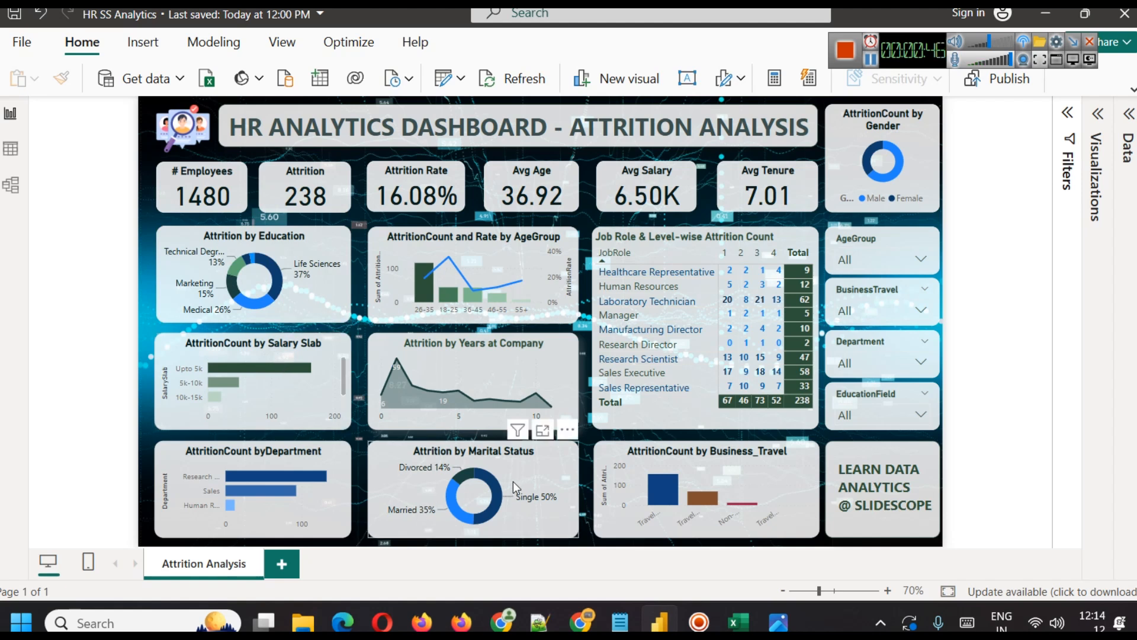
# Step: Filter the HR analytics dashboard to Travel_Frequently with the BusinessTravel slicer and clear that filter again
pyautogui.moveTo(317, 477)
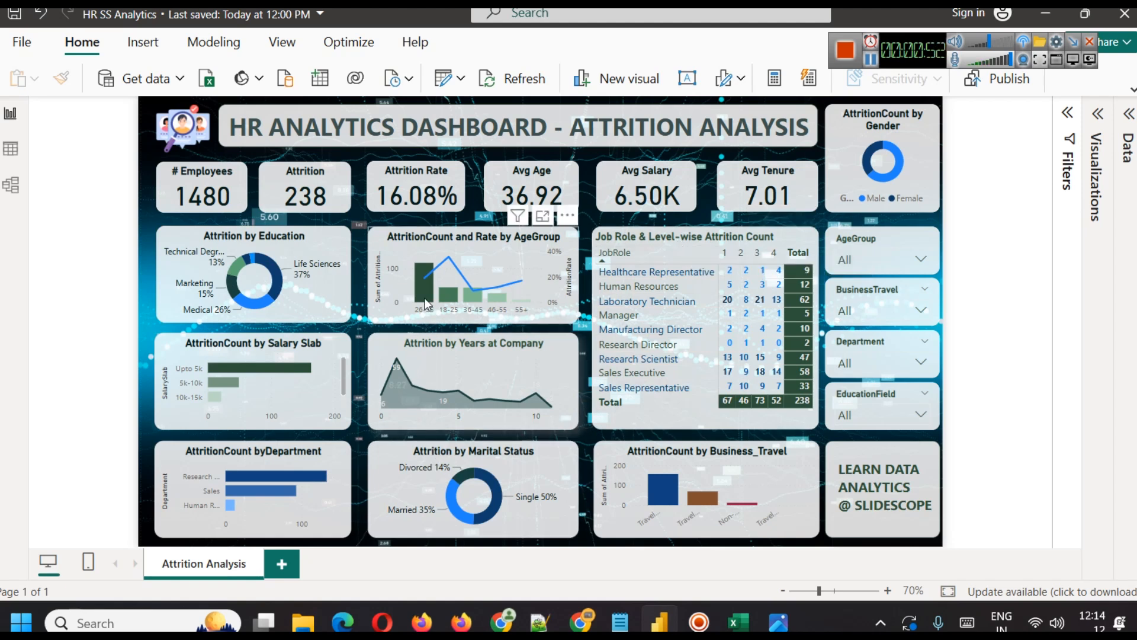
pyautogui.moveTo(424, 305)
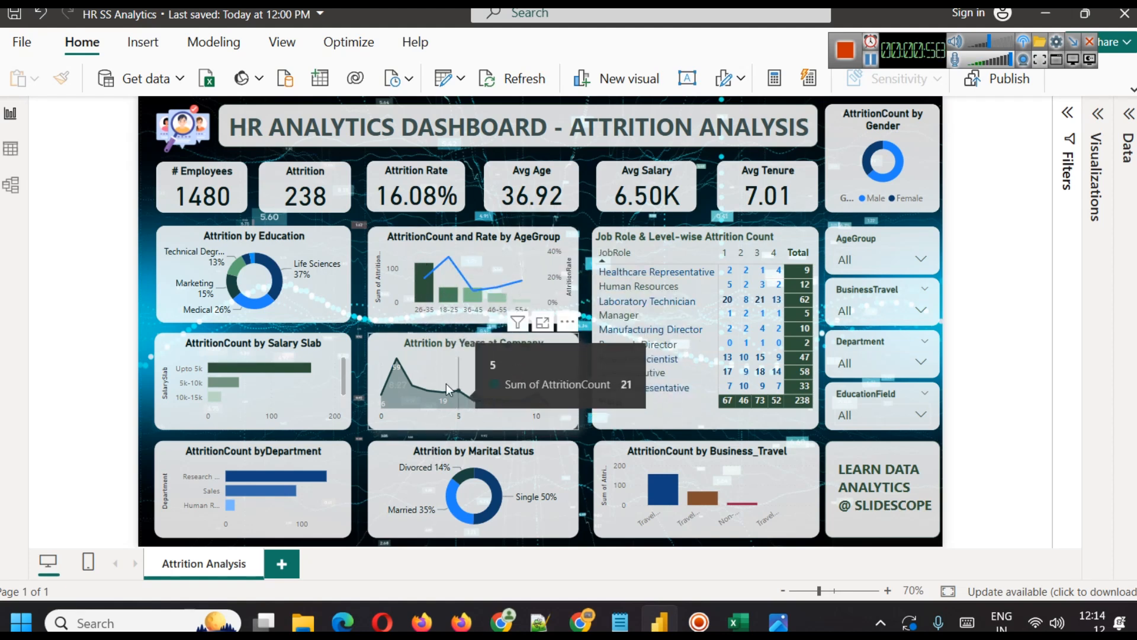
pyautogui.moveTo(511, 382)
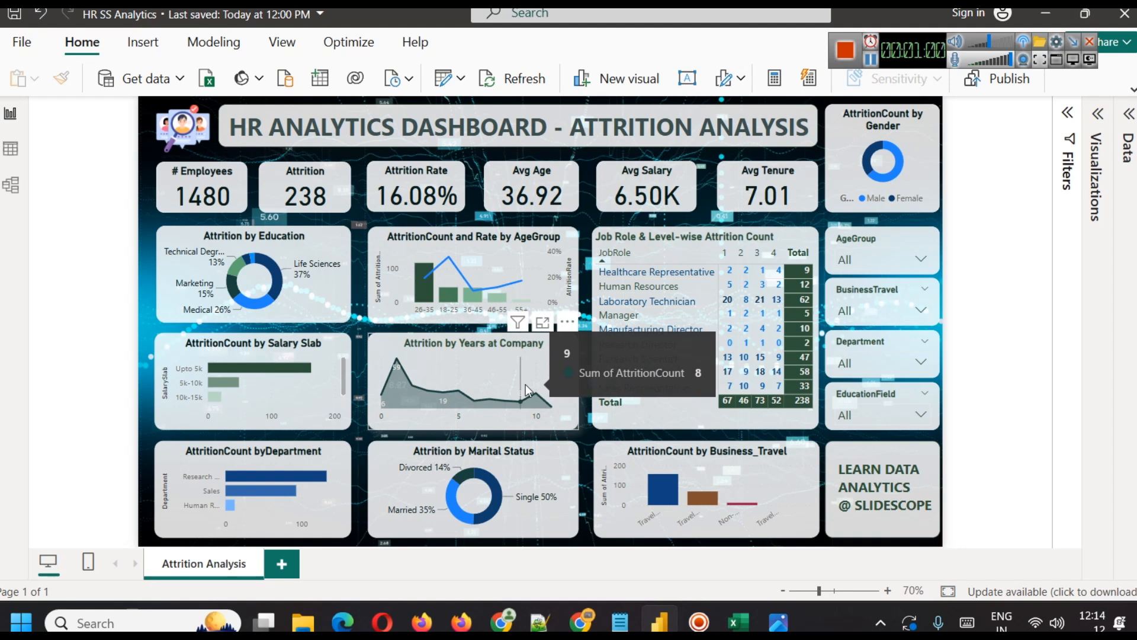
pyautogui.click(861, 314)
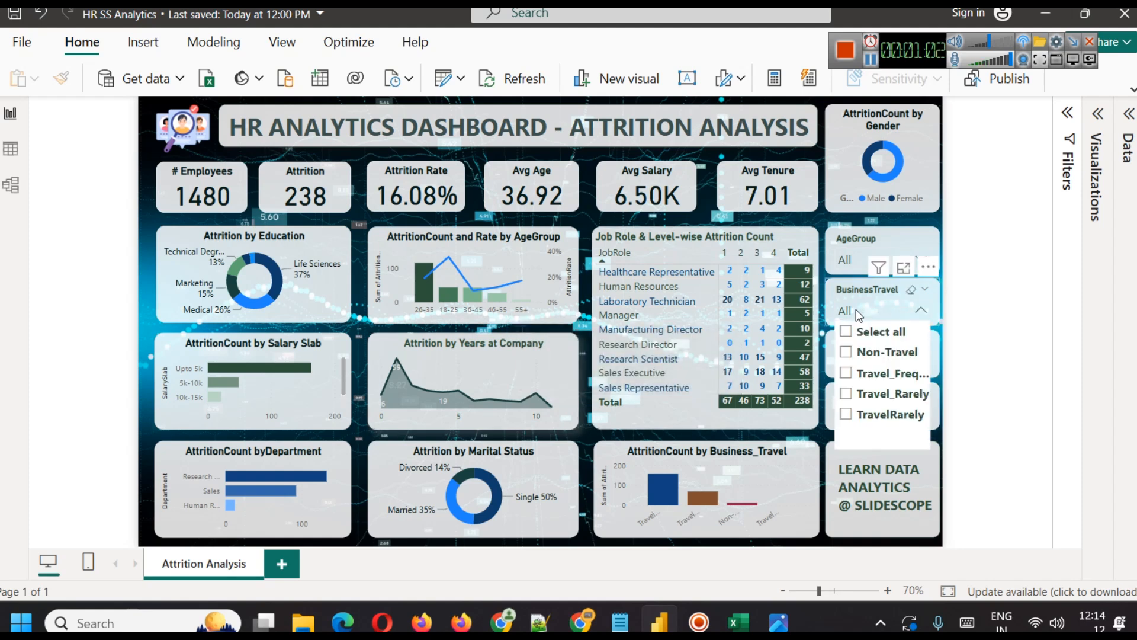
pyautogui.click(869, 376)
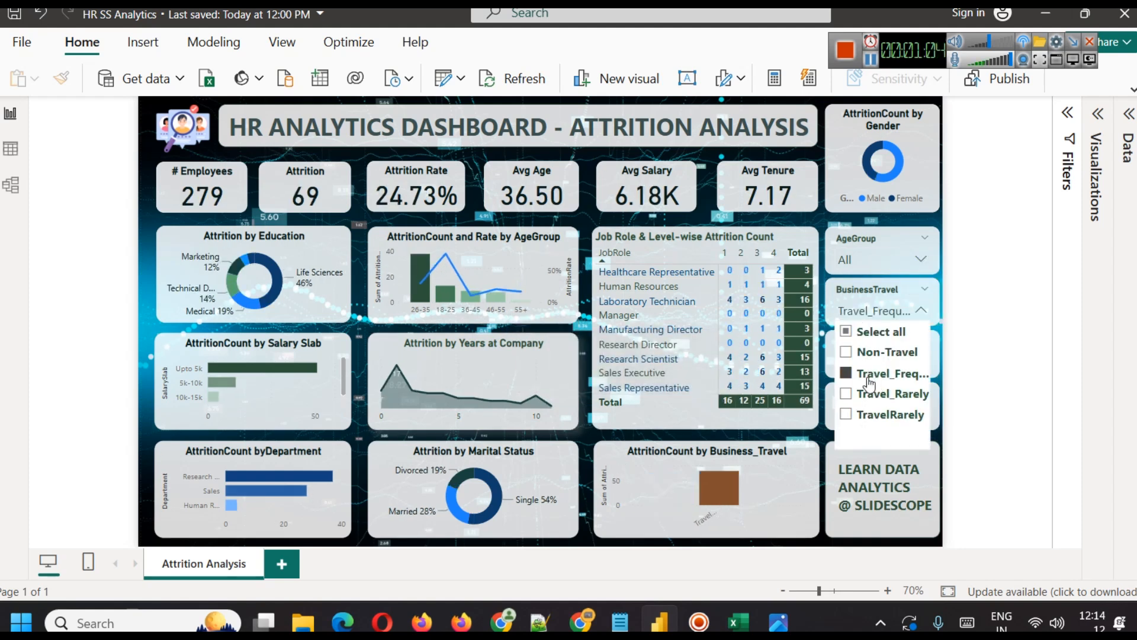
pyautogui.click(867, 380)
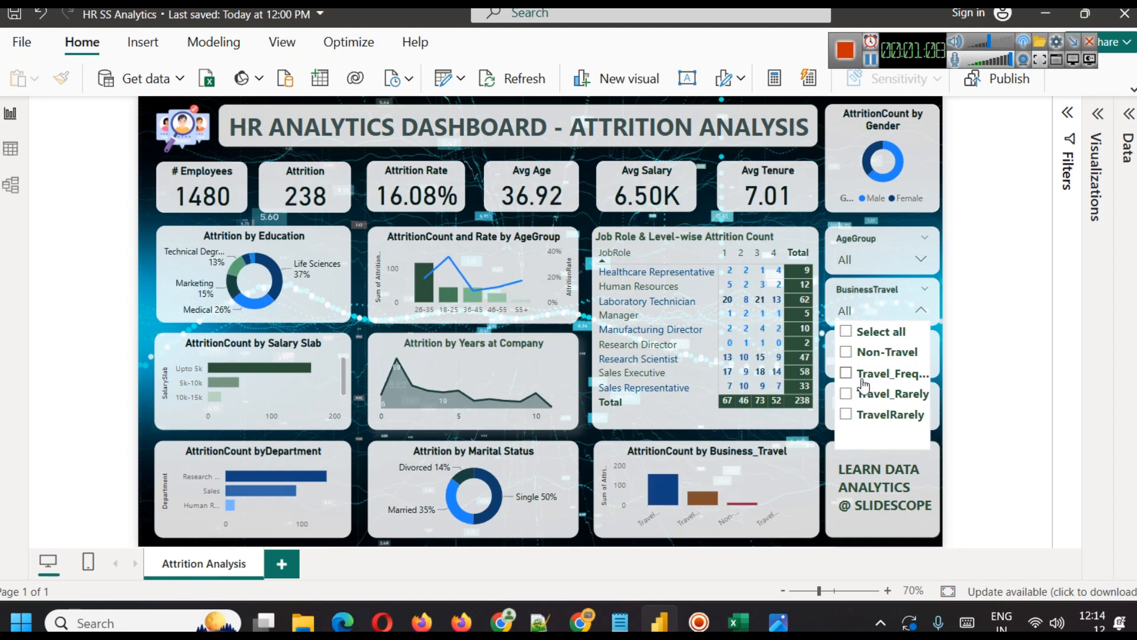
pyautogui.click(975, 282)
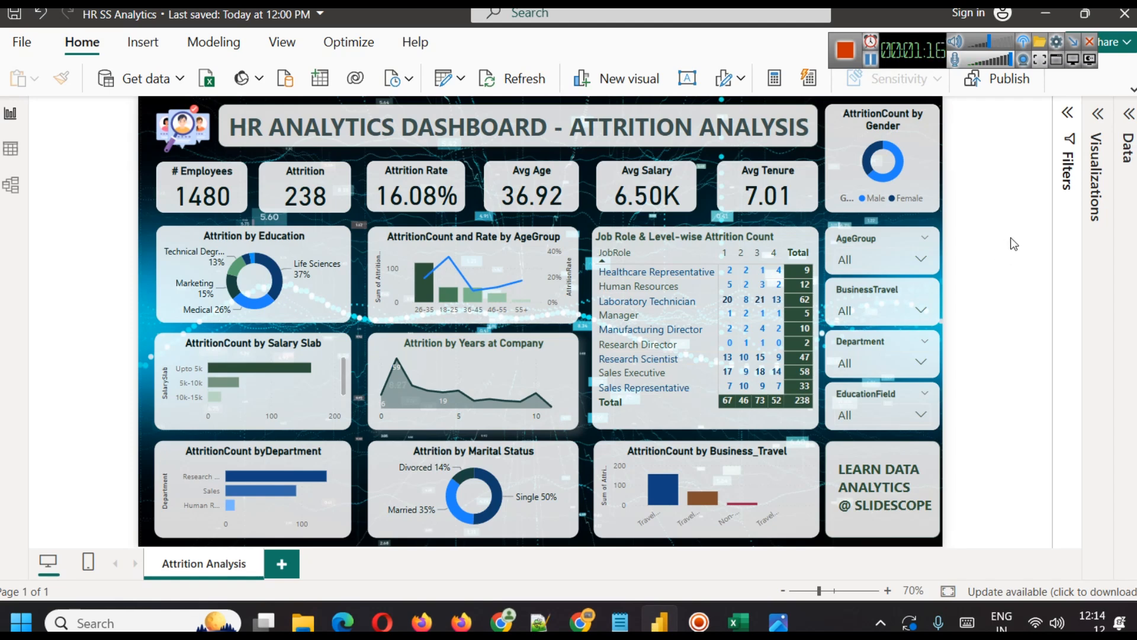
pyautogui.click(845, 50)
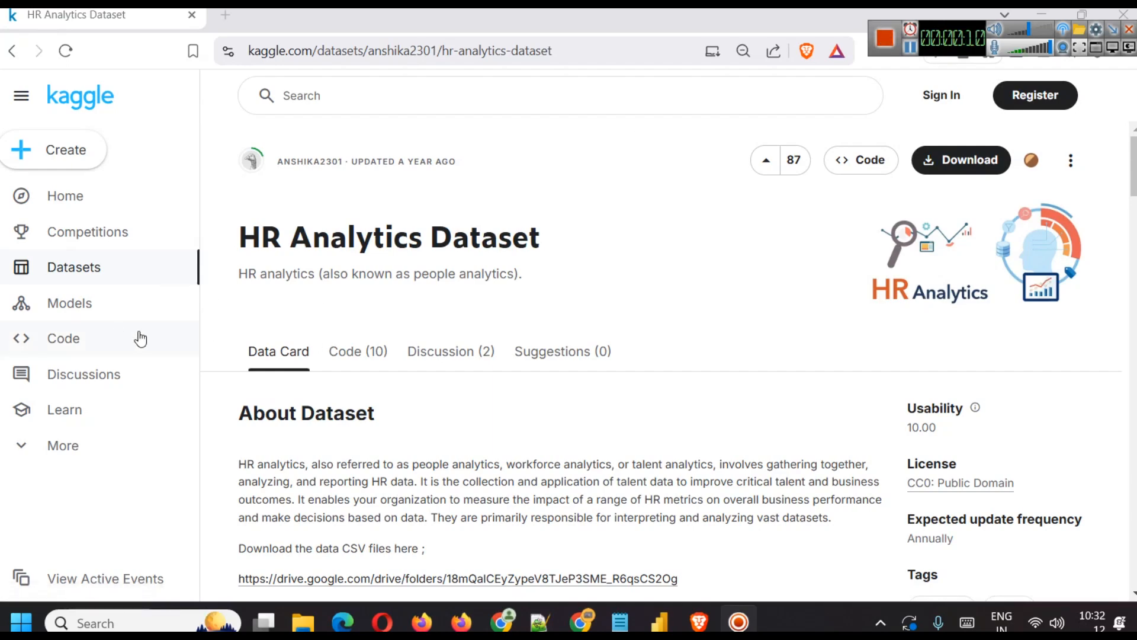
# Step: Open the Google Drive link for the CSV files from the HR Analytics Dataset description in a separate browser tab
pyautogui.scroll(-1, 604, 362)
pyautogui.scroll(-2, 603, 362)
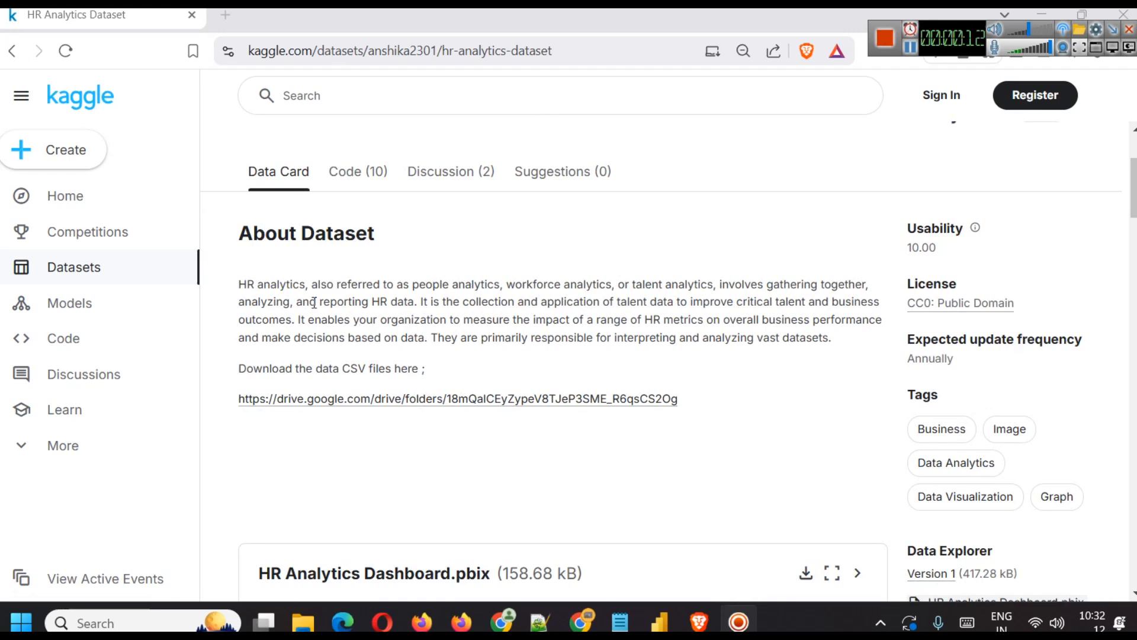
pyautogui.rightClick(487, 403)
pyautogui.click(606, 153)
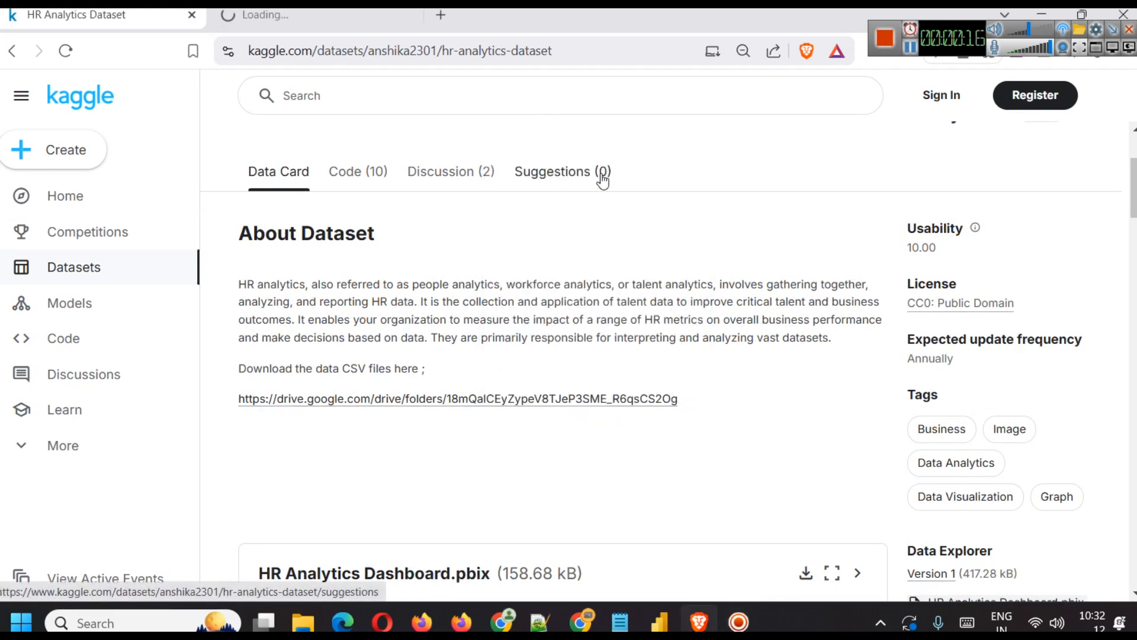
pyautogui.click(290, 18)
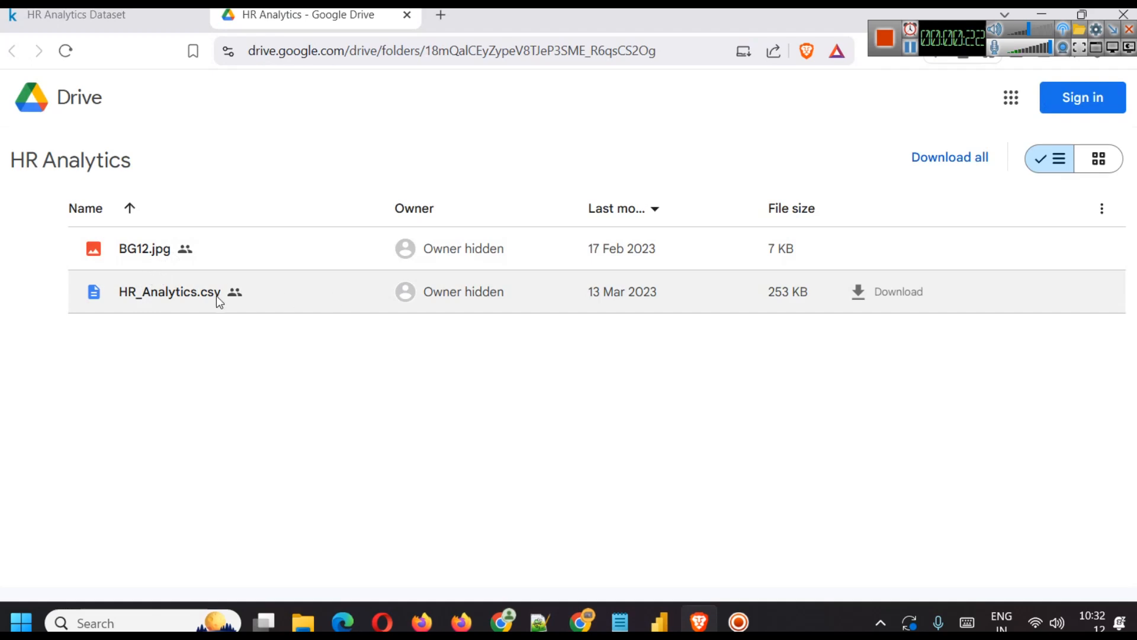
# Step: Return to the Kaggle dataset page and read the description of HR Analytics Dashboard.pbix and its covered topics
pyautogui.click(140, 13)
pyautogui.scroll(-5, 633, 386)
pyautogui.scroll(-2, 576, 372)
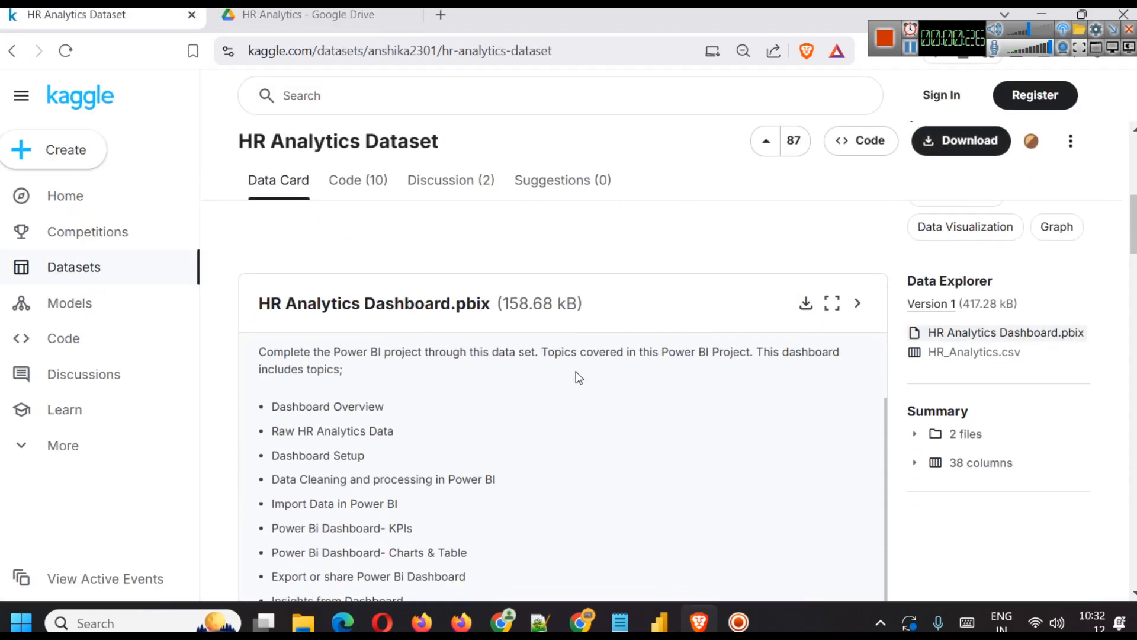
pyautogui.scroll(-1, 821, 411)
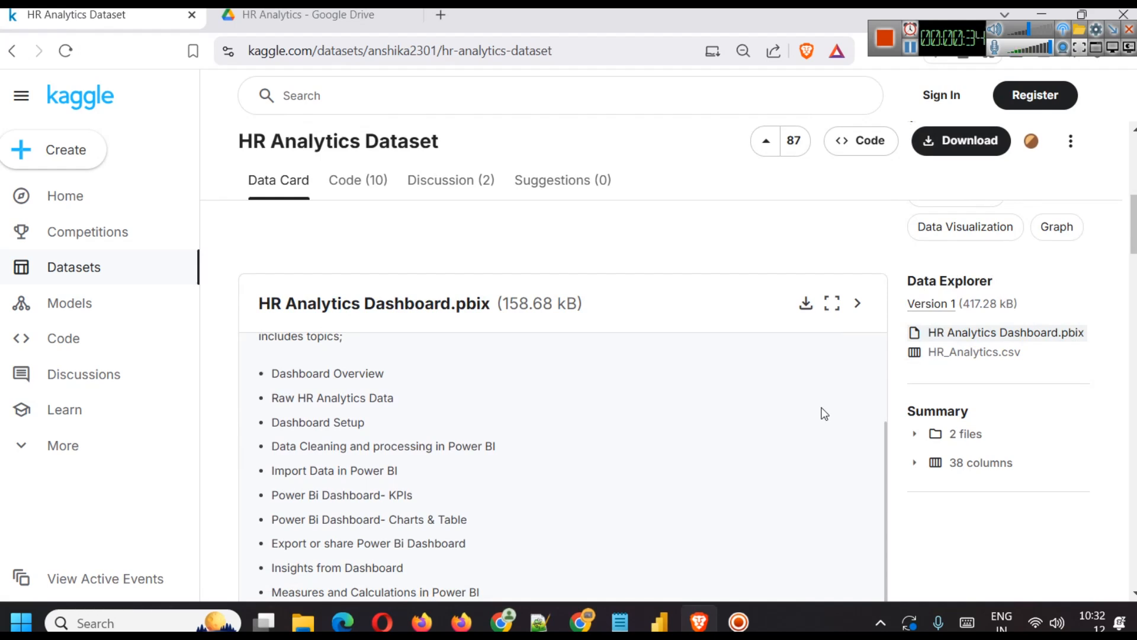
pyautogui.scroll(2, 691, 455)
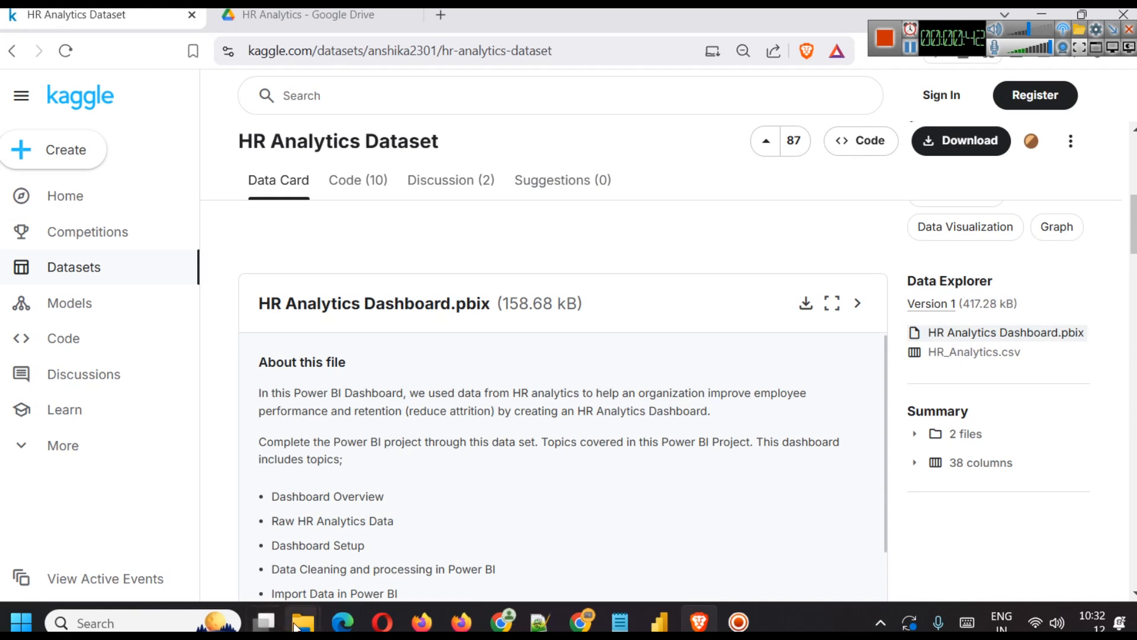
# Step: Switch to the HR Attrition folder in File Explorer and open HR_Analytics.csv in Excel
pyautogui.moveTo(295, 627)
pyautogui.click(409, 575)
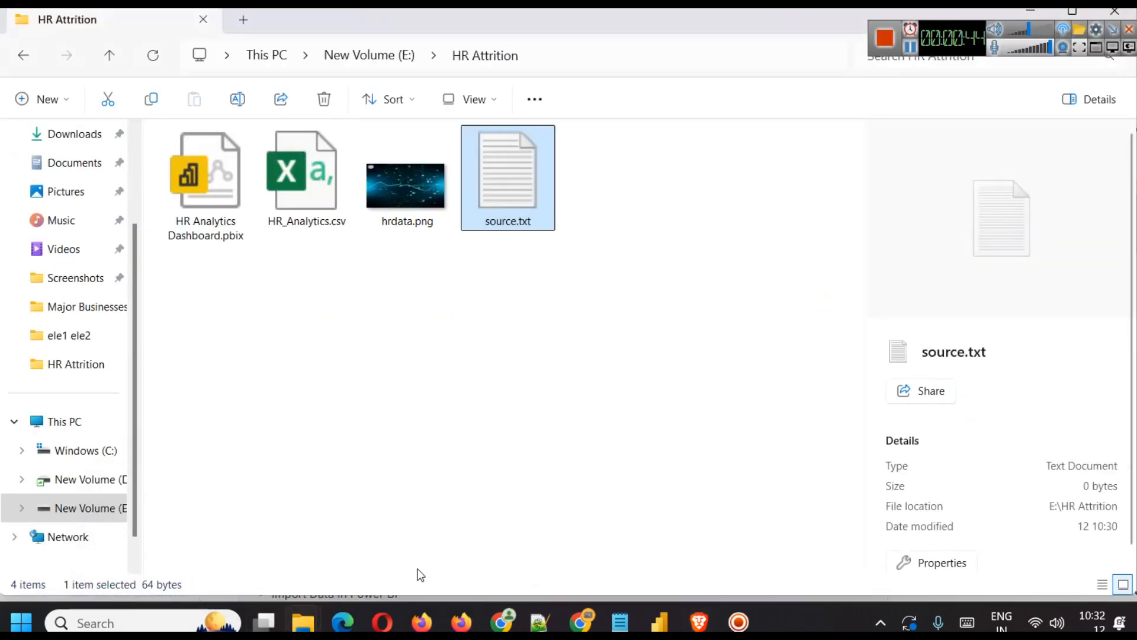
pyautogui.click(286, 172)
pyautogui.doubleClick(287, 171)
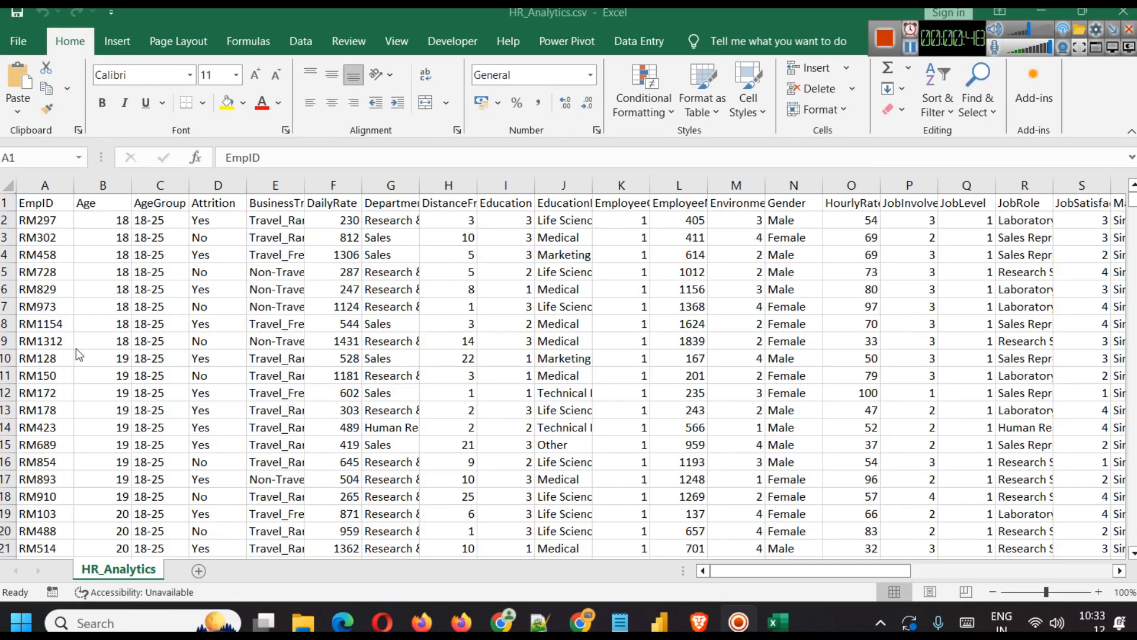
# Step: Examine the Age, AgeGroup, Attrition, BusinessTravel, DailyRate and Department columns one after another
pyautogui.click(105, 186)
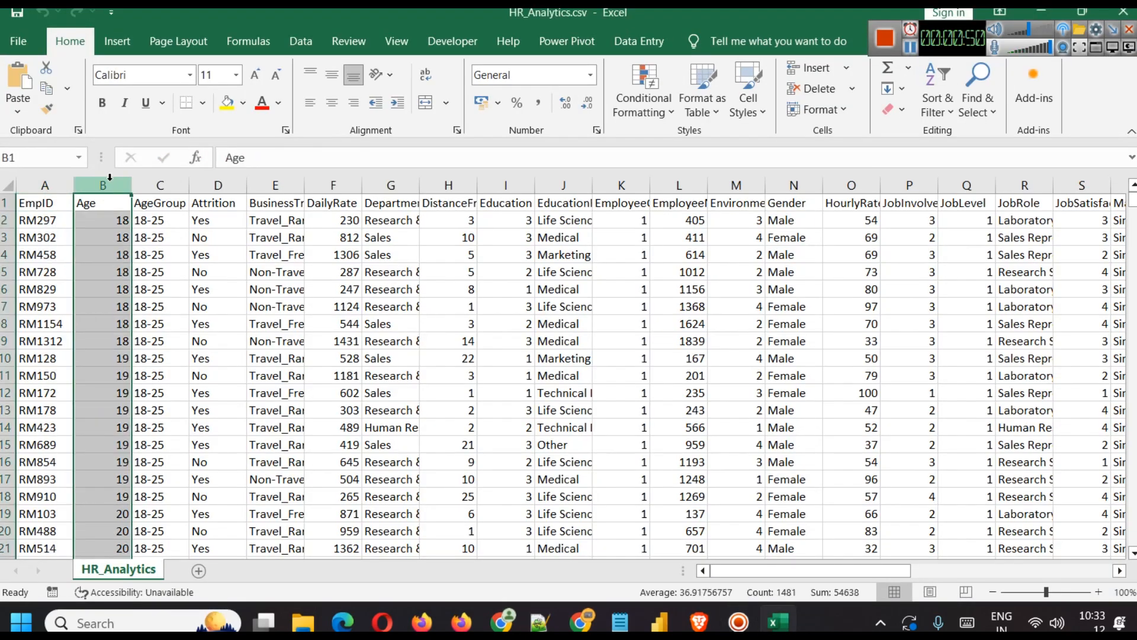
pyautogui.click(155, 183)
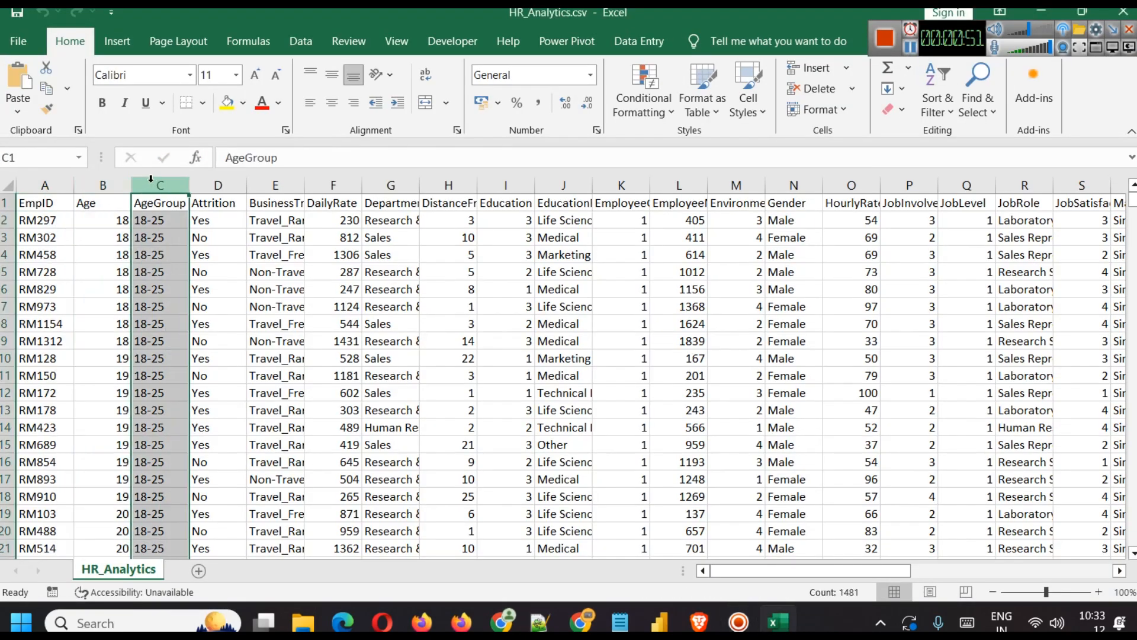
pyautogui.click(210, 185)
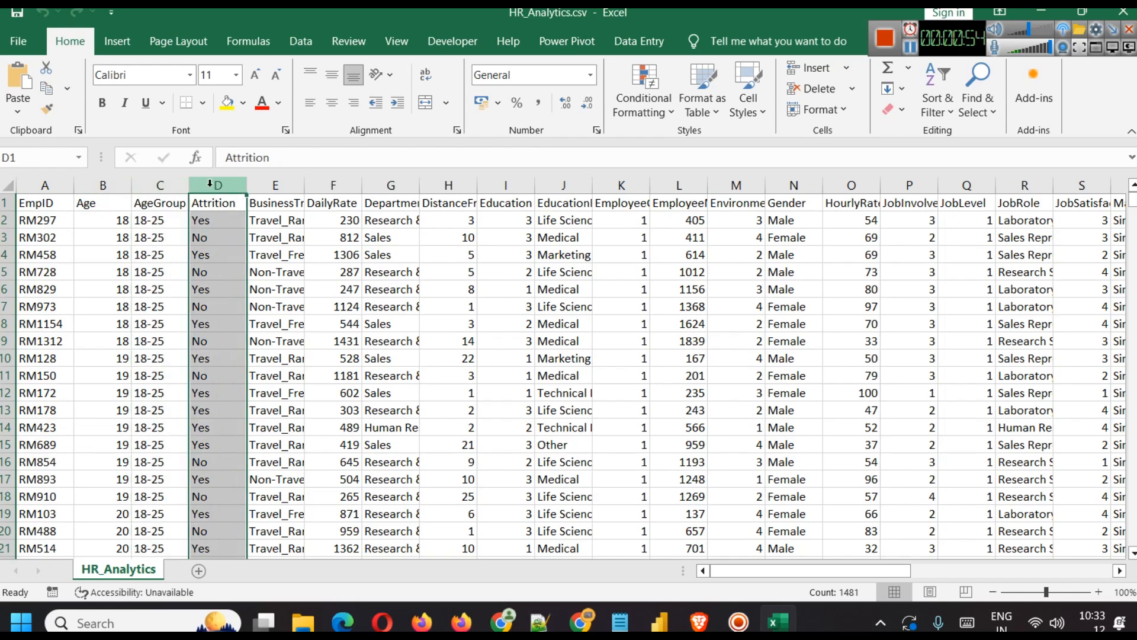
pyautogui.moveTo(770, 572)
pyautogui.mouseDown()
pyautogui.moveTo(999, 570)
pyautogui.moveTo(779, 575)
pyautogui.mouseUp()
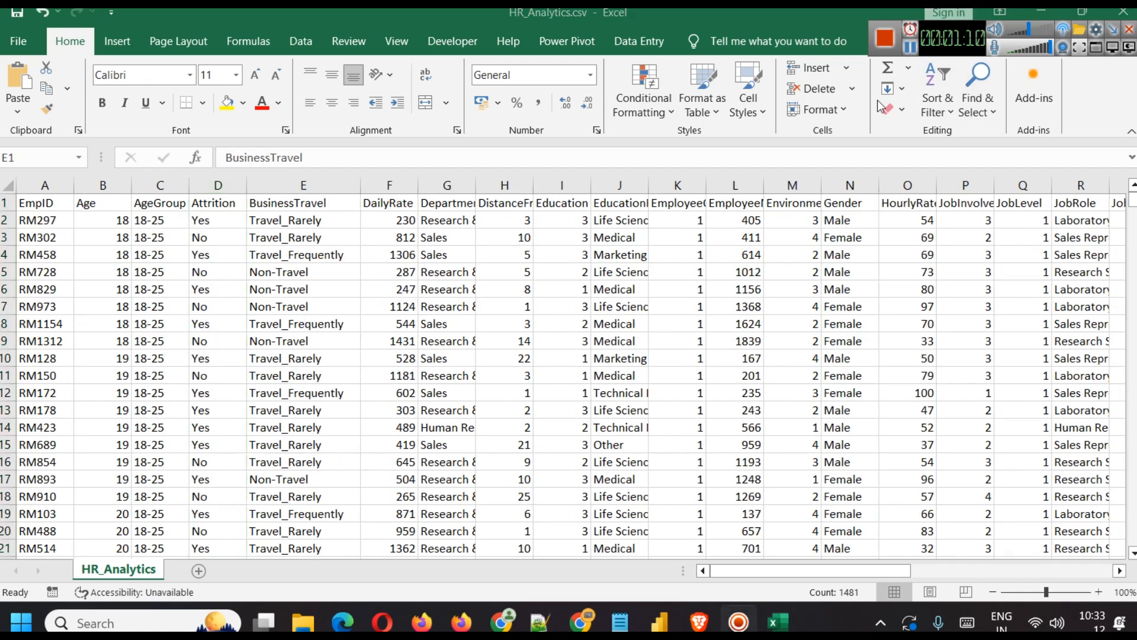
pyautogui.click(320, 185)
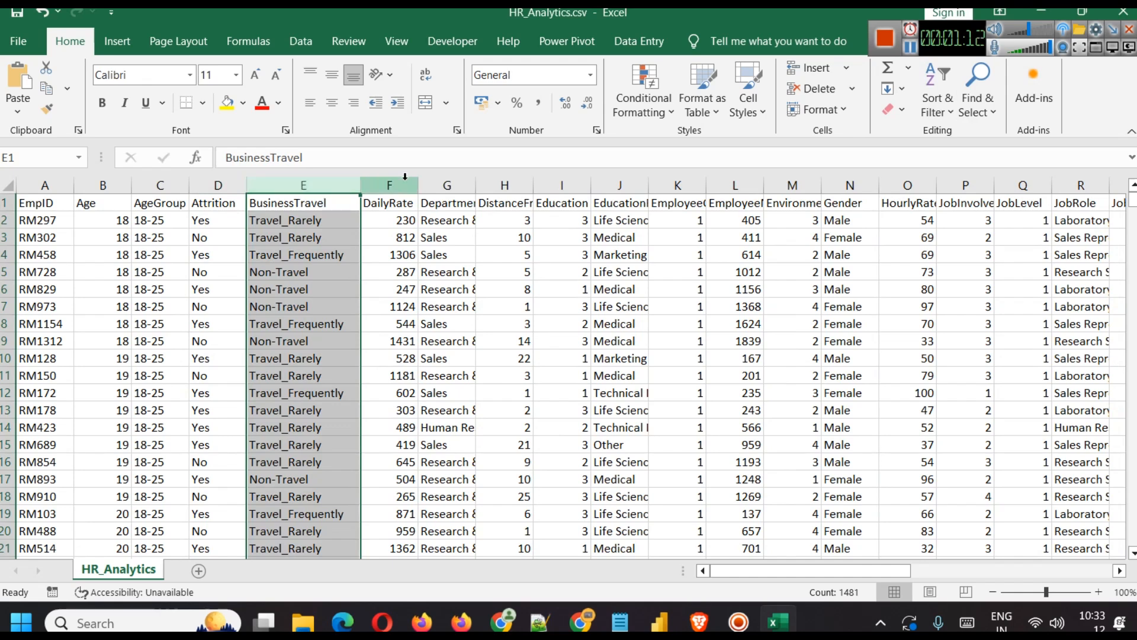
pyautogui.click(396, 181)
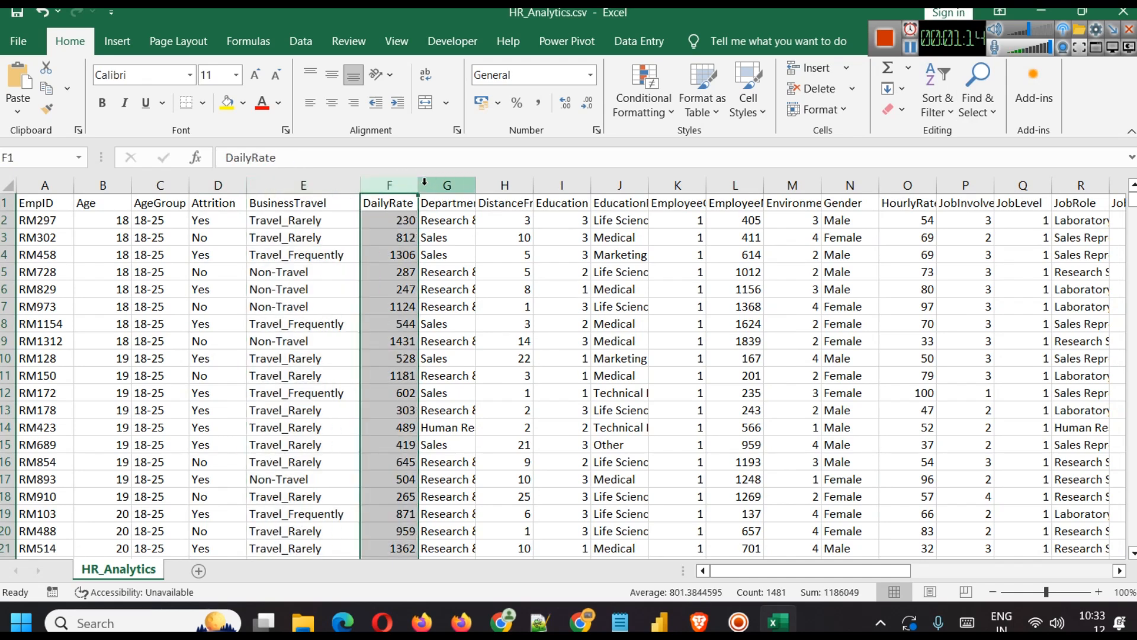
pyautogui.click(449, 185)
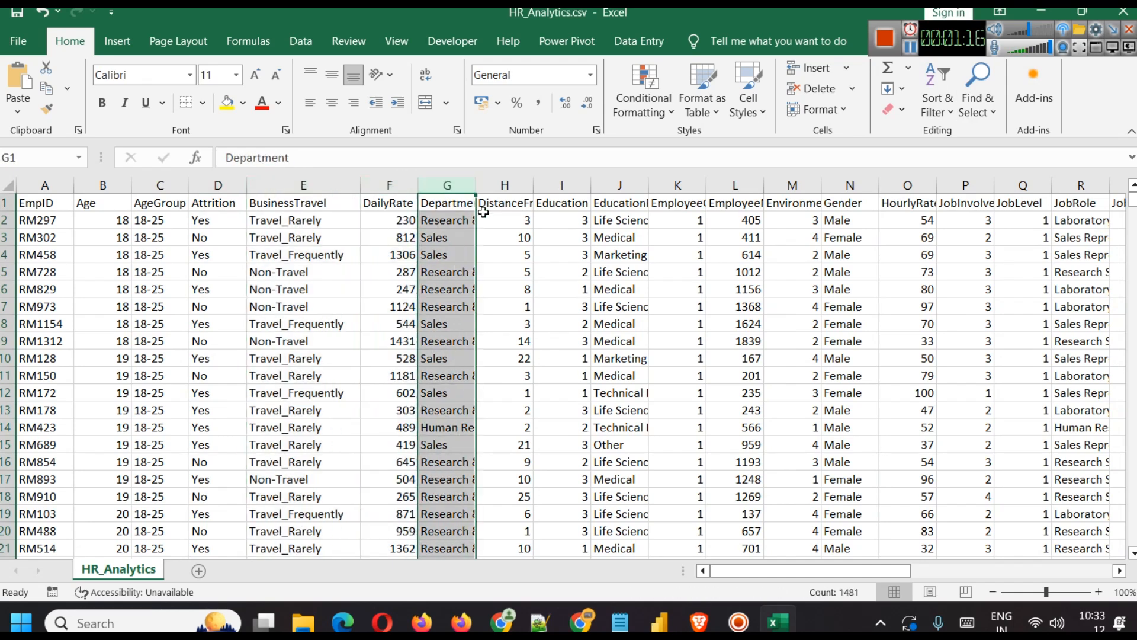
# Step: Widen the DistanceFromHome column and examine the neighbouring Education and EducationField columns
pyautogui.click(491, 183)
pyautogui.moveTo(533, 185); pyautogui.dragTo(560, 185)
pyautogui.click(602, 191)
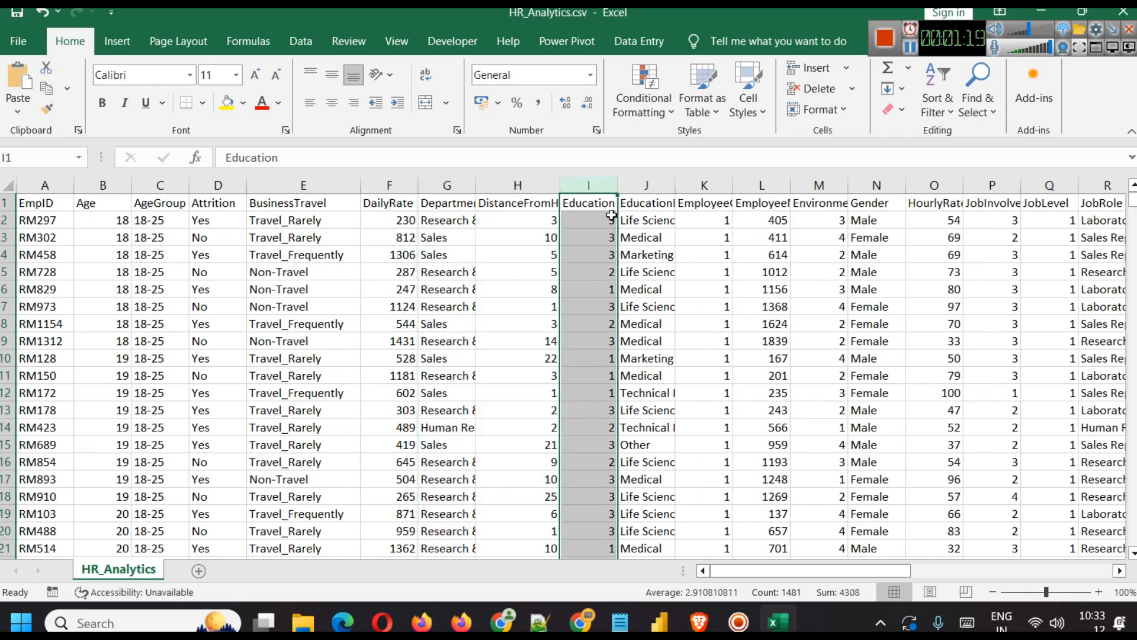
pyautogui.click(647, 185)
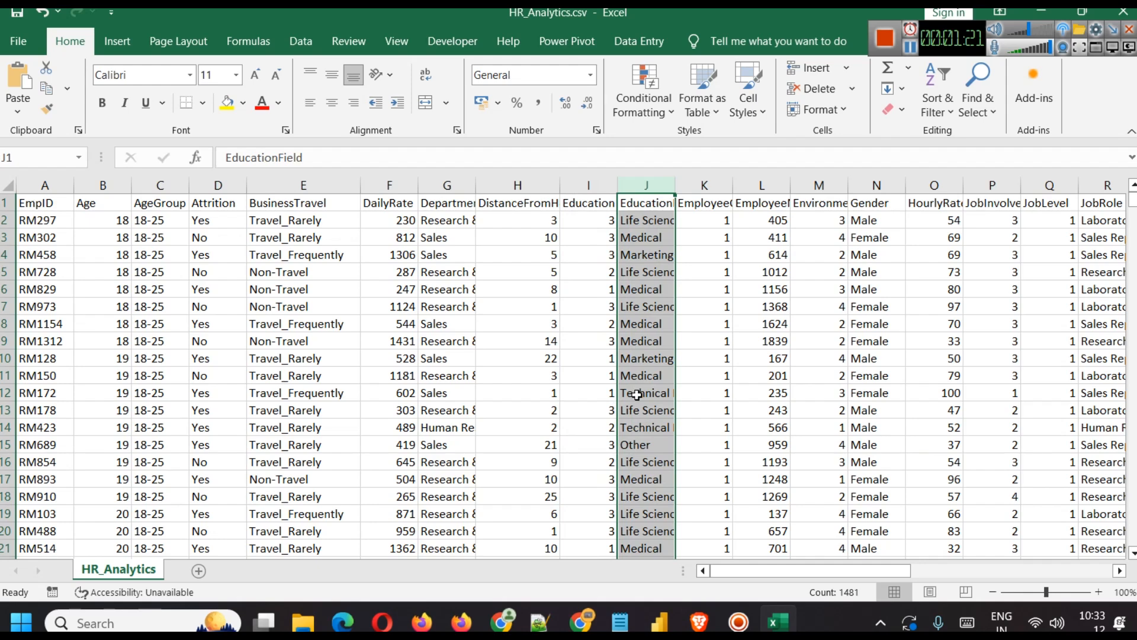
# Step: Examine the columns from EmployeeCount through EnvironmentSatisfaction and Gender to HourlyRate
pyautogui.click(702, 188)
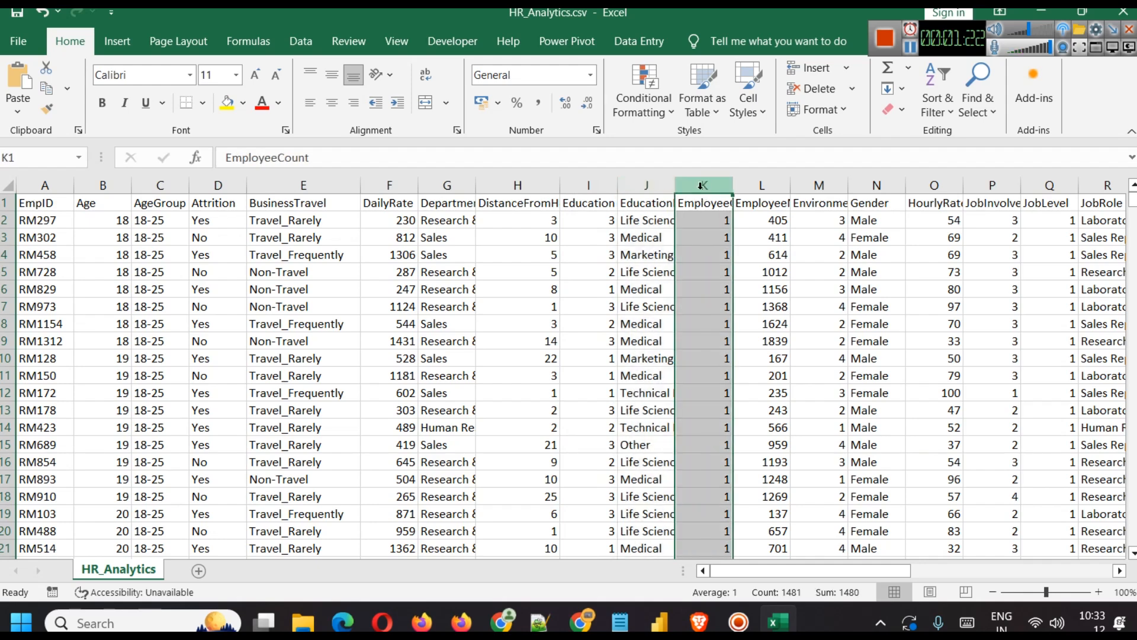
pyautogui.click(765, 184)
pyautogui.click(822, 186)
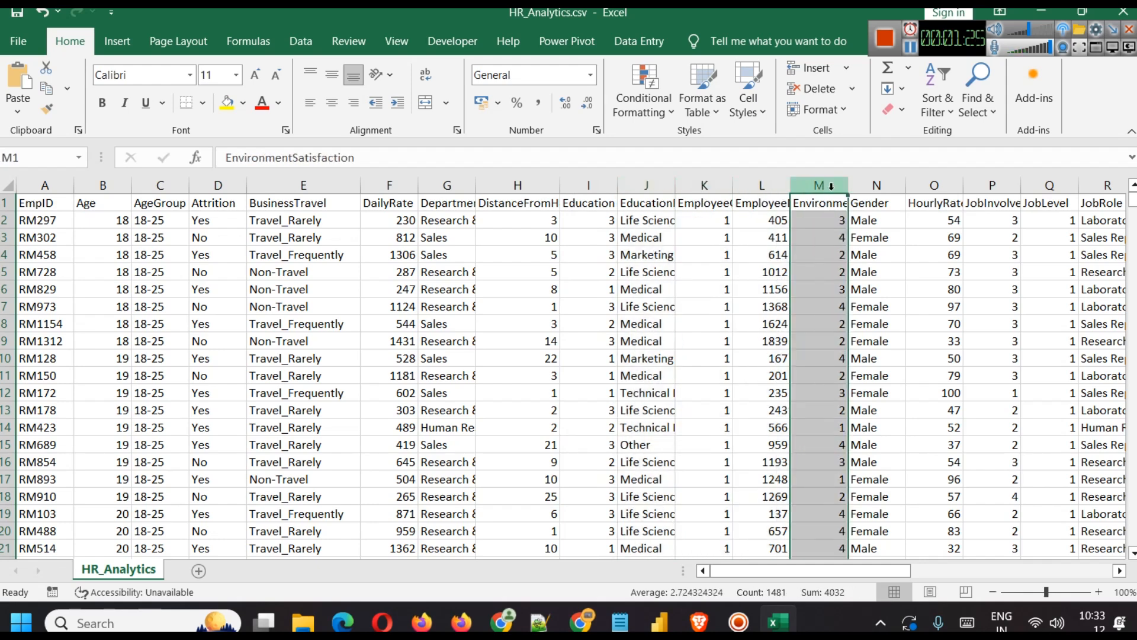
pyautogui.click(876, 185)
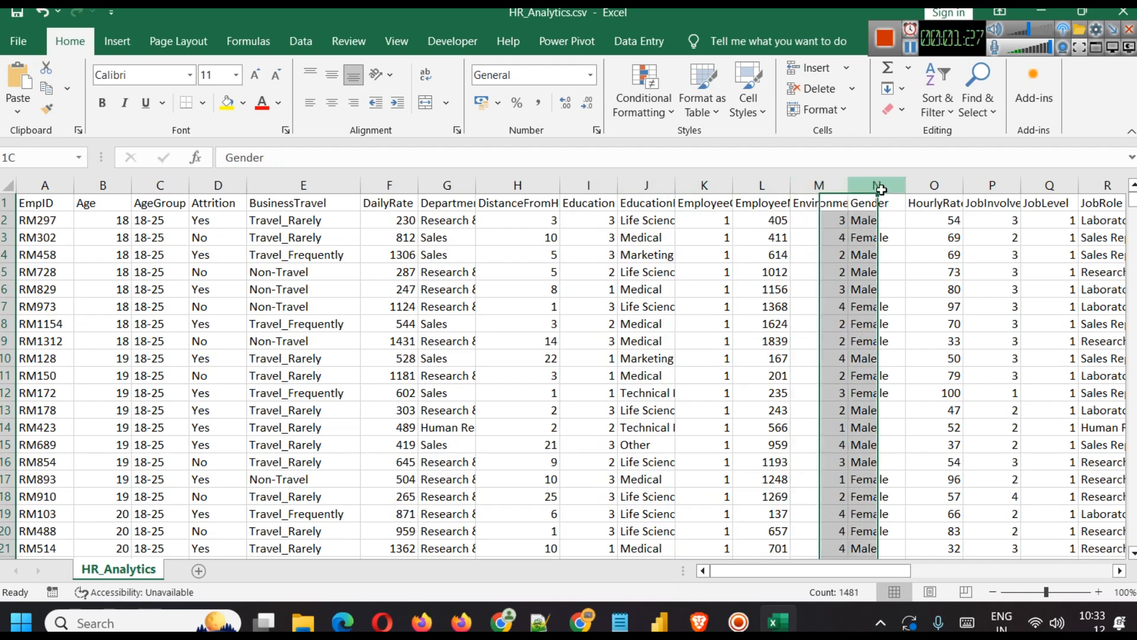
pyautogui.click(934, 185)
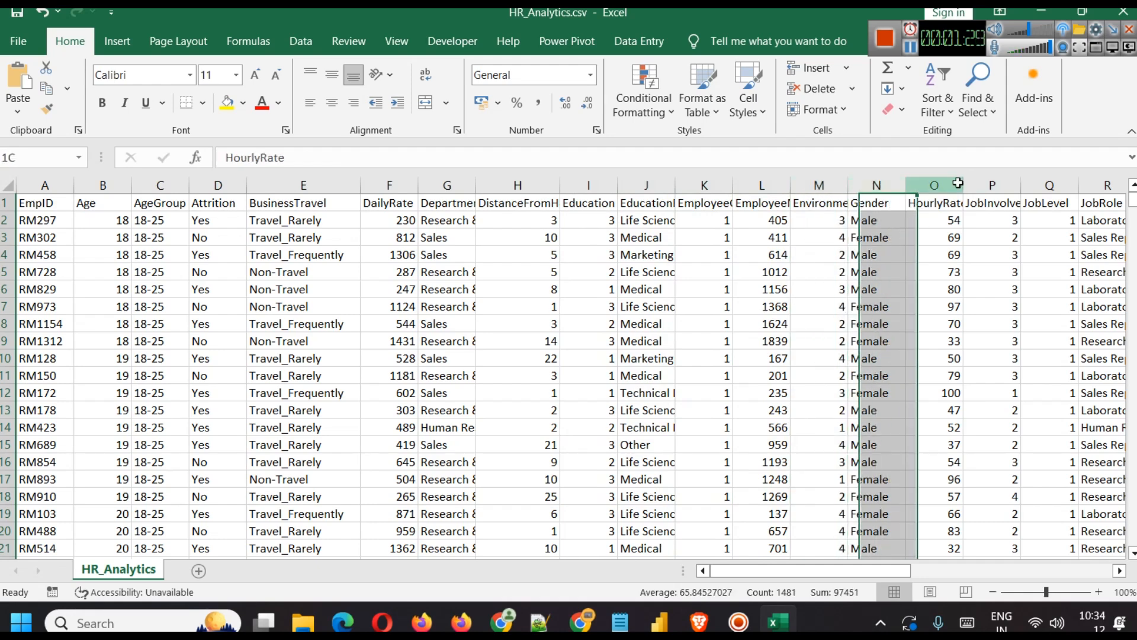
# Step: Examine the values of the JobInvolvement column further down the sheet and return to the header row
pyautogui.hscroll(2, 980, 570)
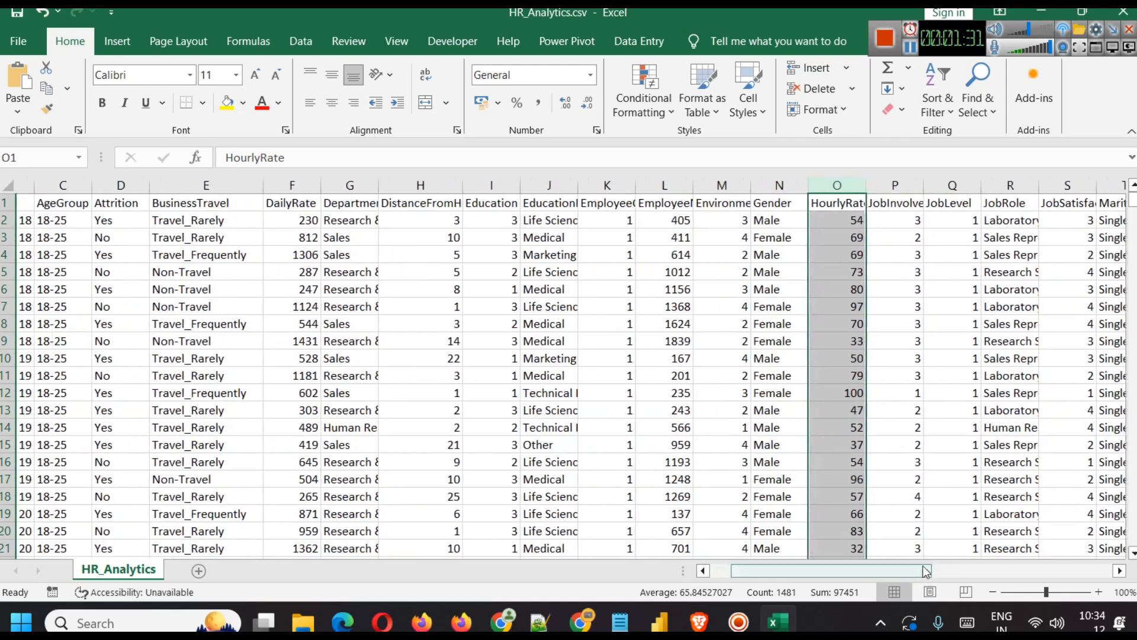
pyautogui.click(882, 185)
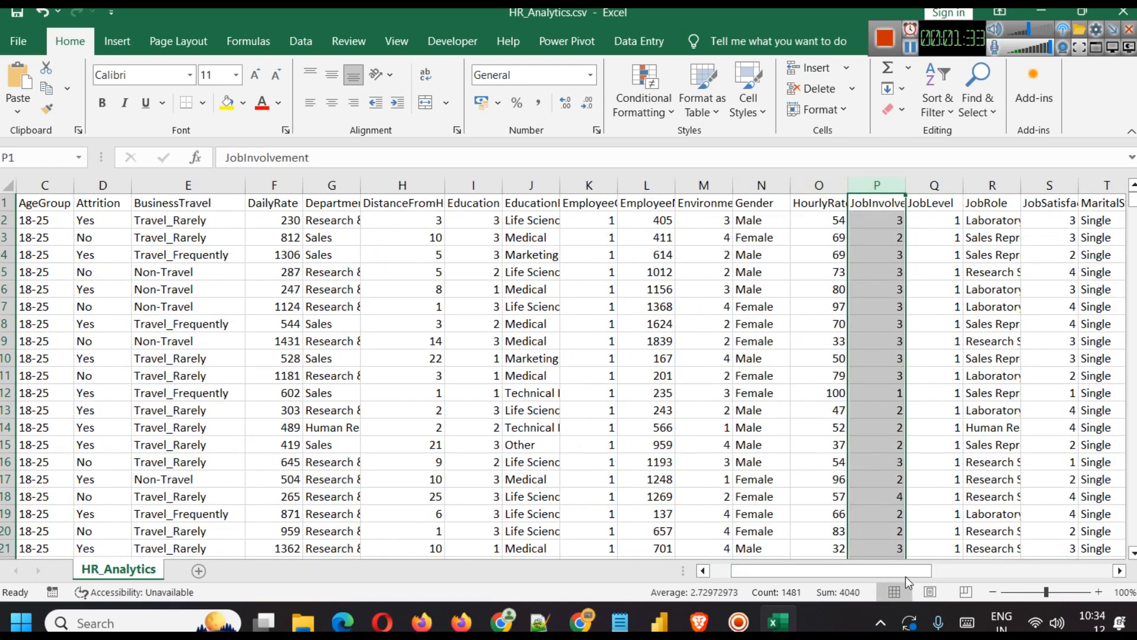
pyautogui.moveTo(905, 575); pyautogui.dragTo(918, 570)
pyautogui.scroll(-15, 836, 389)
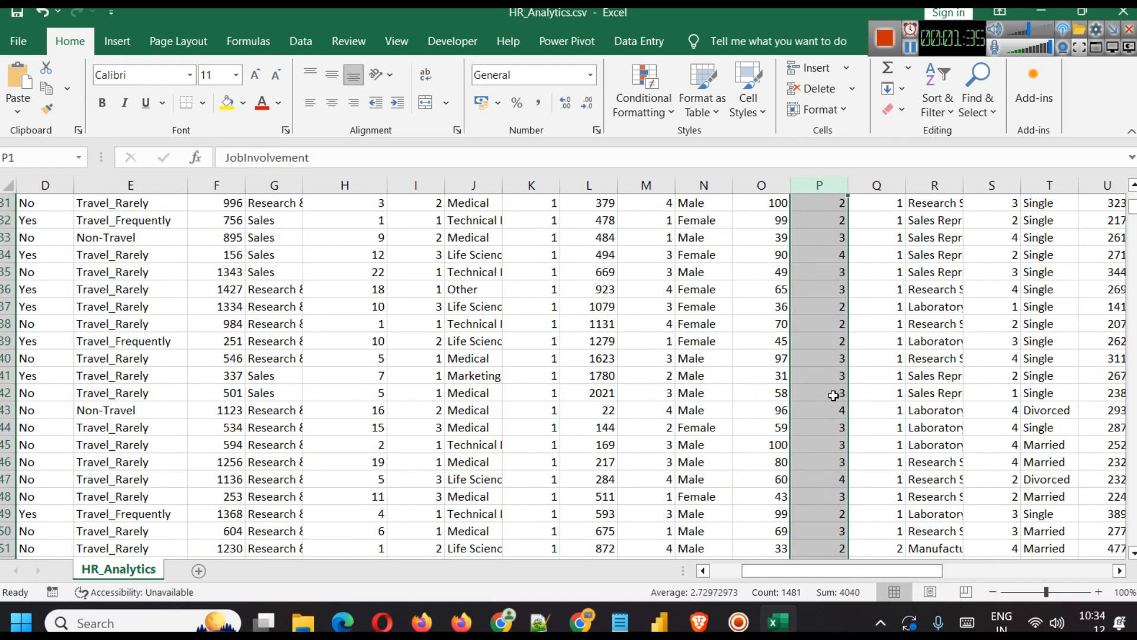
pyautogui.scroll(11, 837, 393)
pyautogui.scroll(4, 836, 393)
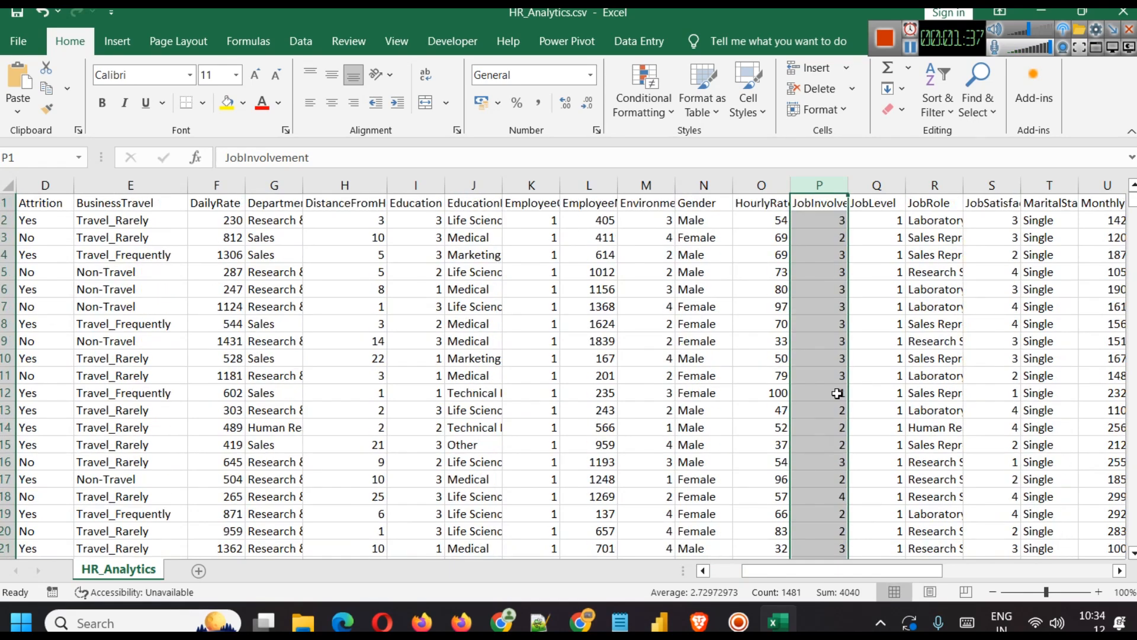
# Step: Examine the values in the JobLevel and JobRole columns further down the sheet
pyautogui.click(878, 185)
pyautogui.scroll(-20, 881, 379)
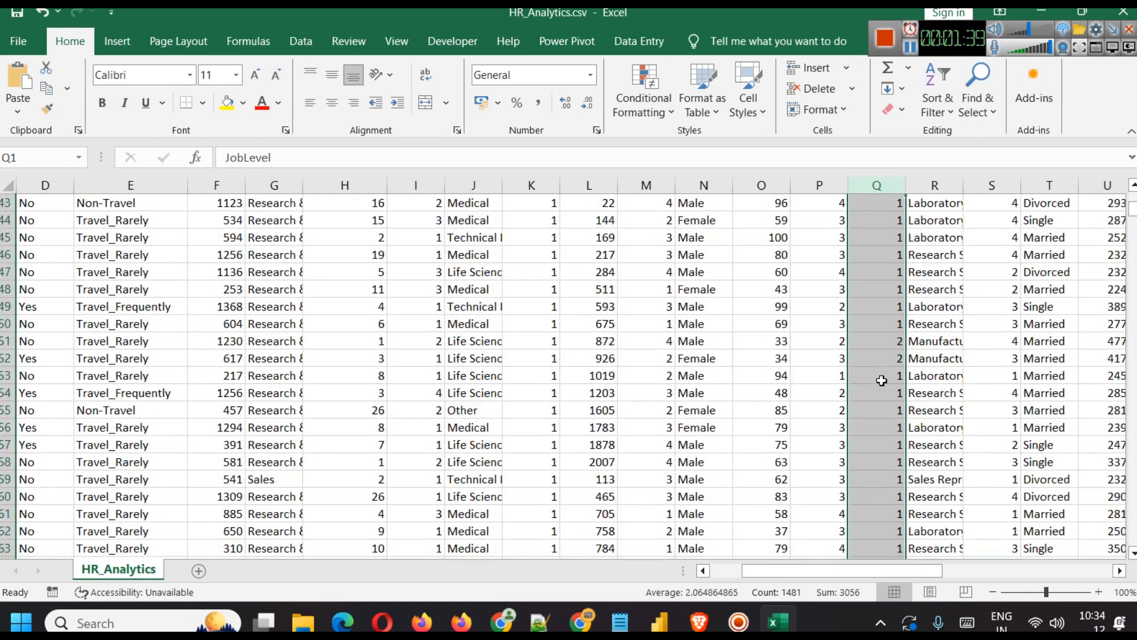
pyautogui.click(915, 185)
pyautogui.scroll(3, 915, 185)
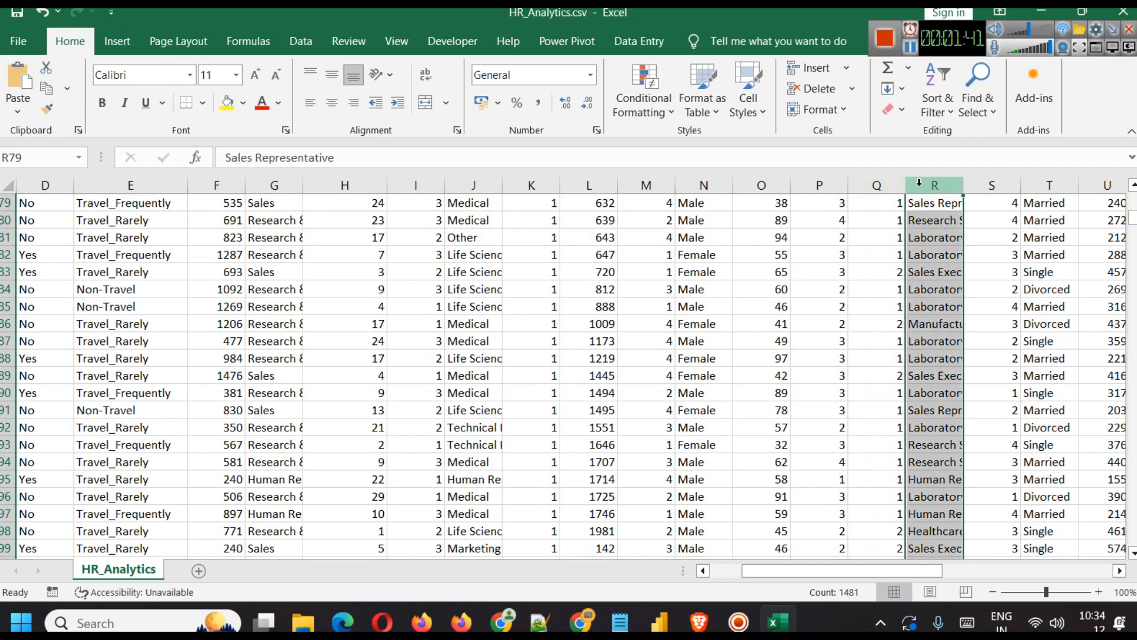
# Step: Return to the header row at JobRole and examine the JobSatisfaction and MaritalStatus columns
pyautogui.scroll(20, 977, 394)
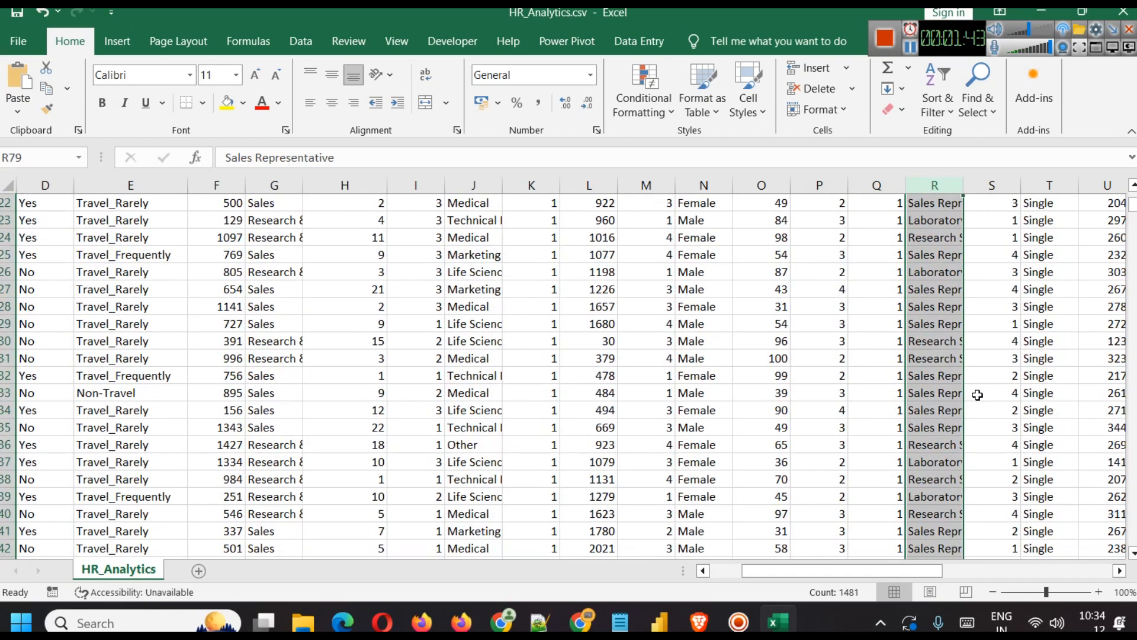
pyautogui.click(923, 203)
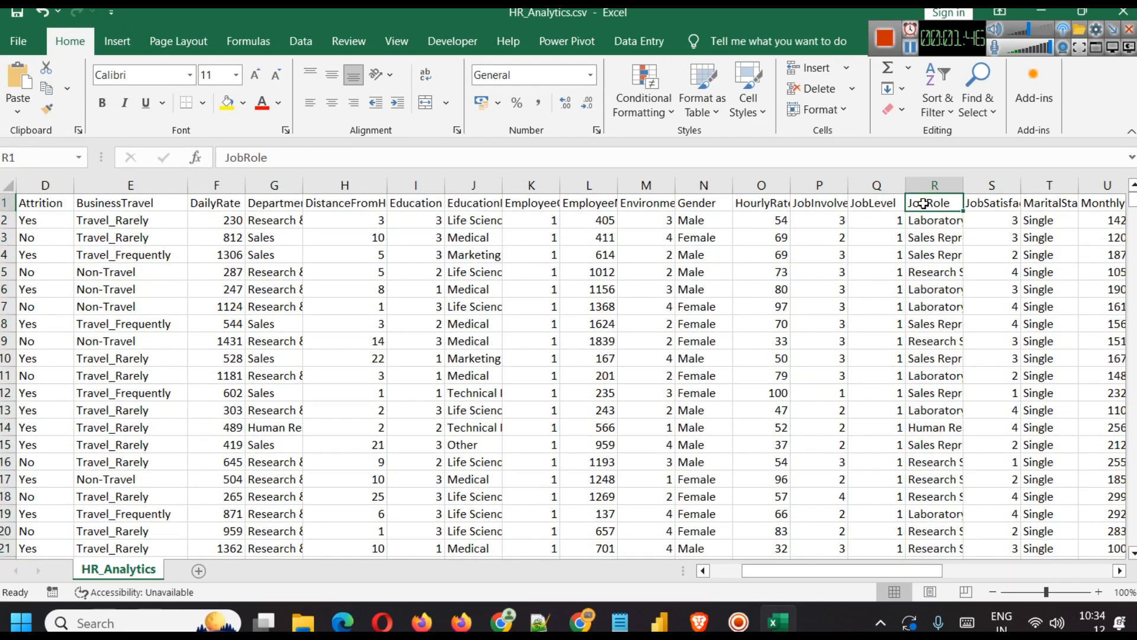
pyautogui.click(1001, 184)
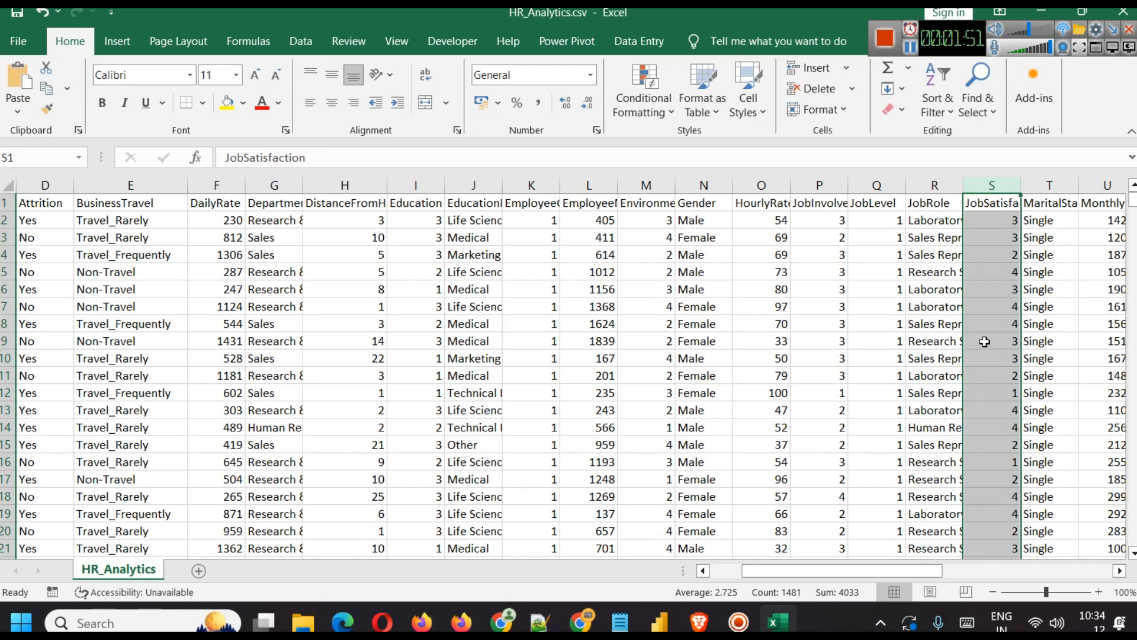
pyautogui.click(1072, 188)
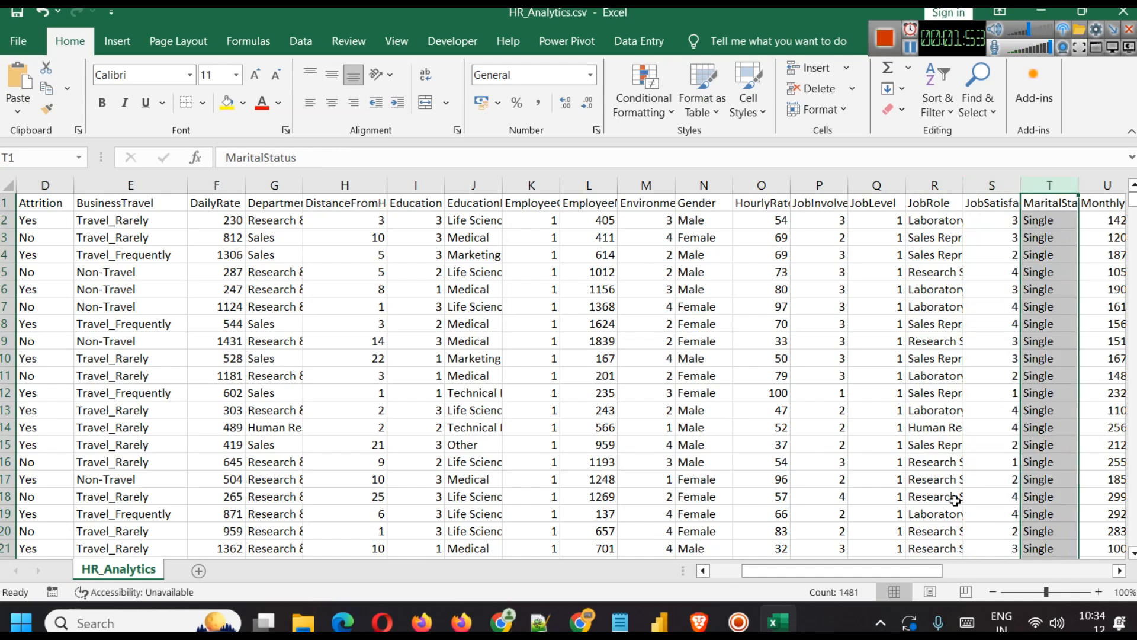
# Step: Examine the MonthlyIncome, SalarySlab, MonthlyRate and NumCompaniesWorked columns
pyautogui.moveTo(888, 569); pyautogui.dragTo(1007, 570)
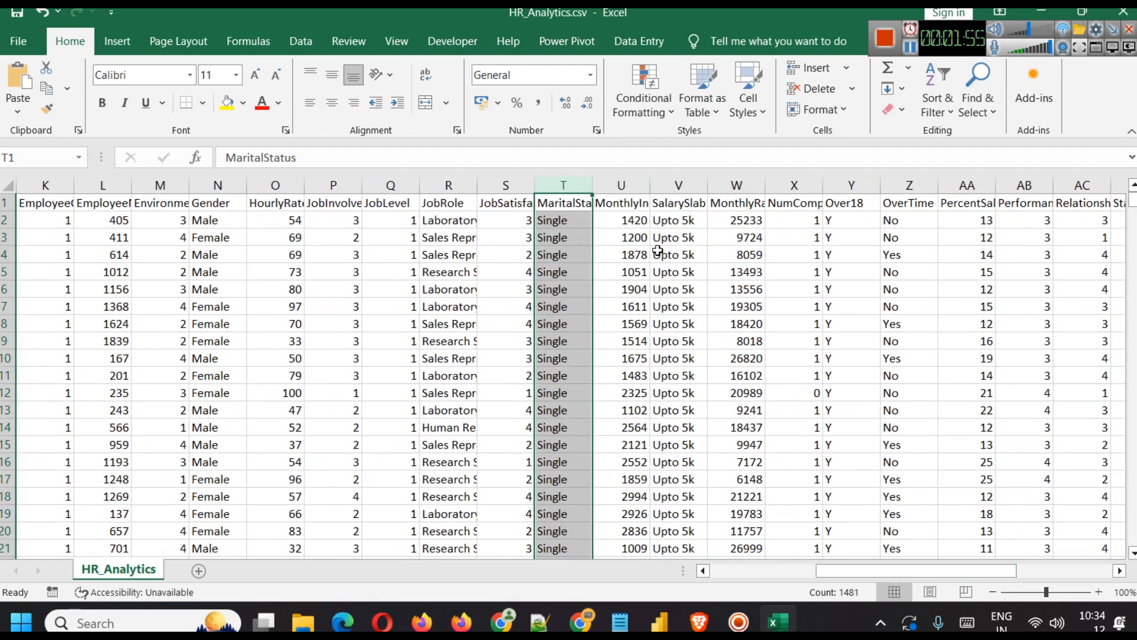
pyautogui.click(637, 184)
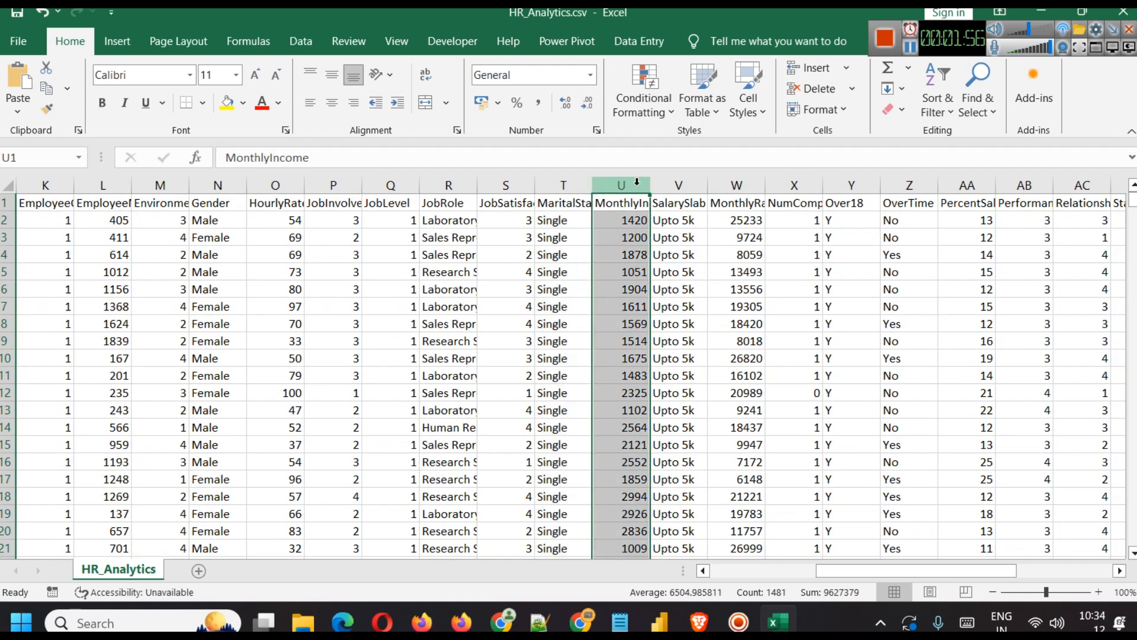
pyautogui.click(693, 186)
pyautogui.click(737, 185)
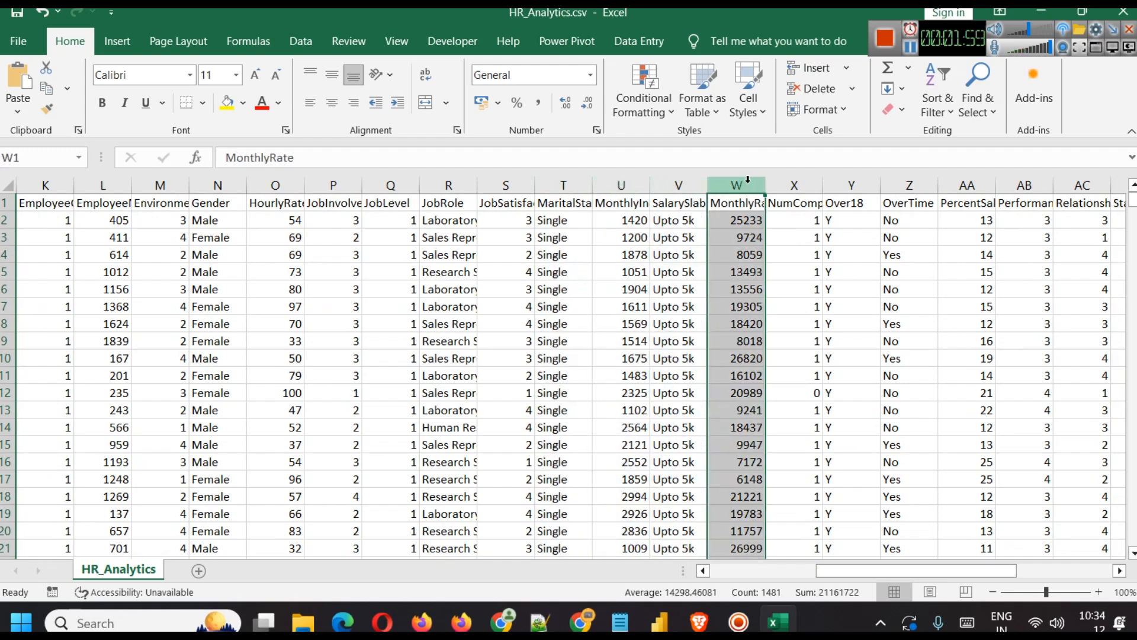
pyautogui.click(792, 184)
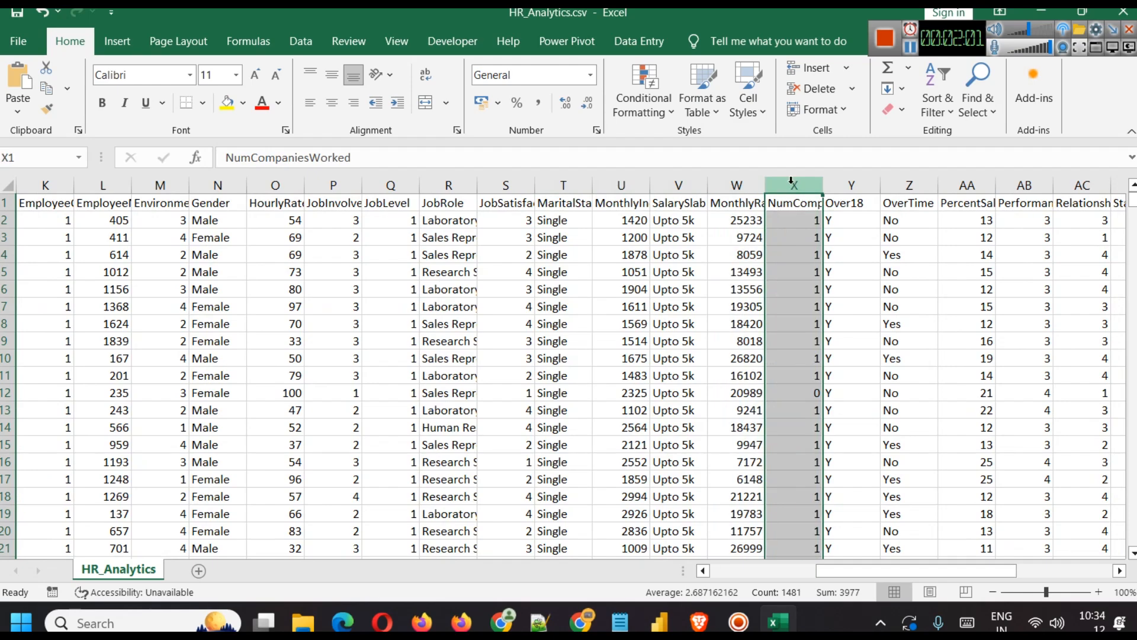
pyautogui.scroll(-7, 807, 356)
pyautogui.scroll(6, 807, 363)
# Step: Examine the Over18, OverTime and PercentSalaryHike columns
pyautogui.click(853, 186)
pyautogui.scroll(1, 934, 363)
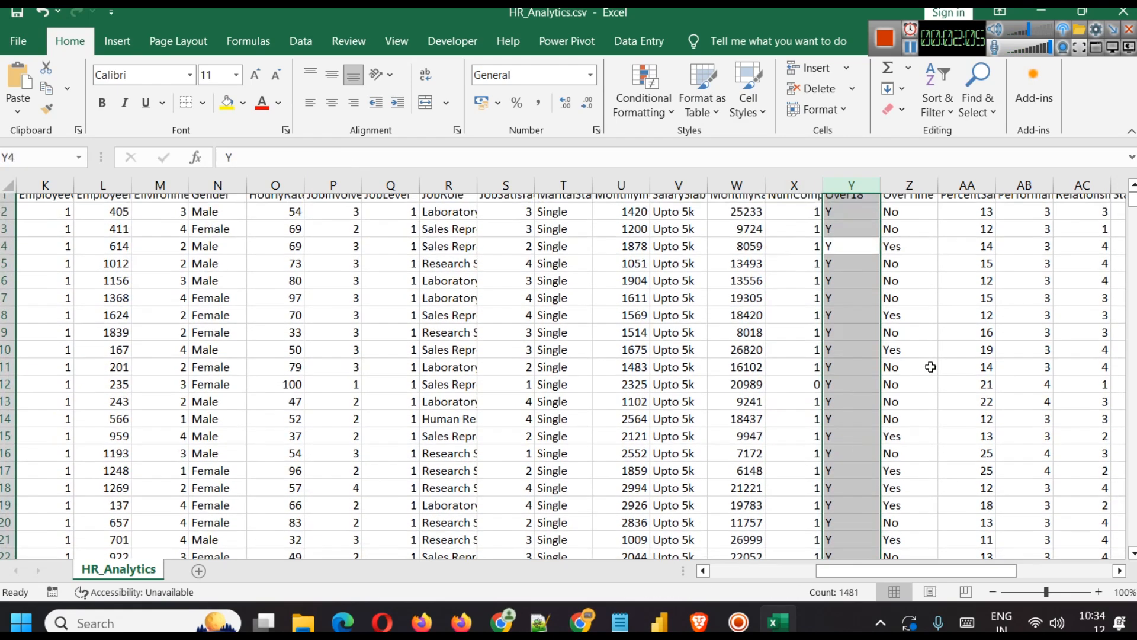
pyautogui.click(909, 186)
pyautogui.click(966, 186)
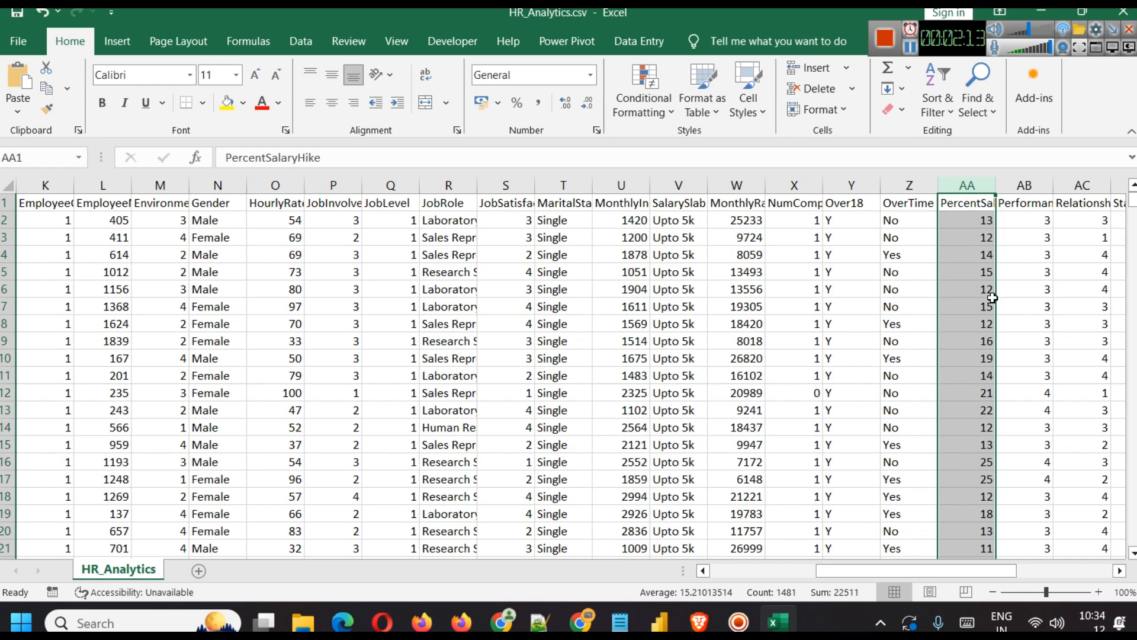
# Step: Examine the PerformanceRating, RelationshipSatisfaction and StandardHours columns, including StandardHours values further down the sheet
pyautogui.moveTo(1001, 570); pyautogui.dragTo(1076, 570)
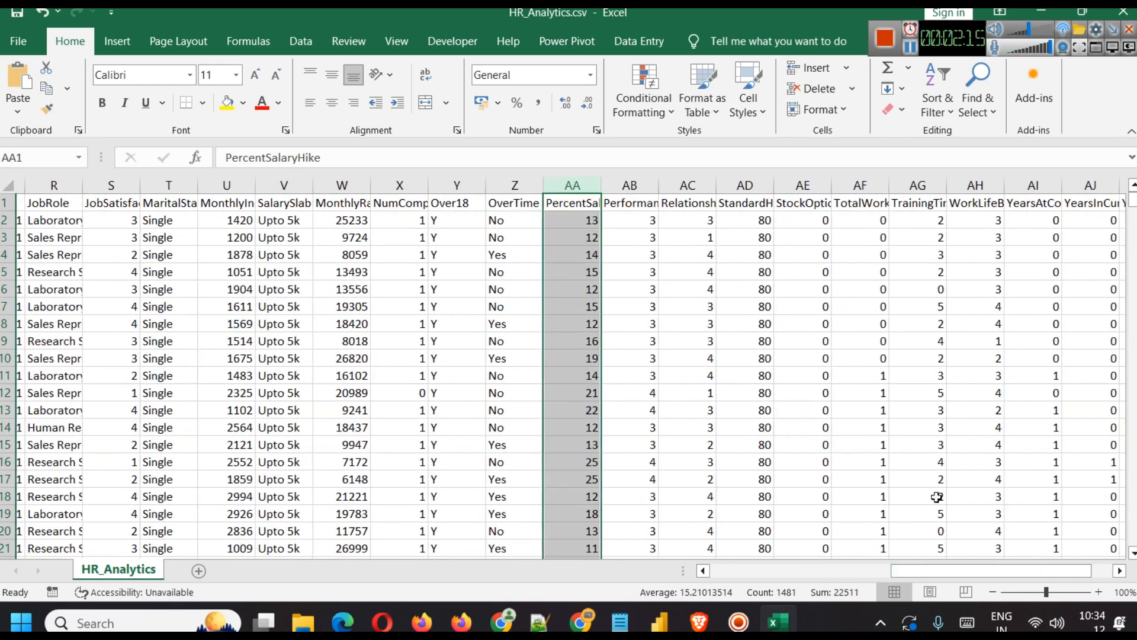
pyautogui.click(637, 184)
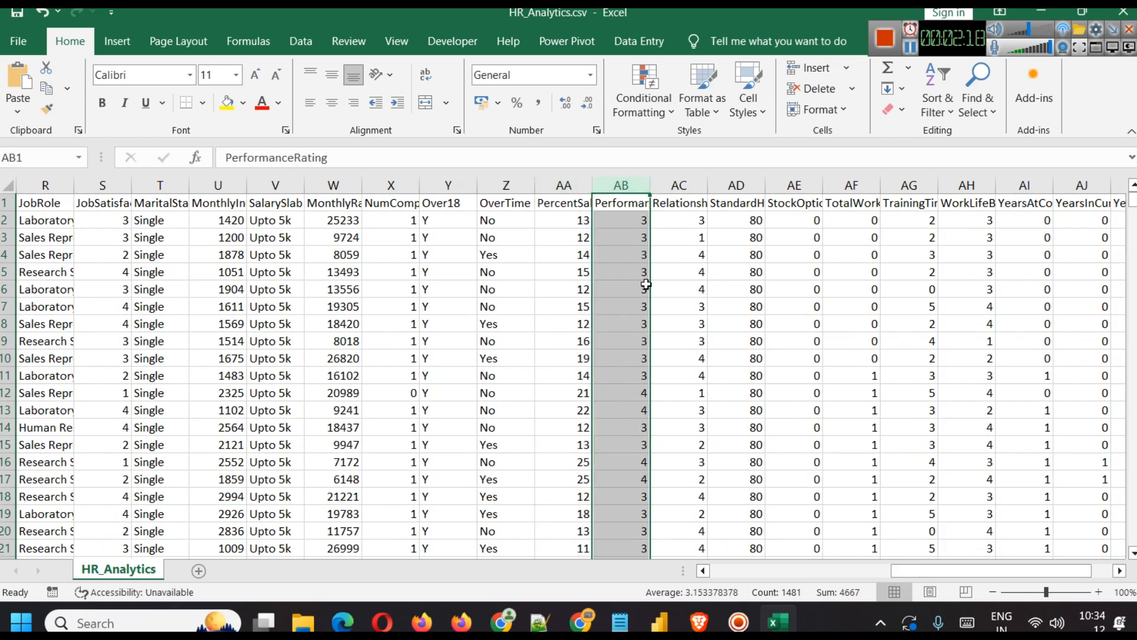
pyautogui.click(676, 186)
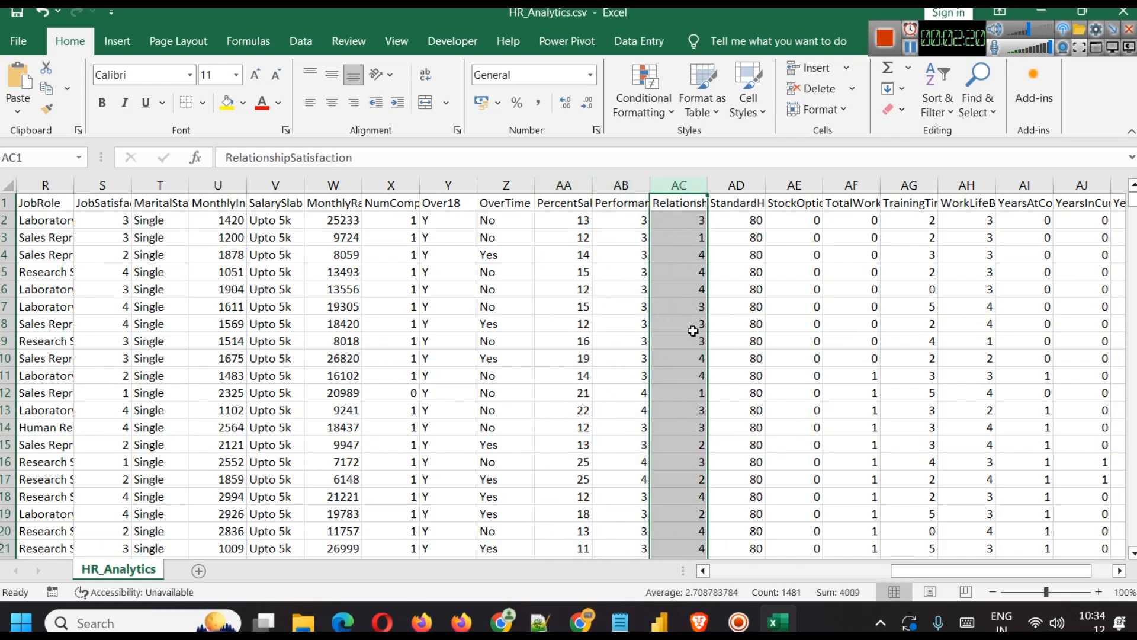
pyautogui.click(755, 185)
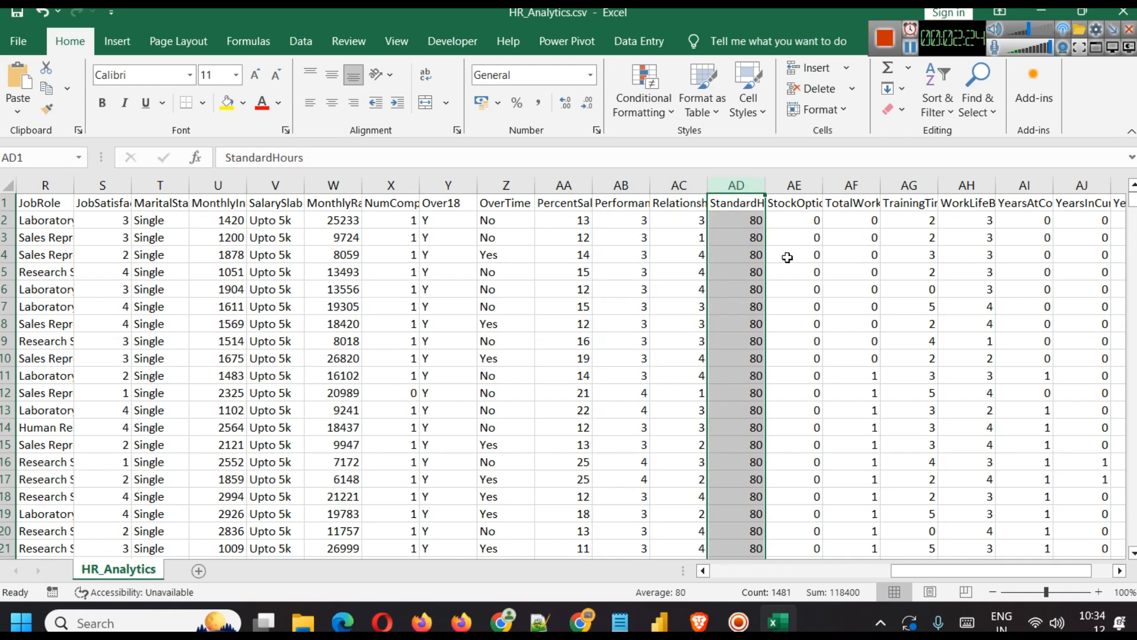
pyautogui.scroll(-3, 754, 351)
pyautogui.scroll(3, 754, 351)
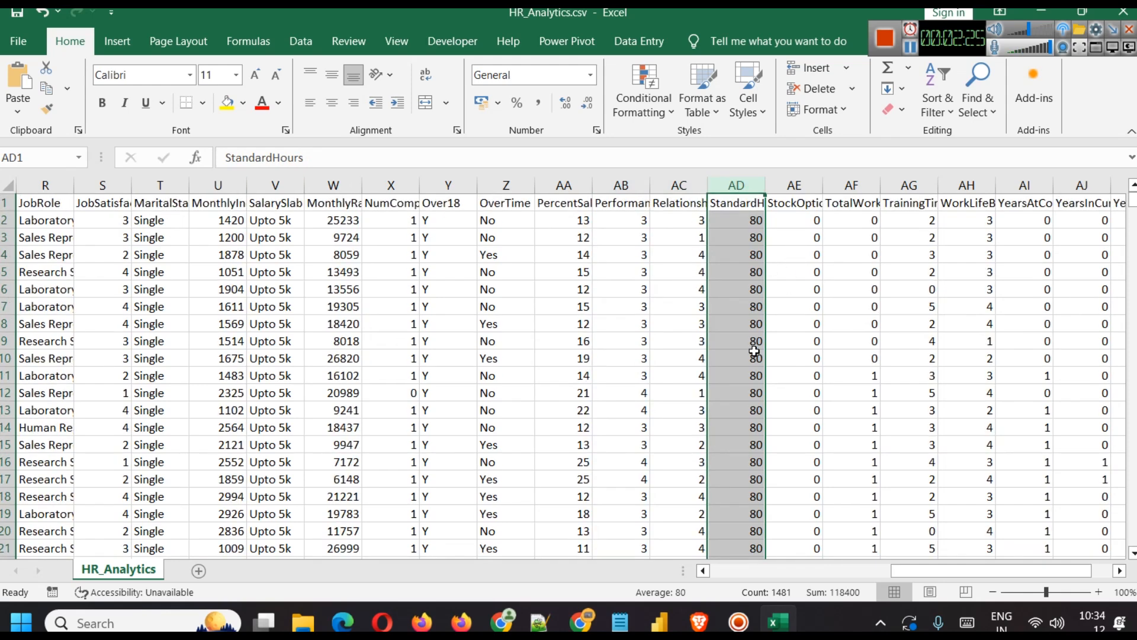
# Step: Examine the stock option, TotalWorkingYears and TrainingTimesLastYear columns
pyautogui.click(806, 185)
pyautogui.click(847, 185)
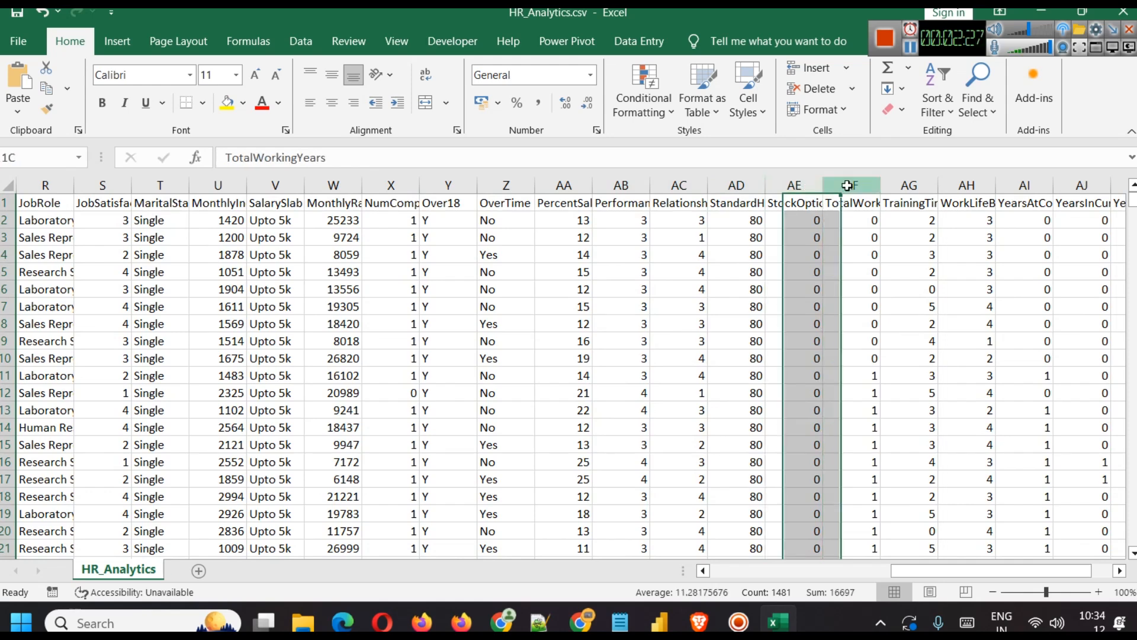
pyautogui.click(914, 179)
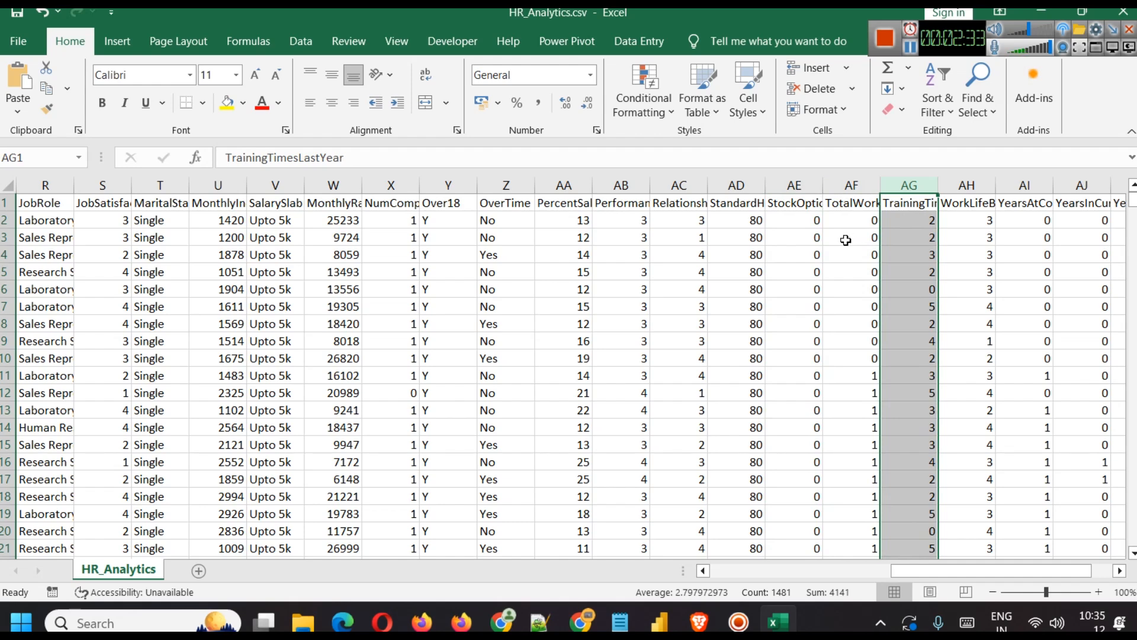
# Step: Return to the first columns of the sheet and examine the Attrition column
pyautogui.click(911, 48)
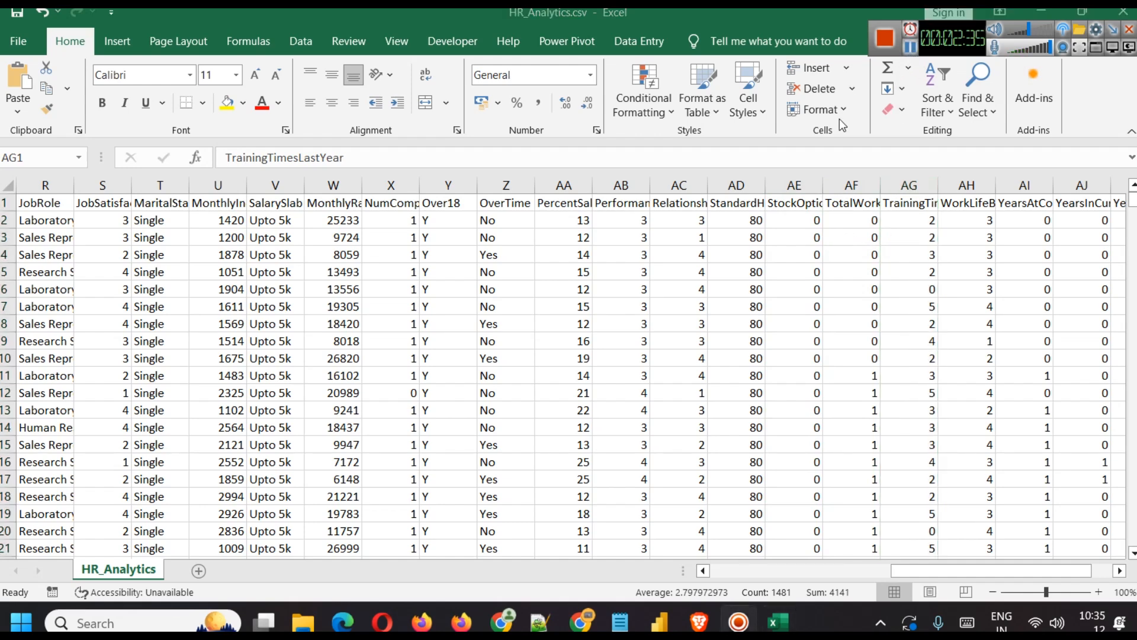
pyautogui.click(939, 568)
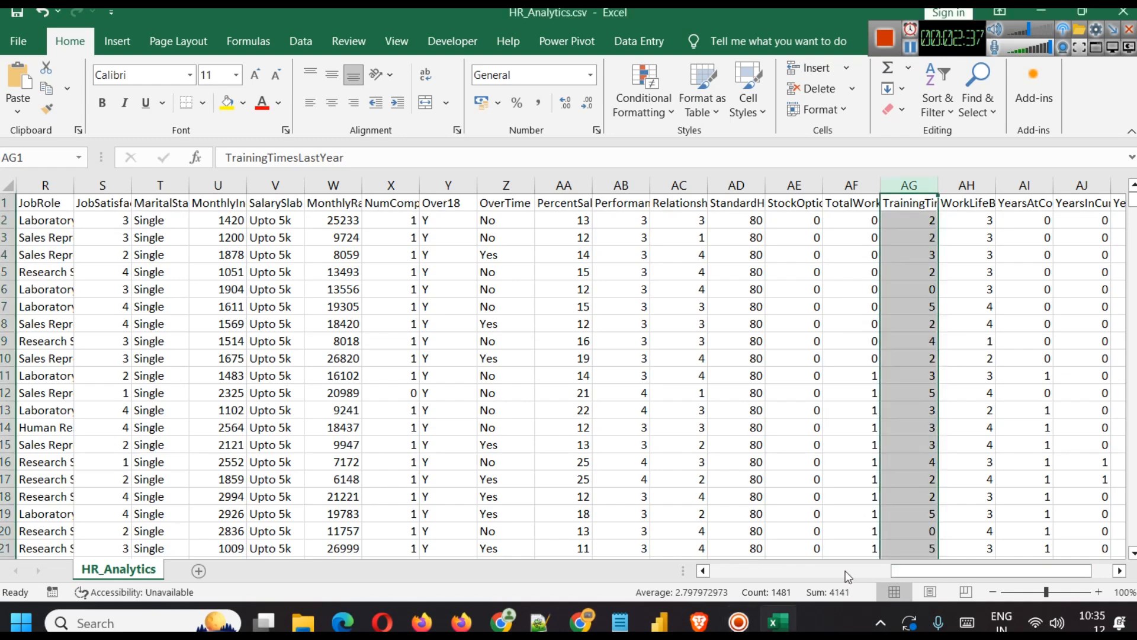
pyautogui.click(837, 573)
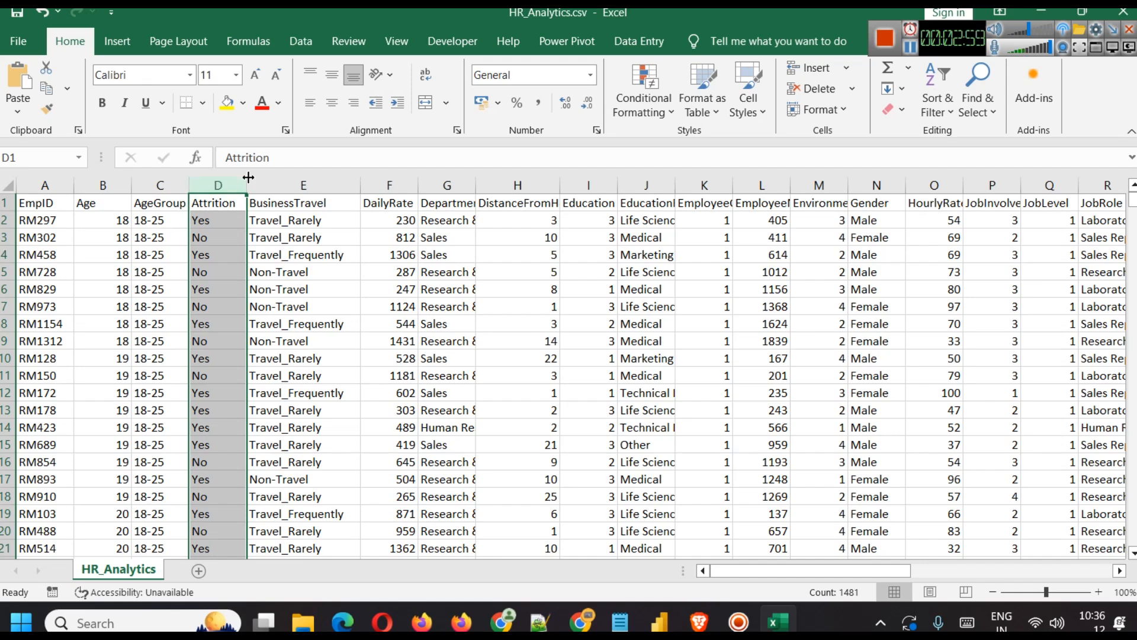
# Step: Switch to Power BI Desktop and load HR_Analytics.csv from the HR Attrition folder as a Text/CSV source
pyautogui.click(910, 48)
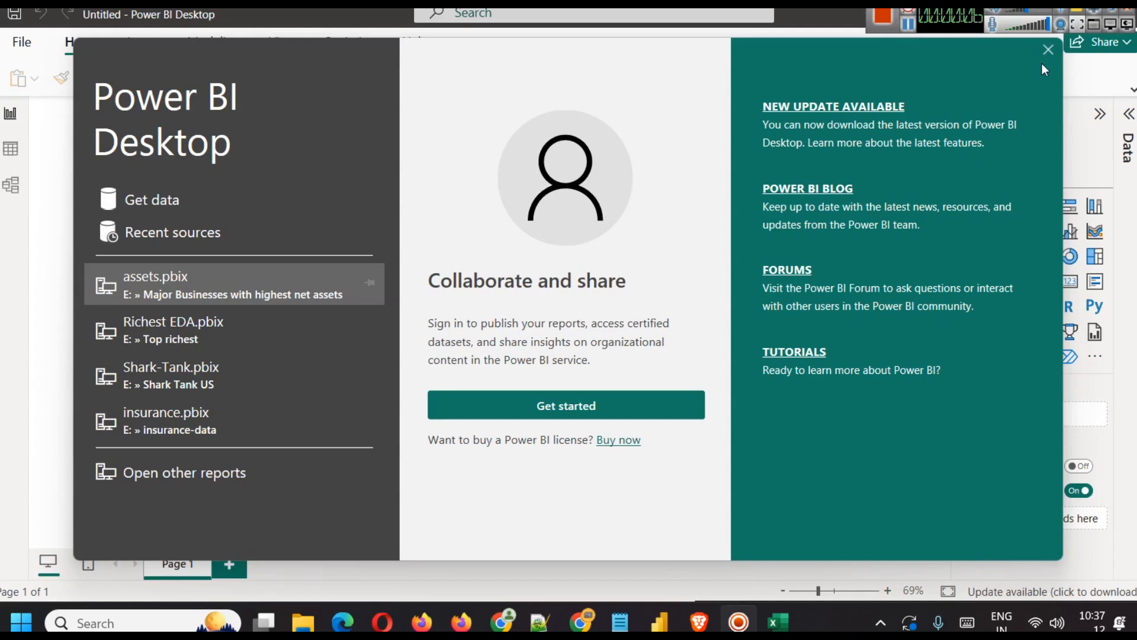
pyautogui.click(907, 26)
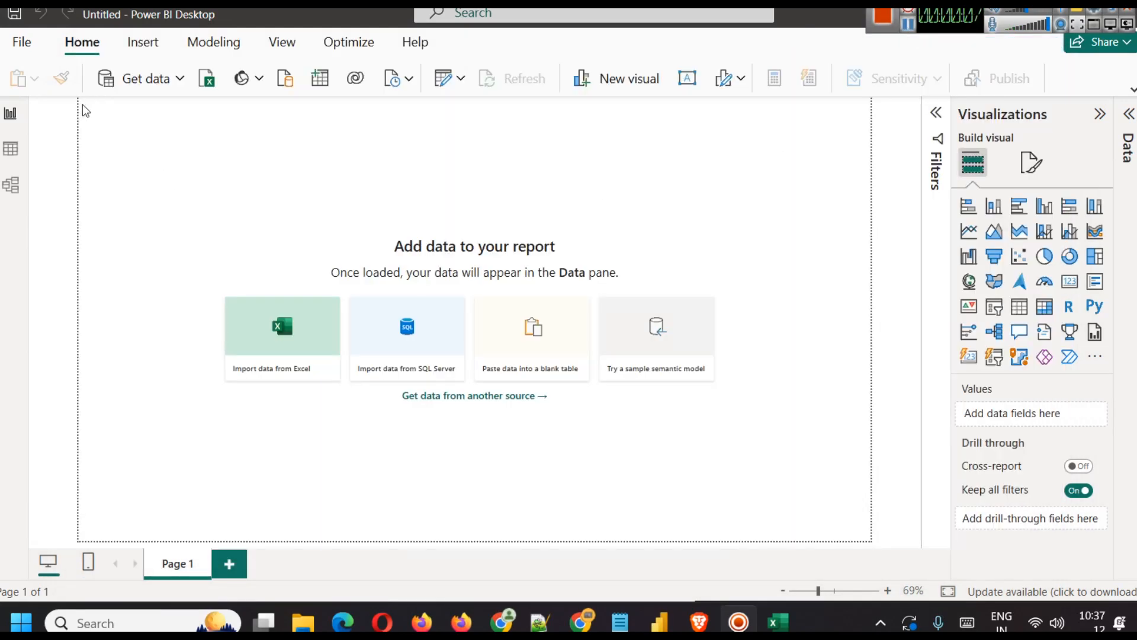
pyautogui.click(147, 77)
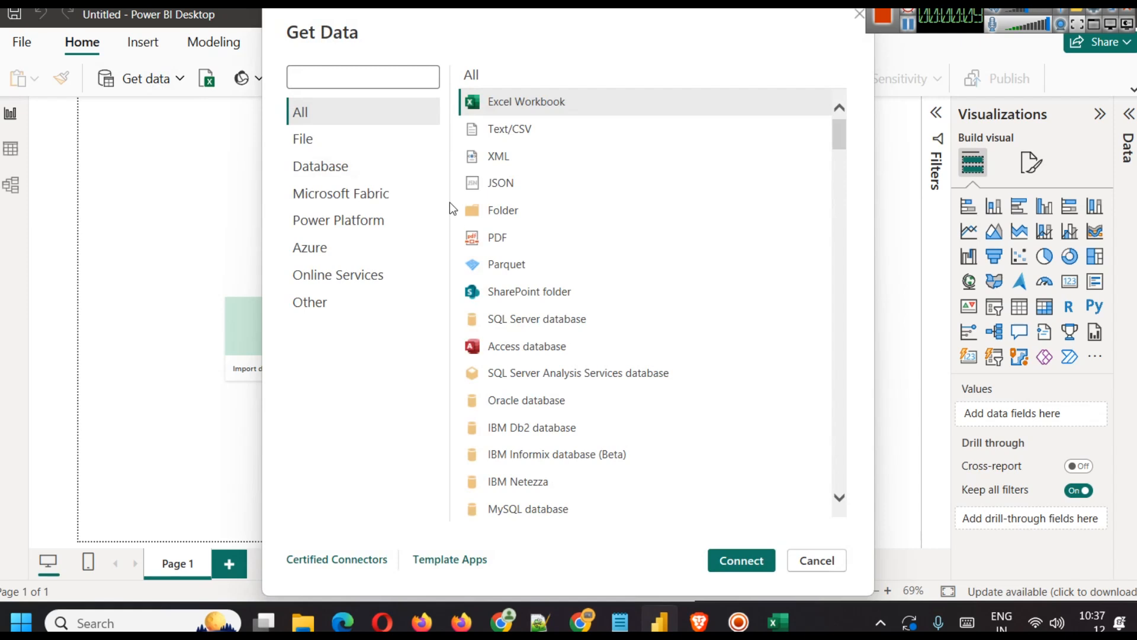
pyautogui.doubleClick(517, 130)
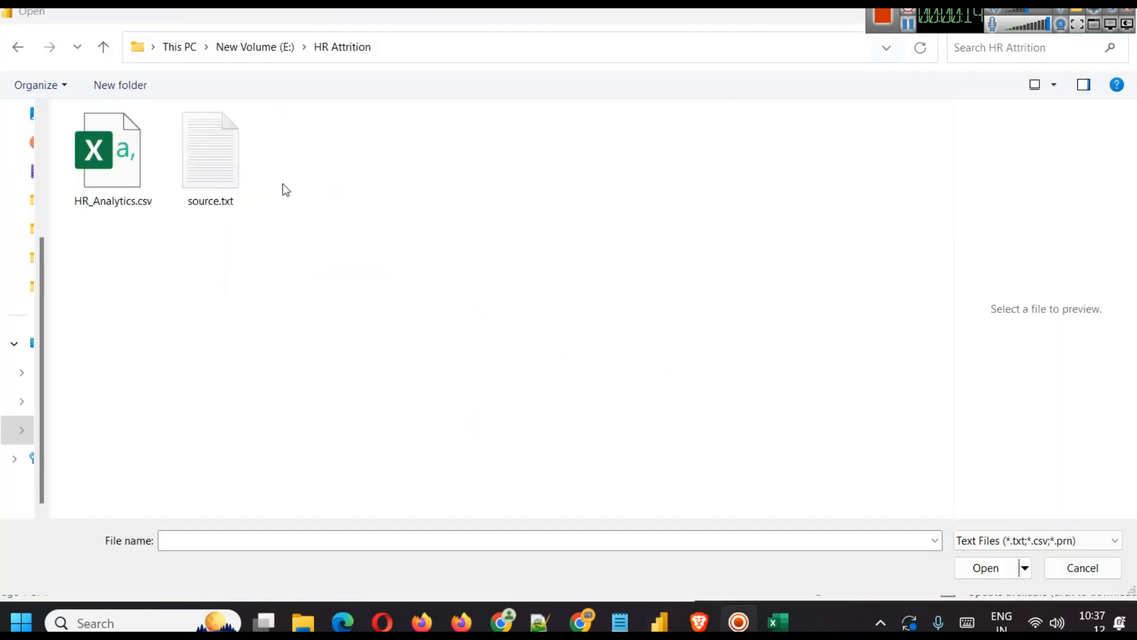
pyautogui.click(132, 163)
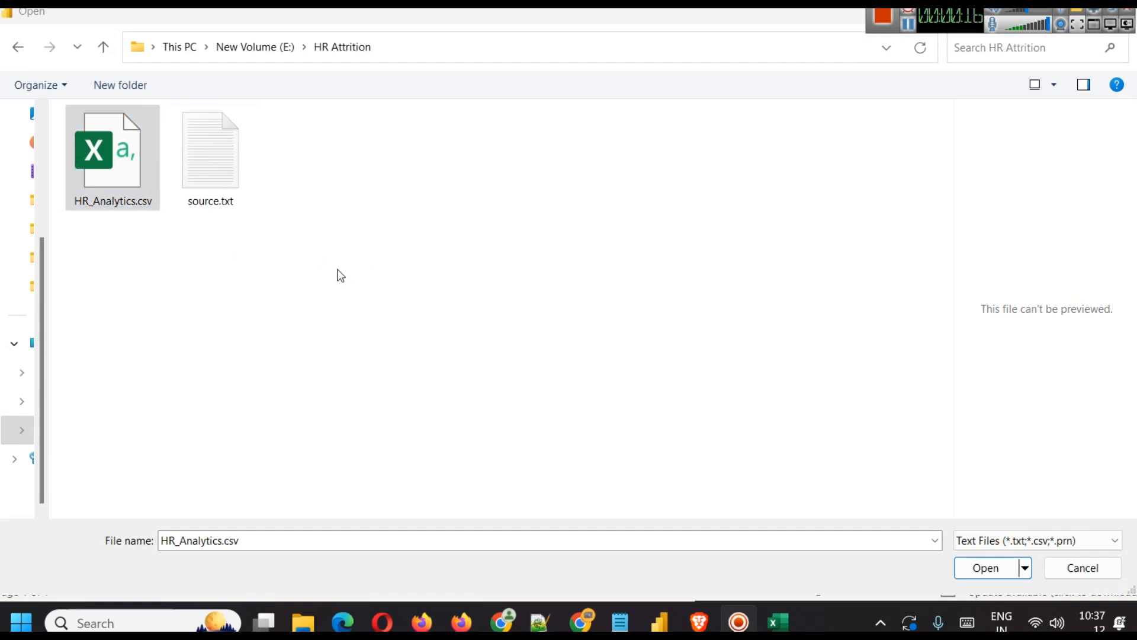
pyautogui.click(995, 572)
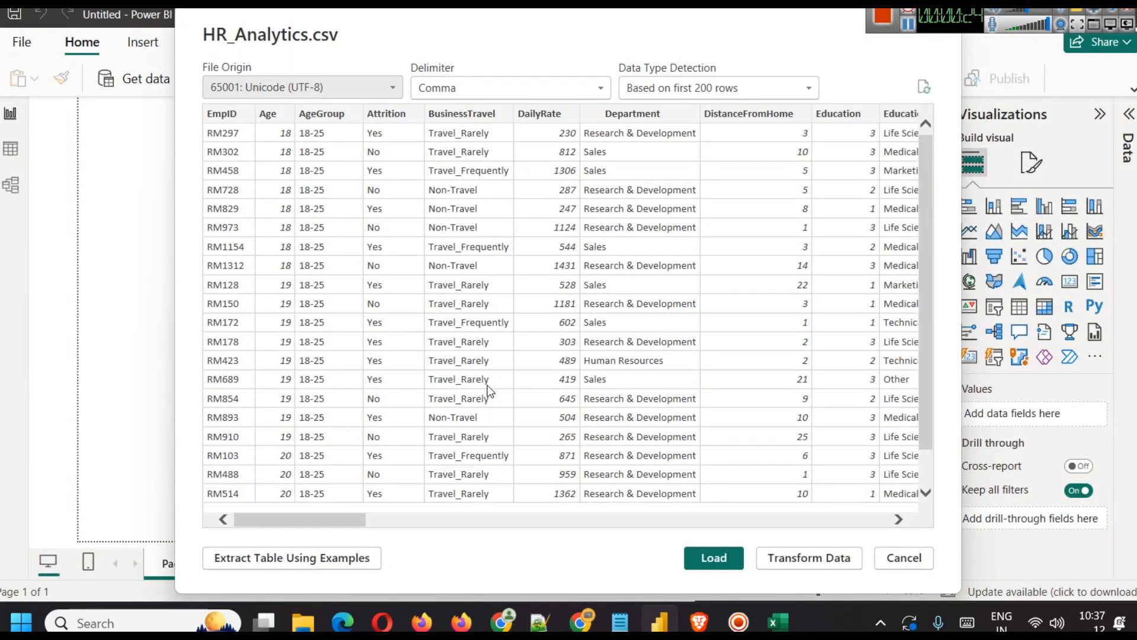
pyautogui.moveTo(339, 522); pyautogui.dragTo(300, 556)
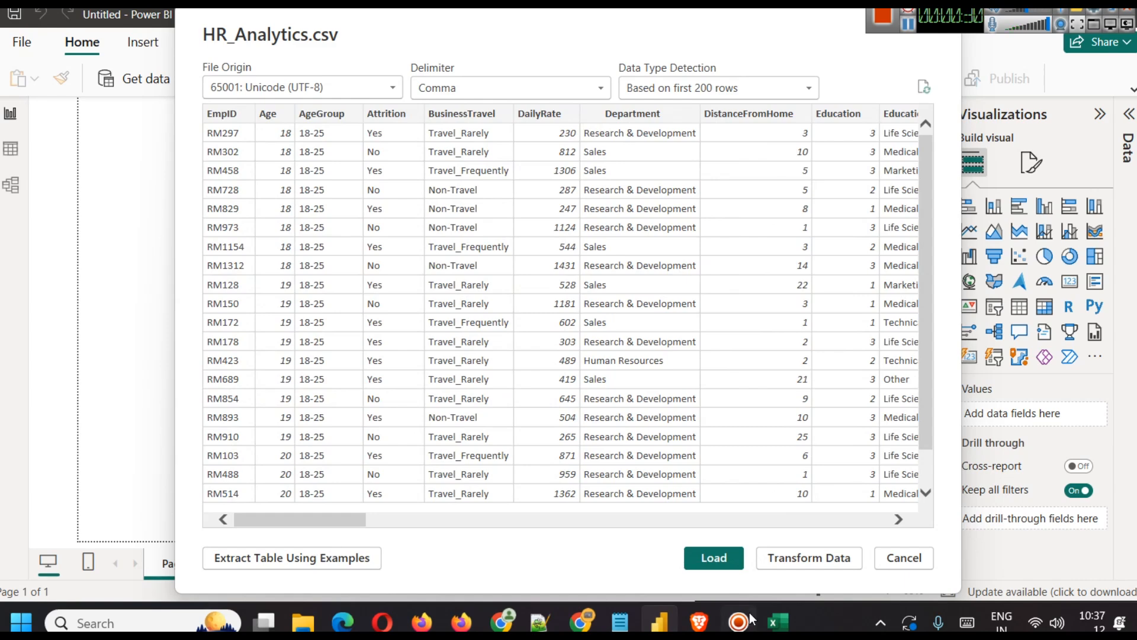
pyautogui.click(730, 558)
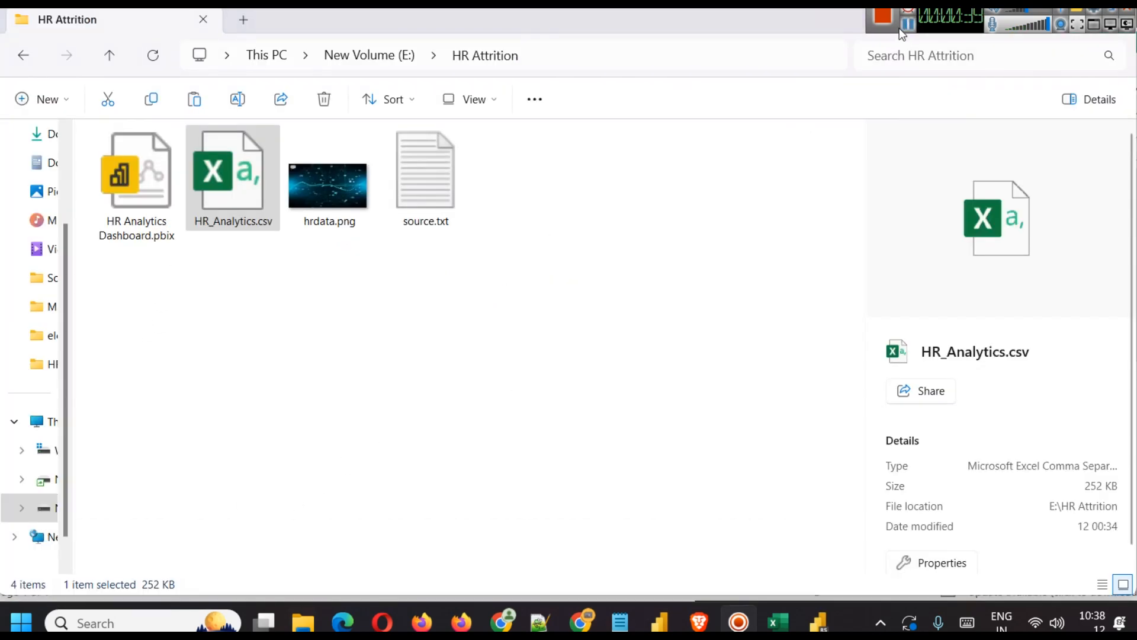
# Step: View the hrdata.png image from the HR Attrition folder in a maximized window
pyautogui.doubleClick(318, 189)
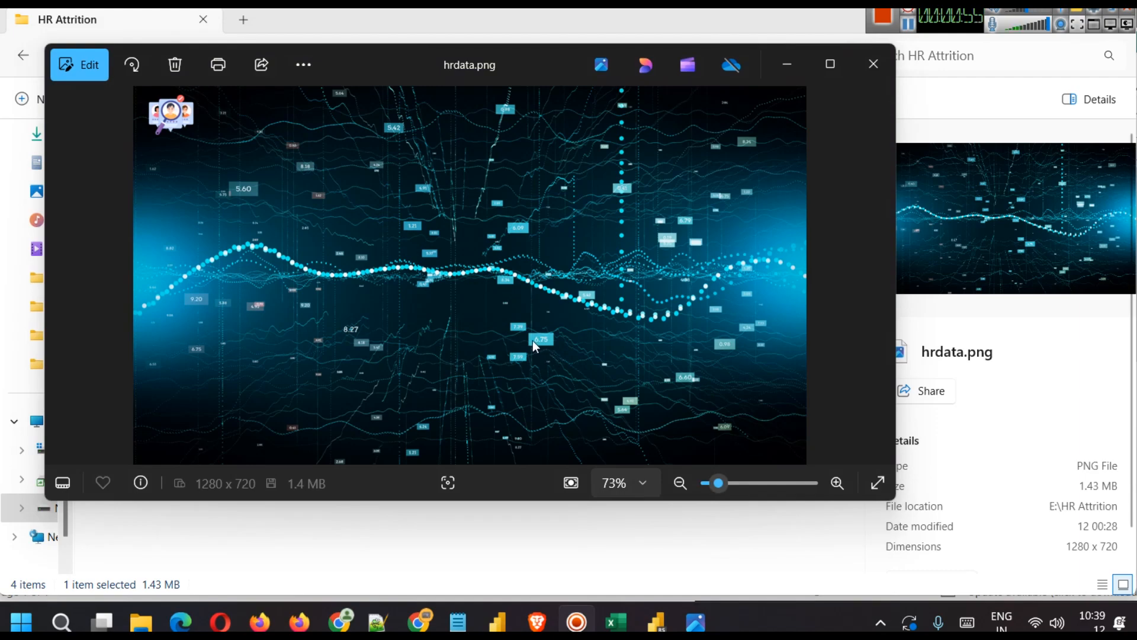
pyautogui.click(821, 78)
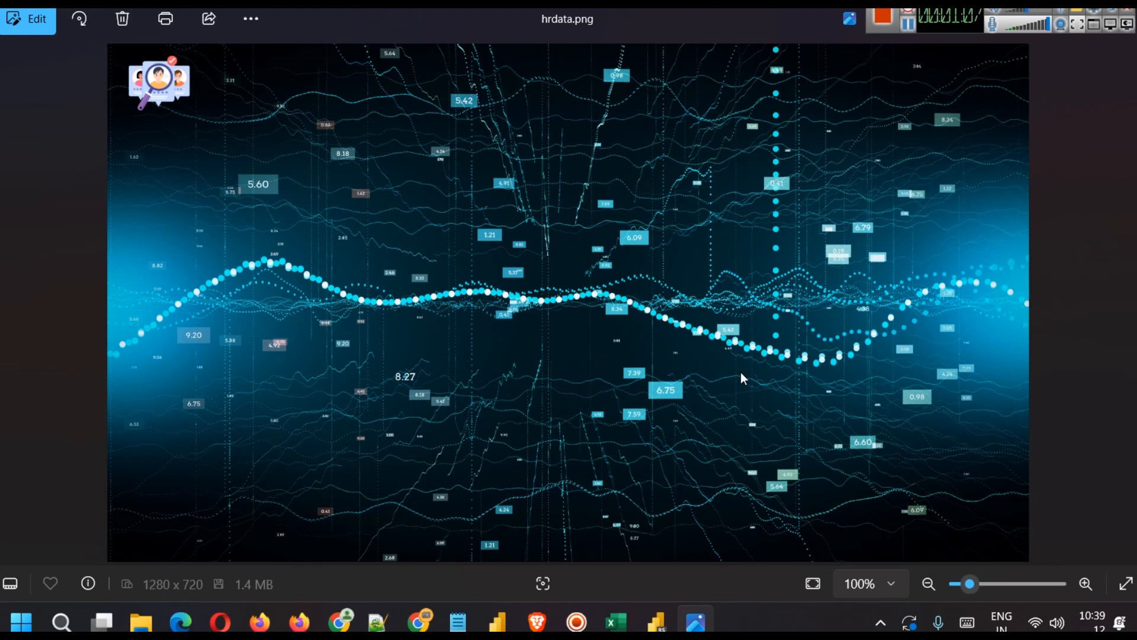
pyautogui.moveTo(946, 57)
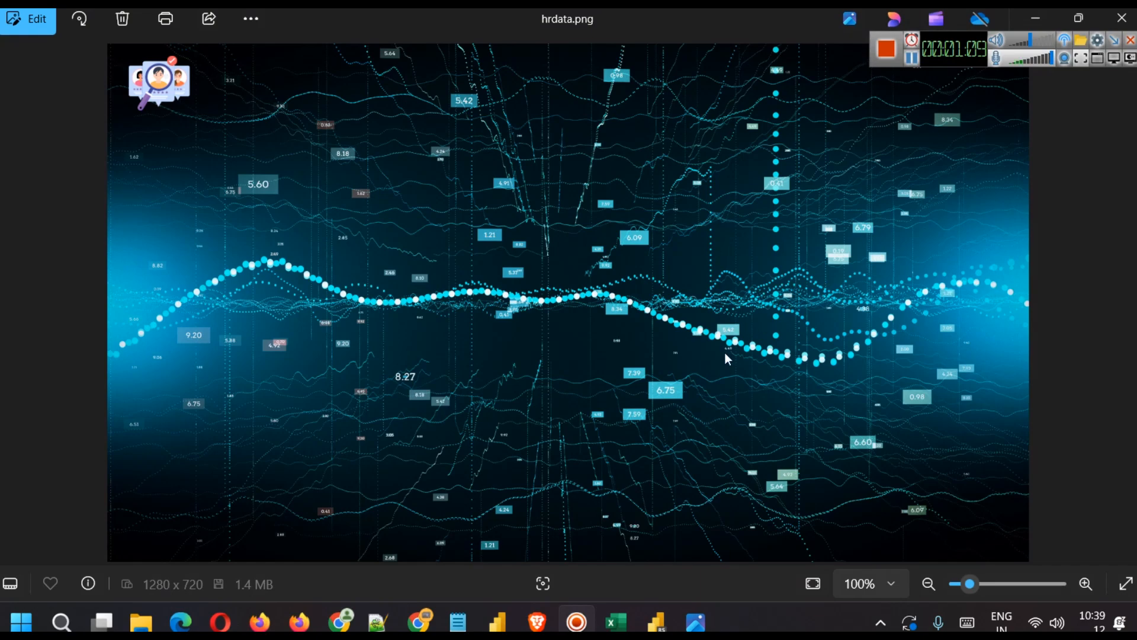
# Step: Switch to Power BI Desktop and set hrdata.png from the HR Attrition folder as the page's canvas background image
pyautogui.click(498, 622)
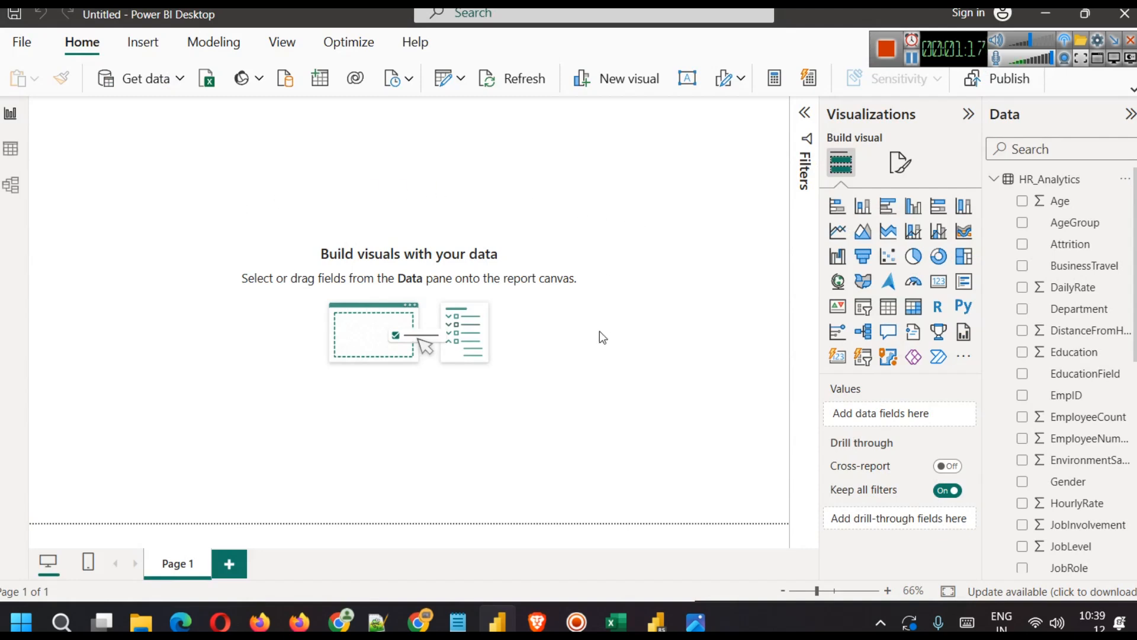
pyautogui.click(899, 165)
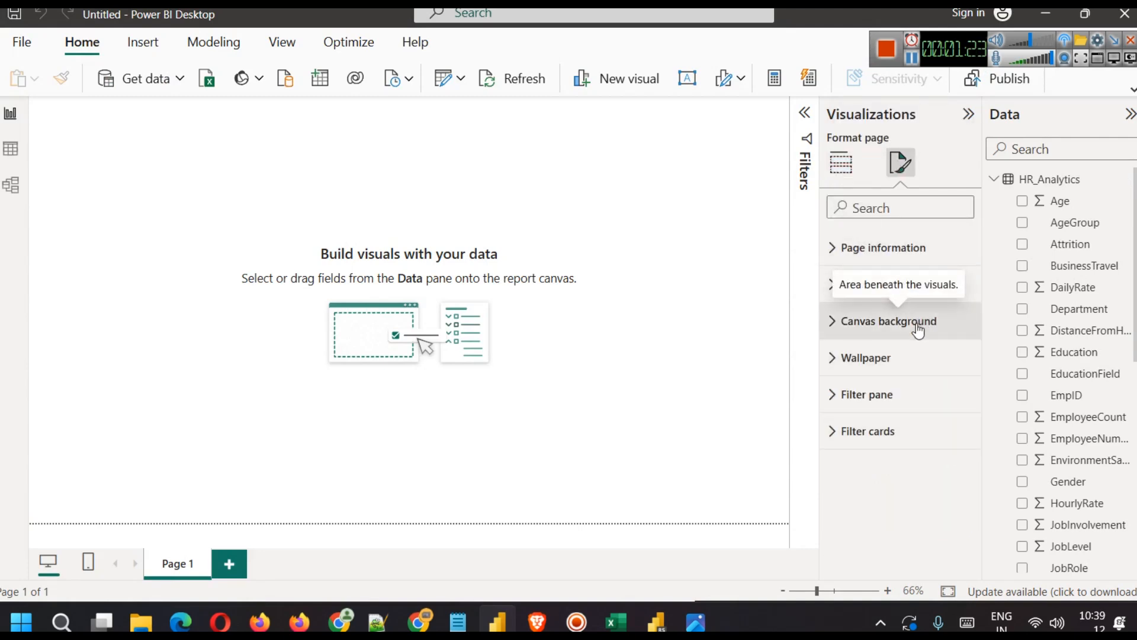
pyautogui.click(917, 327)
pyautogui.click(943, 436)
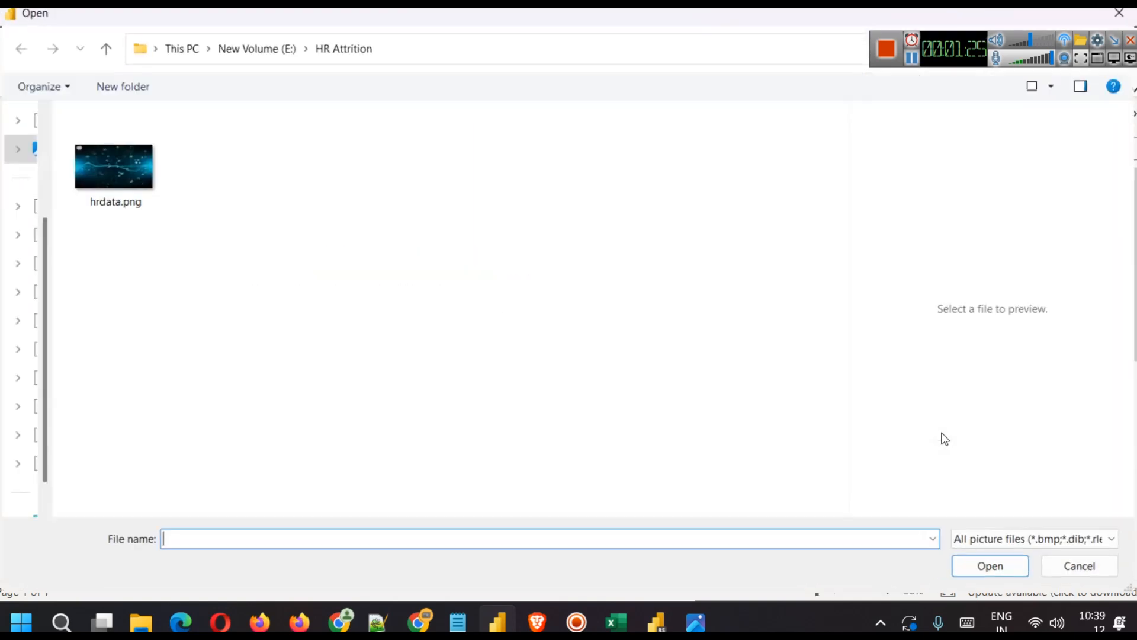
pyautogui.click(112, 166)
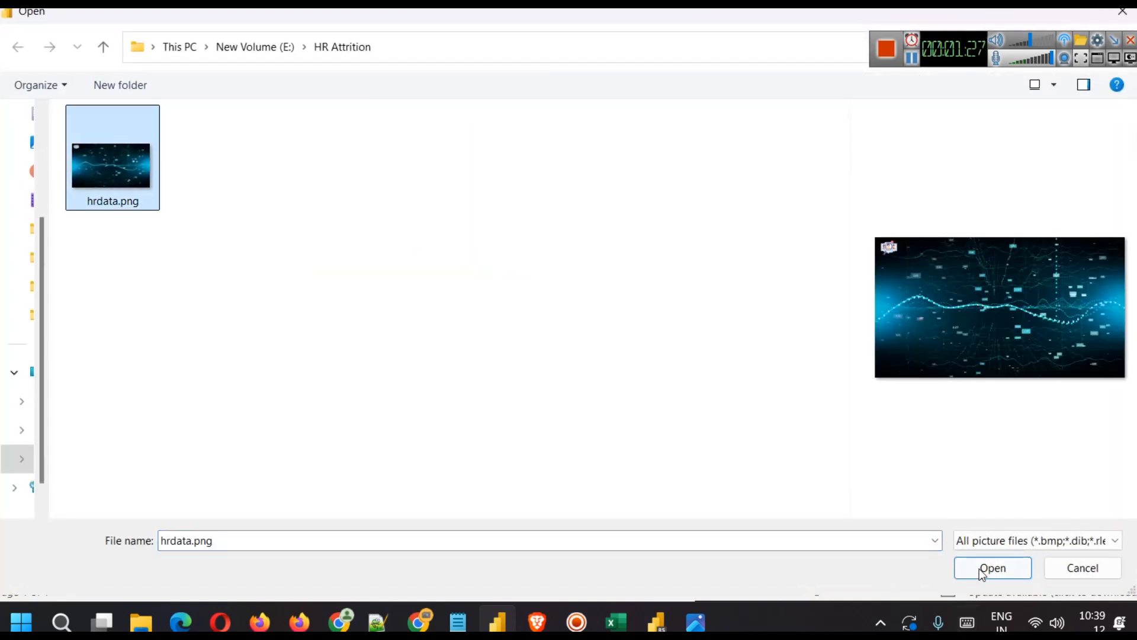
pyautogui.click(980, 568)
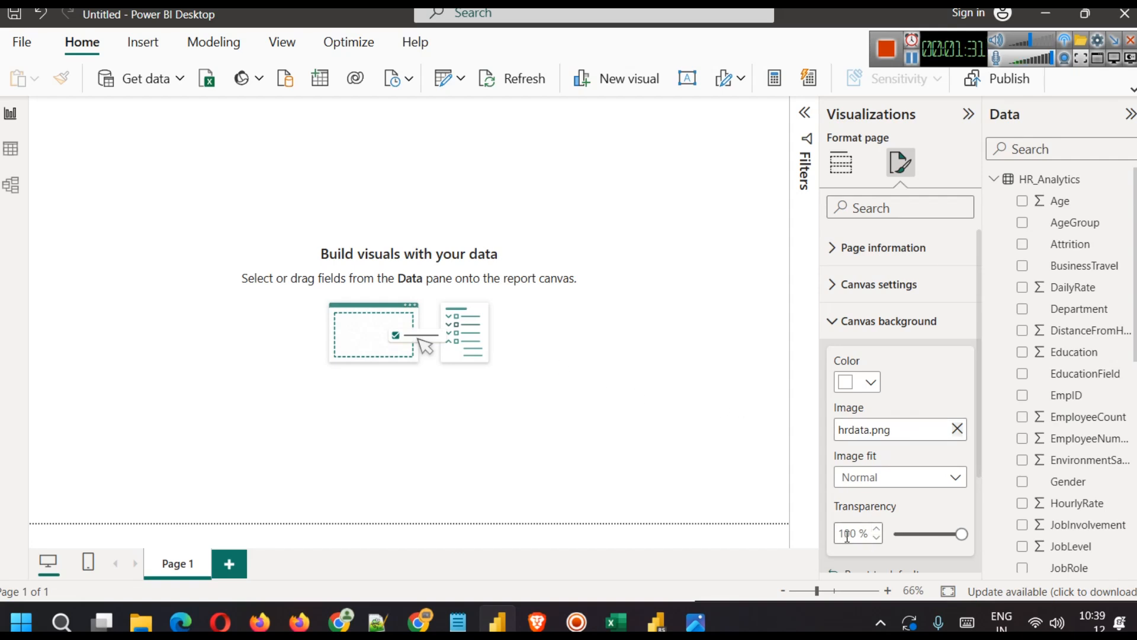
# Step: Set the canvas background transparency to 0%
pyautogui.moveTo(962, 535); pyautogui.dragTo(903, 548)
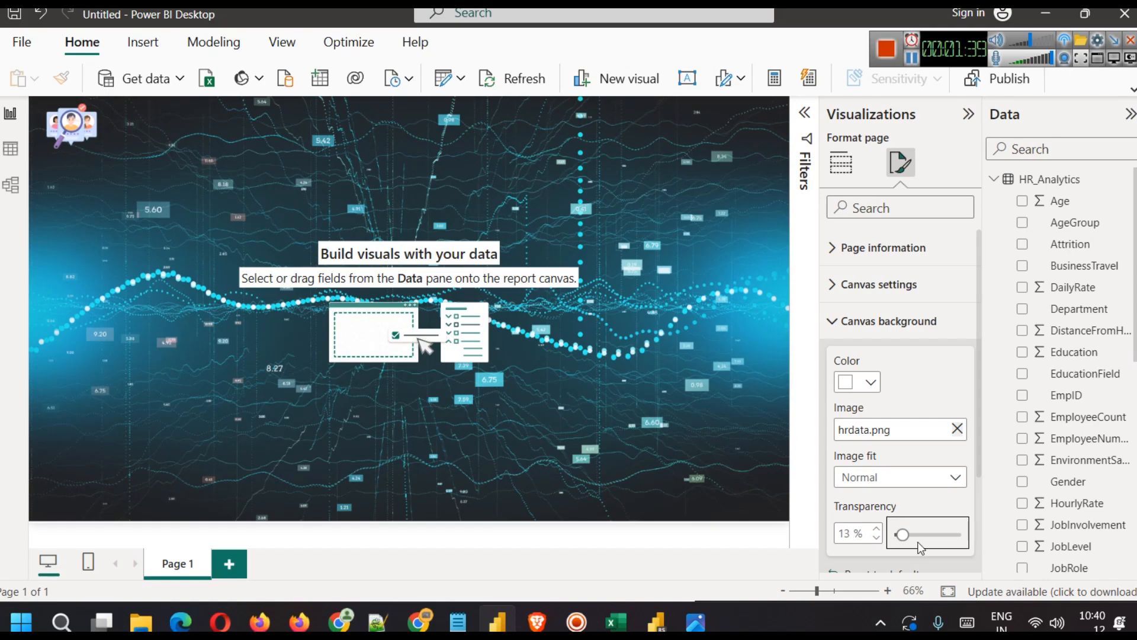
pyautogui.moveTo(902, 534); pyautogui.dragTo(892, 534)
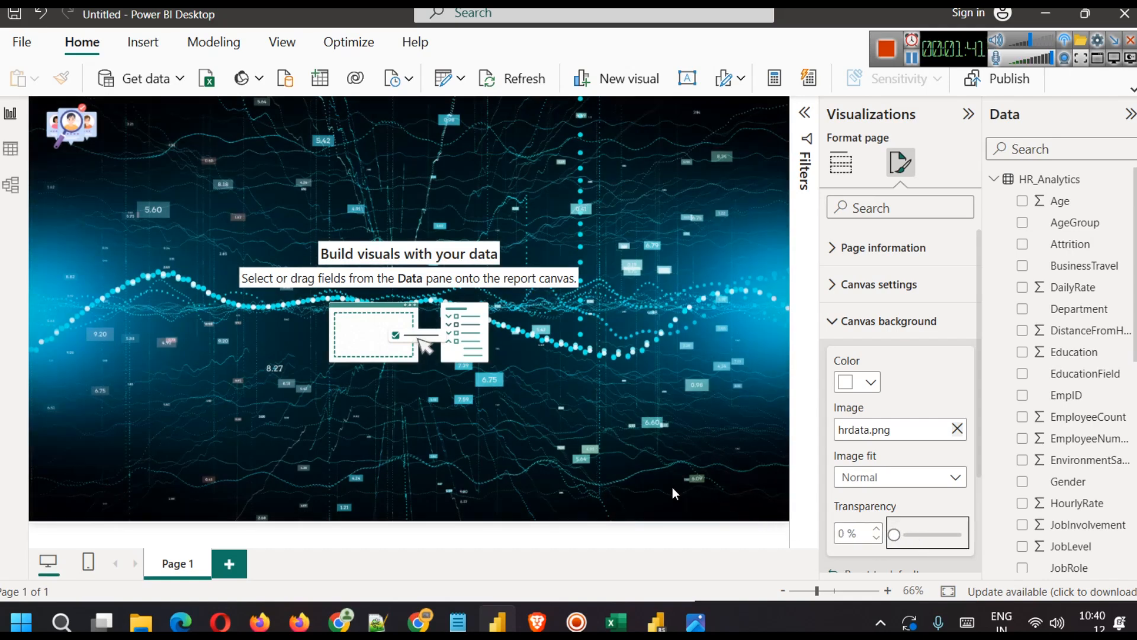
pyautogui.click(660, 348)
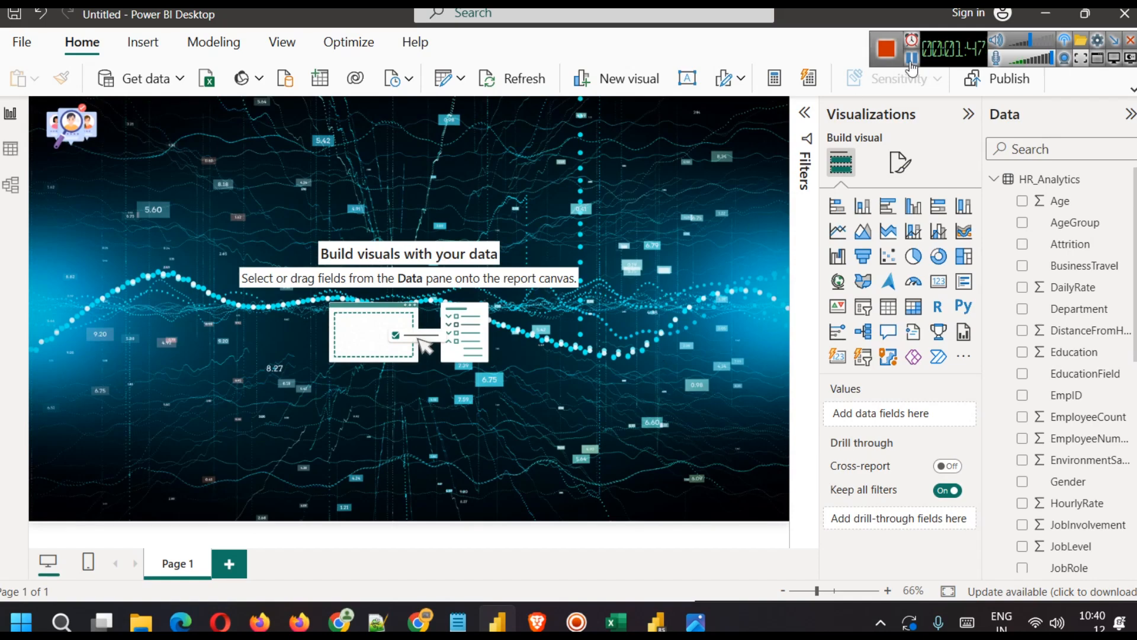
pyautogui.click(914, 62)
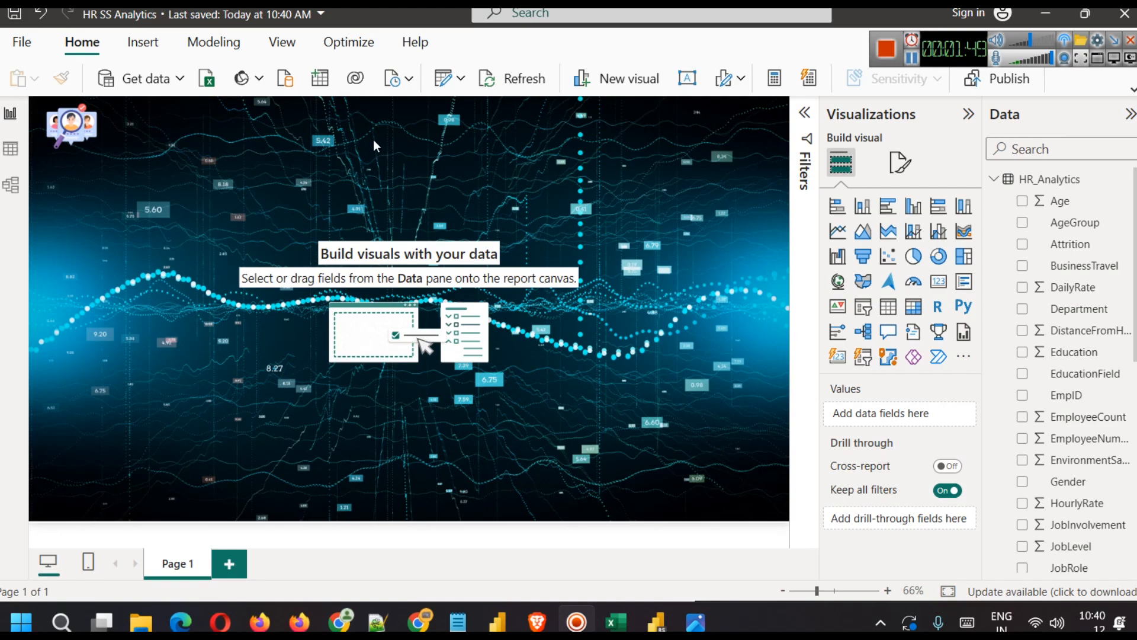
# Step: Insert a text box beside the logo at the top of the page and widen it to about half the page width
pyautogui.click(155, 50)
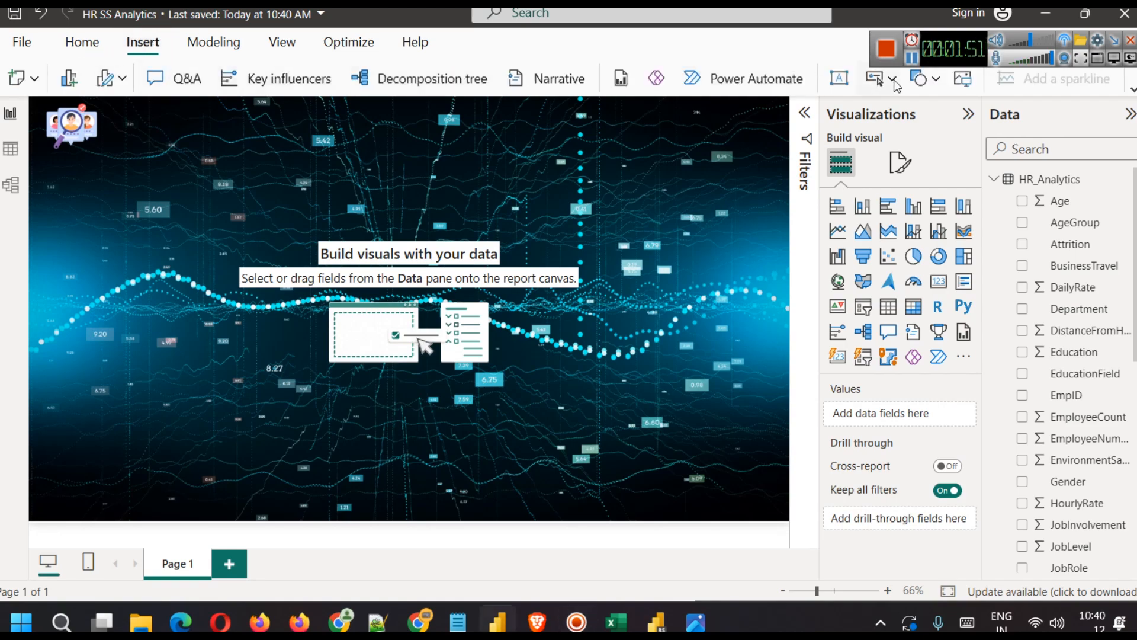
pyautogui.click(838, 78)
pyautogui.moveTo(99, 229); pyautogui.dragTo(98, 125)
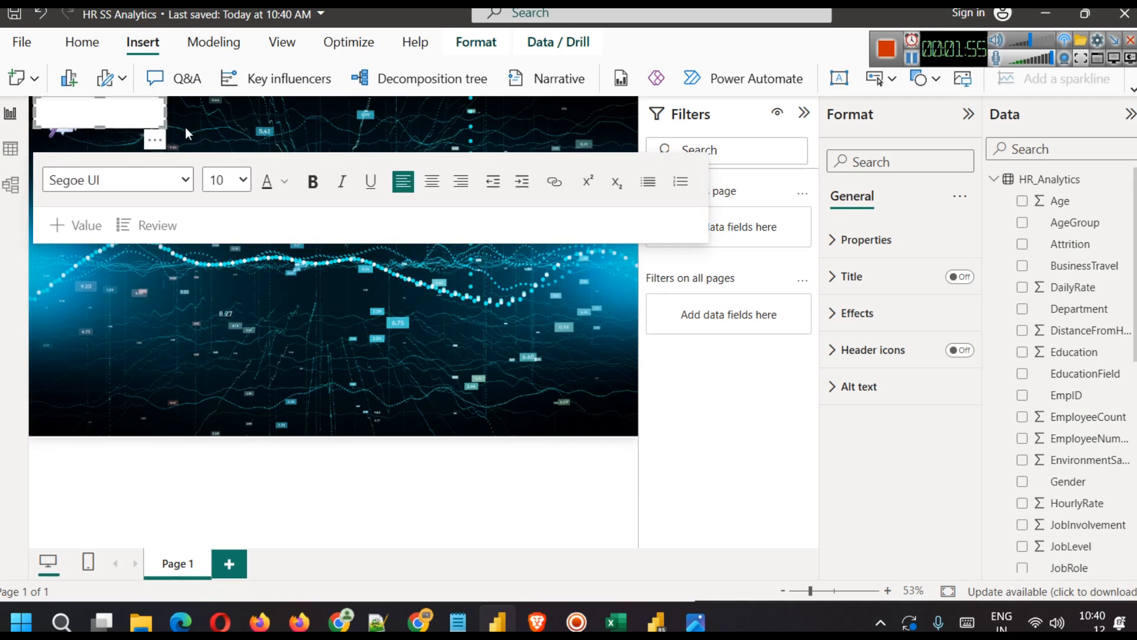
pyautogui.click(243, 120)
pyautogui.click(153, 123)
pyautogui.moveTo(154, 125); pyautogui.dragTo(388, 121)
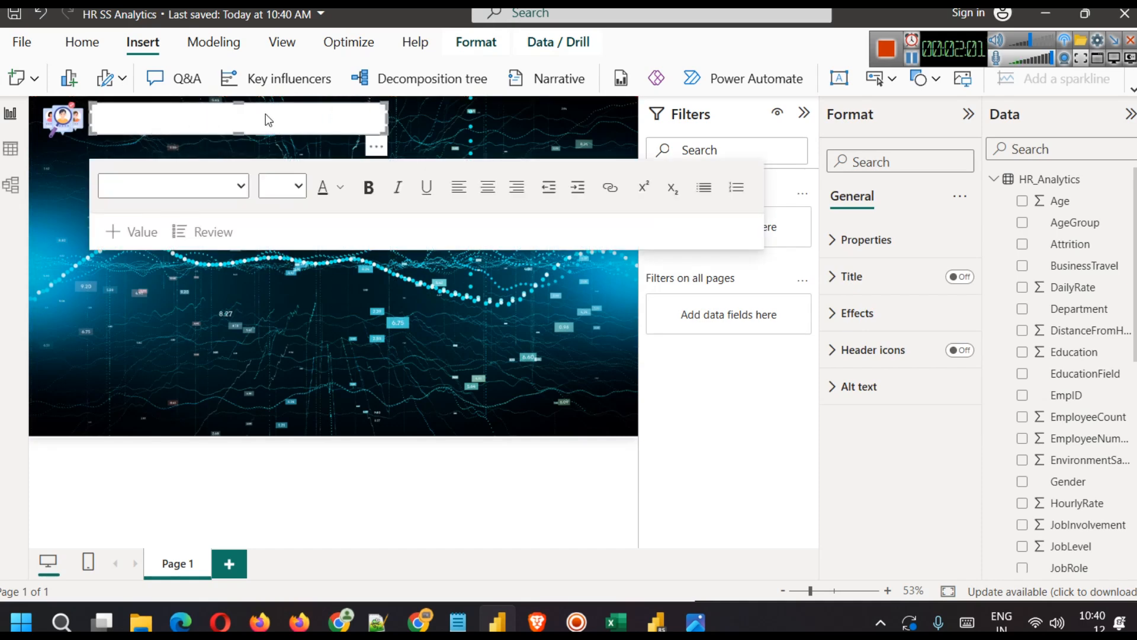
# Step: Enter the title "HR ANALYTICS DASHBOARD - ATTRITION ANALYSIS" in the text box and narrow the box
pyautogui.write('HR')
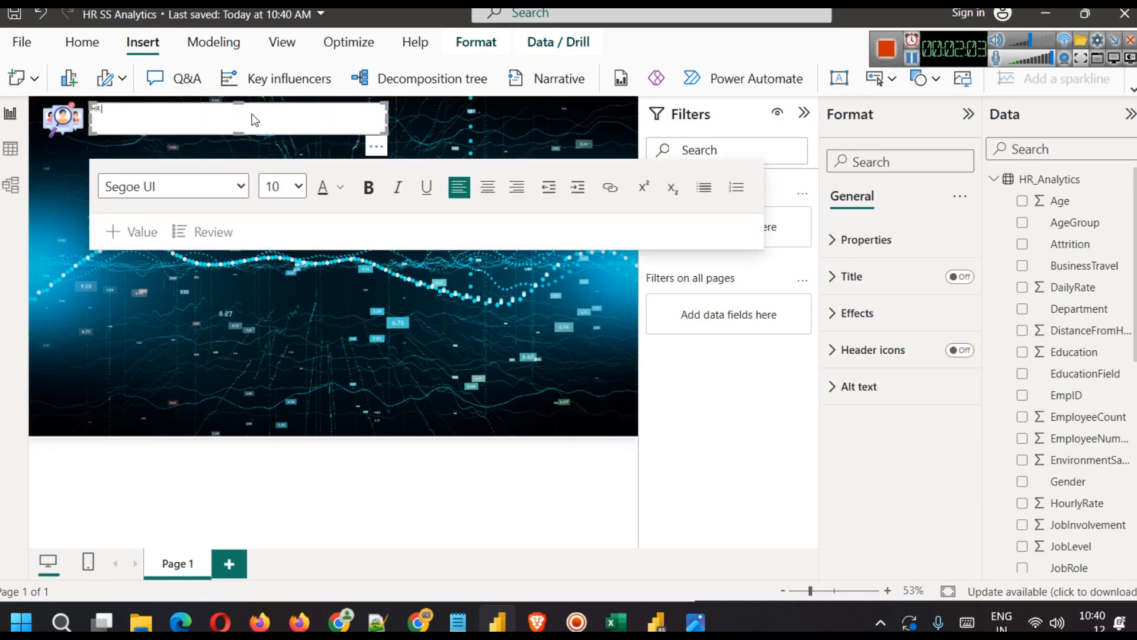
pyautogui.write(' ANALYTICS DASHBOARD - ATTRITION A')
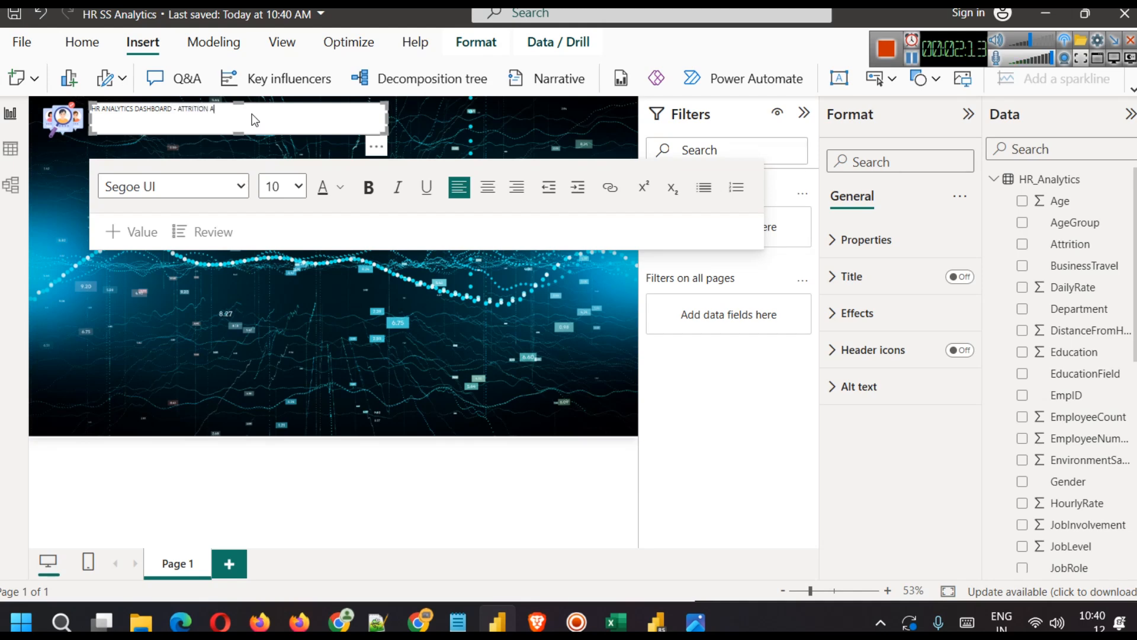
pyautogui.write('NALYSIS')
pyautogui.moveTo(387, 114); pyautogui.dragTo(336, 111)
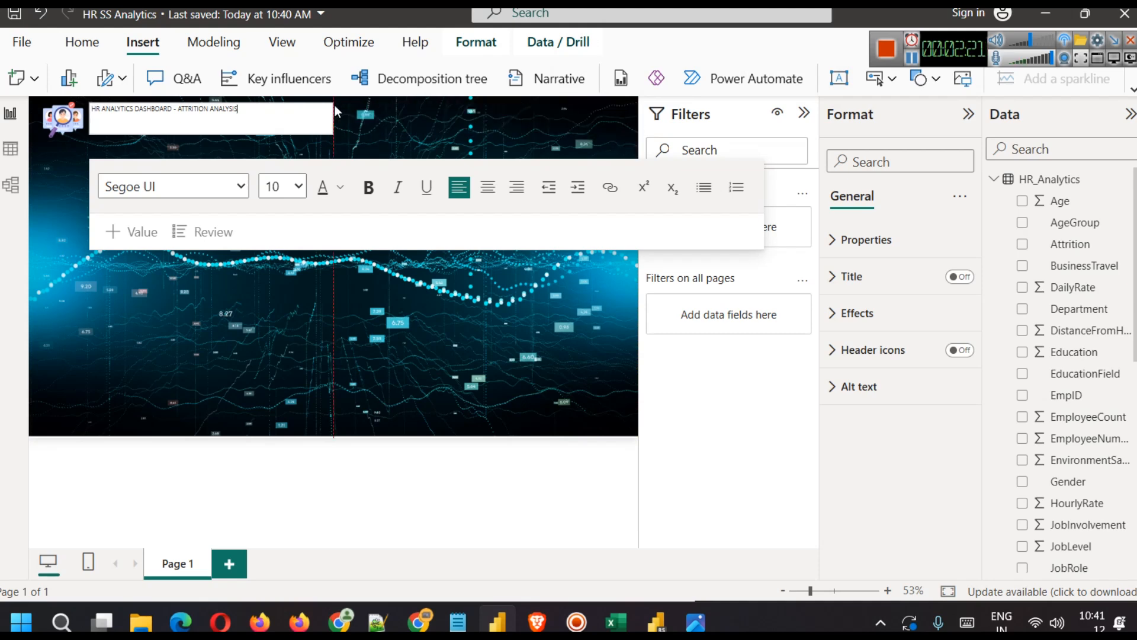
# Step: Set the title's font size to 28 and widen the text box until the title fits on one line
pyautogui.hotkey('ctrl', 'a')
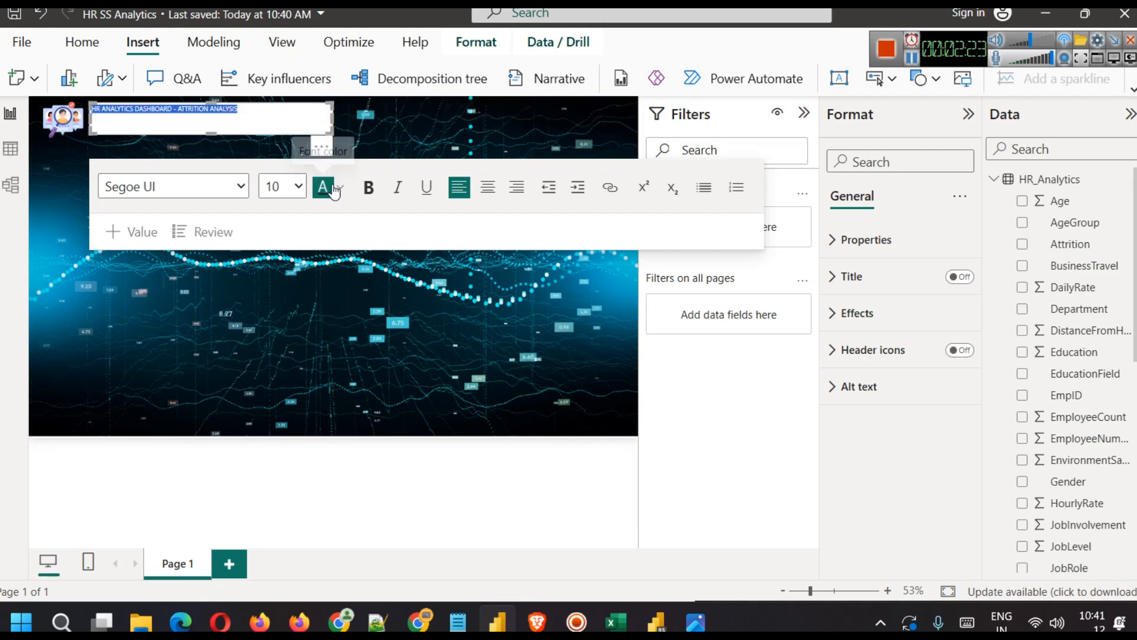
pyautogui.click(281, 188)
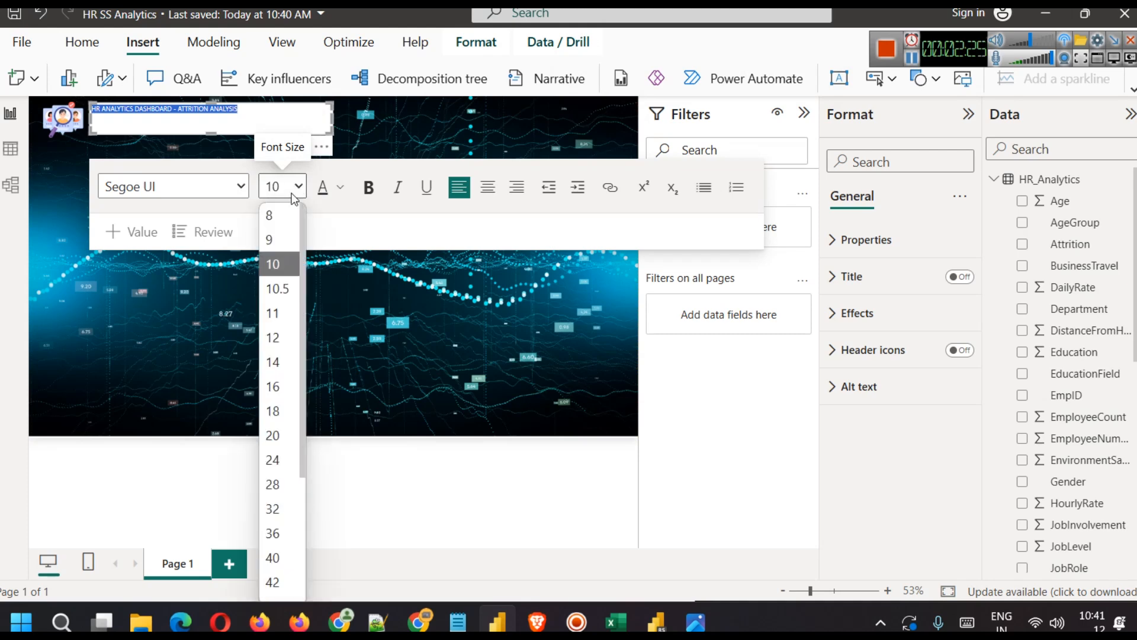
pyautogui.click(276, 491)
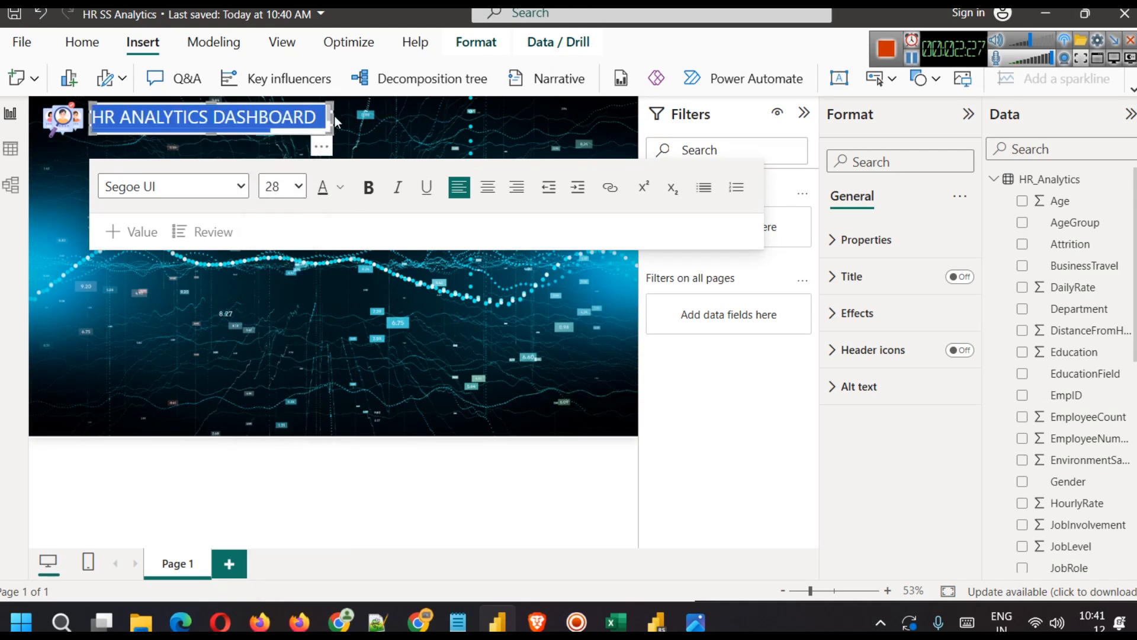
pyautogui.click(334, 116)
pyautogui.write('- ATTRITION')
pyautogui.moveTo(445, 124); pyautogui.dragTo(515, 117)
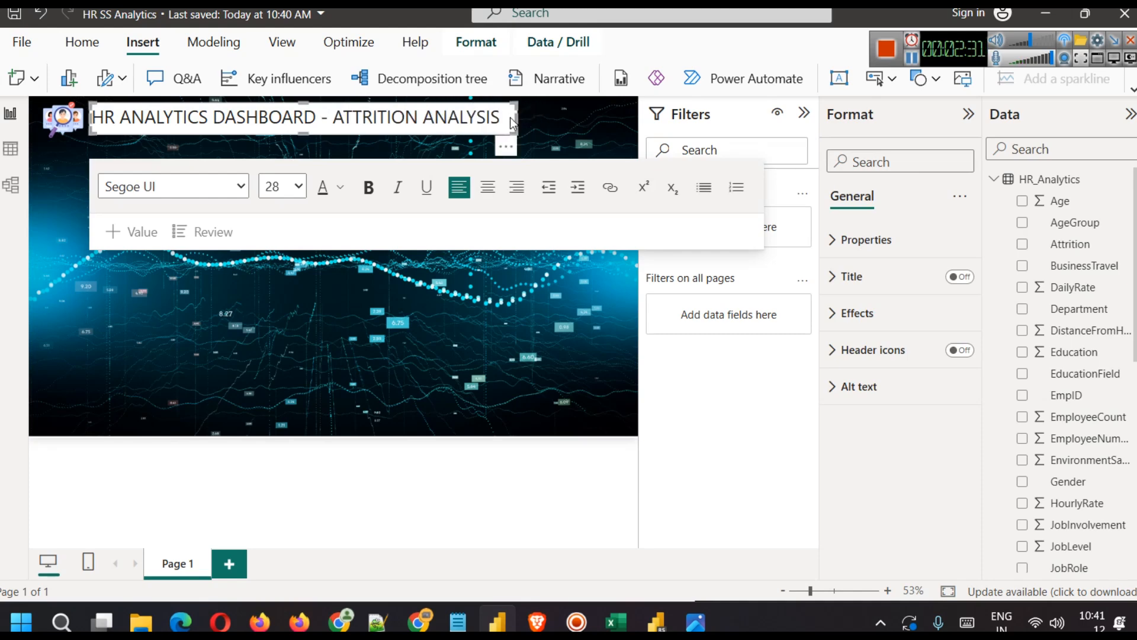
# Step: Make the title bold and centred, and widen the text box to keep it on one line
pyautogui.hotkey('ctrl', 'a')
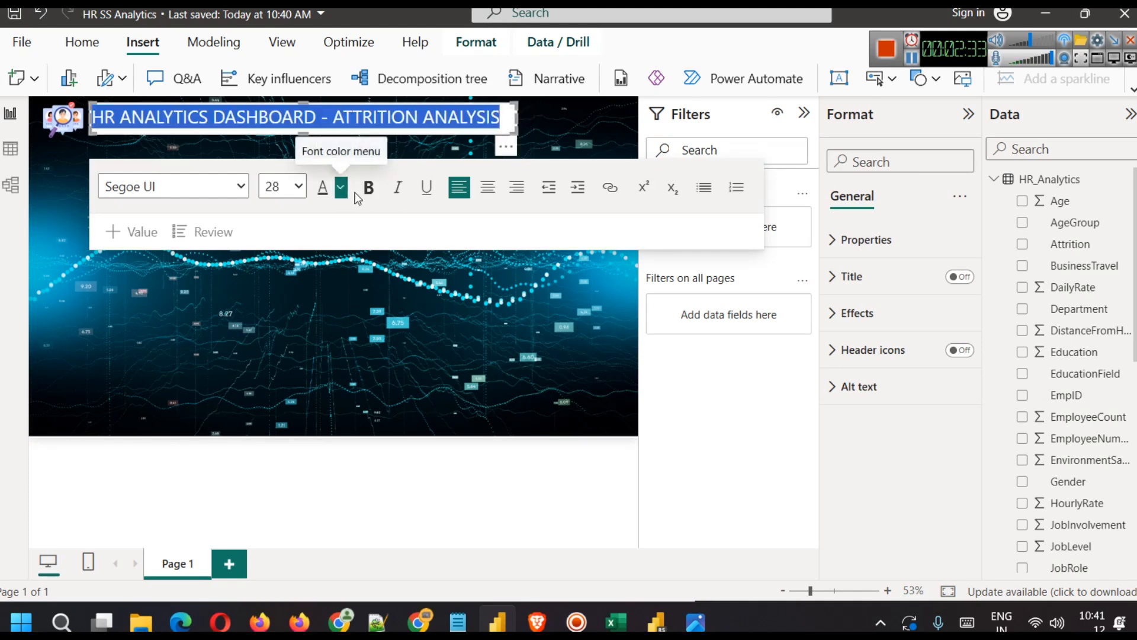
pyautogui.click(369, 189)
pyautogui.click(482, 191)
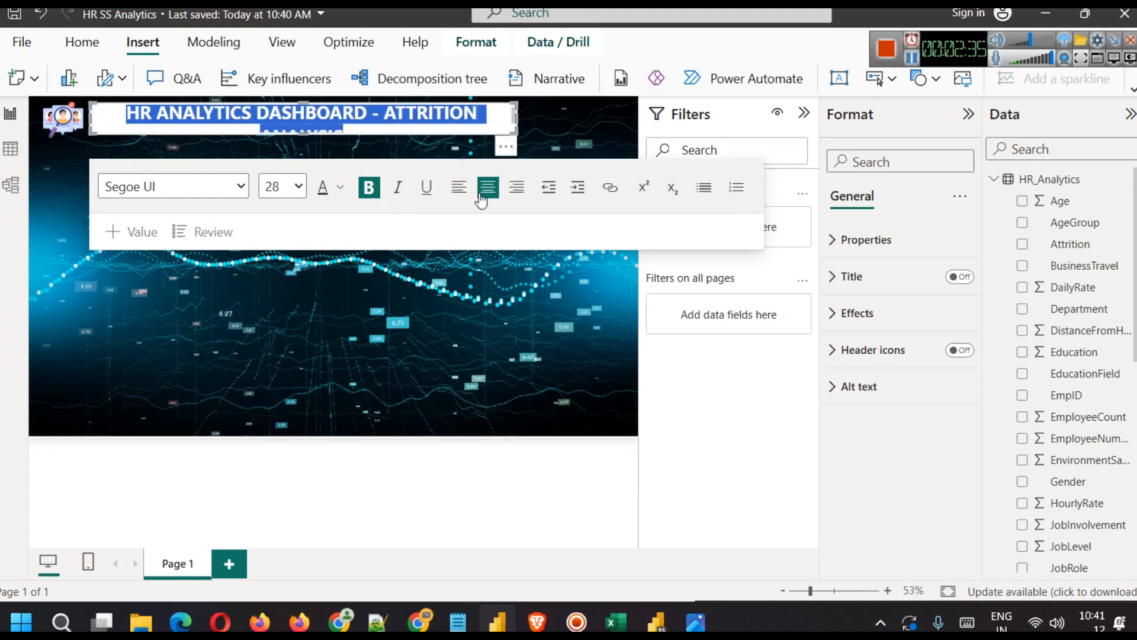
pyautogui.moveTo(513, 115); pyautogui.dragTo(572, 121)
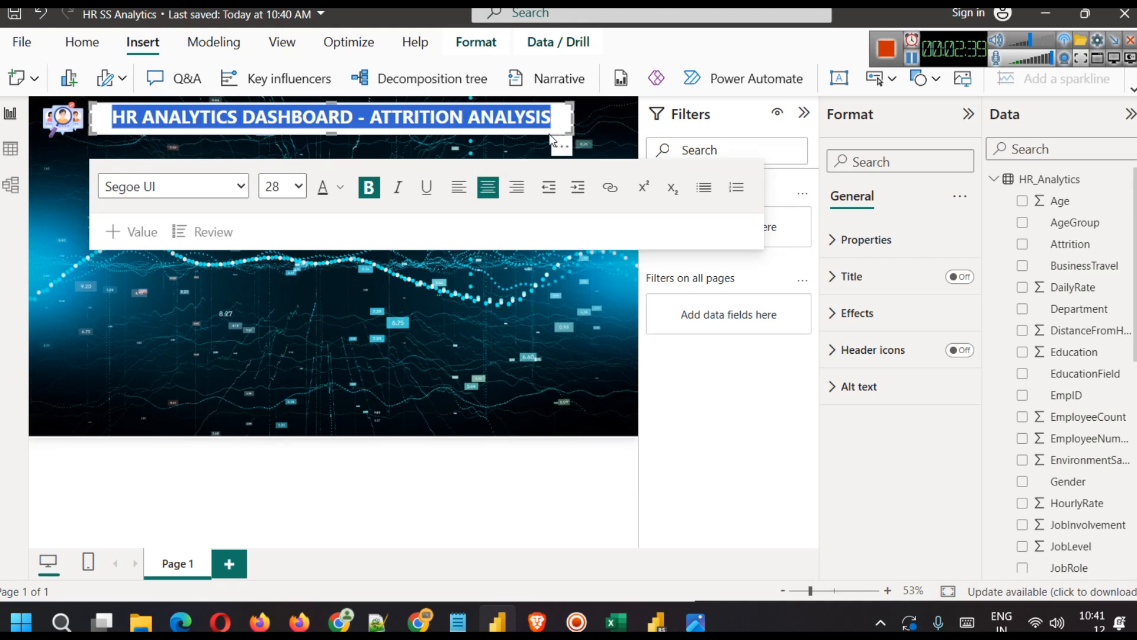
pyautogui.click(427, 279)
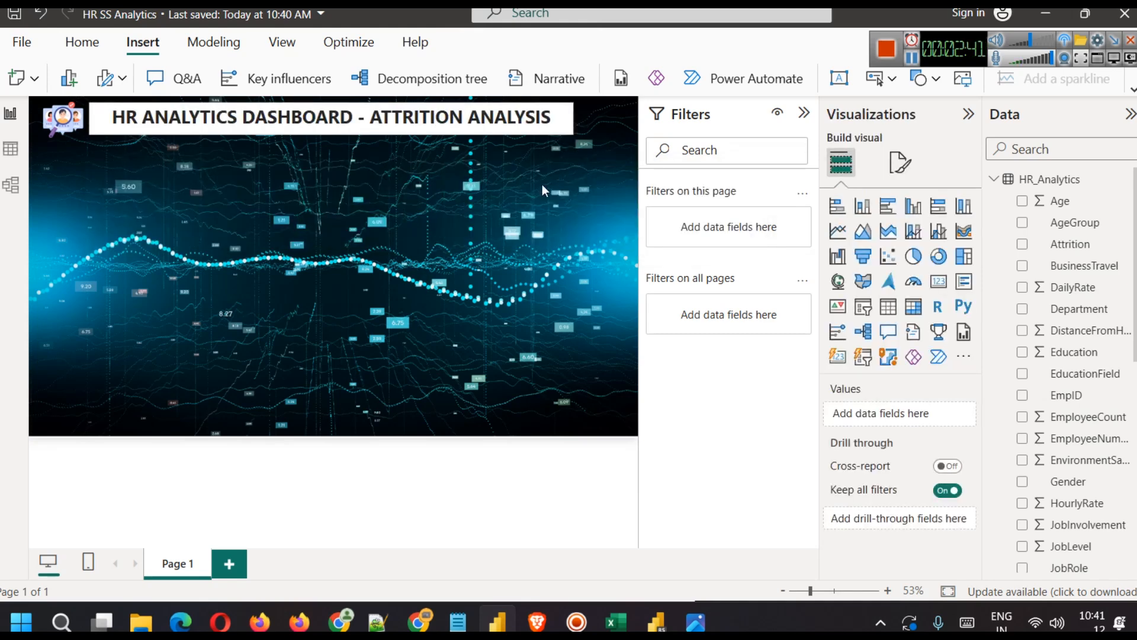
pyautogui.click(525, 126)
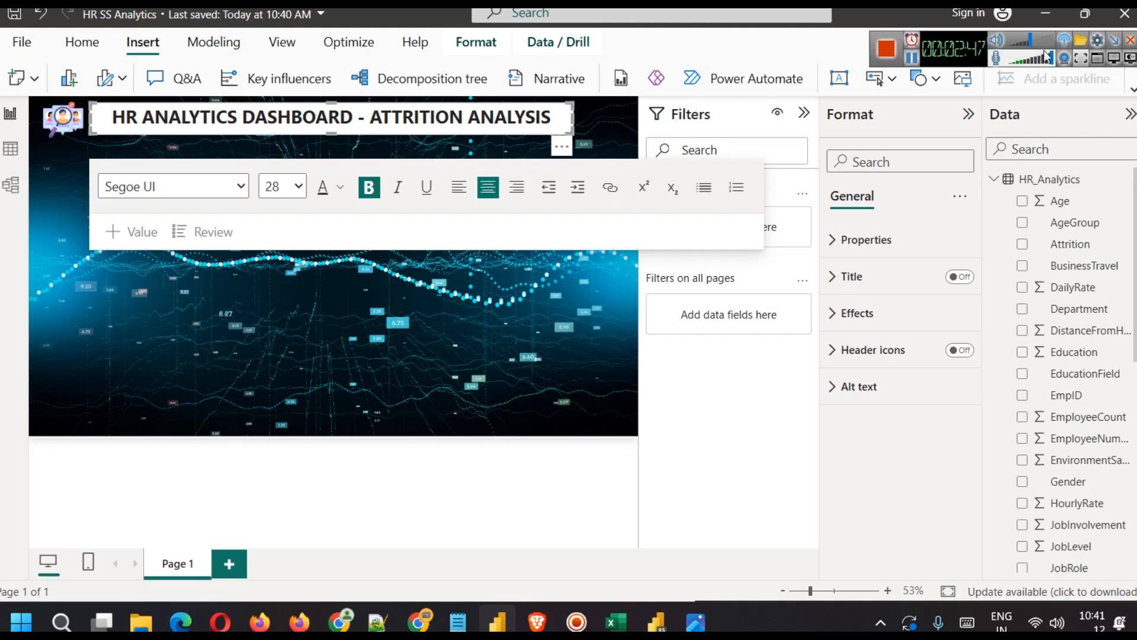
pyautogui.click(911, 58)
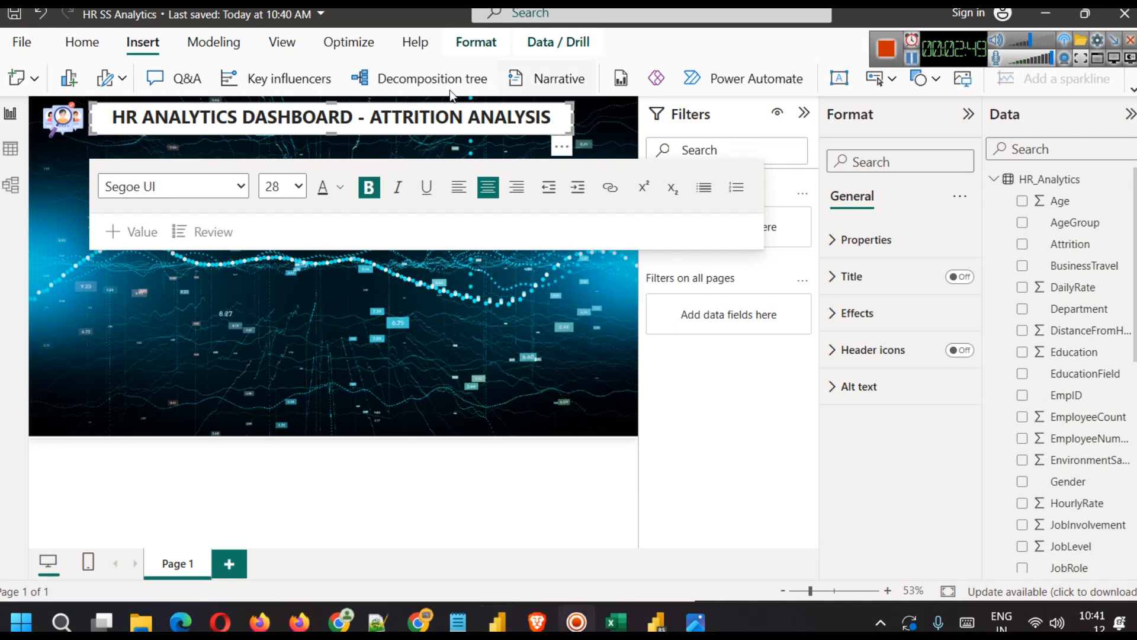
pyautogui.tripleClick(422, 120)
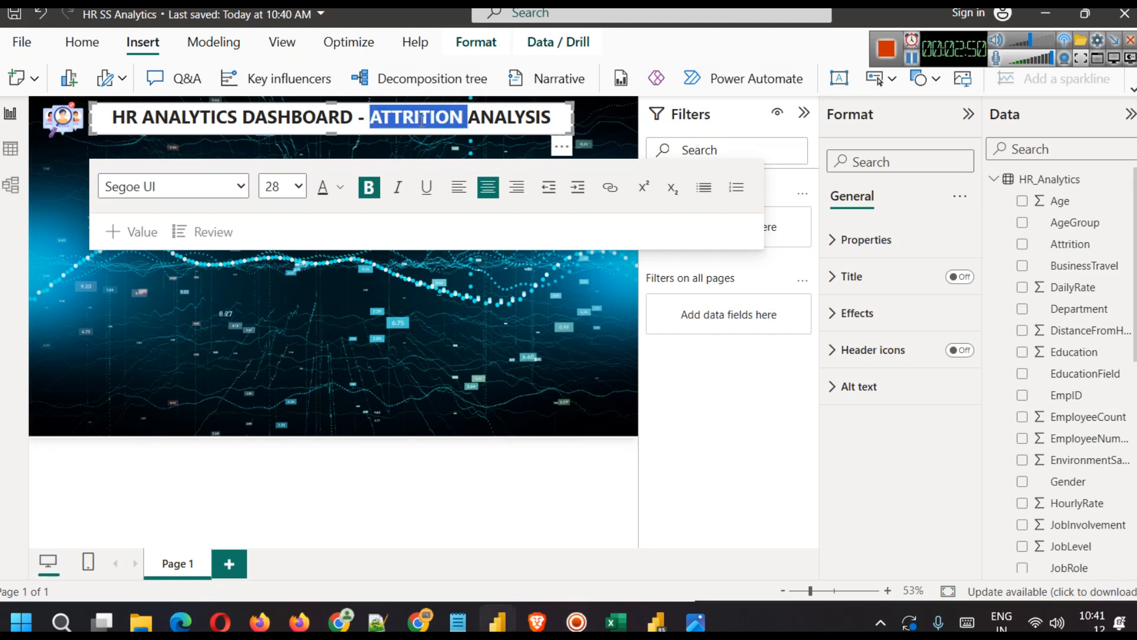
pyautogui.click(340, 190)
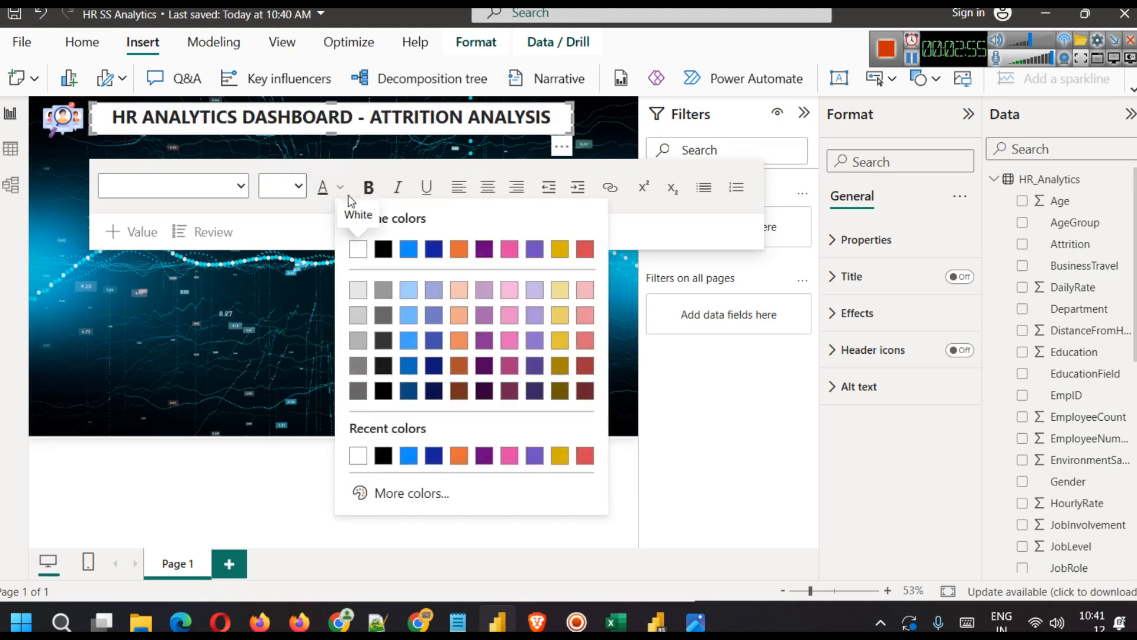
pyautogui.click(403, 496)
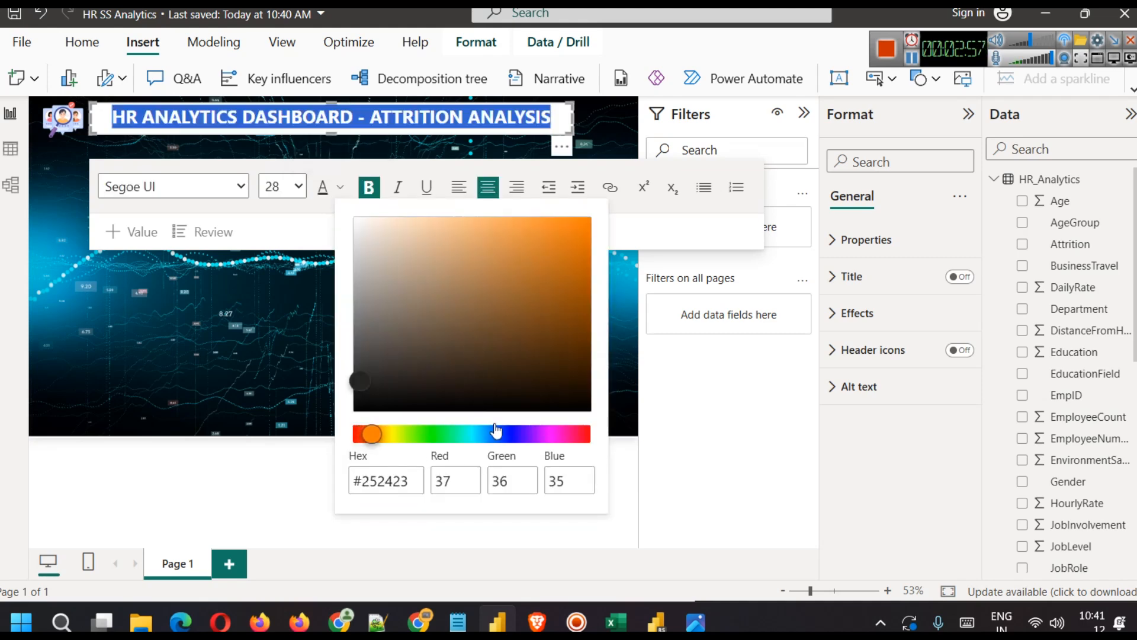
pyautogui.click(511, 436)
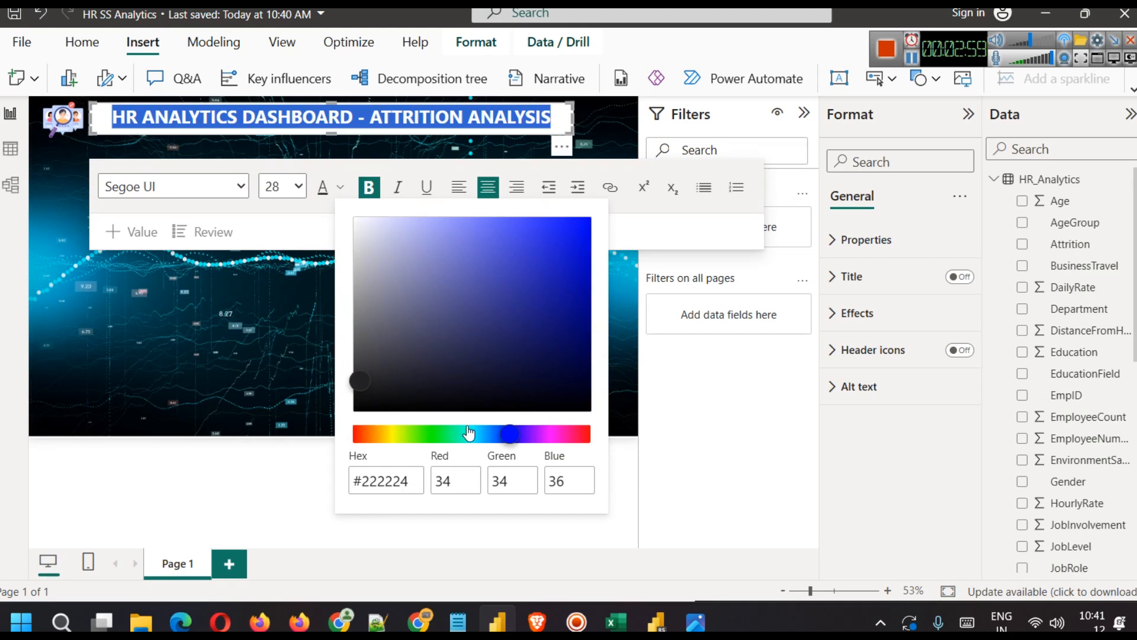
pyautogui.click(246, 320)
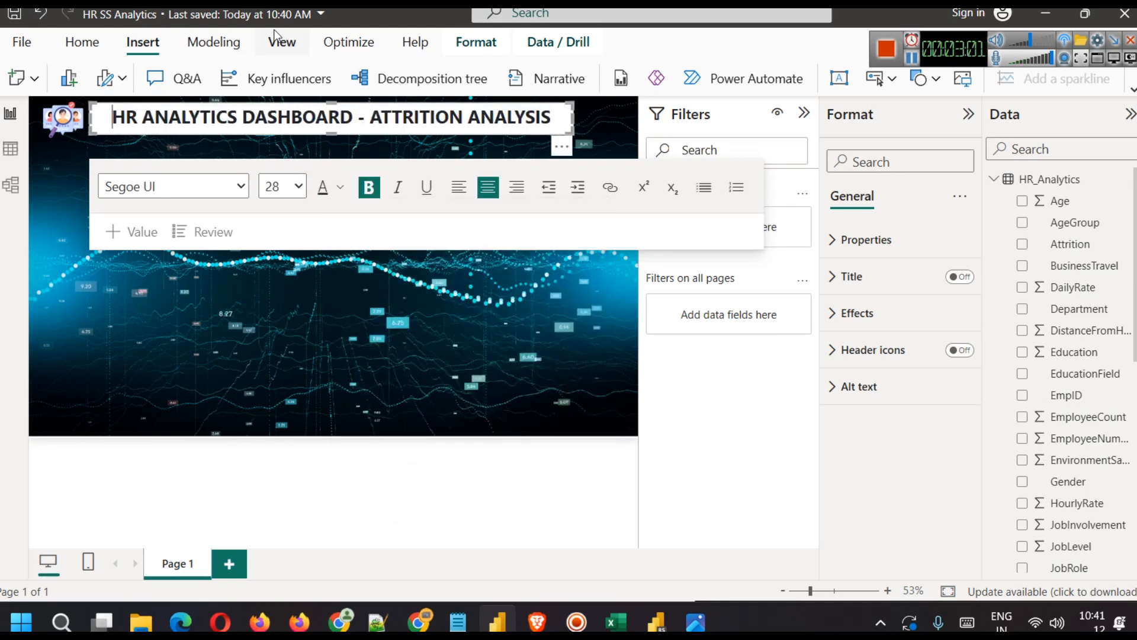
# Step: Apply the accessible report theme with the navy, blue and green palette
pyautogui.click(282, 41)
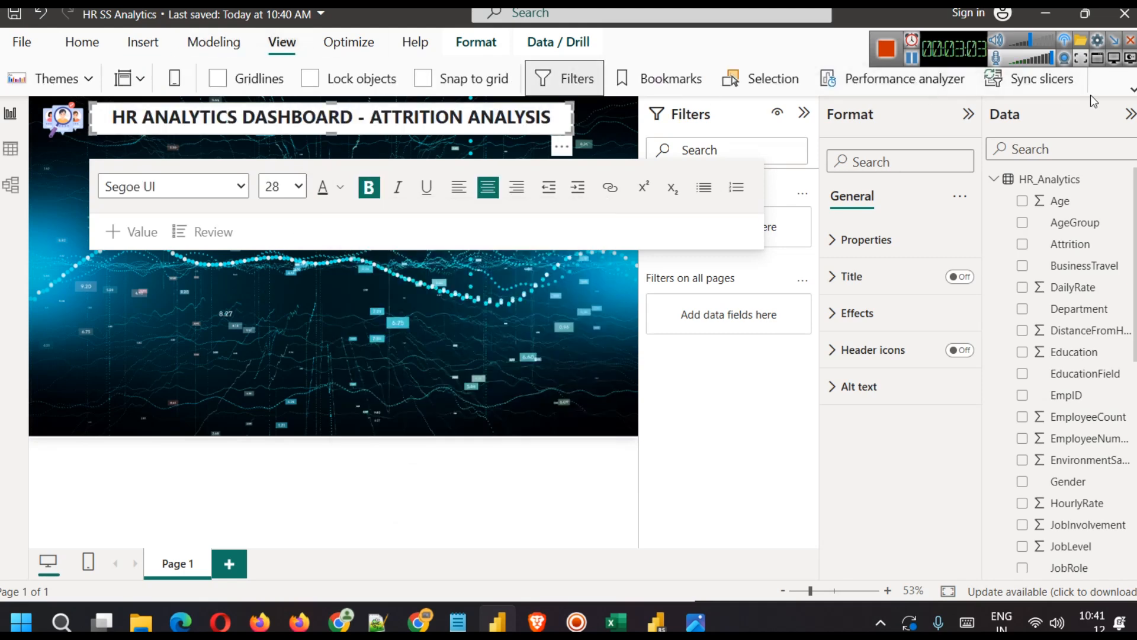
pyautogui.click(1132, 89)
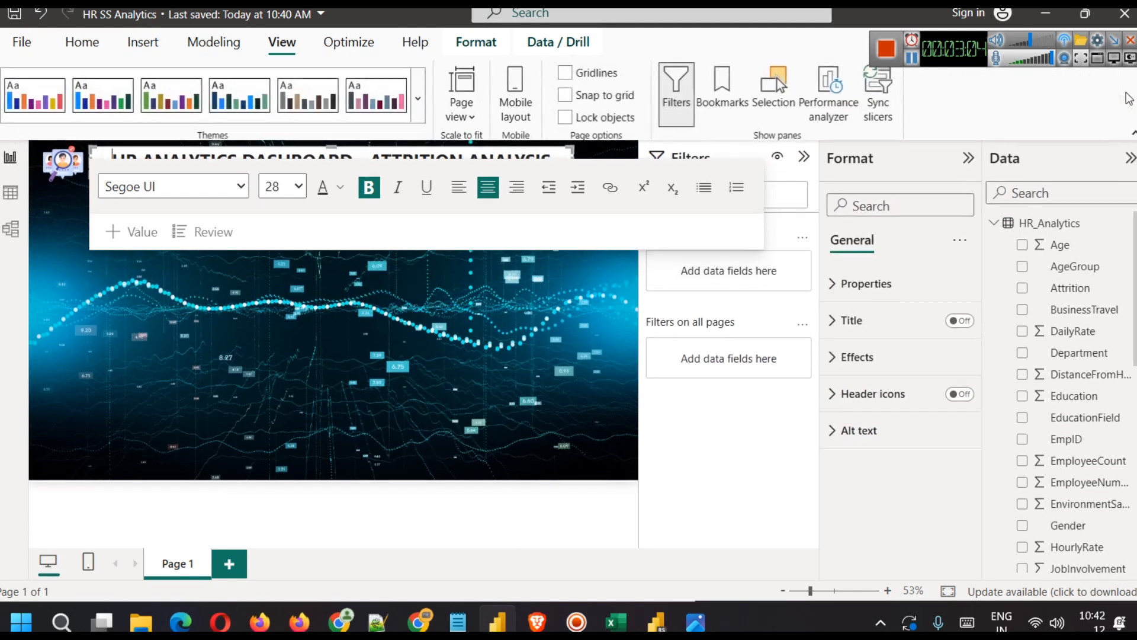
pyautogui.click(424, 105)
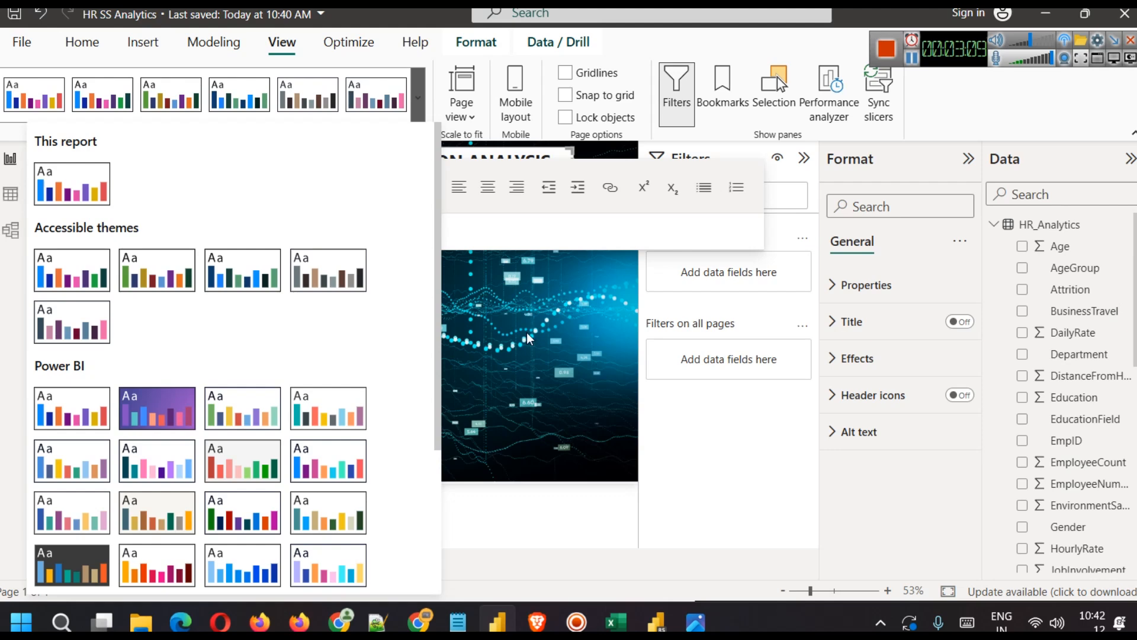
pyautogui.scroll(-2, 160, 406)
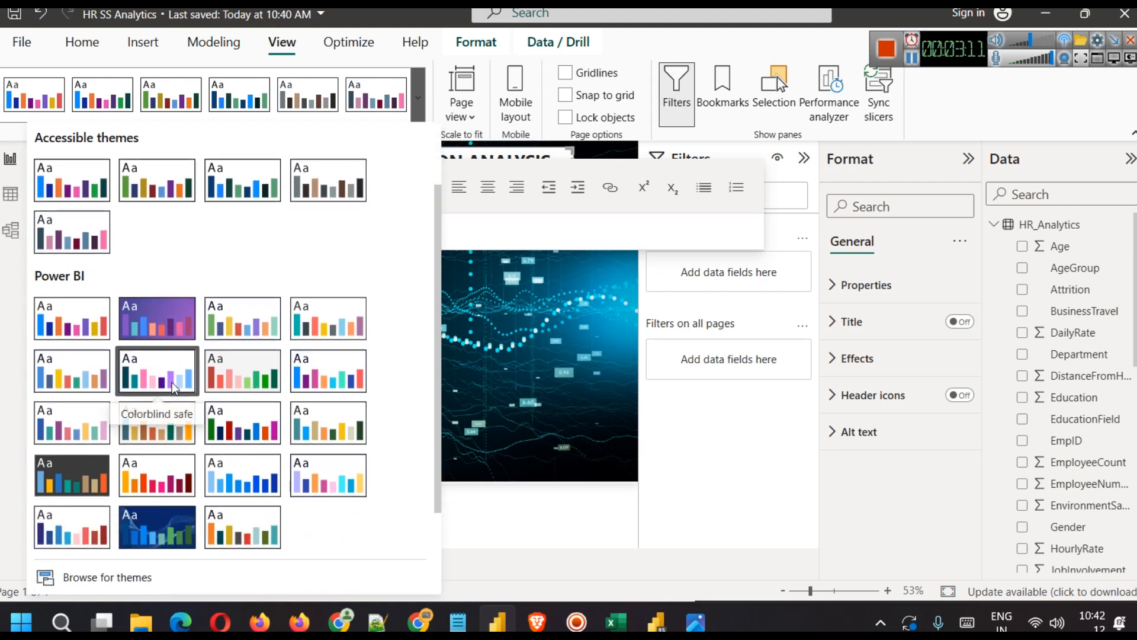
pyautogui.scroll(2, 172, 382)
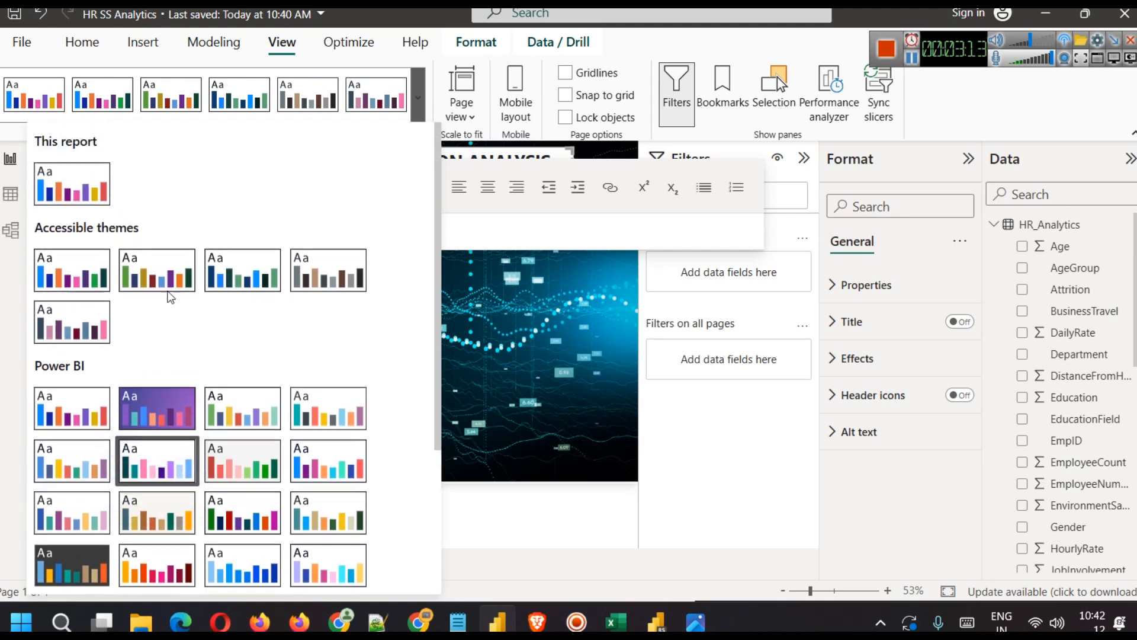
pyautogui.click(212, 98)
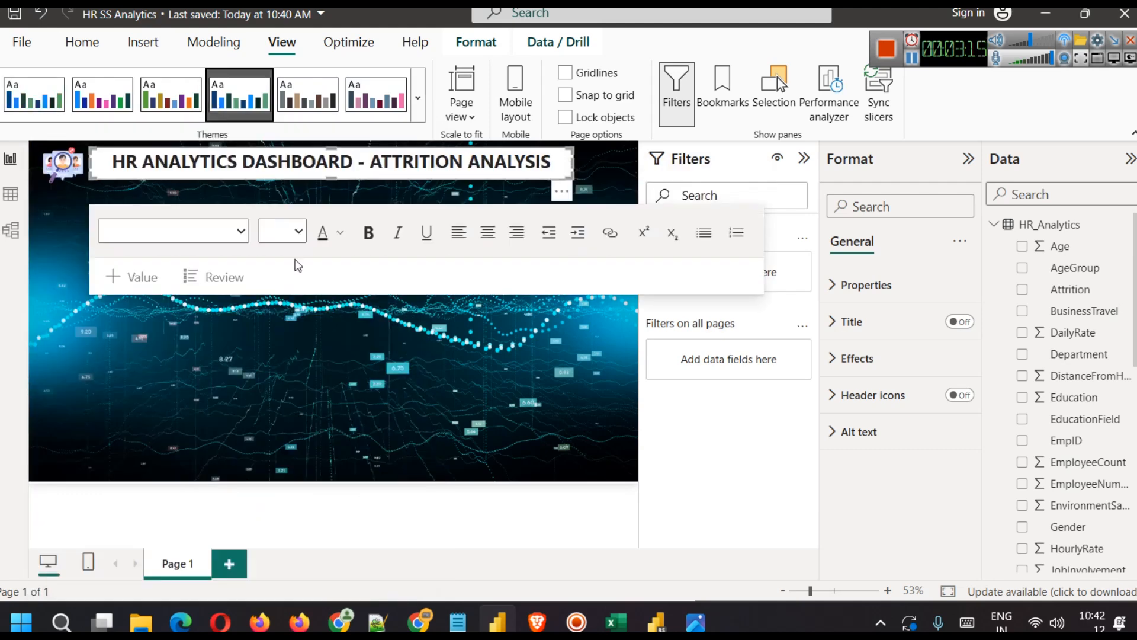
pyautogui.click(473, 387)
# Step: Set the whole dashboard title's font color to a muted dark grey-green from the theme colors
pyautogui.tripleClick(366, 162)
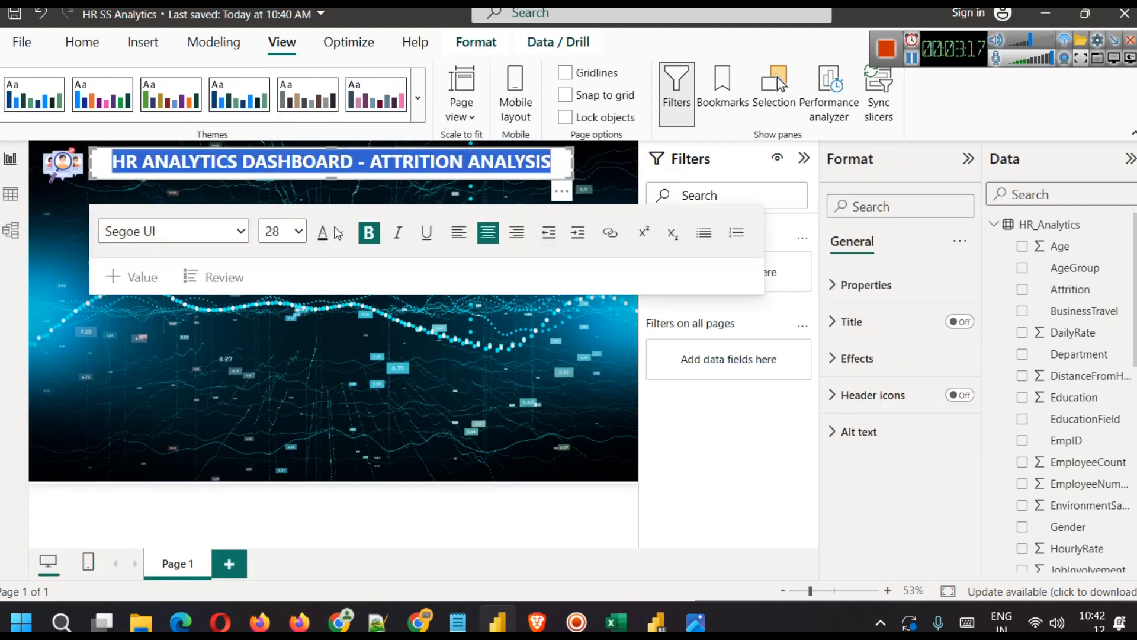
pyautogui.click(340, 232)
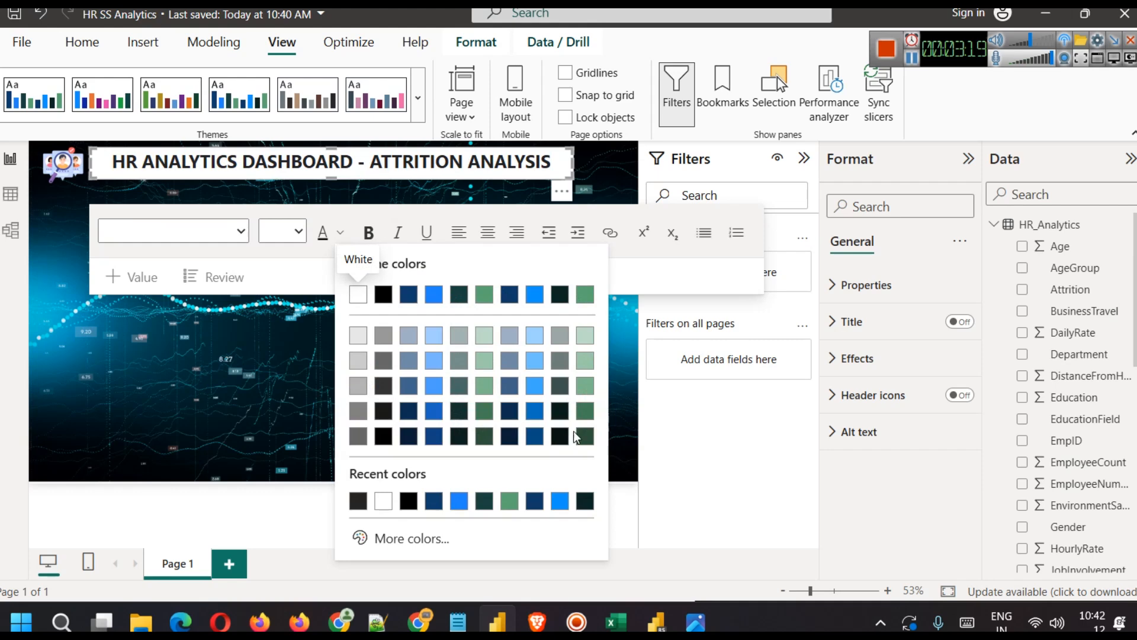
pyautogui.click(563, 394)
pyautogui.click(481, 378)
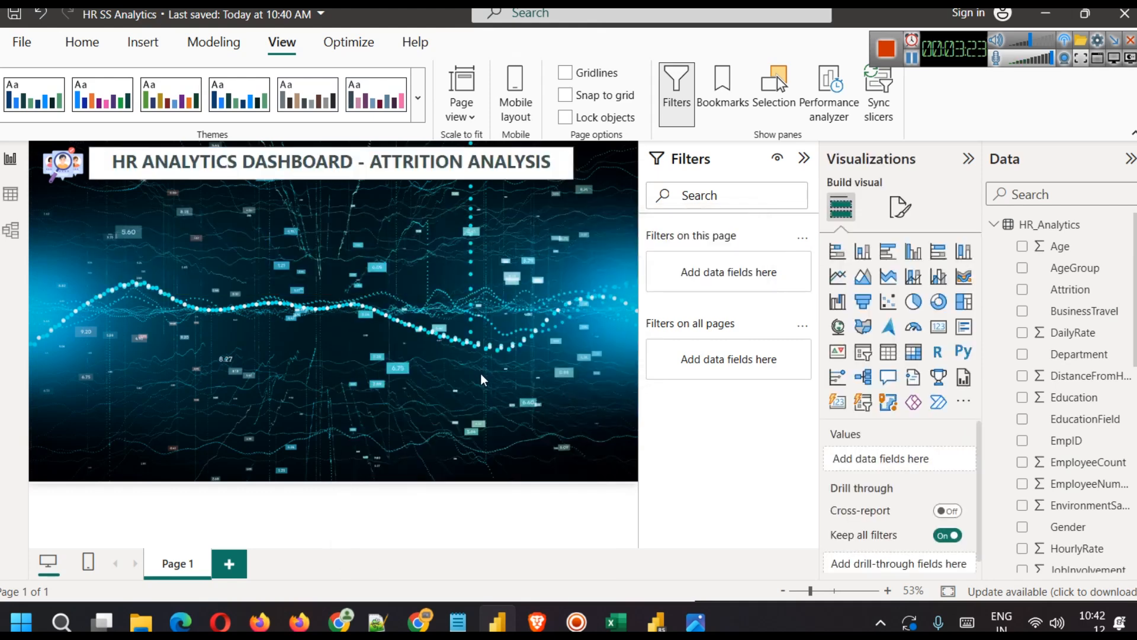
# Step: Turn on the shadow effect for the title text box
pyautogui.click(566, 169)
pyautogui.click(857, 359)
pyautogui.scroll(-3, 863, 401)
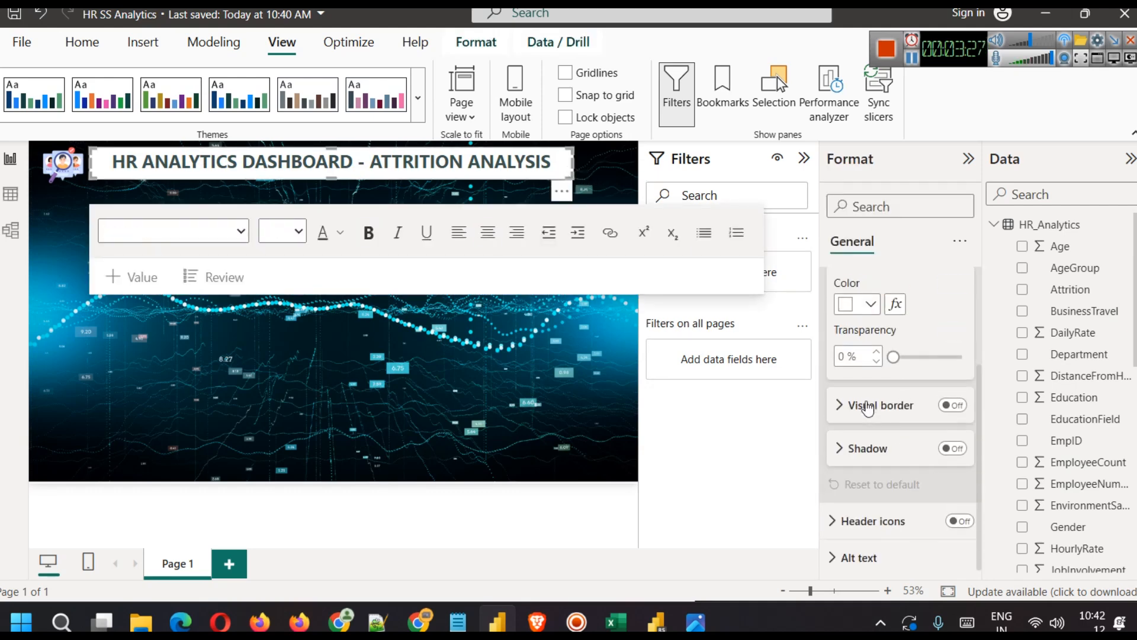
pyautogui.click(954, 445)
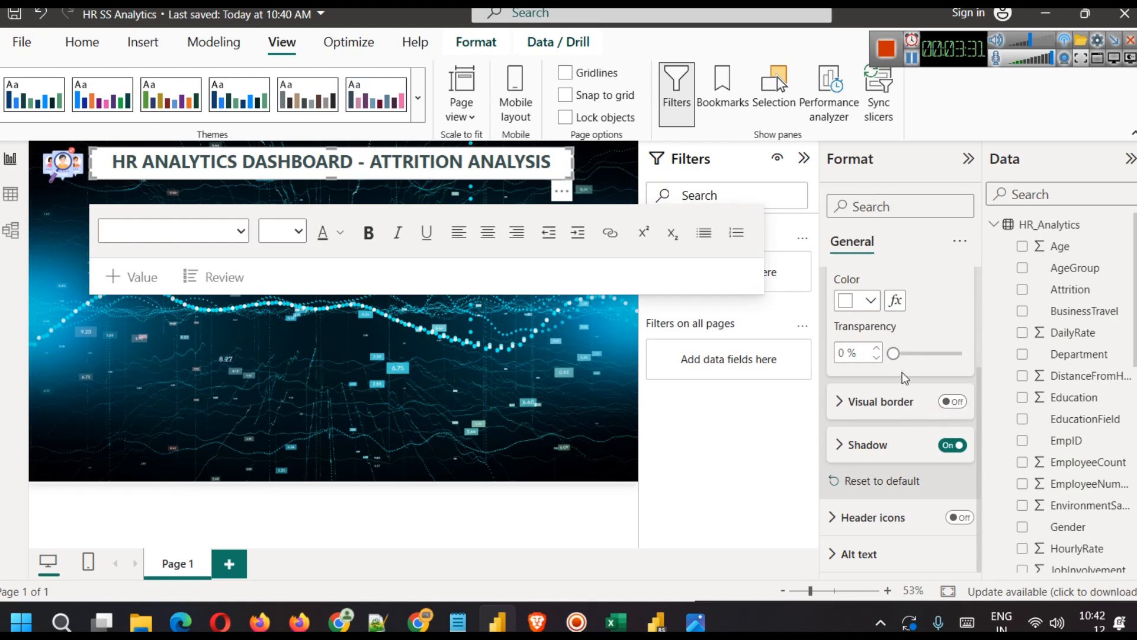
# Step: Set the title text box's background transparency to about 7%
pyautogui.scroll(2, 899, 391)
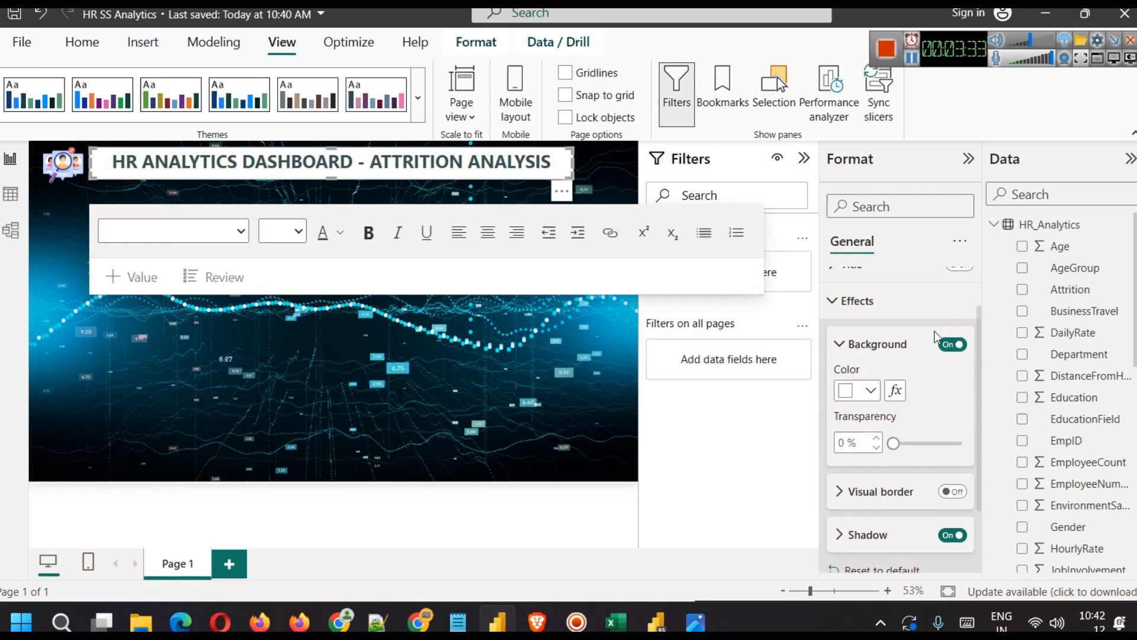
pyautogui.moveTo(894, 444); pyautogui.dragTo(902, 444)
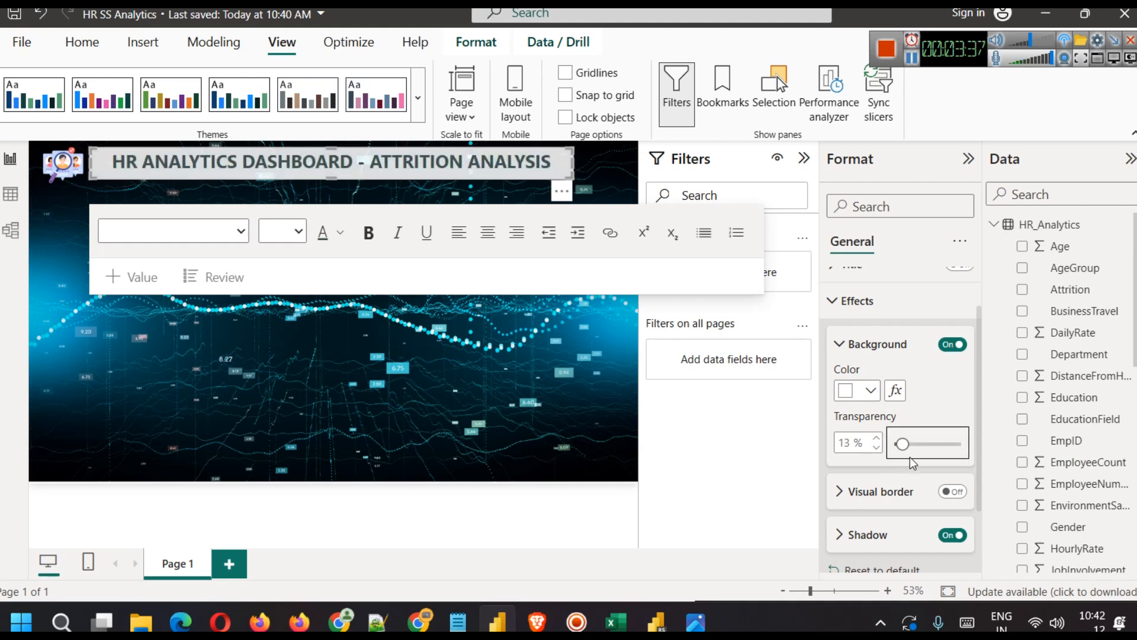
pyautogui.click(879, 451)
pyautogui.click(879, 450)
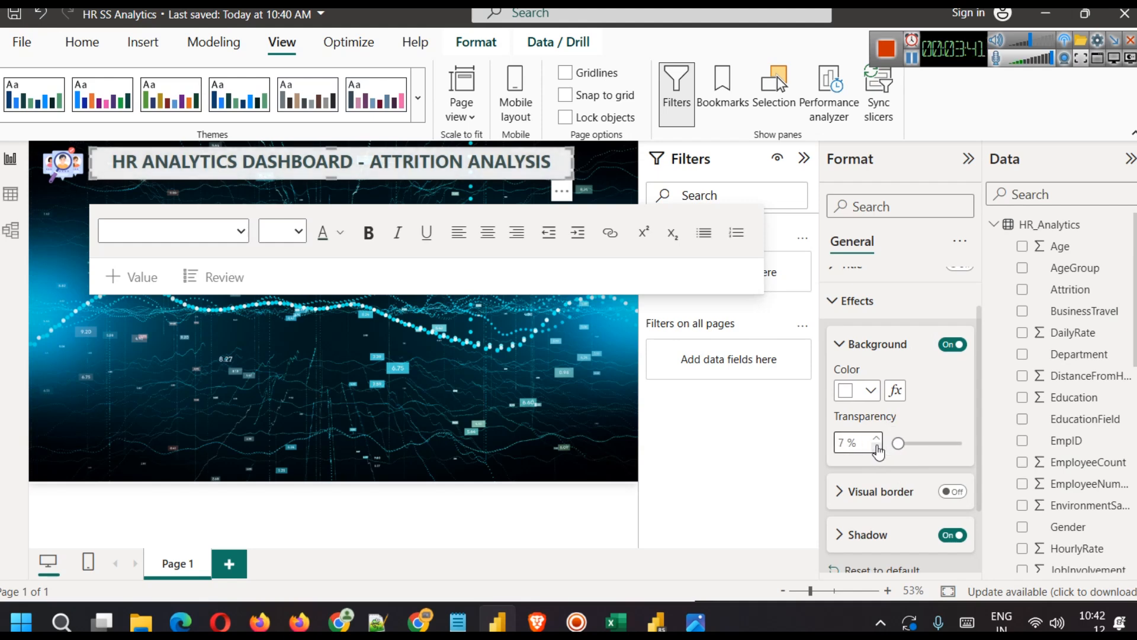
pyautogui.click(879, 451)
pyautogui.click(436, 361)
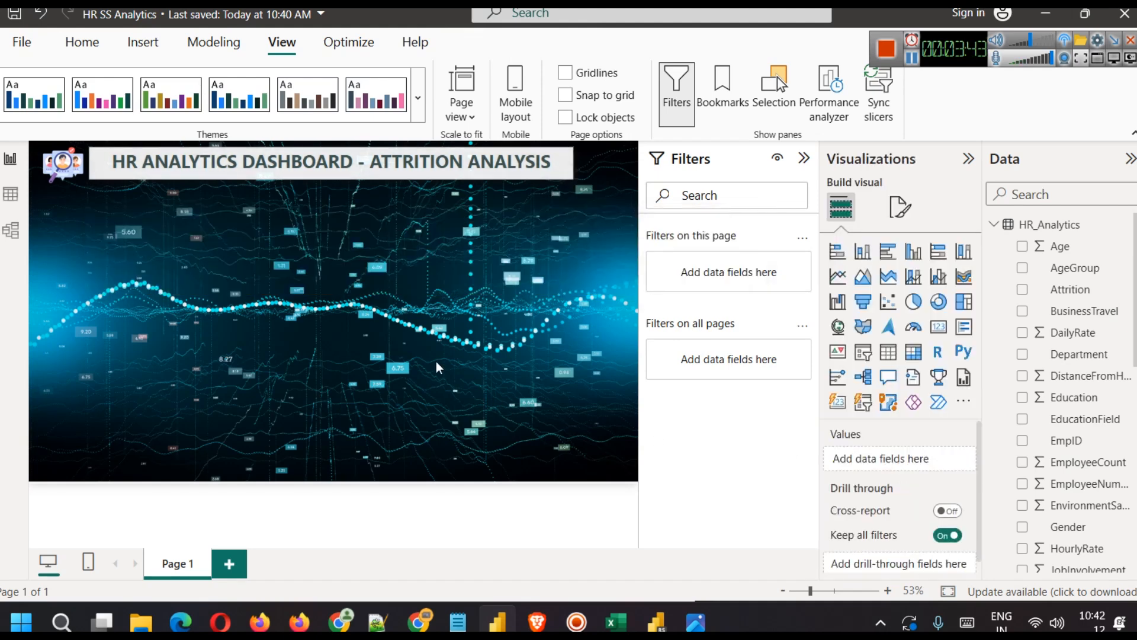
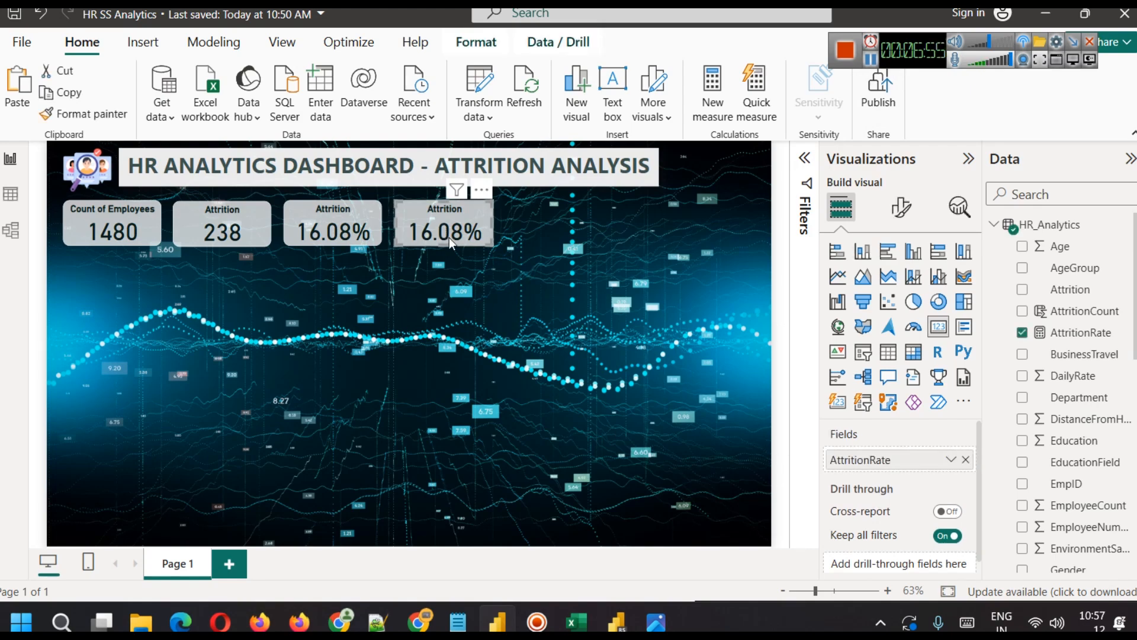
# Step: Replace AttritionRate in the fourth card with the Age field, aggregated as Average
pyautogui.click(965, 460)
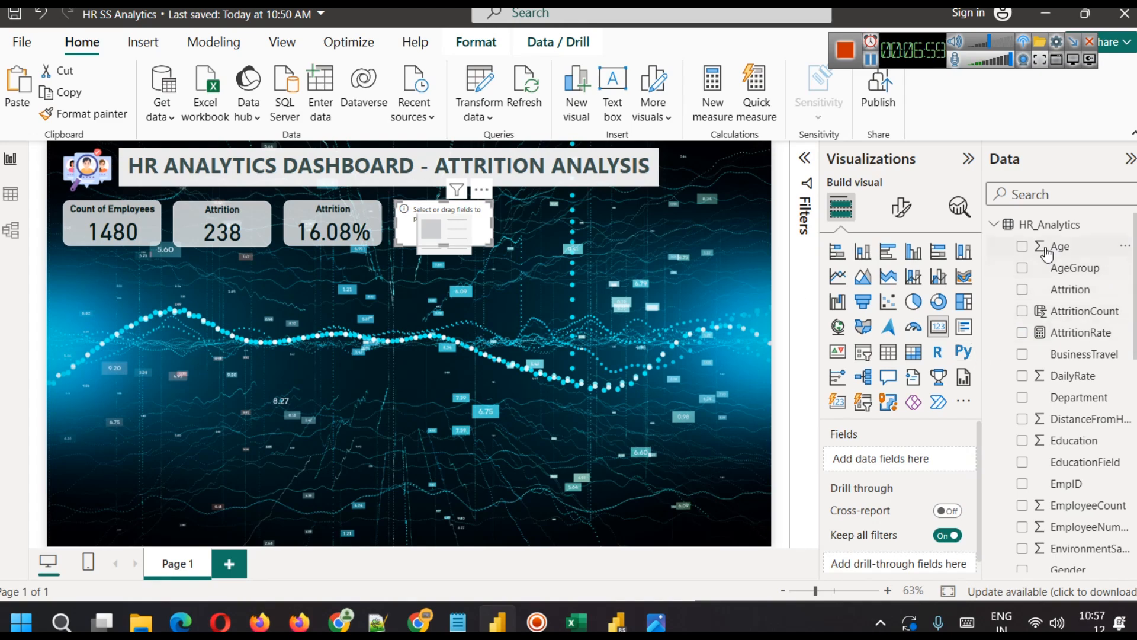
pyautogui.moveTo(1064, 251); pyautogui.dragTo(906, 465)
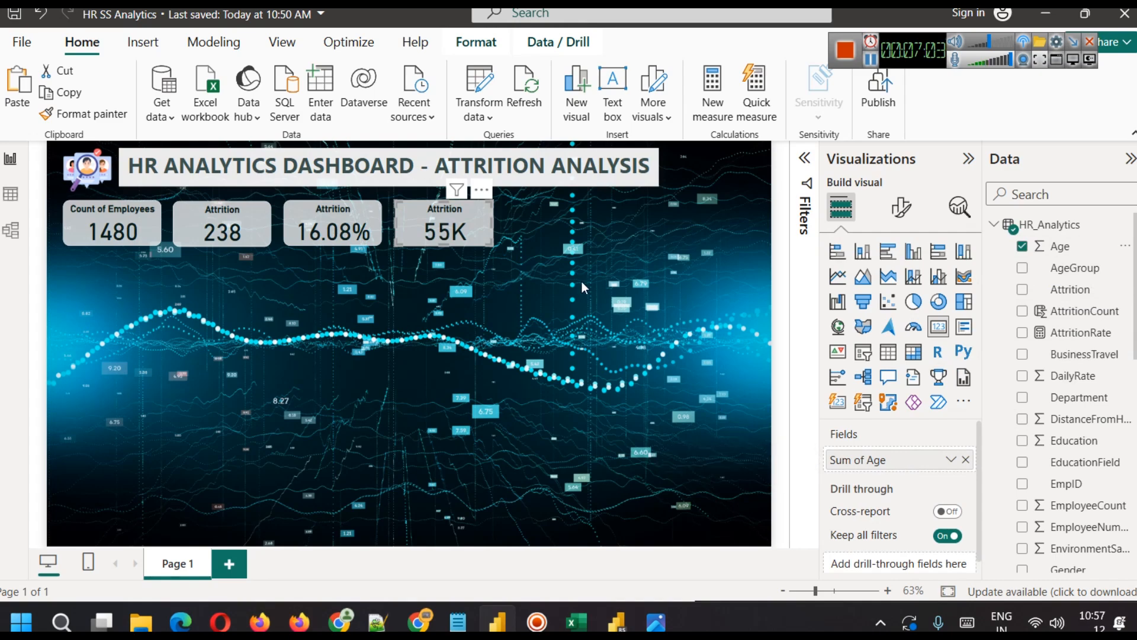
pyautogui.click(950, 461)
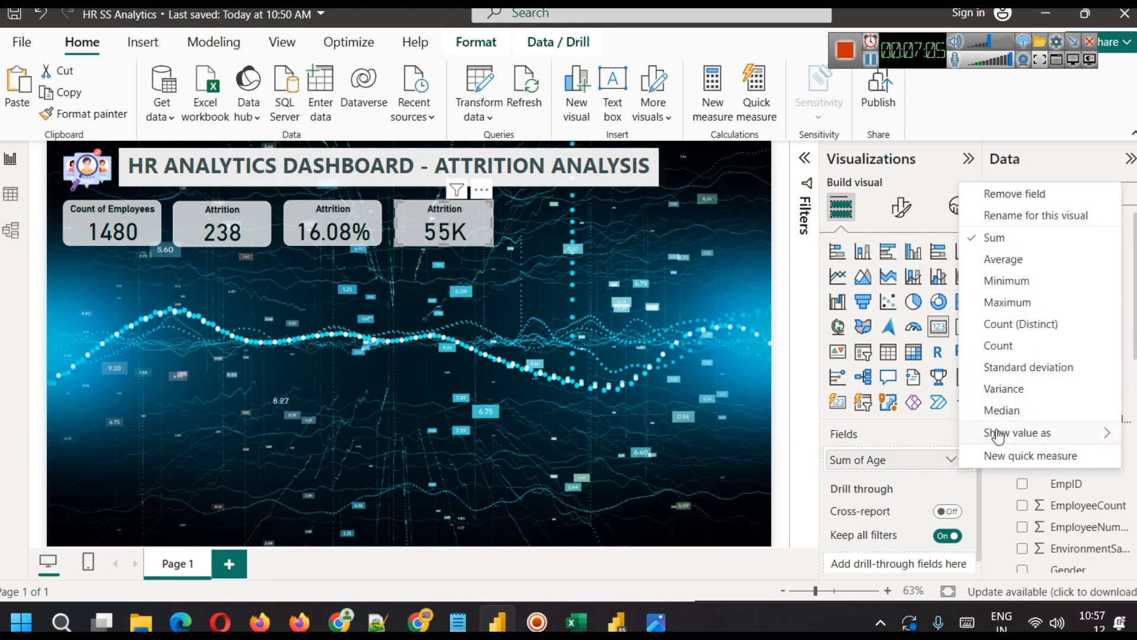
pyautogui.click(1014, 260)
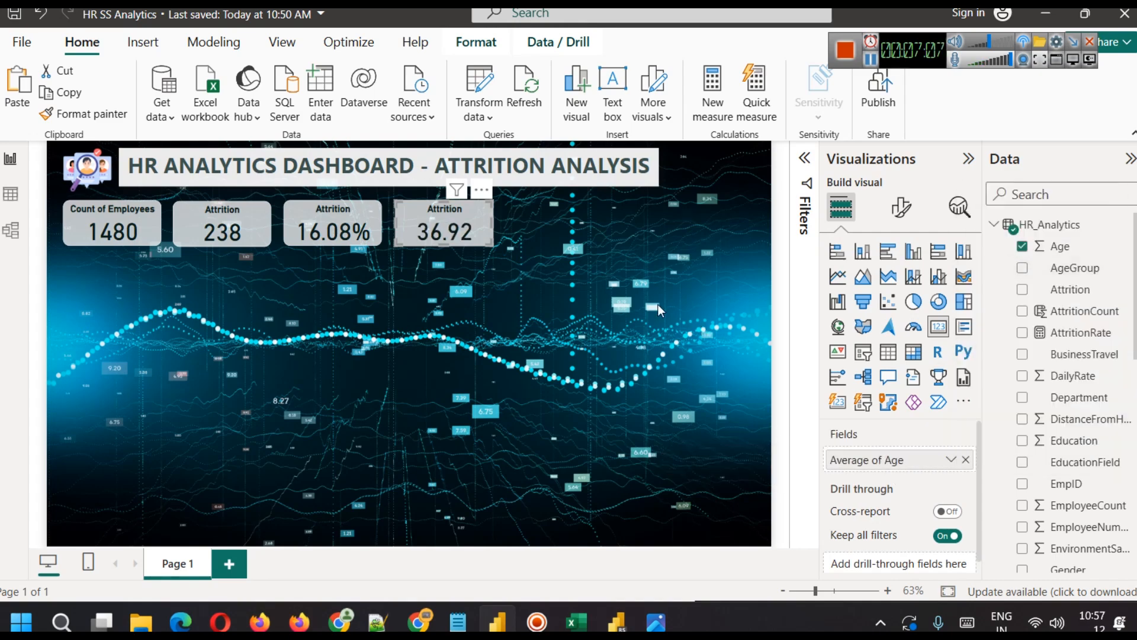
# Step: Change the fourth card's title text to "Avg Age"
pyautogui.click(901, 209)
pyautogui.click(904, 291)
pyautogui.click(875, 366)
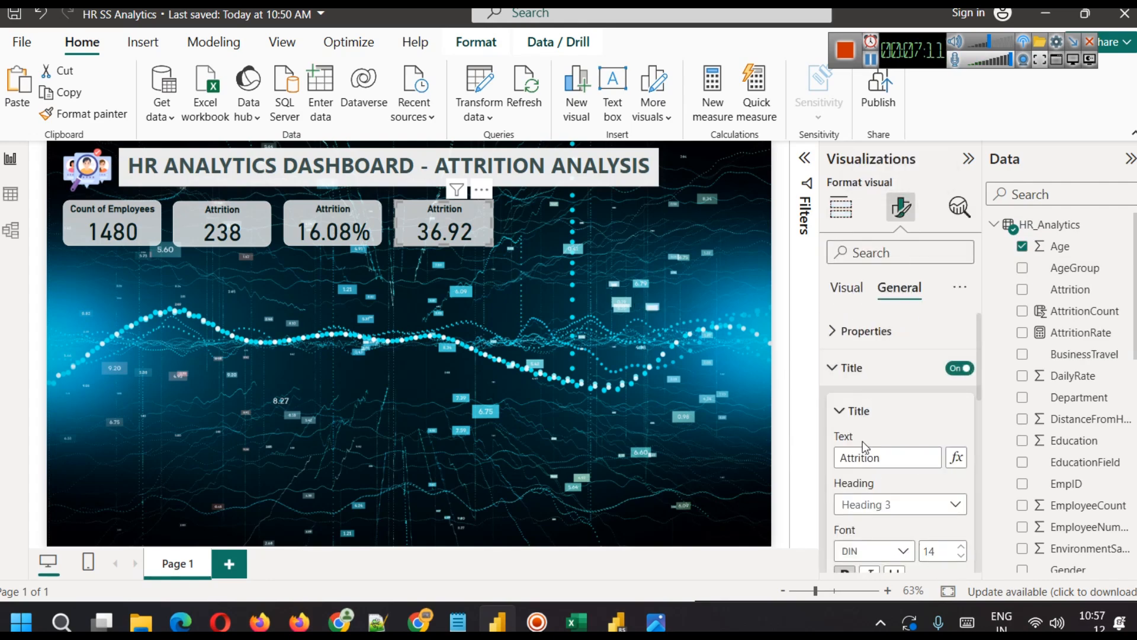
pyautogui.doubleClick(862, 457)
pyautogui.write('Avg Age')
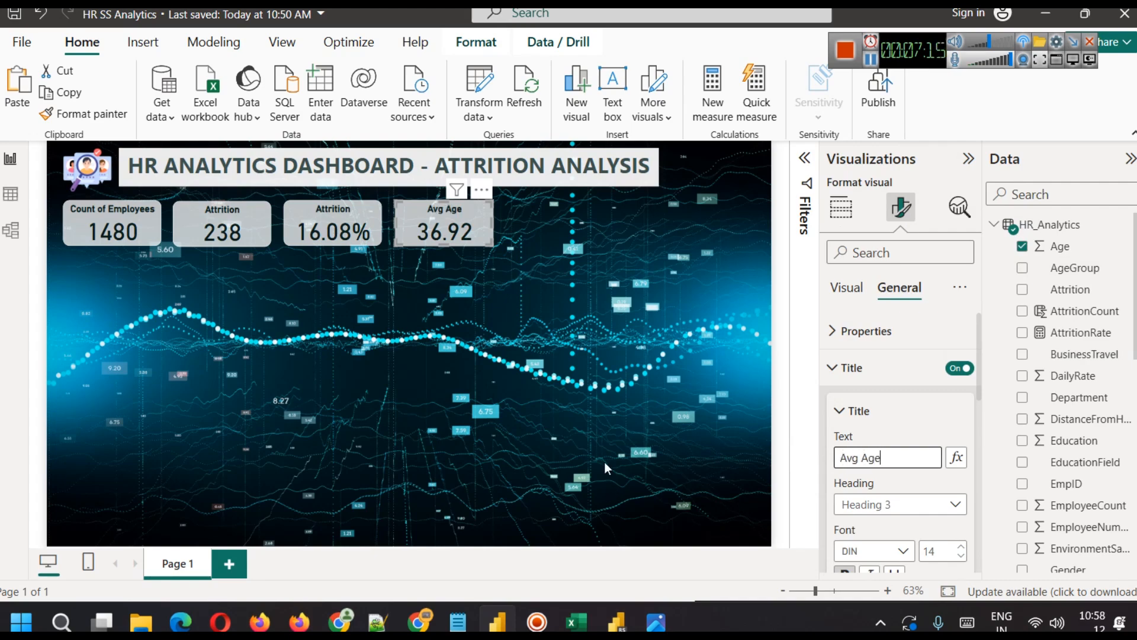
pyautogui.click(607, 372)
pyautogui.click(868, 60)
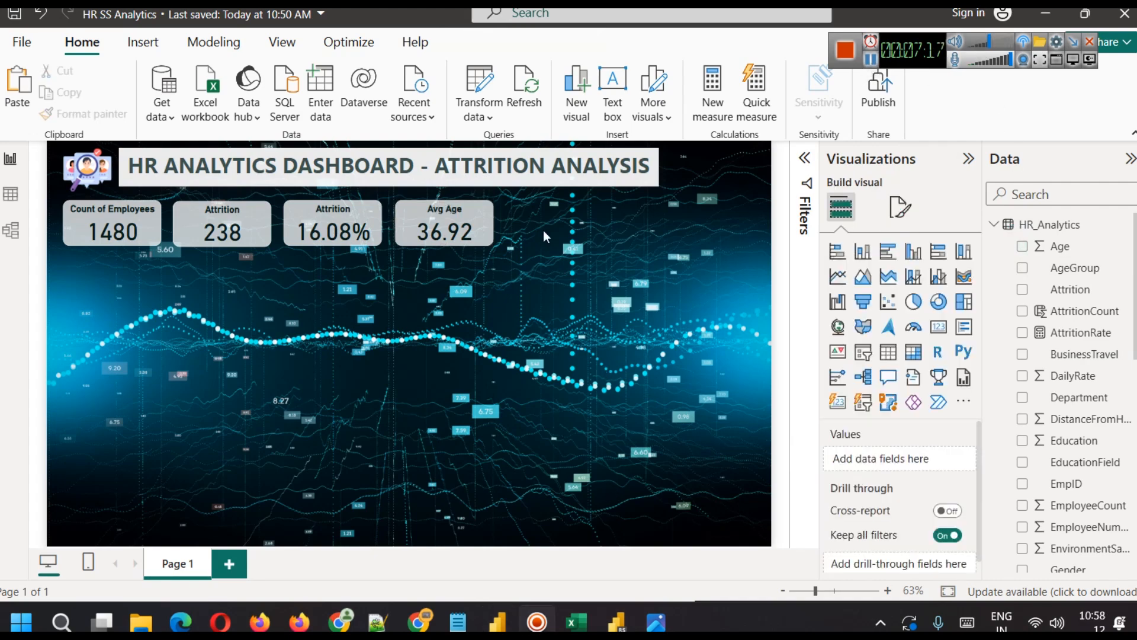
# Step: Duplicate the Avg Age card and place the copy beside it as the fifth card in the row
pyautogui.click(459, 229)
pyautogui.hotkey('ctrl', 'c')
pyautogui.hotkey('ctrl', 'v')
pyautogui.moveTo(460, 229); pyautogui.dragTo(559, 235)
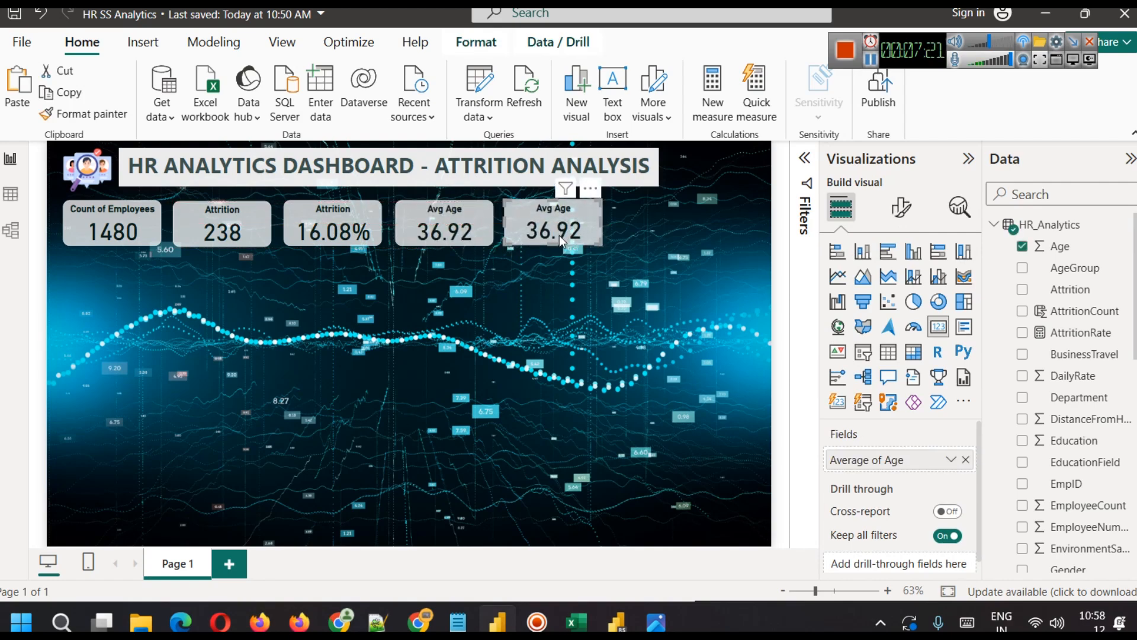
pyautogui.click(577, 326)
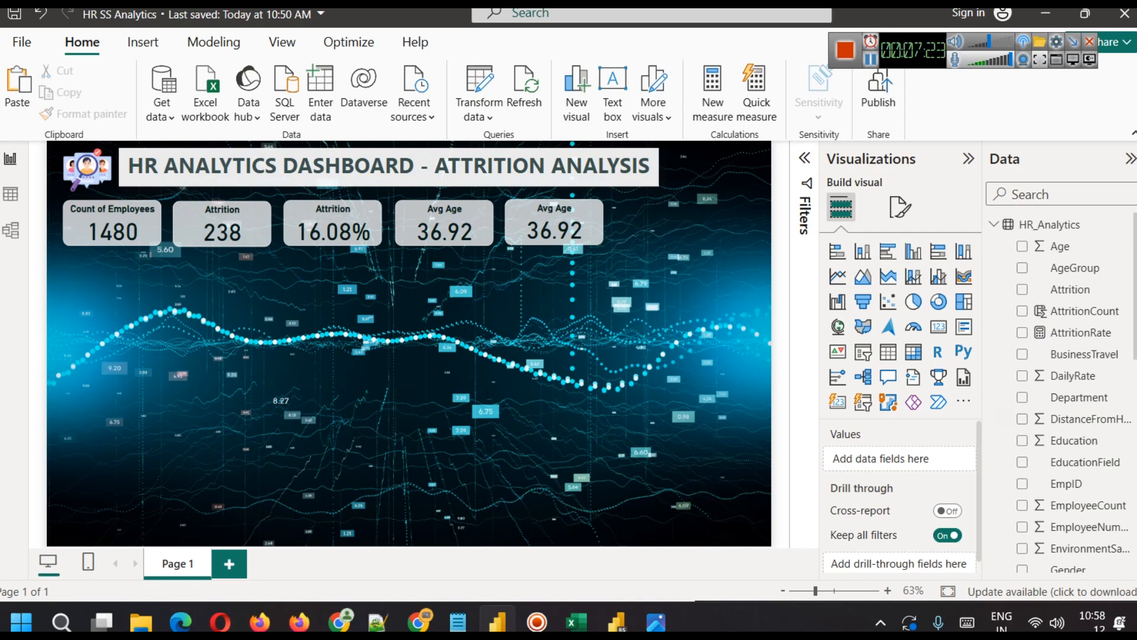
# Step: Replace the Age field in the fifth card with MonthlyIncome, aggregated as Average
pyautogui.scroll(-10, 1096, 420)
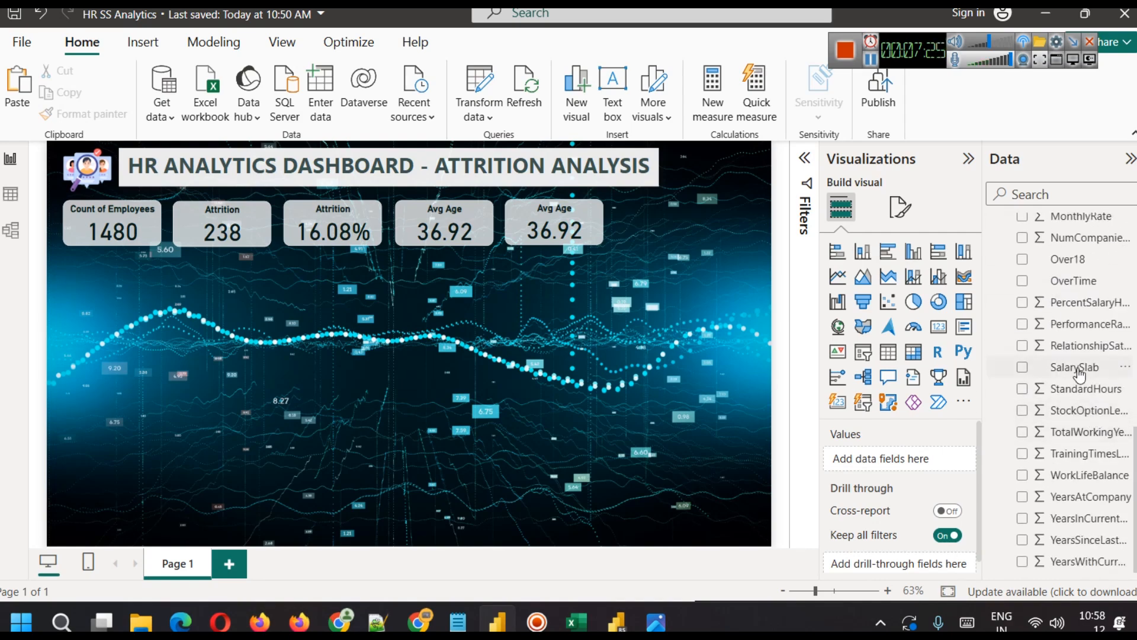
pyautogui.scroll(3, 1079, 373)
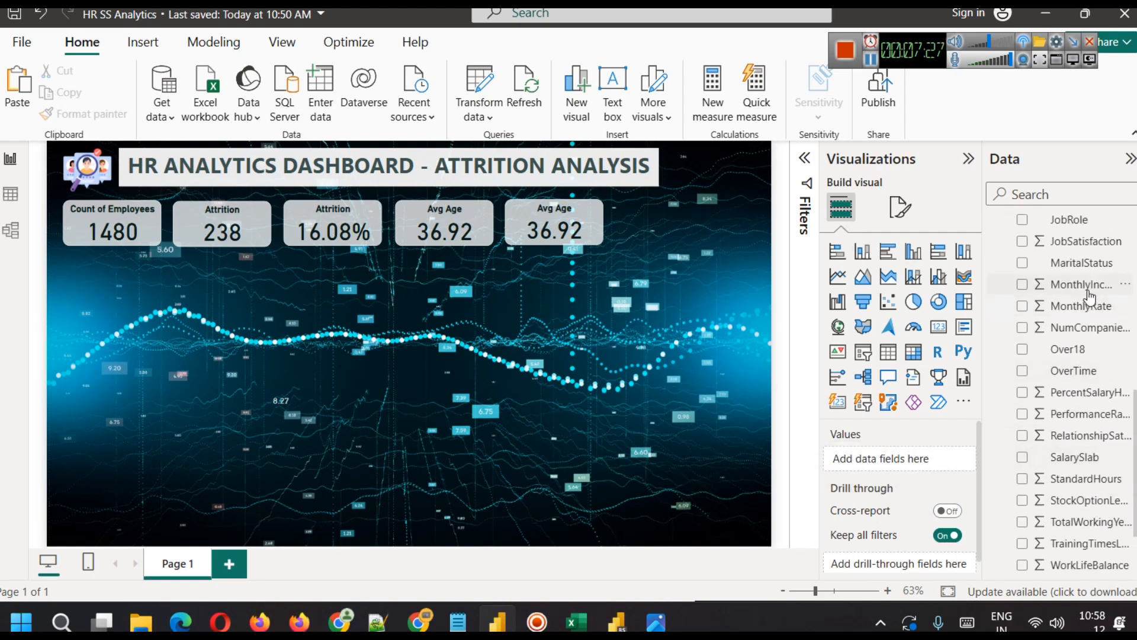
pyautogui.click(546, 219)
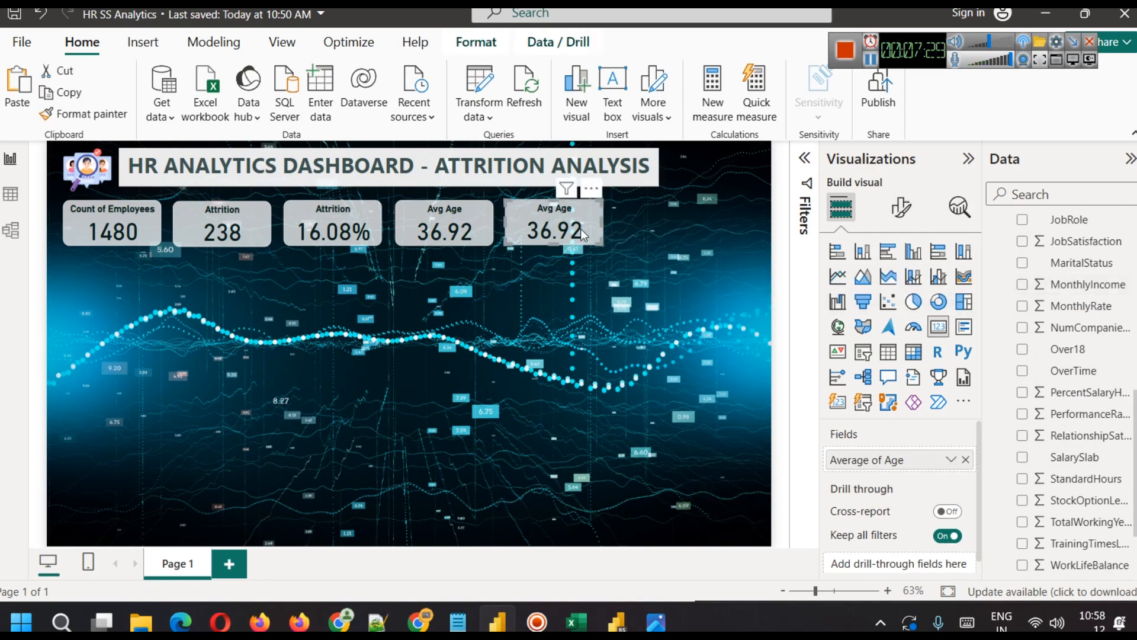
pyautogui.click(966, 459)
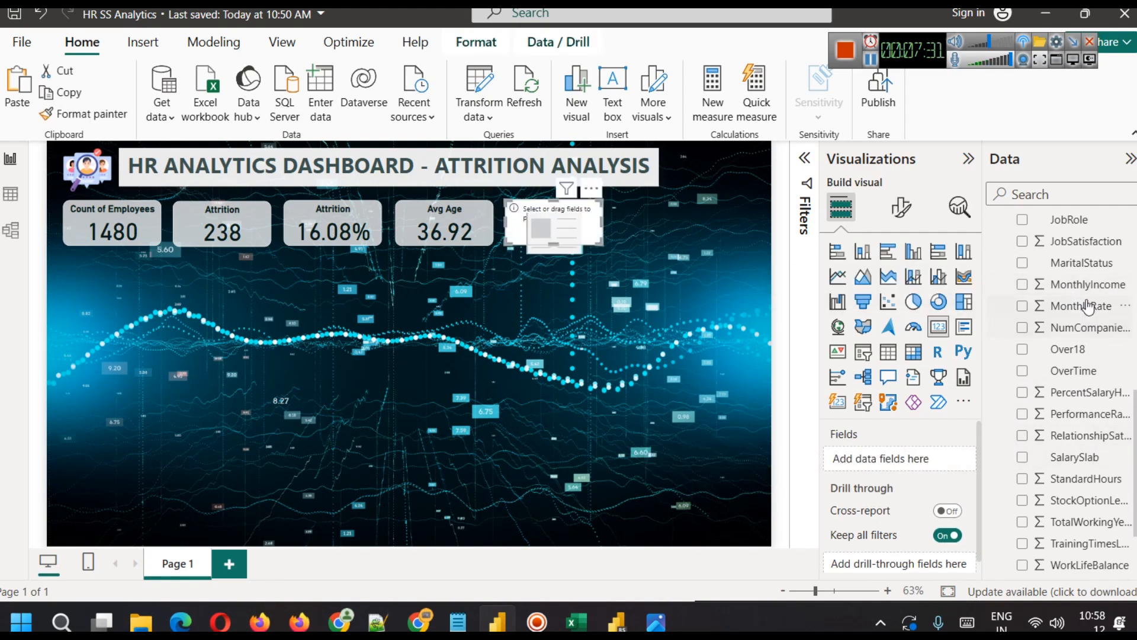
pyautogui.moveTo(1087, 290); pyautogui.dragTo(910, 467)
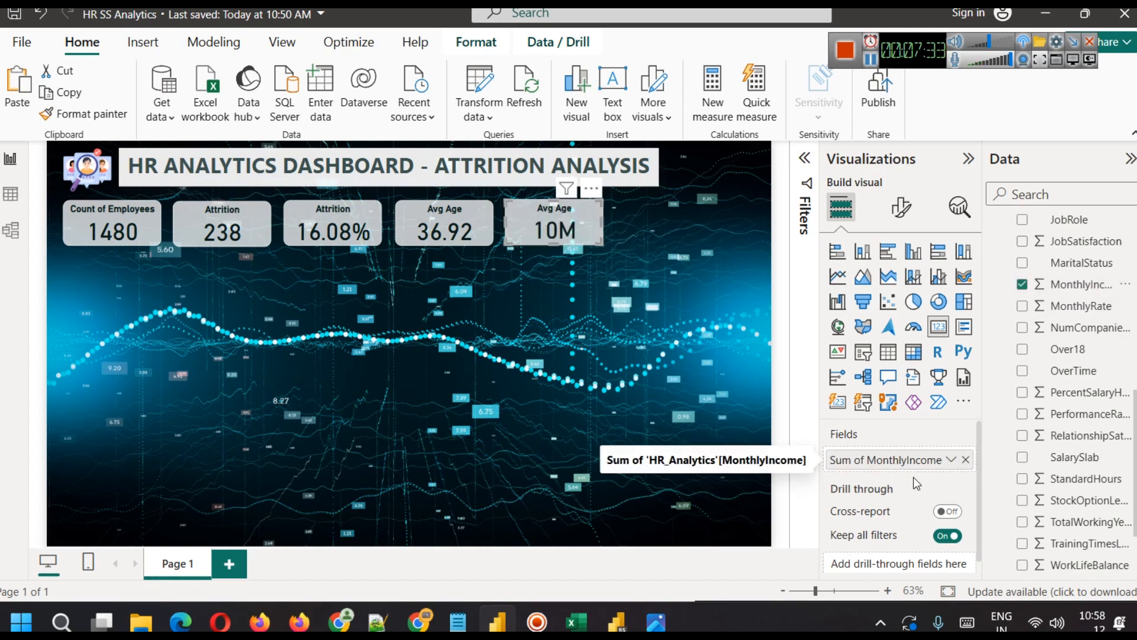
pyautogui.click(949, 460)
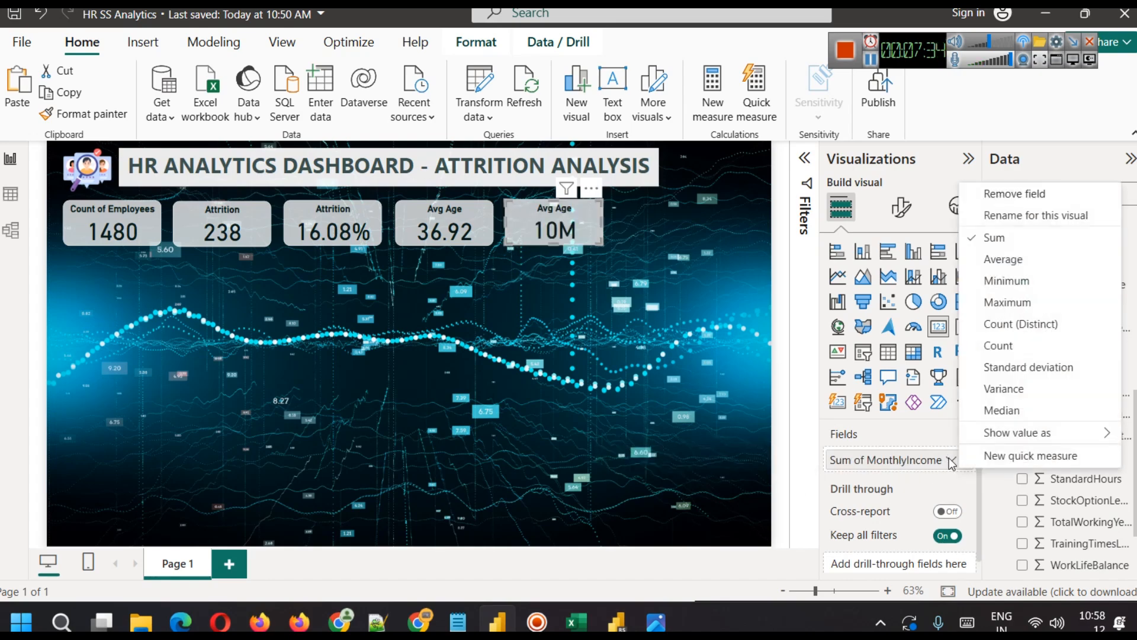
pyautogui.click(988, 259)
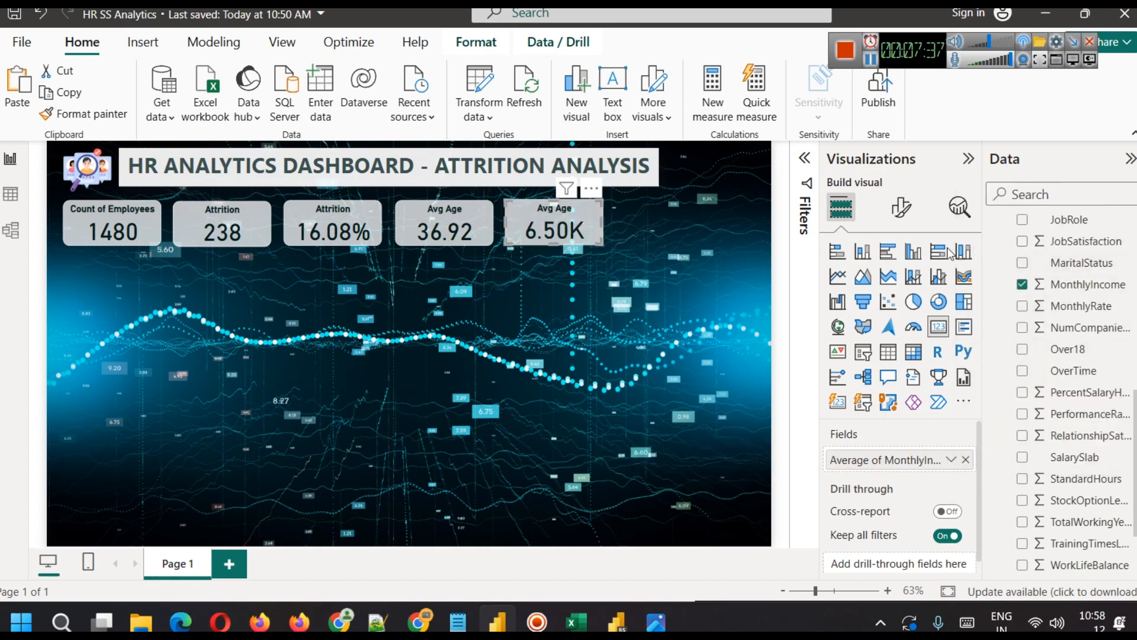
# Step: Change the fifth card's title text to "Avg Salary"
pyautogui.click(915, 209)
pyautogui.click(900, 287)
pyautogui.click(853, 368)
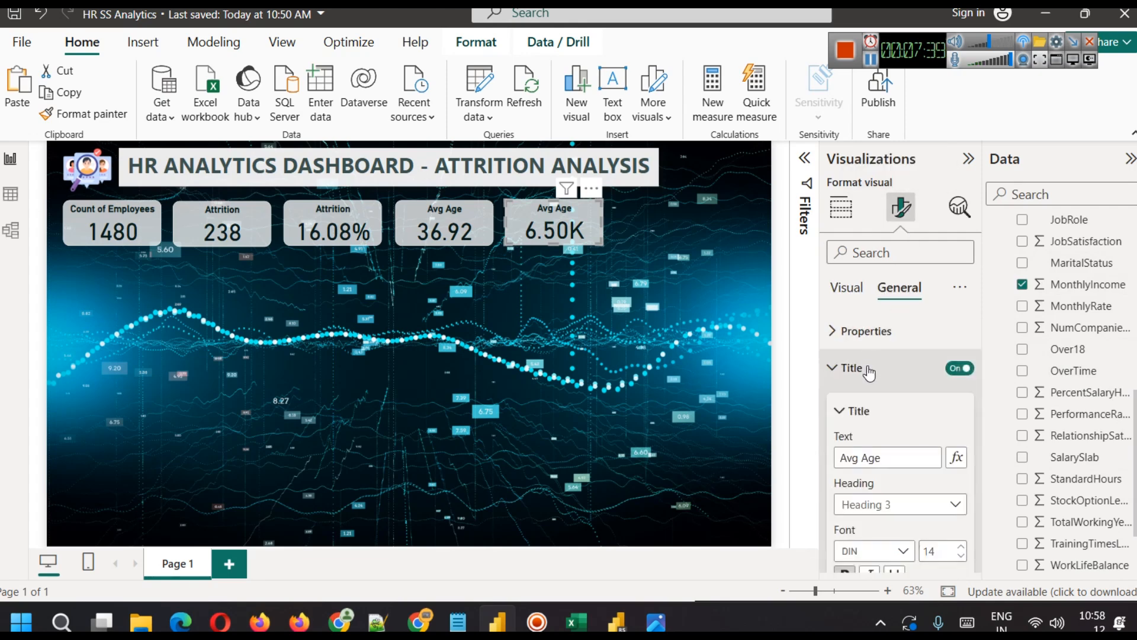
pyautogui.doubleClick(882, 458)
pyautogui.write('Salary')
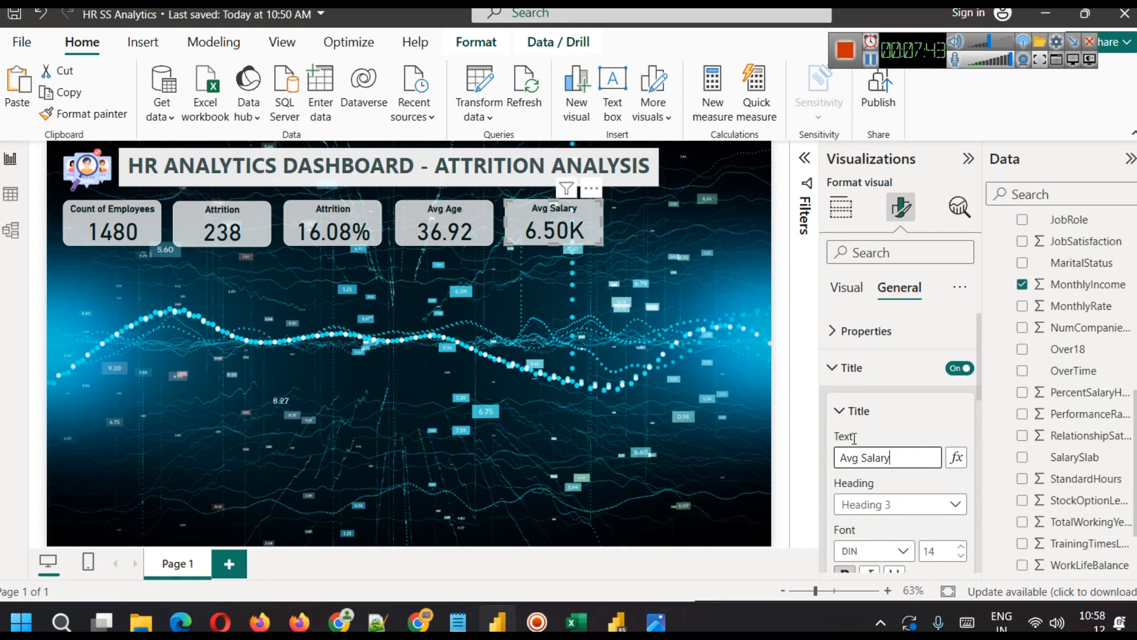
pyautogui.click(461, 394)
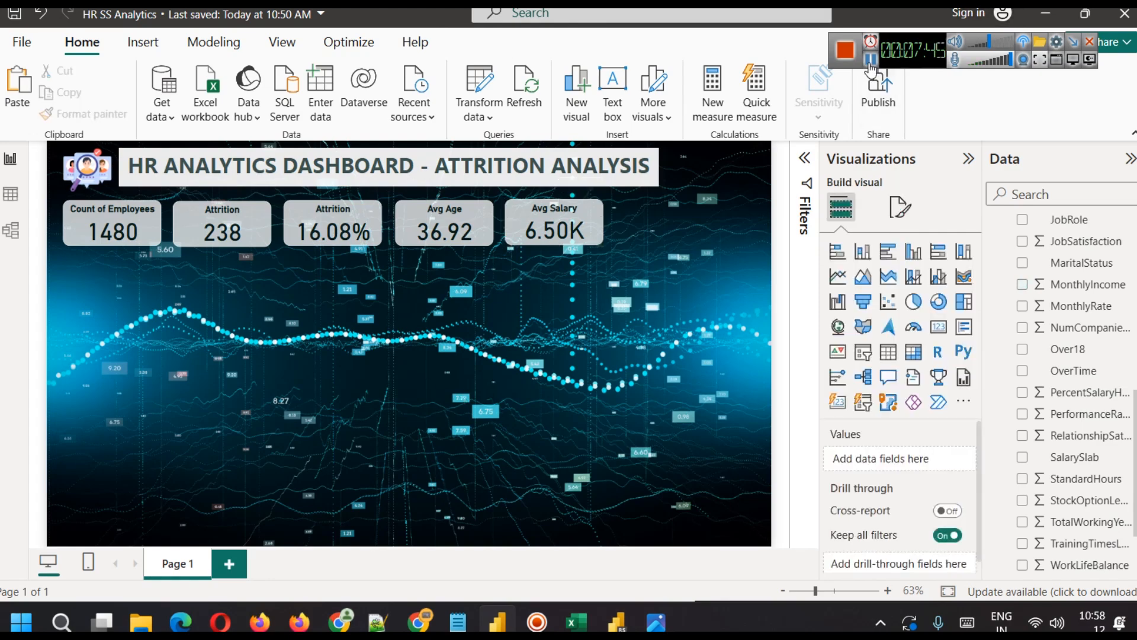
# Step: Duplicate the Avg Salary card and place the copy beside it as the sixth card in the row
pyautogui.click(510, 226)
pyautogui.moveTo(525, 221); pyautogui.dragTo(632, 214)
pyautogui.click(670, 305)
# Step: Replace the sixth card's MonthlyIncome field with YearsAtCompany, aggregated as Average
pyautogui.scroll(-1, 1088, 362)
pyautogui.scroll(-2, 1088, 363)
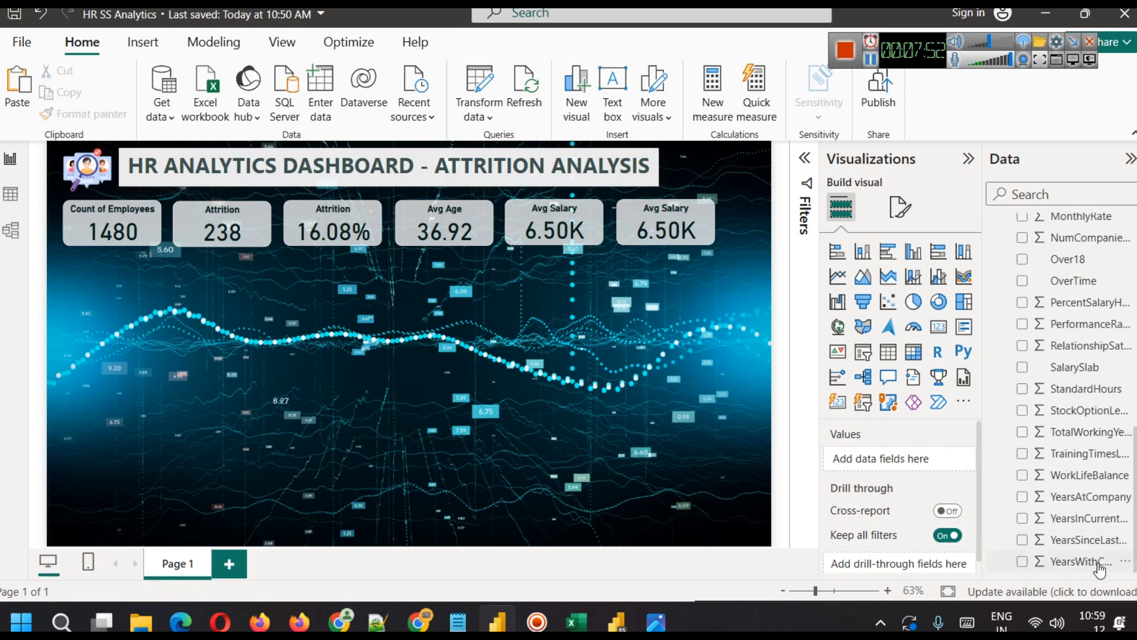
pyautogui.click(1050, 196)
pyautogui.write('year')
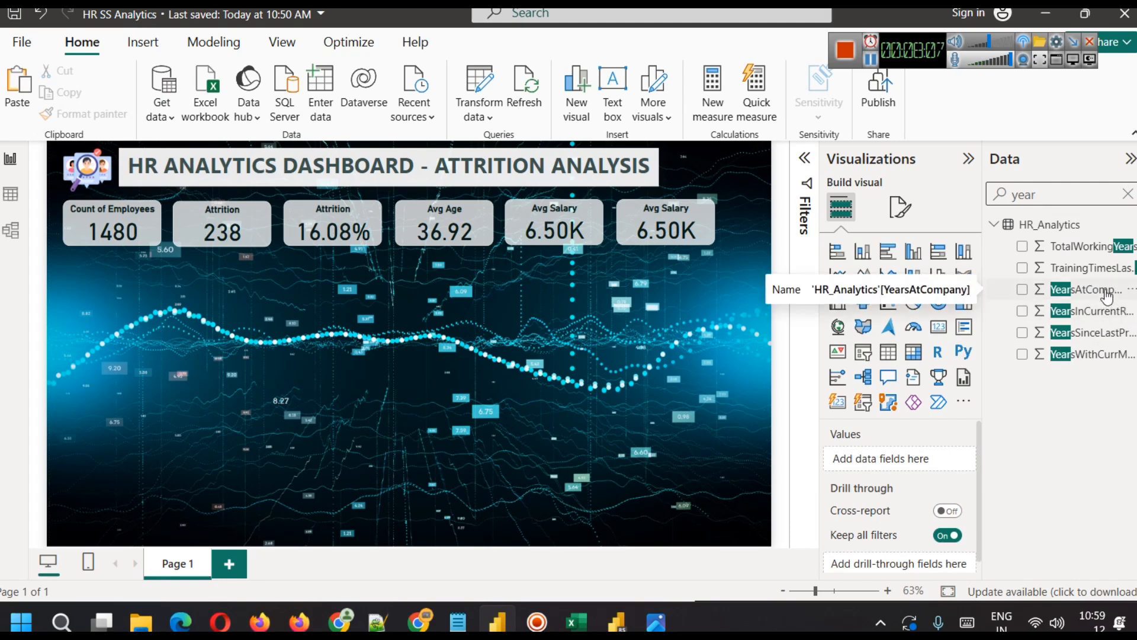
pyautogui.click(642, 210)
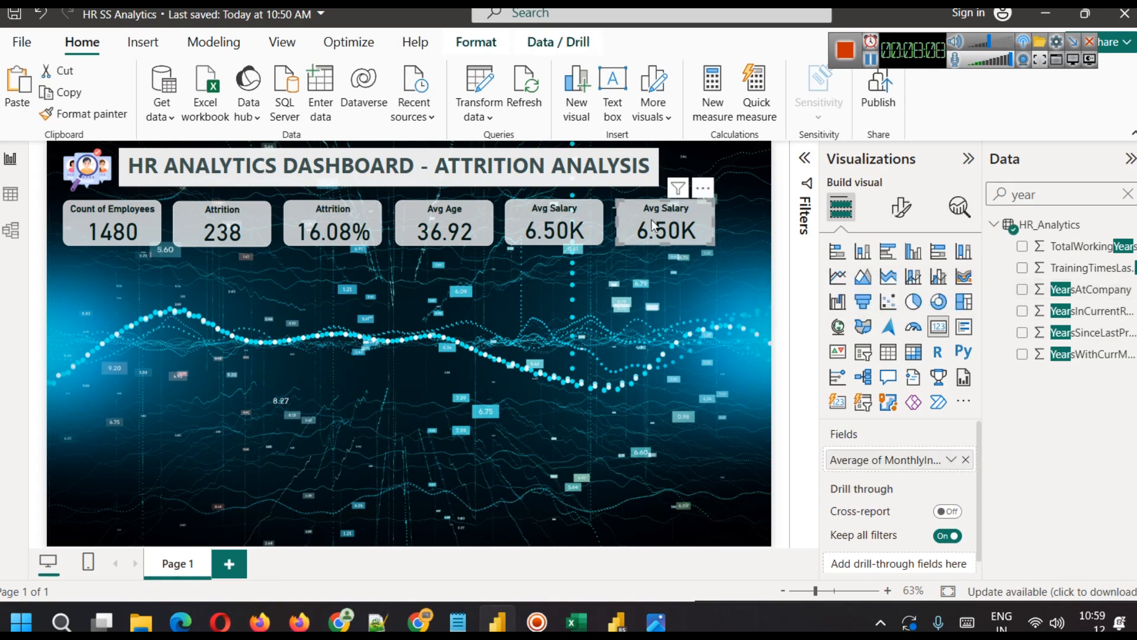
pyautogui.click(967, 463)
pyautogui.moveTo(1084, 289); pyautogui.dragTo(948, 459)
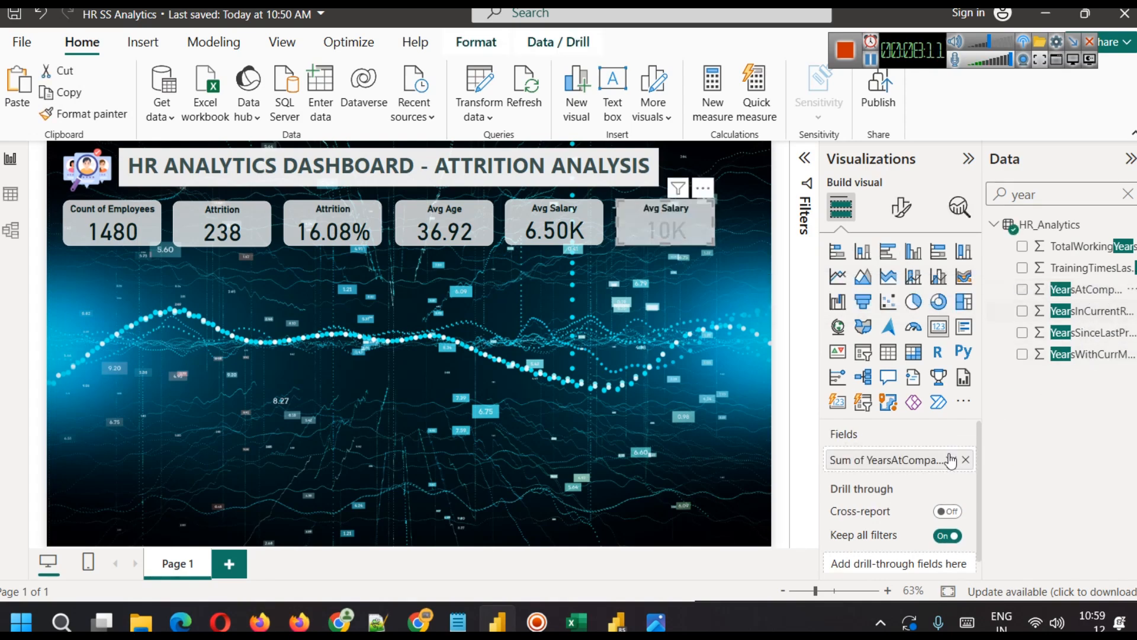
pyautogui.click(952, 460)
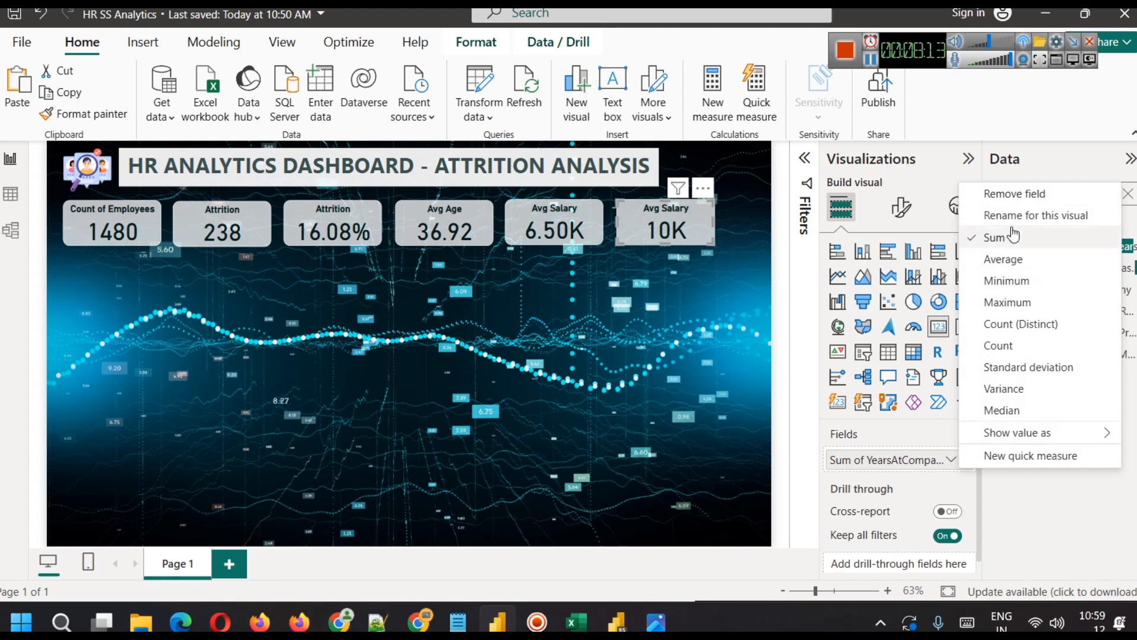
pyautogui.click(1013, 260)
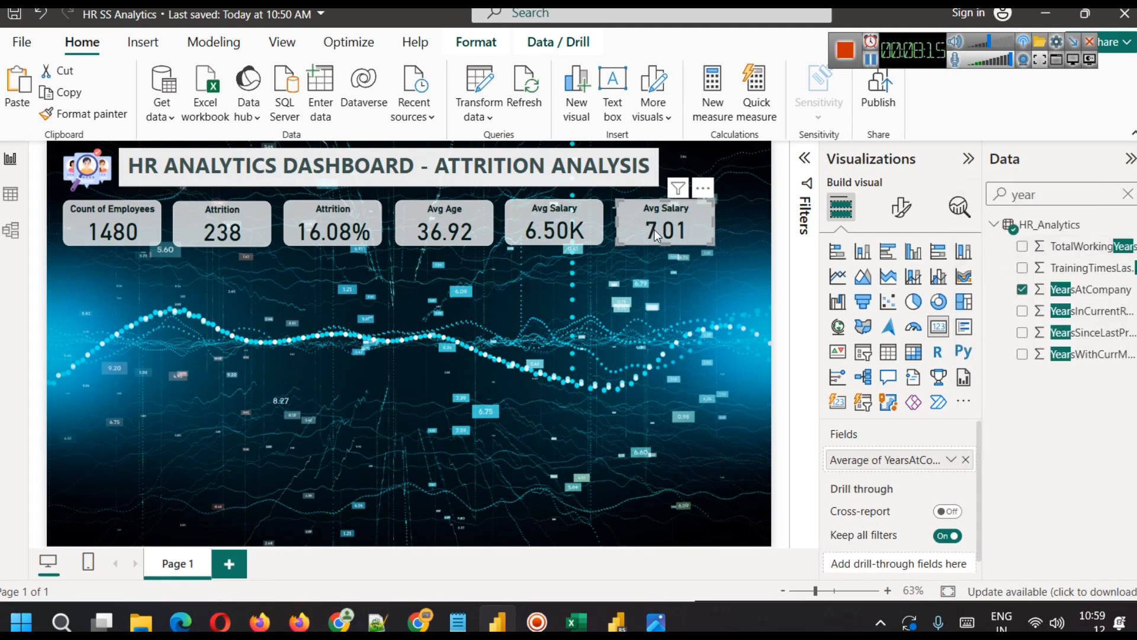
# Step: Change the sixth card's title text to "Avg Tenure"
pyautogui.click(901, 208)
pyautogui.click(895, 290)
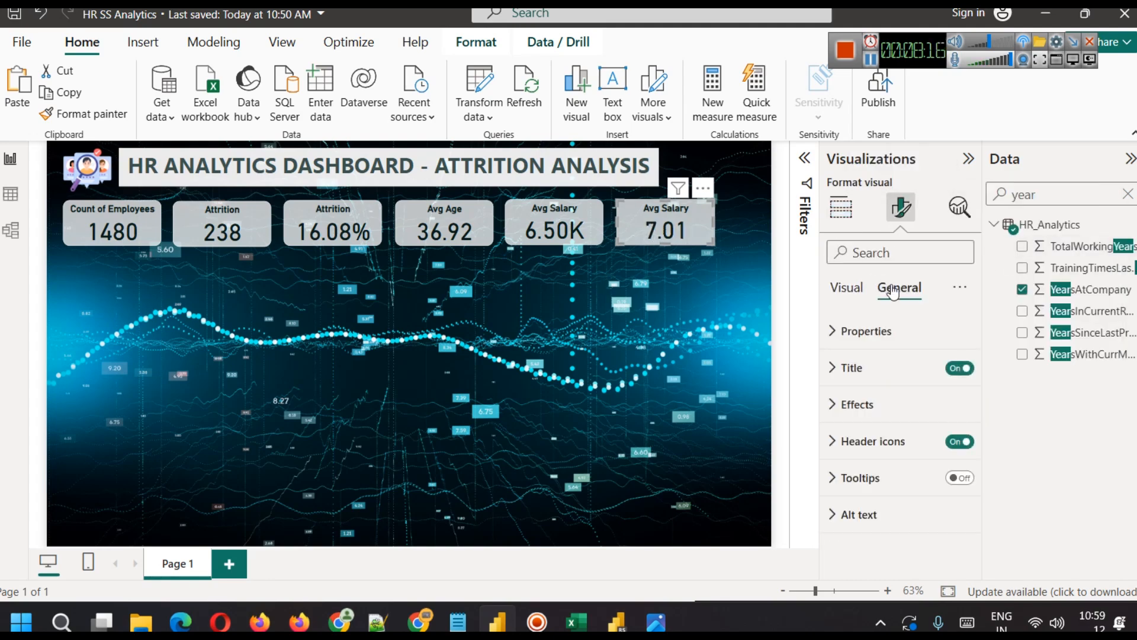
pyautogui.click(850, 368)
pyautogui.click(853, 453)
pyautogui.doubleClick(877, 456)
pyautogui.write('Tenure')
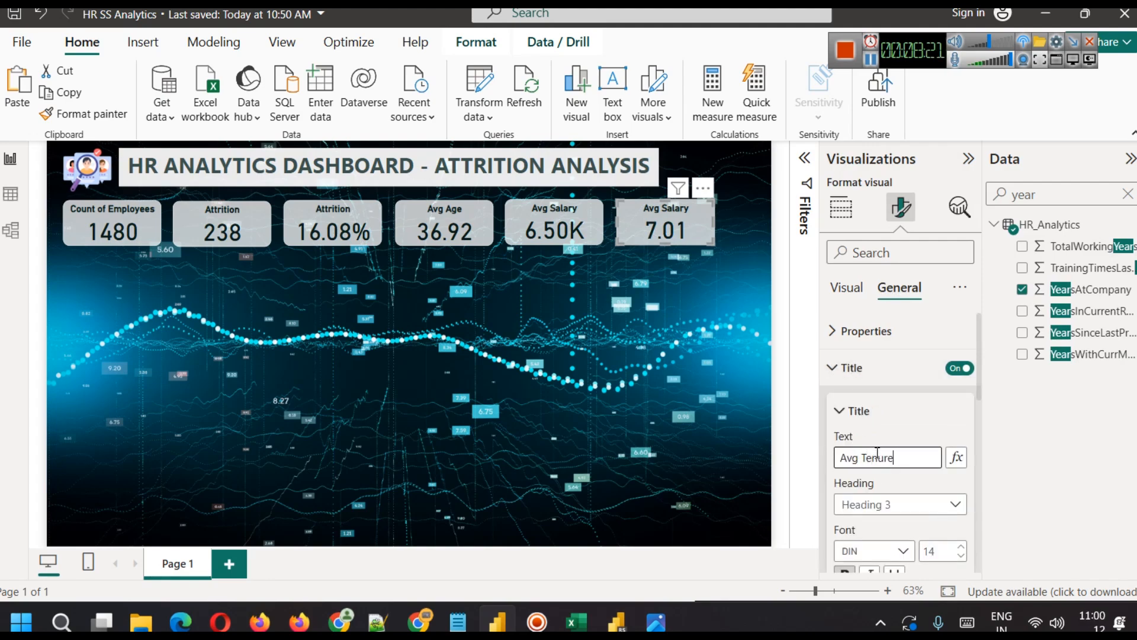
pyautogui.click(623, 319)
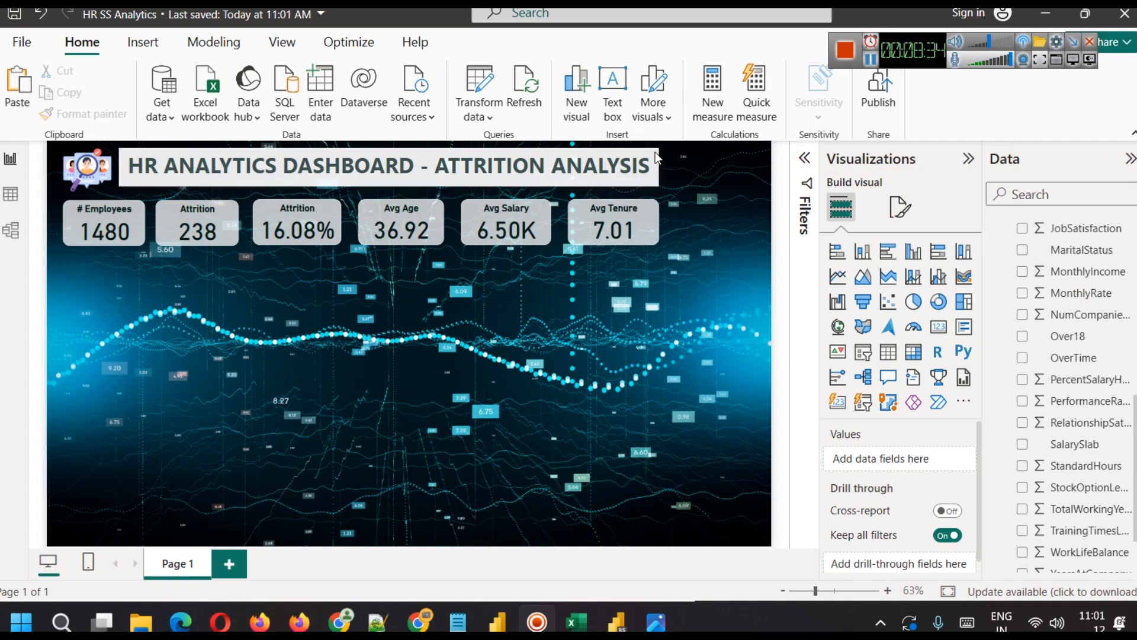
# Step: Add a donut chart and size it to fill the space beside the dashboard title and the Avg Tenure card
pyautogui.click(938, 302)
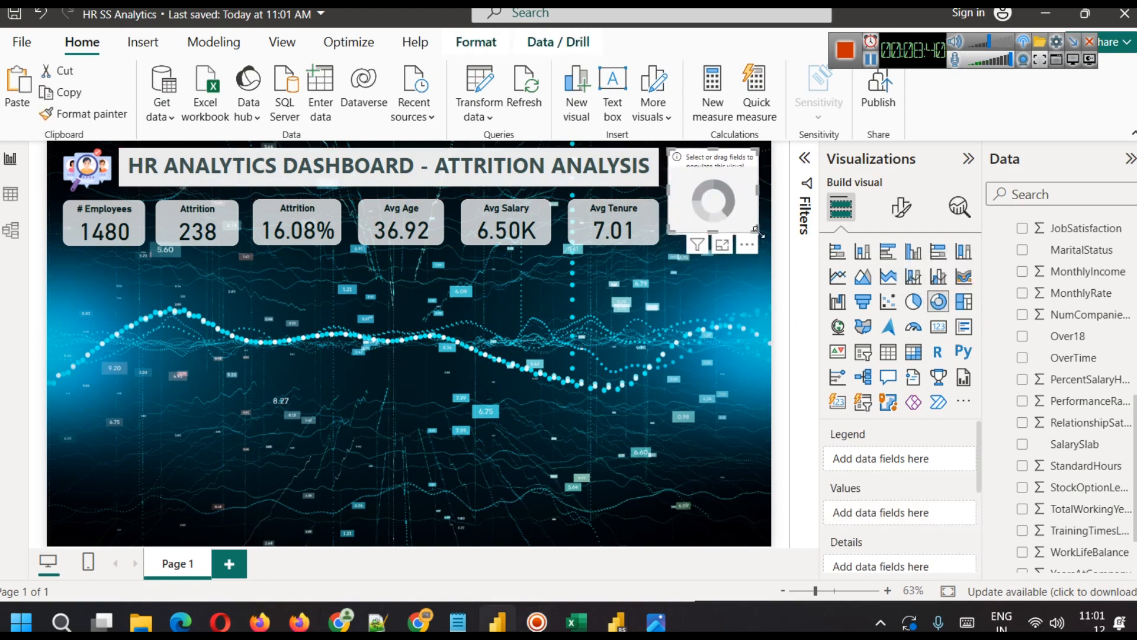
pyautogui.moveTo(760, 233); pyautogui.dragTo(769, 241)
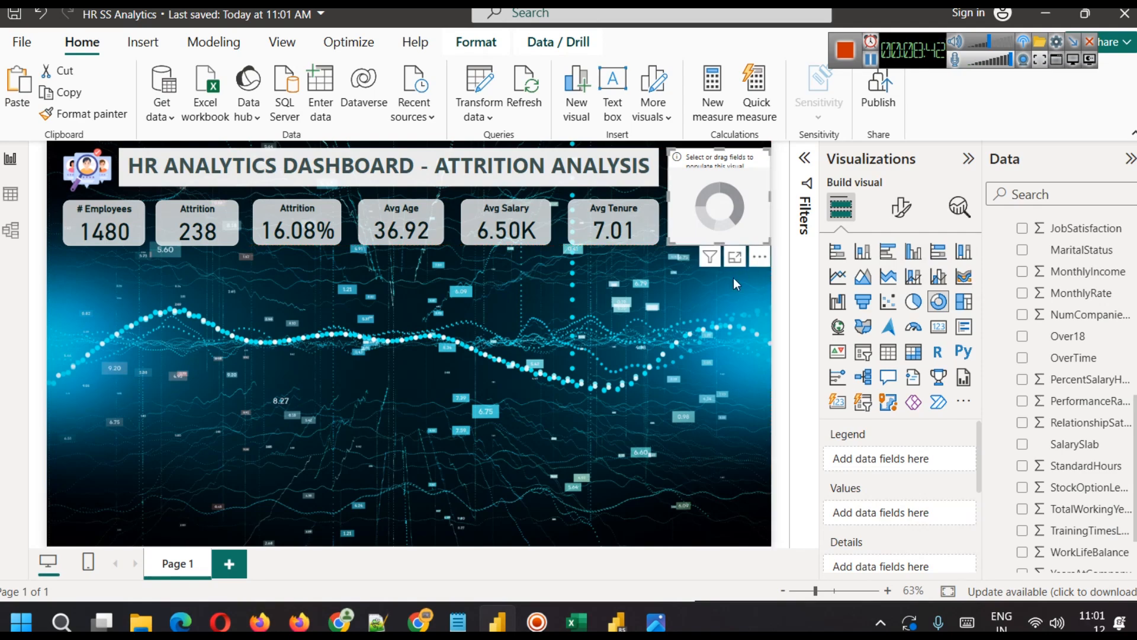
pyautogui.click(715, 300)
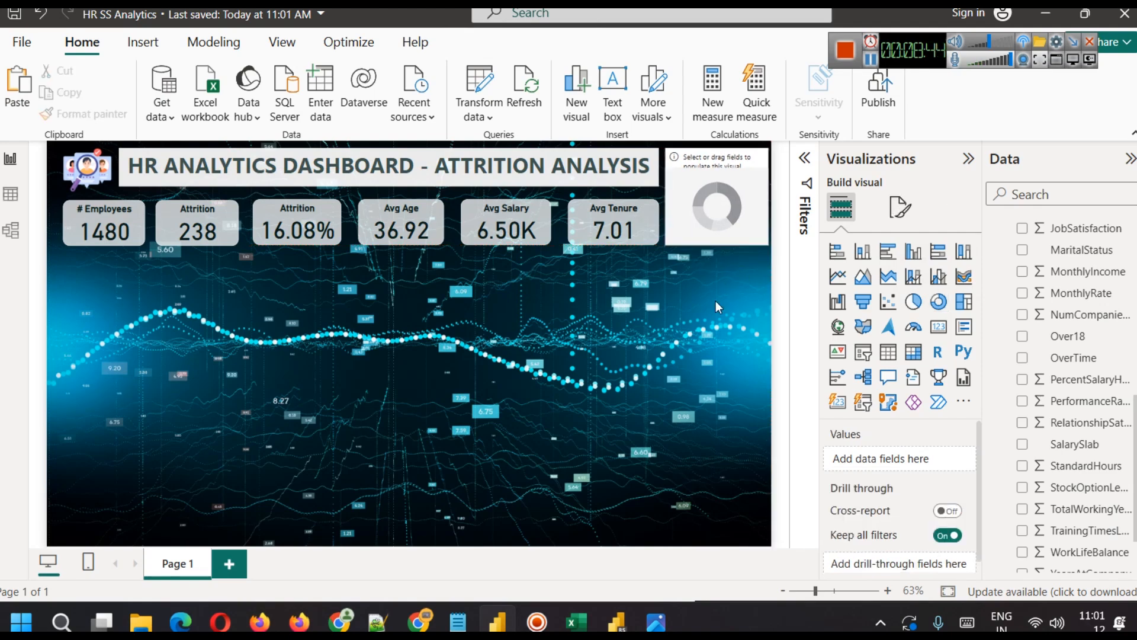
pyautogui.click(726, 212)
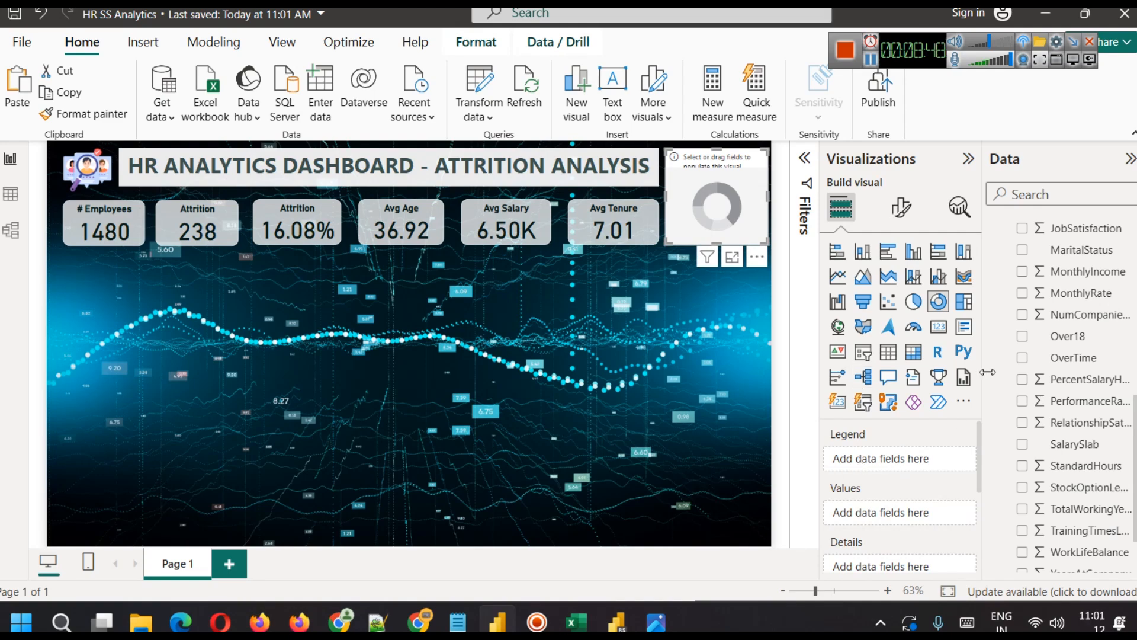
# Step: Assign Gender as the donut chart's legend and AttritionCount as its values
pyautogui.scroll(5, 1036, 358)
pyautogui.scroll(2, 1036, 358)
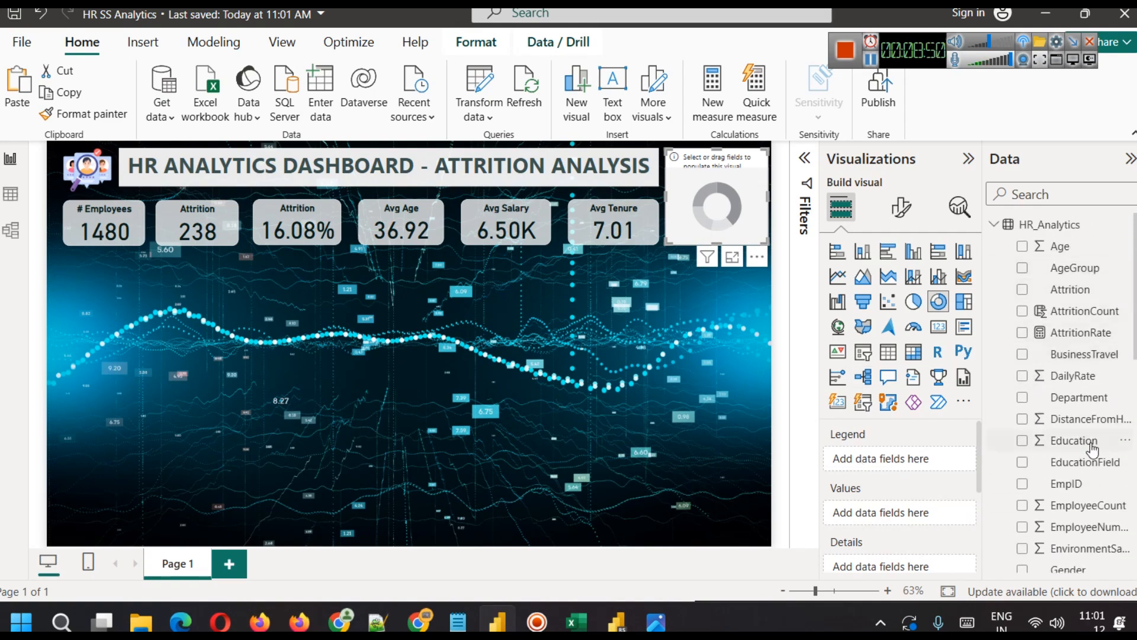
pyautogui.scroll(-2, 1077, 474)
pyautogui.moveTo(1069, 480); pyautogui.dragTo(940, 466)
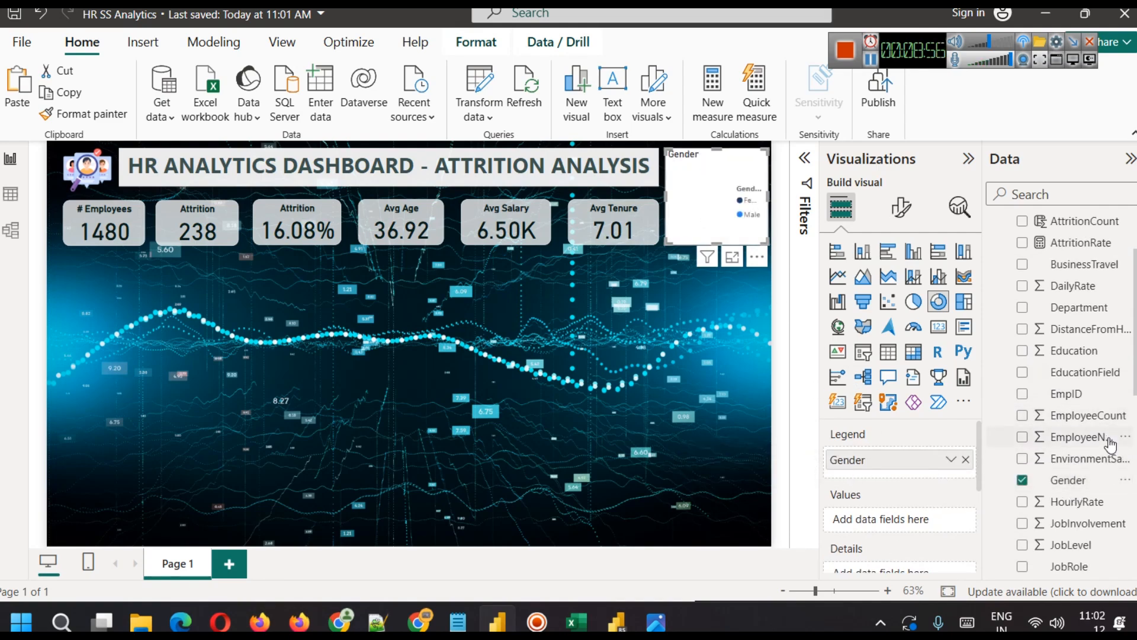
pyautogui.scroll(3, 1078, 415)
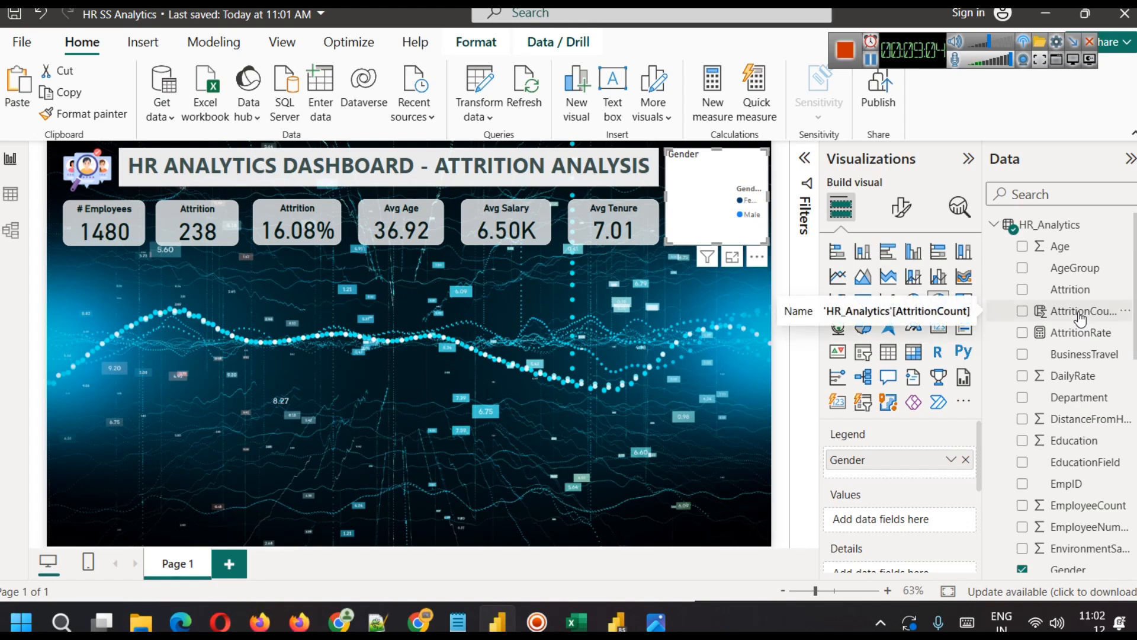
pyautogui.moveTo(1080, 319); pyautogui.dragTo(871, 520)
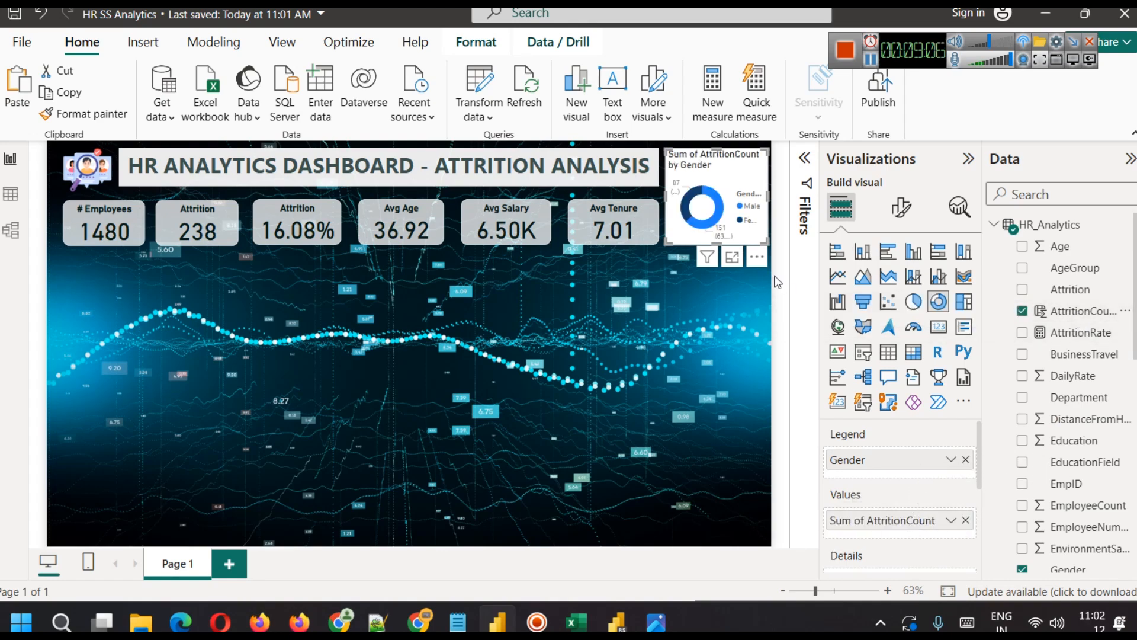
pyautogui.moveTo(723, 206)
# Step: Change the title text of the third card, the attrition percentage, to "Attrition Rate"
pyautogui.click(290, 224)
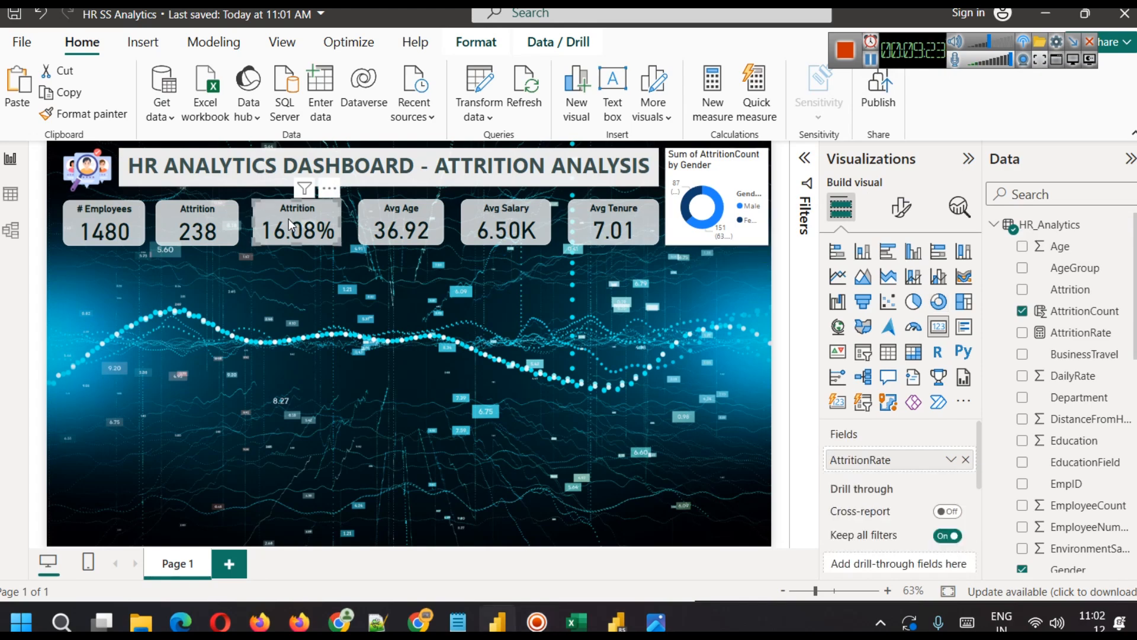
pyautogui.click(900, 207)
pyautogui.click(900, 288)
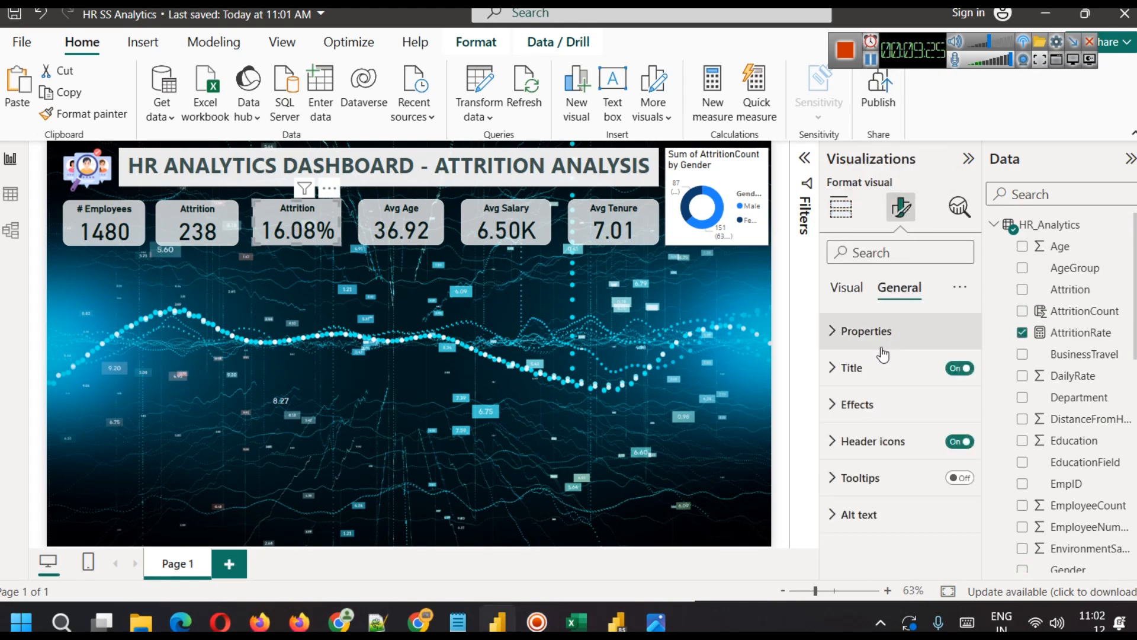
pyautogui.click(883, 355)
pyautogui.click(901, 455)
pyautogui.write('Rate')
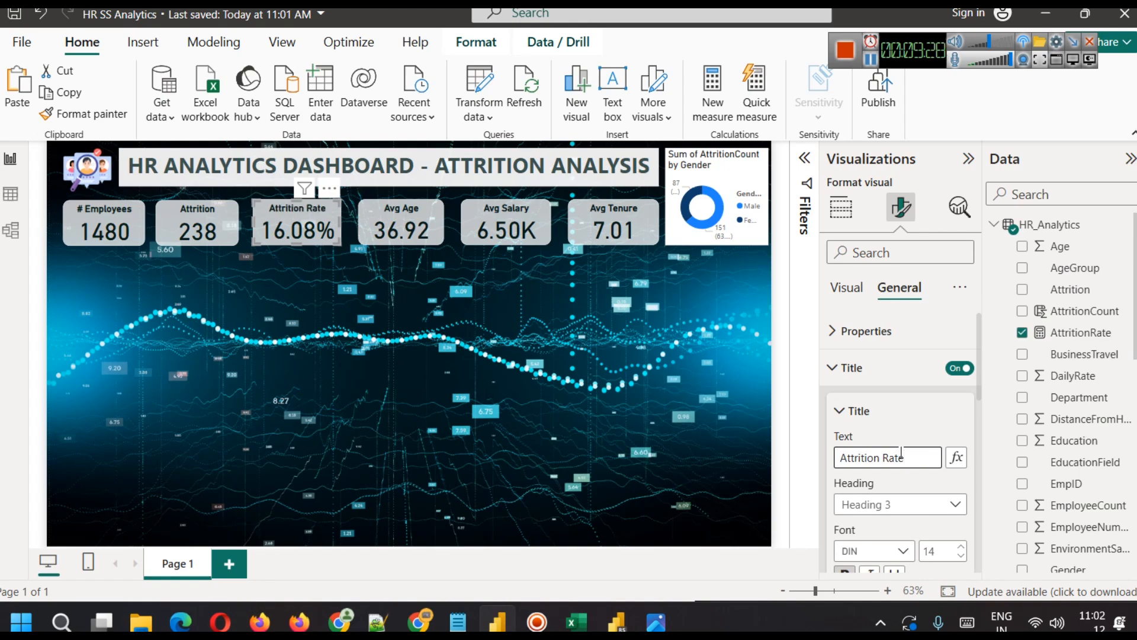
pyautogui.click(617, 343)
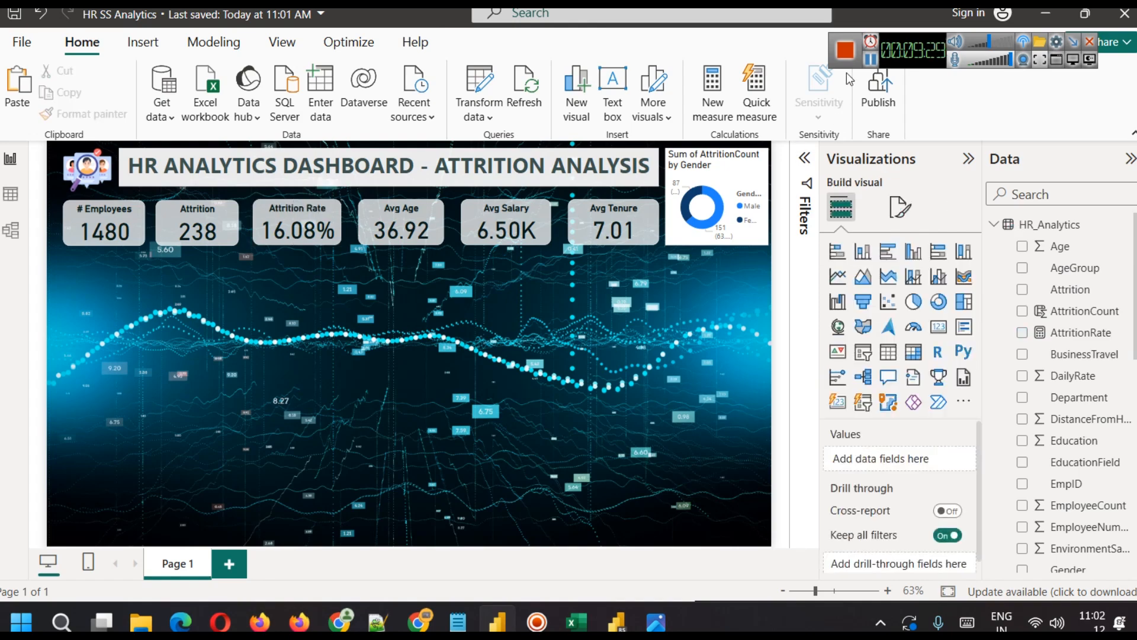
# Step: Copy the Avg Tenure card's formatting onto the donut chart with Format painter
pyautogui.click(716, 162)
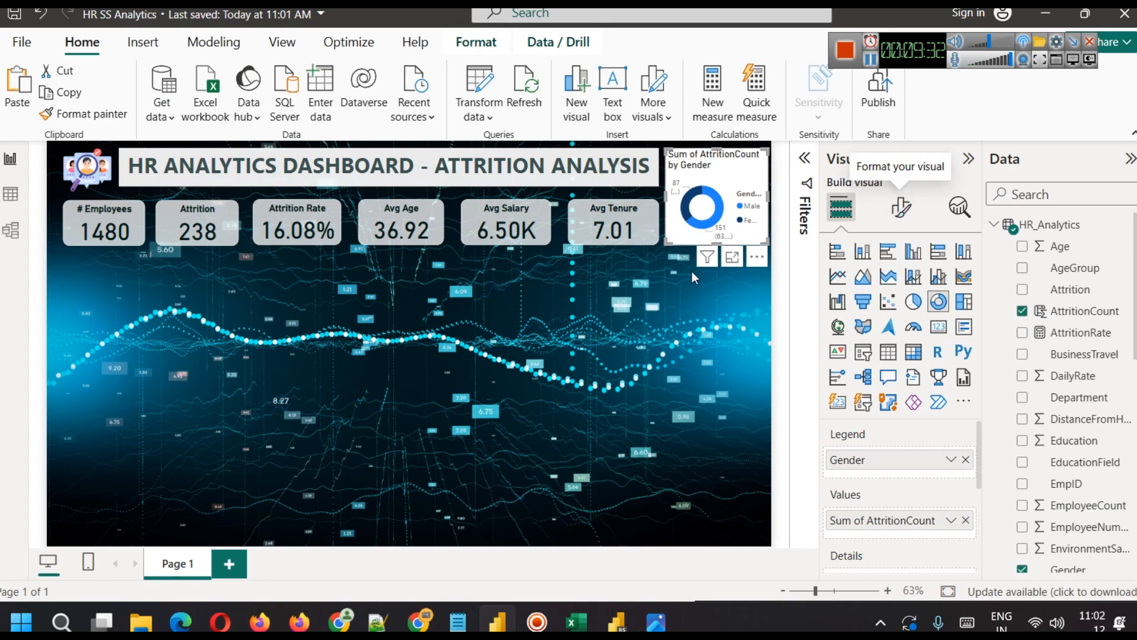
pyautogui.click(607, 216)
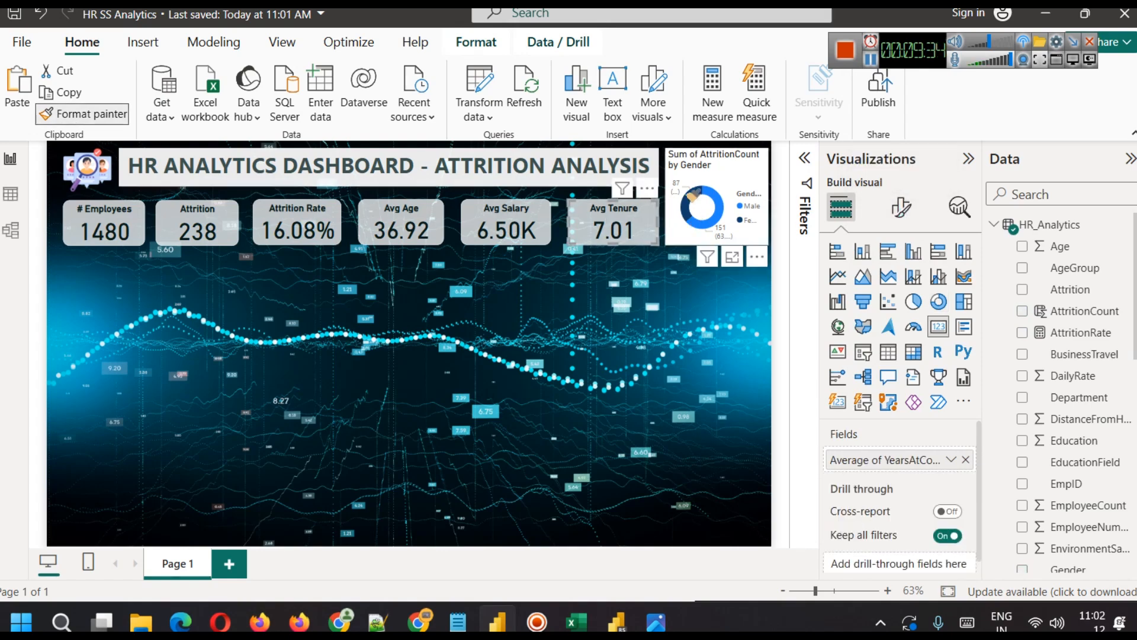
pyautogui.click(693, 212)
pyautogui.click(710, 315)
pyautogui.click(745, 197)
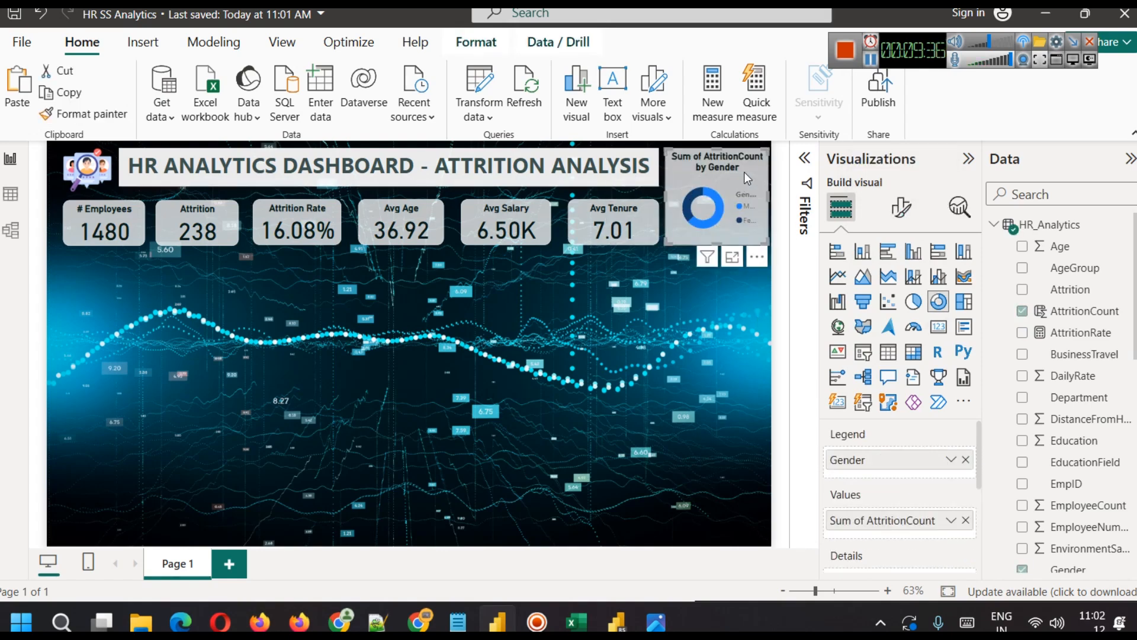
# Step: Shorten the donut chart's title text to "AttritionCount by Gender"
pyautogui.click(899, 207)
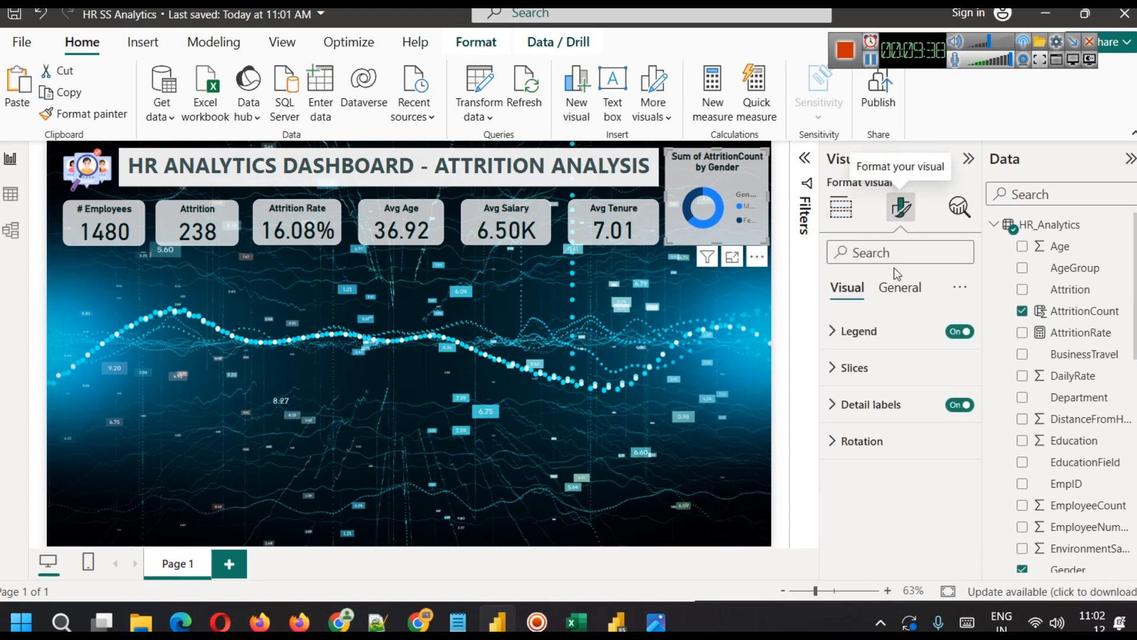
pyautogui.click(899, 287)
pyautogui.click(849, 367)
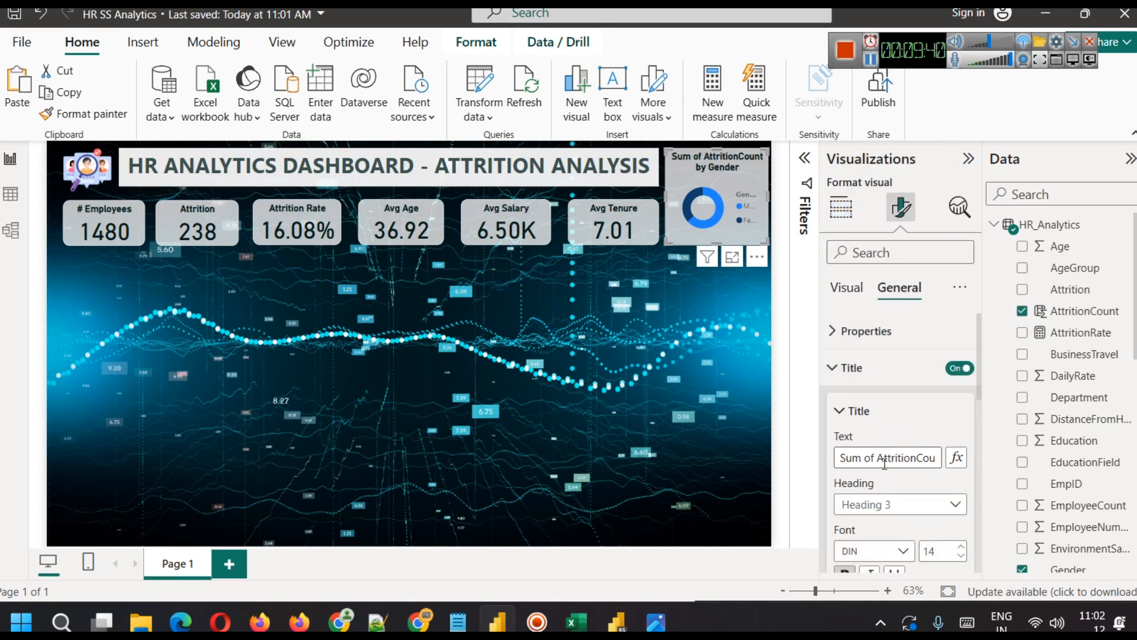
pyautogui.moveTo(874, 459); pyautogui.dragTo(828, 474)
pyautogui.press('BackSpace')
pyautogui.press('Delete')
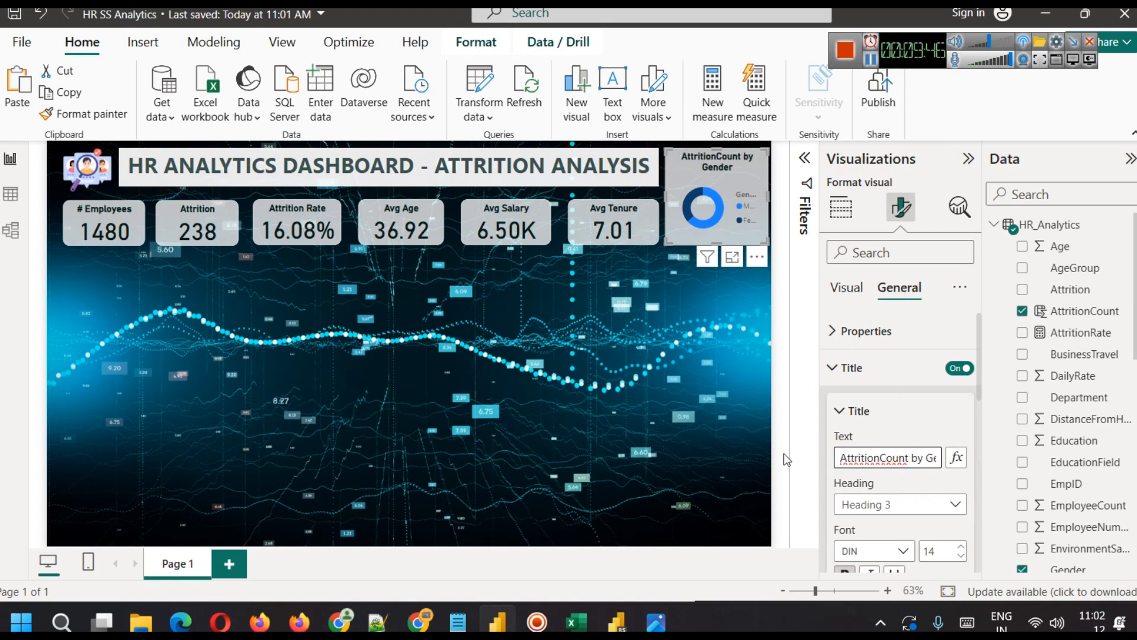
pyautogui.click(622, 332)
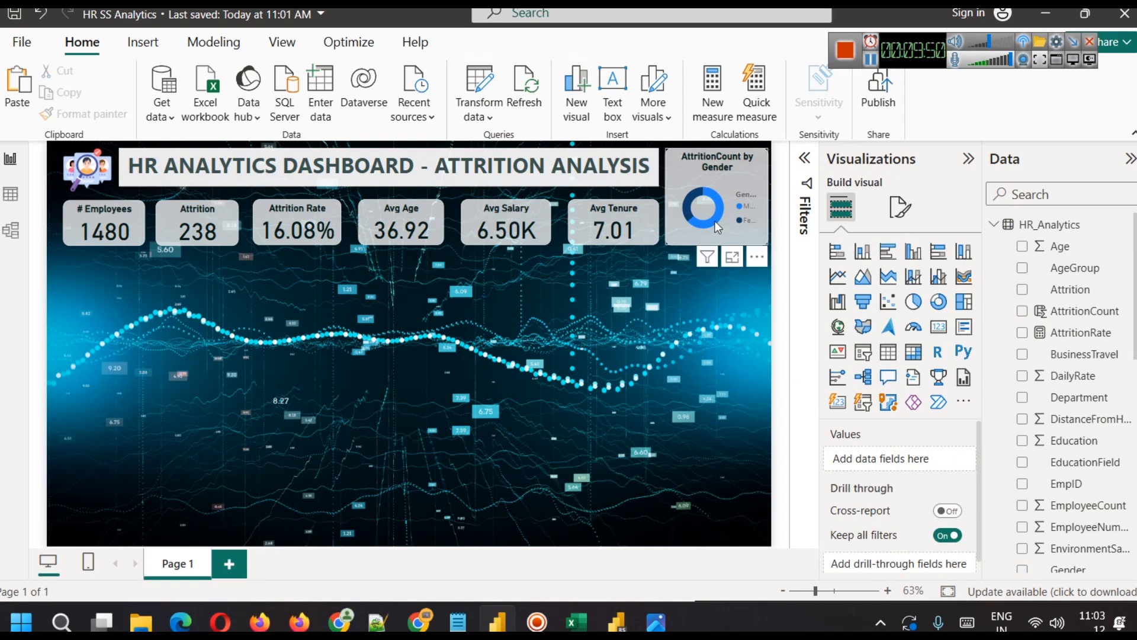
# Step: Position the donut chart's legend centred below the ring
pyautogui.click(712, 182)
pyautogui.click(901, 207)
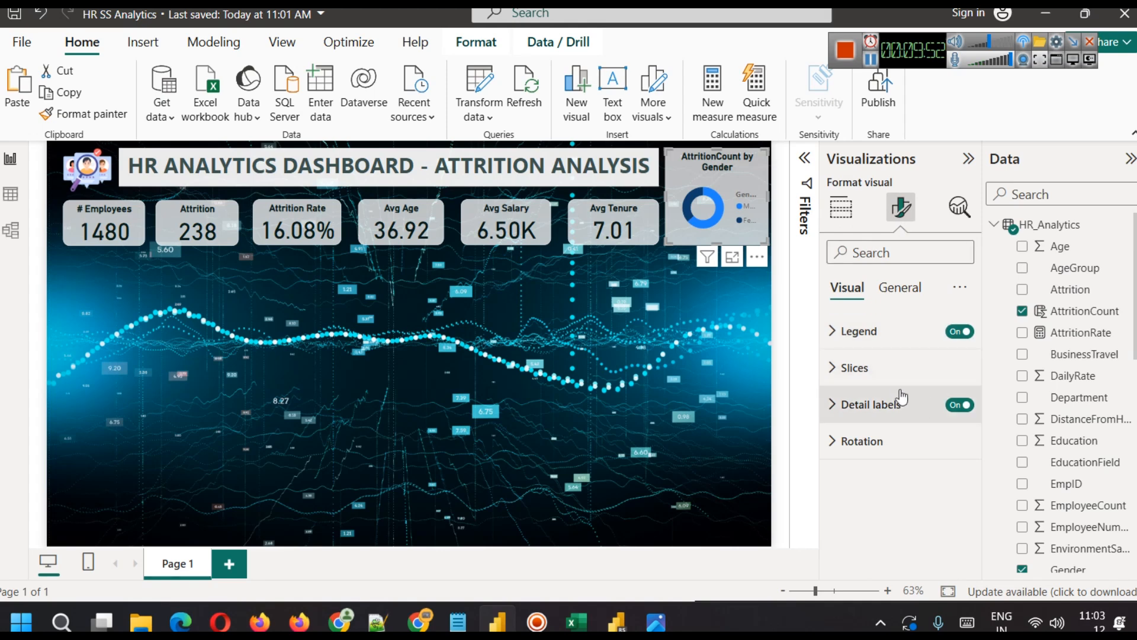
pyautogui.click(881, 334)
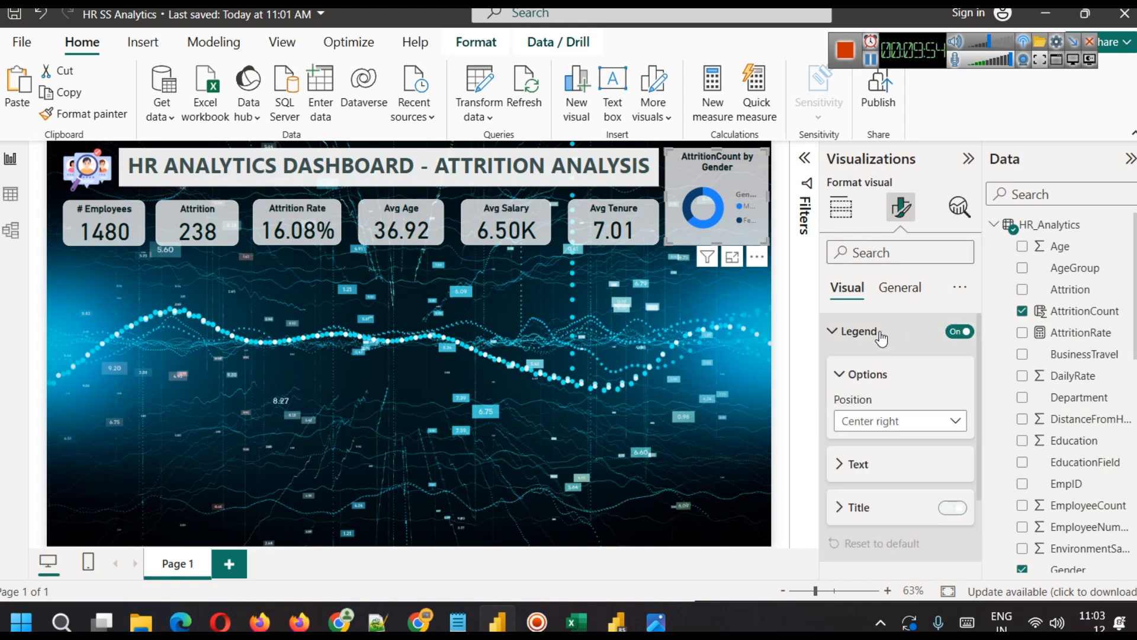
pyautogui.click(901, 426)
pyautogui.click(891, 379)
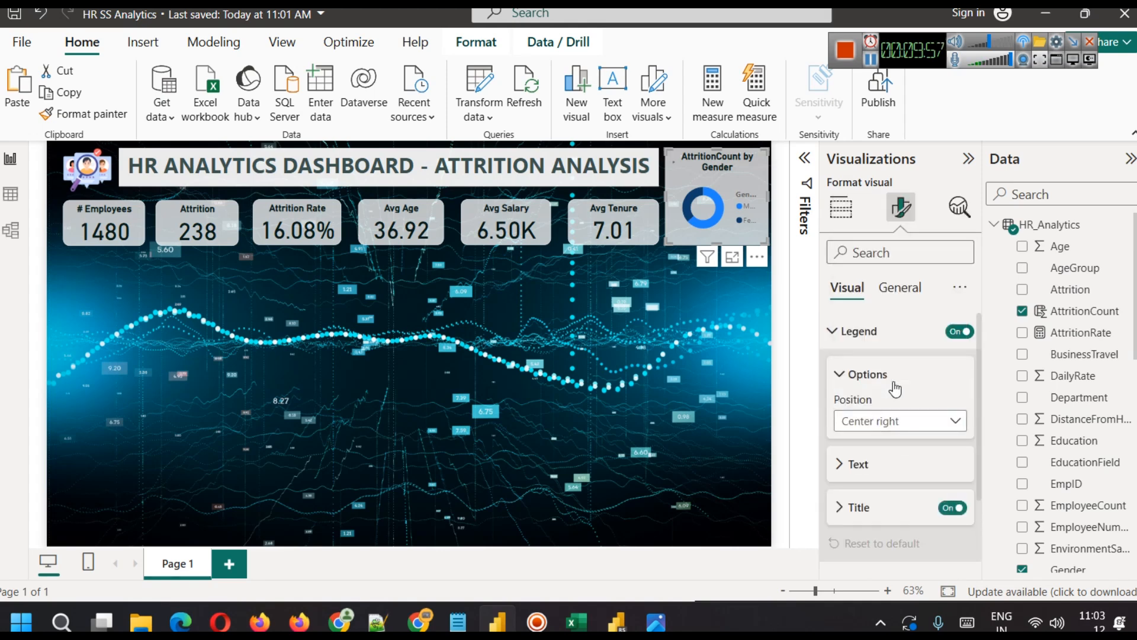
pyautogui.click(711, 314)
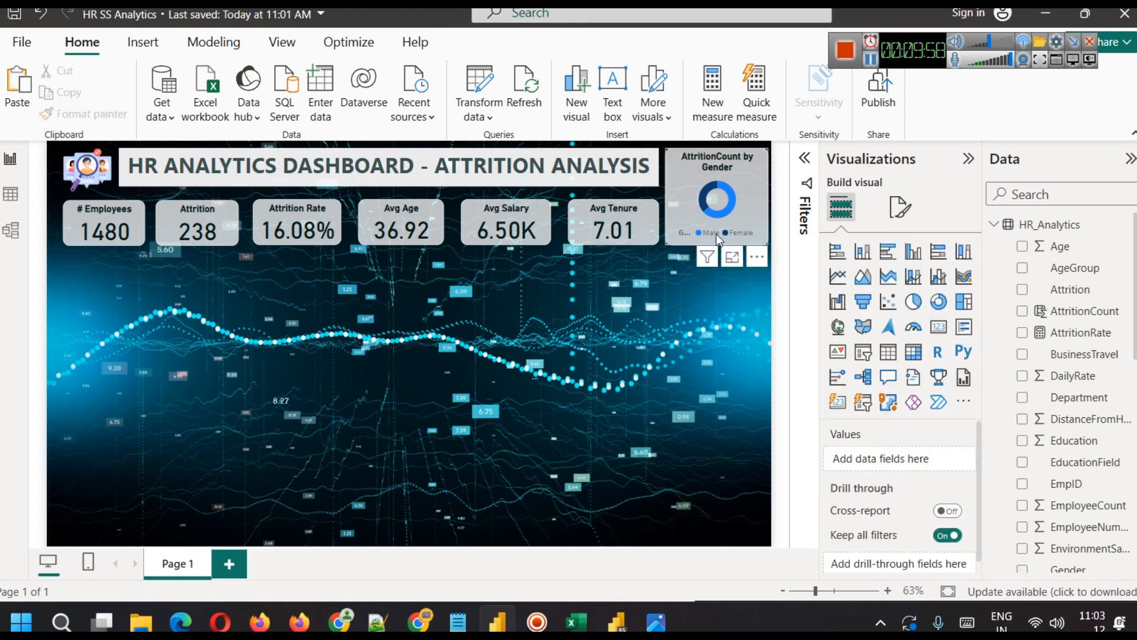
# Step: Set the gender donut chart's detail label position to Inside
pyautogui.click(896, 205)
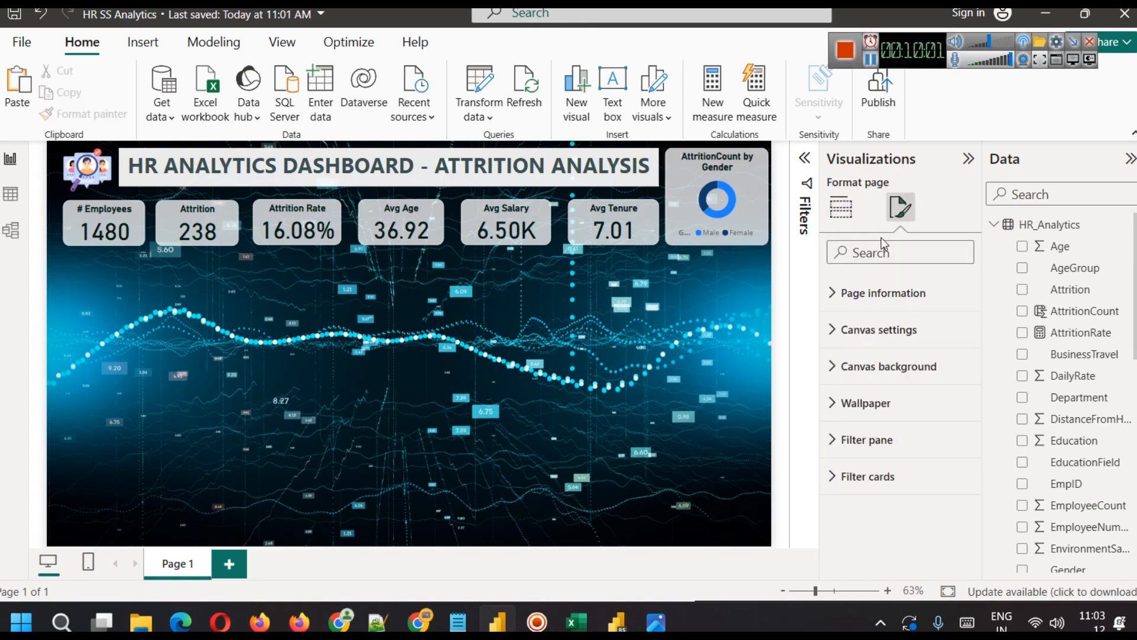
pyautogui.click(755, 188)
pyautogui.click(917, 404)
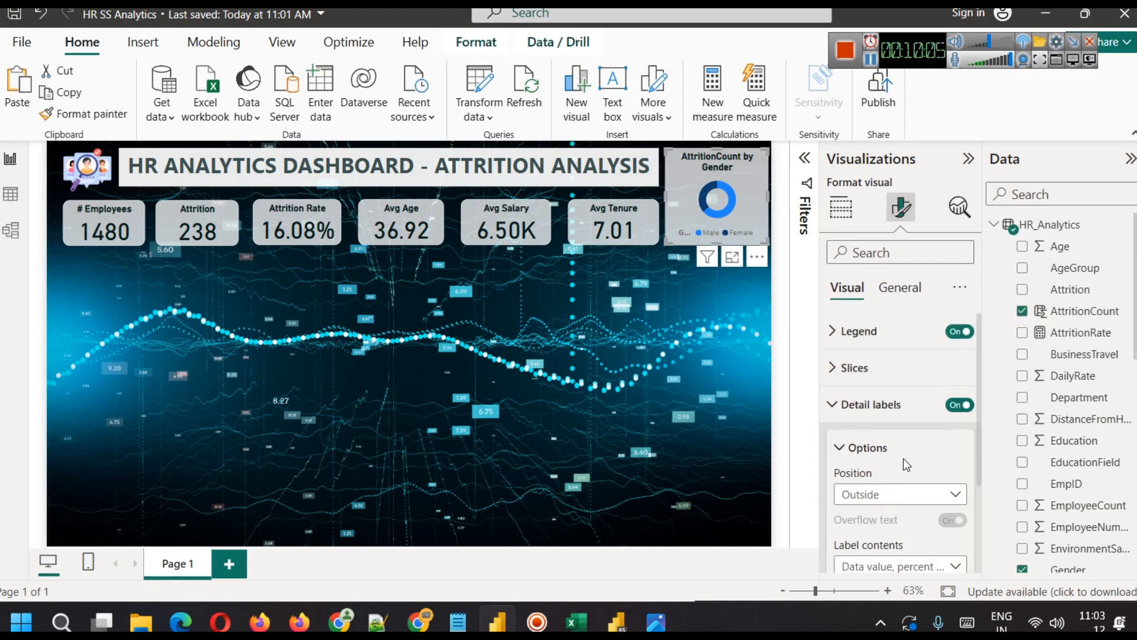
pyautogui.scroll(-2, 904, 464)
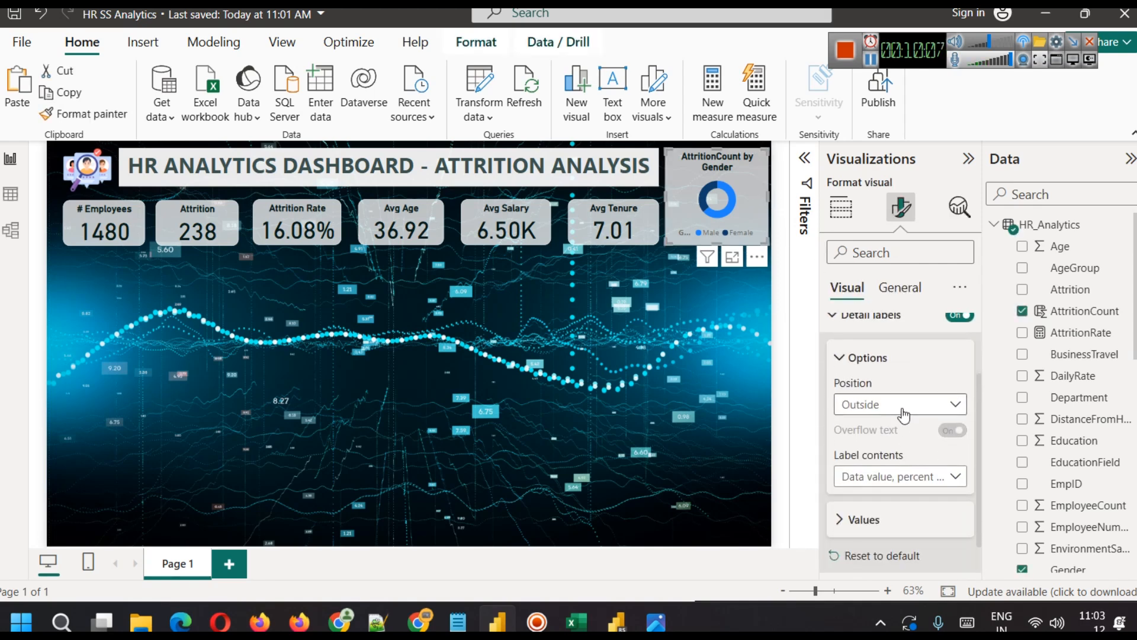
pyautogui.click(902, 408)
pyautogui.click(889, 449)
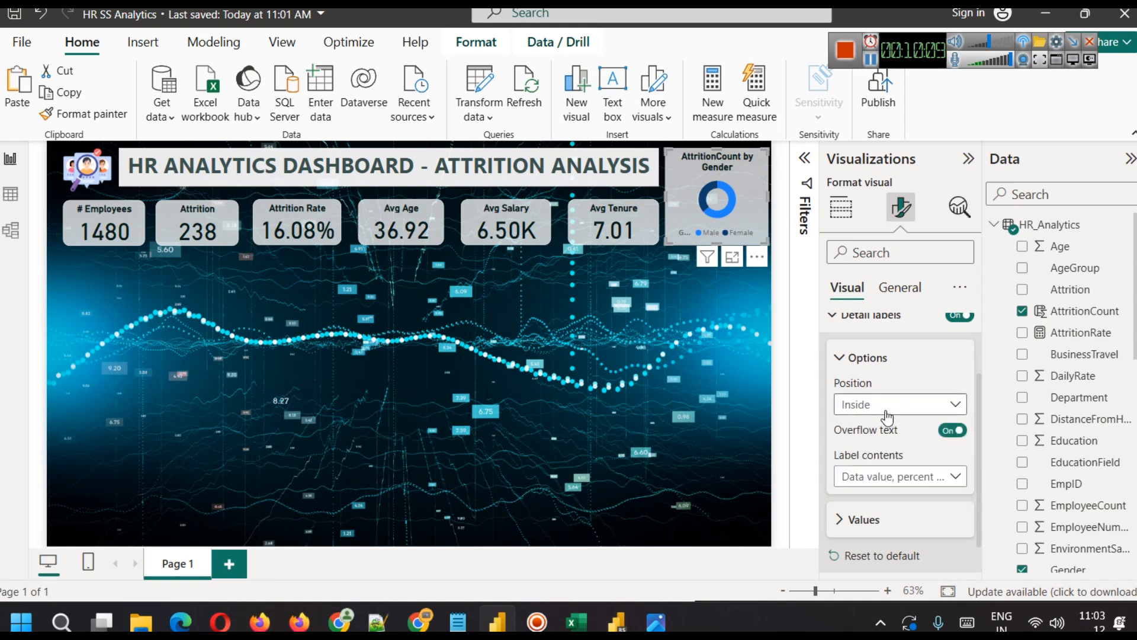
pyautogui.click(887, 417)
# Step: Review the donut chart's detail label value settings and open the chart in focus mode
pyautogui.click(884, 520)
pyautogui.click(883, 519)
pyautogui.scroll(-4, 881, 515)
pyautogui.scroll(2, 891, 417)
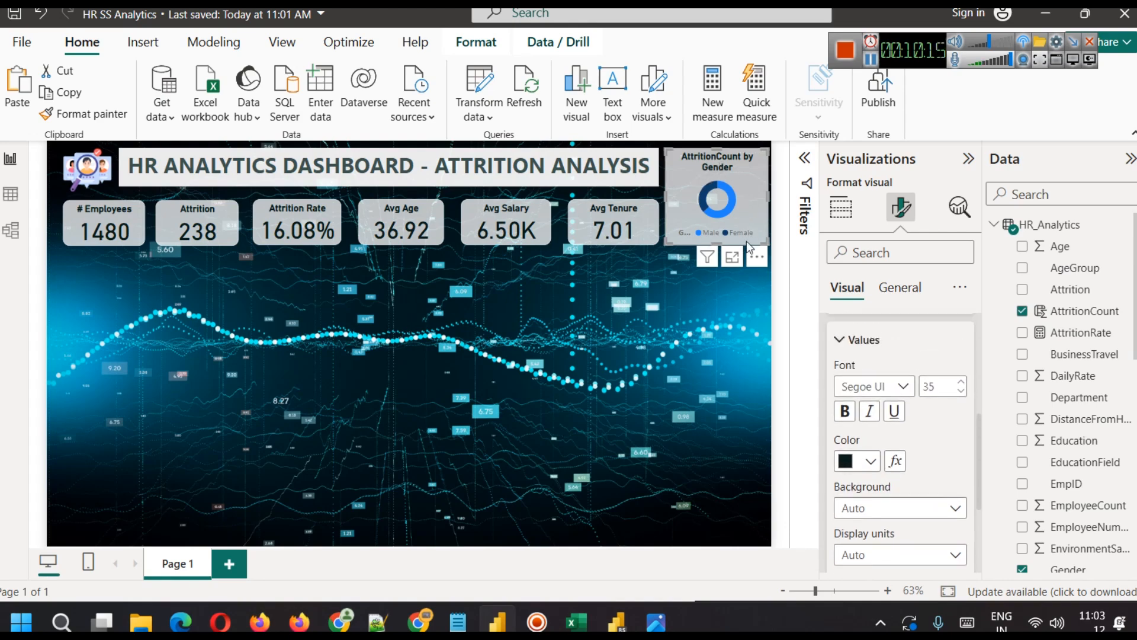
pyautogui.click(711, 377)
pyautogui.click(733, 189)
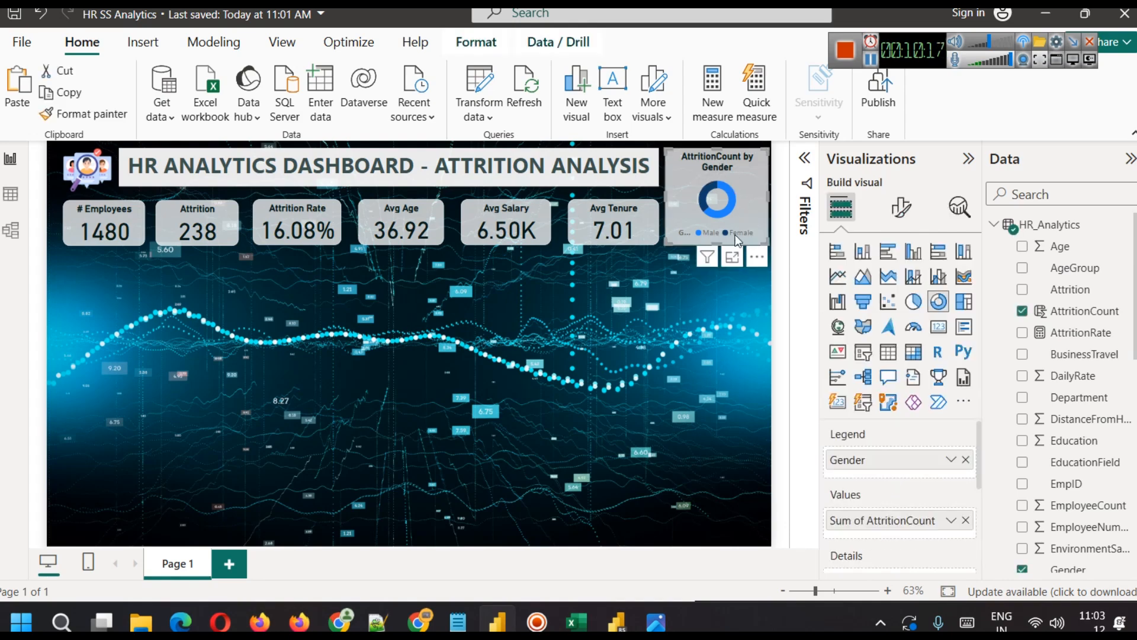
pyautogui.click(732, 257)
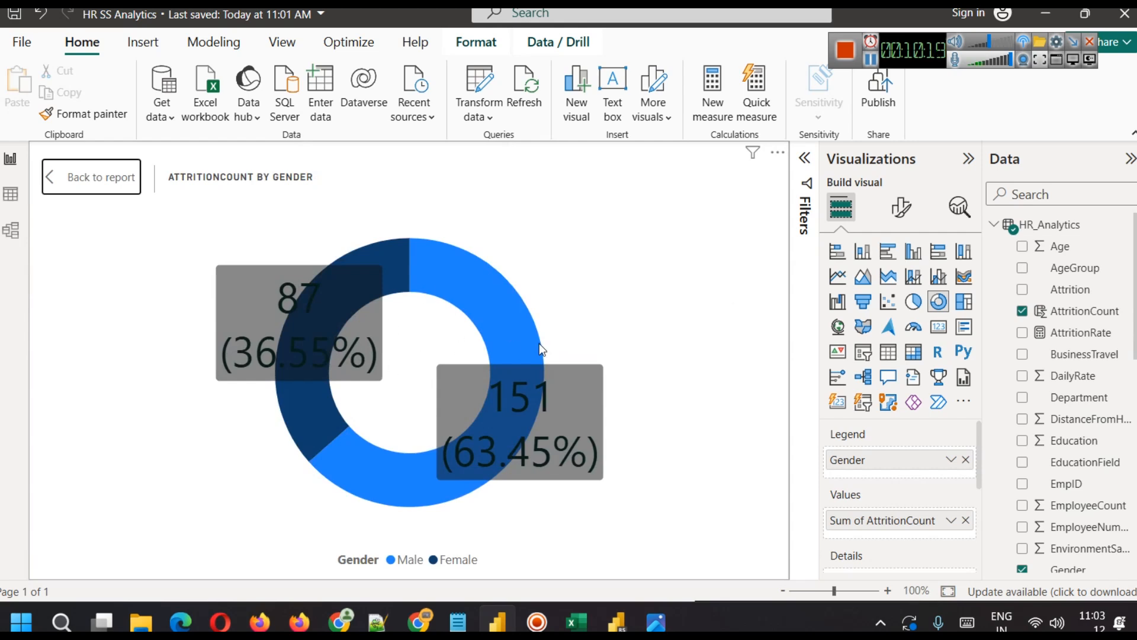
# Step: Set the gender donut chart's detail label position to Outside
pyautogui.click(901, 207)
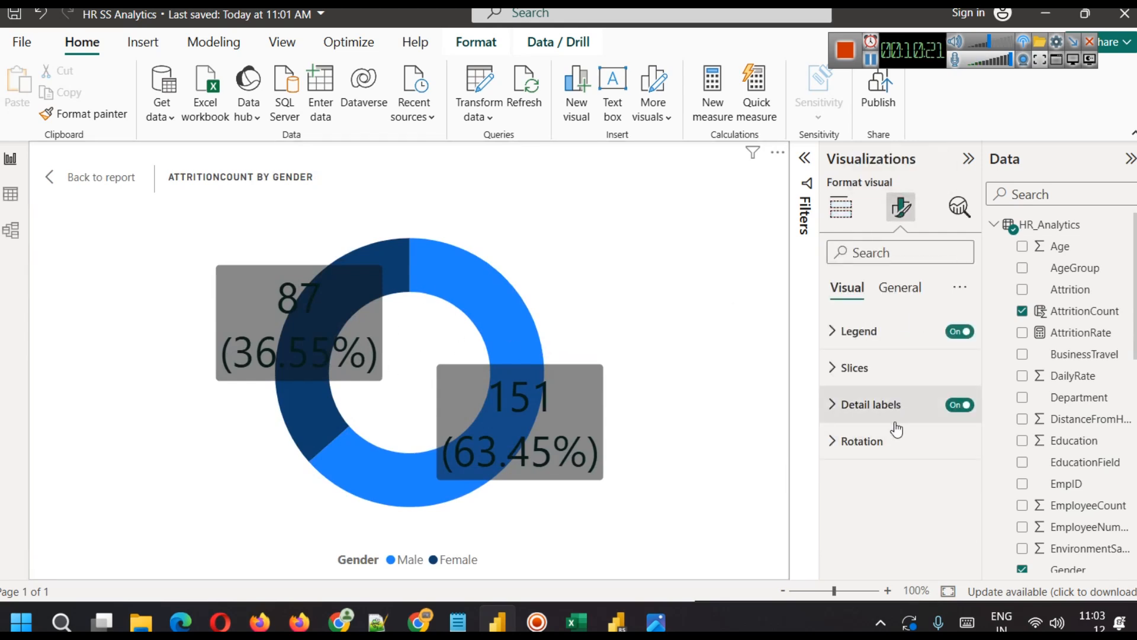
pyautogui.click(859, 406)
pyautogui.scroll(-2, 899, 476)
pyautogui.scroll(-1, 895, 478)
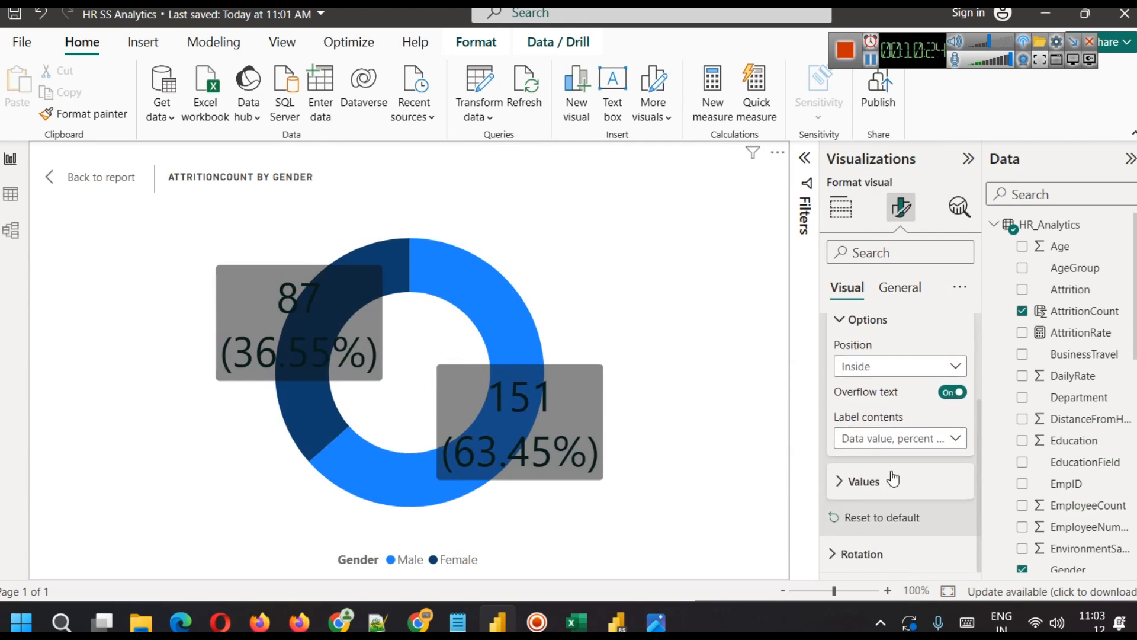
pyautogui.click(873, 373)
pyautogui.click(876, 394)
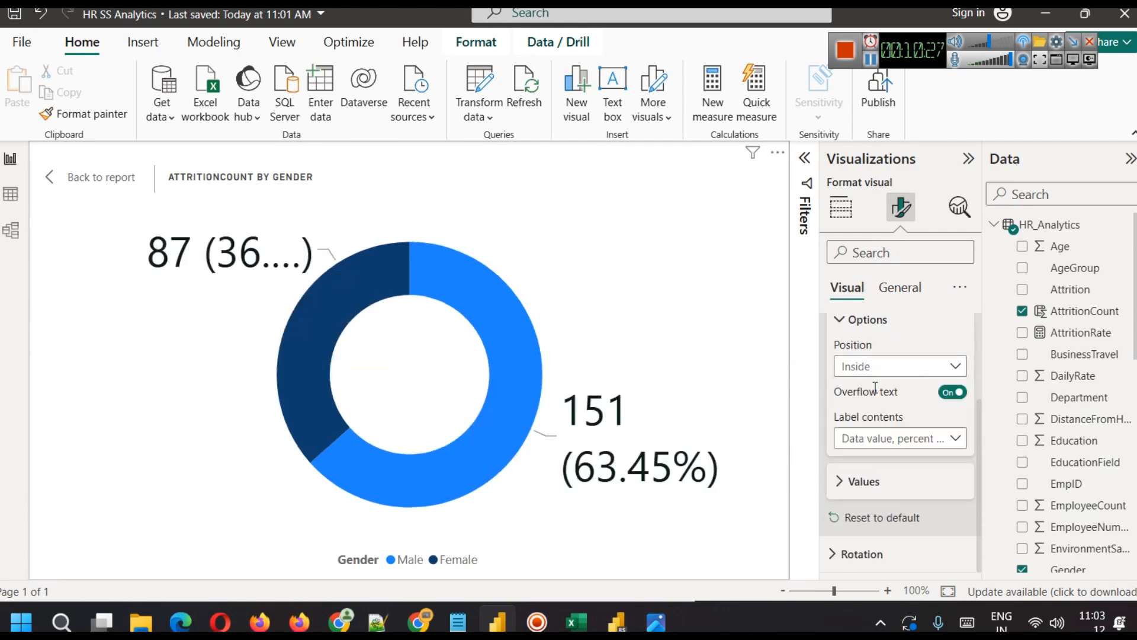
# Step: Set the donut chart's detail label values to font size 9 and colour them white
pyautogui.click(863, 481)
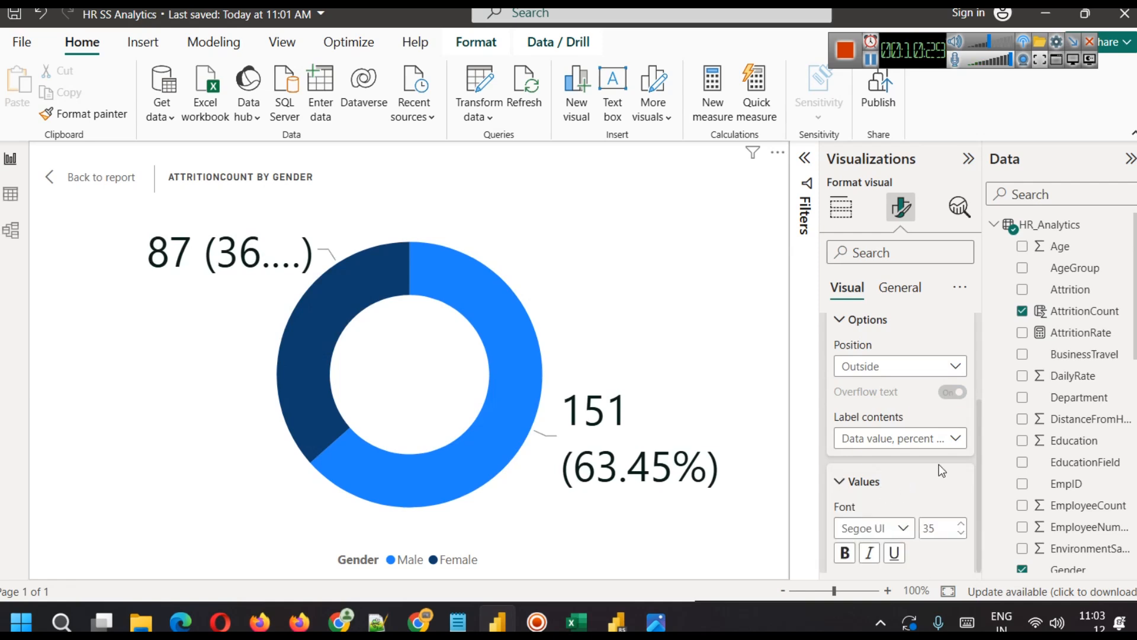
pyautogui.scroll(-2, 940, 464)
pyautogui.click(961, 444)
pyautogui.click(961, 444)
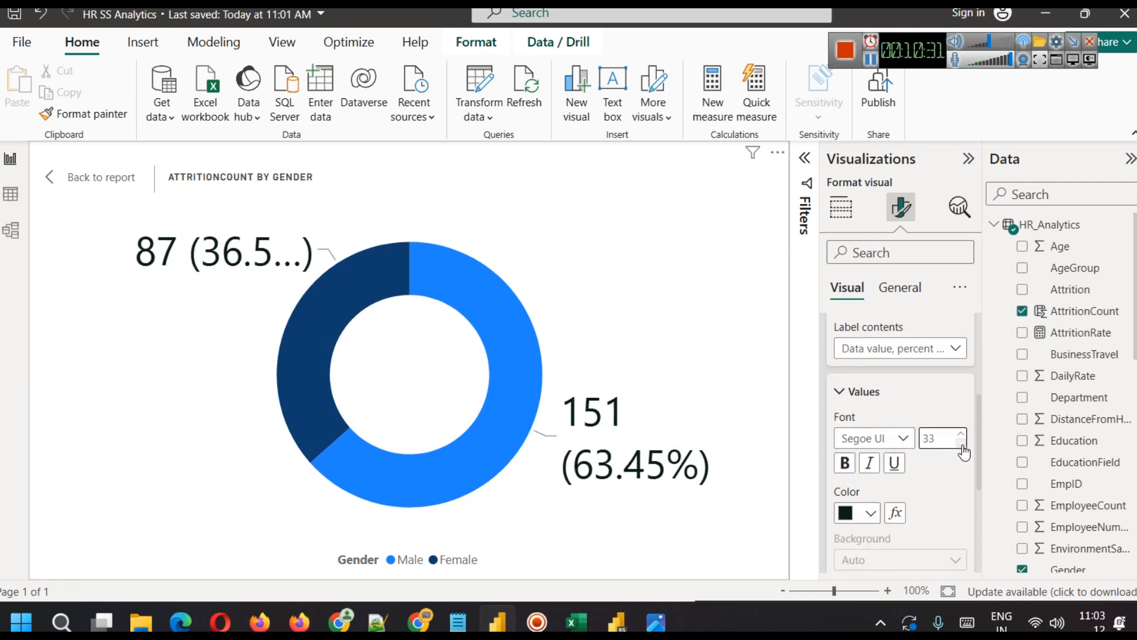
pyautogui.click(961, 443)
pyautogui.click(961, 443)
pyautogui.click(960, 443)
pyautogui.doubleClick(943, 438)
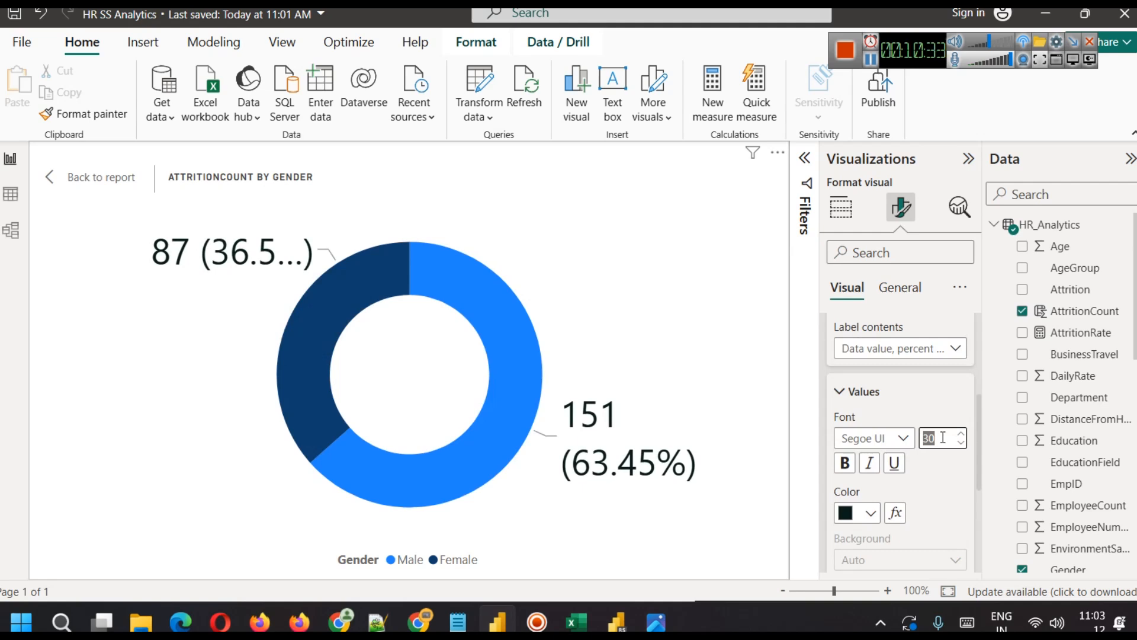
pyautogui.write('9')
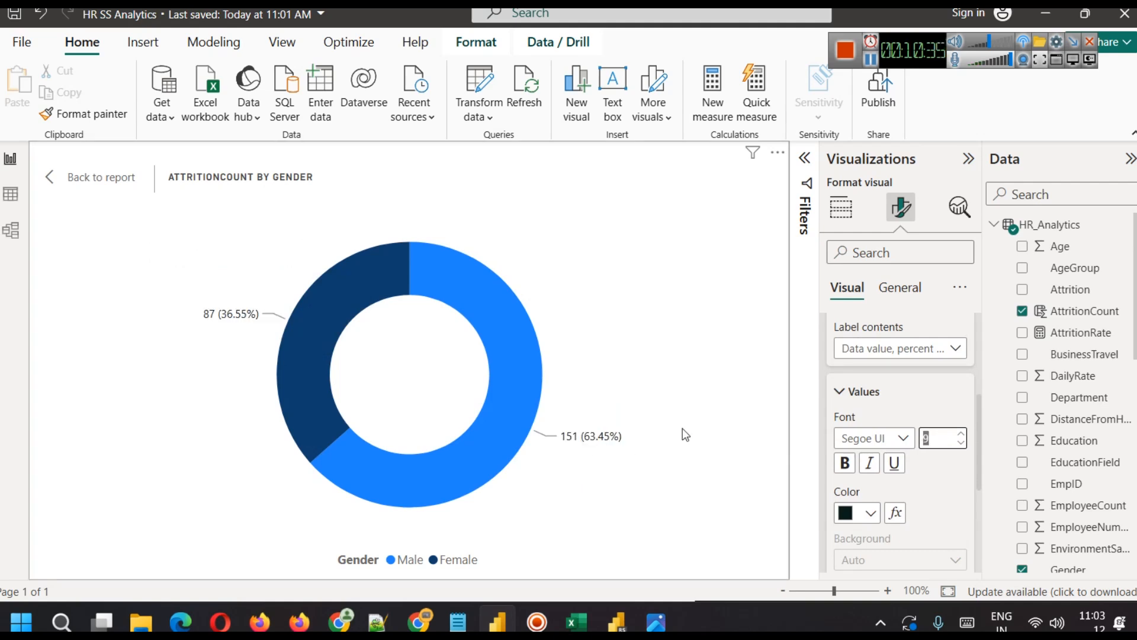
pyautogui.click(862, 514)
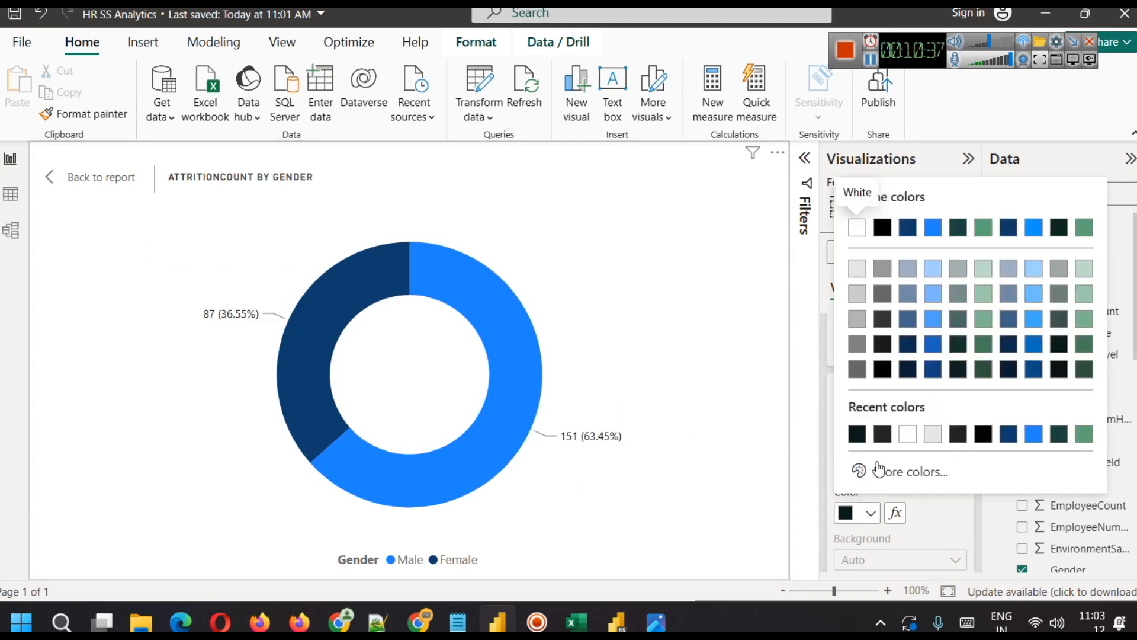
pyautogui.click(857, 228)
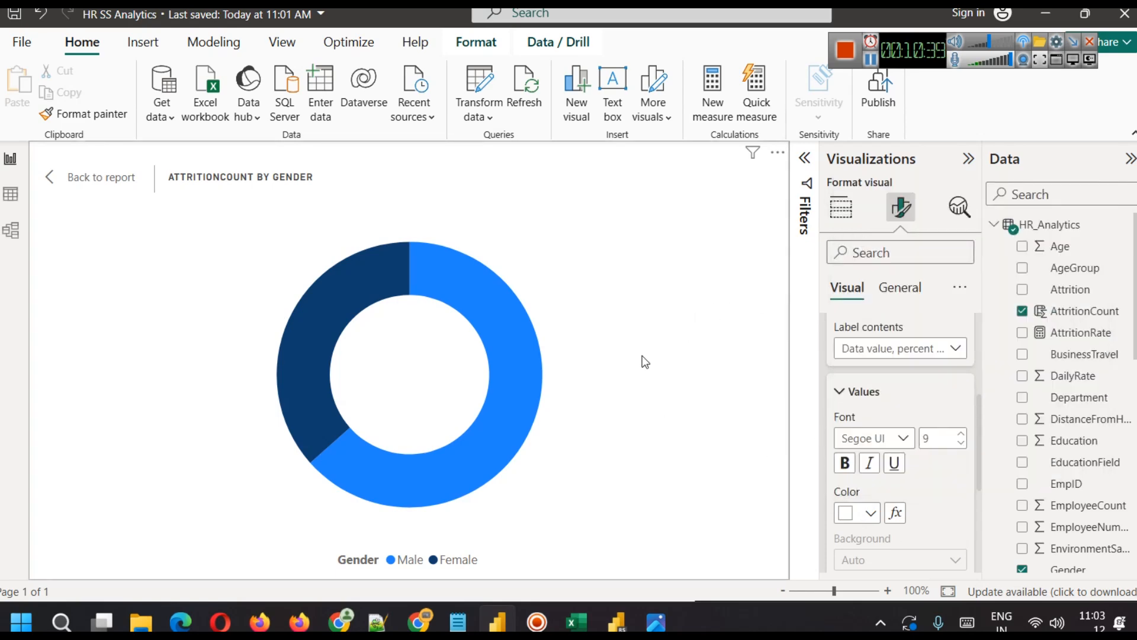
# Step: Return to the report page and make the donut chart's detail label values bold in the recently used near-black colour
pyautogui.click(71, 177)
pyautogui.click(580, 340)
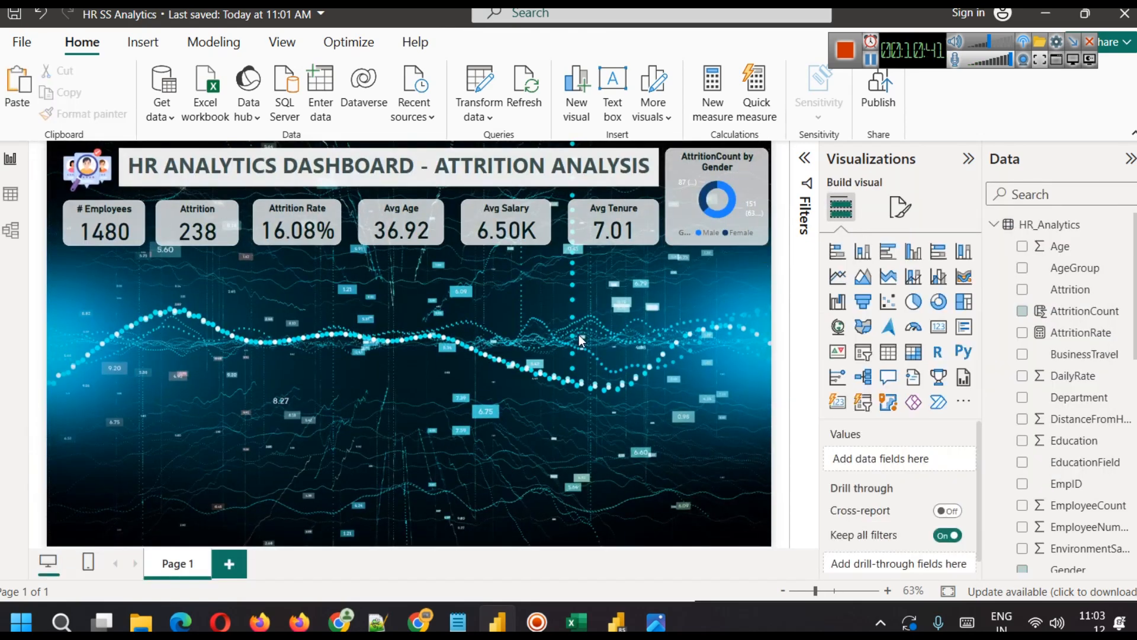
pyautogui.click(870, 59)
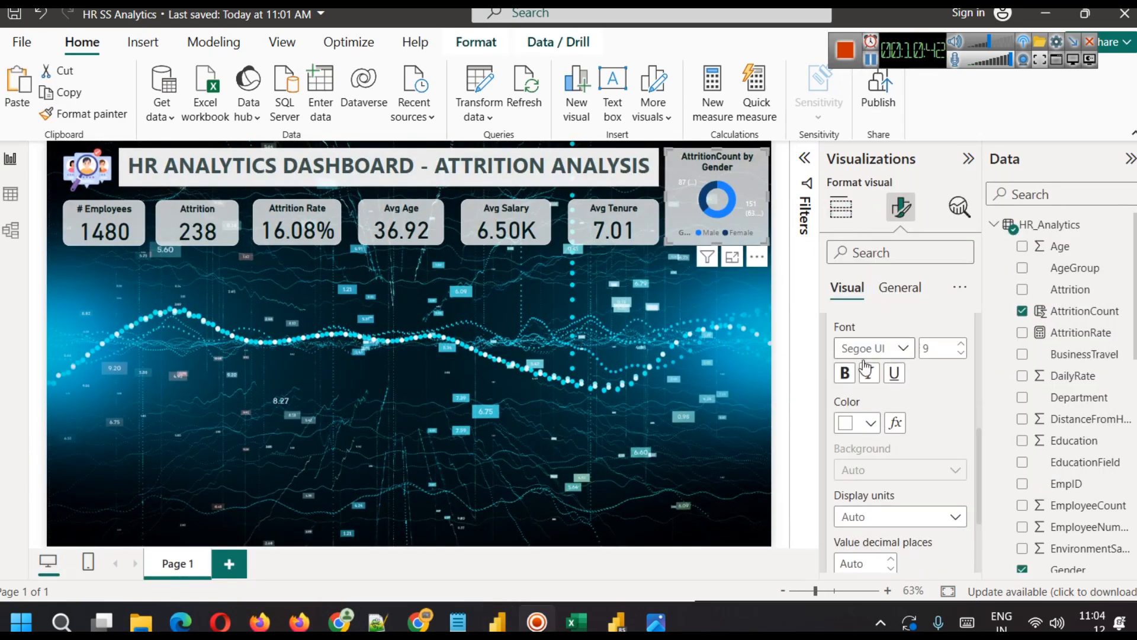
pyautogui.click(858, 424)
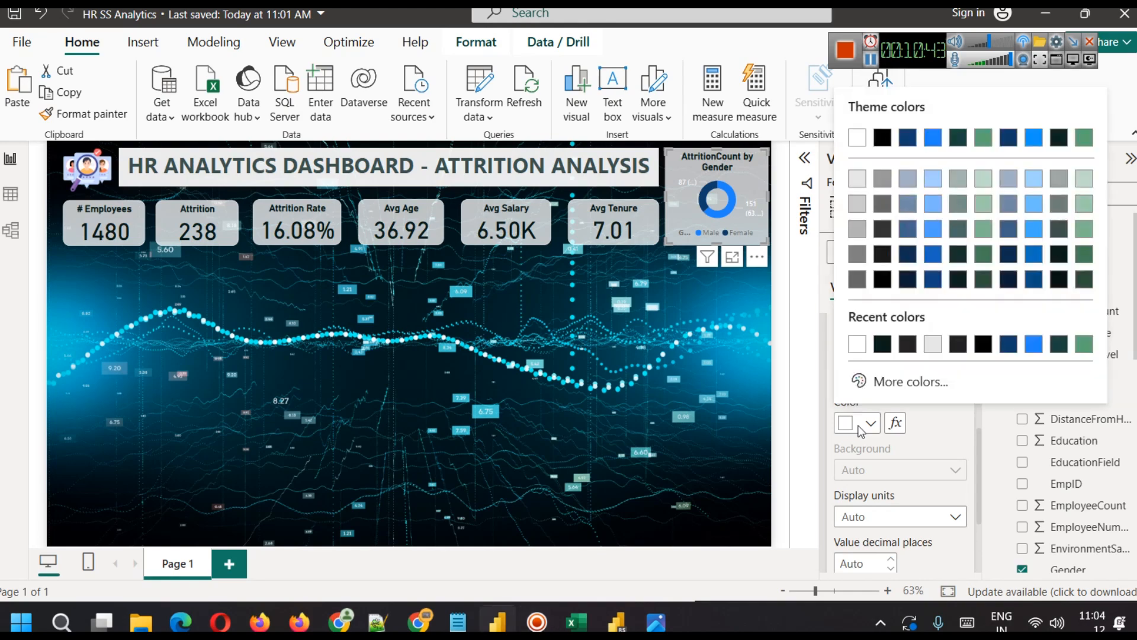
pyautogui.click(882, 349)
pyautogui.click(845, 378)
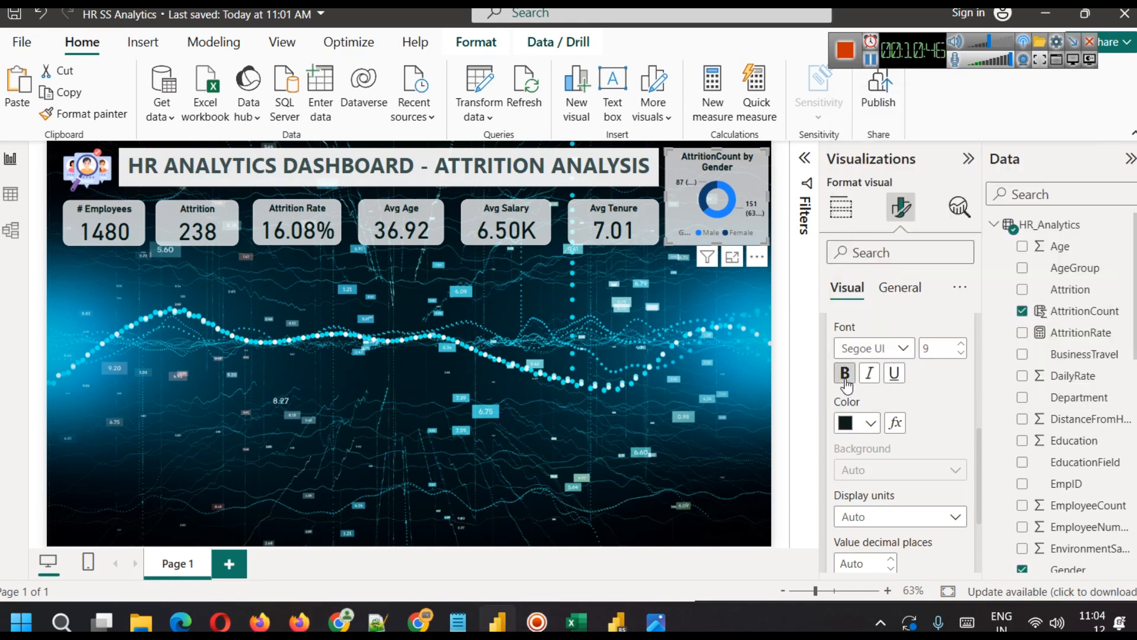
pyautogui.click(589, 376)
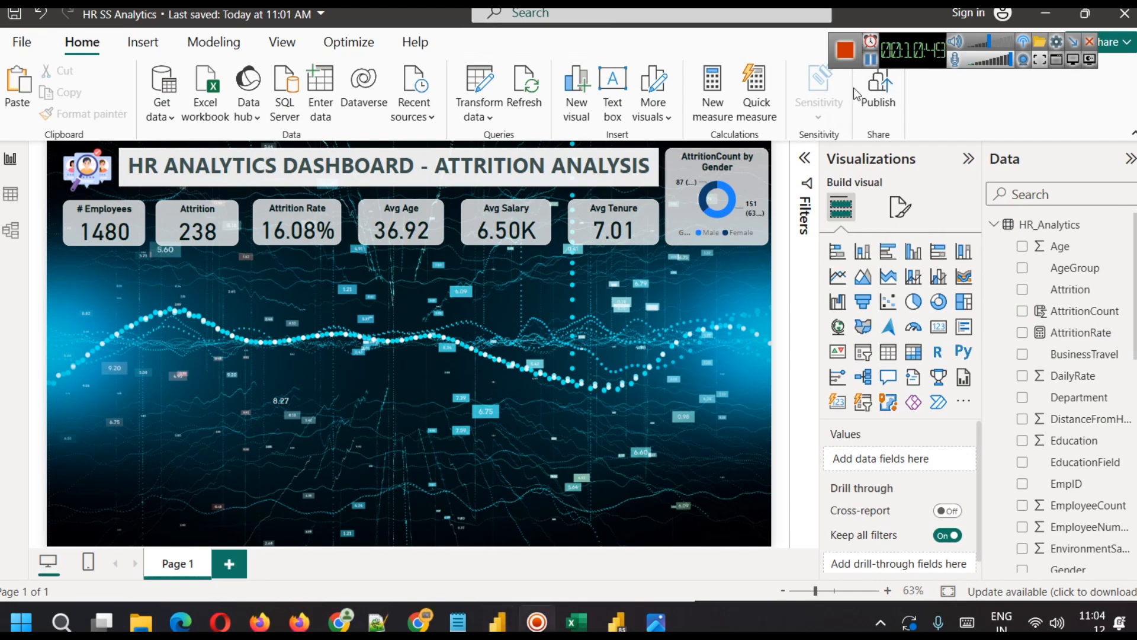
# Step: Set the gender donut chart's detail label contents to Data value
pyautogui.click(899, 207)
pyautogui.click(756, 164)
pyautogui.click(859, 401)
pyautogui.scroll(-2, 891, 471)
pyautogui.click(892, 438)
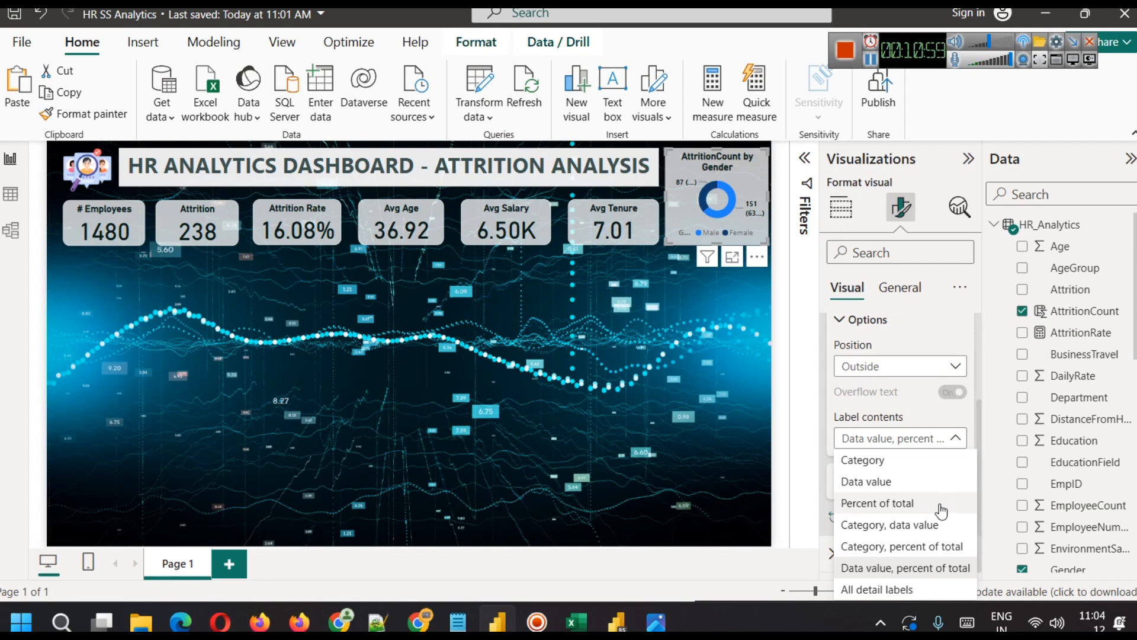
pyautogui.click(880, 482)
pyautogui.click(694, 337)
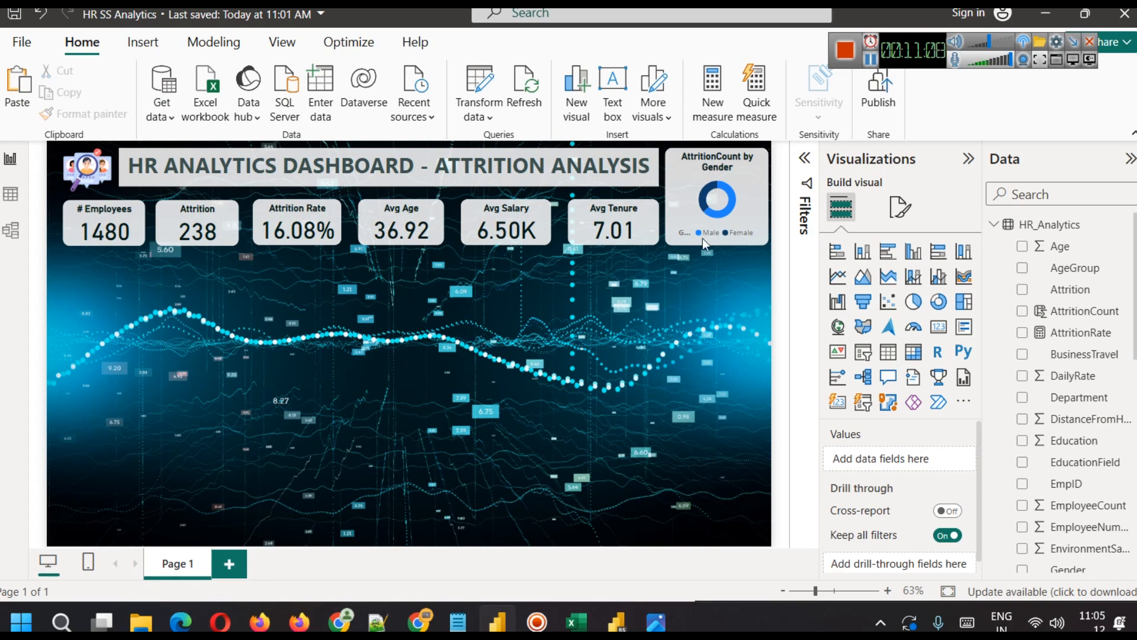
# Step: Review the general formatting settings of the # Employees card
pyautogui.click(137, 231)
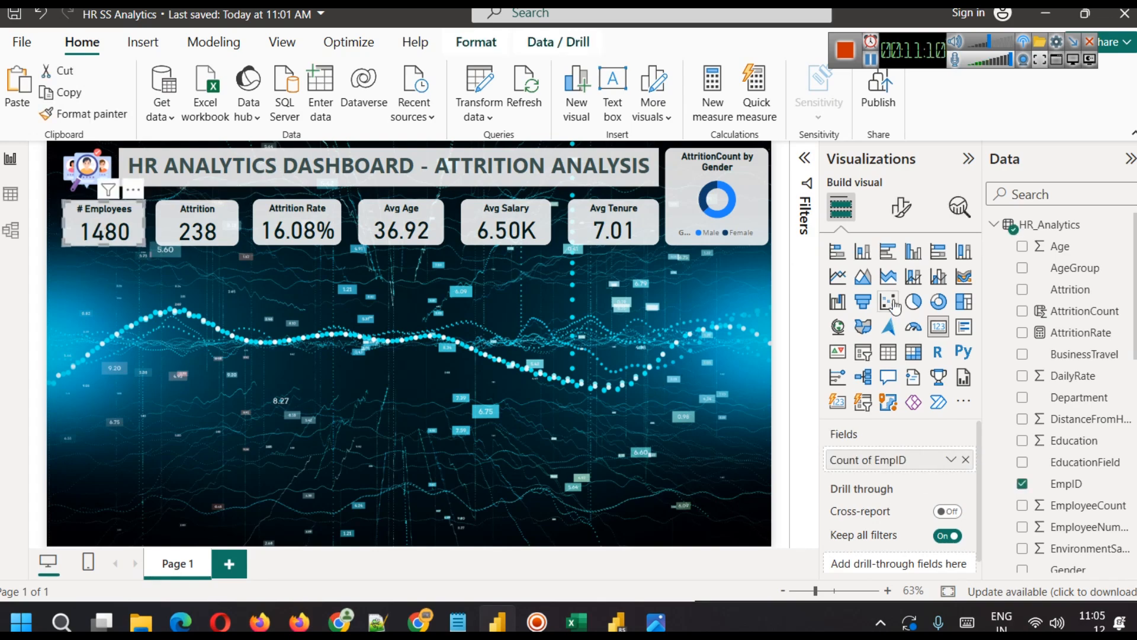
pyautogui.click(901, 207)
pyautogui.click(900, 287)
pyautogui.click(893, 413)
pyautogui.scroll(-2, 860, 487)
pyautogui.click(357, 319)
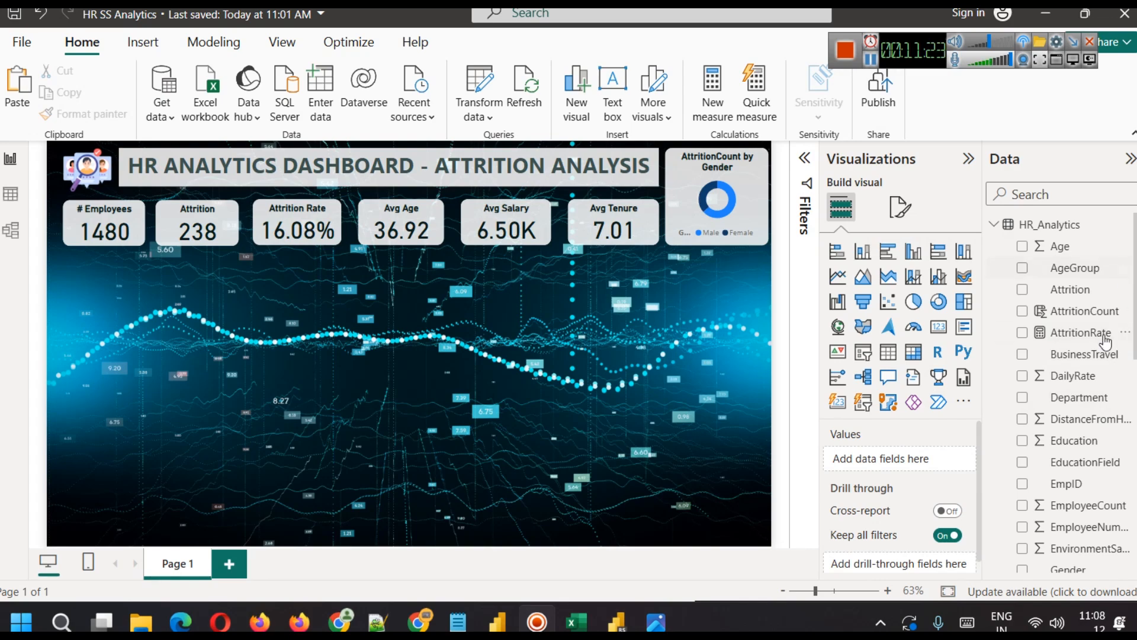
# Step: Examine the AttritionCount column's formula and the HR_Analytics table data
pyautogui.click(1079, 315)
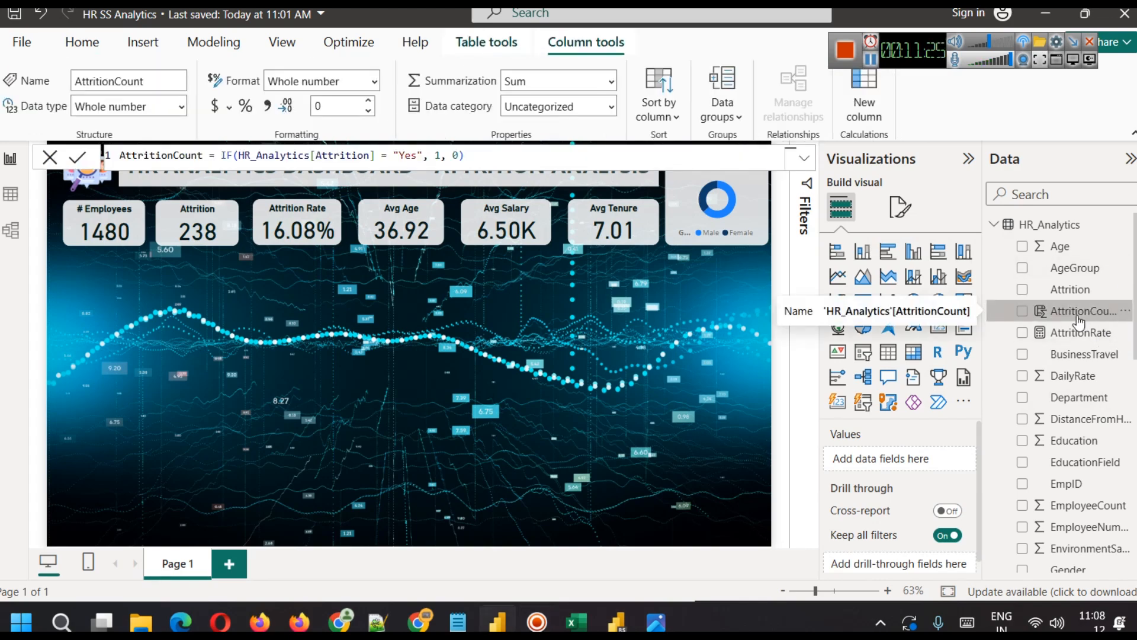
pyautogui.click(667, 379)
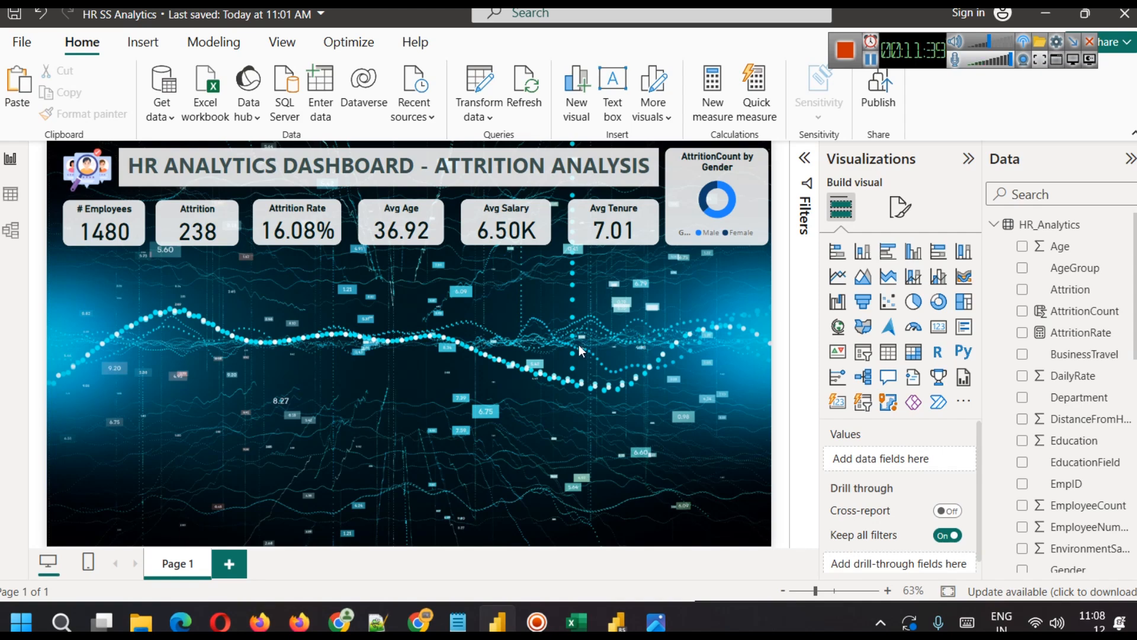
pyautogui.click(10, 194)
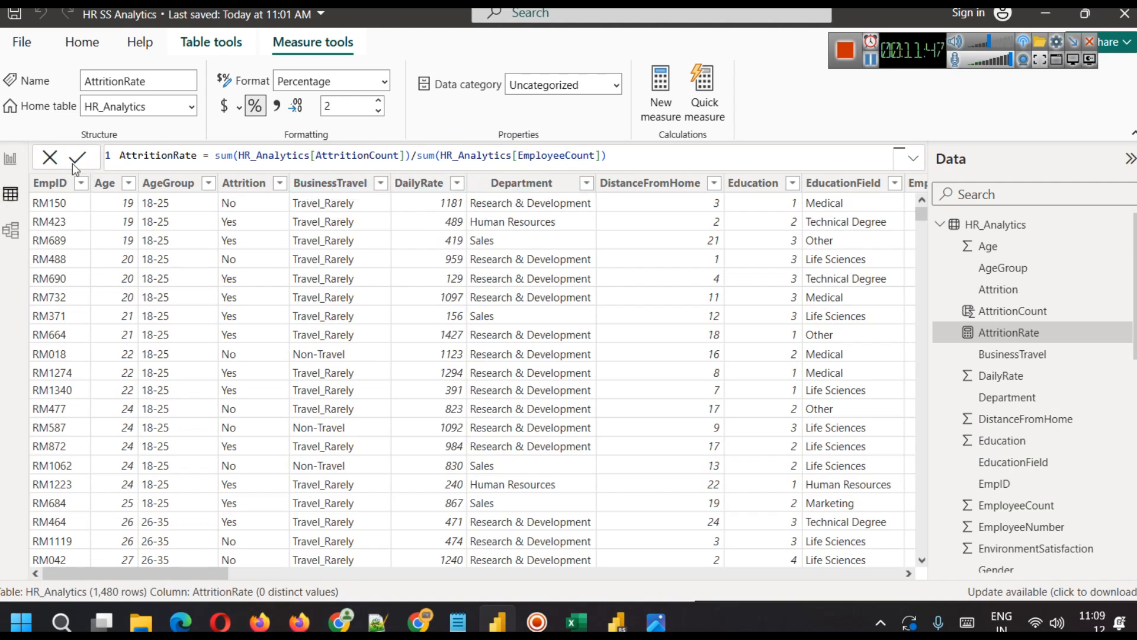
# Step: Return to the report view and review the fields used by the Attrition by Education donut chart
pyautogui.click(10, 159)
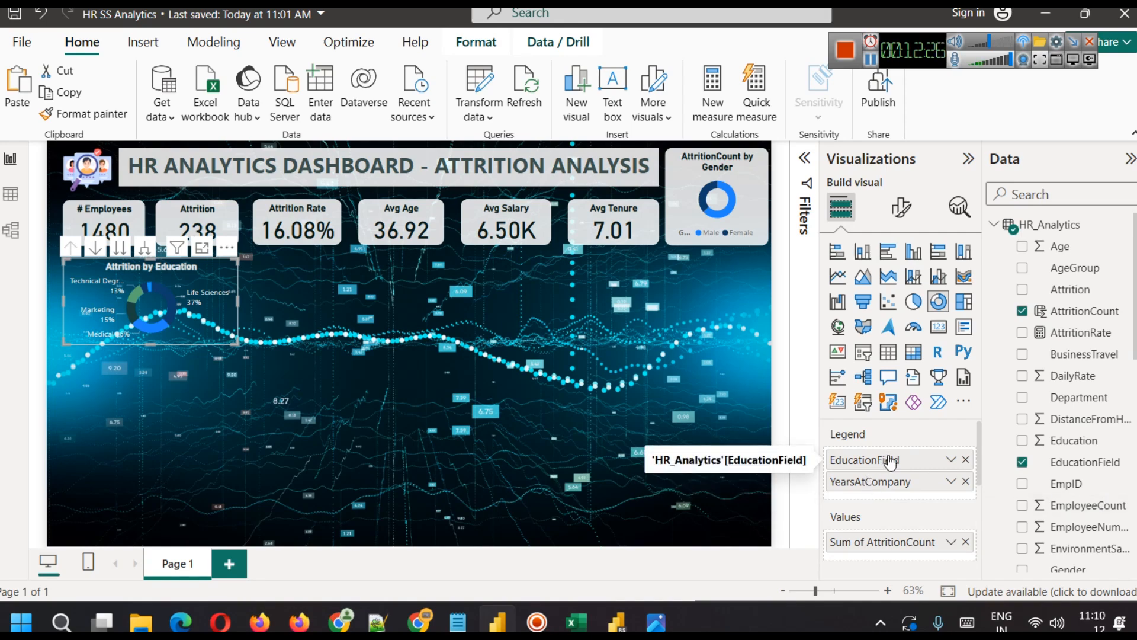
pyautogui.scroll(-2, 891, 462)
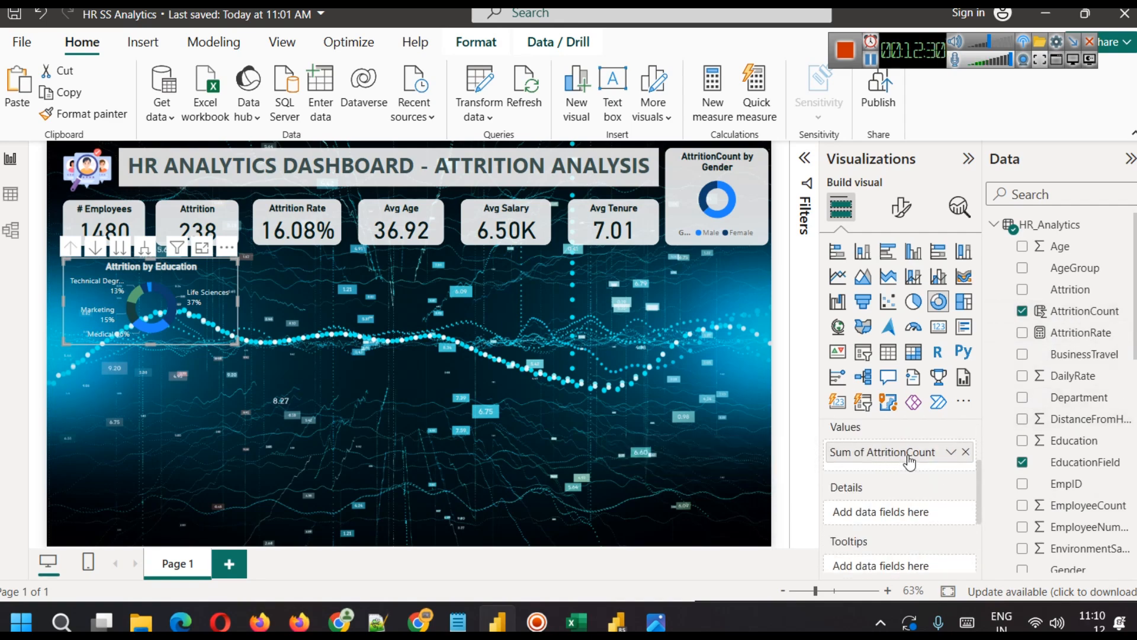
pyautogui.click(457, 359)
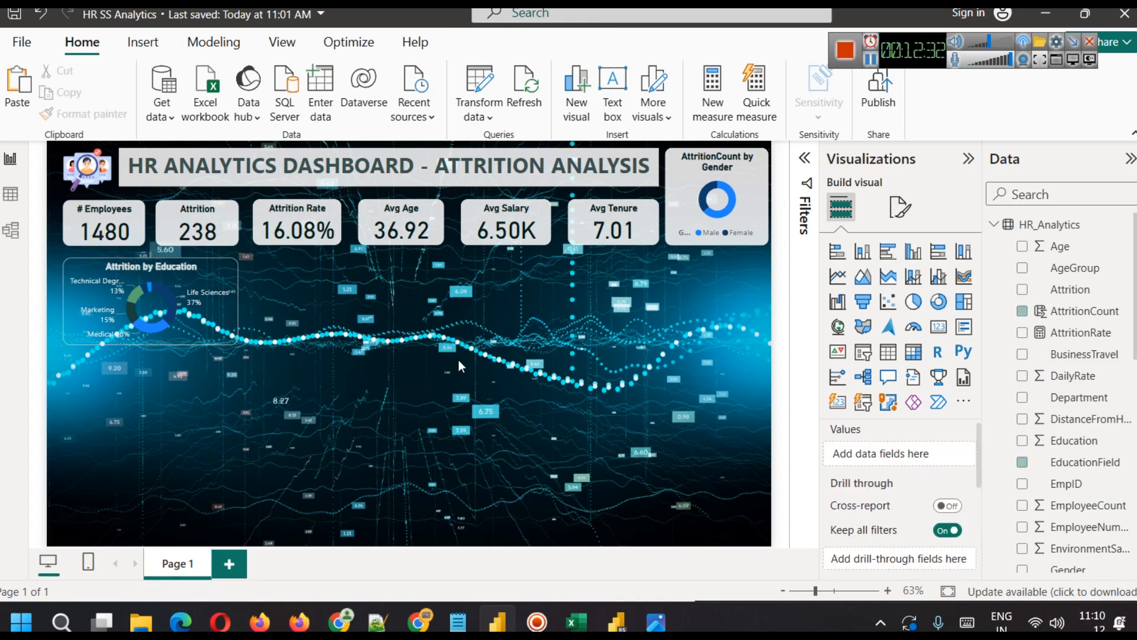
# Step: Build a trial pie chart of AttritionCount by EducationField below the education donut and delete it
pyautogui.click(913, 301)
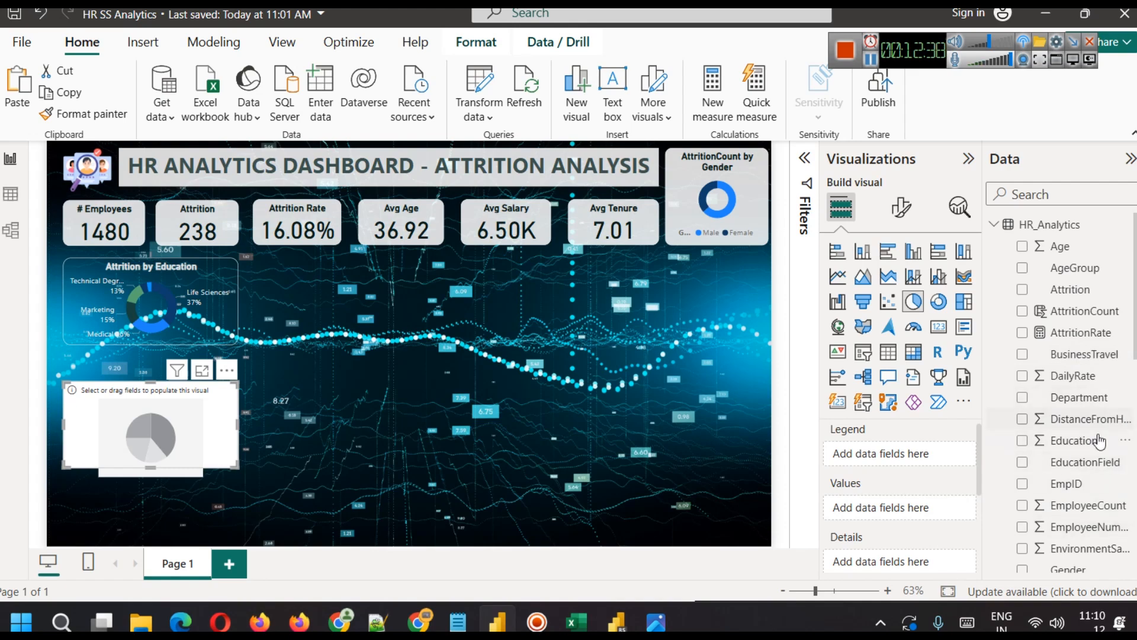
pyautogui.moveTo(1085, 462); pyautogui.dragTo(877, 454)
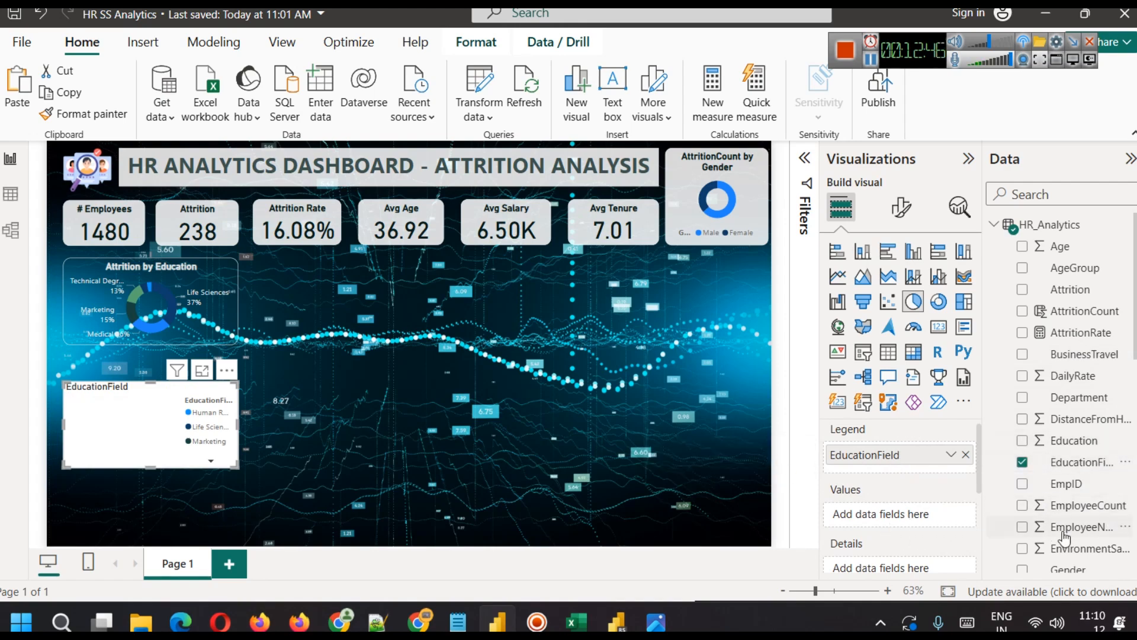
pyautogui.moveTo(1072, 311); pyautogui.dragTo(861, 512)
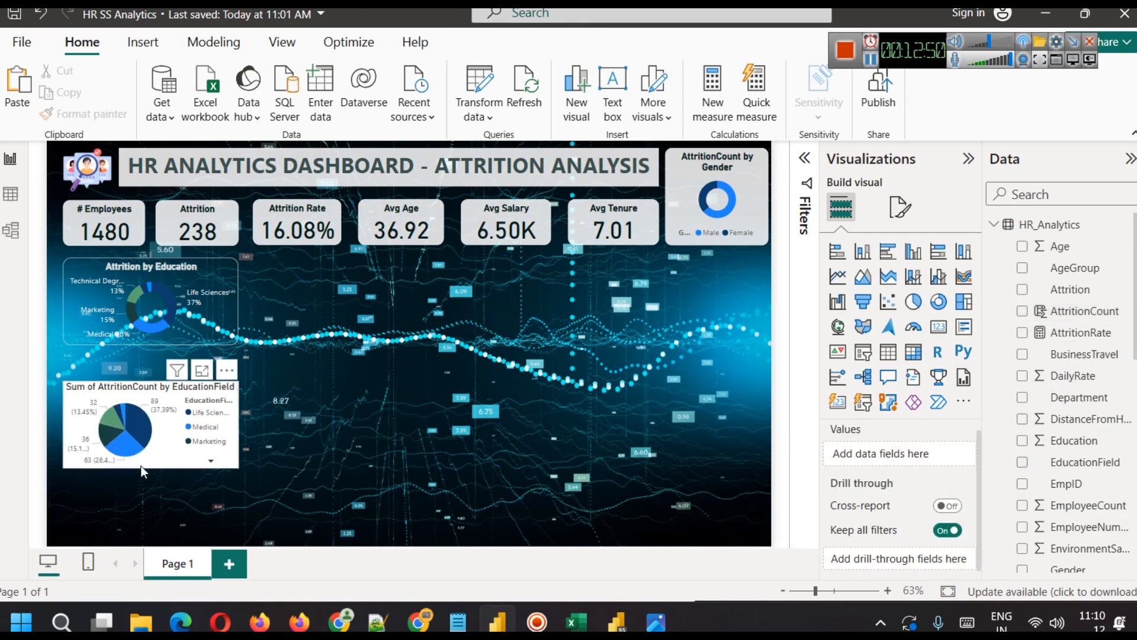
pyautogui.press('Delete')
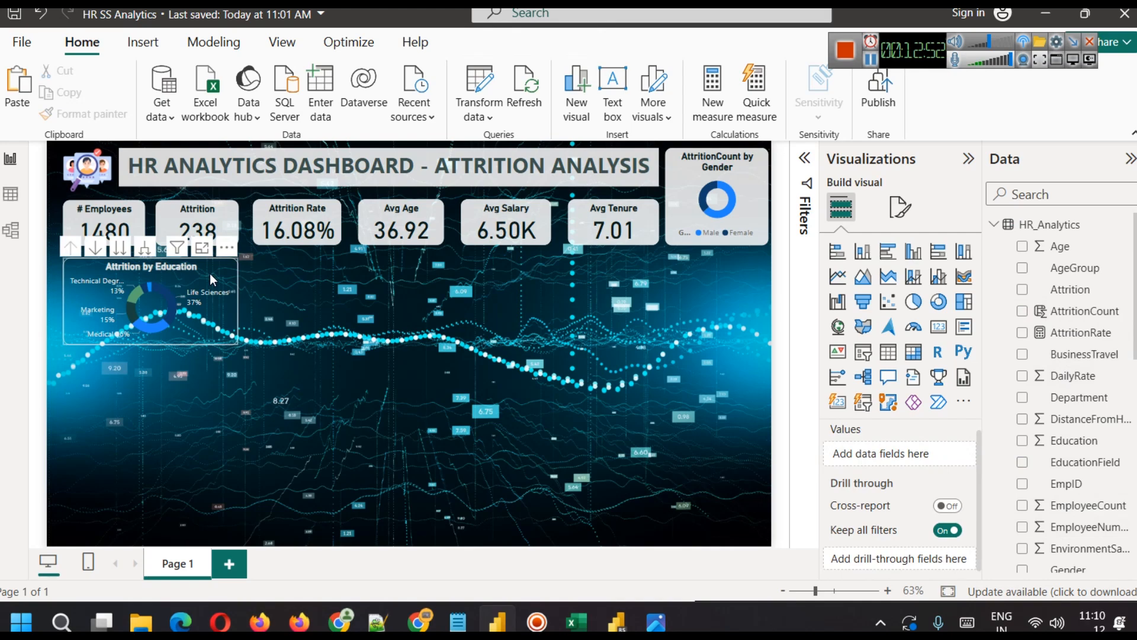
# Step: Copy the # Employees card's formatting onto the Attrition by Education donut chart, and undo it
pyautogui.click(209, 273)
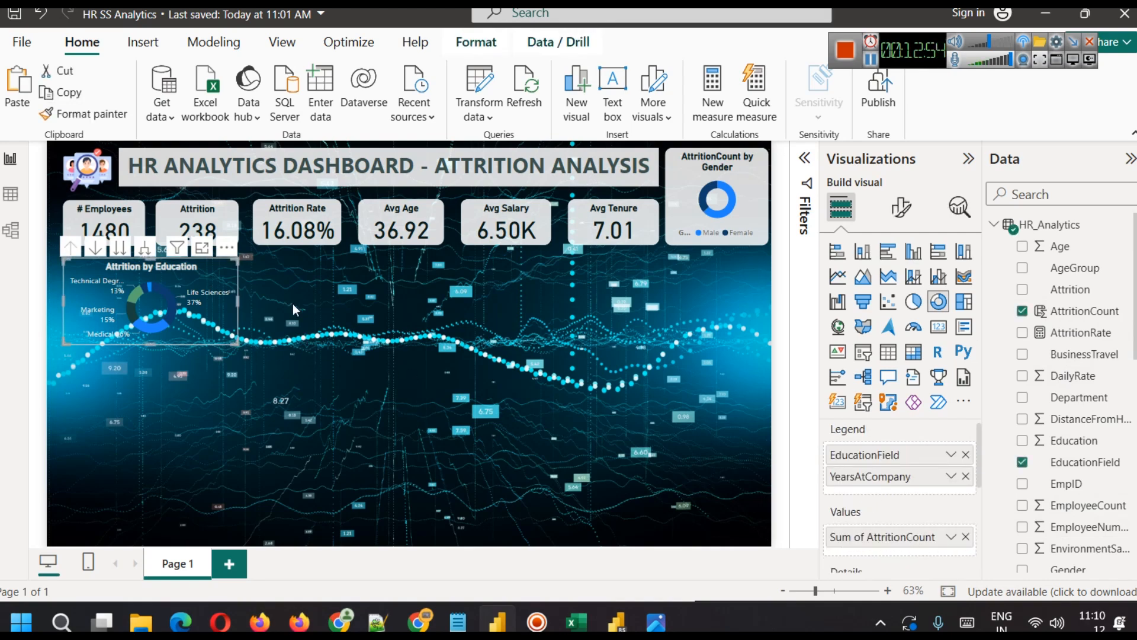
pyautogui.click(123, 219)
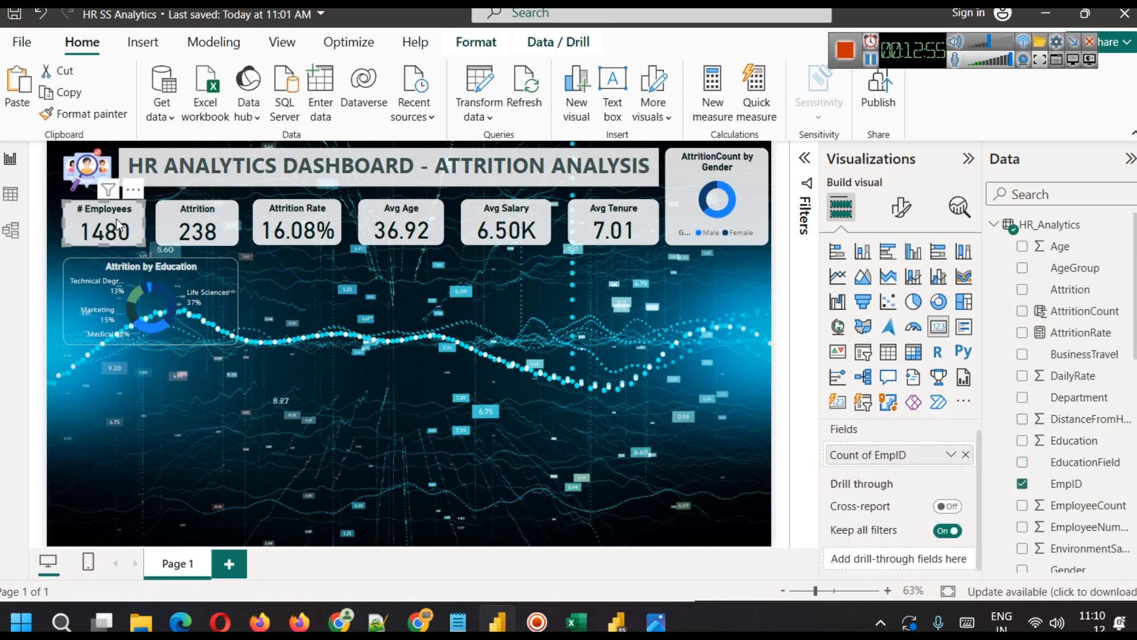
pyautogui.click(102, 121)
pyautogui.click(193, 268)
pyautogui.click(278, 343)
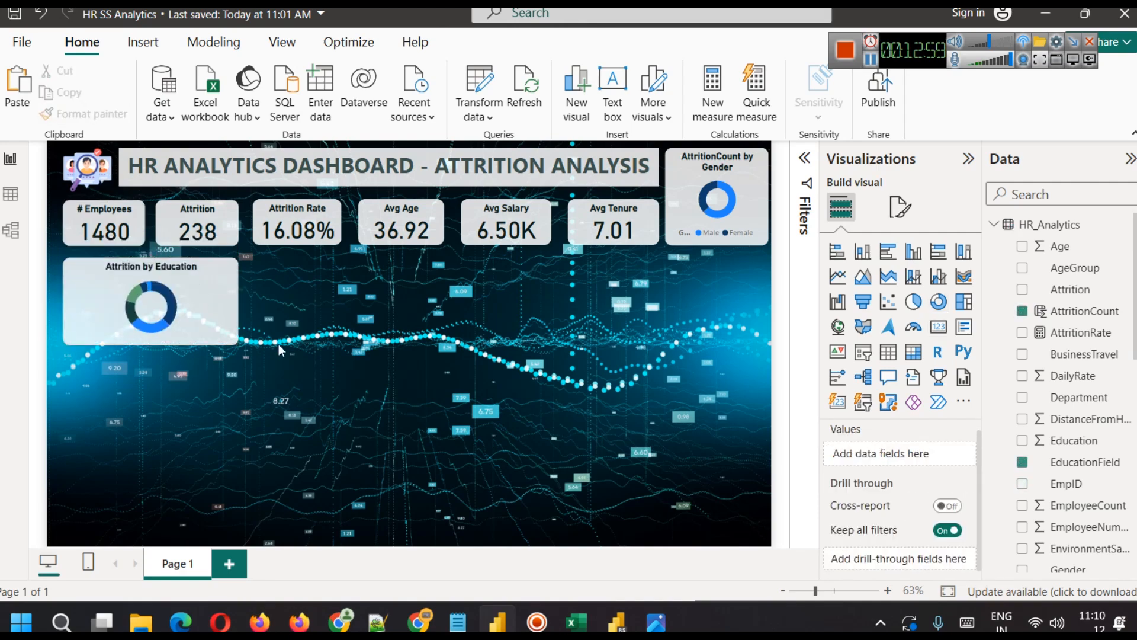
pyautogui.hotkey('ctrl', 'z')
# Step: Set the background transparency of the Attrition by Education donut chart to 15%
pyautogui.click(194, 275)
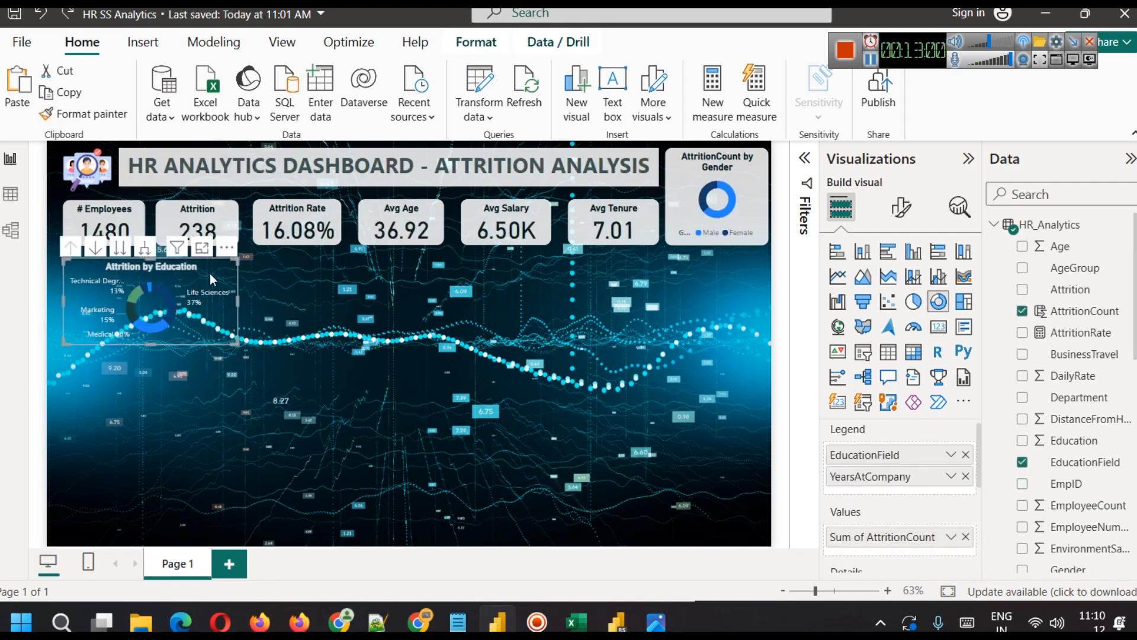
pyautogui.click(901, 207)
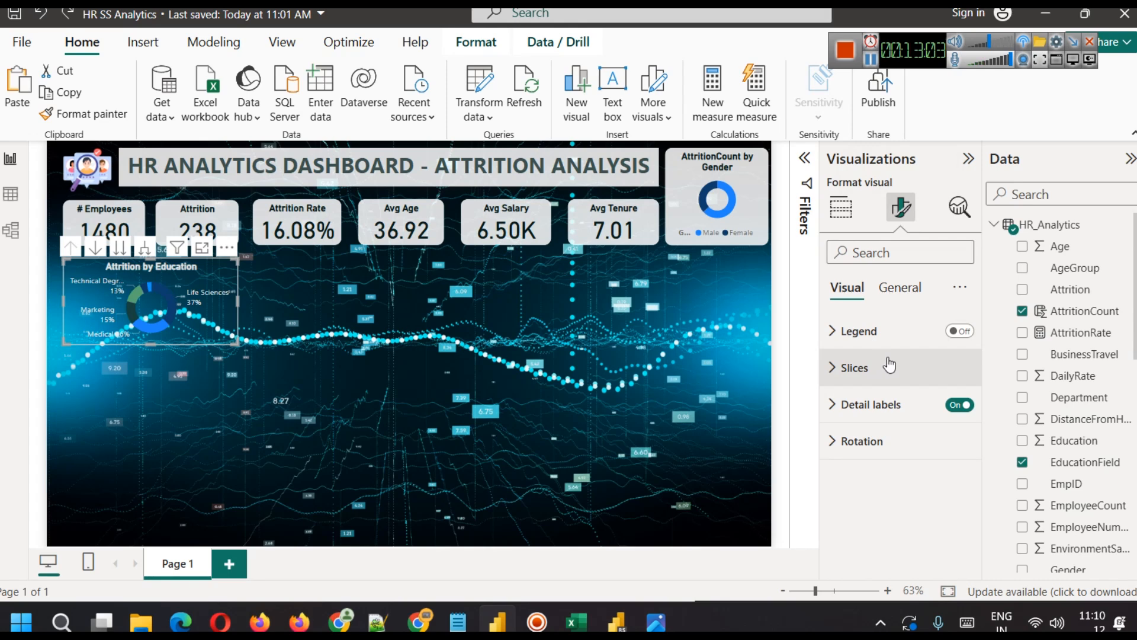
pyautogui.click(900, 287)
pyautogui.click(882, 407)
pyautogui.scroll(-3, 901, 494)
pyautogui.scroll(-1, 901, 493)
pyautogui.doubleClick(848, 366)
pyautogui.write('15')
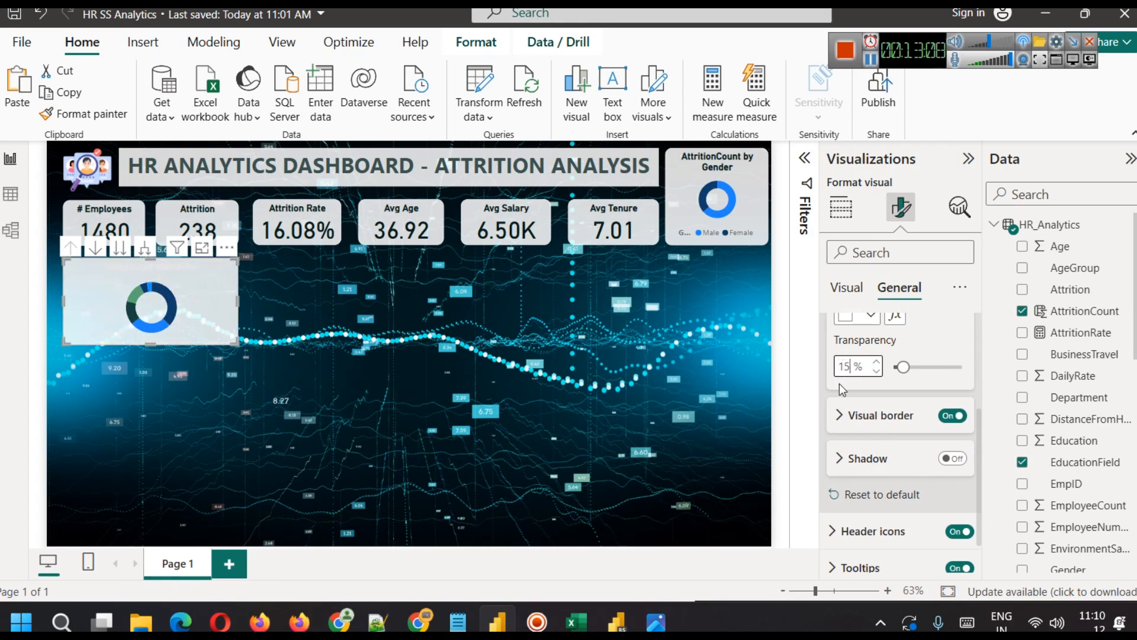
pyautogui.click(452, 354)
# Step: Change the title and detail label text of the Attrition by Education donut chart to a dark color
pyautogui.click(222, 308)
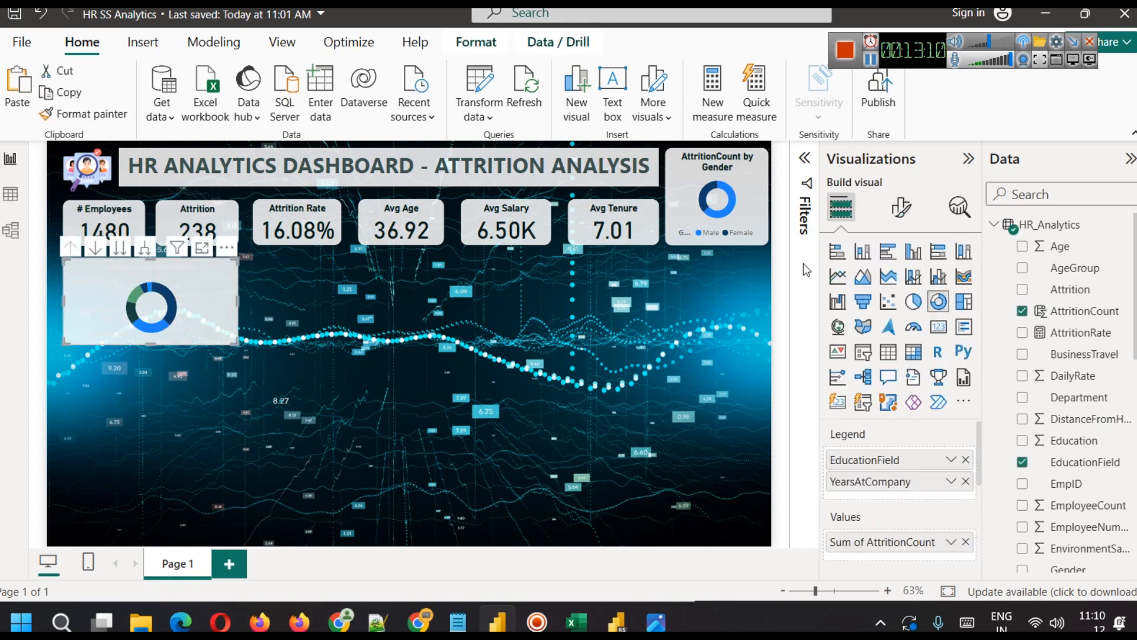
pyautogui.click(901, 207)
pyautogui.click(906, 290)
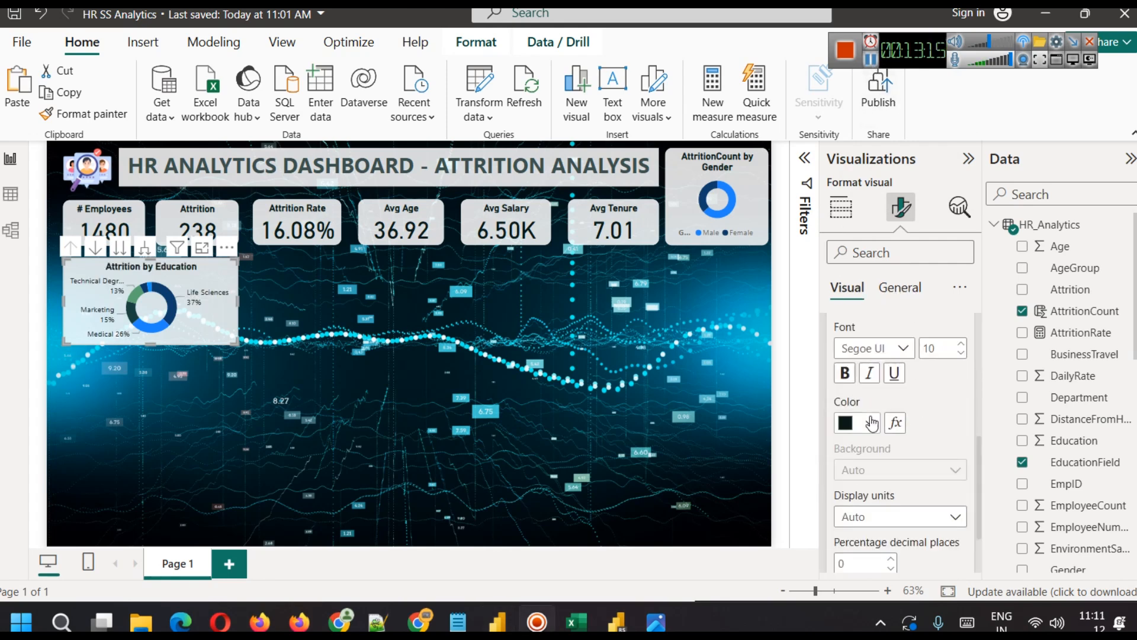
# Step: Review the detail label and general formatting settings of the Attrition by Education donut chart
pyautogui.scroll(2, 897, 416)
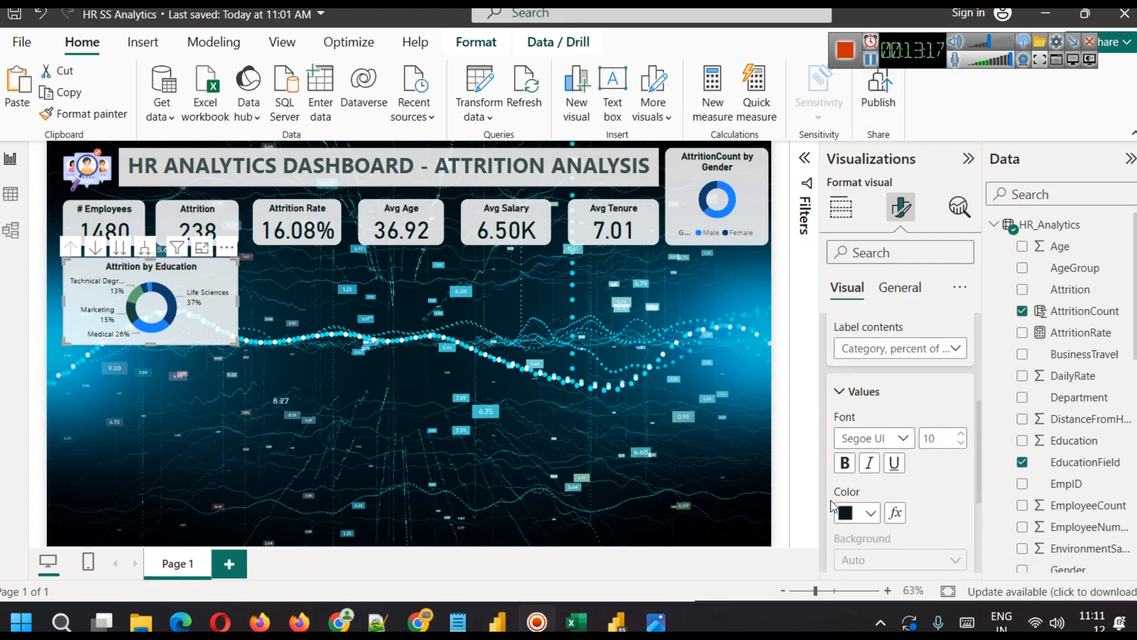
pyautogui.scroll(5, 870, 517)
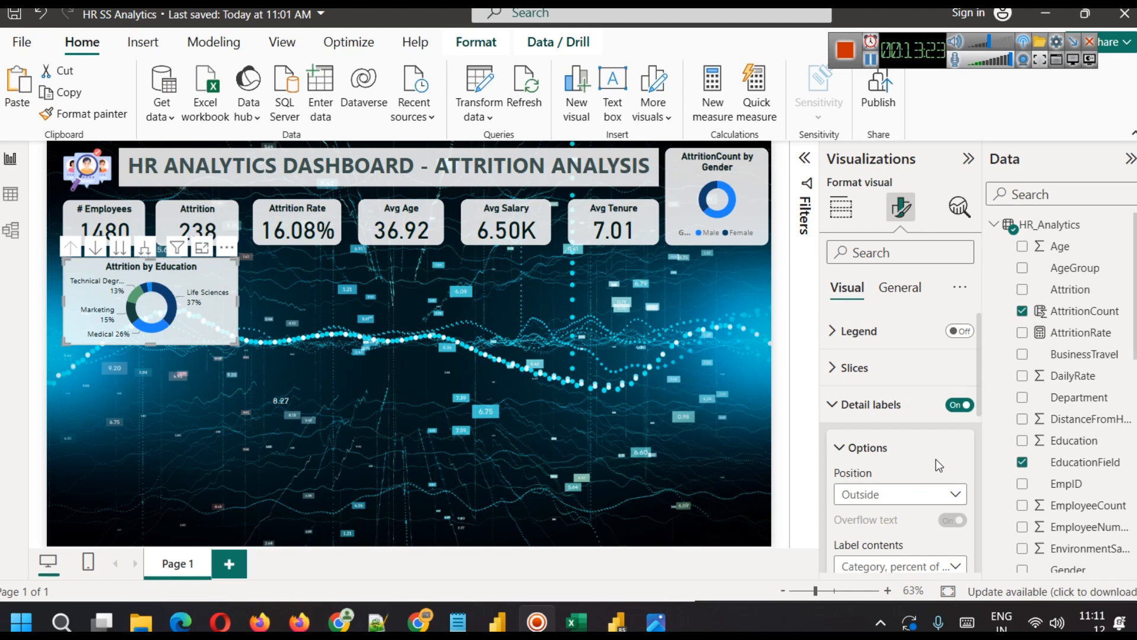
pyautogui.scroll(-3, 922, 446)
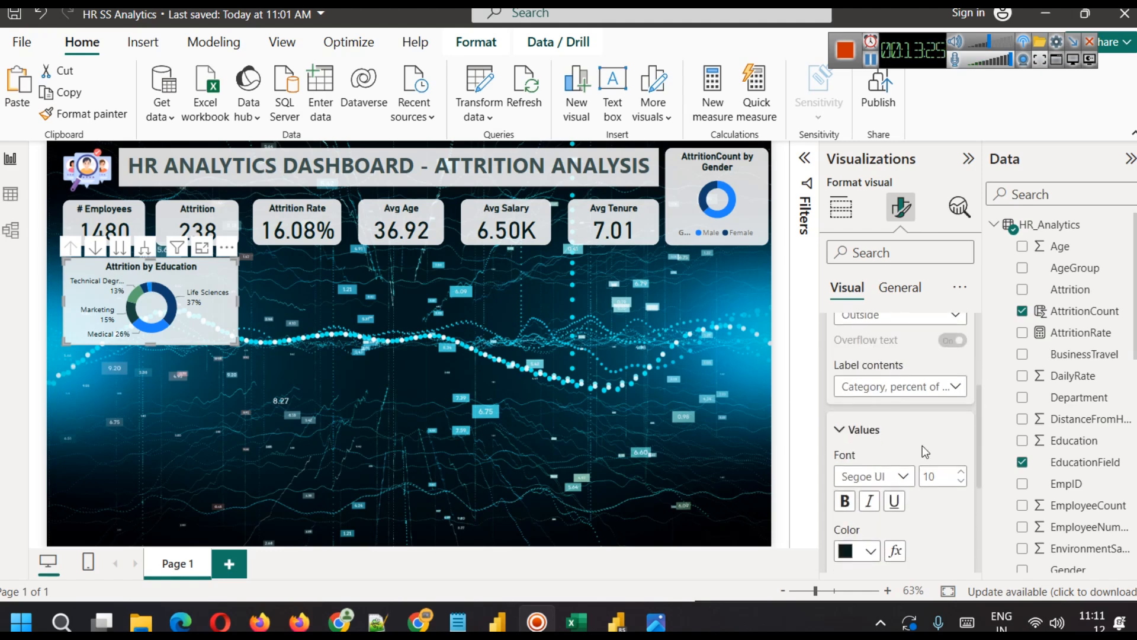
pyautogui.scroll(3, 922, 445)
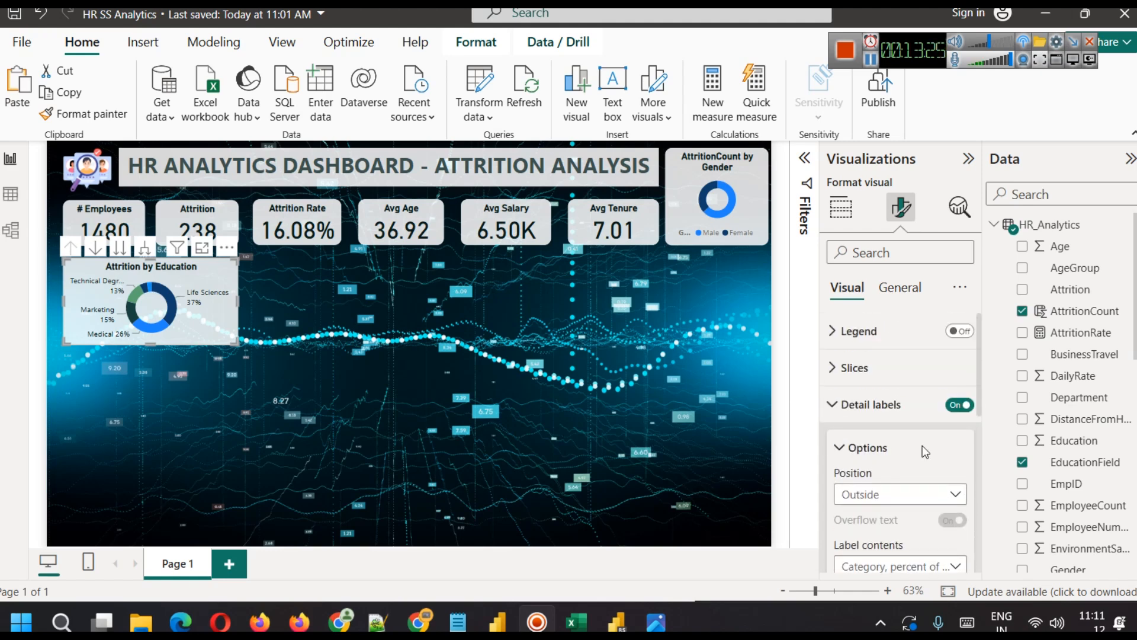
pyautogui.click(907, 290)
pyautogui.click(896, 370)
pyautogui.scroll(-2, 893, 467)
pyautogui.click(345, 386)
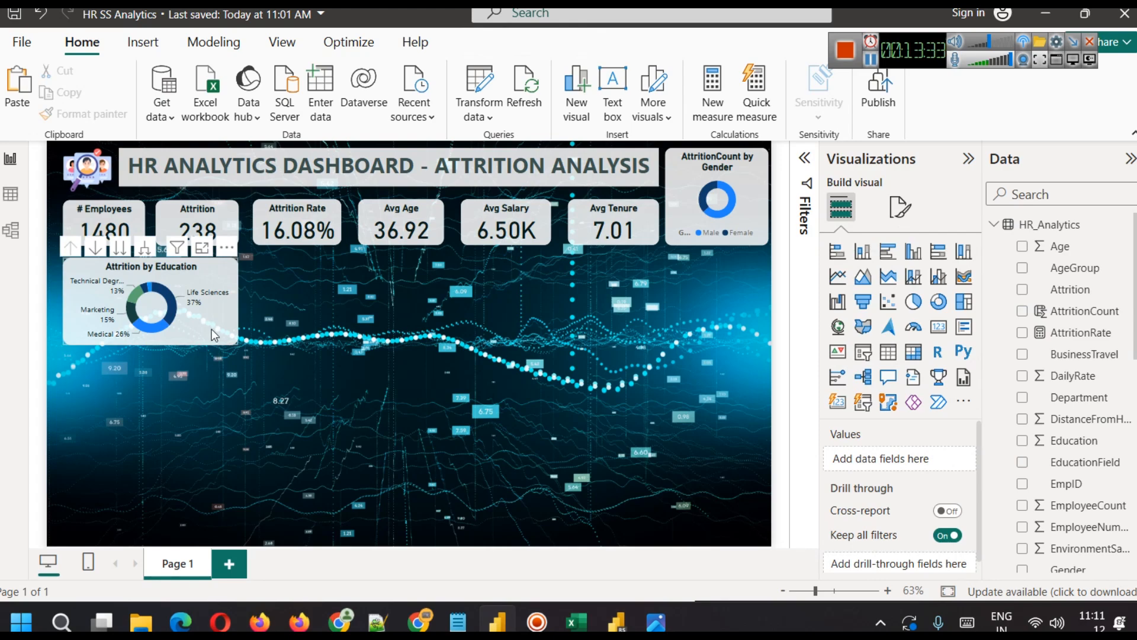
# Step: Examine the Attrition by Education donut's slices and their tooltips in focus mode, and return to the report
pyautogui.click(201, 248)
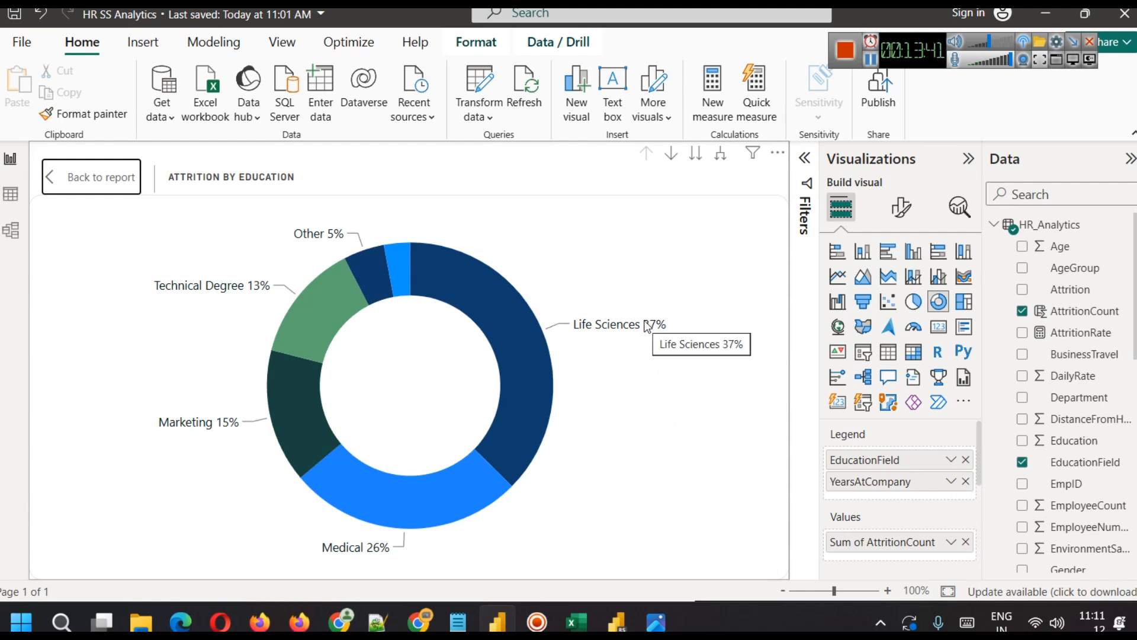
pyautogui.moveTo(503, 334)
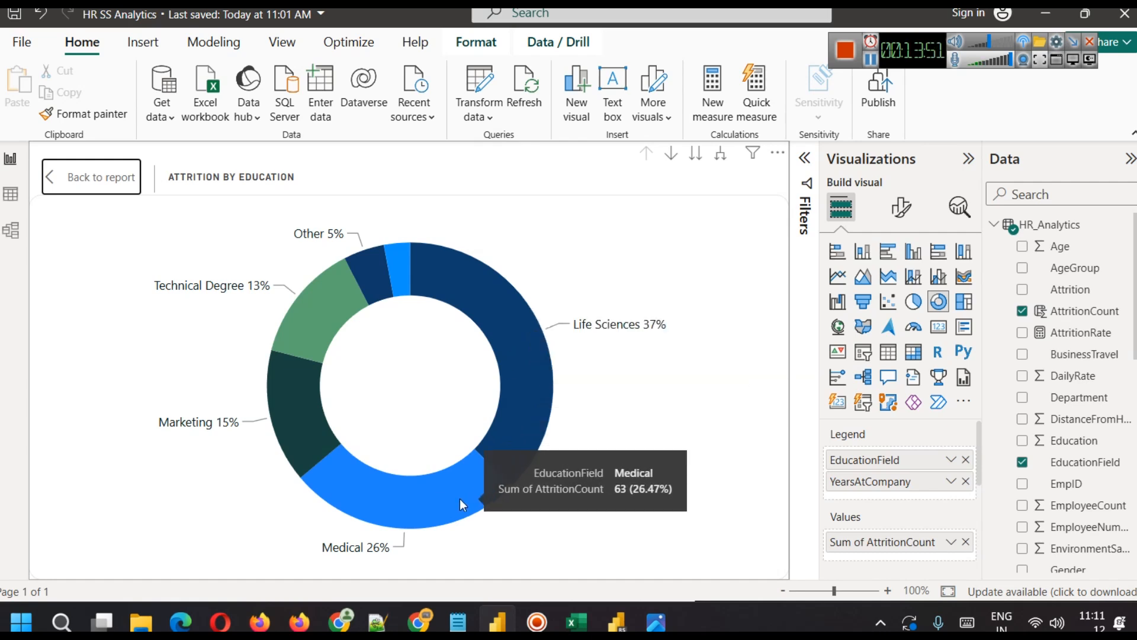
pyautogui.moveTo(286, 428)
pyautogui.moveTo(297, 326)
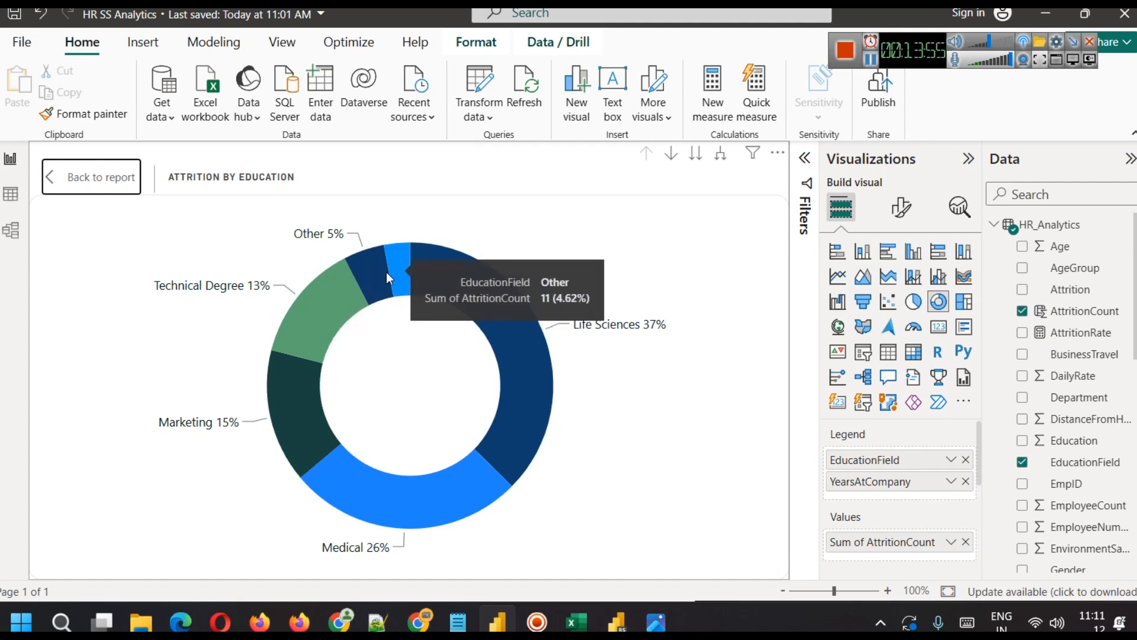
pyautogui.moveTo(401, 262)
pyautogui.click(82, 180)
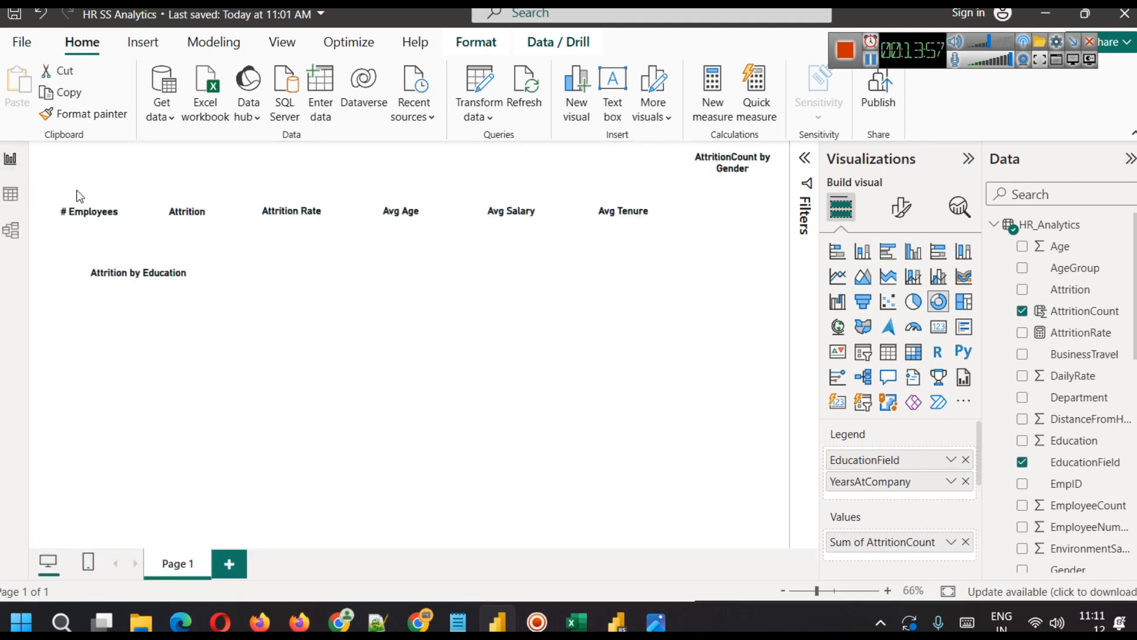
pyautogui.click(371, 371)
pyautogui.moveTo(147, 286)
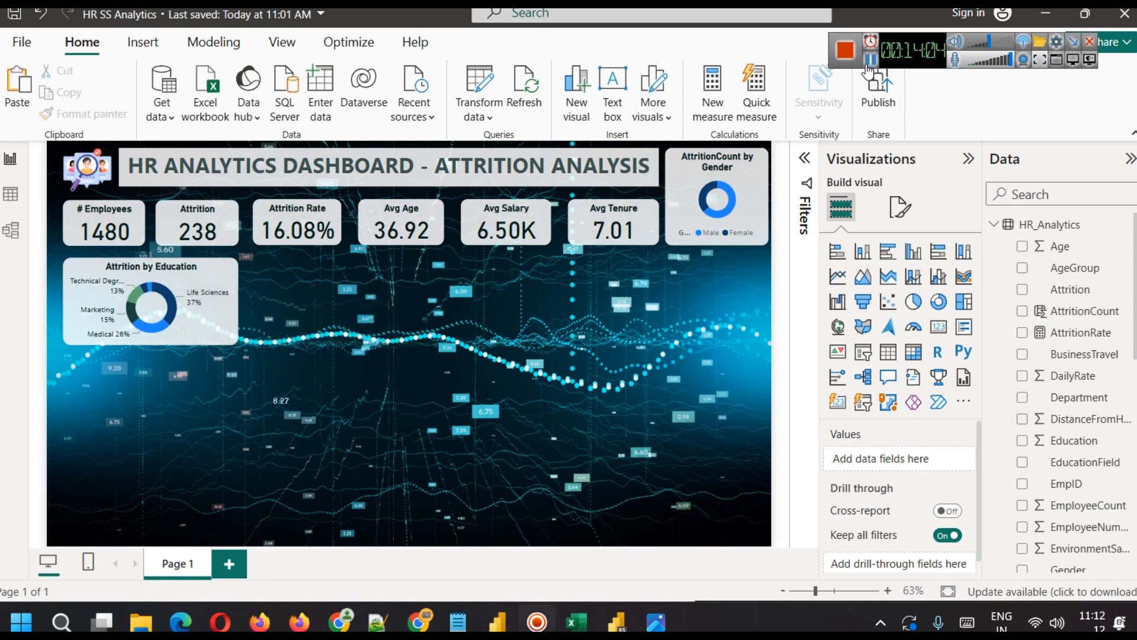
# Step: Examine the Age and AgeGroup columns in the HR_Analytics table data, and return to the report view
pyautogui.click(10, 194)
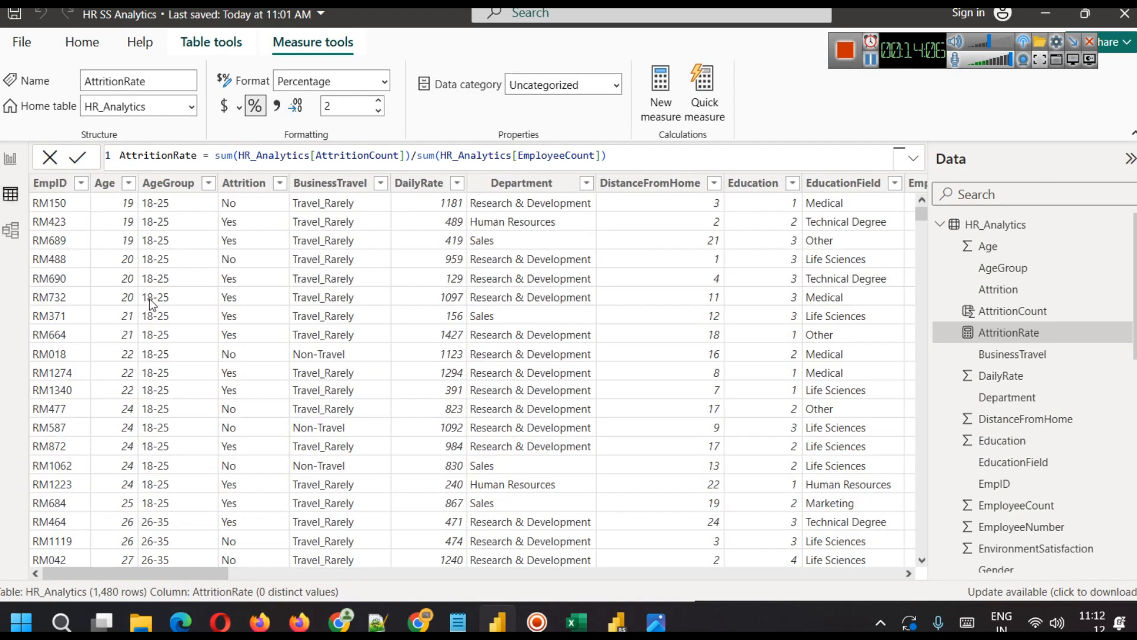
pyautogui.click(107, 182)
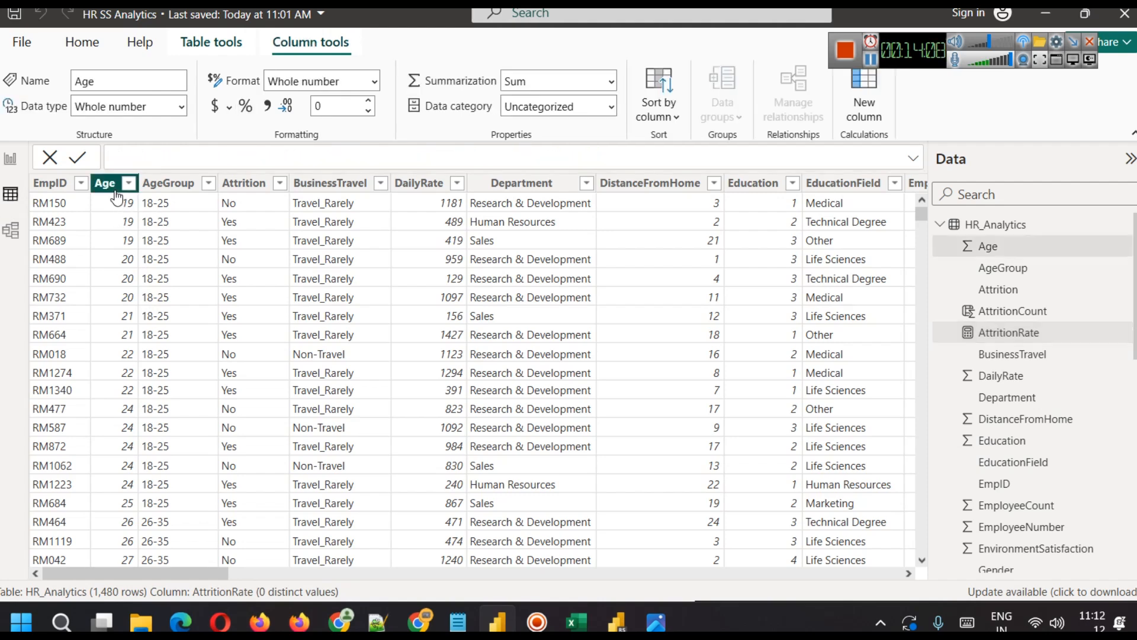
pyautogui.click(167, 185)
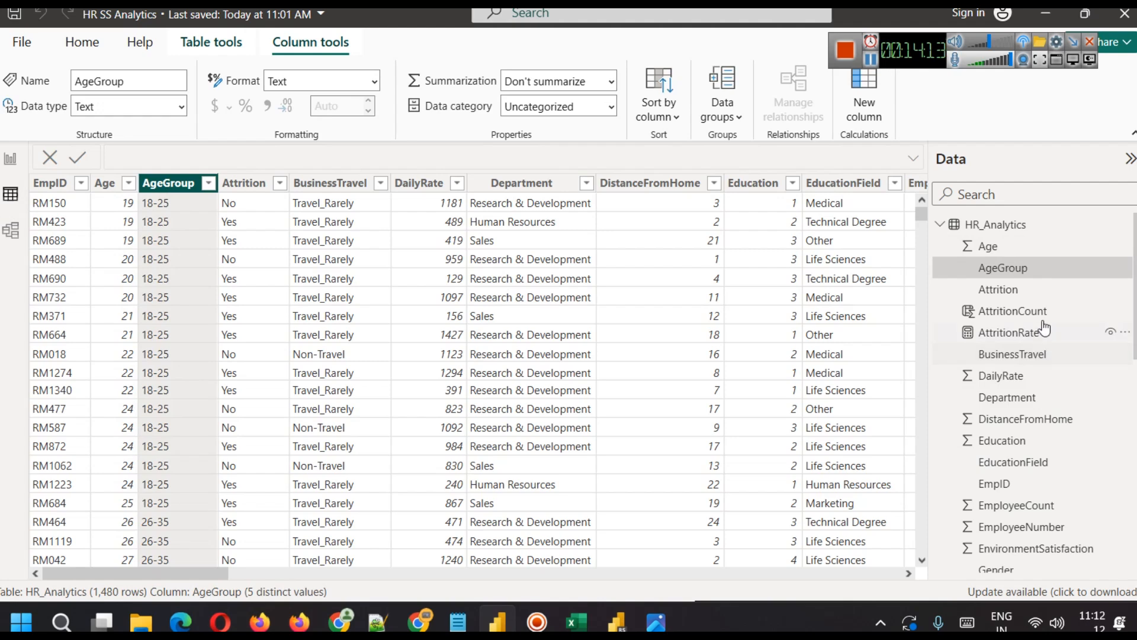
pyautogui.click(1124, 249)
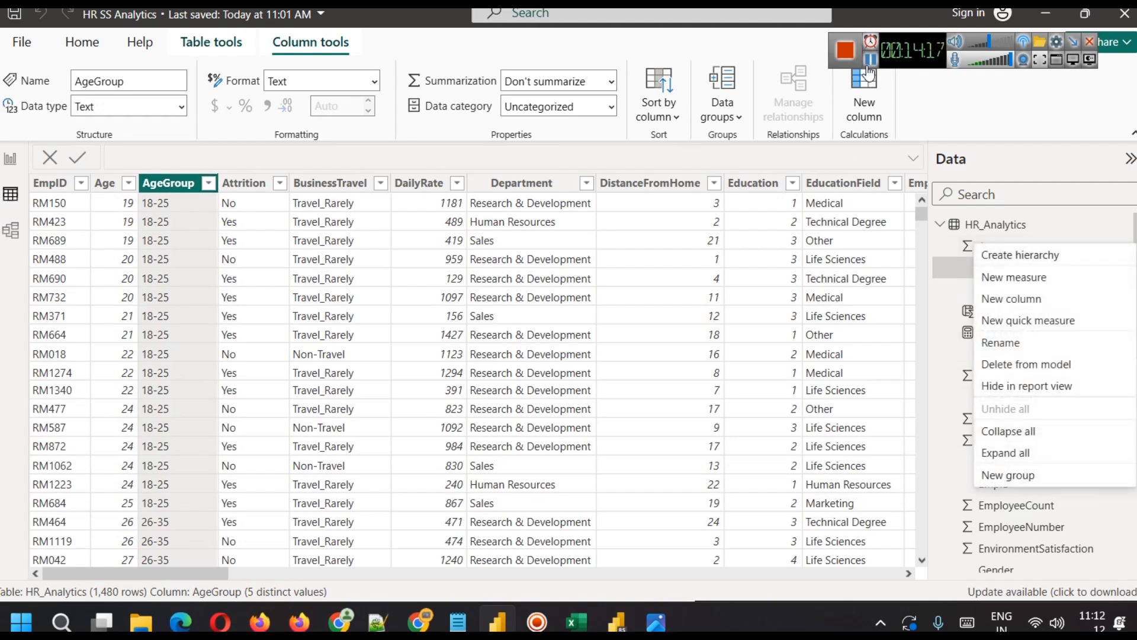
pyautogui.click(113, 183)
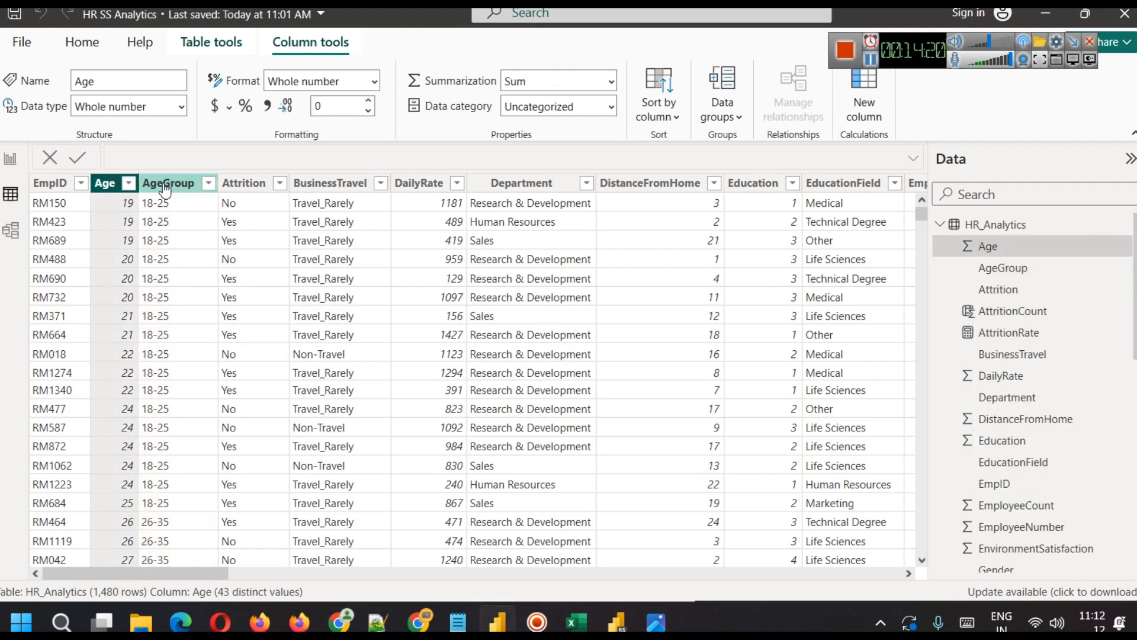
pyautogui.click(10, 159)
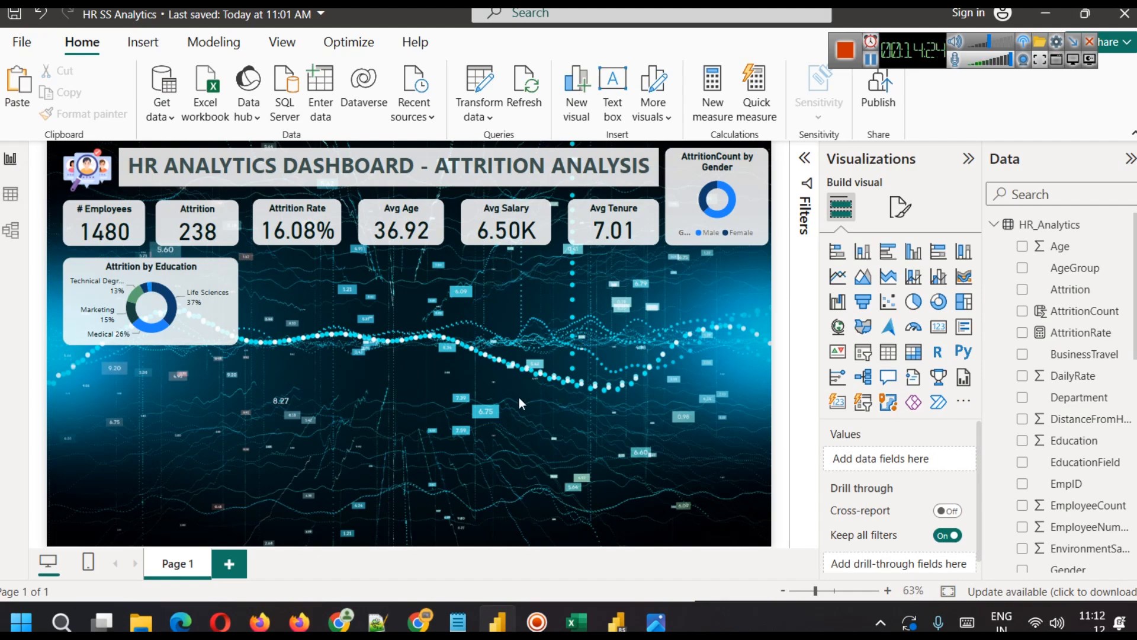
# Step: Build a stacked column chart beside the education donut with AgeGroup on the X-axis and AttritionCount on the Y-axis
pyautogui.click(863, 251)
pyautogui.moveTo(200, 429); pyautogui.dragTo(367, 316)
pyautogui.click(793, 286)
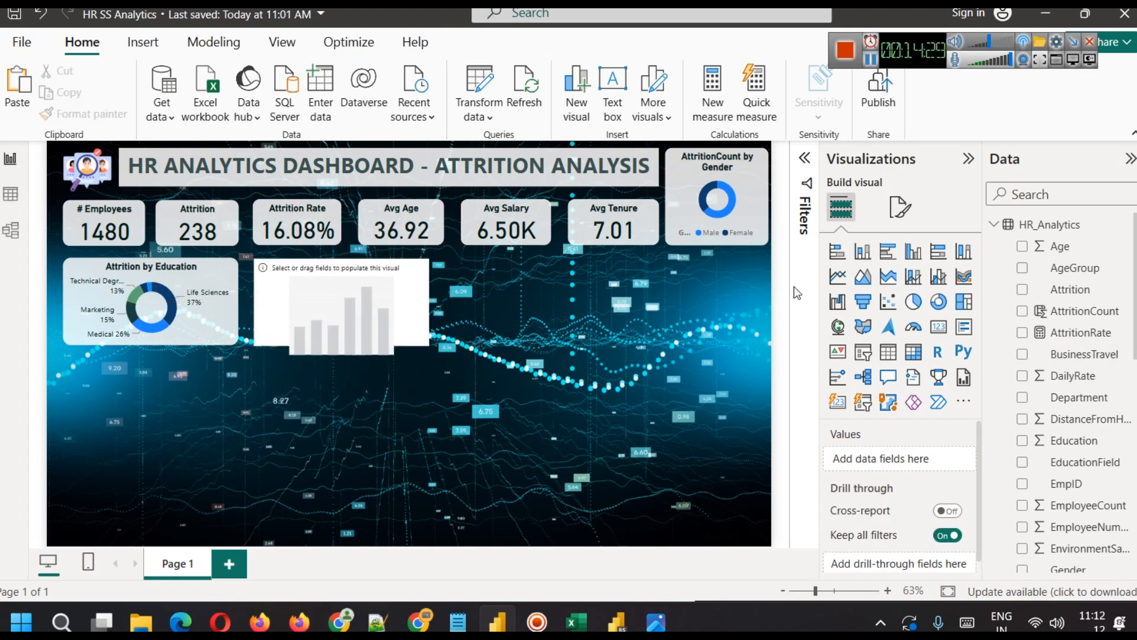
pyautogui.click(863, 253)
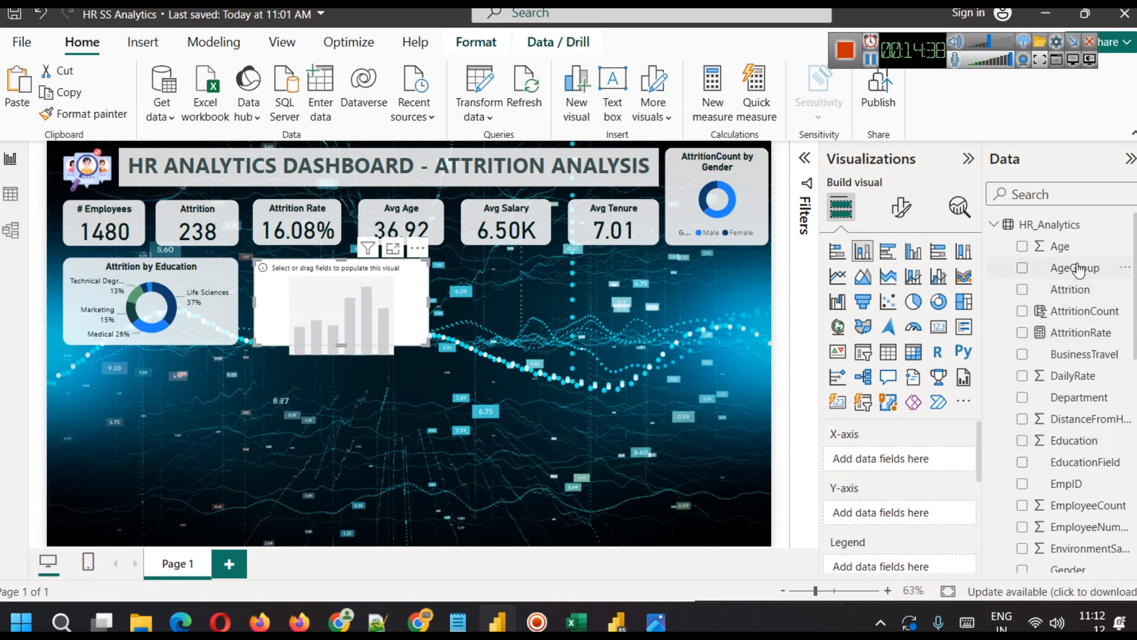
pyautogui.moveTo(1077, 267); pyautogui.dragTo(965, 459)
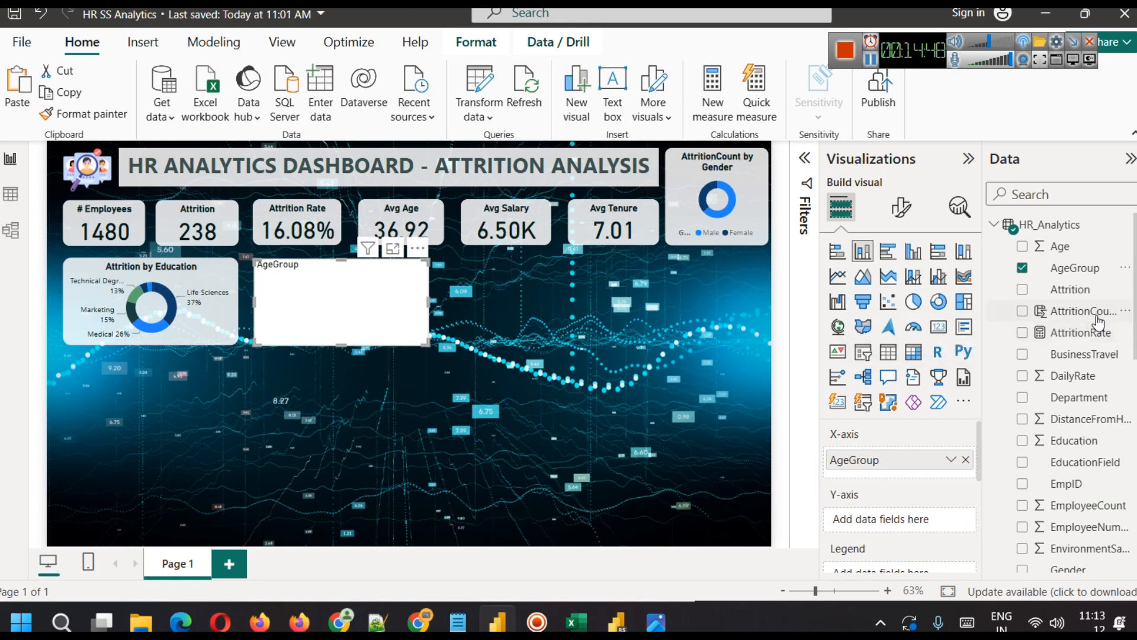
pyautogui.moveTo(1091, 317); pyautogui.dragTo(888, 519)
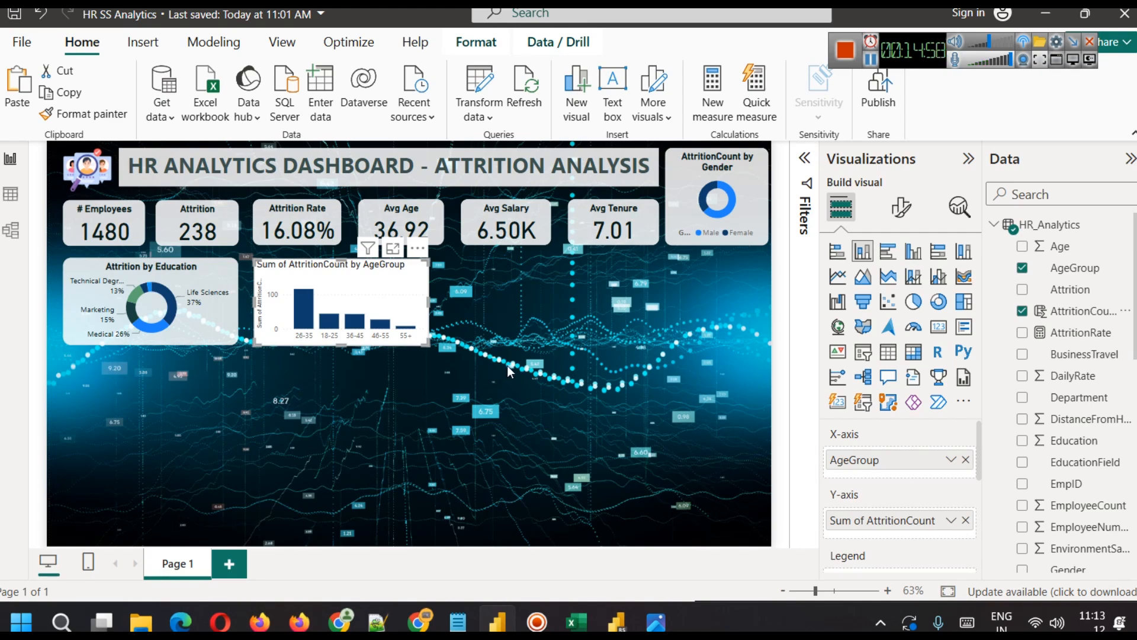
# Step: Copy the Attrition by Education donut's formatting onto the AgeGroup column chart
pyautogui.click(154, 282)
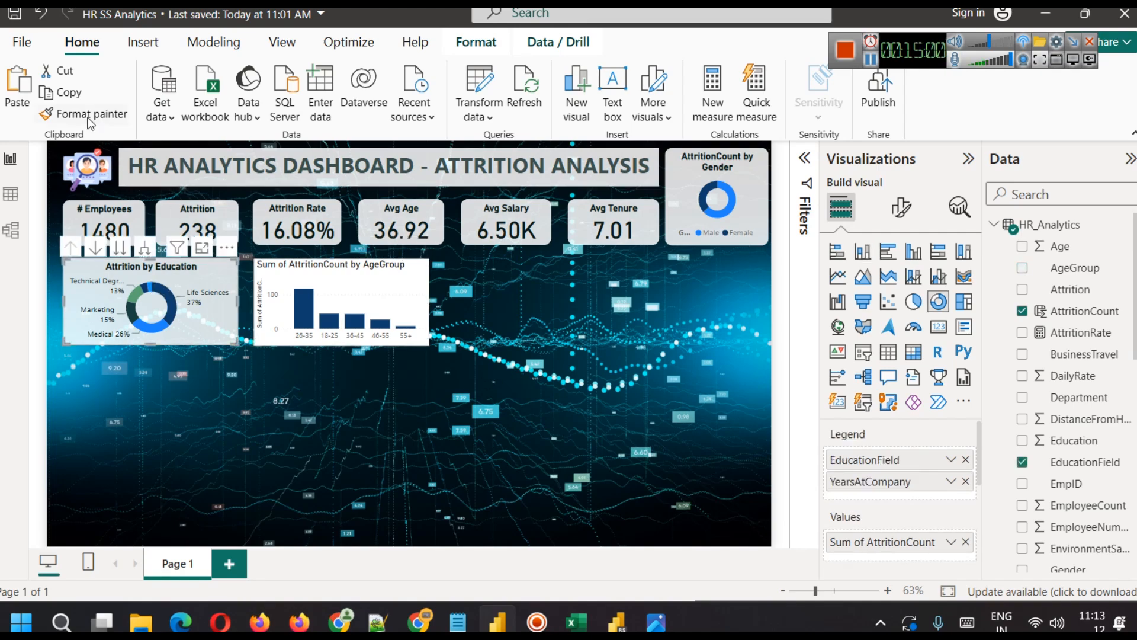
pyautogui.click(312, 265)
pyautogui.click(445, 361)
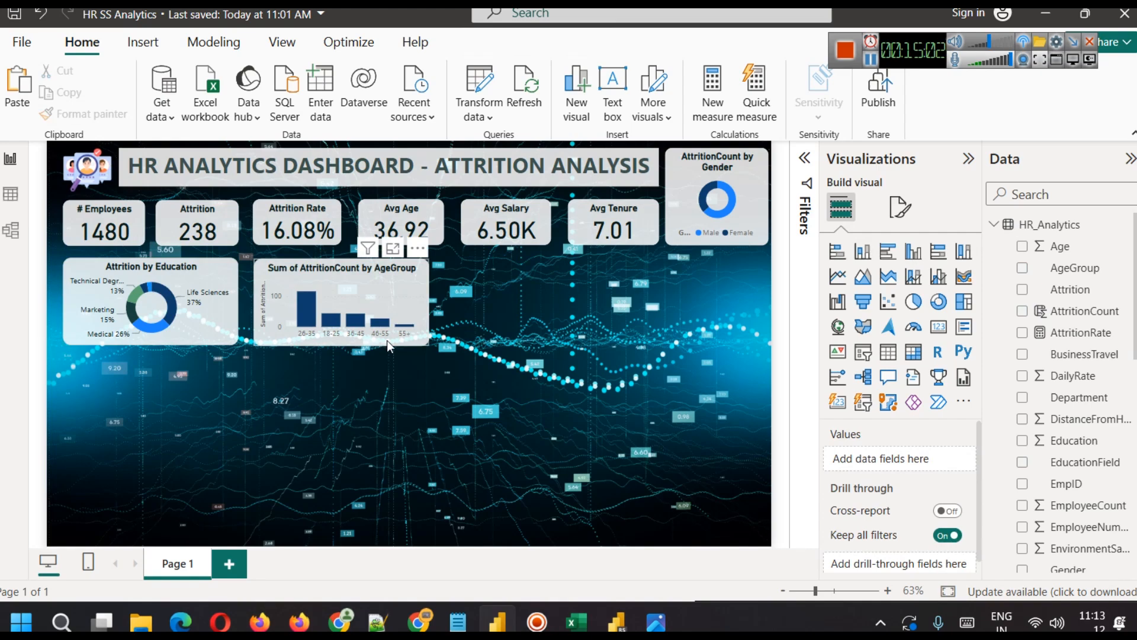
# Step: Set the color of all columns in the AgeGroup attrition chart to the darkest green theme shade
pyautogui.click(360, 294)
pyautogui.click(904, 210)
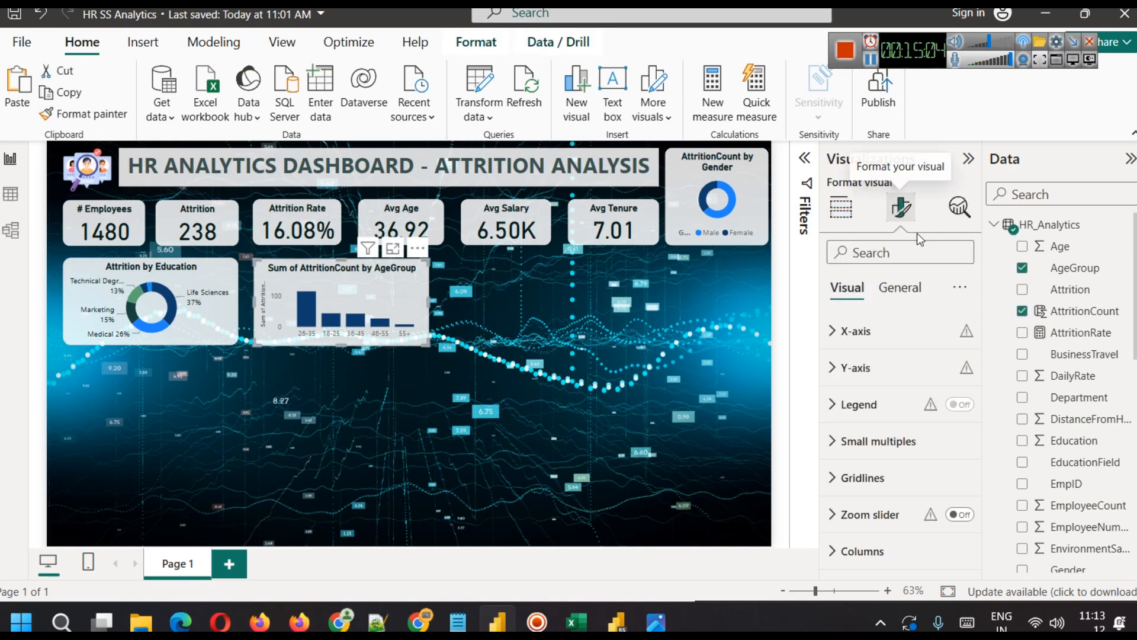
pyautogui.scroll(-3, 875, 439)
pyautogui.click(924, 443)
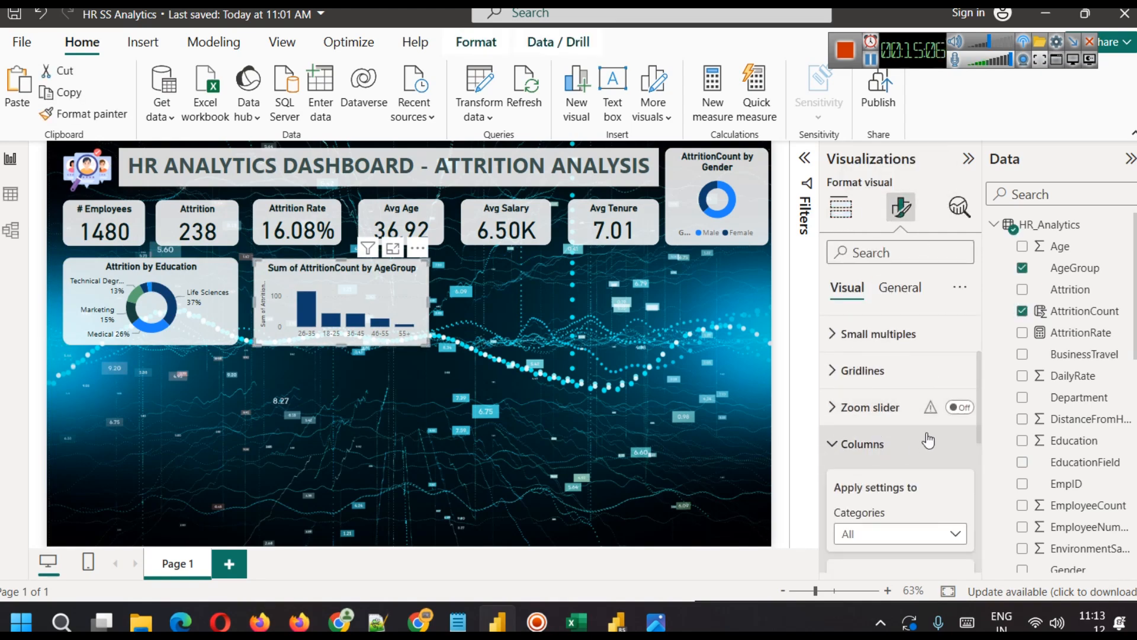
pyautogui.scroll(-3, 924, 433)
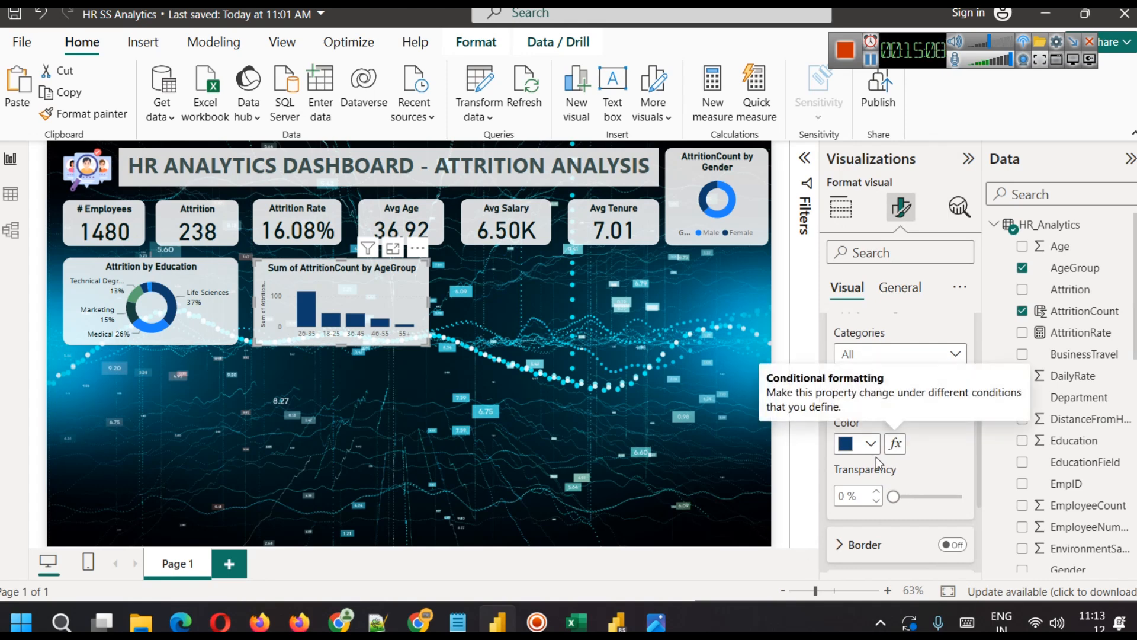
pyautogui.click(911, 352)
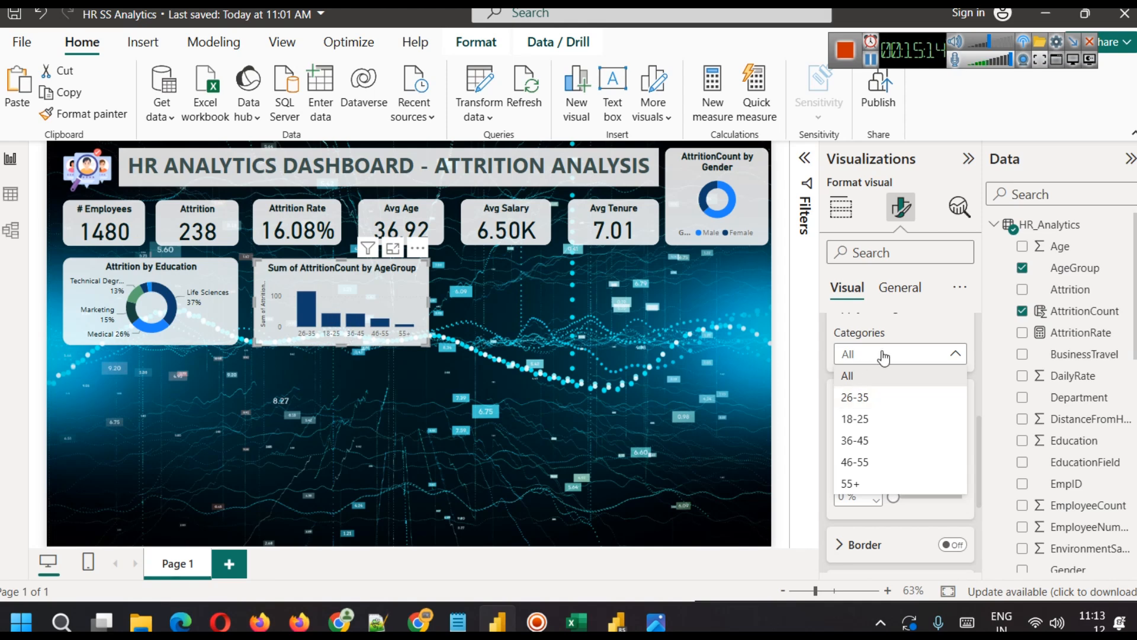
pyautogui.click(883, 355)
pyautogui.click(859, 444)
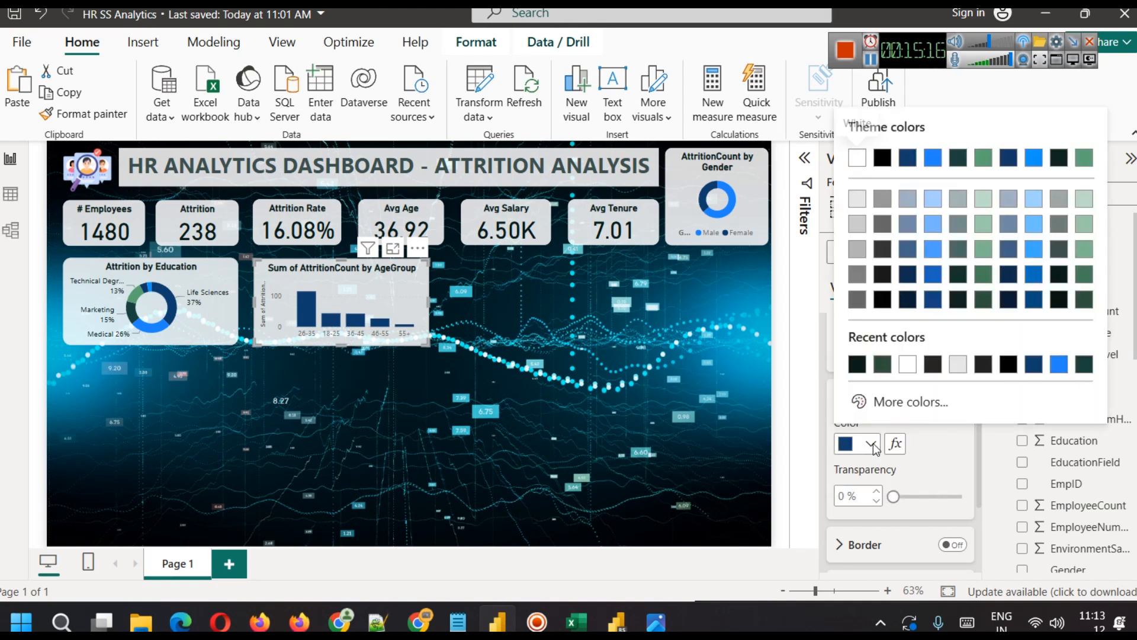
pyautogui.click(1084, 299)
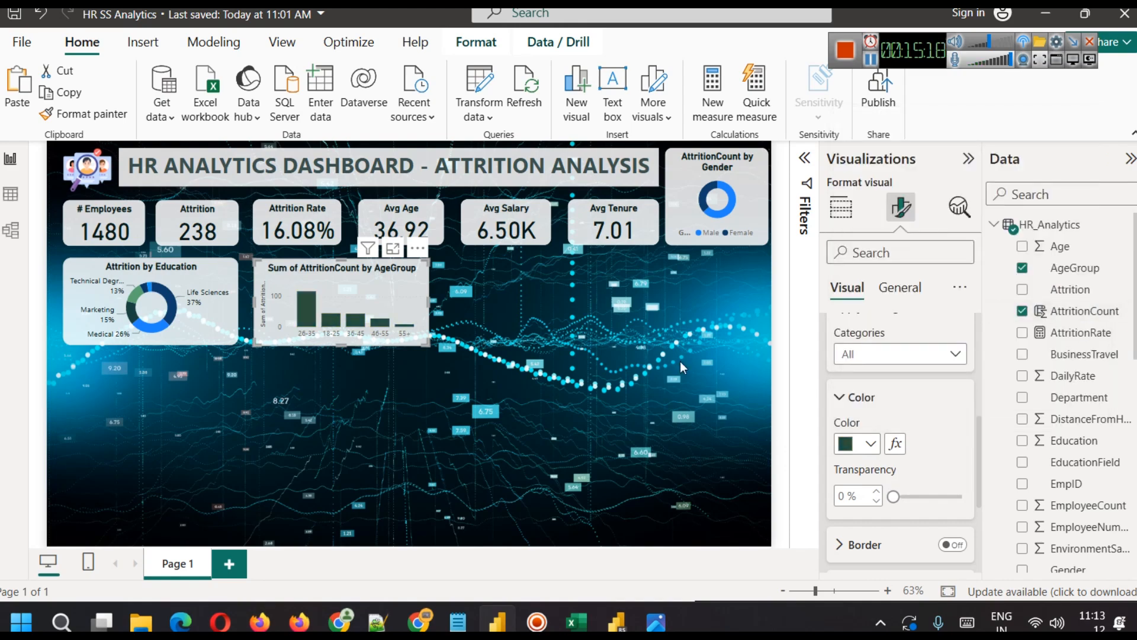
# Step: Color the 18-25 column of the AgeGroup chart in the second-darkest green theme shade
pyautogui.click(895, 354)
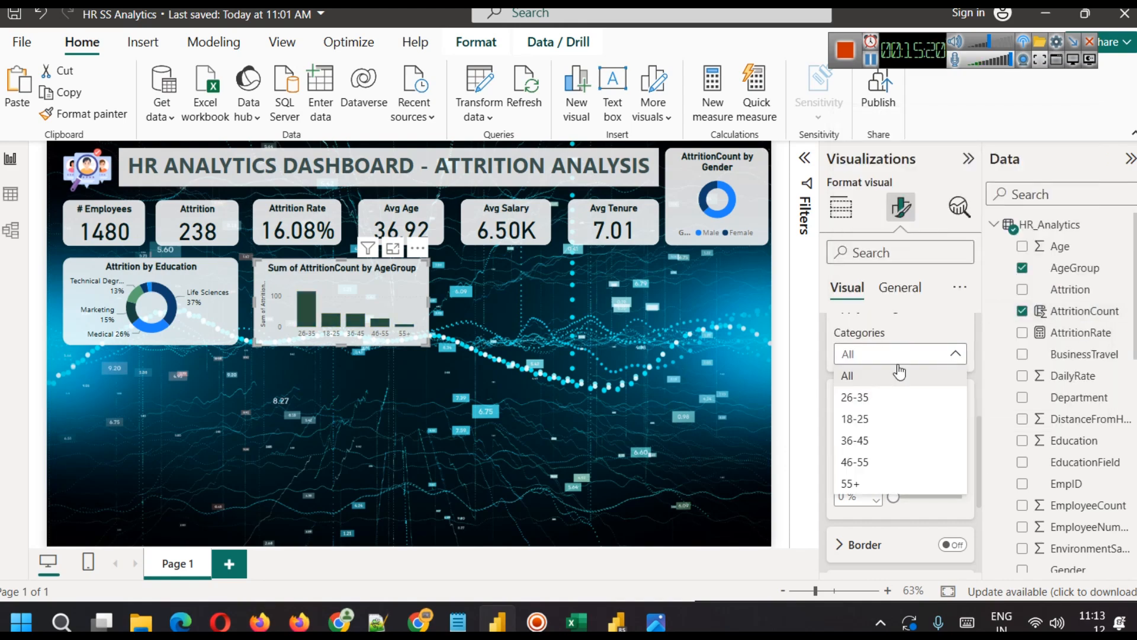
pyautogui.click(886, 394)
pyautogui.click(915, 355)
pyautogui.click(912, 421)
pyautogui.click(870, 445)
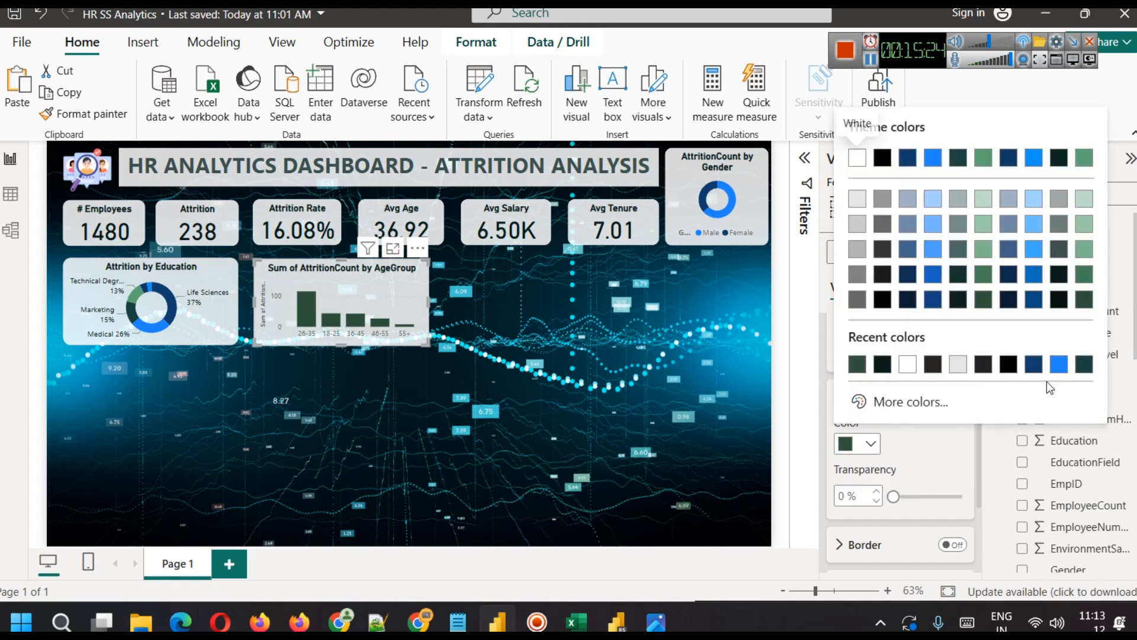
pyautogui.click(1092, 282)
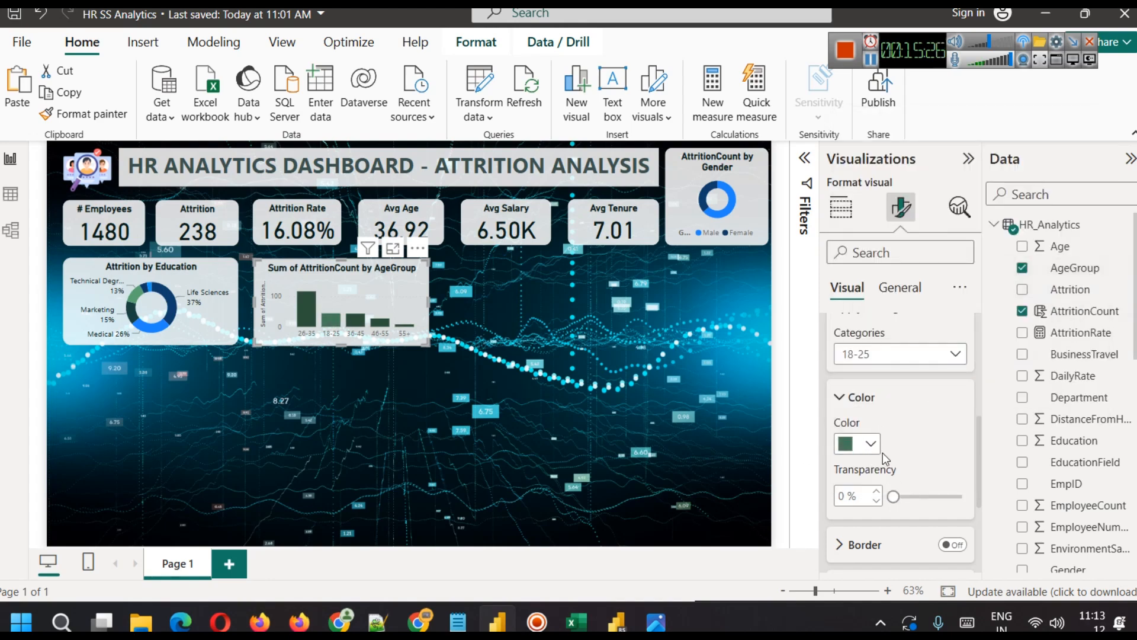
# Step: Color the 36-45 column in the middle green theme shade and the 46-55 column in the second-lightest green shade
pyautogui.click(895, 354)
pyautogui.click(867, 440)
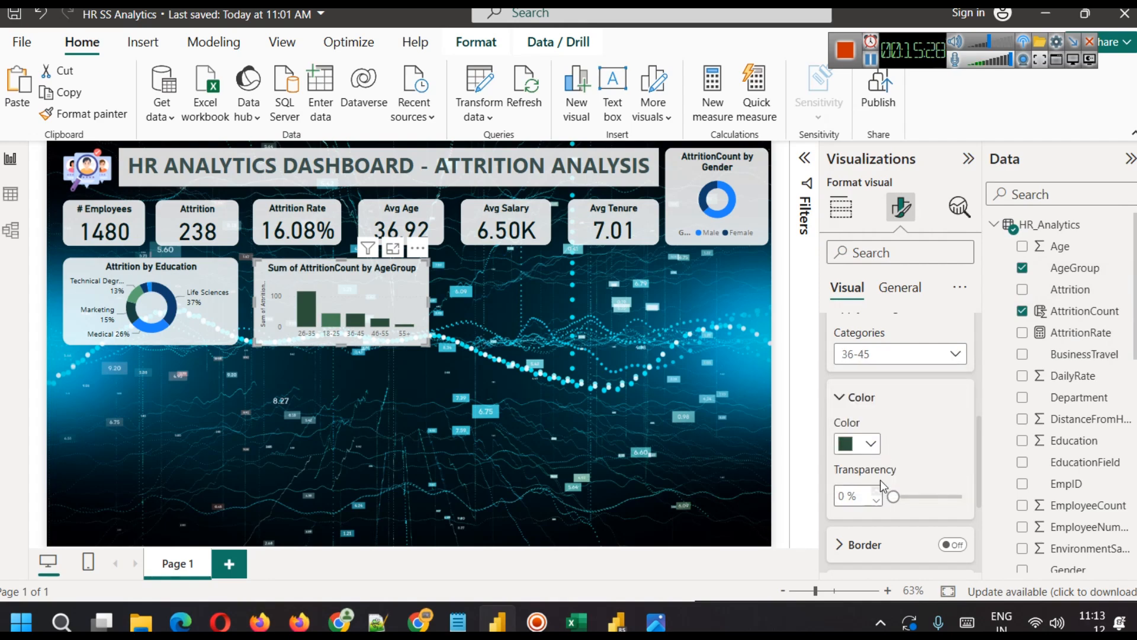
pyautogui.click(870, 444)
pyautogui.click(1084, 261)
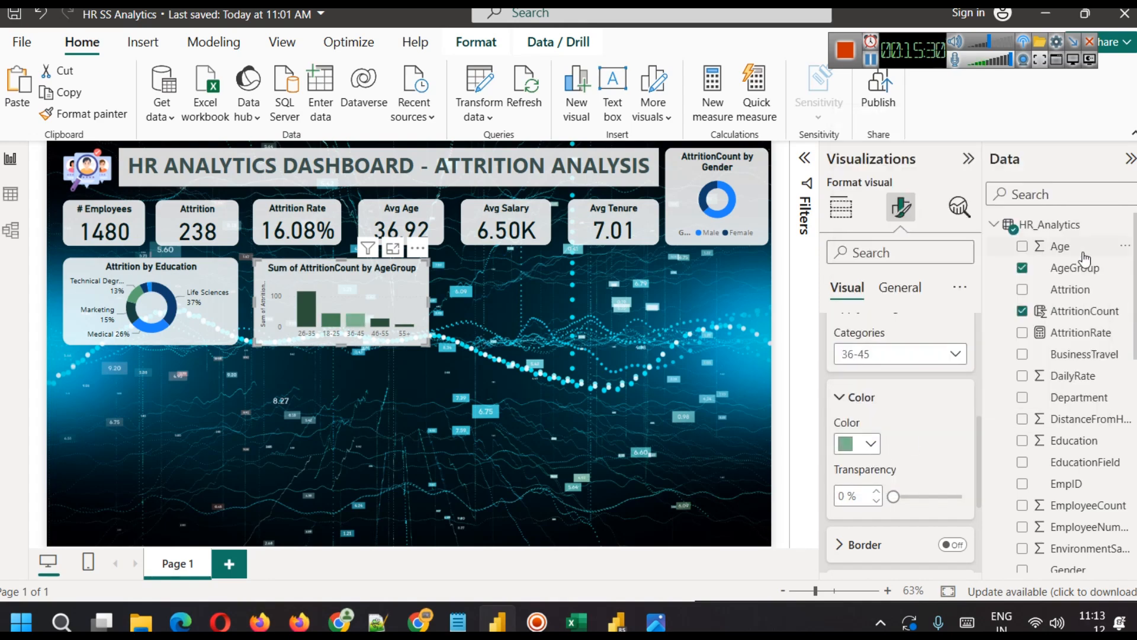
pyautogui.click(889, 364)
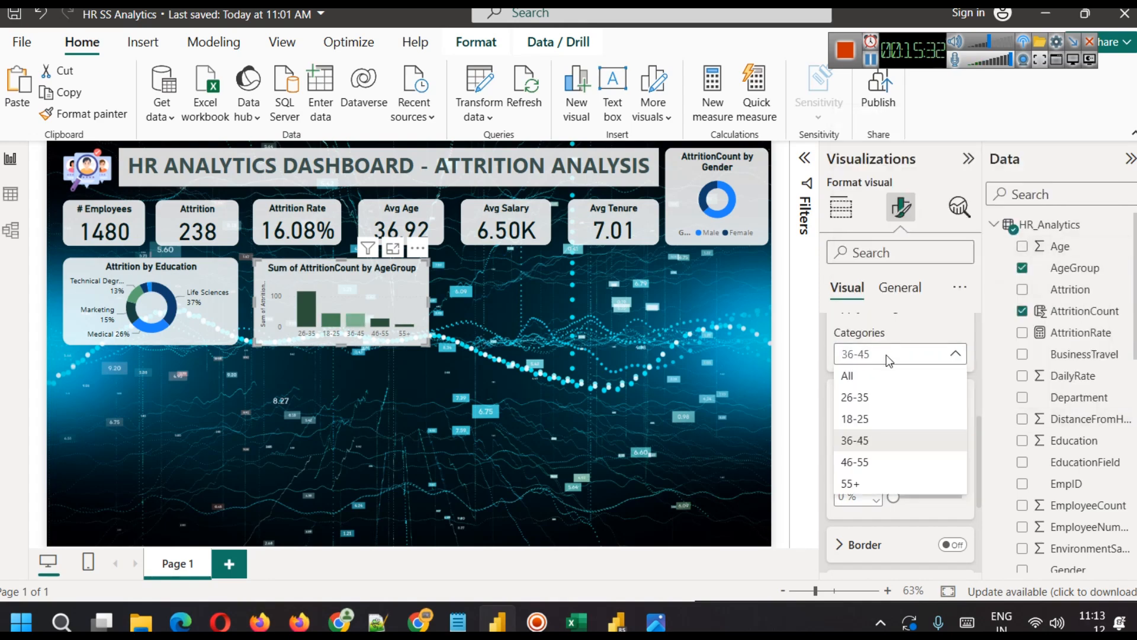
pyautogui.click(866, 461)
pyautogui.click(870, 445)
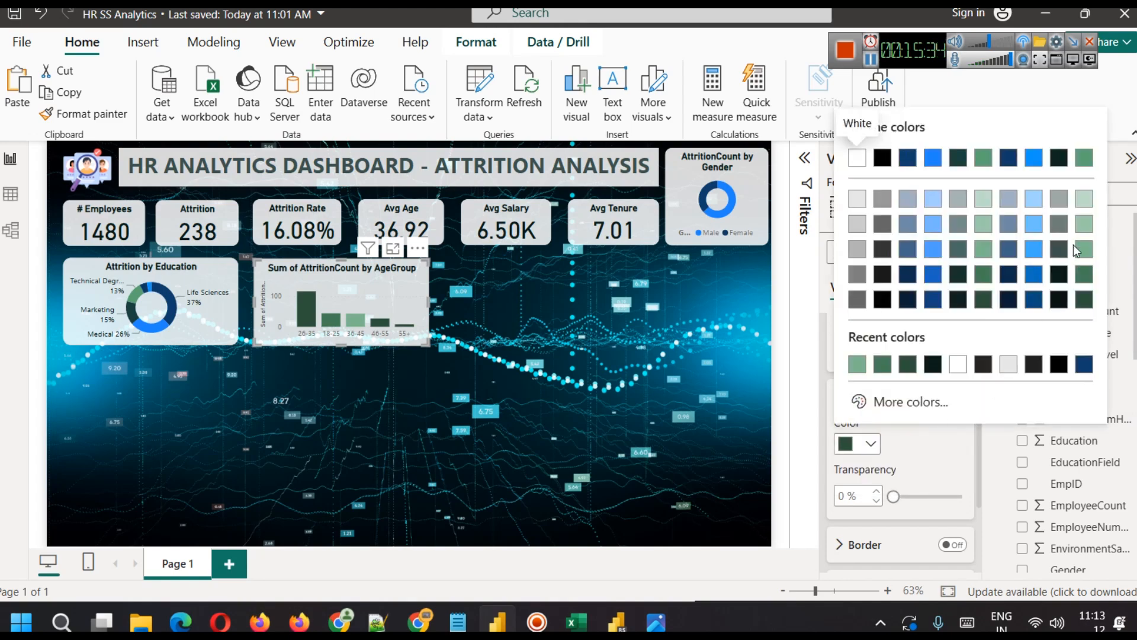
pyautogui.click(1086, 235)
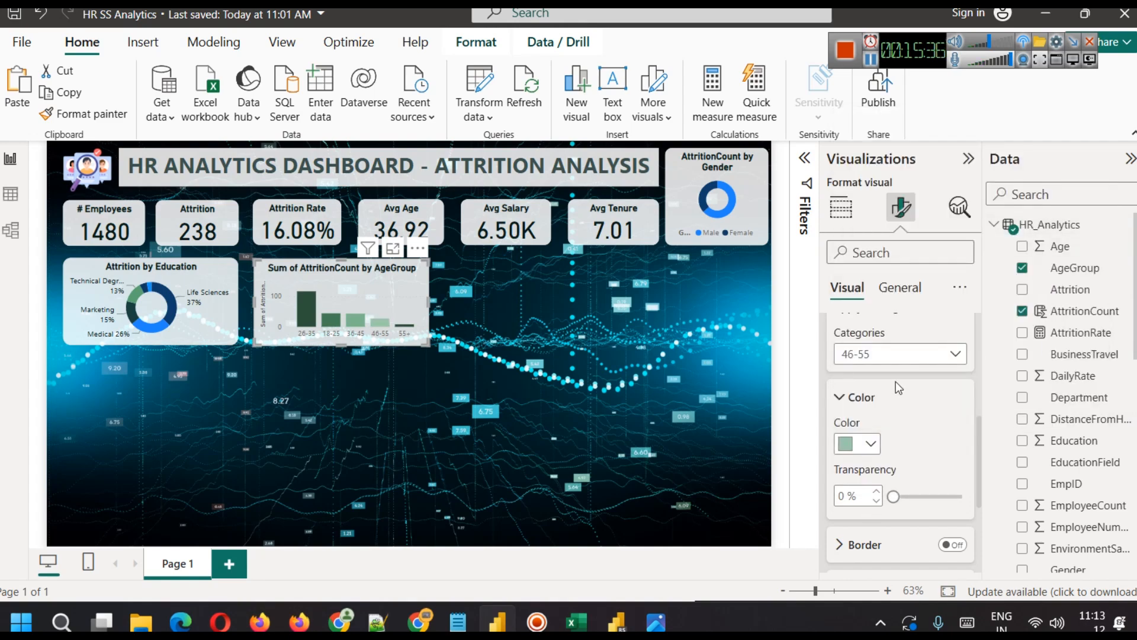
# Step: Color the 55+ column of the AgeGroup chart in the lightest green theme shade
pyautogui.click(891, 356)
pyautogui.click(870, 483)
pyautogui.click(868, 444)
pyautogui.click(866, 449)
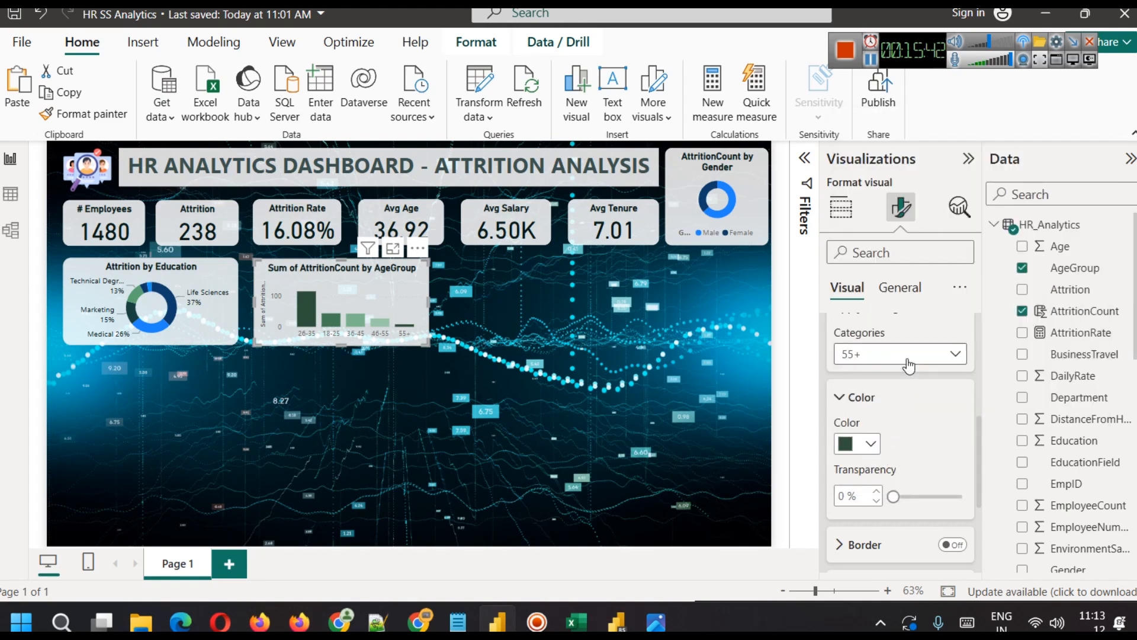
pyautogui.click(869, 444)
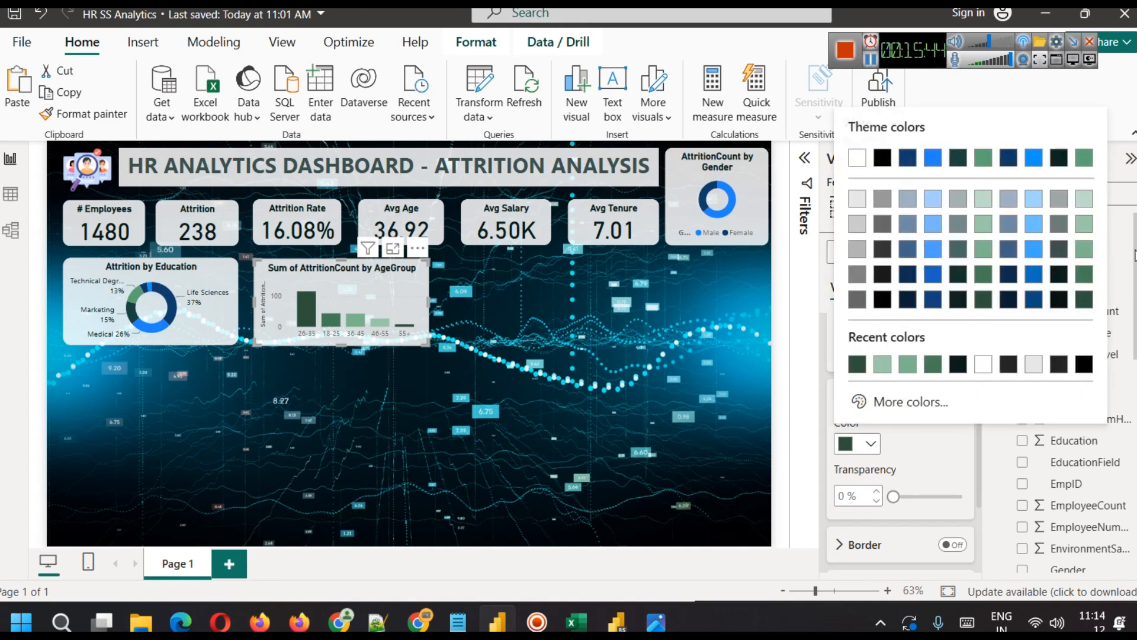
pyautogui.click(1086, 200)
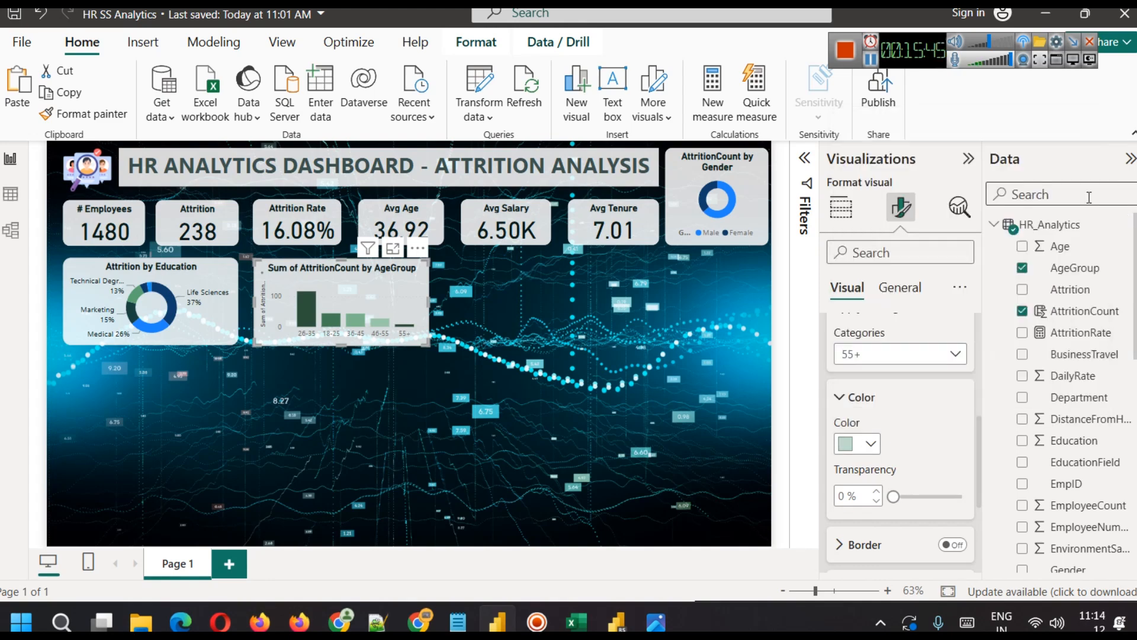
pyautogui.click(998, 422)
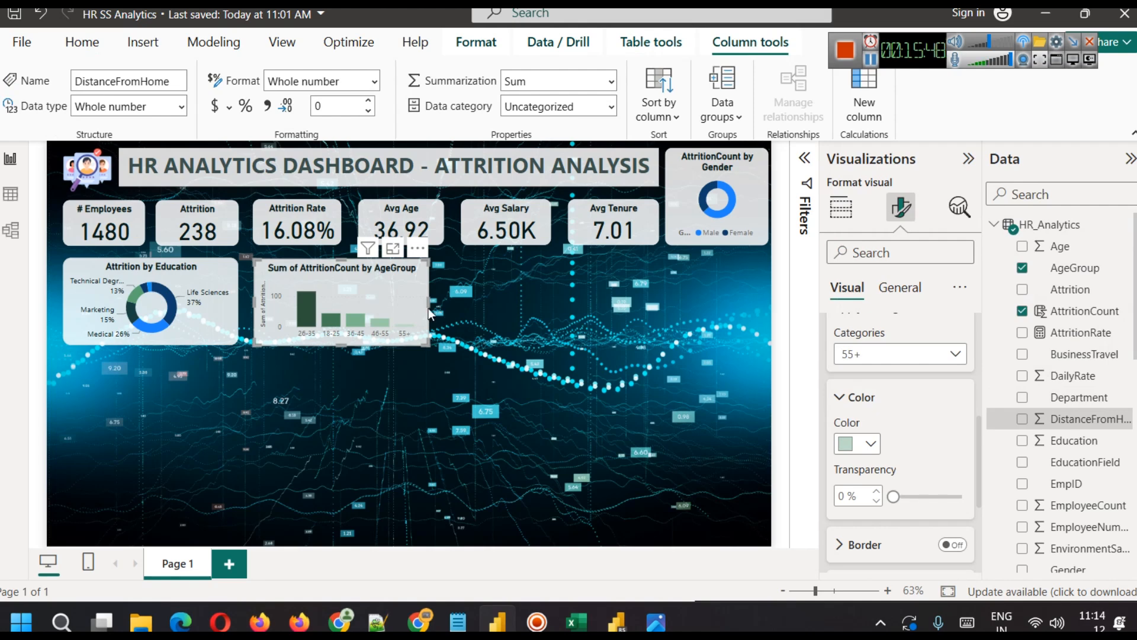
# Step: Apply gradient conditional formatting to all columns by count of AgeGroup, from the lightest green at the minimum to the darkest green at the maximum
pyautogui.scroll(3, 915, 412)
pyautogui.scroll(-2, 922, 446)
pyautogui.click(918, 444)
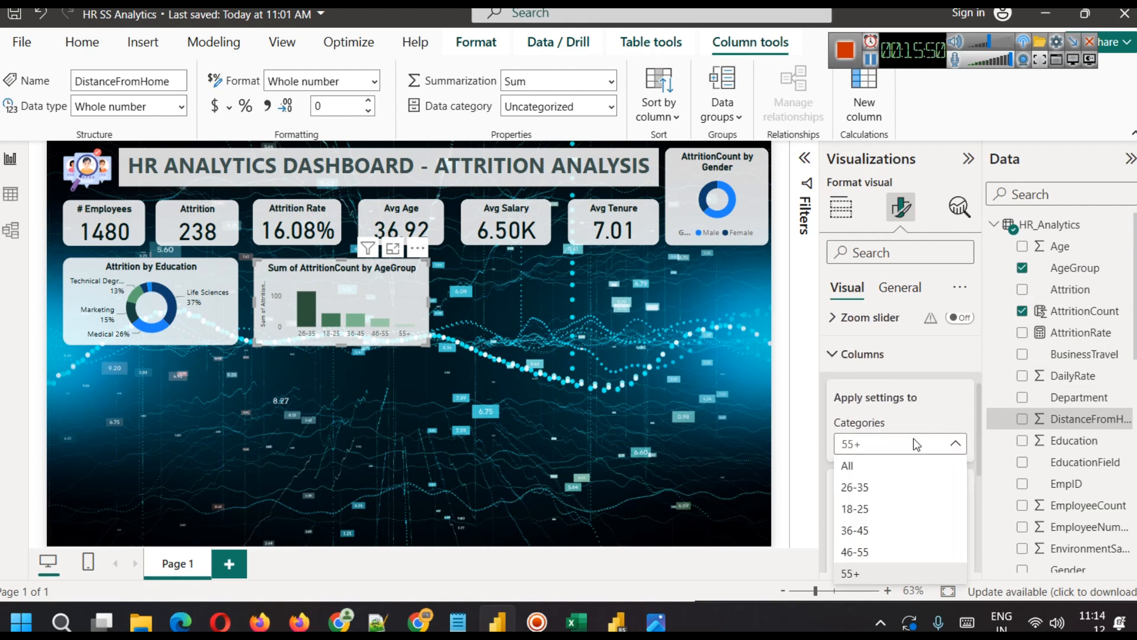
pyautogui.click(884, 472)
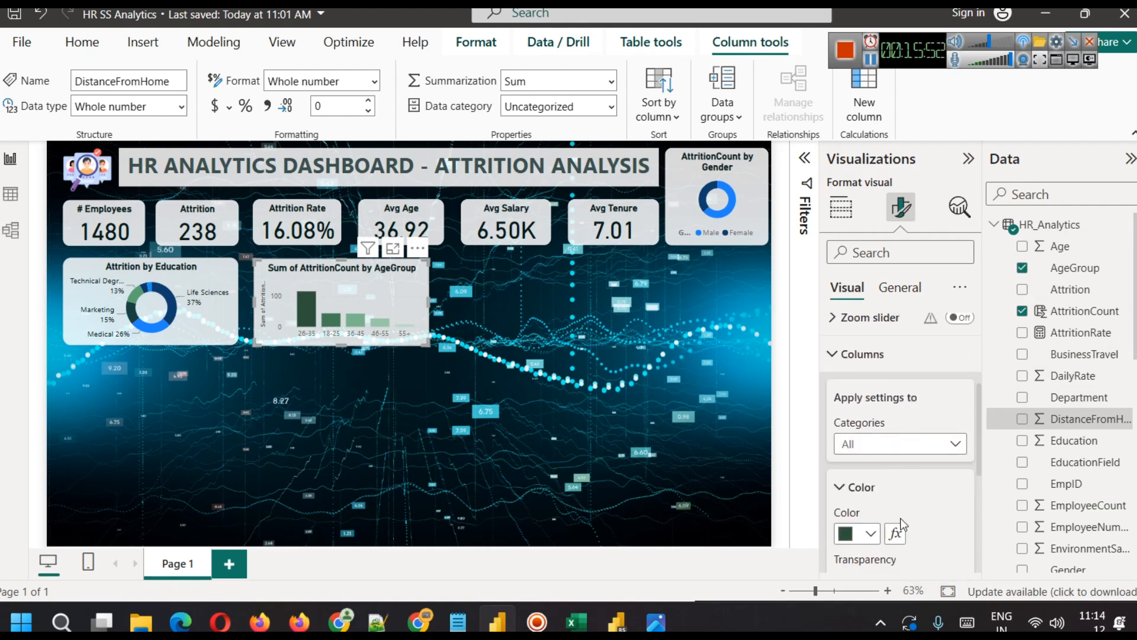
pyautogui.click(895, 533)
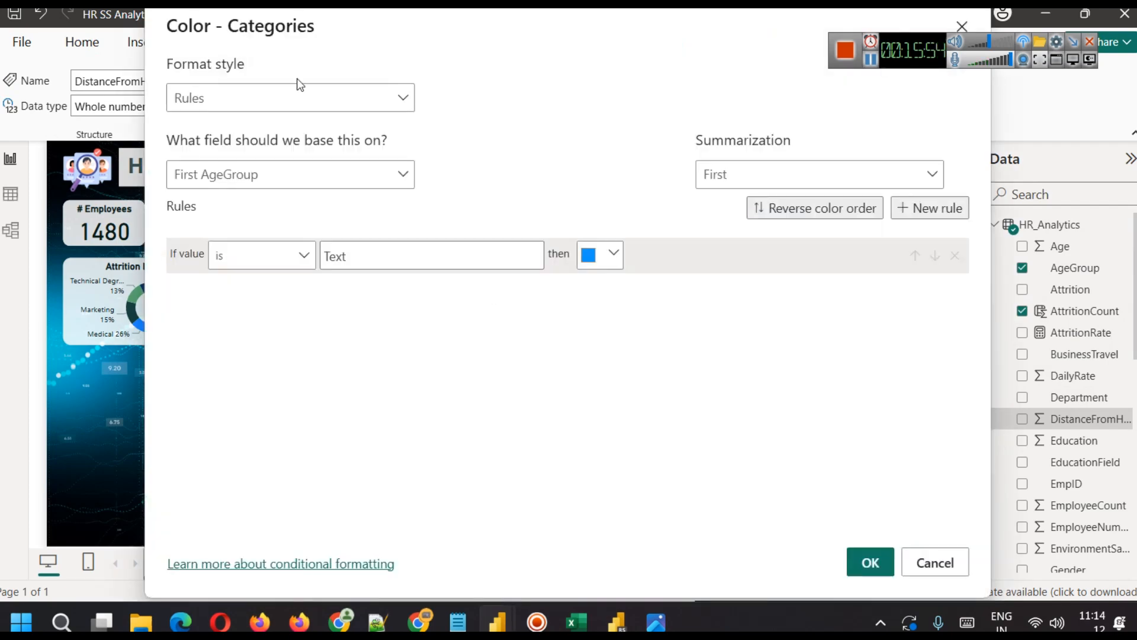
pyautogui.click(282, 105)
pyautogui.click(254, 126)
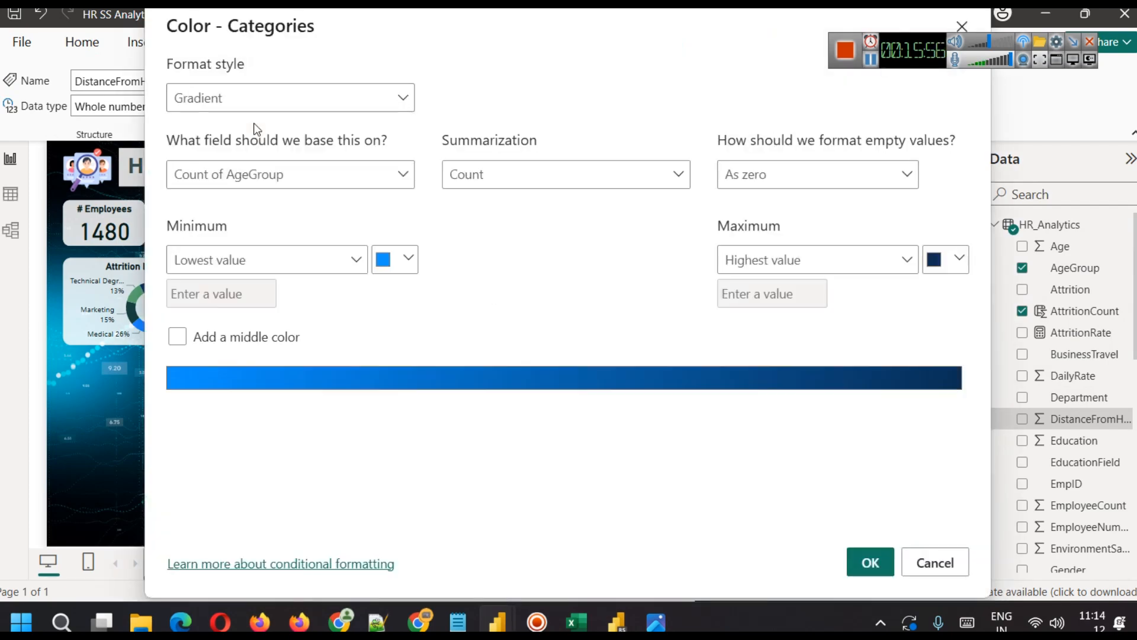
pyautogui.click(398, 258)
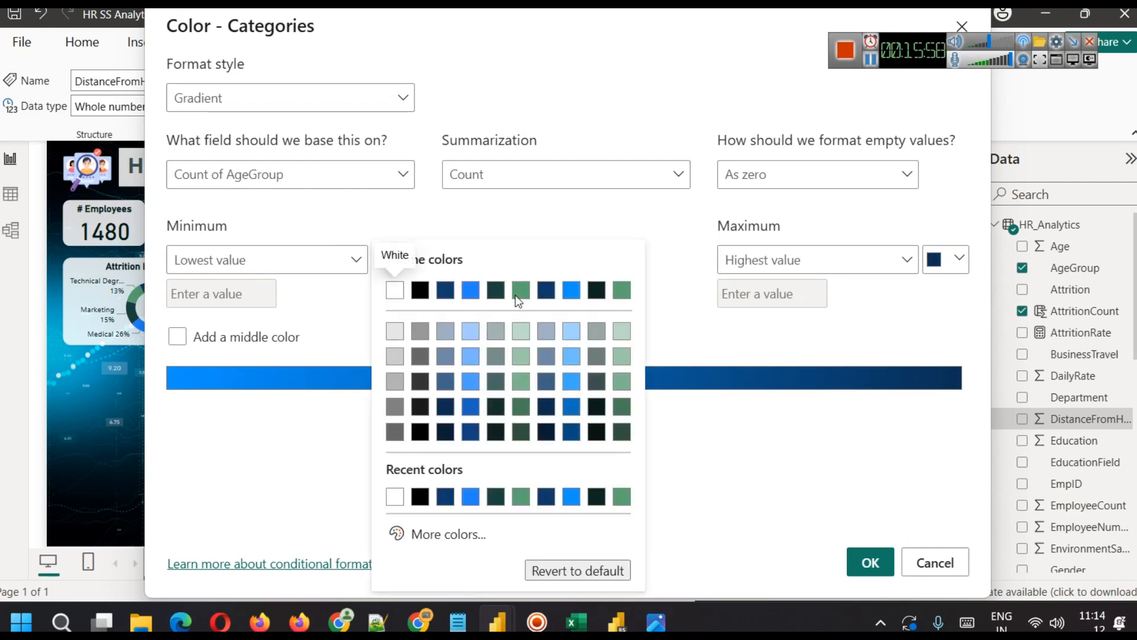
pyautogui.click(621, 330)
pyautogui.click(960, 259)
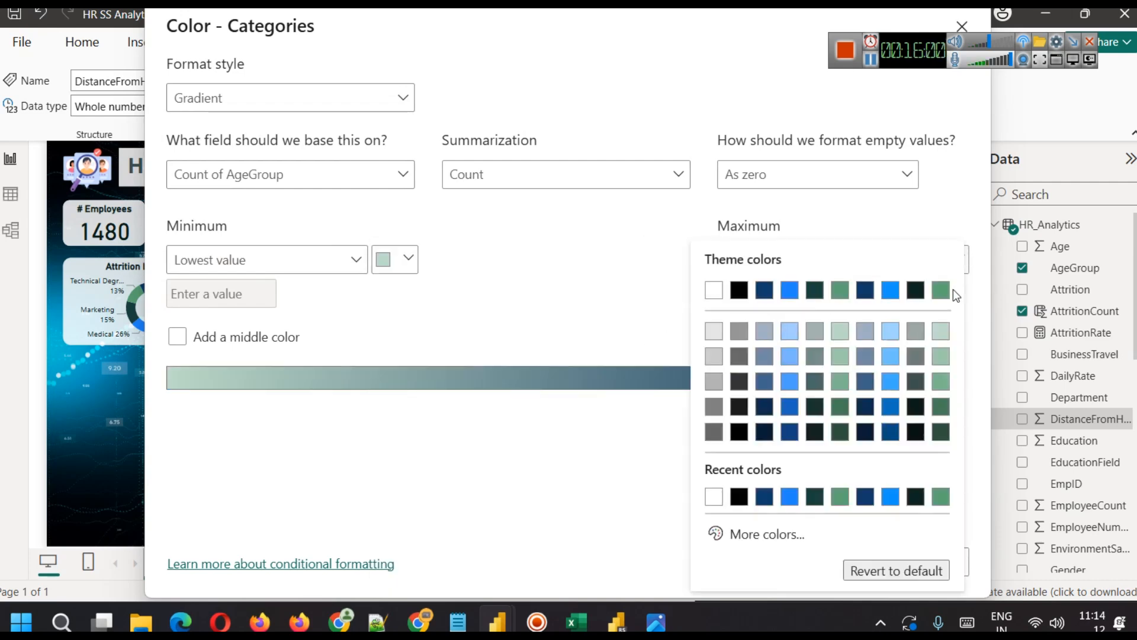
pyautogui.click(944, 437)
pyautogui.click(879, 573)
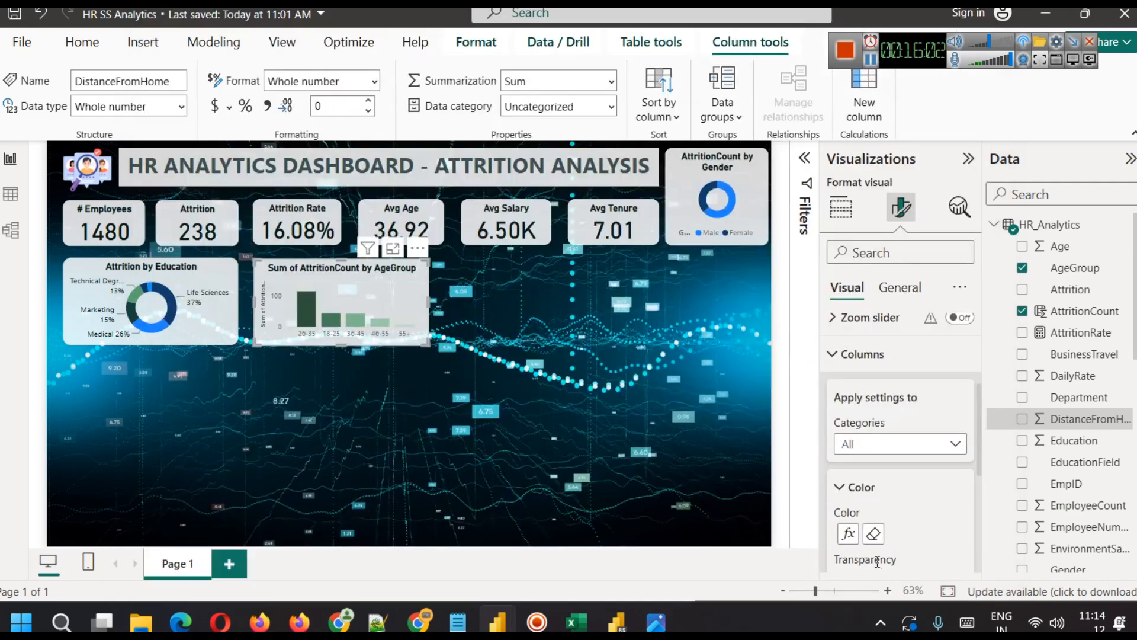
# Step: Examine the AgeGroup chart's columns and the 26-35 tooltip in focus mode, and return to the report
pyautogui.click(449, 383)
pyautogui.click(342, 272)
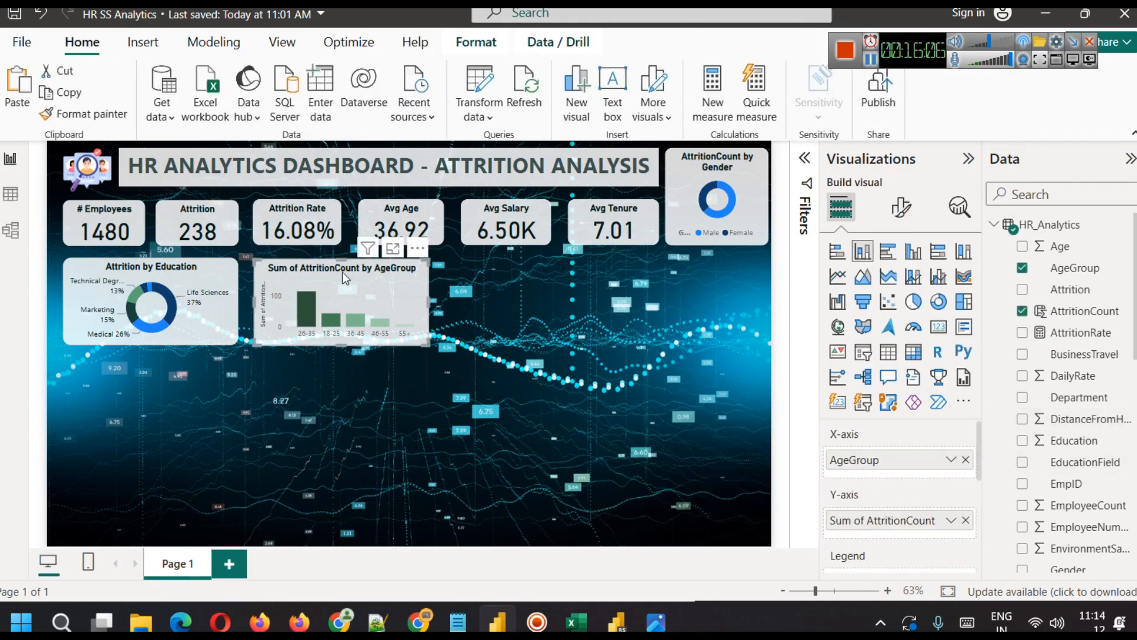
pyautogui.click(478, 382)
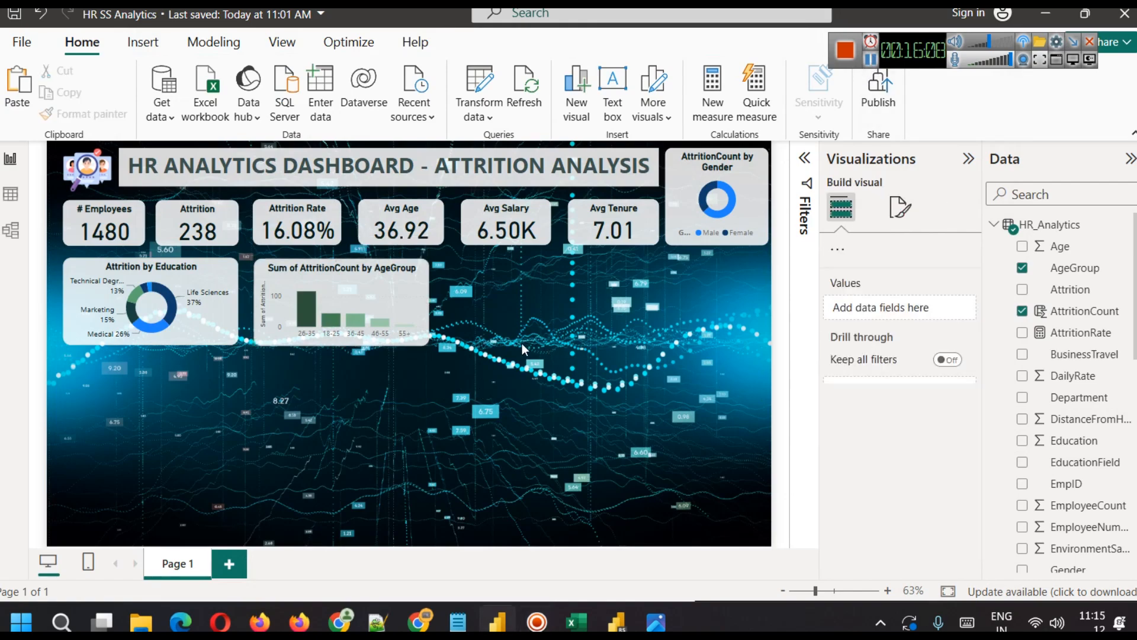
pyautogui.click(336, 244)
pyautogui.click(347, 279)
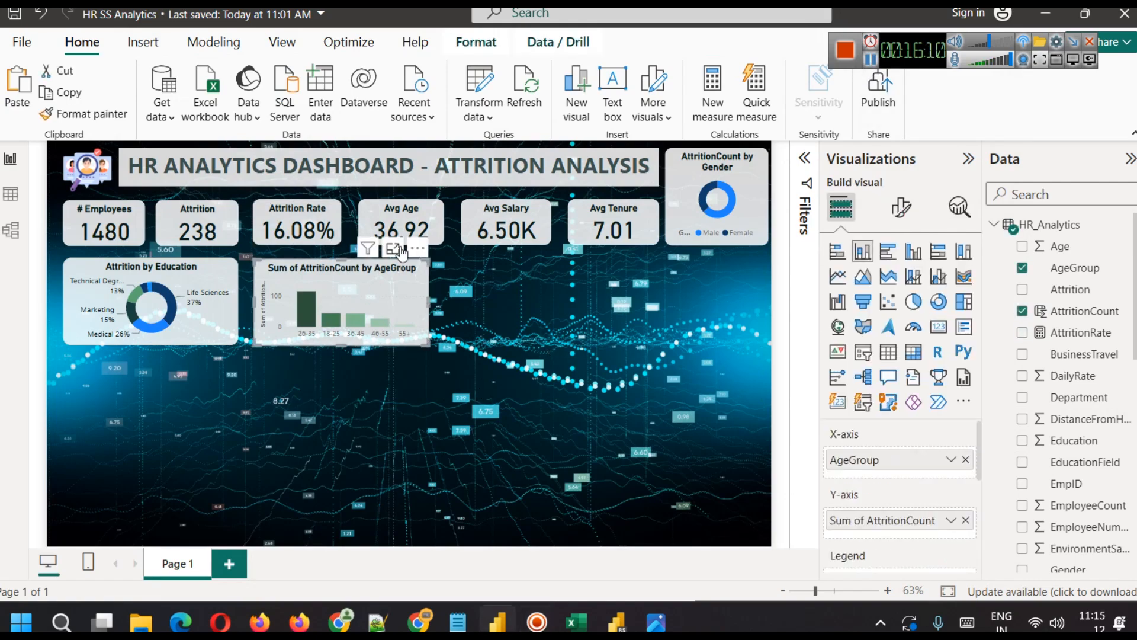
pyautogui.click(392, 248)
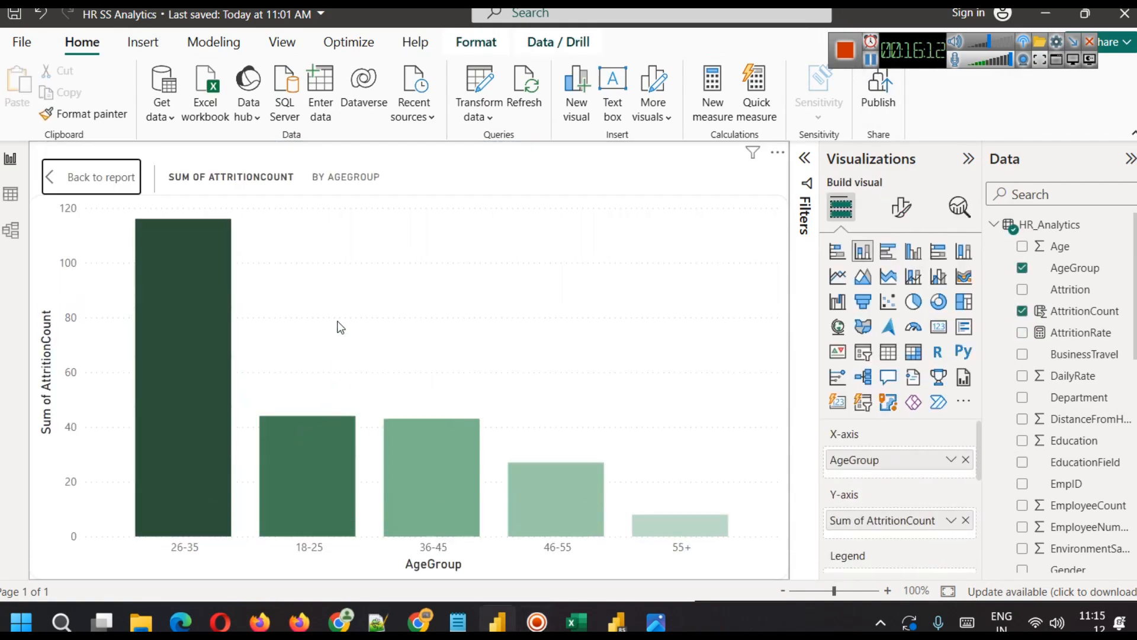
pyautogui.moveTo(181, 439)
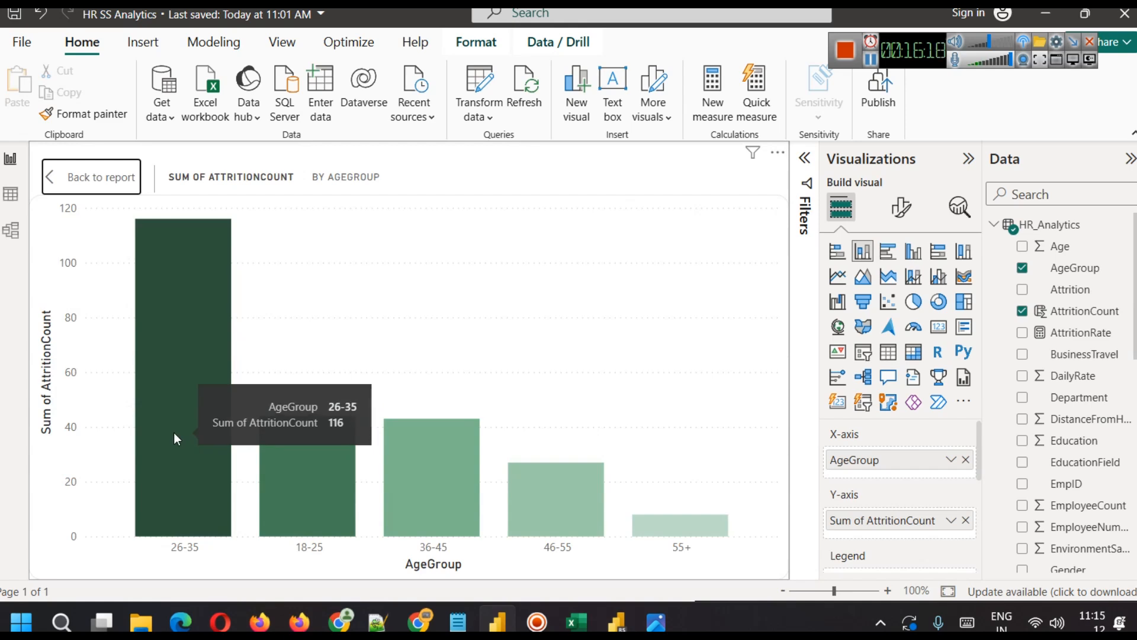
pyautogui.click(94, 179)
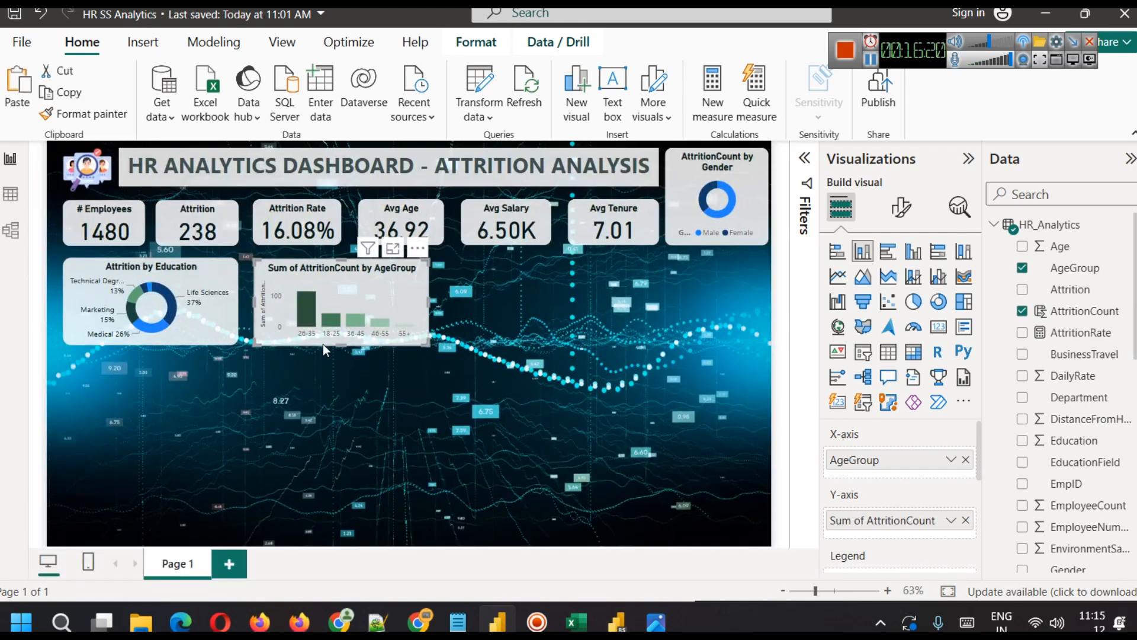
pyautogui.moveTo(332, 320)
pyautogui.moveTo(408, 330)
pyautogui.click(870, 60)
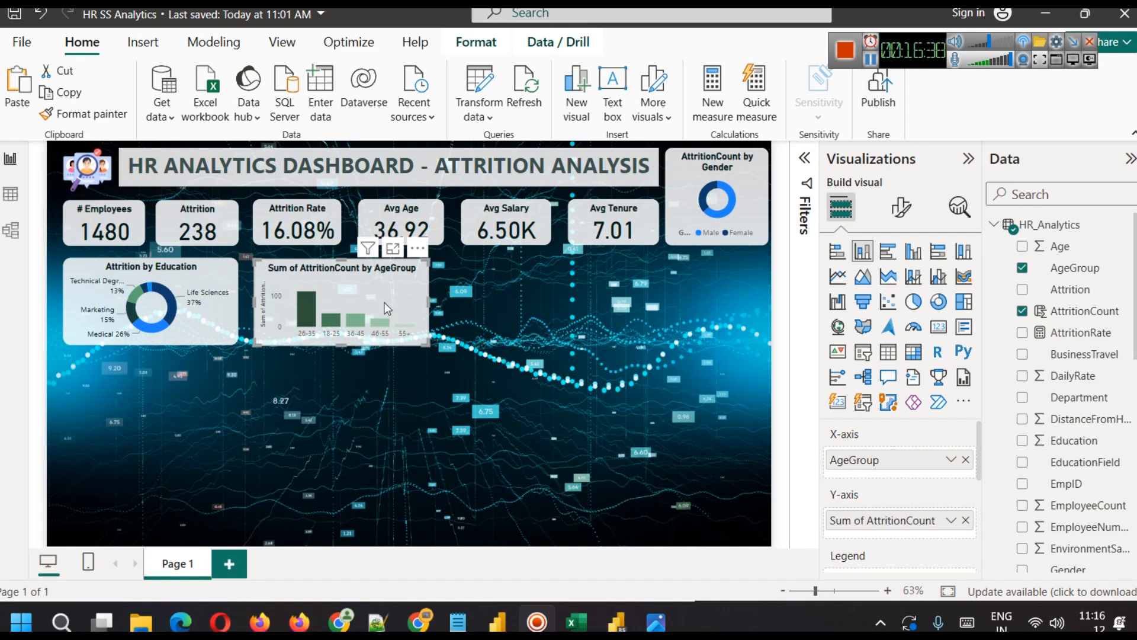
pyautogui.click(384, 302)
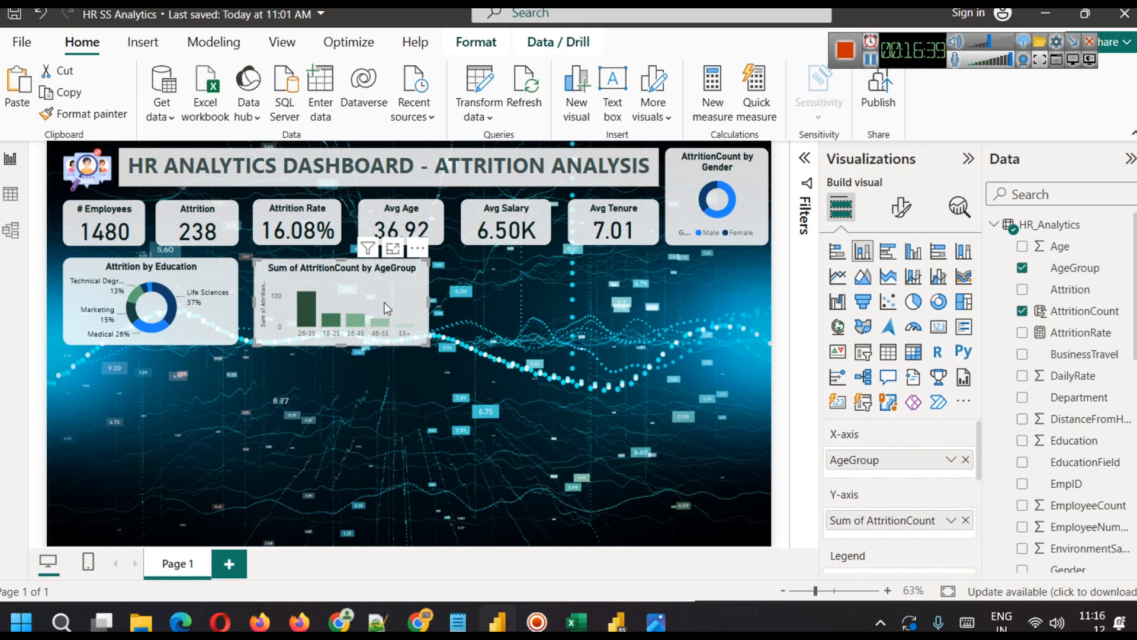
# Step: Convert the AgeGroup chart to a clustered column chart with EmployeeCount added to the Y-axis, and open it in focus mode
pyautogui.click(913, 251)
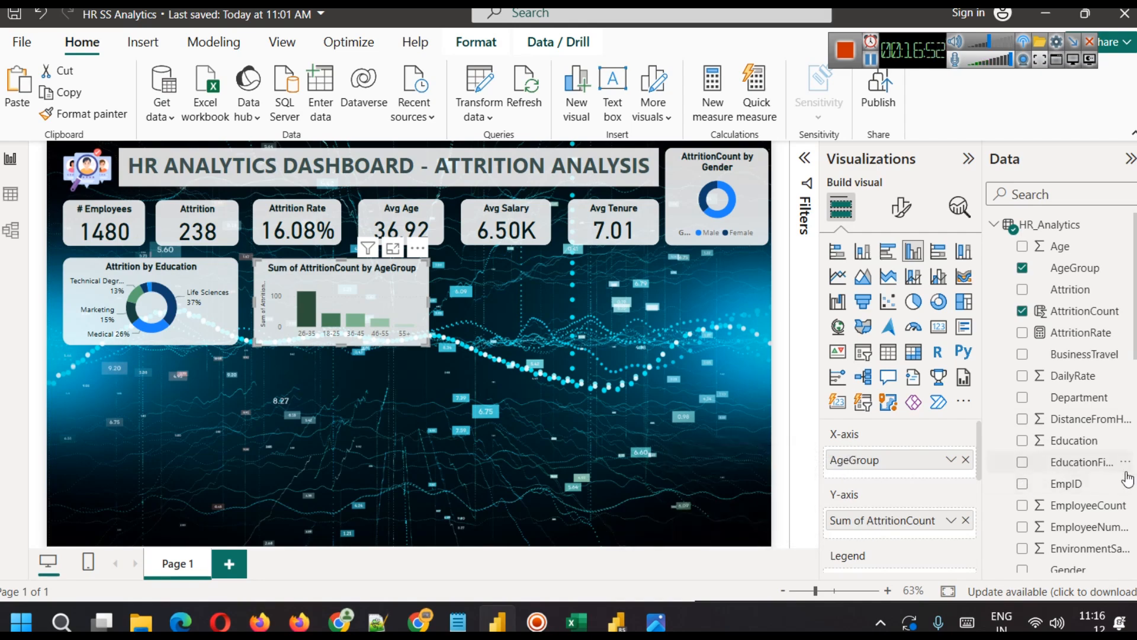
pyautogui.scroll(-2, 1072, 468)
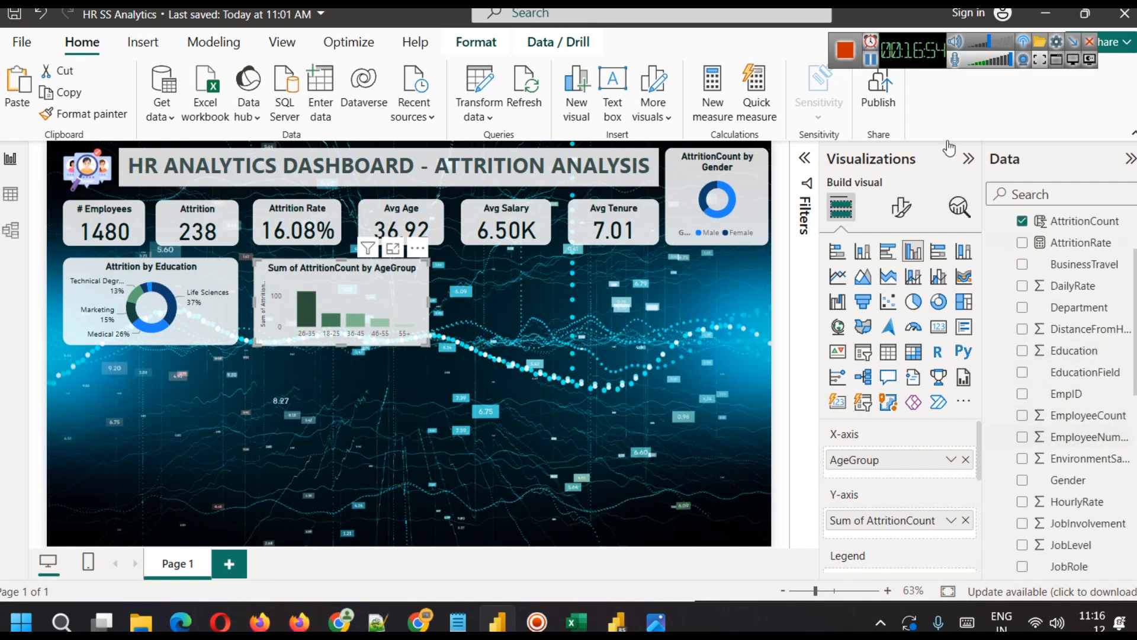
pyautogui.click(870, 62)
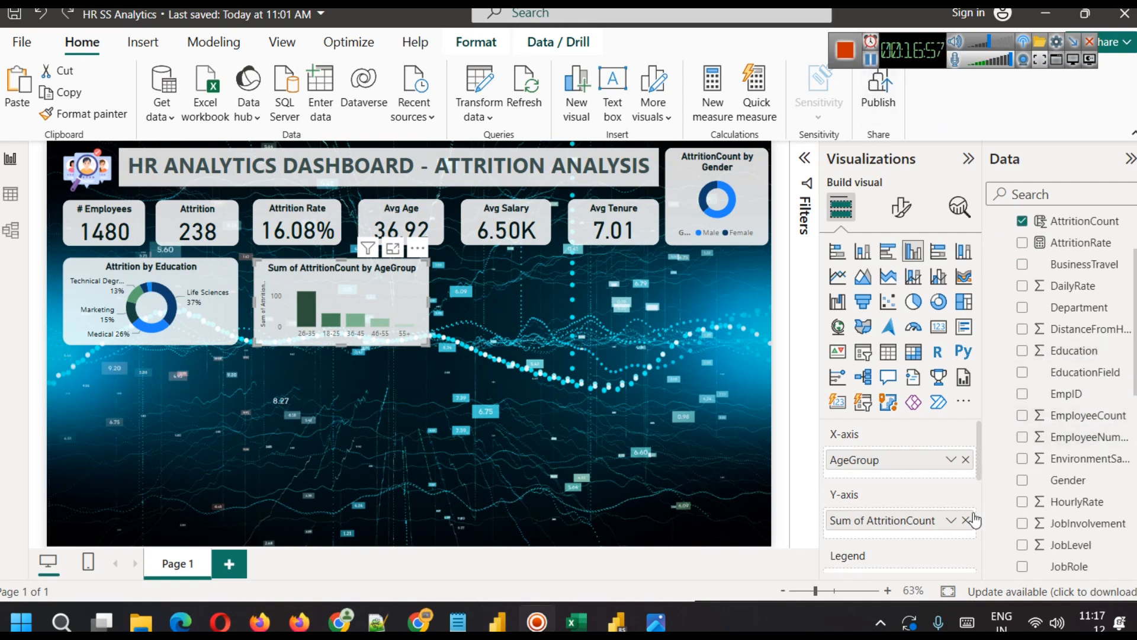
pyautogui.moveTo(1078, 415); pyautogui.dragTo(939, 531)
pyautogui.click(393, 248)
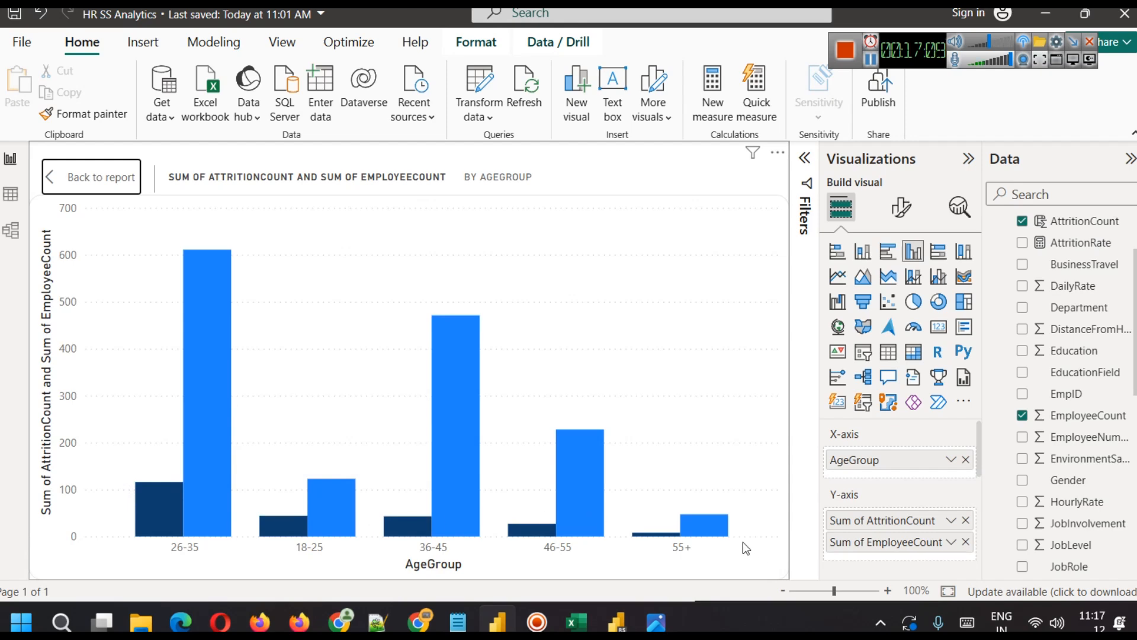
# Step: Change the age group chart to a 100% stacked column chart and examine the 18-25 group's attrition share in focus mode
pyautogui.click(107, 178)
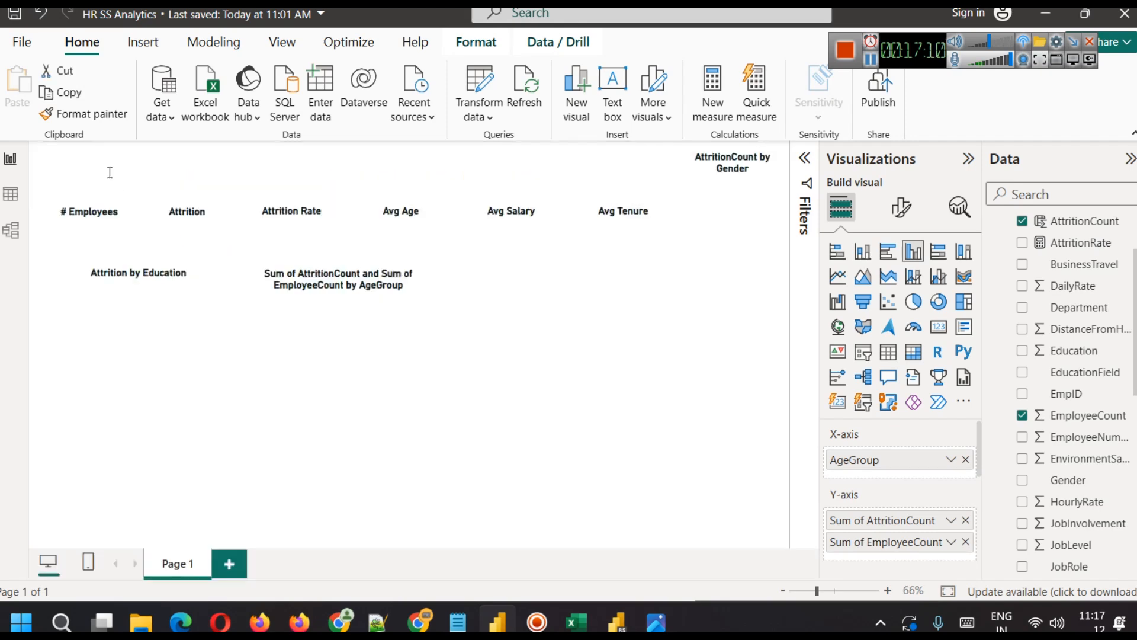
pyautogui.click(863, 252)
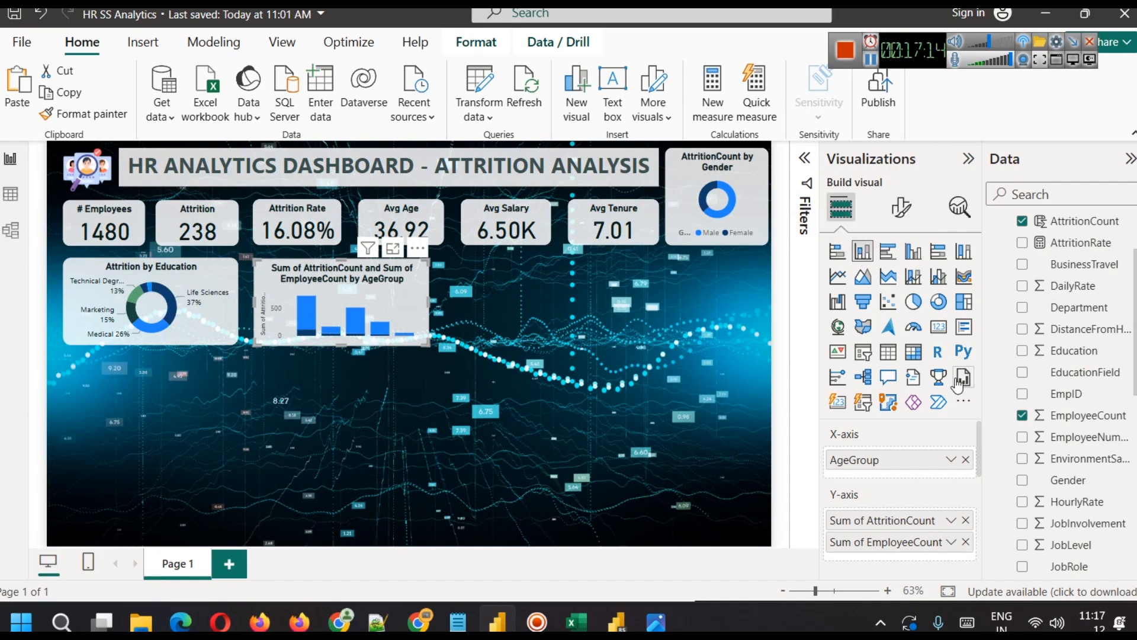
pyautogui.click(963, 254)
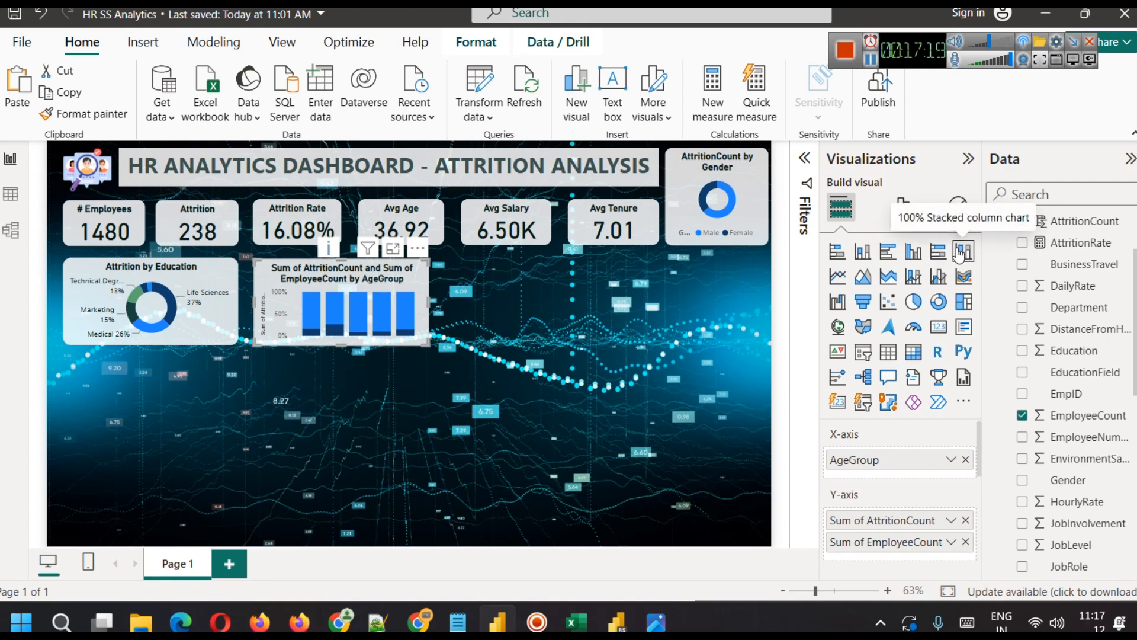
pyautogui.click(393, 248)
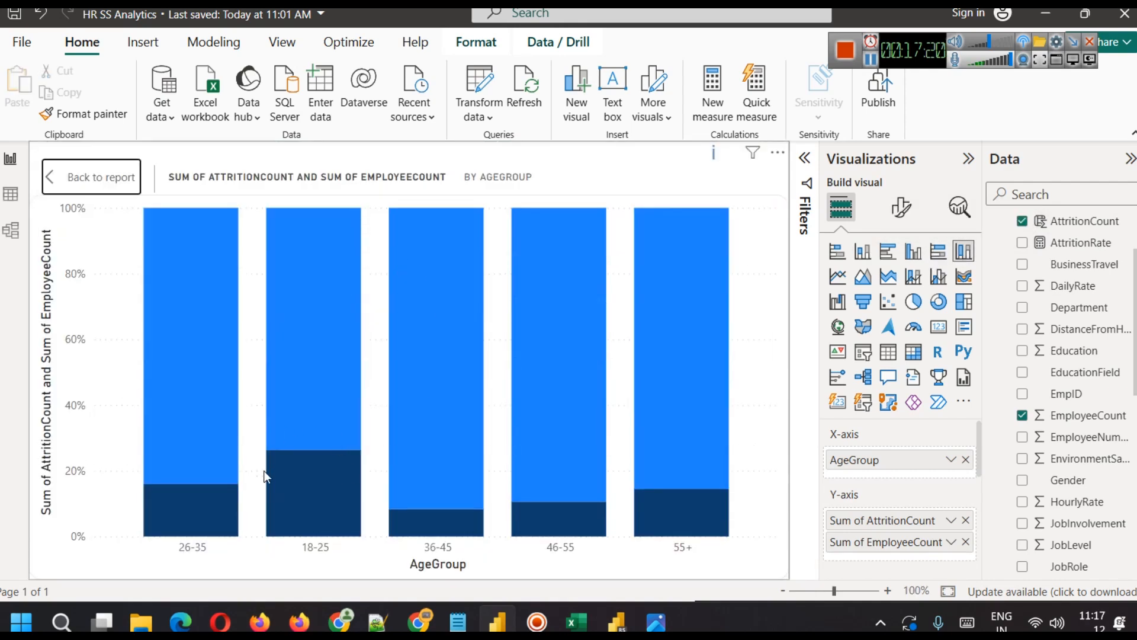
pyautogui.moveTo(291, 478)
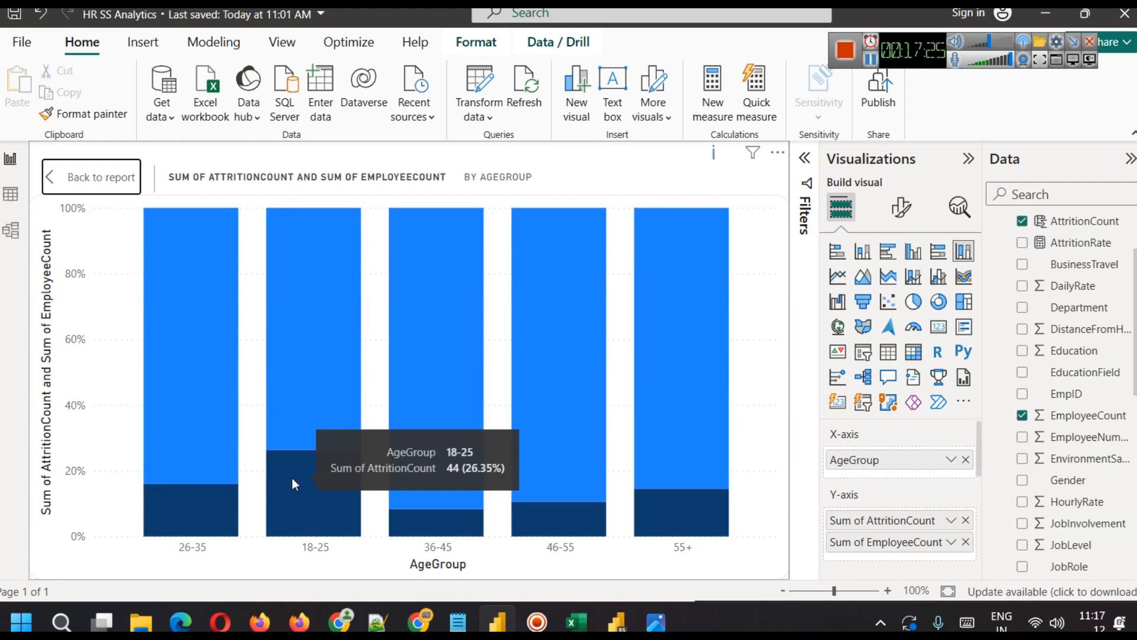
pyautogui.click(86, 178)
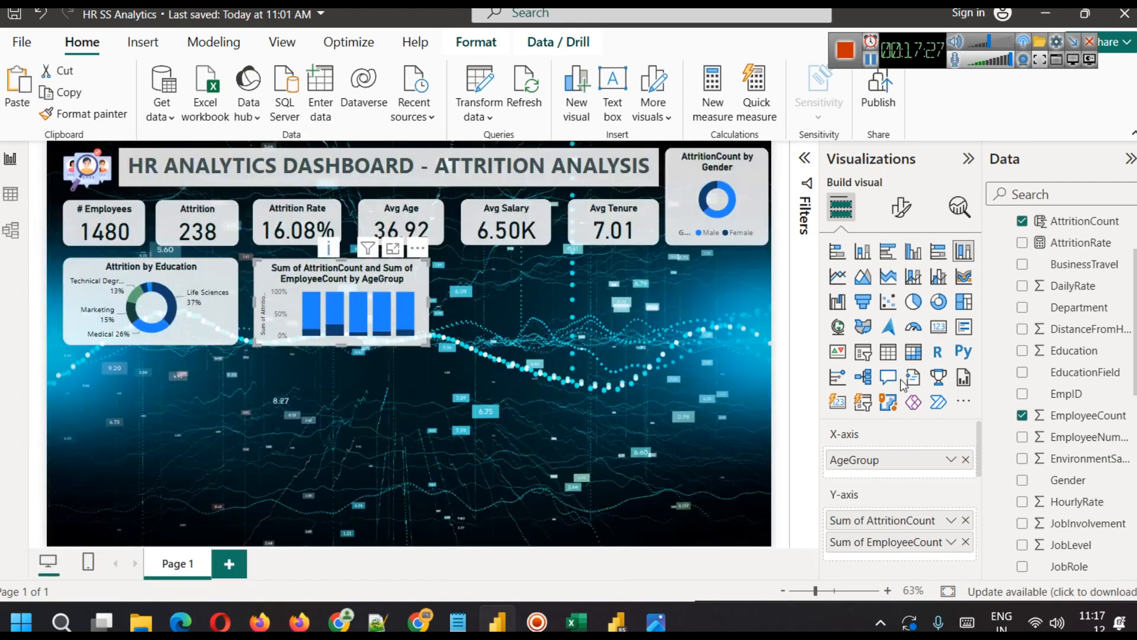
# Step: Turn on the data labels and legend of the age group chart and inspect the percentages in focus mode
pyautogui.click(901, 218)
pyautogui.scroll(-2, 877, 414)
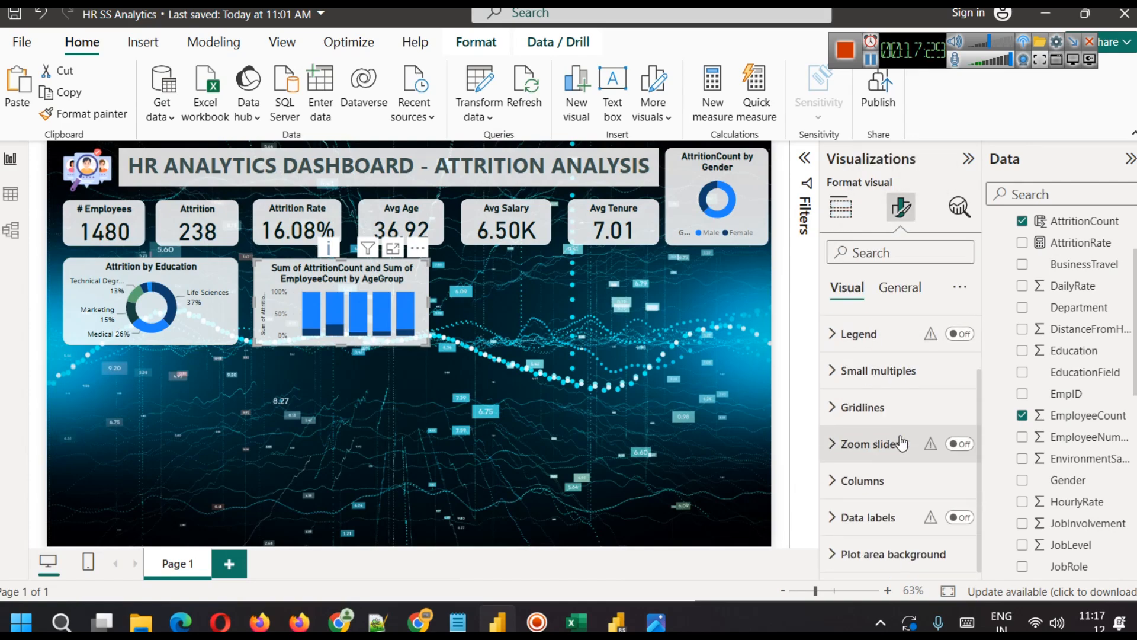
pyautogui.click(958, 517)
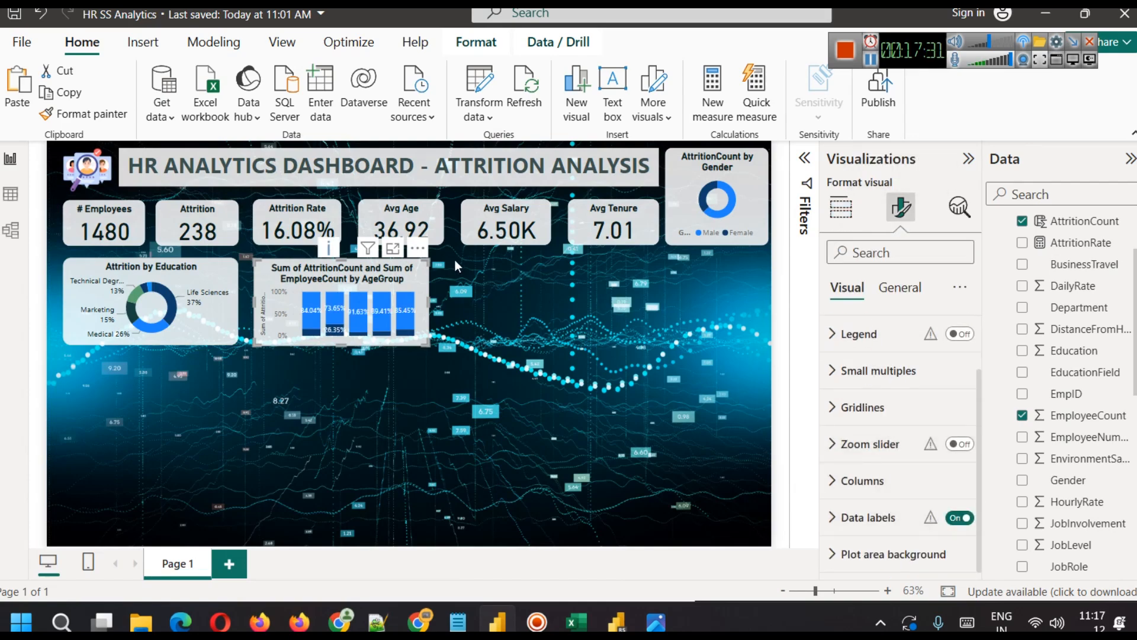
pyautogui.click(392, 248)
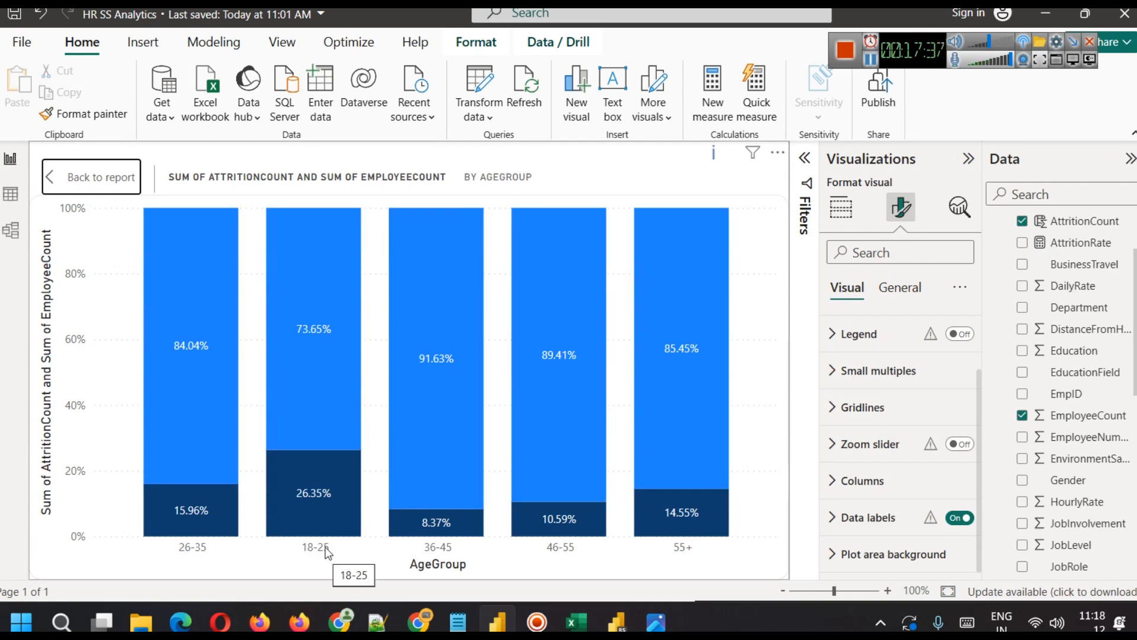
pyautogui.moveTo(291, 502)
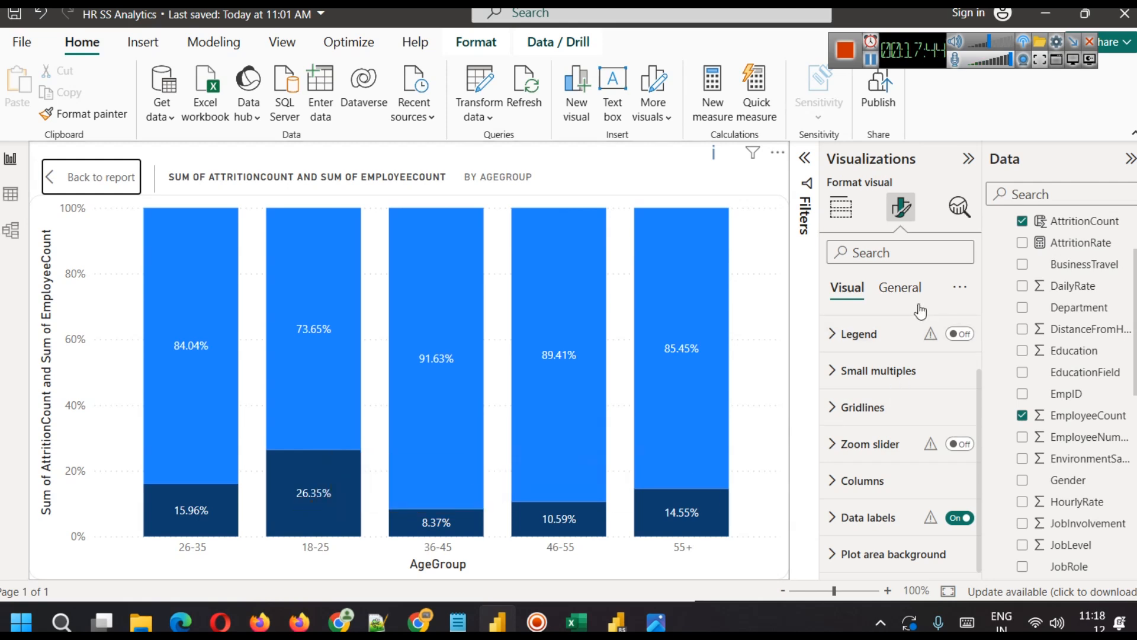
pyautogui.click(961, 335)
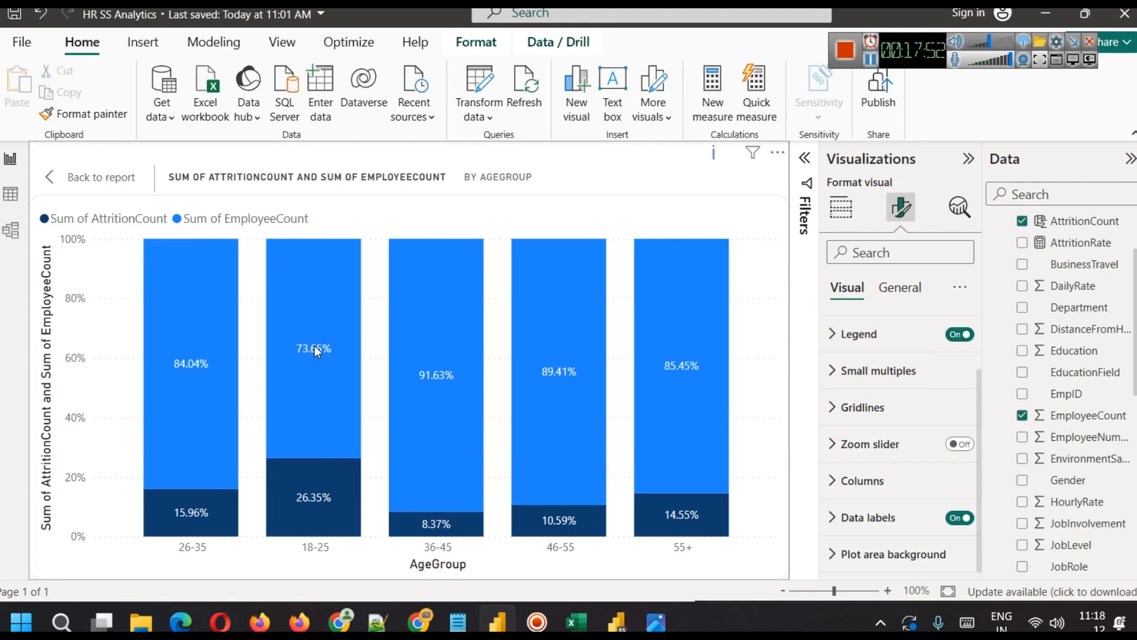
pyautogui.click(96, 178)
# Step: Turn off the legend and data labels of the age group chart
pyautogui.click(511, 330)
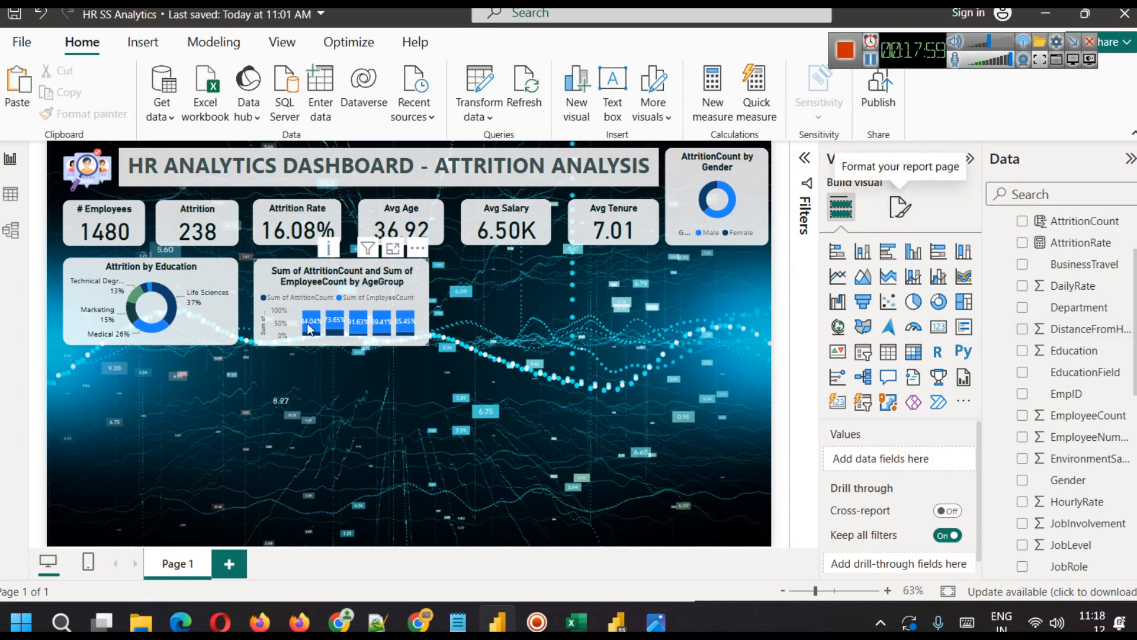
pyautogui.click(365, 284)
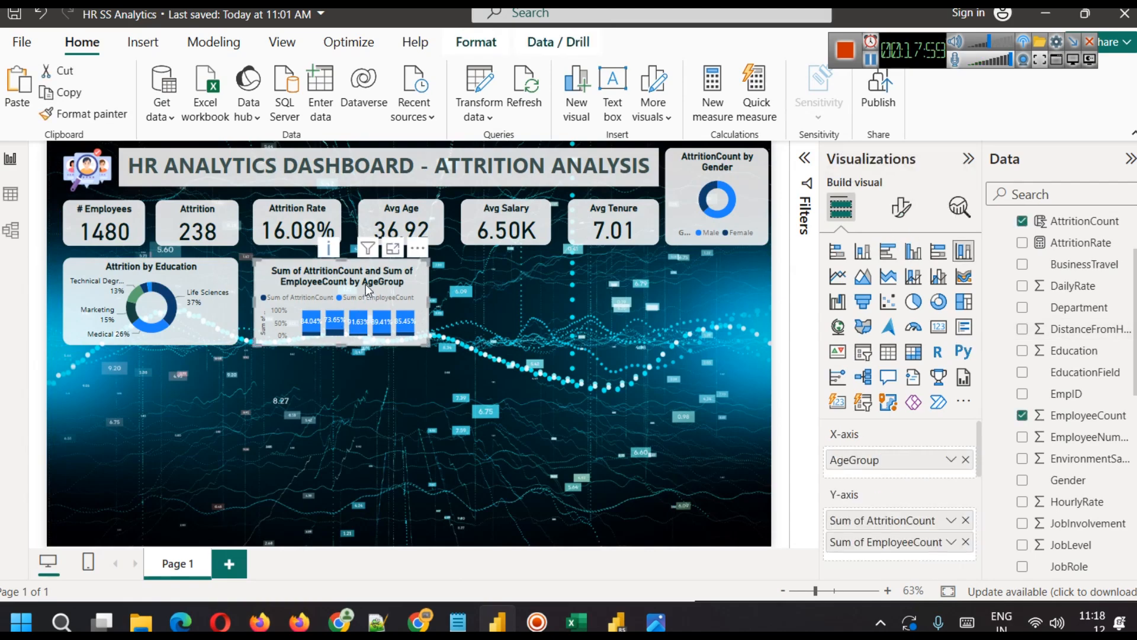
pyautogui.click(901, 208)
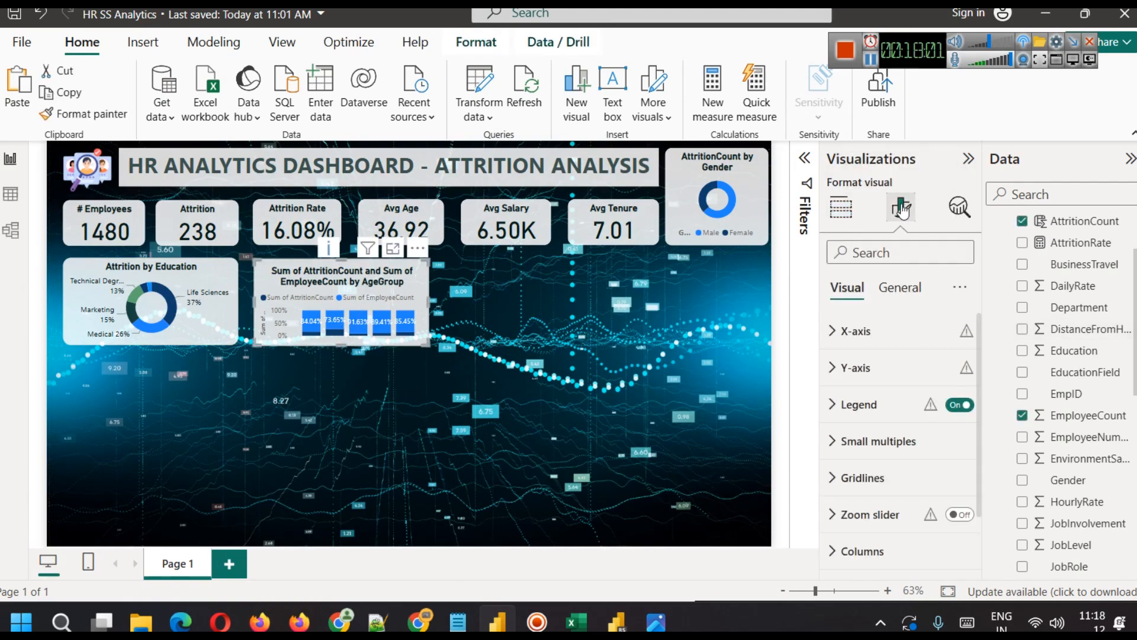
pyautogui.click(958, 406)
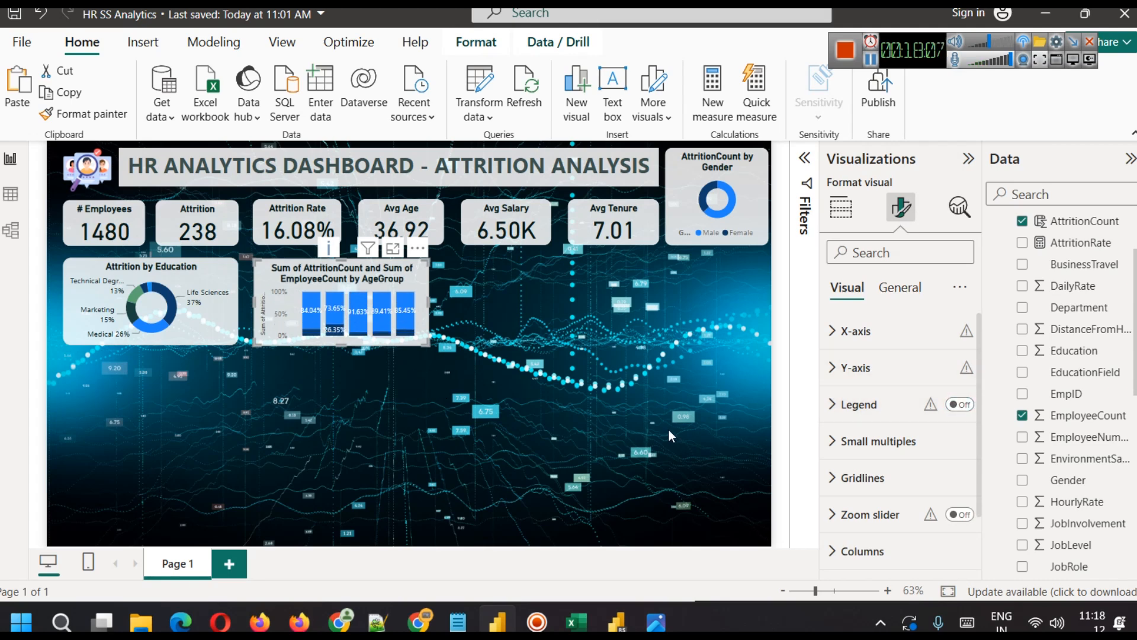
pyautogui.scroll(-2, 918, 455)
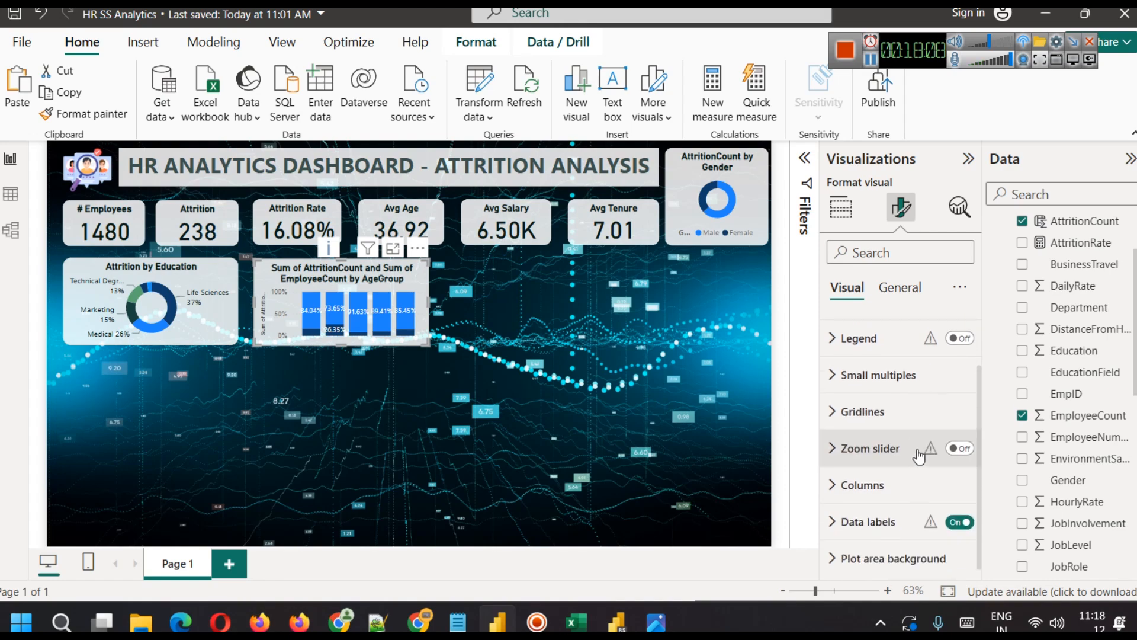
pyautogui.click(960, 519)
pyautogui.click(397, 398)
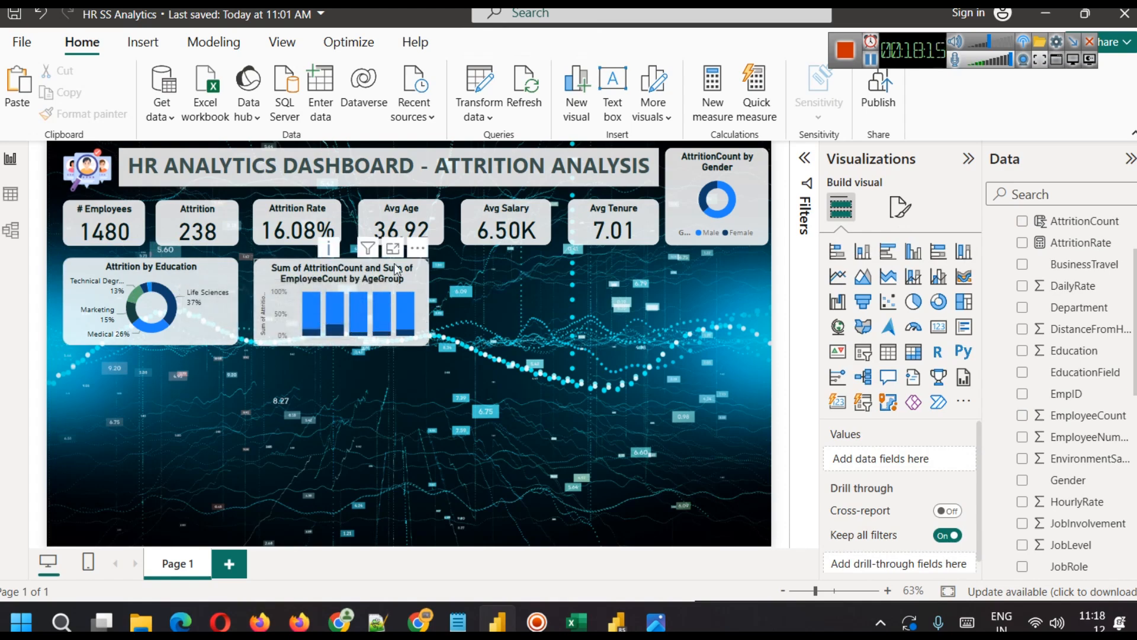
pyautogui.click(862, 251)
pyautogui.click(349, 436)
pyautogui.click(176, 432)
pyautogui.press('Delete')
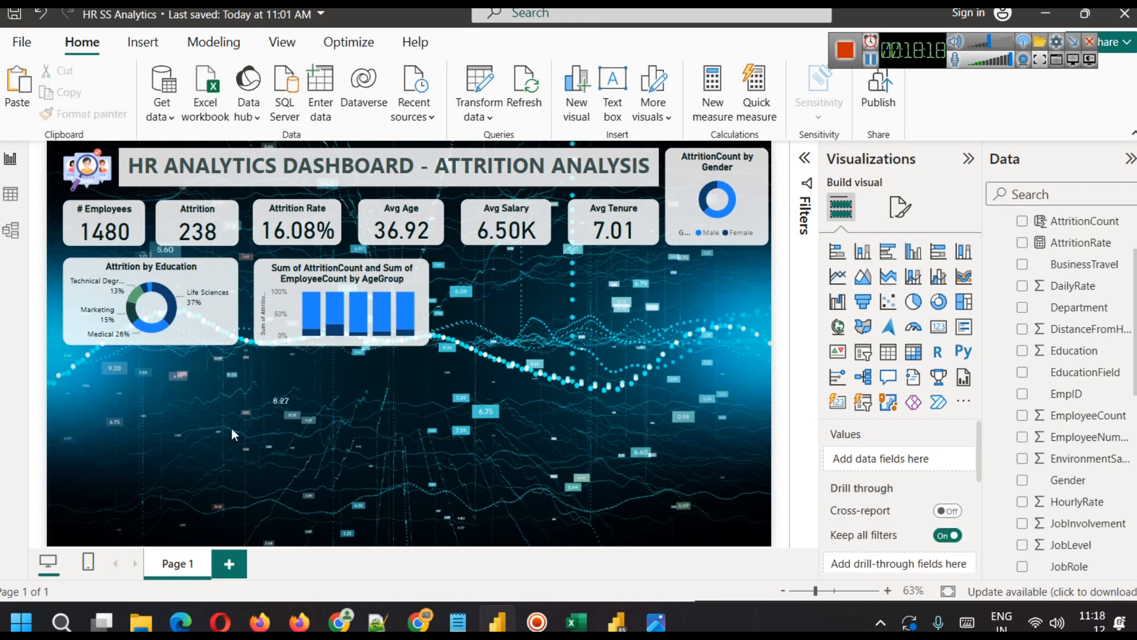
# Step: Remove the sum of EmployeeCount from the age group chart's Y-axis and make it a stacked column chart
pyautogui.click(870, 61)
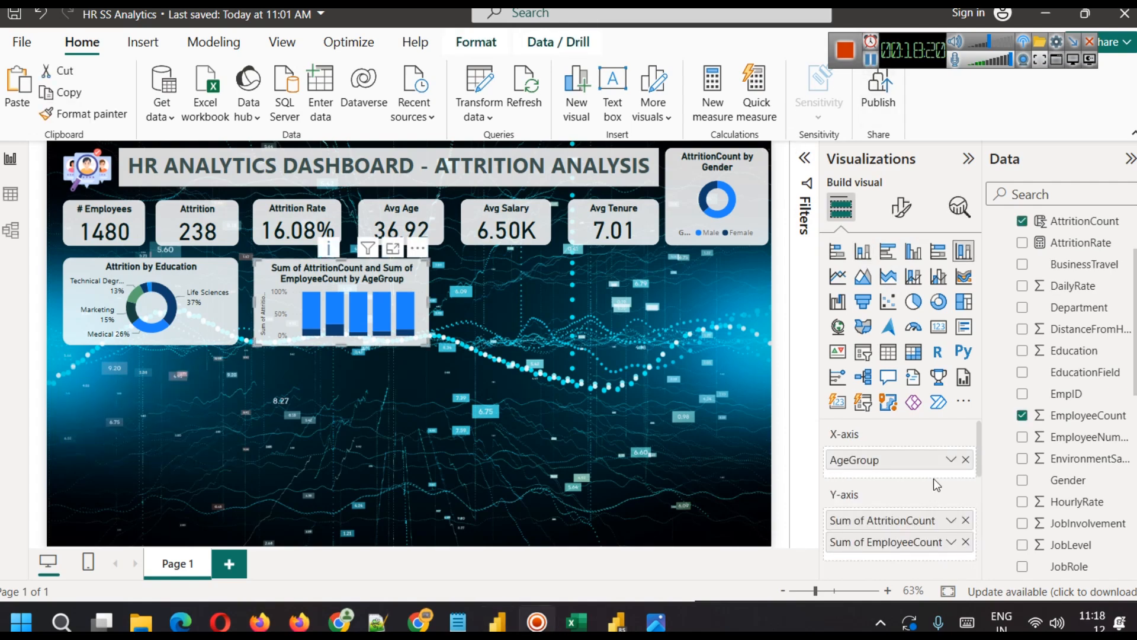
pyautogui.click(965, 542)
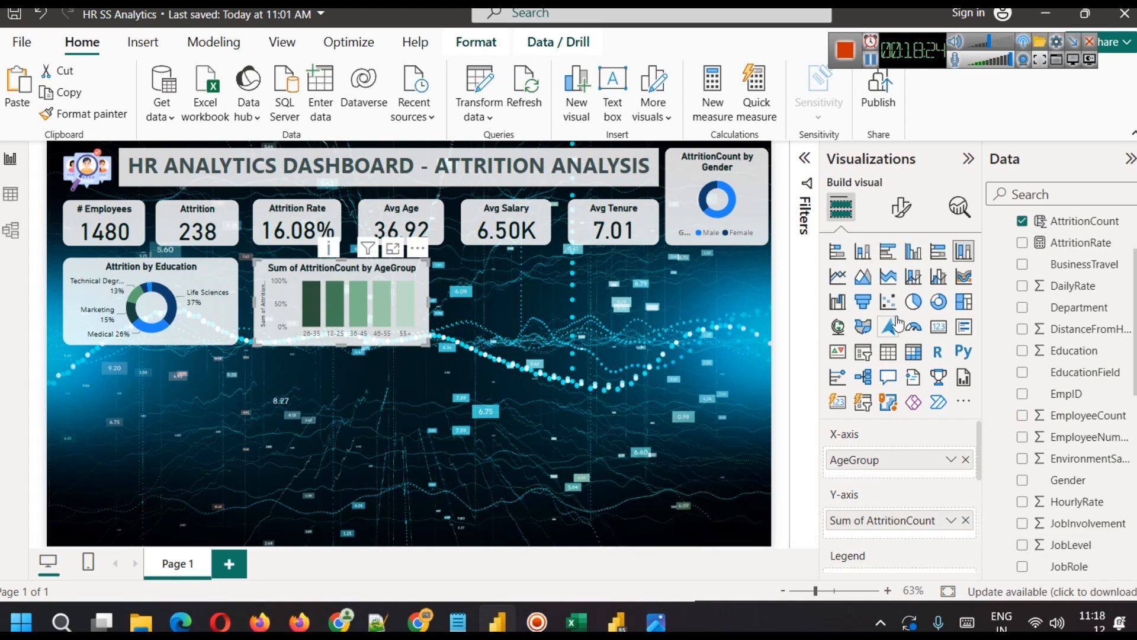
pyautogui.click(866, 256)
pyautogui.click(548, 378)
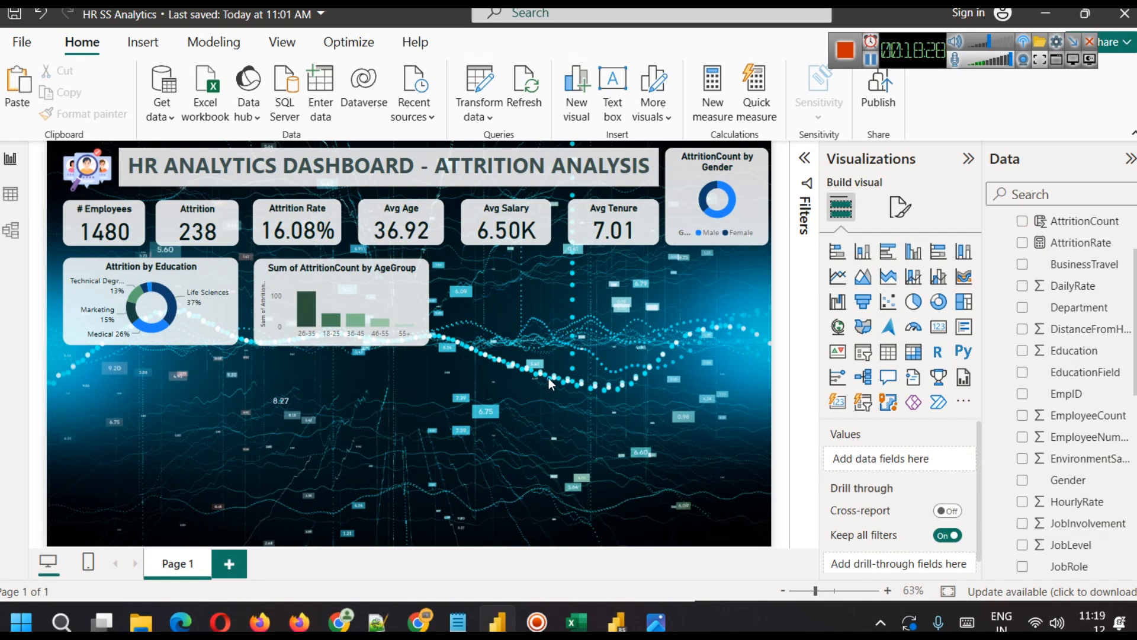
# Step: Widen the AttritionCount by AgeGroup chart slightly towards its right side
pyautogui.click(424, 296)
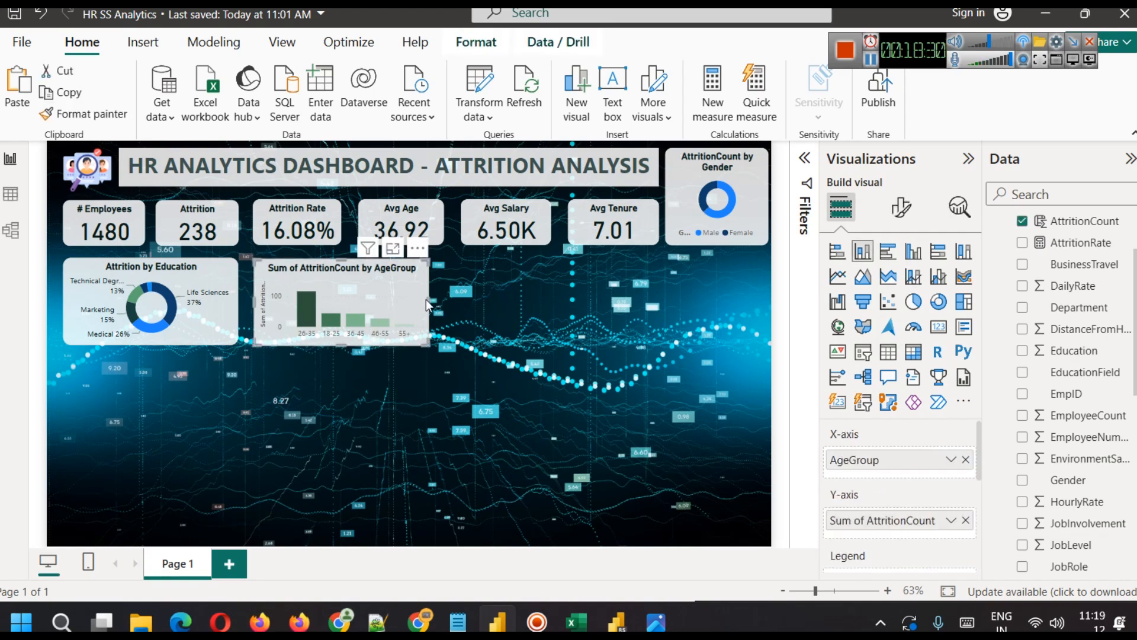
pyautogui.moveTo(430, 301); pyautogui.dragTo(440, 300)
pyautogui.click(453, 302)
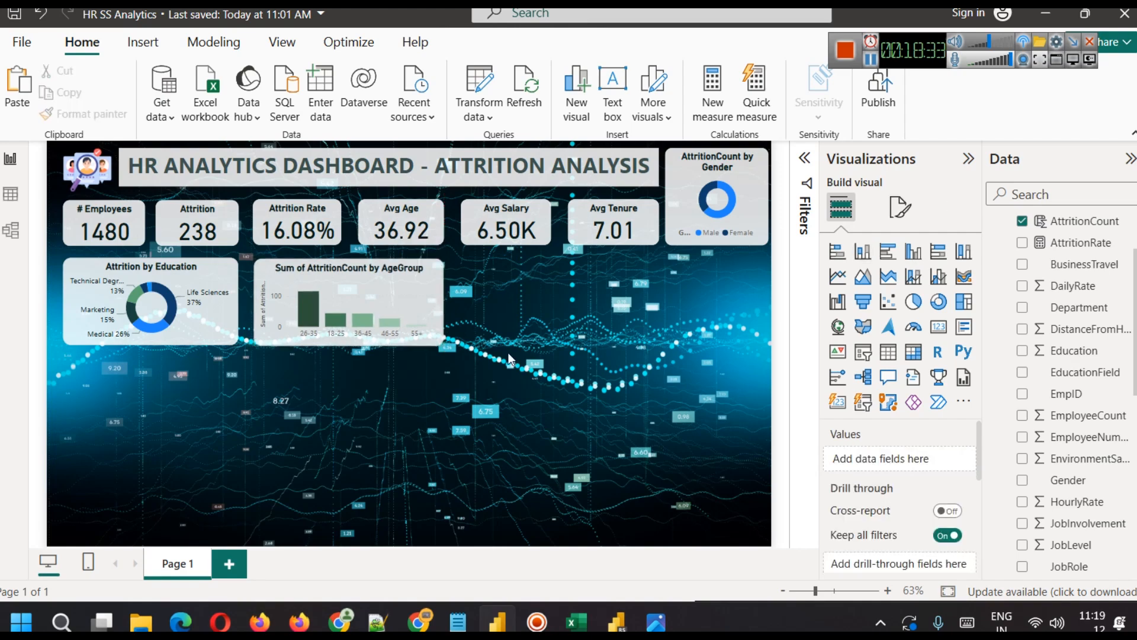
# Step: Convert the AttritionCount by AgeGroup chart to a line and stacked column chart
pyautogui.click(871, 60)
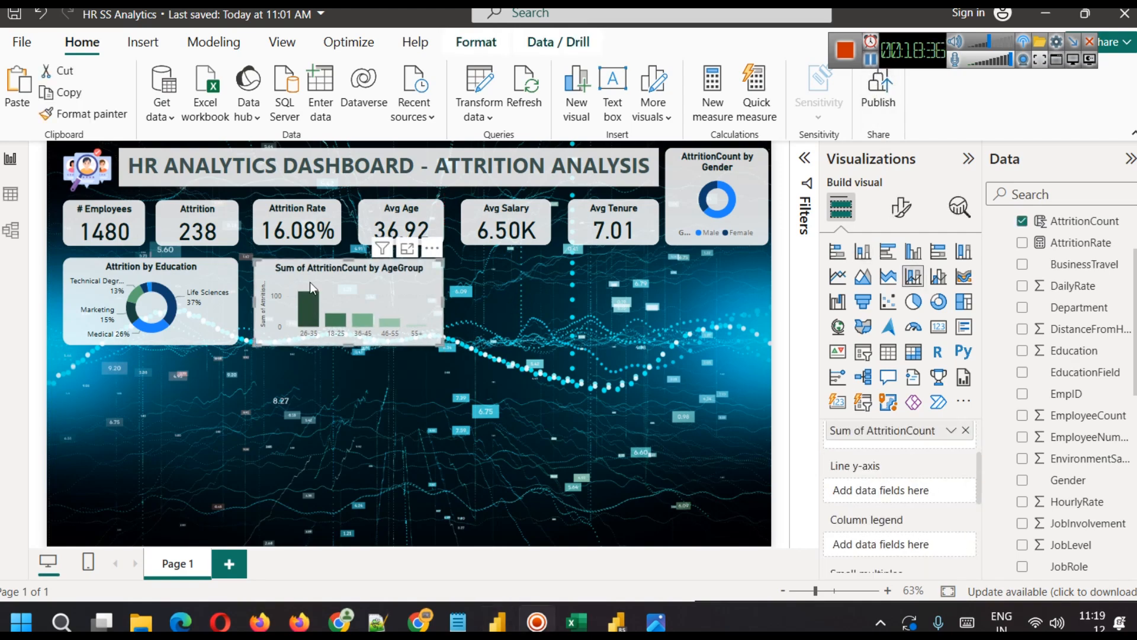
pyautogui.click(307, 231)
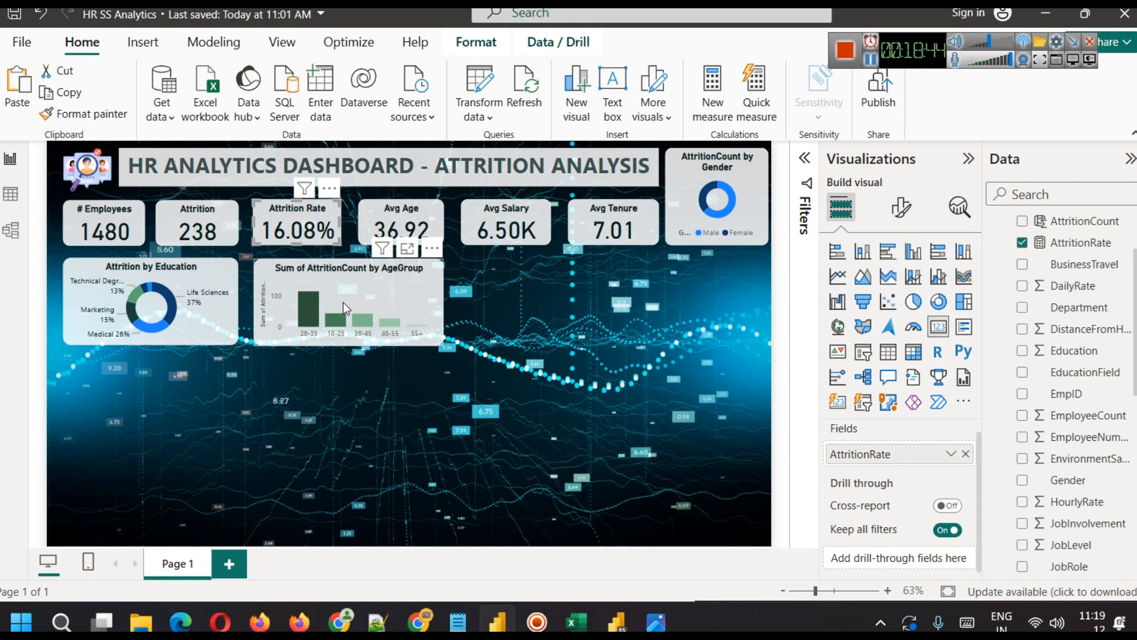
pyautogui.click(353, 289)
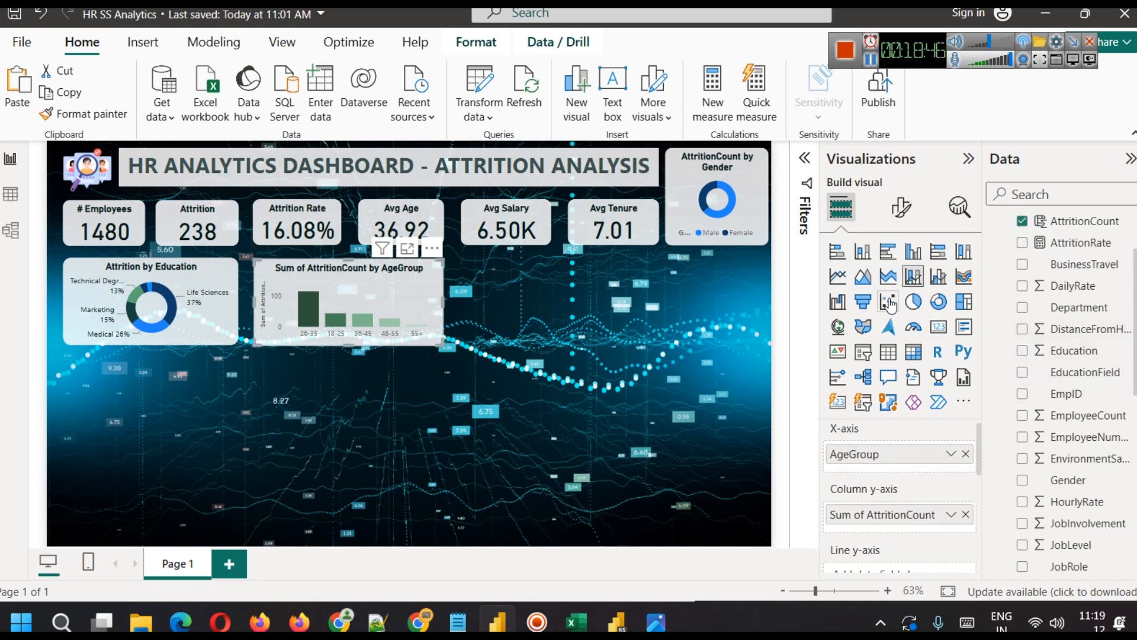
pyautogui.click(870, 260)
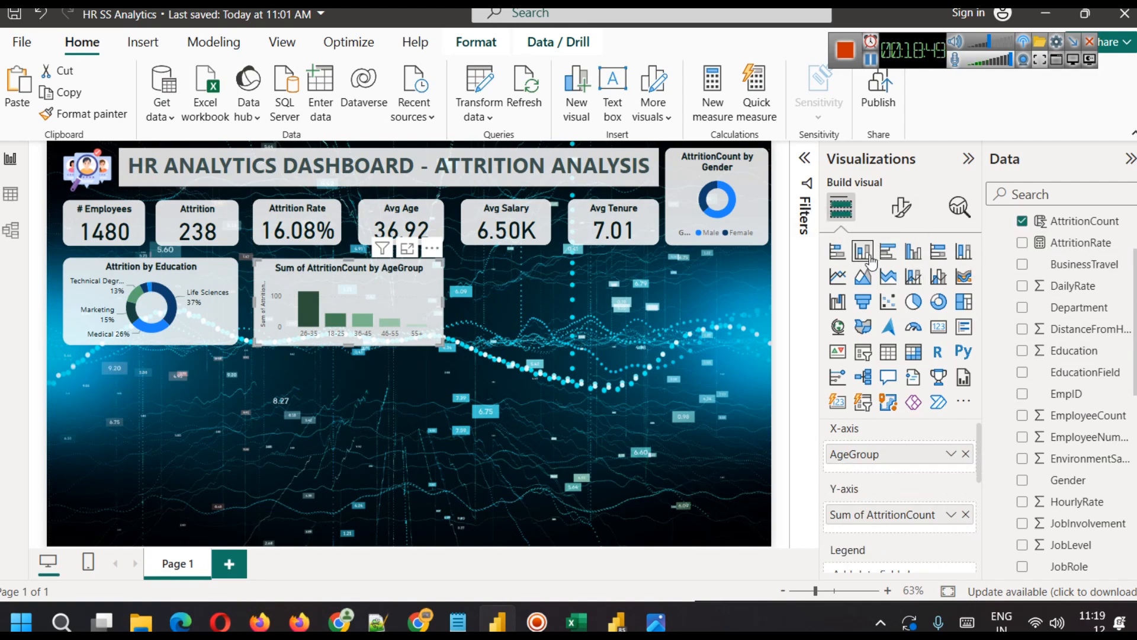
pyautogui.click(912, 276)
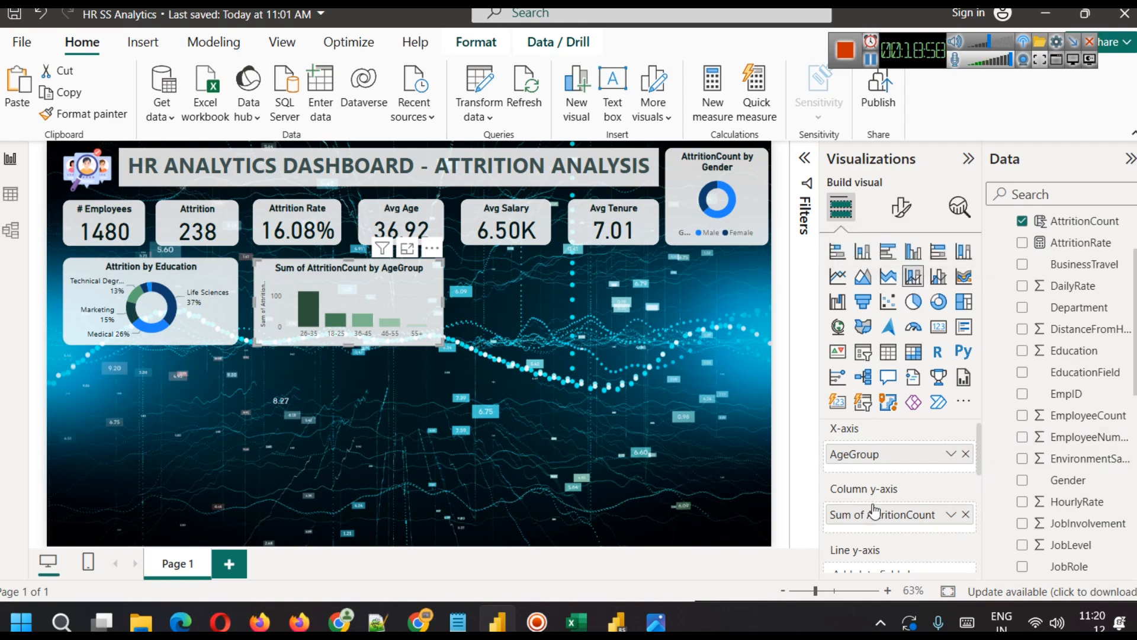
# Step: Add the AttritionRate measure to the age group chart's line y-axis
pyautogui.scroll(-3, 882, 498)
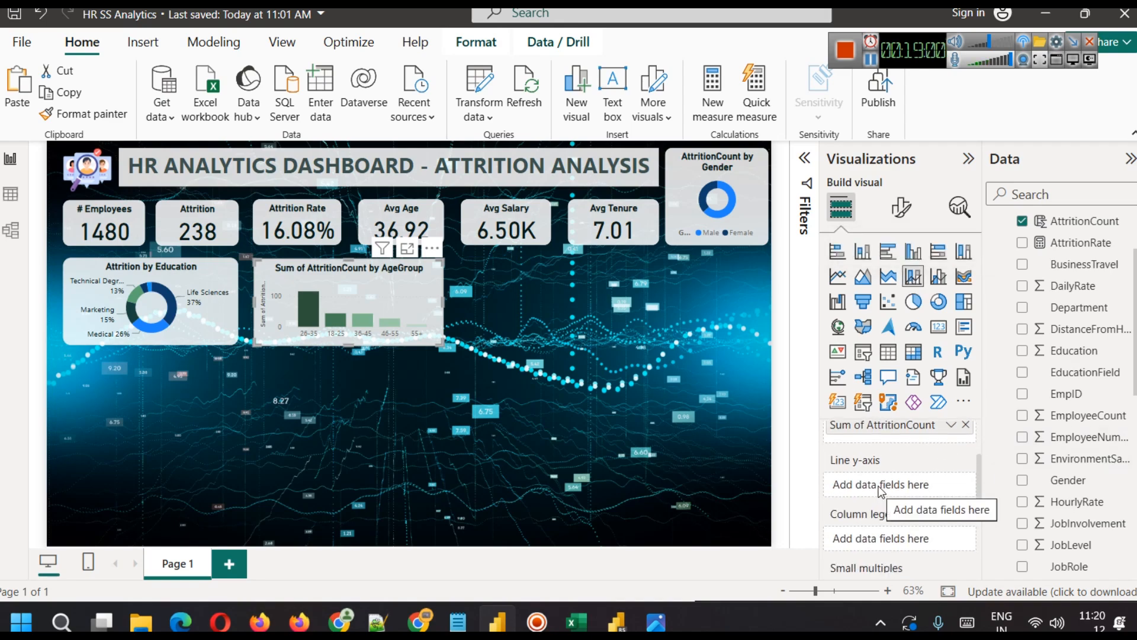
pyautogui.scroll(3, 1075, 344)
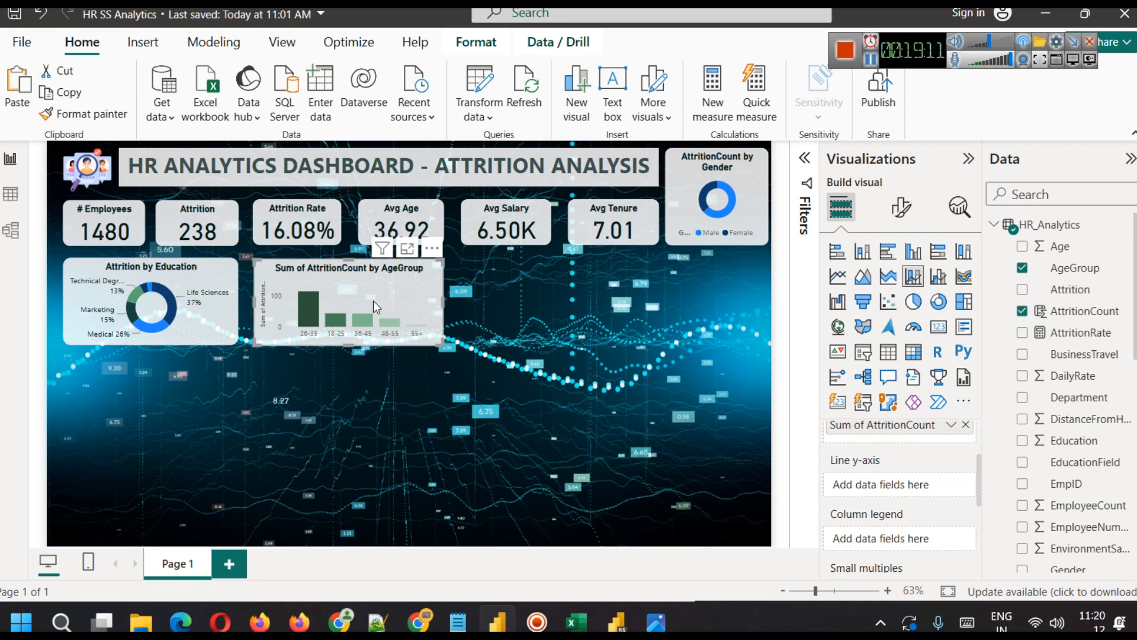
pyautogui.moveTo(1093, 332); pyautogui.dragTo(898, 484)
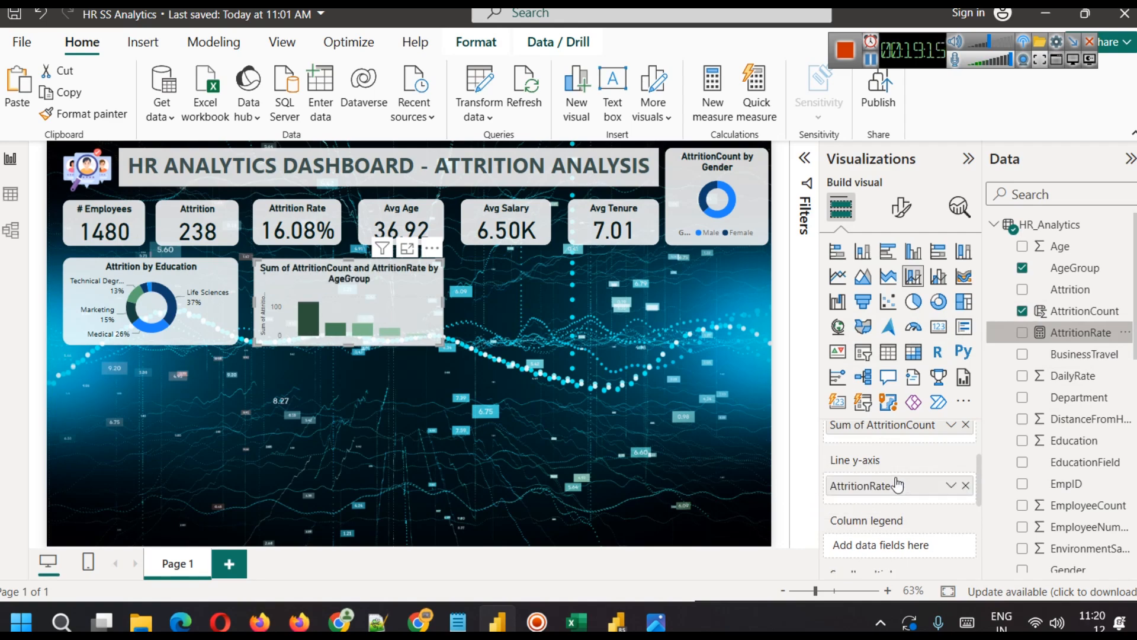
# Step: Shorten the age group chart's title to "AttritionCount and Rate by AgeGroup" and open the chart in focus mode
pyautogui.click(901, 207)
pyautogui.click(899, 287)
pyautogui.click(863, 370)
pyautogui.moveTo(874, 459); pyautogui.dragTo(801, 460)
pyautogui.press('BackSpace')
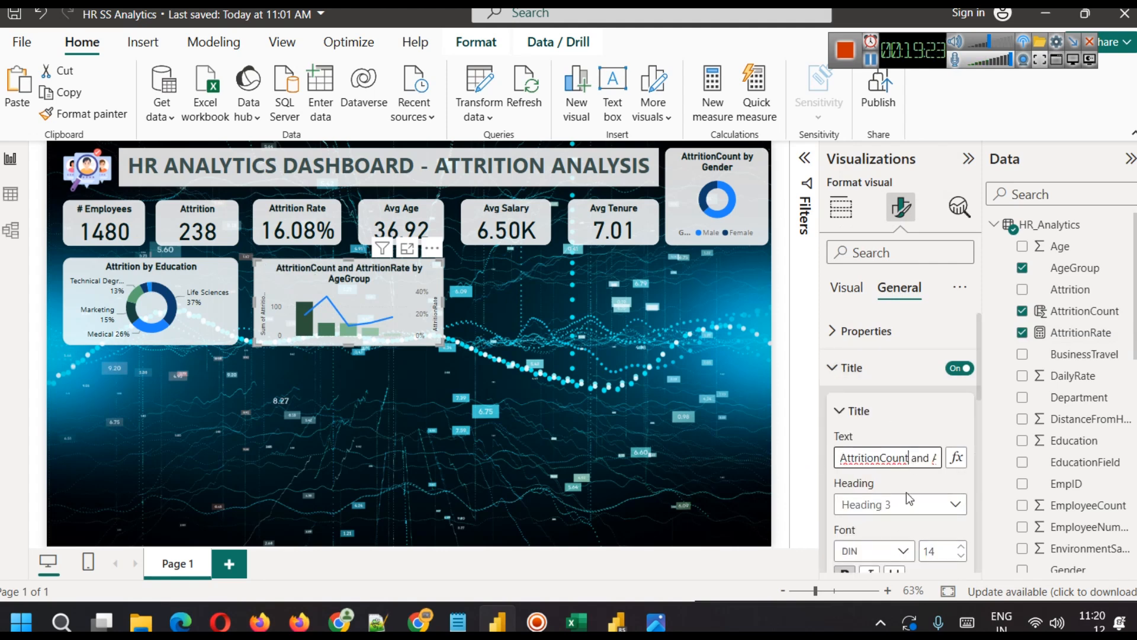
pyautogui.press('Right')
pyautogui.press('Right')
pyautogui.press('Right')
pyautogui.press('Right')
pyautogui.press('Right')
pyautogui.press('Right')
pyautogui.press('Right')
pyautogui.press('Right')
pyautogui.press('Right')
pyautogui.press('Right')
pyautogui.press('Right')
pyautogui.press('Right')
pyautogui.press('Right')
pyautogui.press('Right')
pyautogui.press('Right')
pyautogui.press('Right')
pyautogui.press('Right')
pyautogui.press('Right')
pyautogui.press('Right')
pyautogui.press('Right')
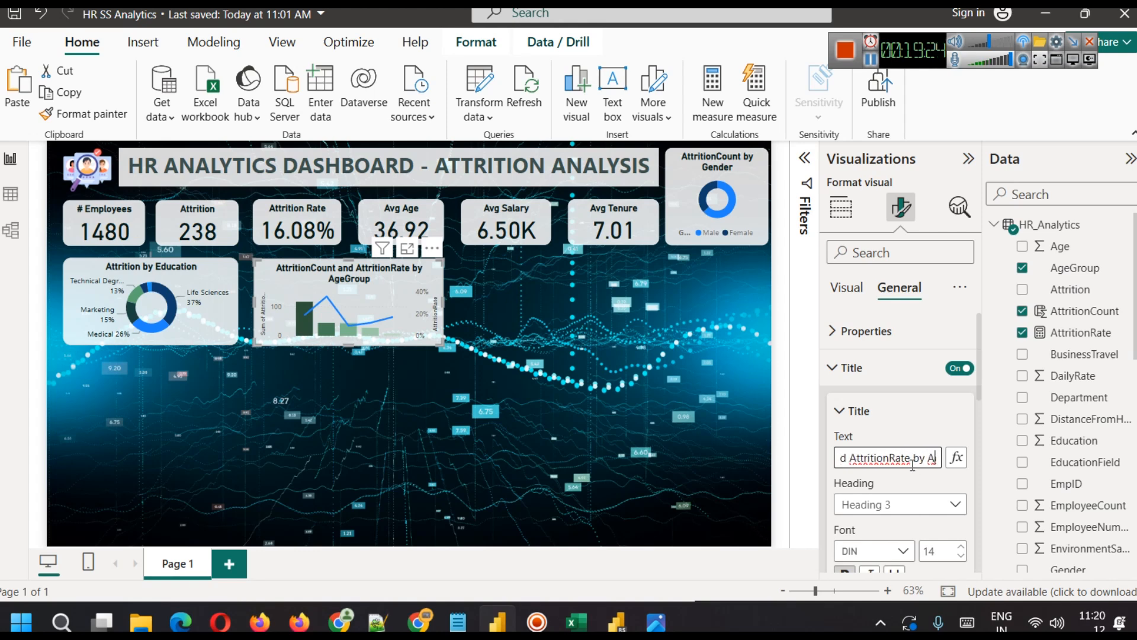
pyautogui.moveTo(890, 457); pyautogui.dragTo(850, 461)
pyautogui.press('BackSpace')
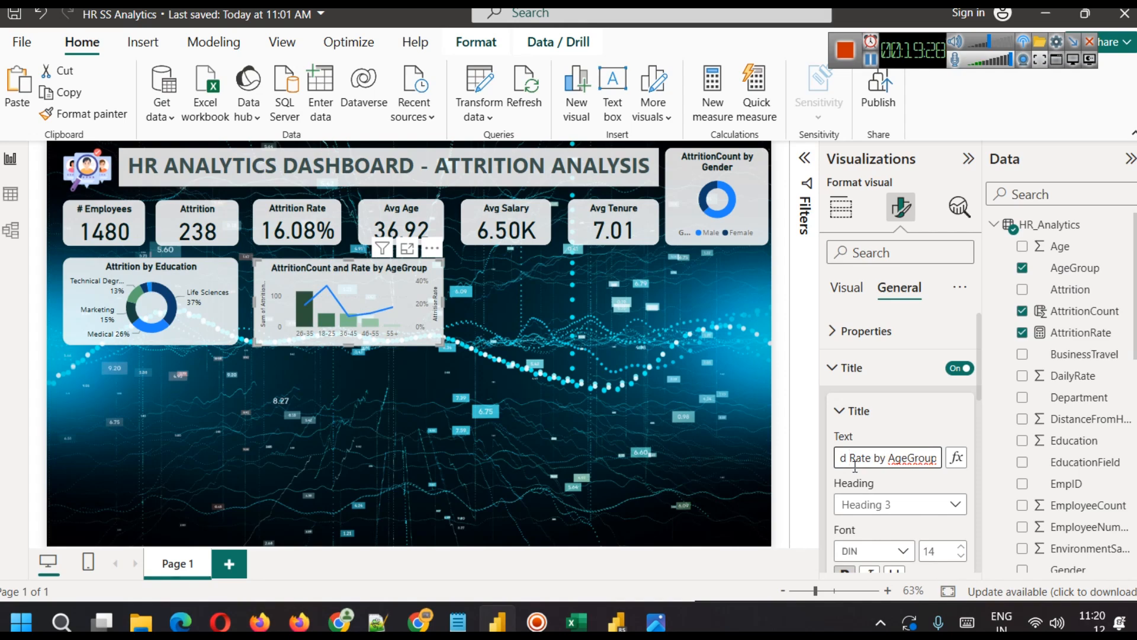
pyautogui.click(488, 414)
pyautogui.click(407, 249)
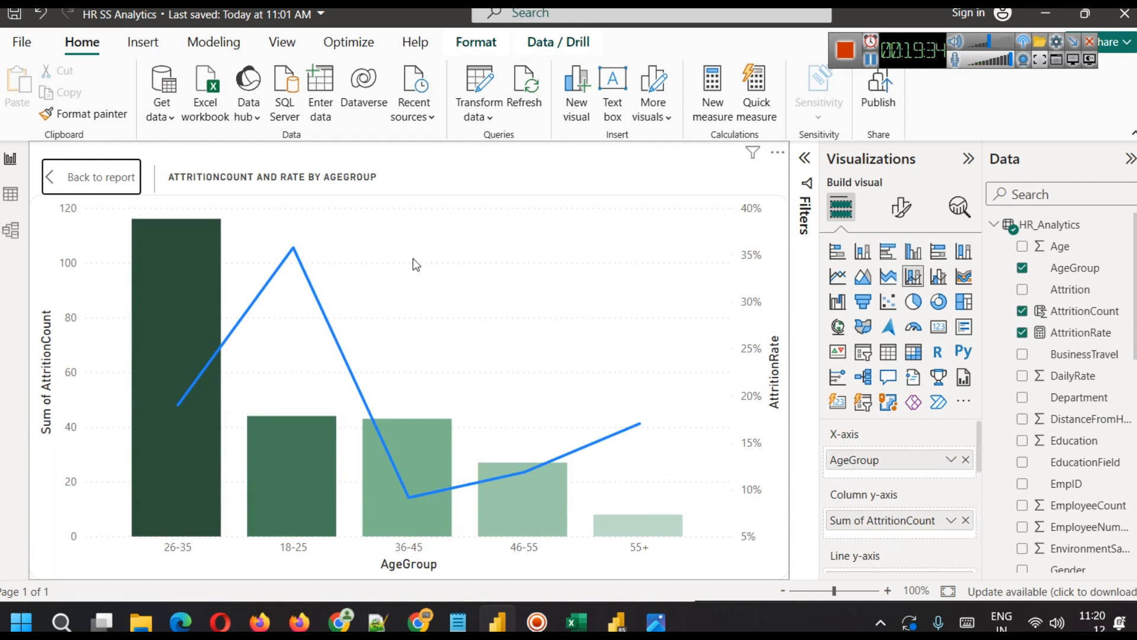
# Step: Examine the attrition rate and count per age group in the enlarged chart, and return to the report page
pyautogui.moveTo(295, 252)
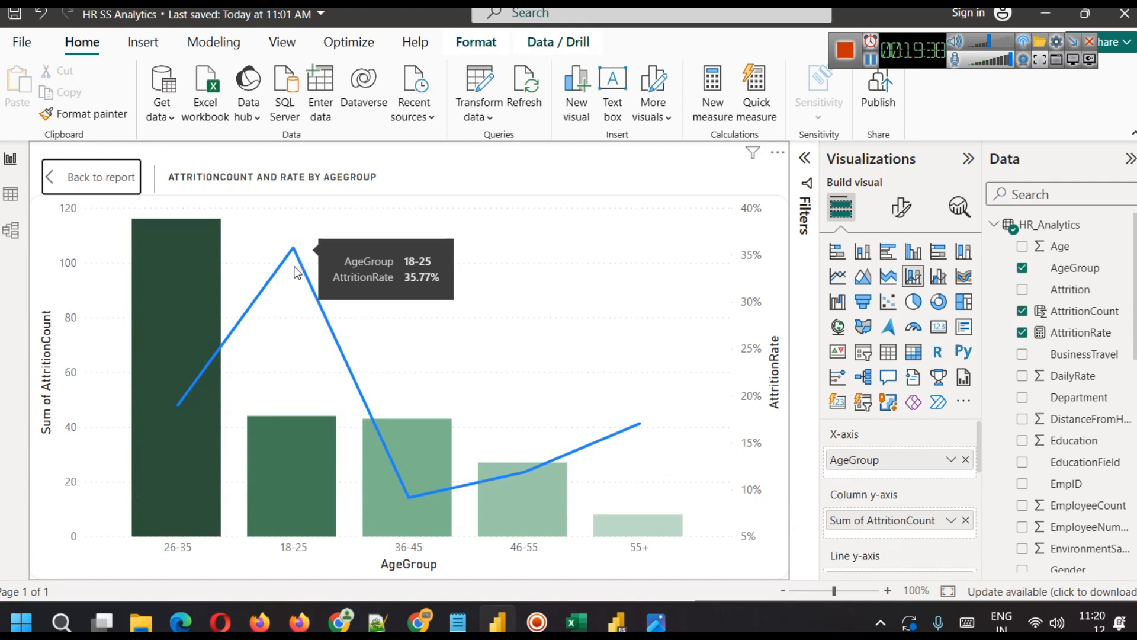
pyautogui.moveTo(248, 507)
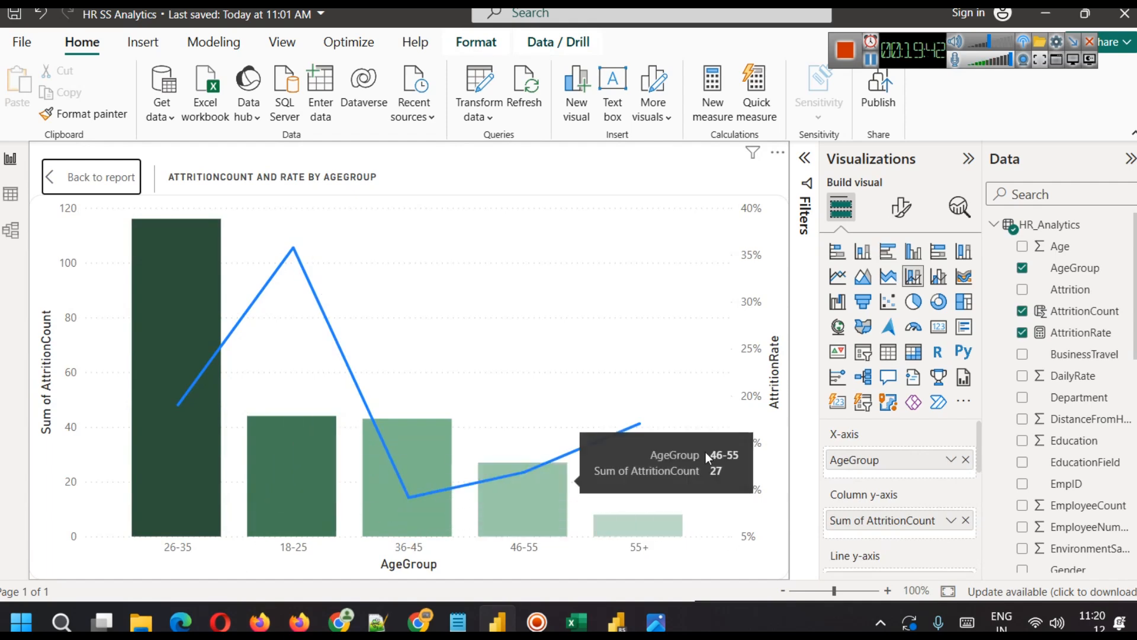
pyautogui.moveTo(640, 429)
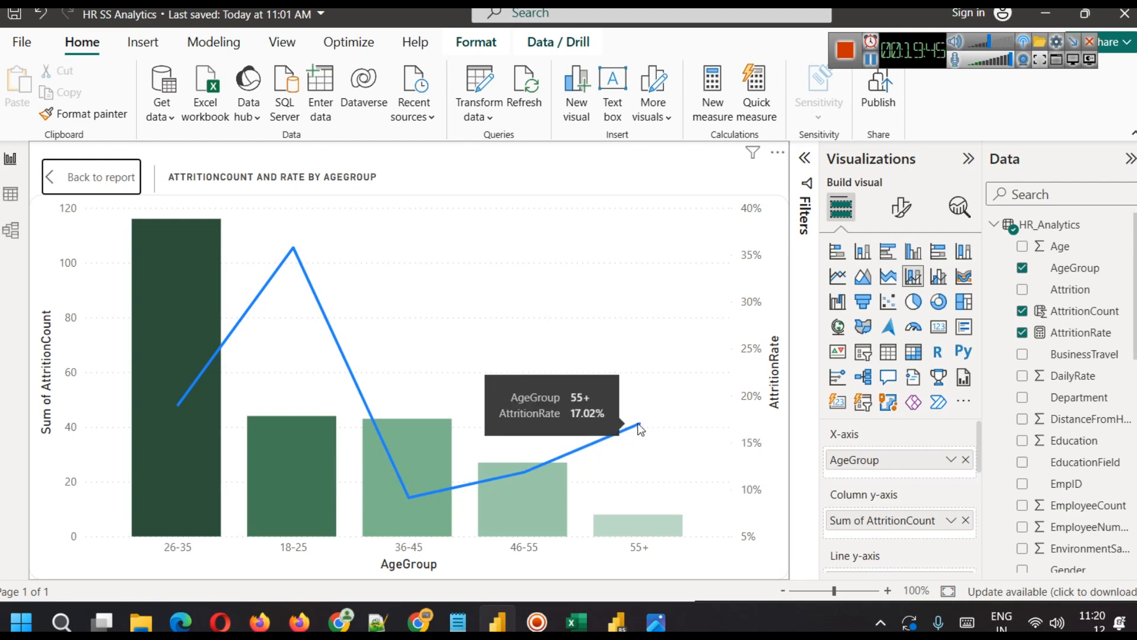
pyautogui.click(71, 176)
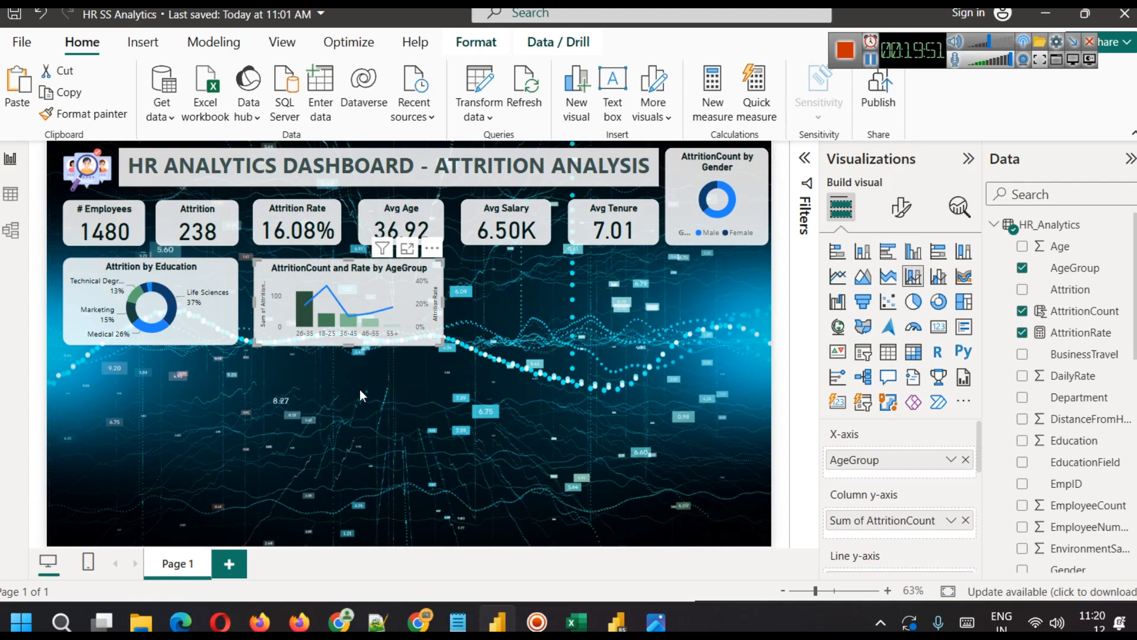
pyautogui.click(482, 375)
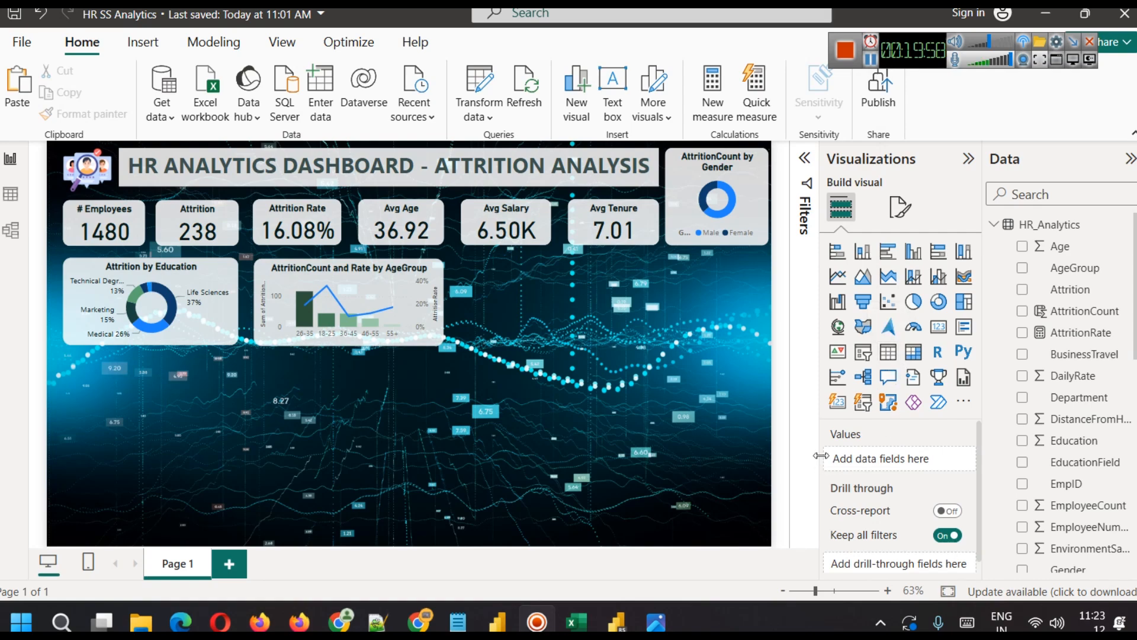
# Step: Review the HR_Analytics fields and the JobRole, JobLevel and JobSatisfaction columns in the data table, and return to the report
pyautogui.scroll(-3, 1117, 474)
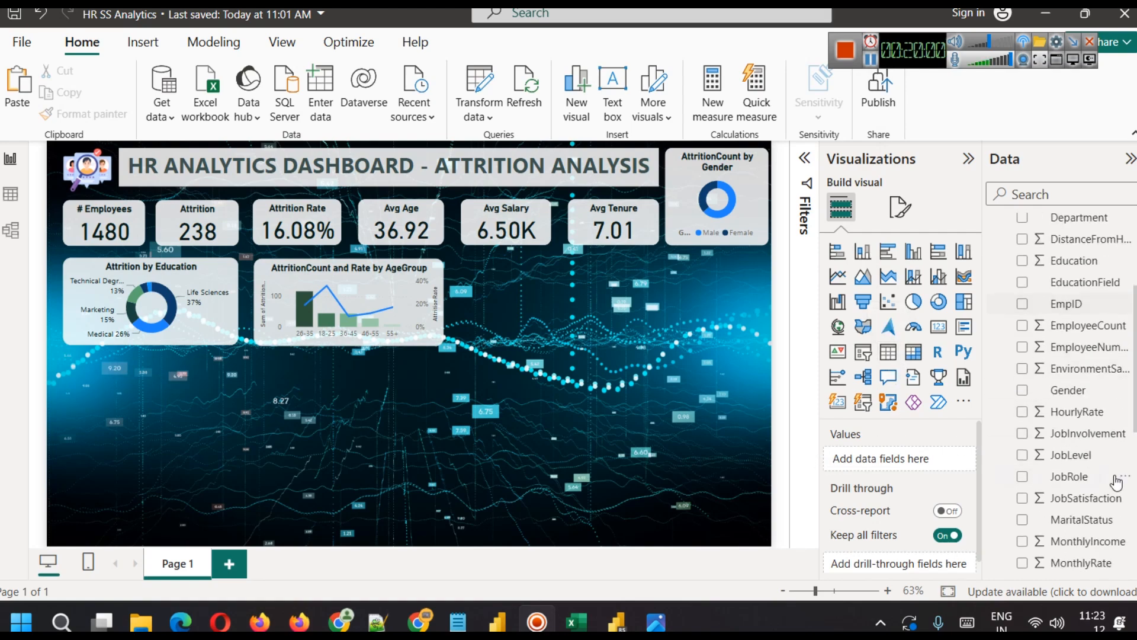
pyautogui.scroll(-5, 1116, 482)
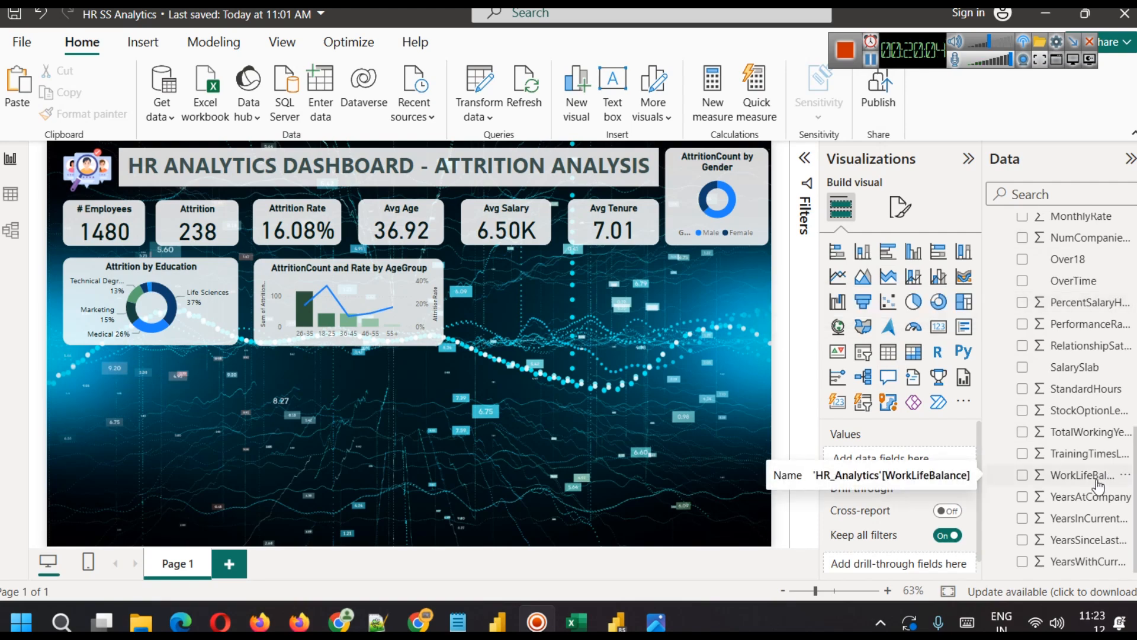
pyautogui.scroll(10, 1098, 486)
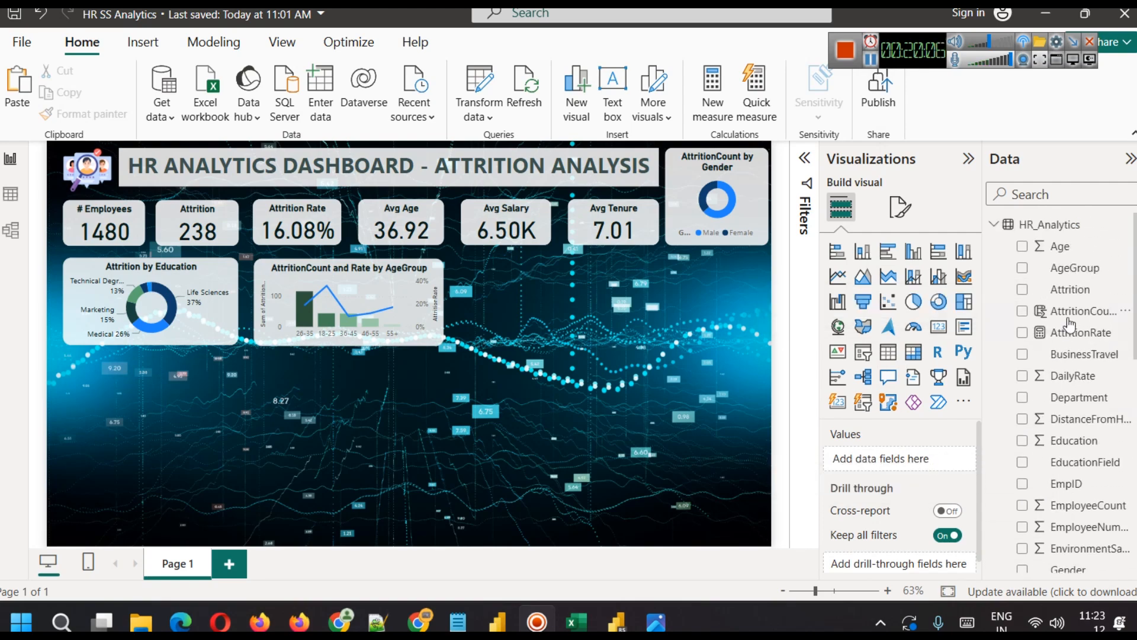
pyautogui.click(10, 194)
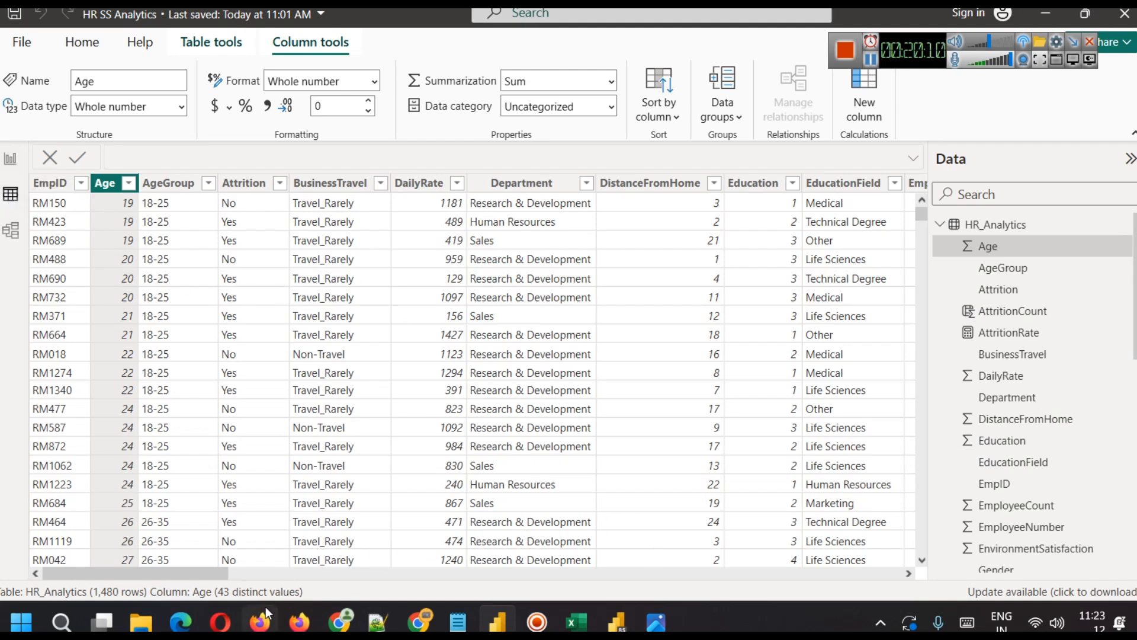
pyautogui.moveTo(250, 571); pyautogui.dragTo(461, 586)
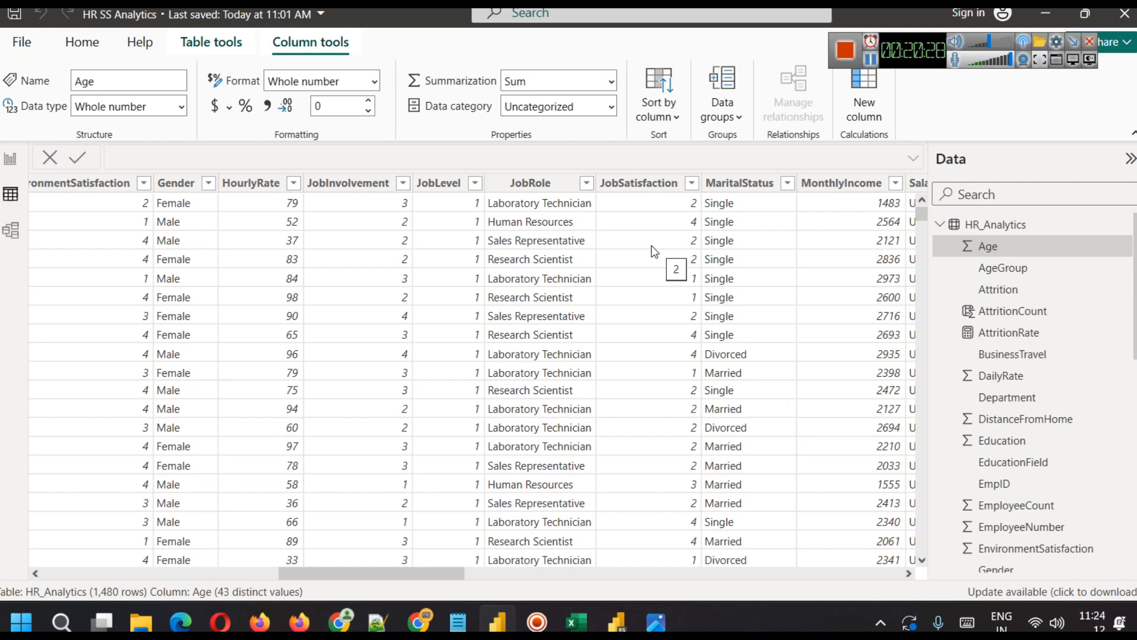
pyautogui.click(870, 60)
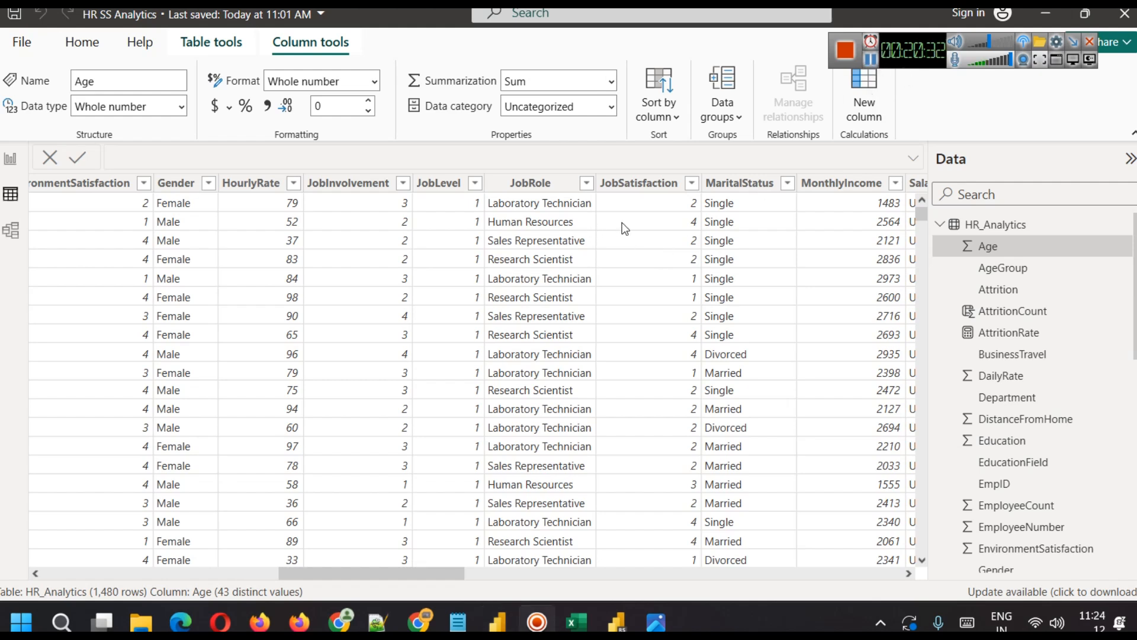
pyautogui.click(11, 162)
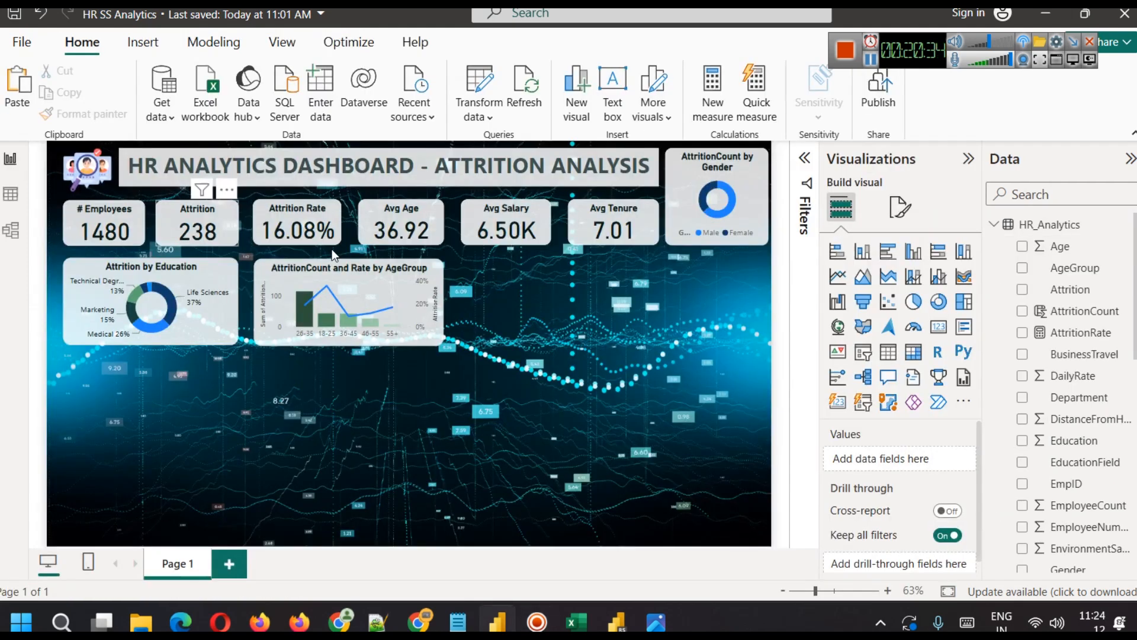
# Step: Insert a matrix visual beside the age group chart, narrowing it to fit under the cards and extending it downward
pyautogui.click(912, 353)
pyautogui.moveTo(701, 328); pyautogui.dragTo(661, 327)
pyautogui.moveTo(560, 345); pyautogui.dragTo(569, 410)
# Step: Check the age group chart's height and width in its size properties
pyautogui.click(388, 300)
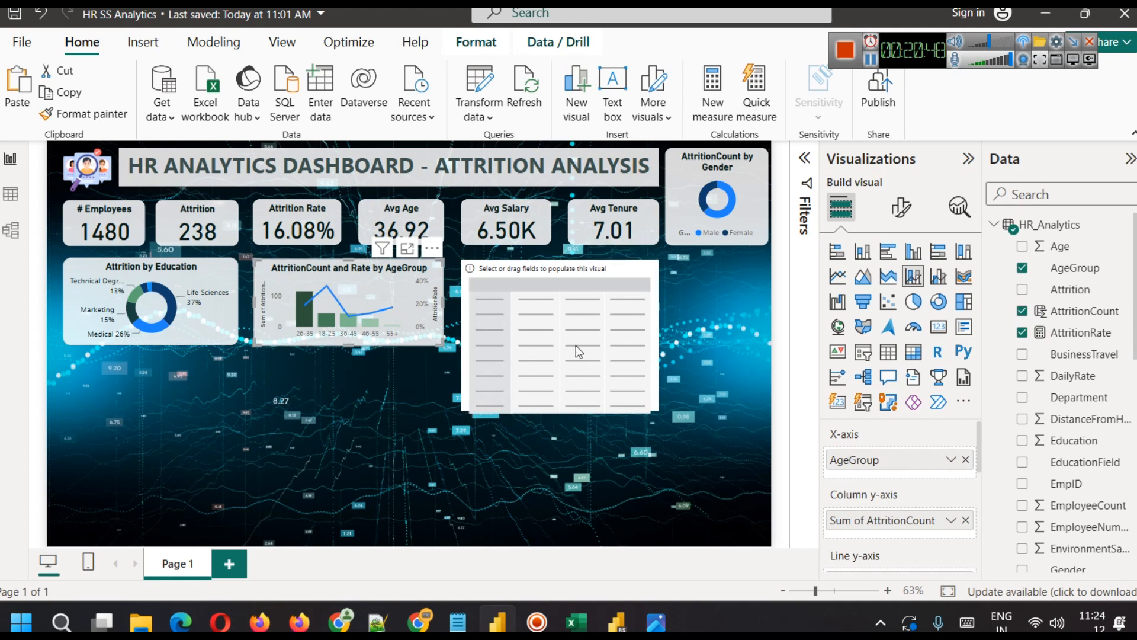
pyautogui.click(902, 207)
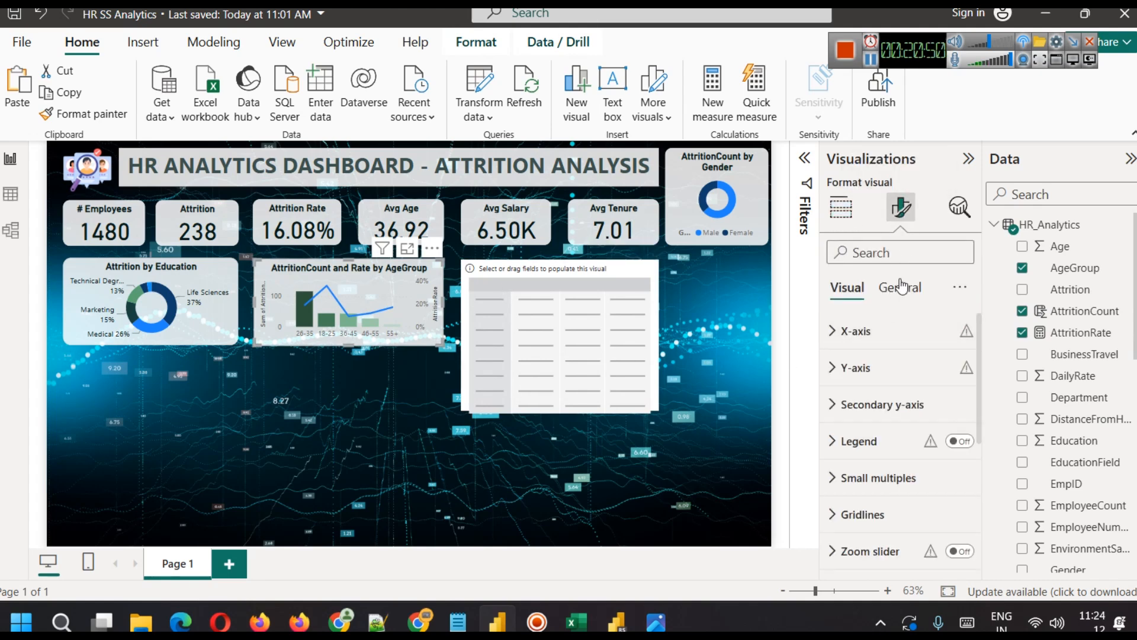
pyautogui.click(866, 331)
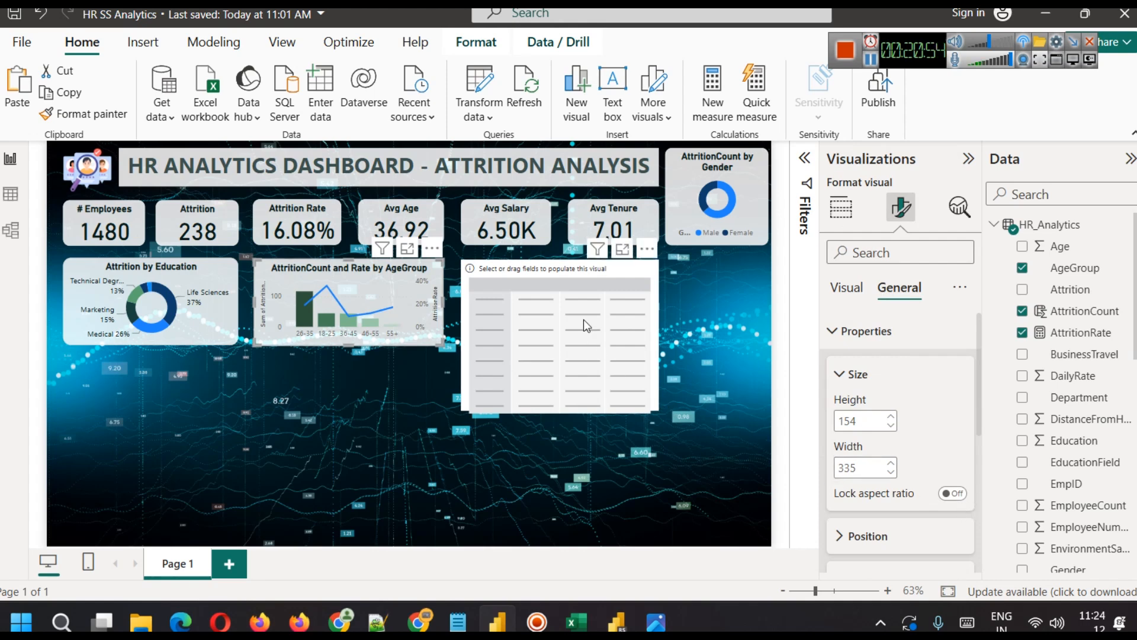
# Step: Fill the empty matrix with JobRole as rows and JobLevel as columns
pyautogui.click(579, 296)
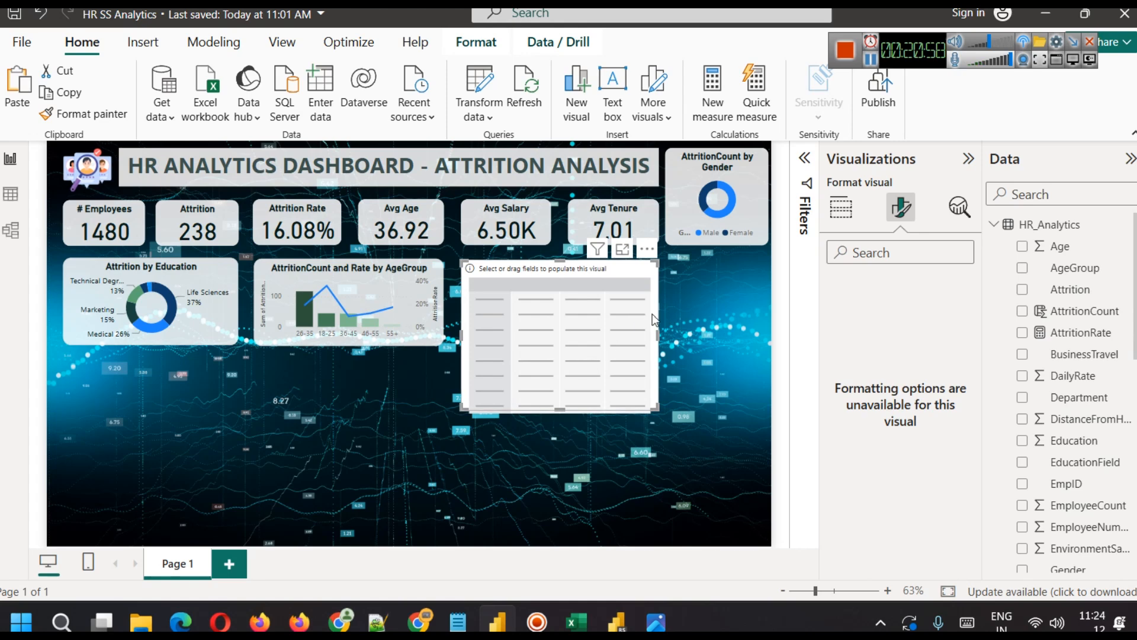
pyautogui.click(841, 210)
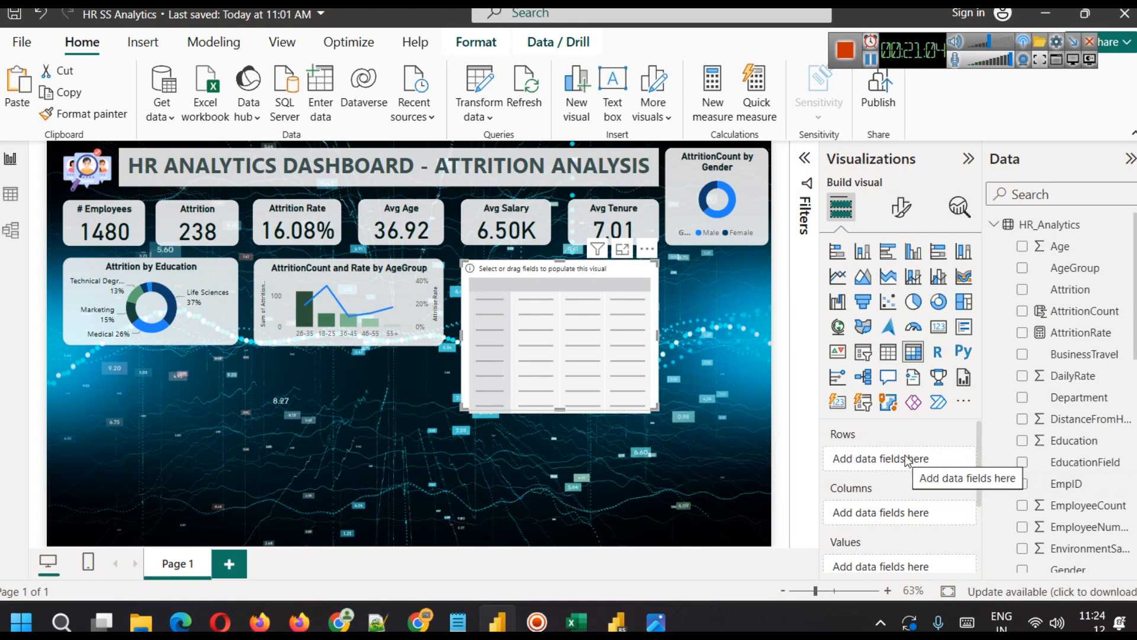
pyautogui.click(1059, 199)
pyautogui.write('job')
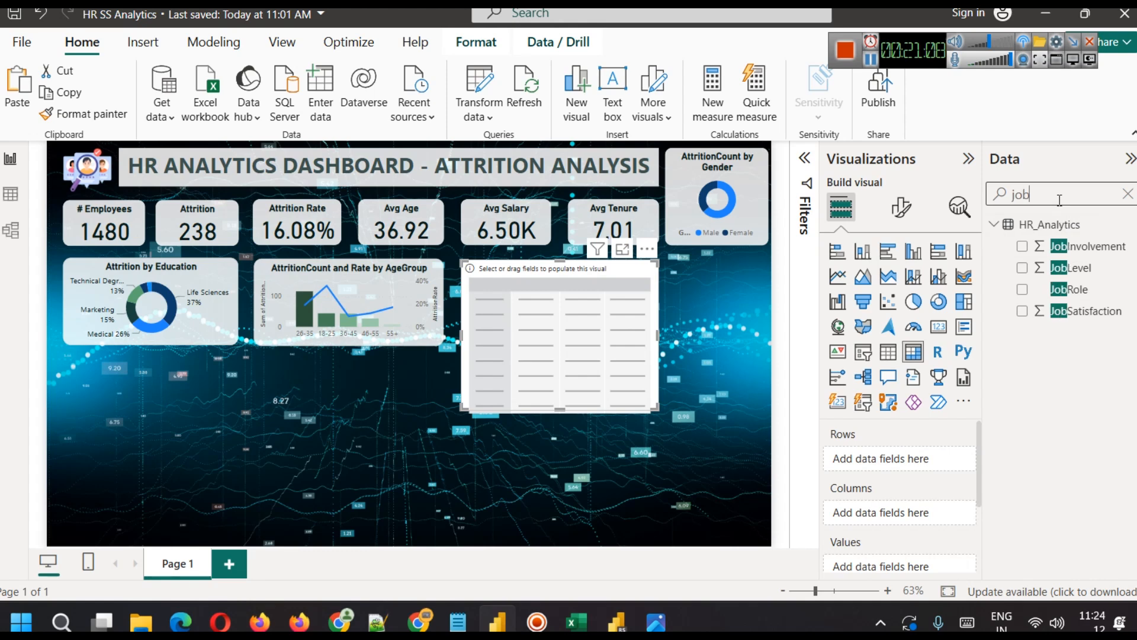
pyautogui.moveTo(1080, 295); pyautogui.dragTo(916, 458)
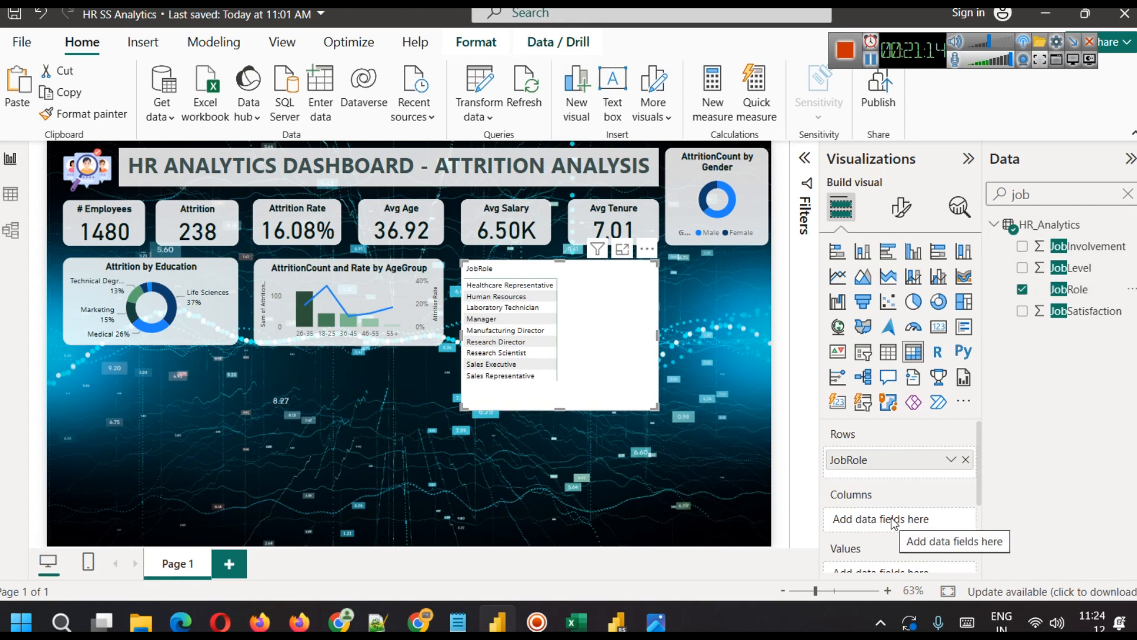
pyautogui.moveTo(1059, 270); pyautogui.dragTo(853, 520)
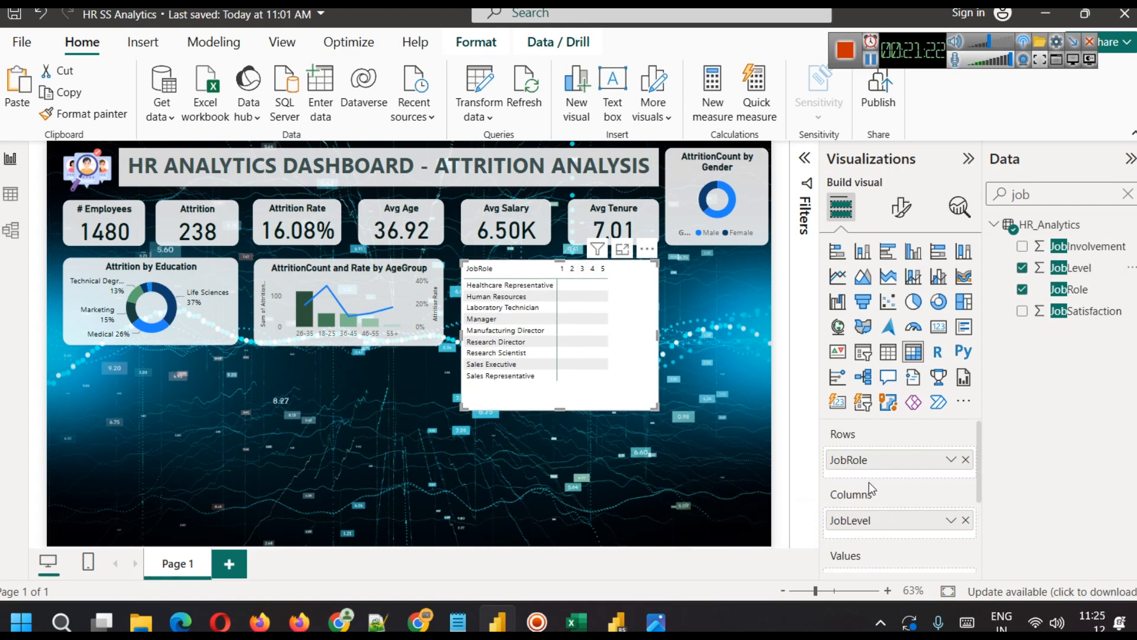
# Step: Try AttritionRate as the matrix values and replace it with AttritionCount
pyautogui.scroll(-2, 889, 491)
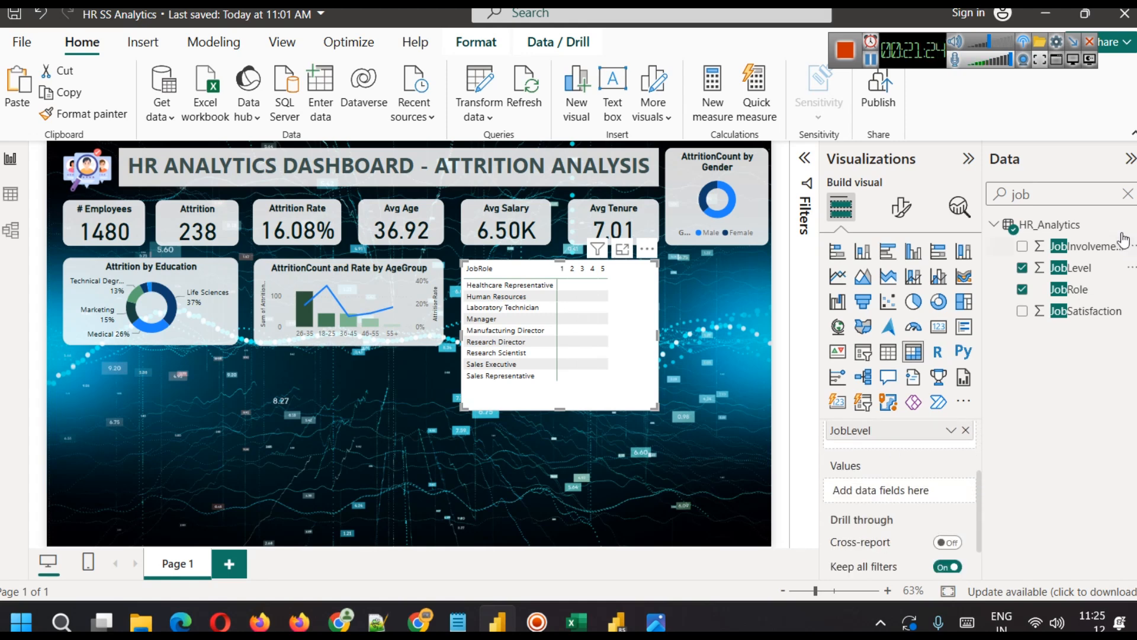
pyautogui.click(1127, 194)
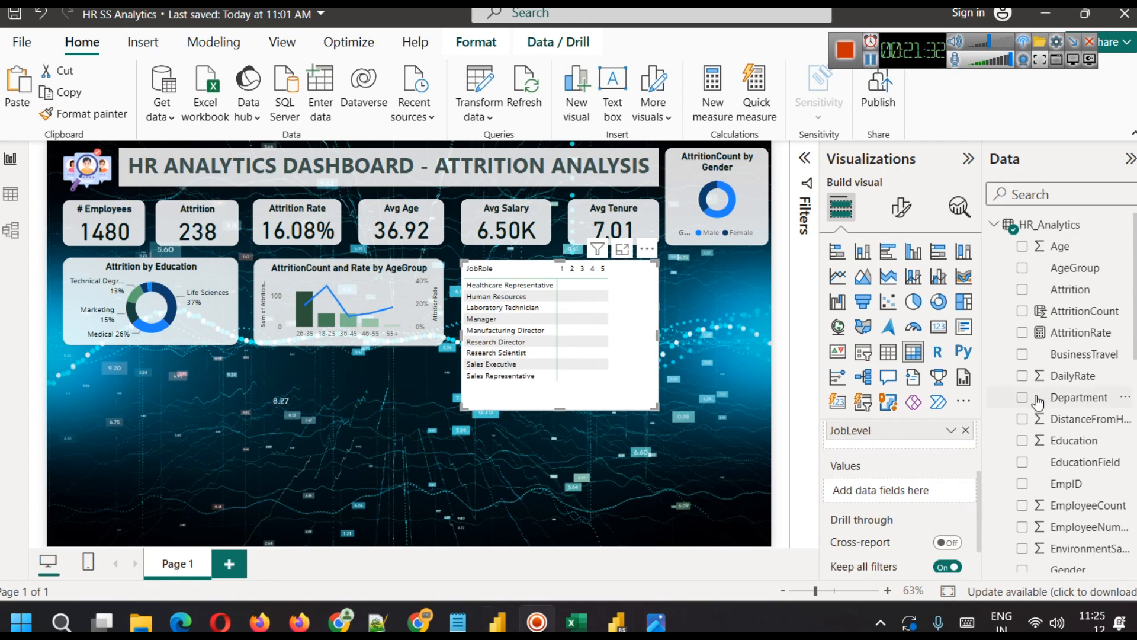
pyautogui.moveTo(1109, 333); pyautogui.dragTo(906, 482)
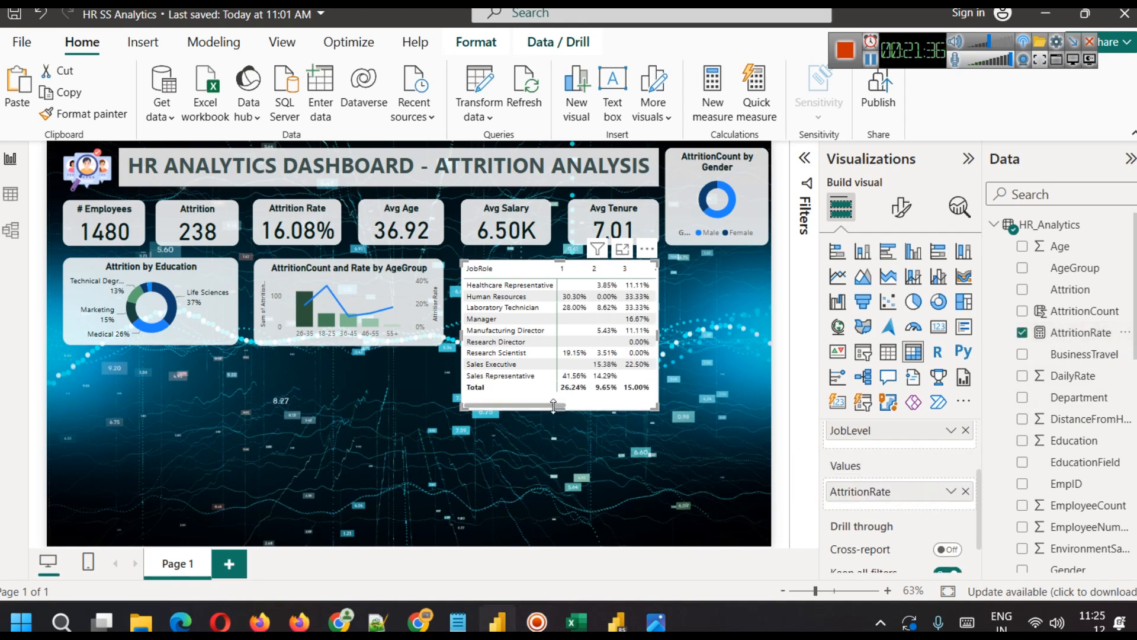
pyautogui.moveTo(554, 405)
pyautogui.mouseDown()
pyautogui.moveTo(654, 405)
pyautogui.moveTo(542, 395)
pyautogui.mouseUp()
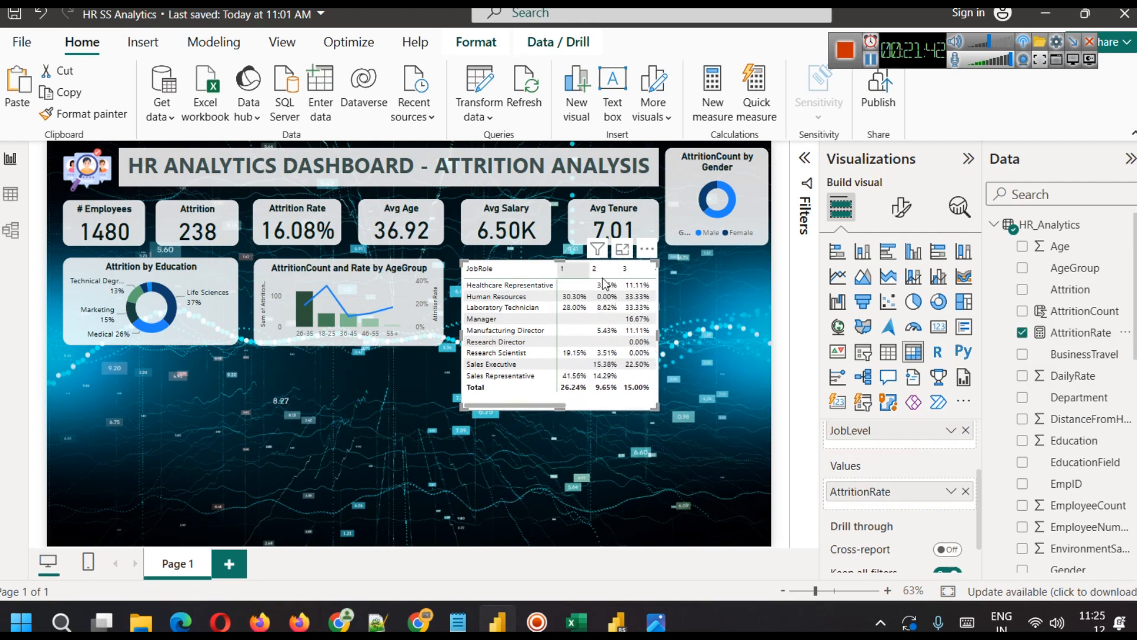
pyautogui.click(967, 492)
pyautogui.moveTo(1090, 312); pyautogui.dragTo(924, 494)
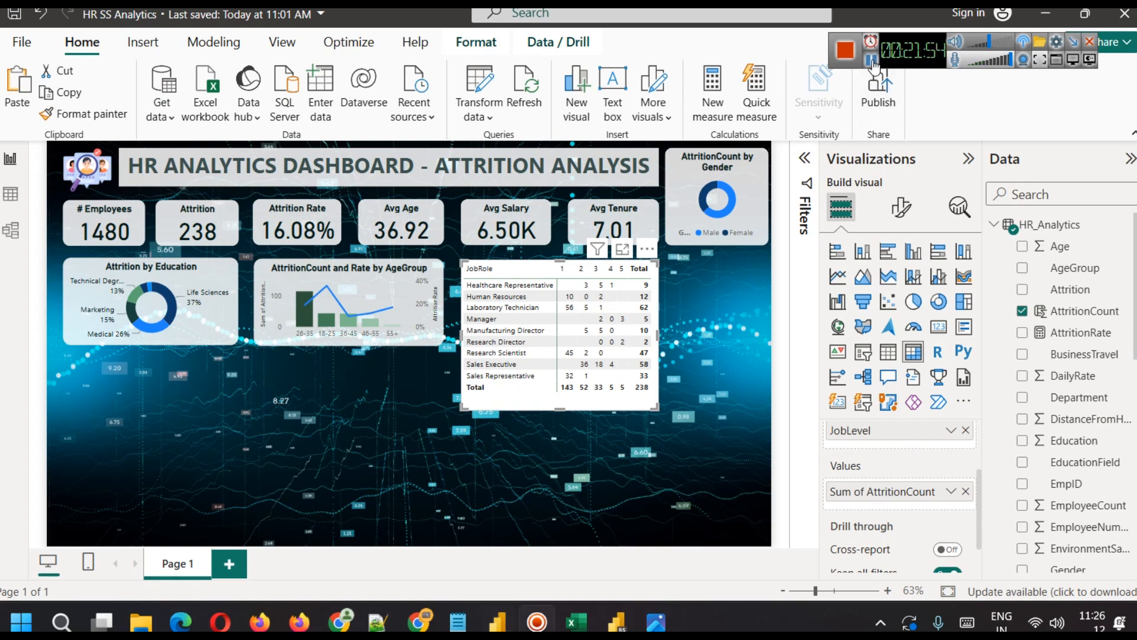
# Step: Make the matrix values bold and set their text color to dark green
pyautogui.click(901, 208)
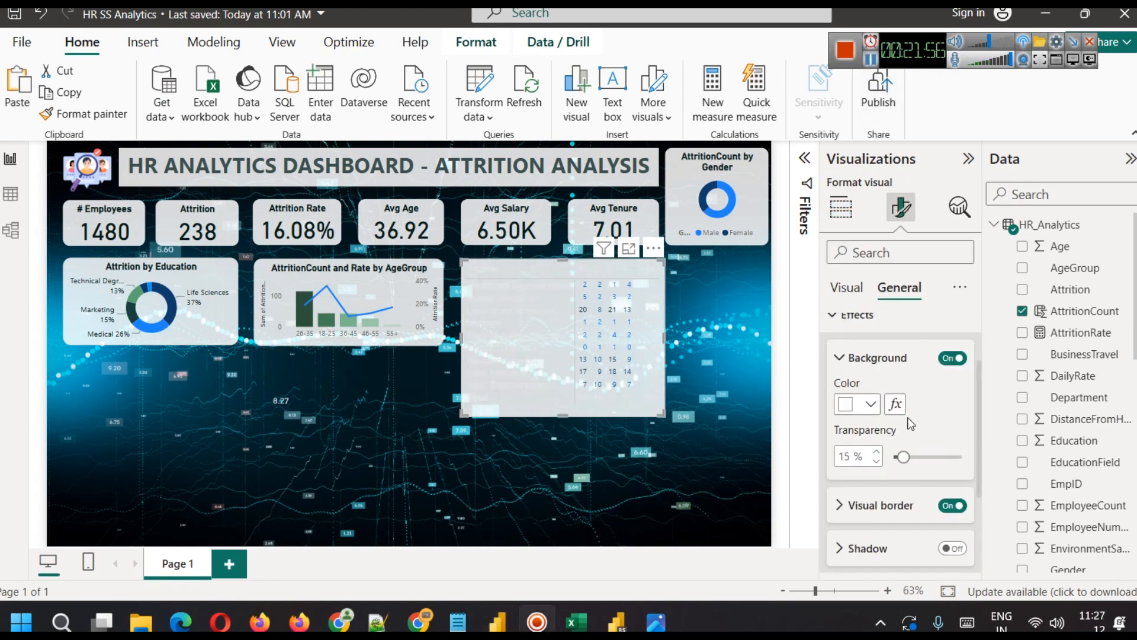
pyautogui.scroll(2, 922, 462)
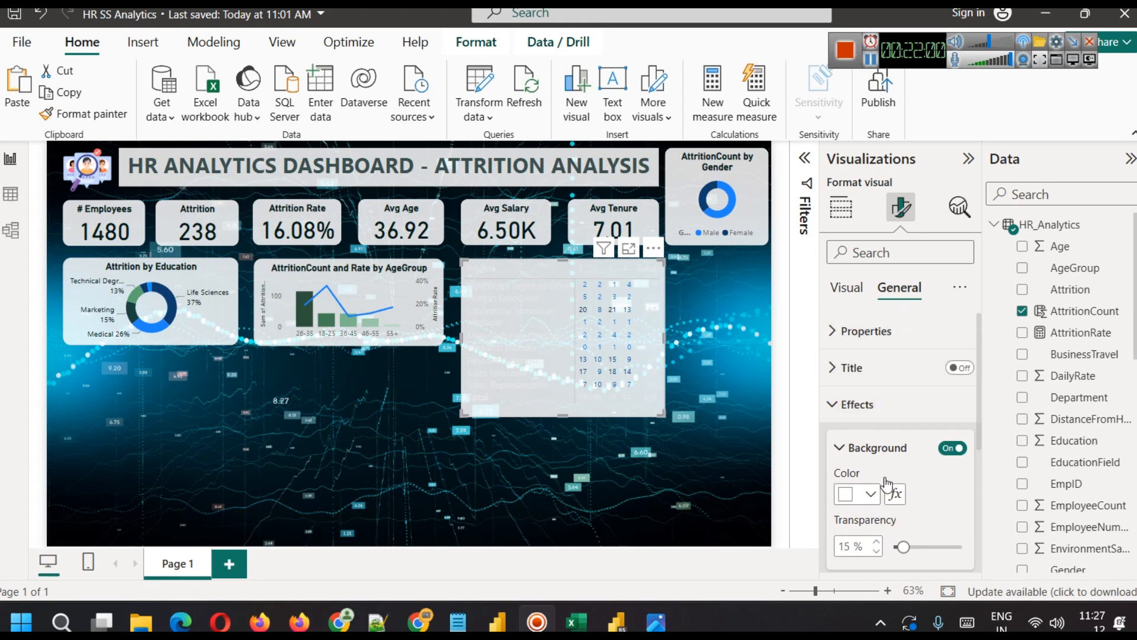
pyautogui.scroll(-4, 850, 400)
pyautogui.scroll(4, 830, 396)
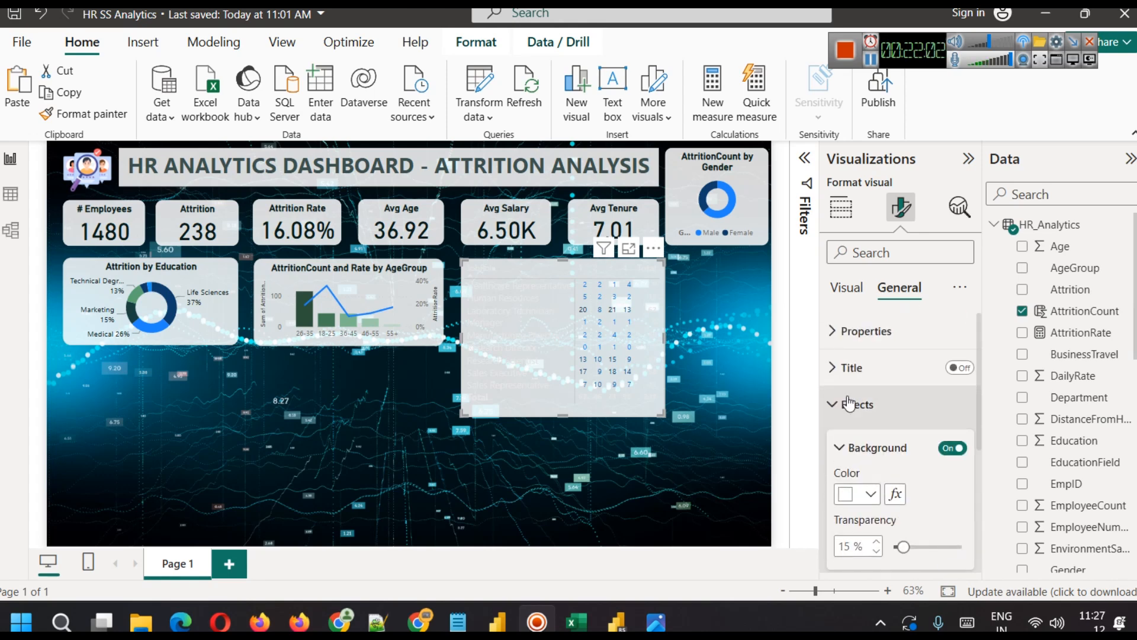
pyautogui.click(848, 288)
pyautogui.scroll(-3, 894, 485)
pyautogui.scroll(-2, 891, 490)
pyautogui.scroll(4, 904, 474)
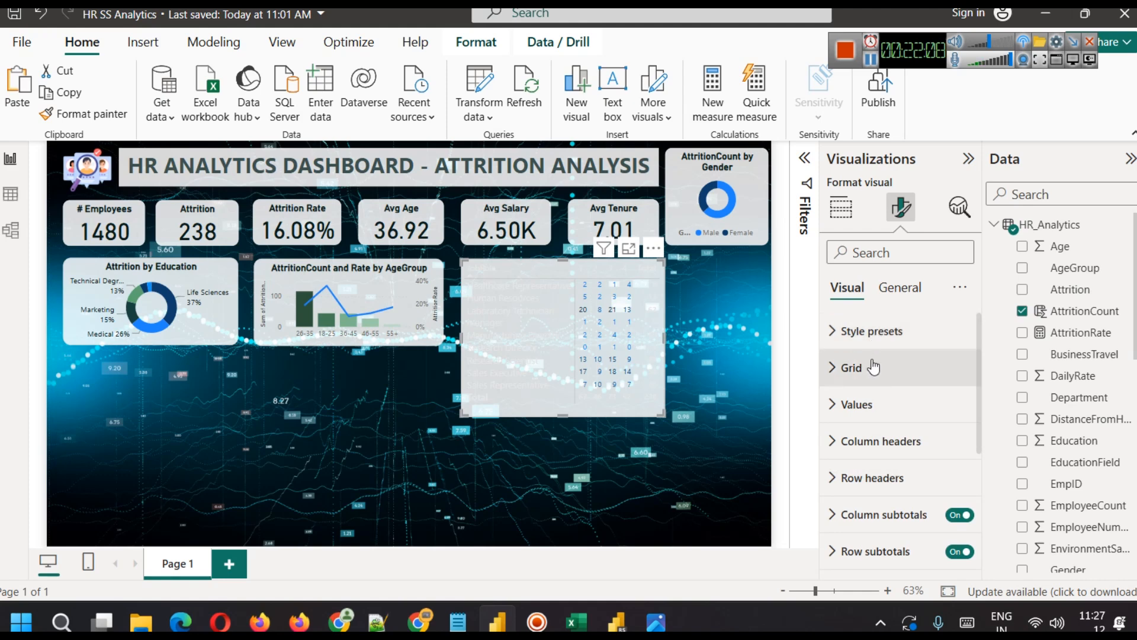
pyautogui.click(874, 403)
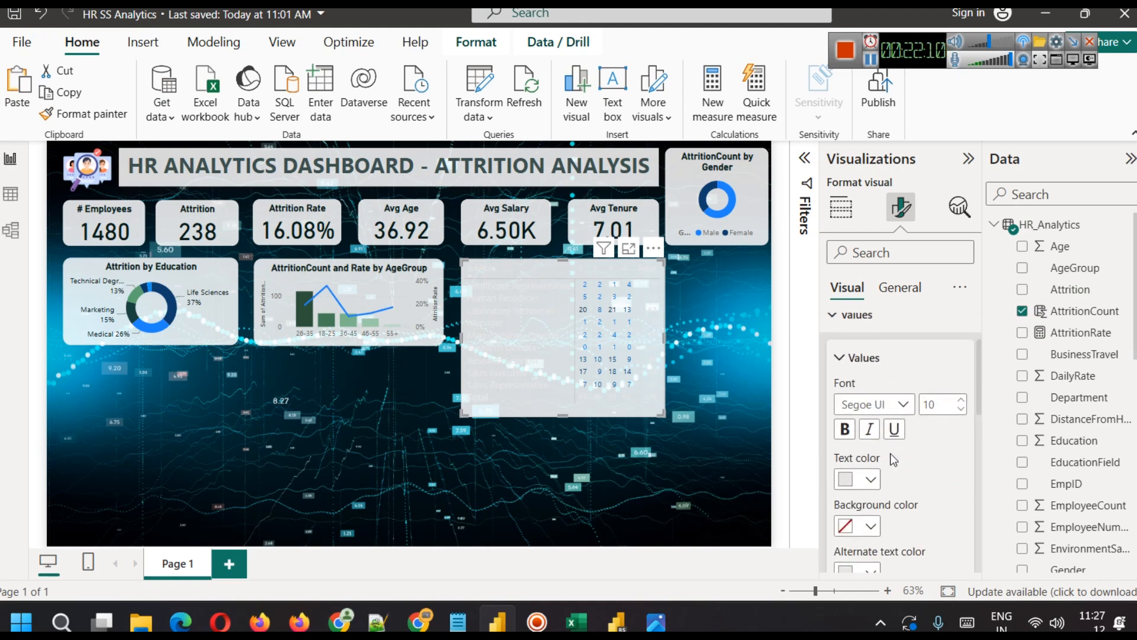
pyautogui.click(871, 481)
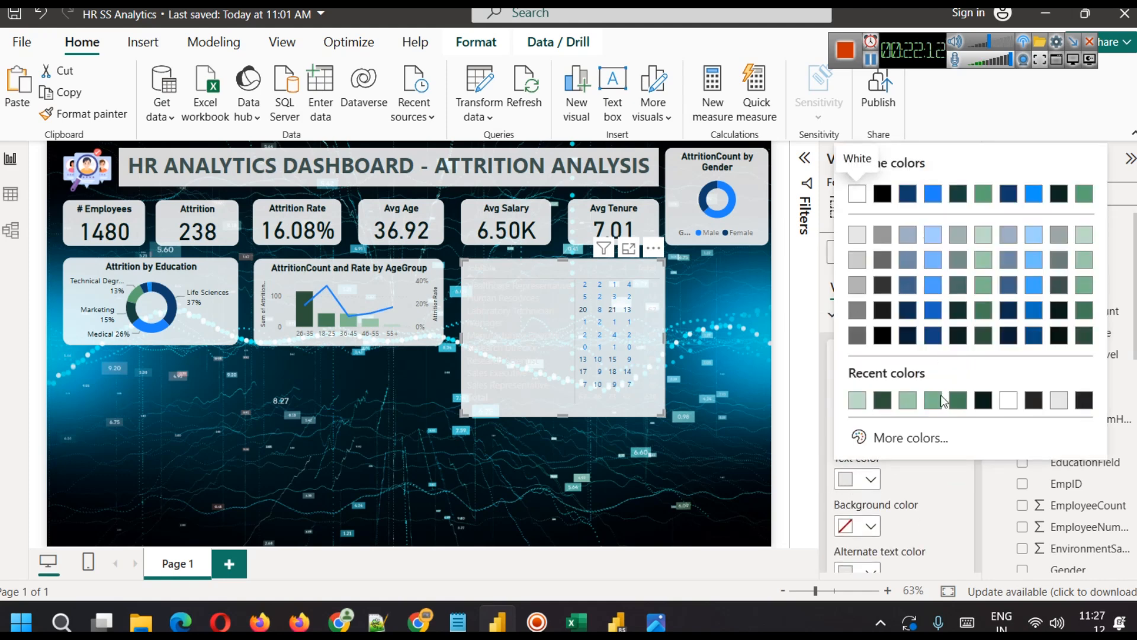
pyautogui.click(889, 403)
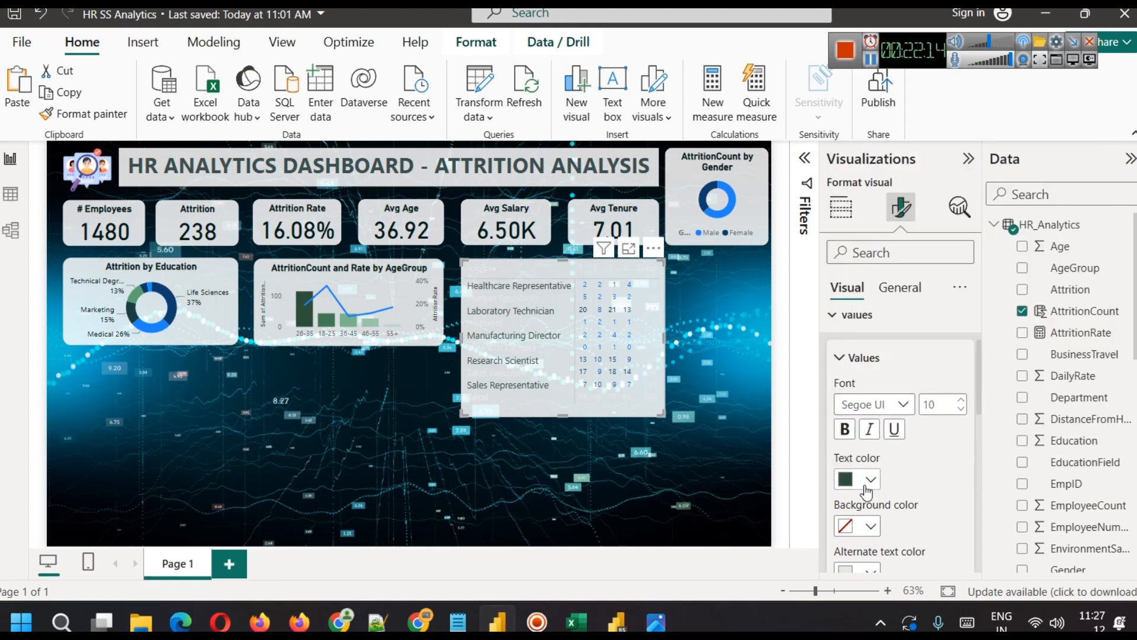
pyautogui.click(848, 436)
# Step: Turn on the matrix's horizontal gridlines
pyautogui.scroll(3, 931, 471)
pyautogui.click(876, 368)
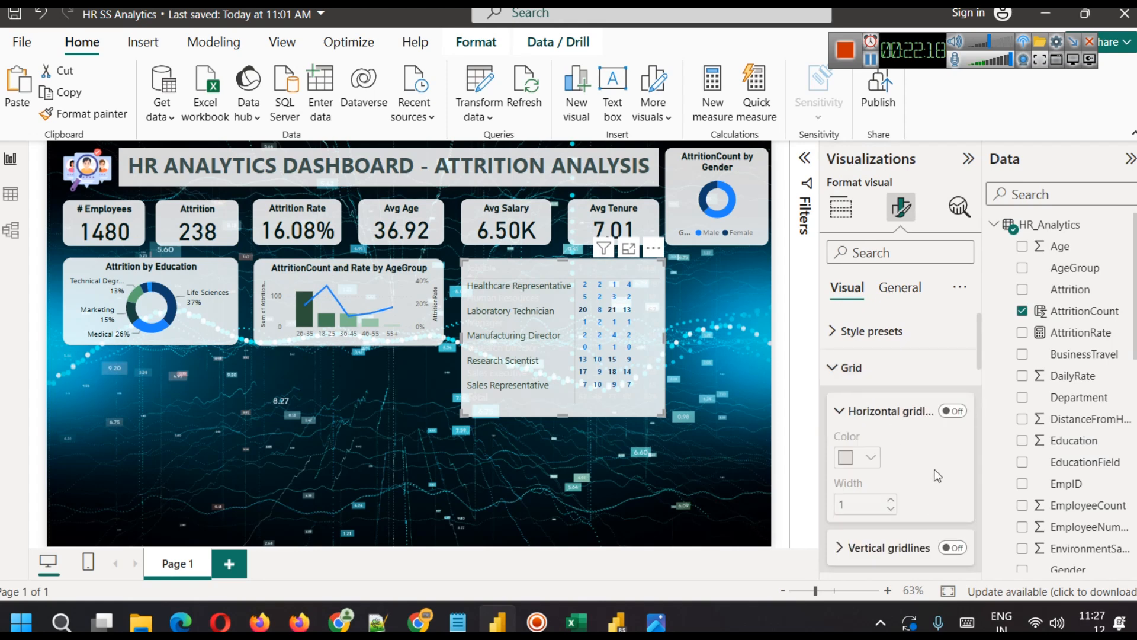
pyautogui.click(954, 411)
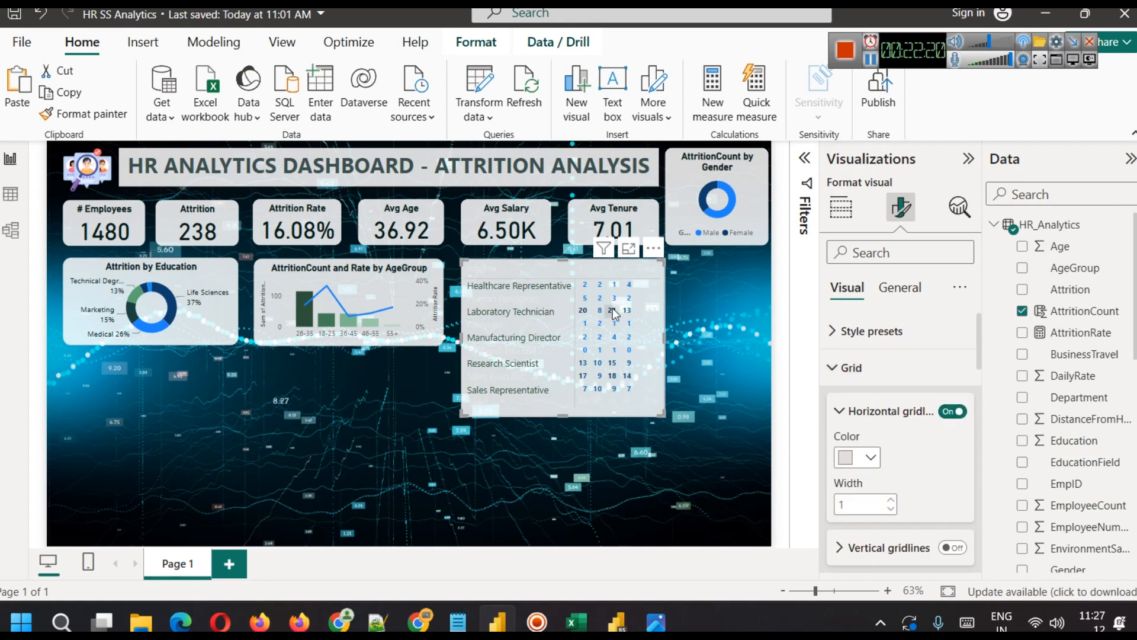
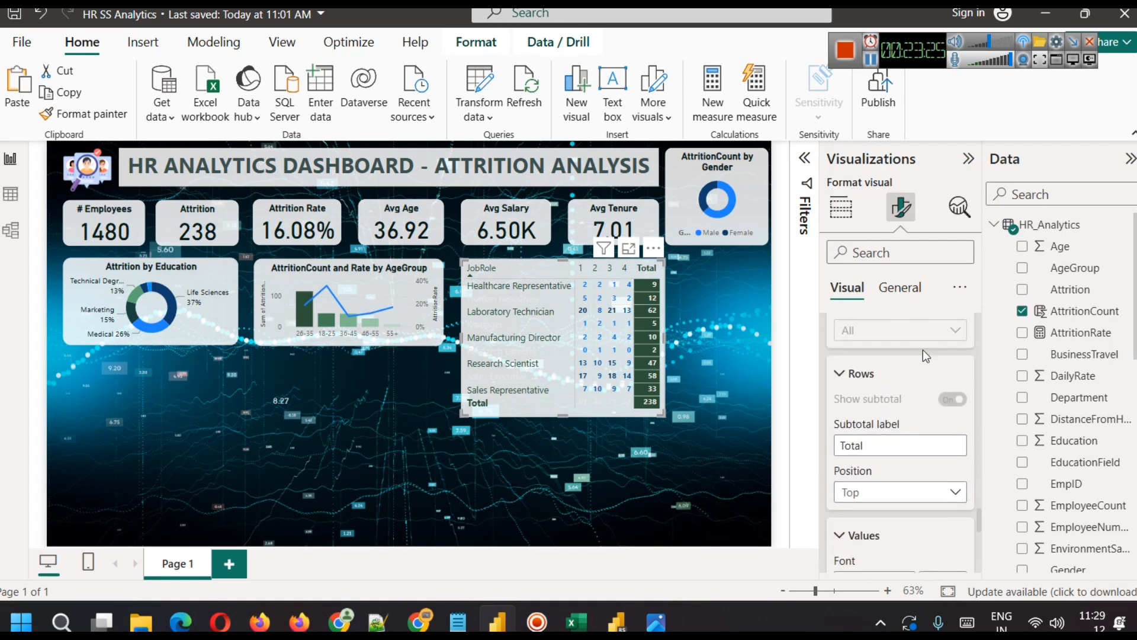
# Step: Set the background color of the matrix's row subtotal values to dark green
pyautogui.click(871, 59)
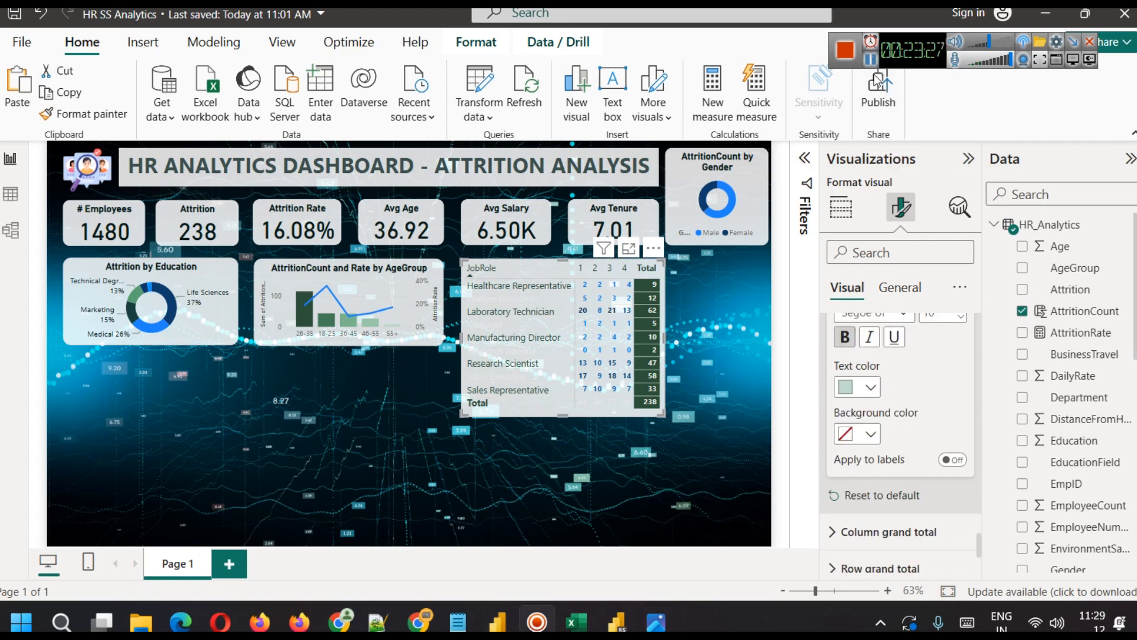
pyautogui.click(874, 433)
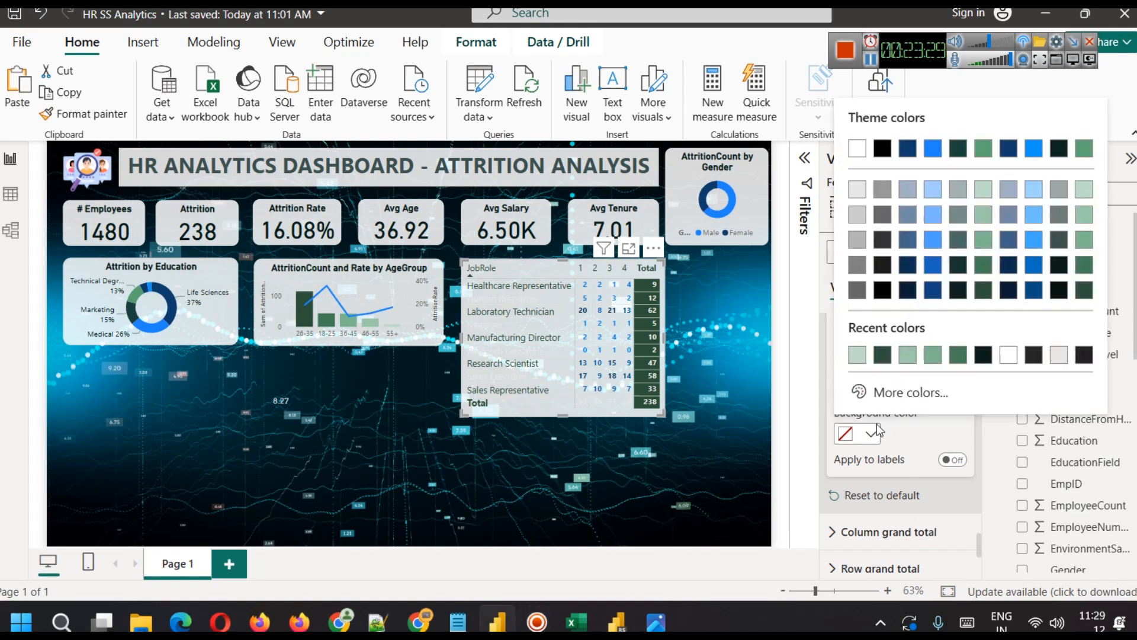
pyautogui.click(886, 356)
pyautogui.click(645, 471)
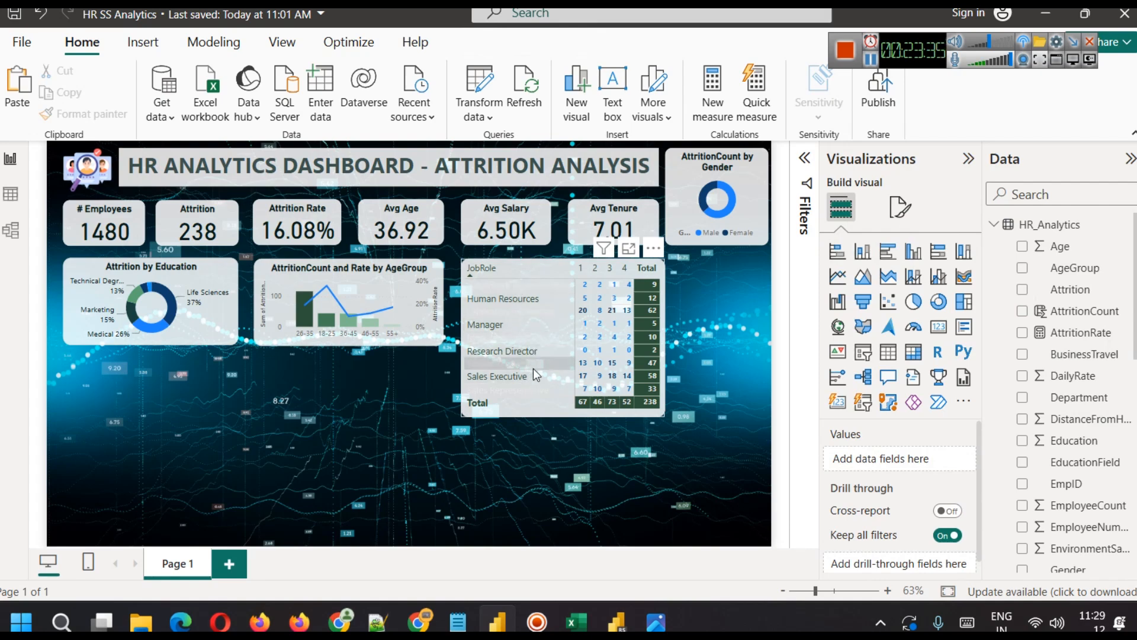
# Step: Set the alternate text color of the matrix values to dark blue
pyautogui.click(869, 59)
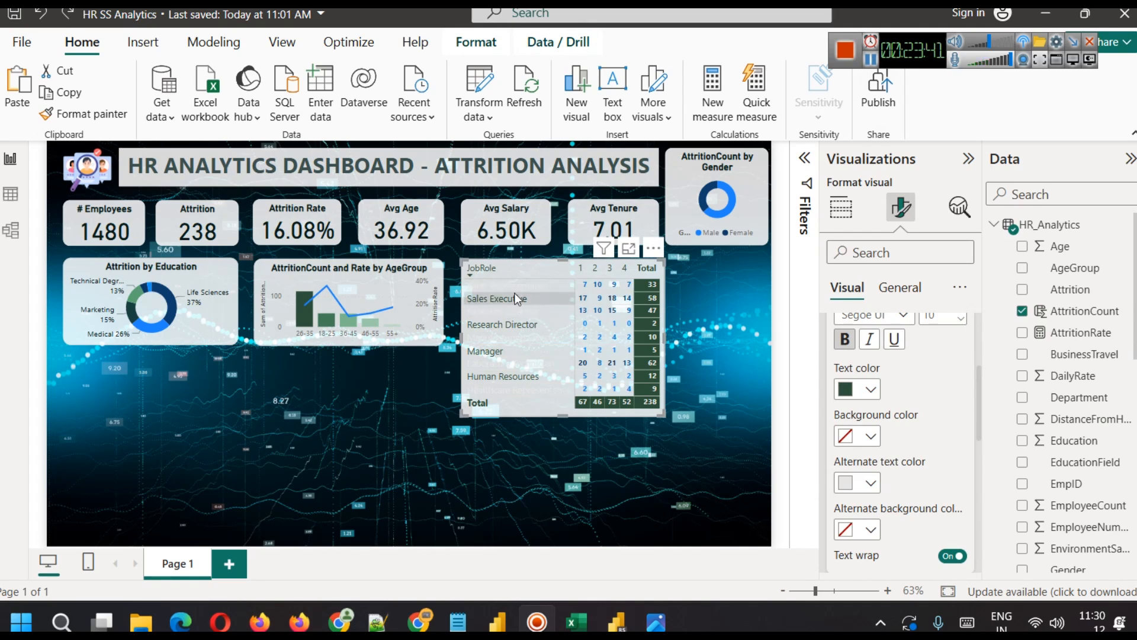
pyautogui.click(871, 482)
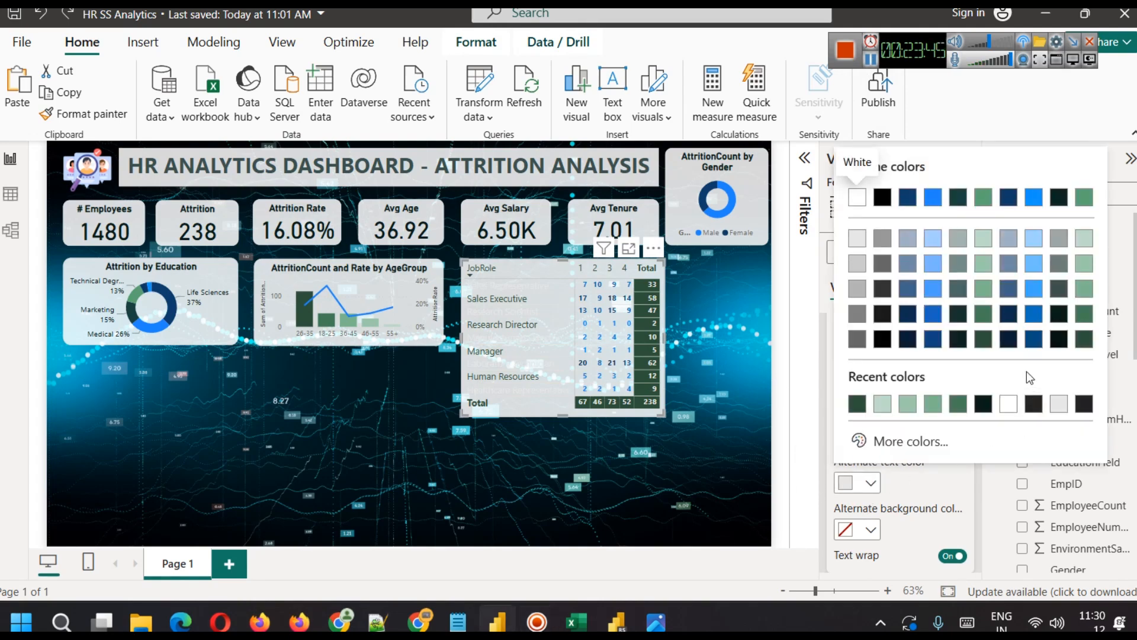
pyautogui.click(1034, 339)
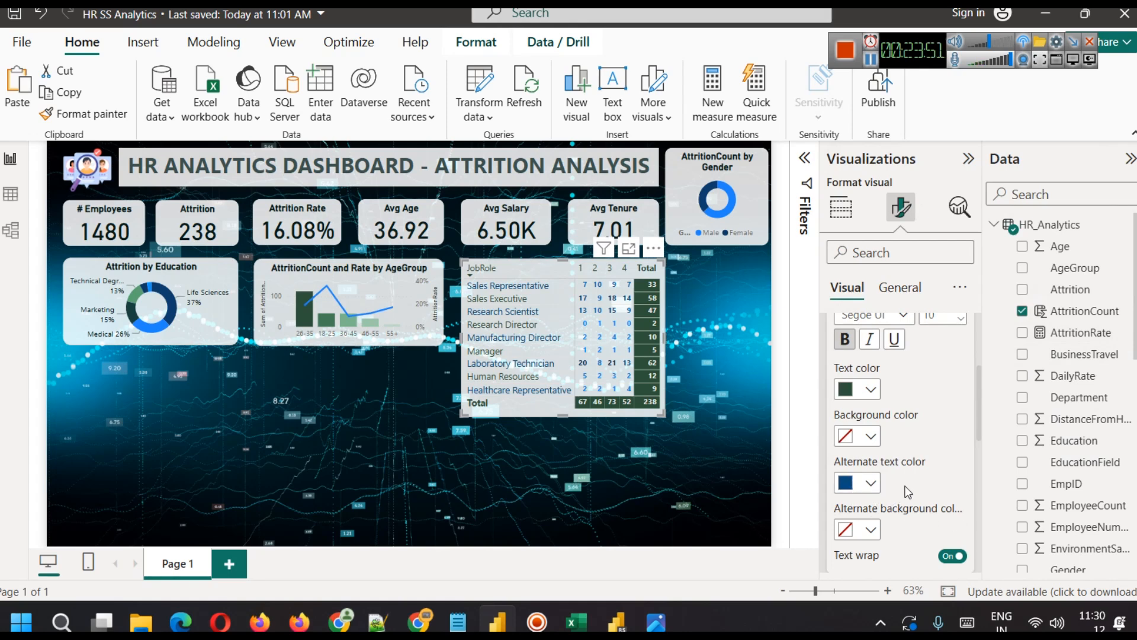
pyautogui.click(588, 445)
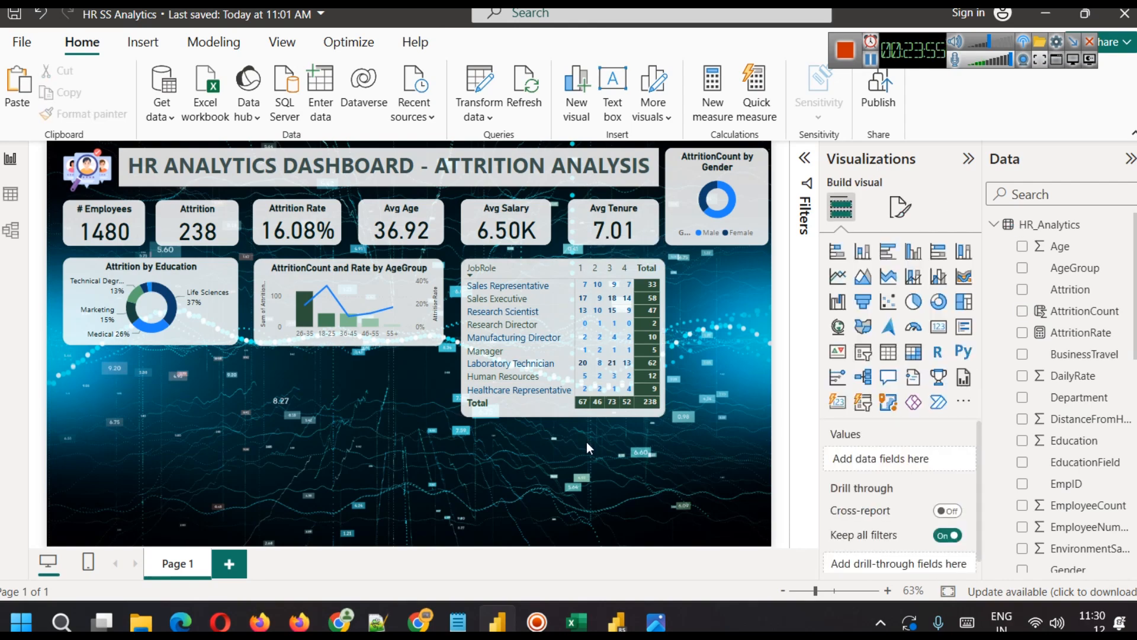
# Step: Sort the matrix by JobRole in ascending order and set its height to 300
pyautogui.click(866, 58)
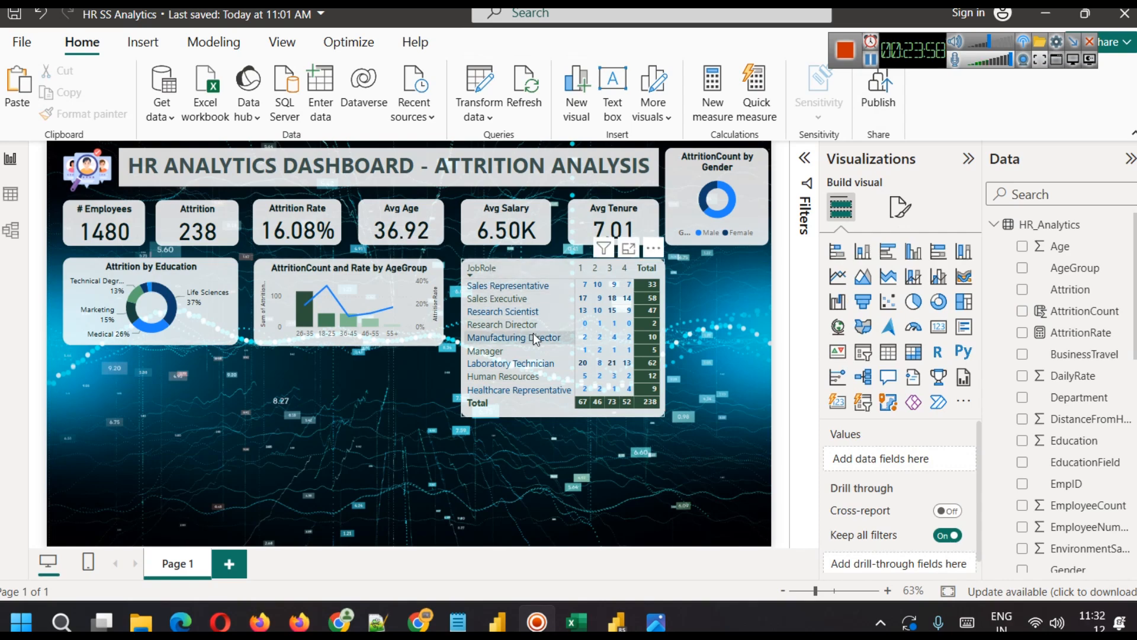
pyautogui.click(533, 333)
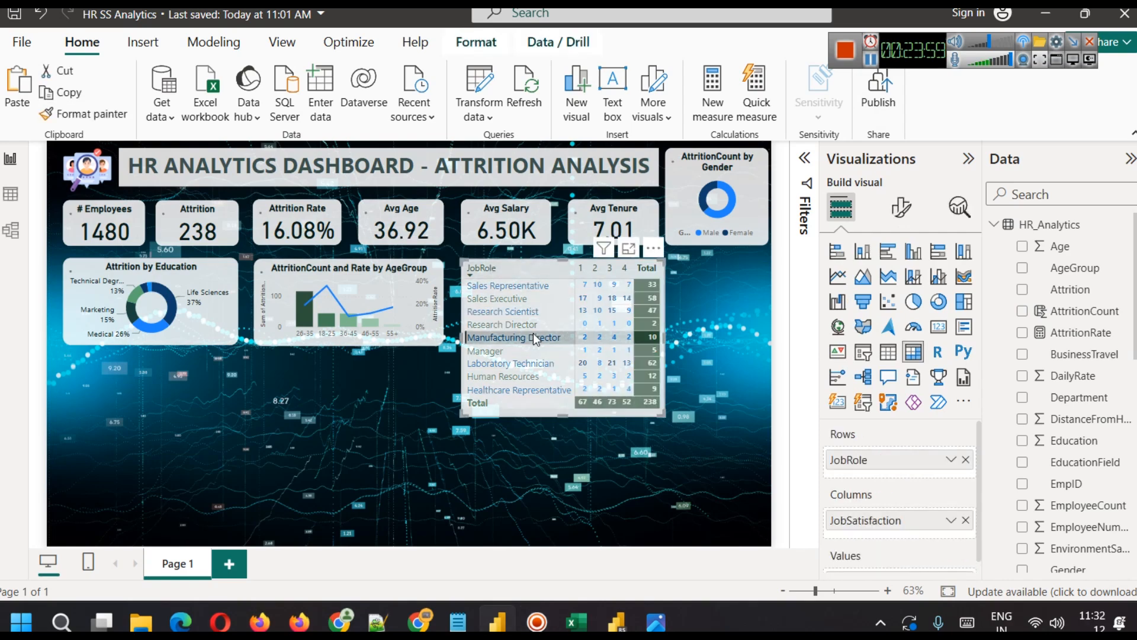
pyautogui.click(895, 217)
pyautogui.click(899, 288)
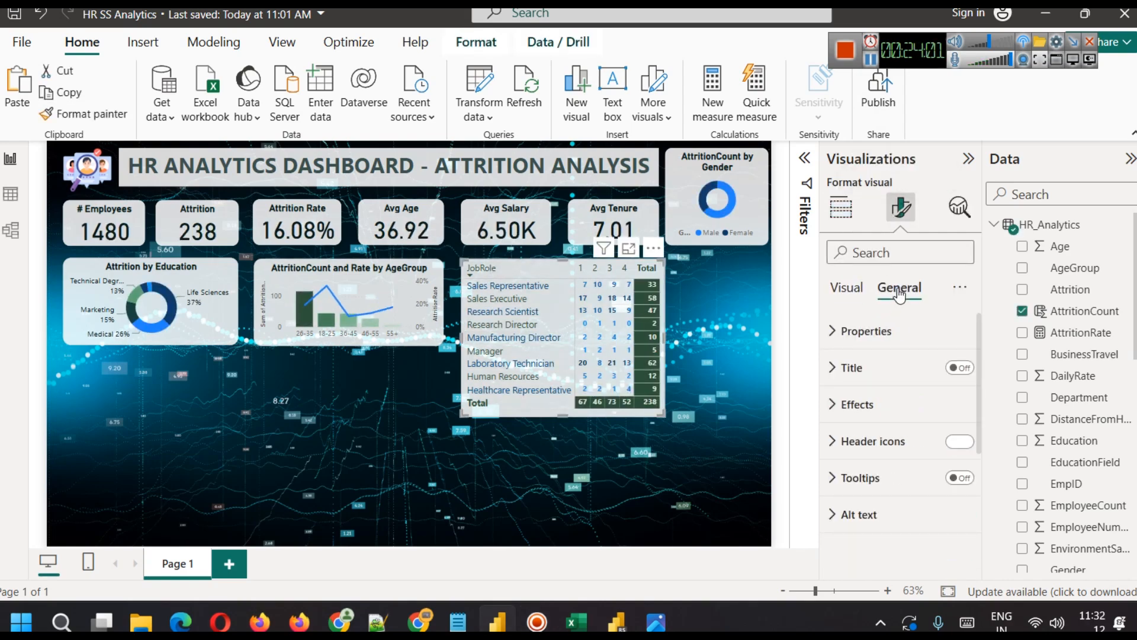
pyautogui.click(866, 331)
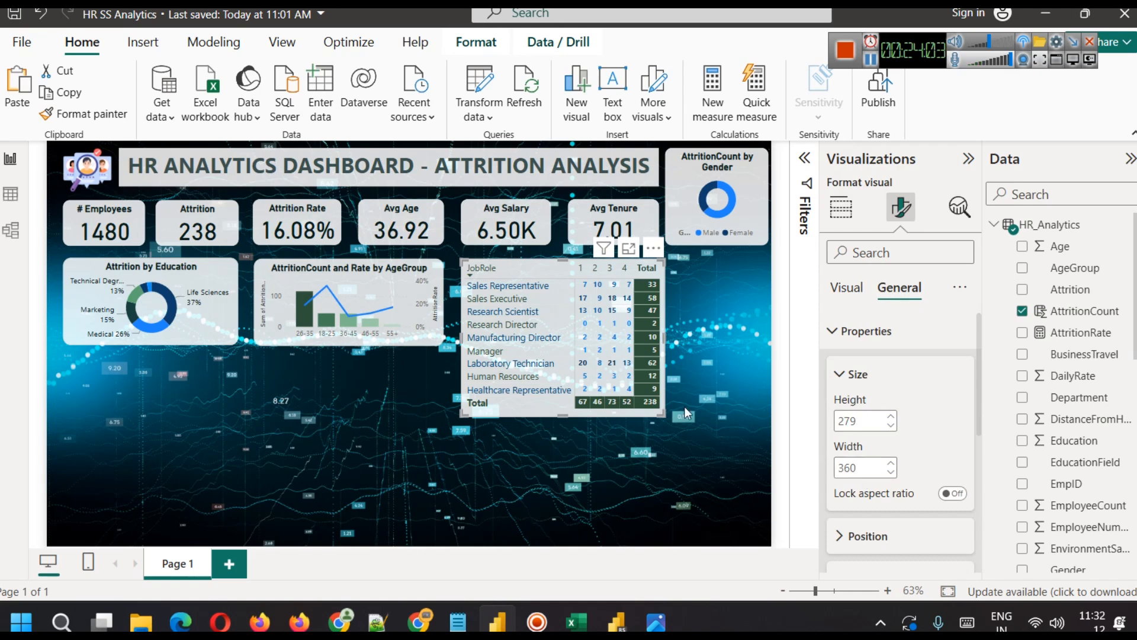
pyautogui.click(546, 264)
pyautogui.click(556, 362)
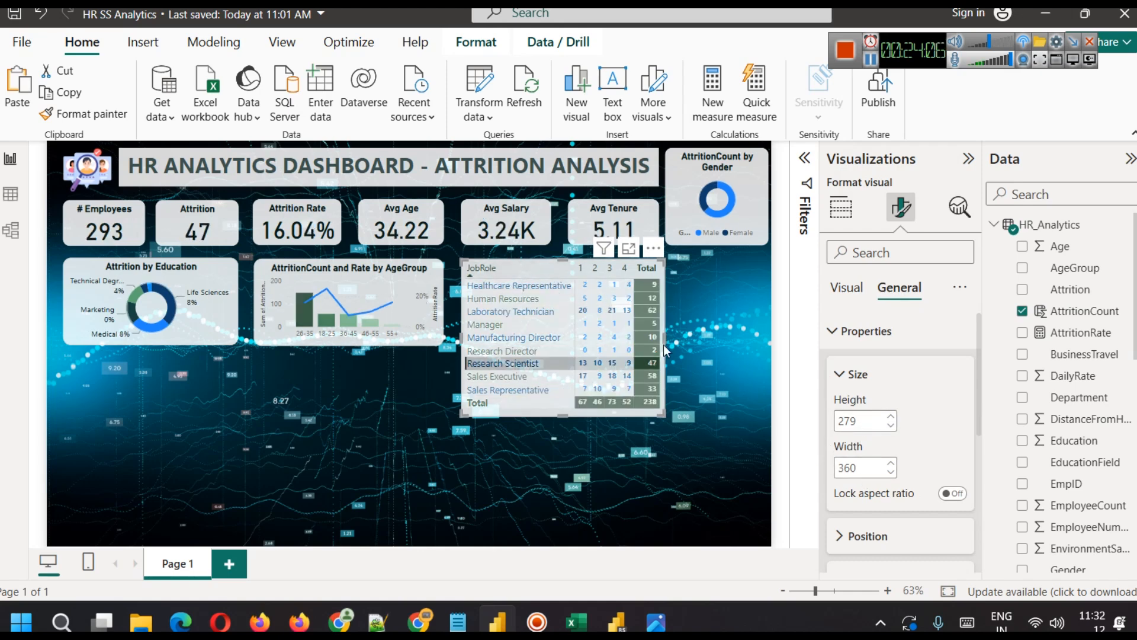
pyautogui.click(556, 355)
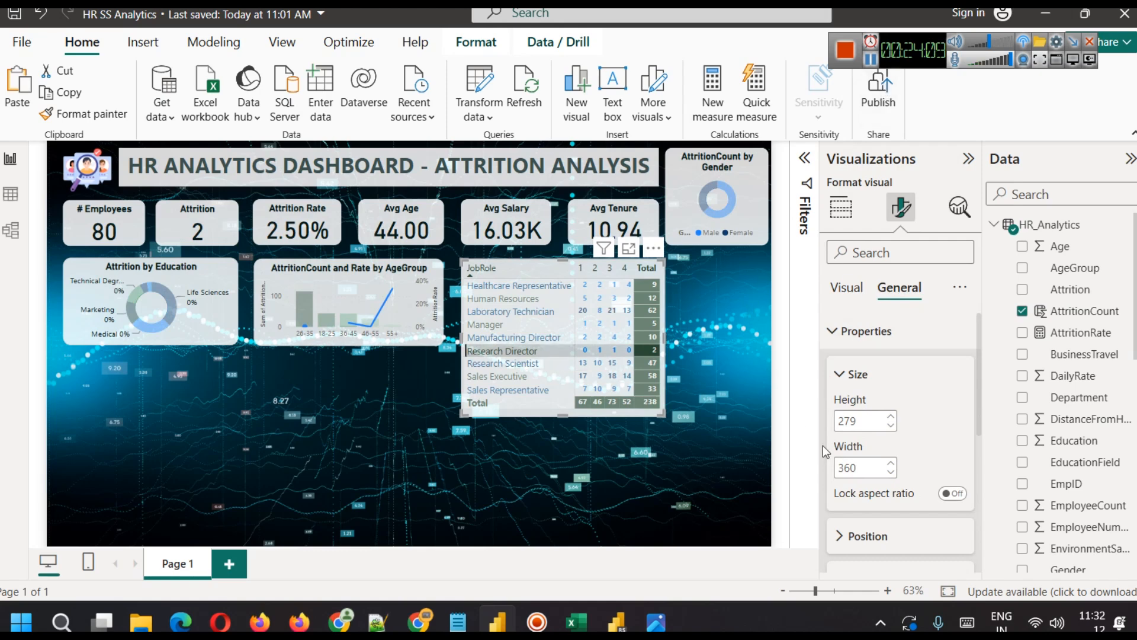
pyautogui.doubleClick(859, 420)
pyautogui.write('300')
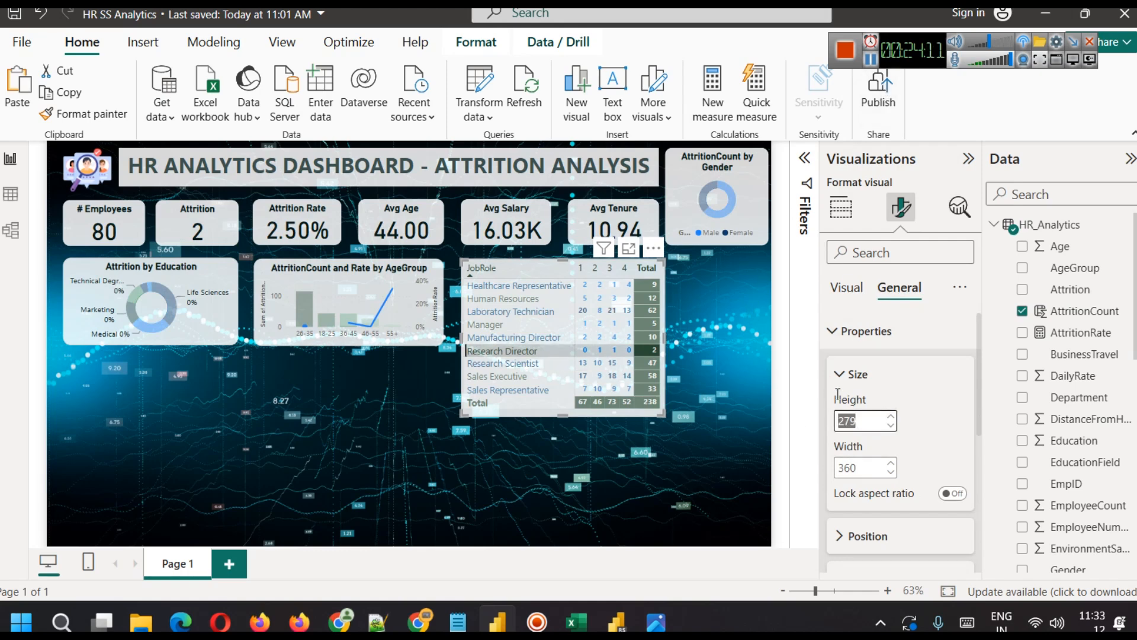
pyautogui.press('Return')
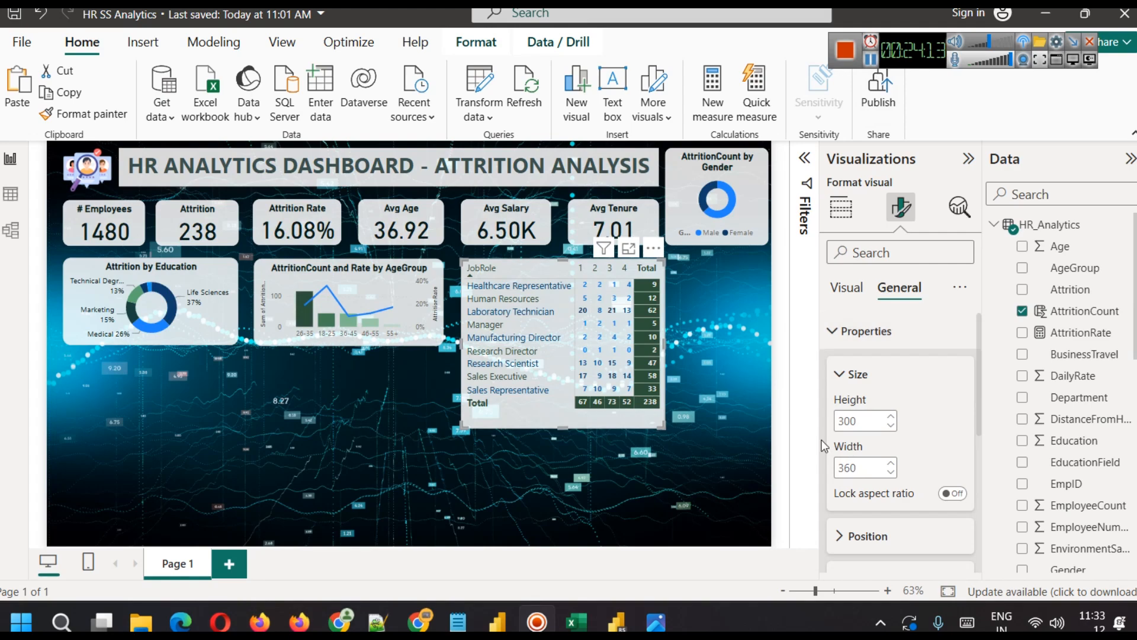
pyautogui.click(560, 439)
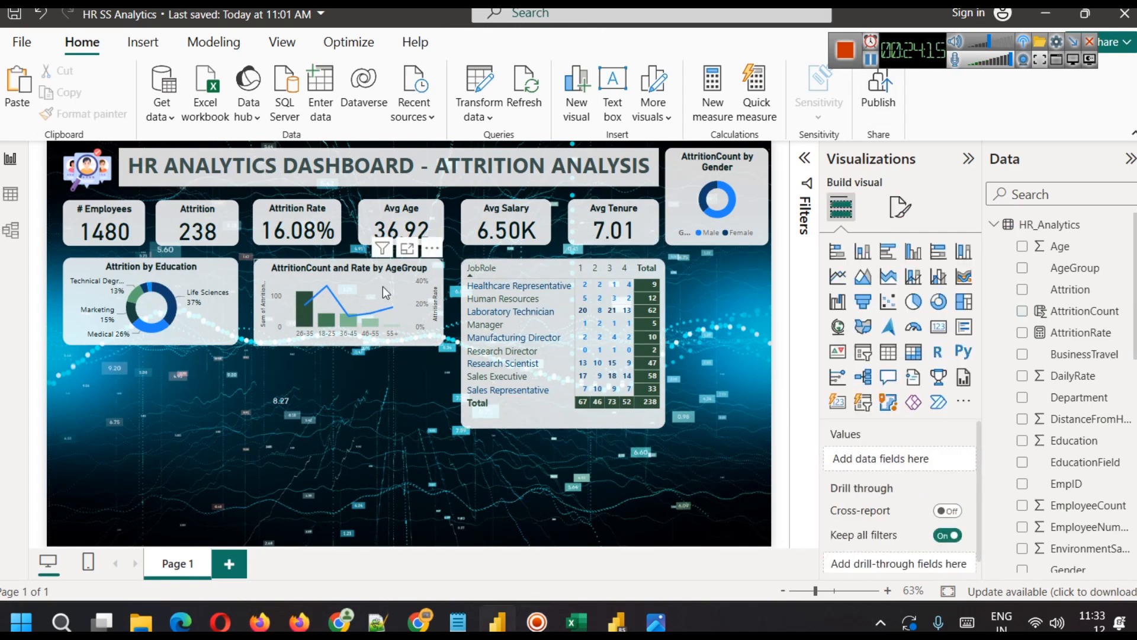
# Step: Check the size properties of the AttritionCount and Rate by AgeGroup chart
pyautogui.click(353, 278)
pyautogui.click(906, 209)
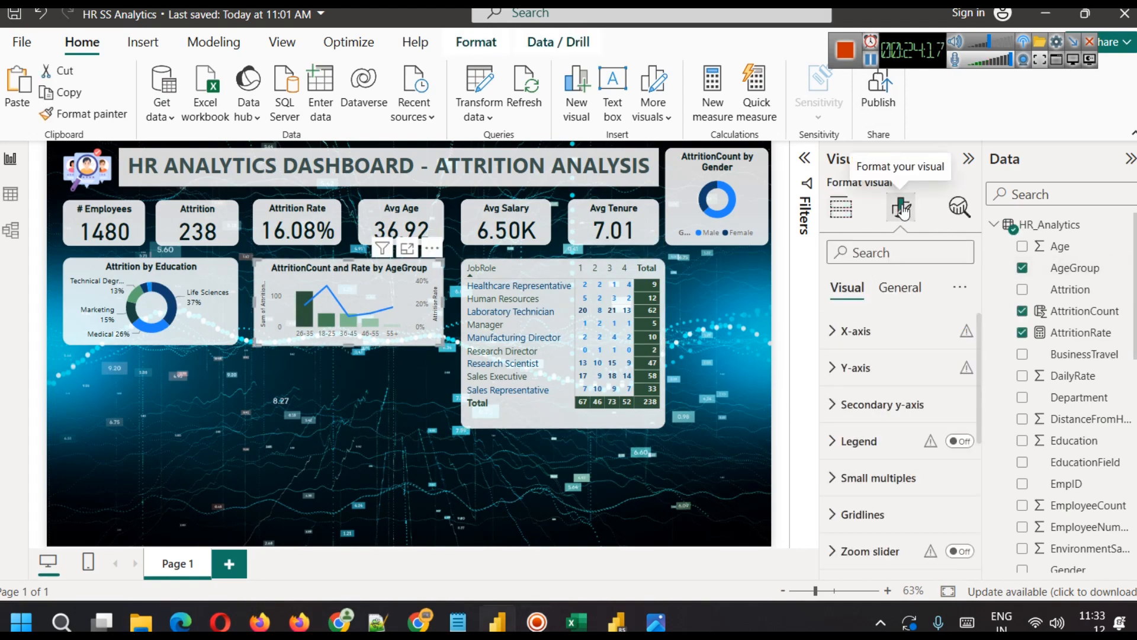
pyautogui.click(900, 288)
pyautogui.click(877, 330)
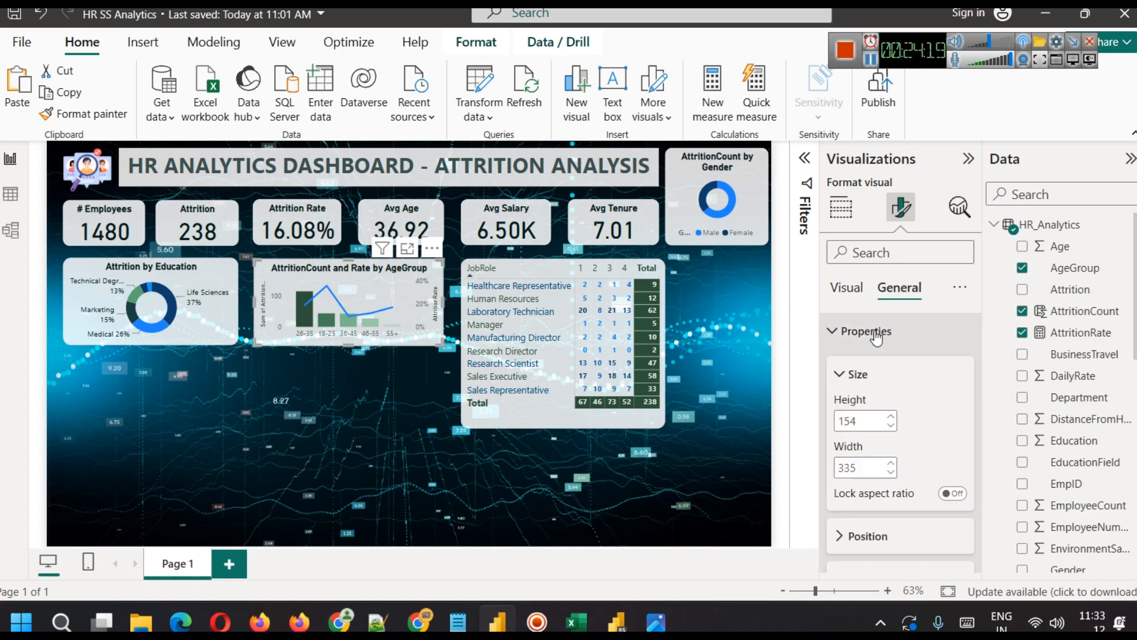
# Step: Try a larger font size for the matrix's row headers and return it to 12
pyautogui.click(545, 422)
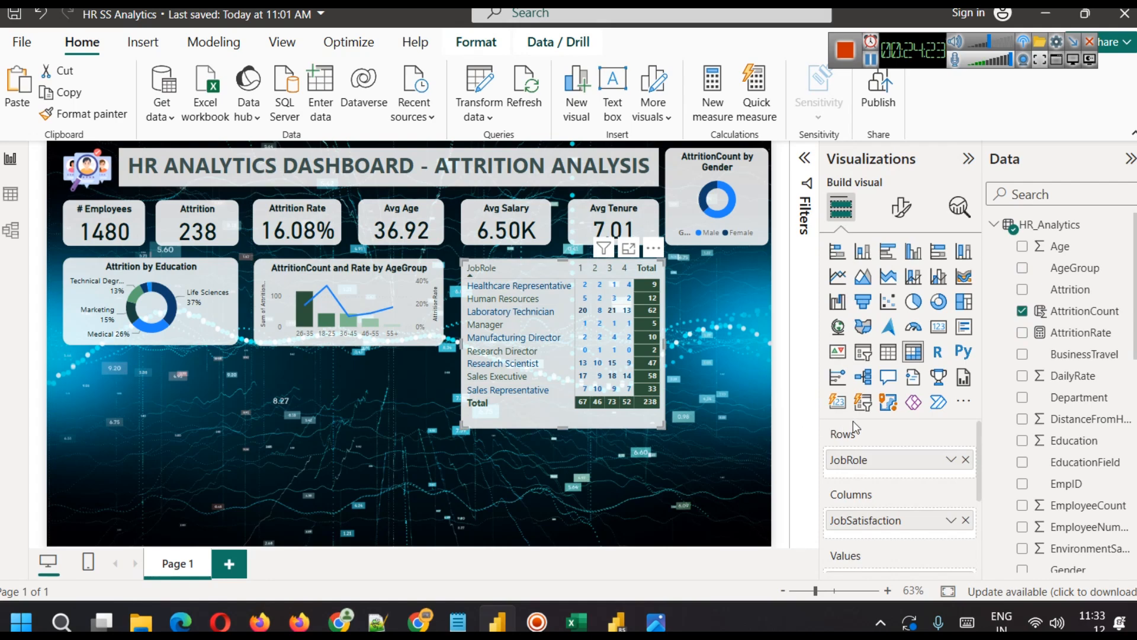
pyautogui.click(901, 207)
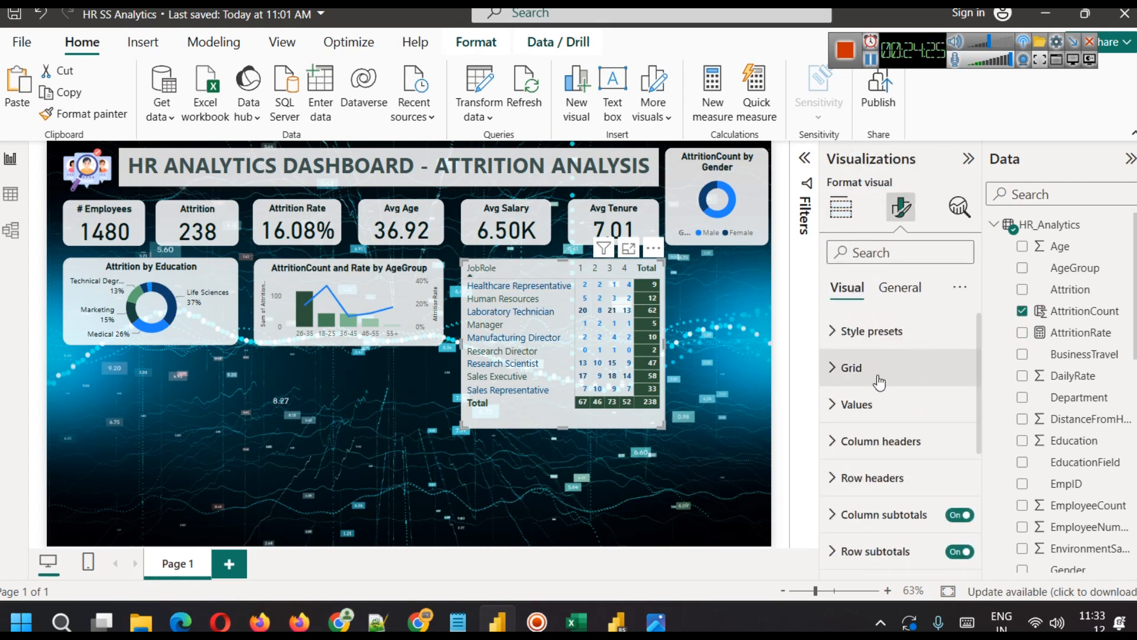
pyautogui.scroll(-2, 877, 409)
pyautogui.click(873, 420)
pyautogui.scroll(-1, 888, 438)
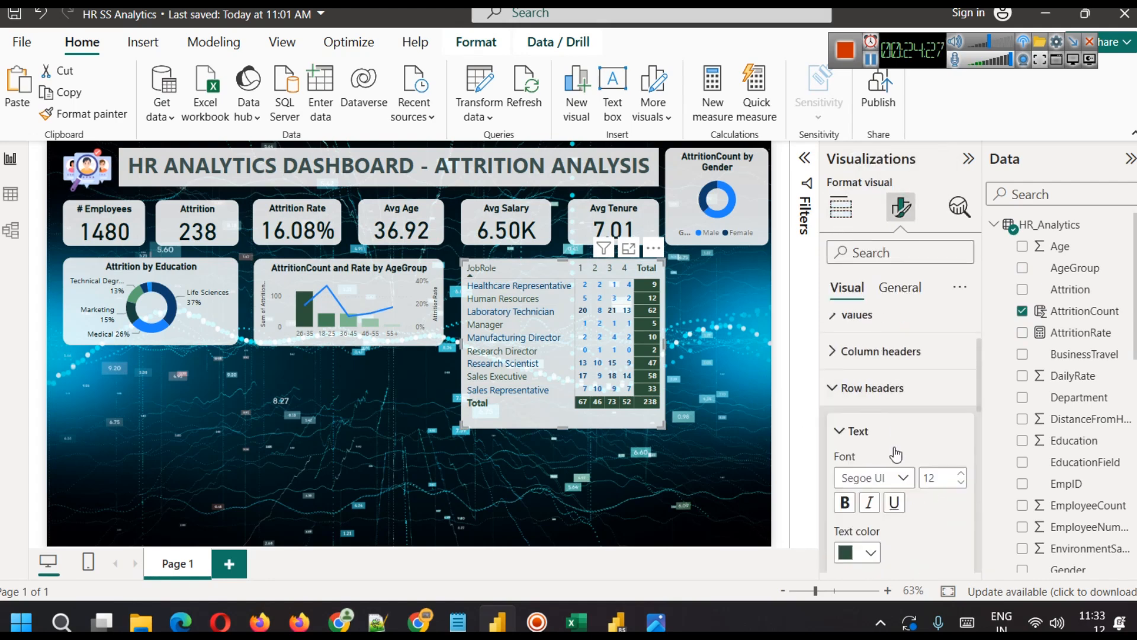
pyautogui.click(960, 474)
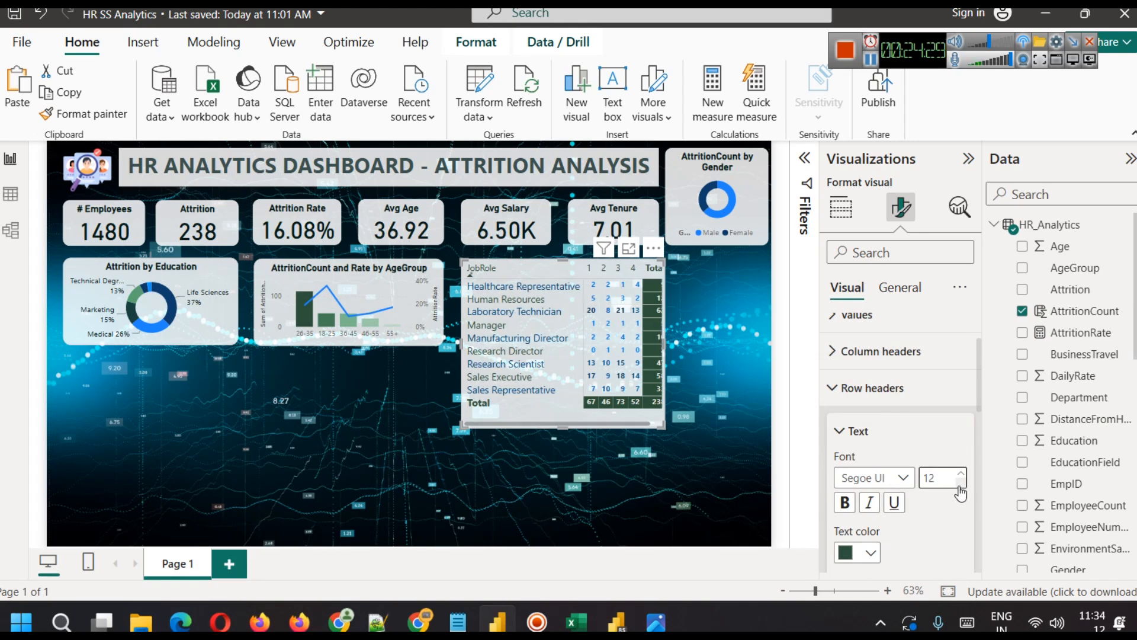
pyautogui.scroll(-5, 886, 449)
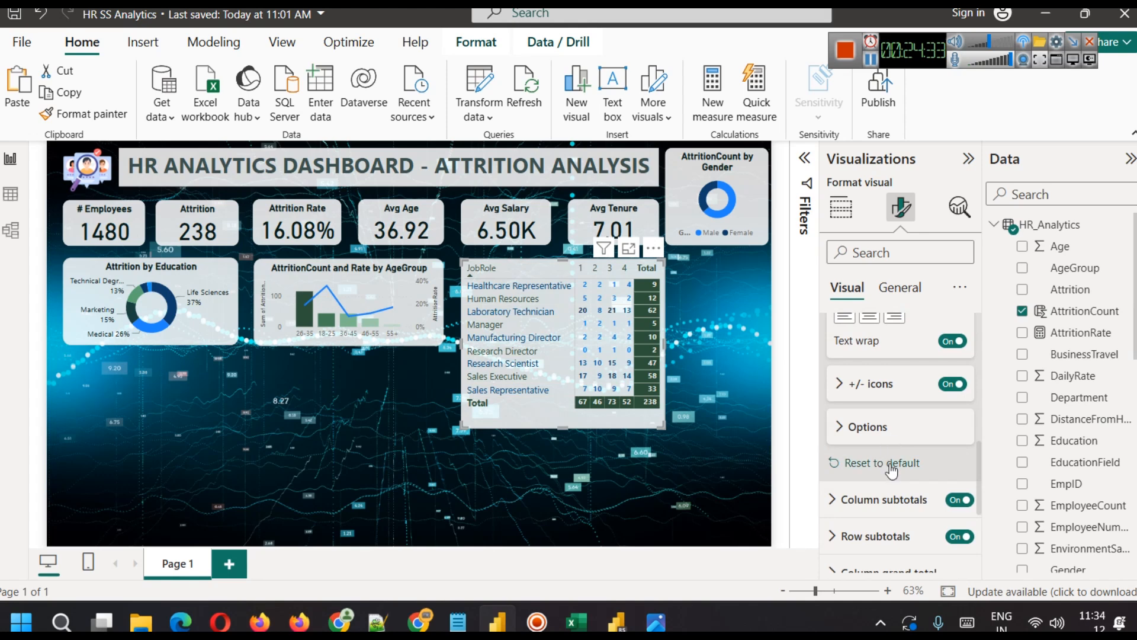
# Step: Try font sizes 8 and 14 for the matrix's row grand total values and return them to 10
pyautogui.scroll(-3, 912, 468)
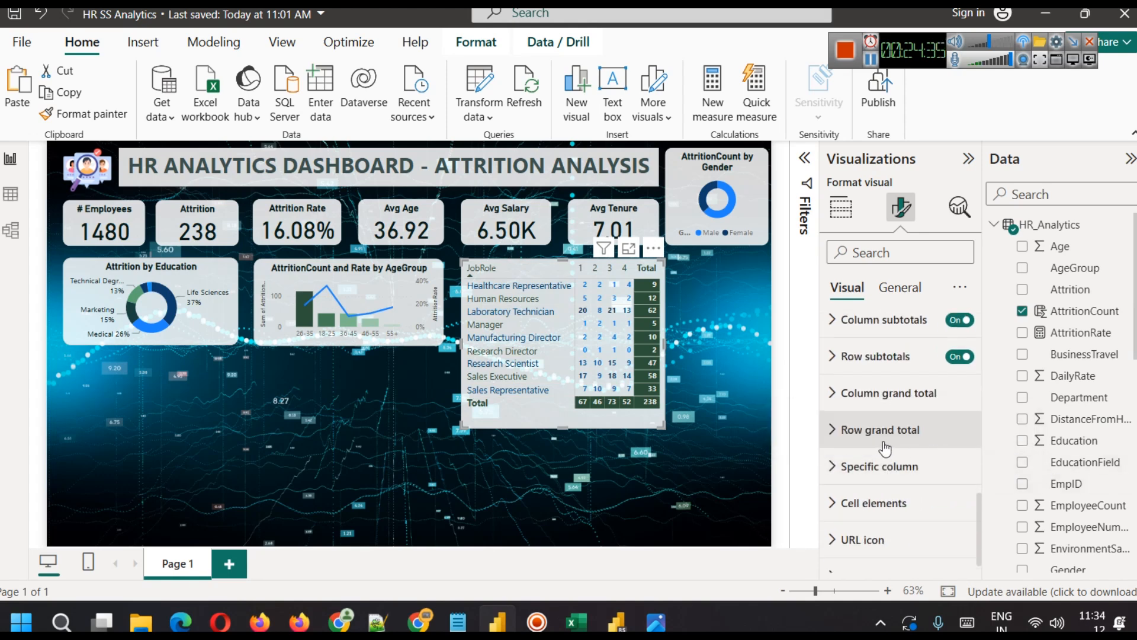
pyautogui.click(882, 438)
pyautogui.scroll(-2, 956, 447)
pyautogui.click(961, 434)
pyautogui.click(961, 434)
pyautogui.click(961, 426)
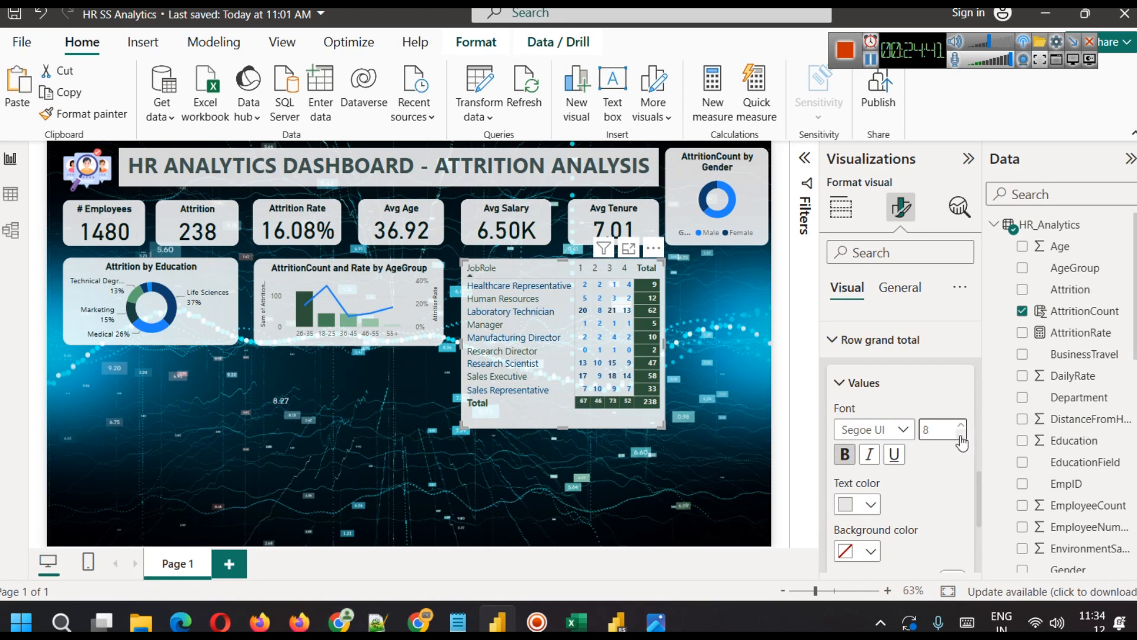
pyautogui.click(960, 425)
pyautogui.click(961, 426)
pyautogui.click(961, 426)
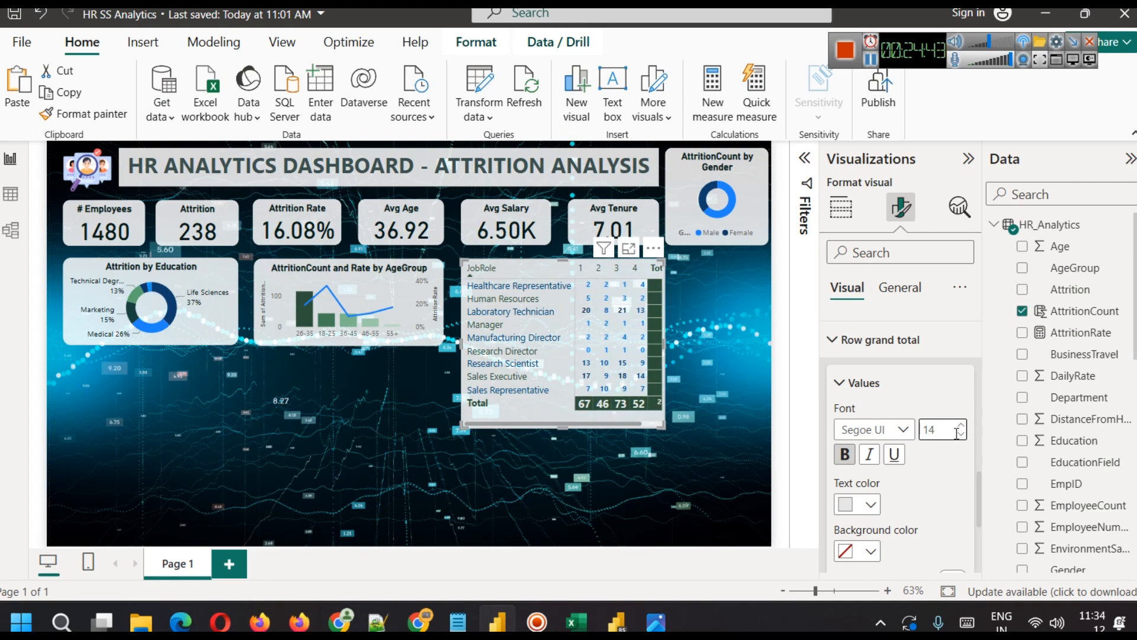
pyautogui.click(961, 437)
pyautogui.click(960, 437)
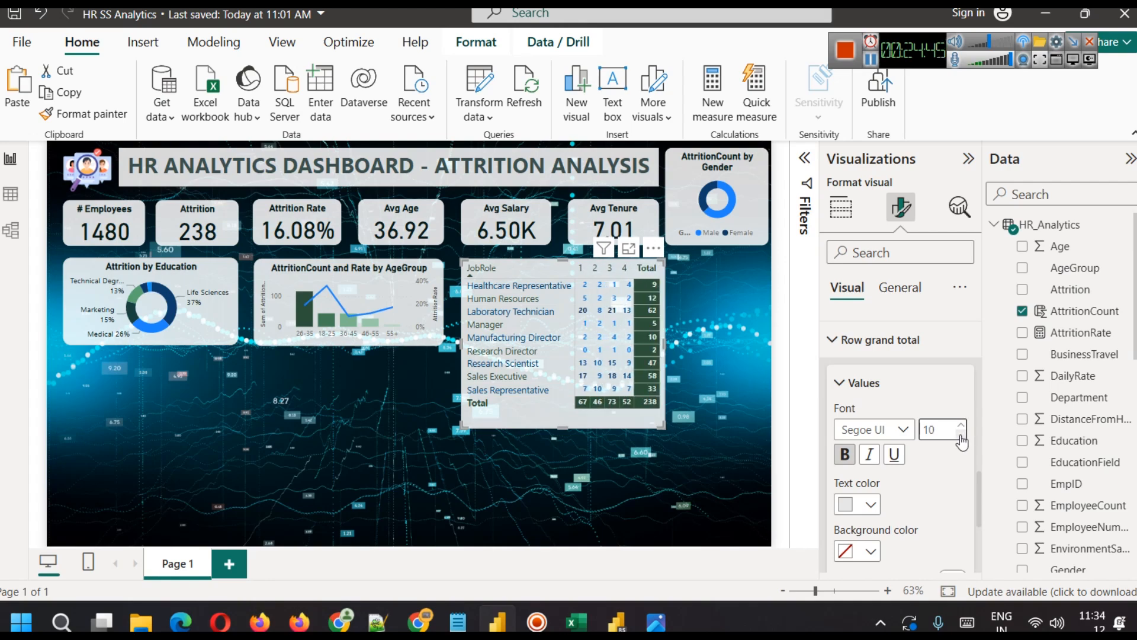
# Step: View the job role matrix in focus mode and return to the report page
pyautogui.click(702, 463)
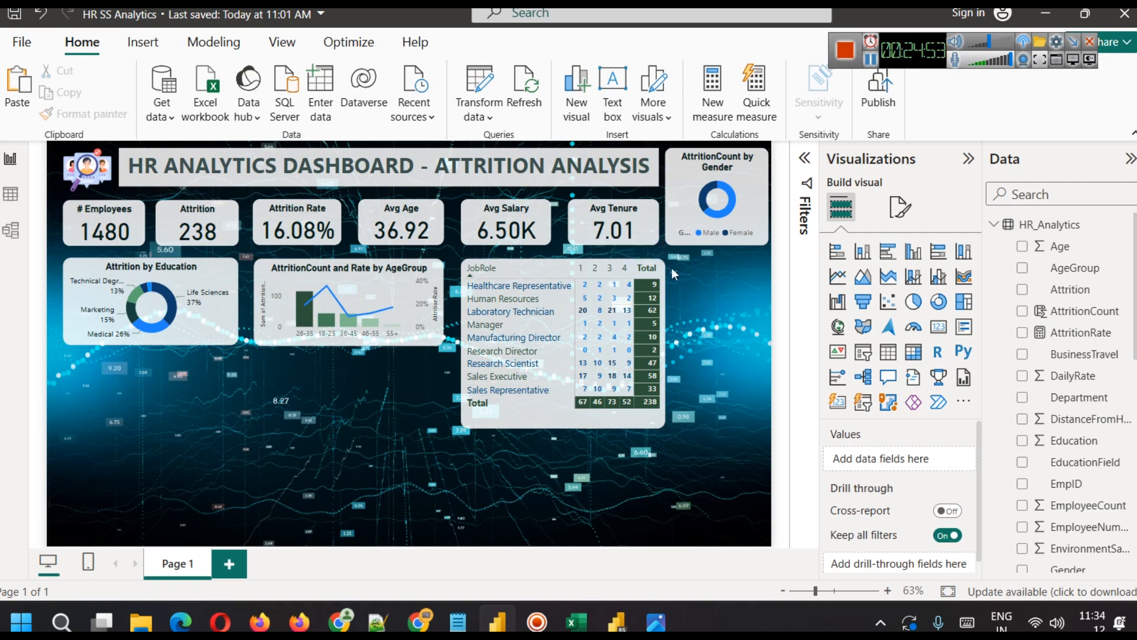
pyautogui.click(629, 250)
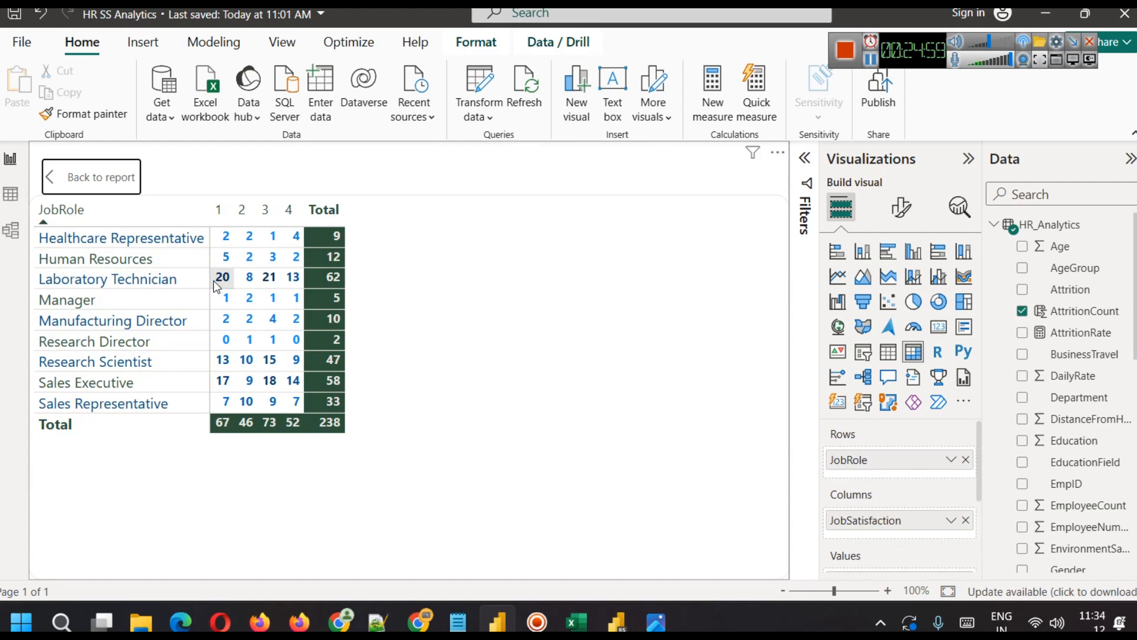
pyautogui.click(98, 182)
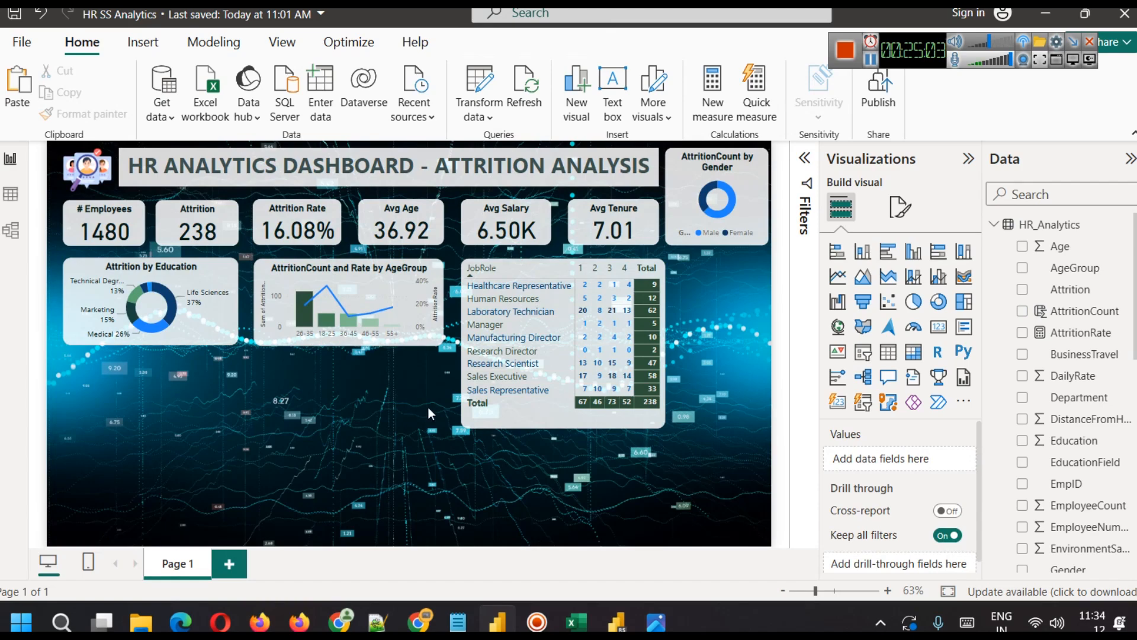
# Step: Try the matrix's attrition count cells without conditional font color and turn it back on
pyautogui.click(546, 350)
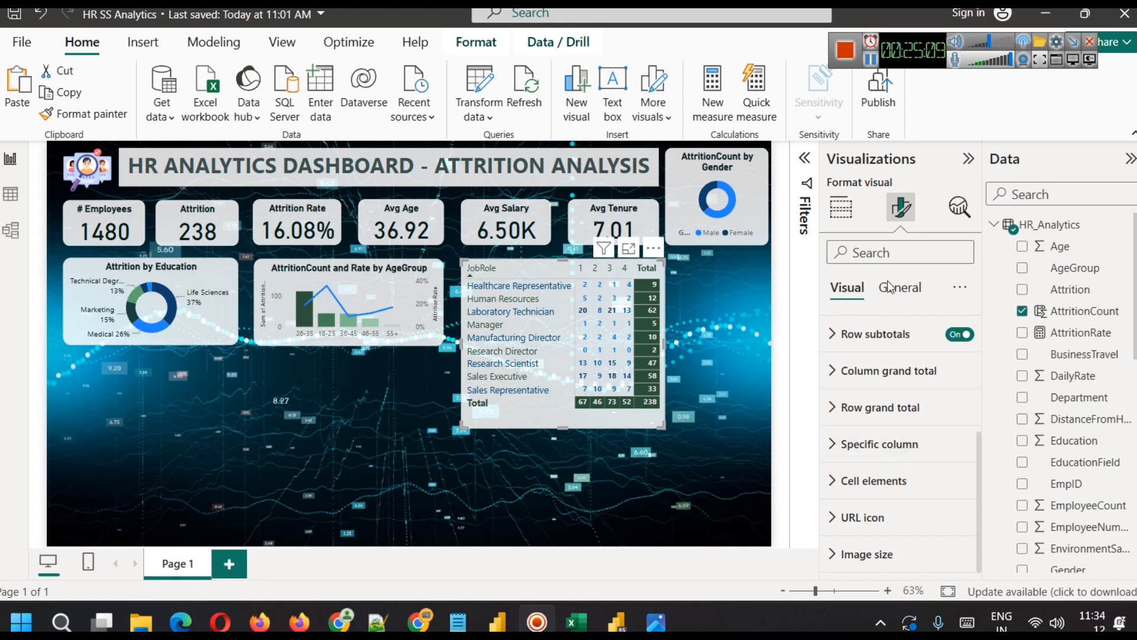
pyautogui.click(897, 480)
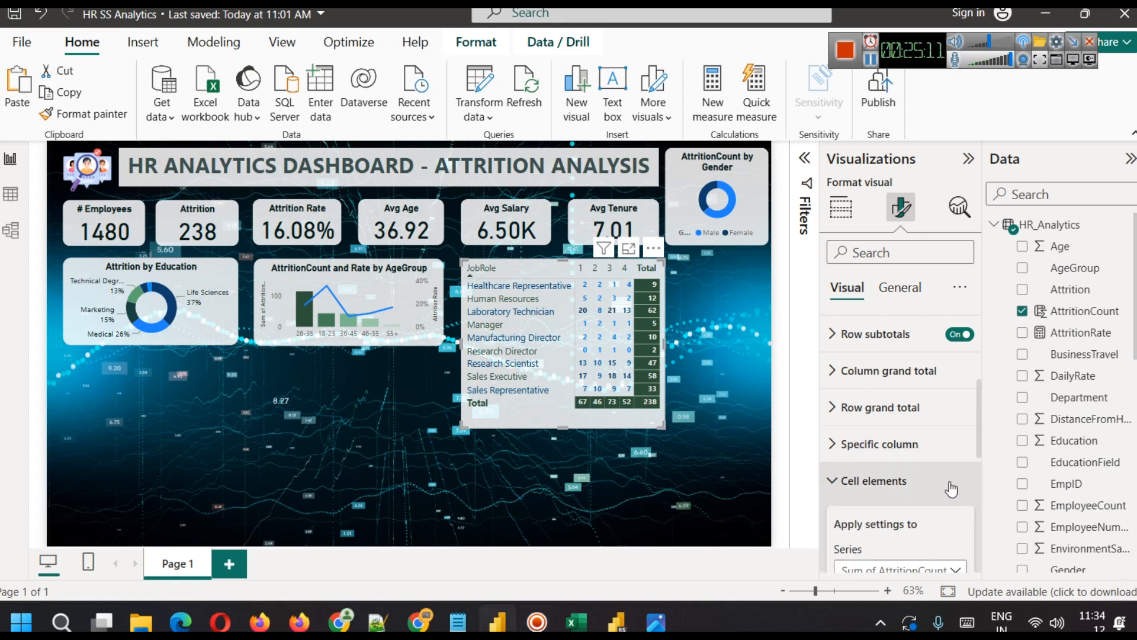
pyautogui.scroll(-3, 900, 459)
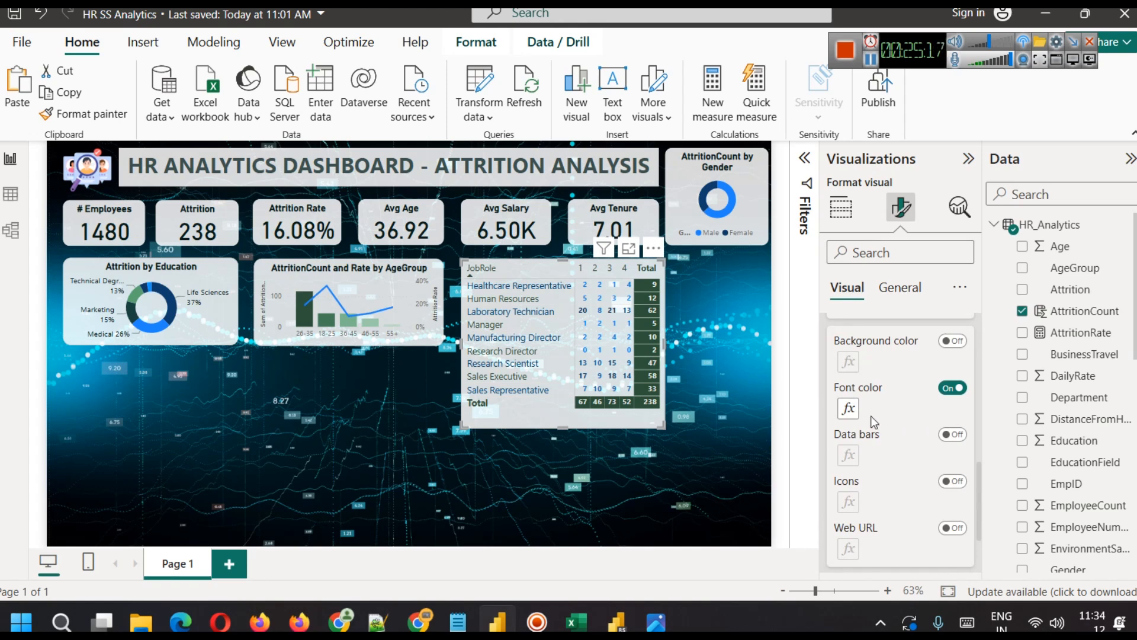
pyautogui.click(949, 391)
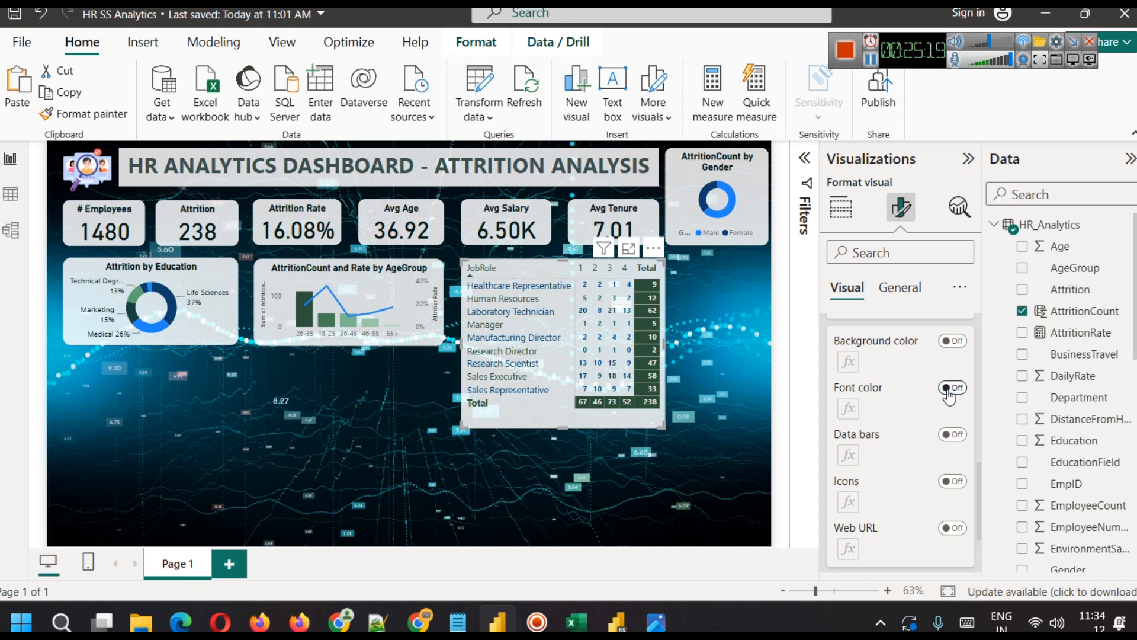
pyautogui.click(949, 391)
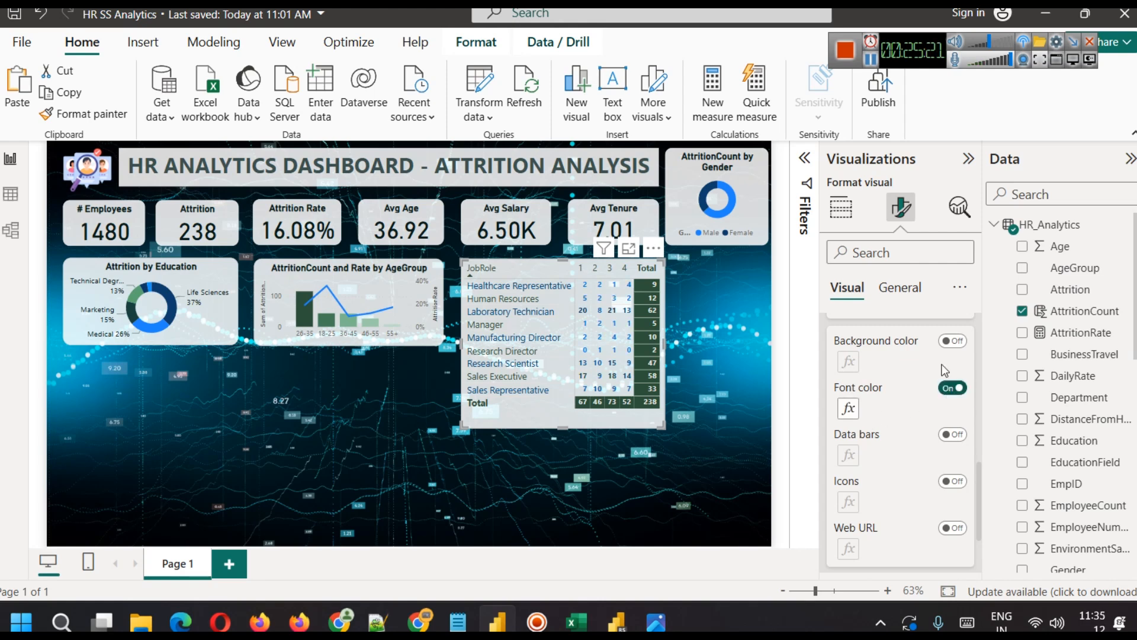
# Step: Try background color and data bars on the matrix's attrition count cells, turn both off, and check the font color gradient settings
pyautogui.click(951, 342)
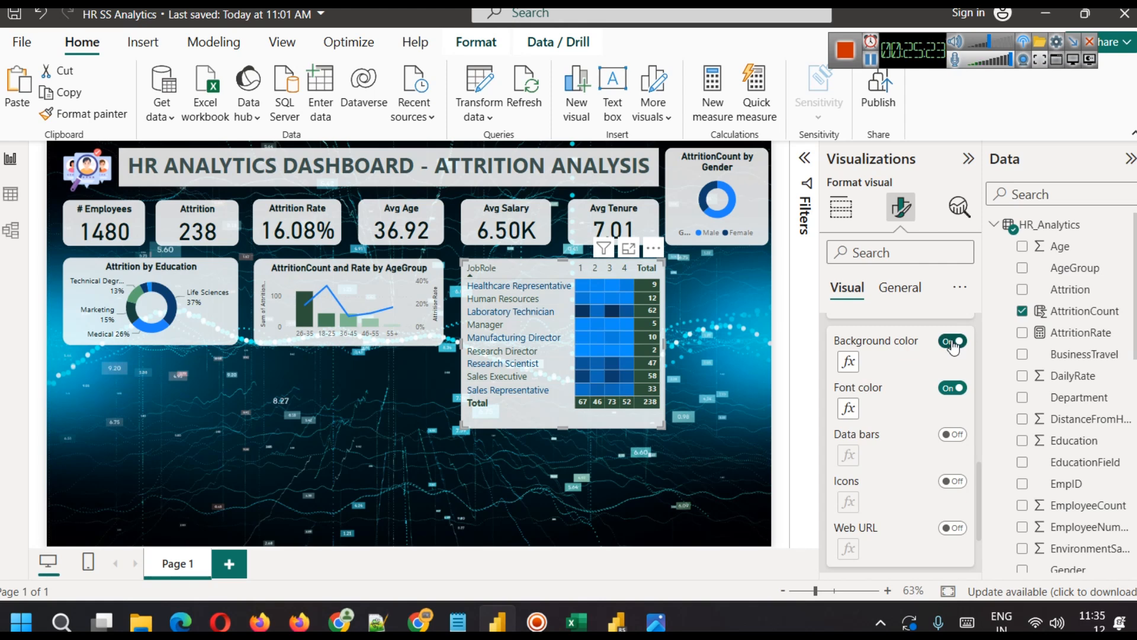
pyautogui.click(953, 342)
pyautogui.click(954, 435)
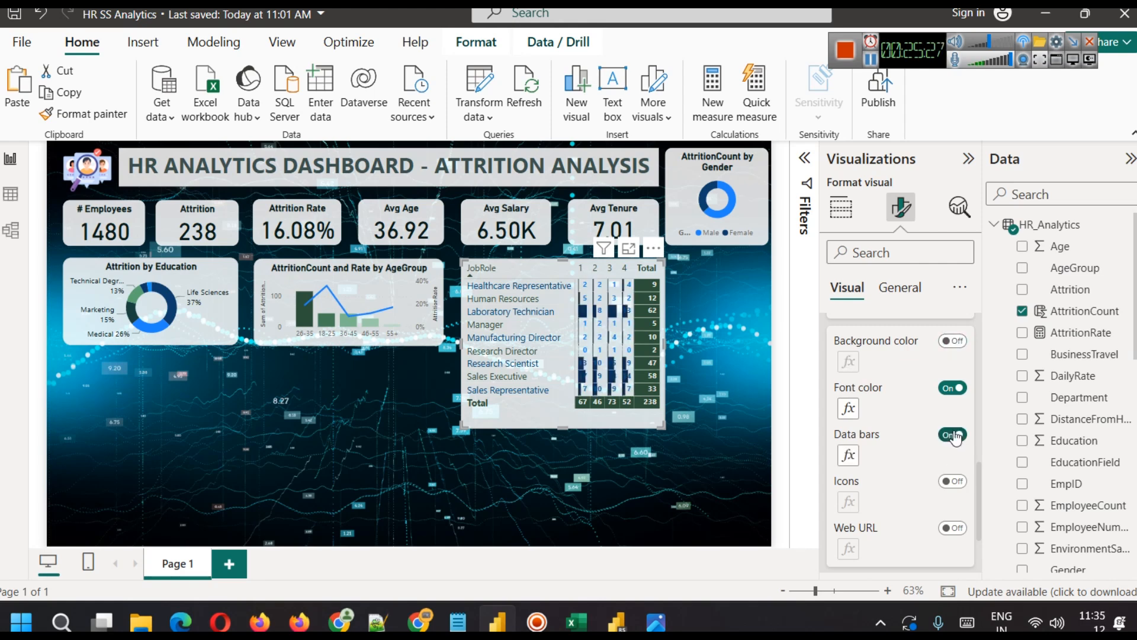
pyautogui.click(956, 437)
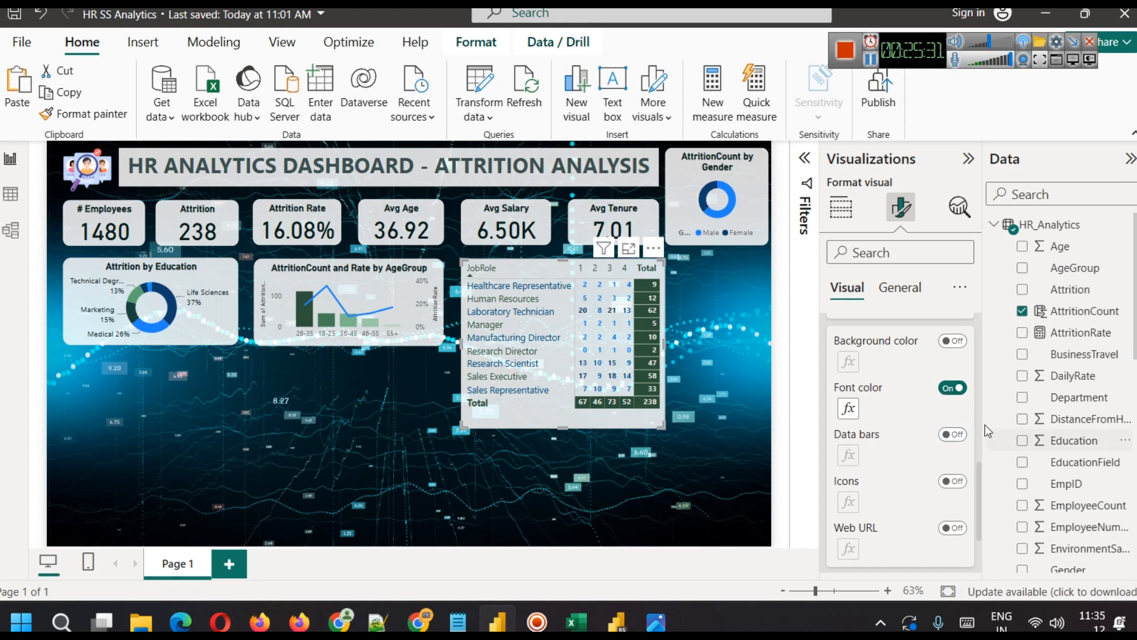
pyautogui.click(847, 408)
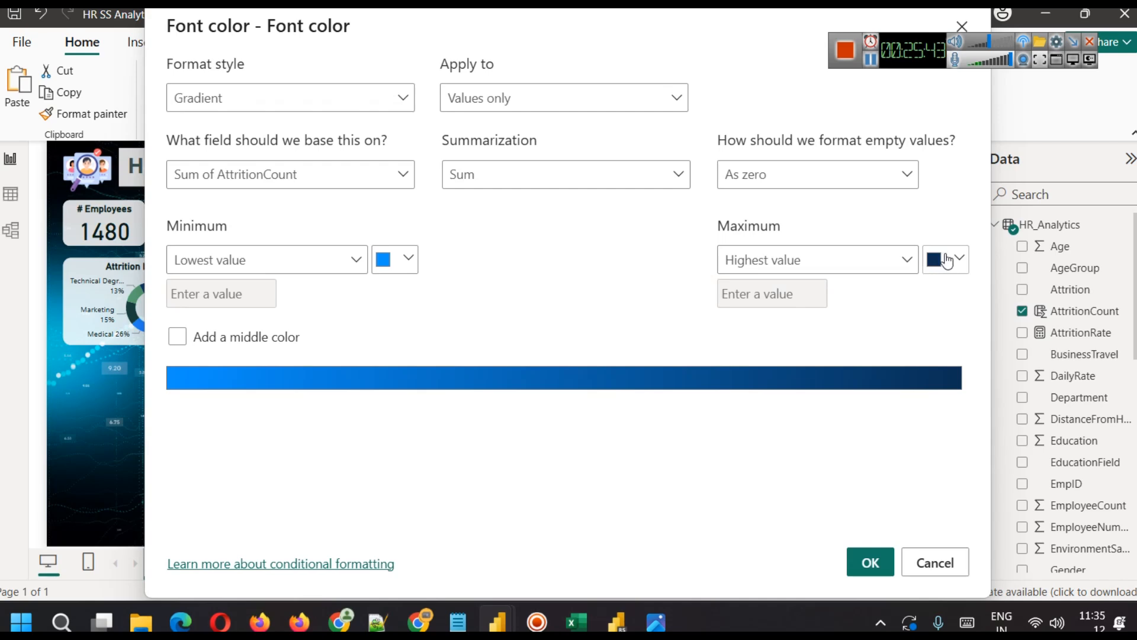
pyautogui.click(935, 562)
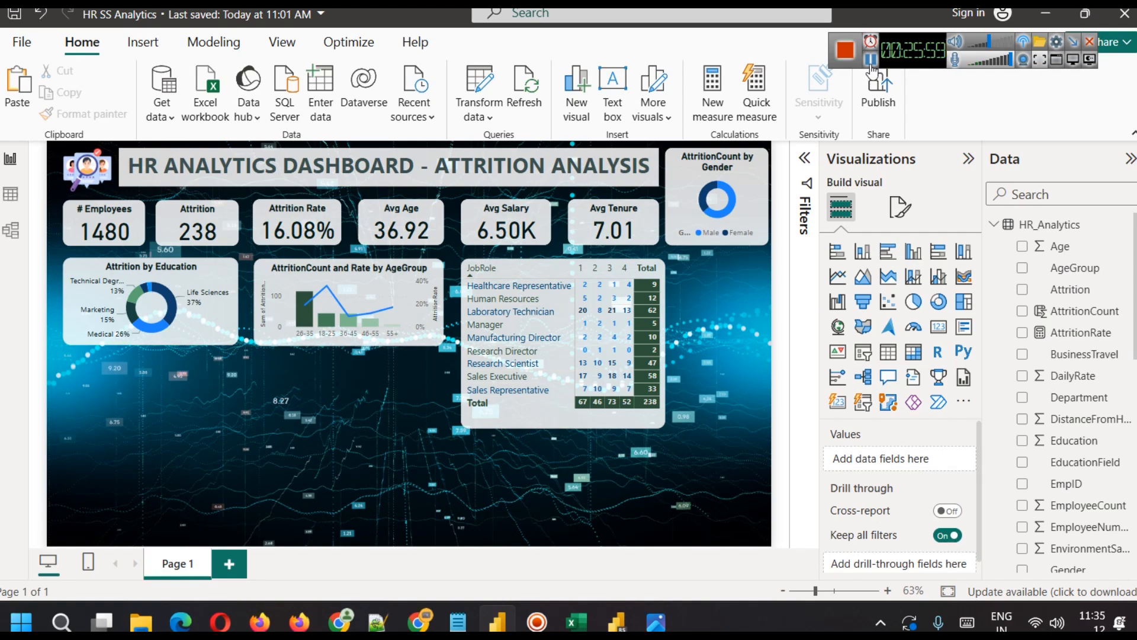
# Step: Examine the SalarySlab column in the HR_Analytics table data and return to the report page
pyautogui.click(11, 193)
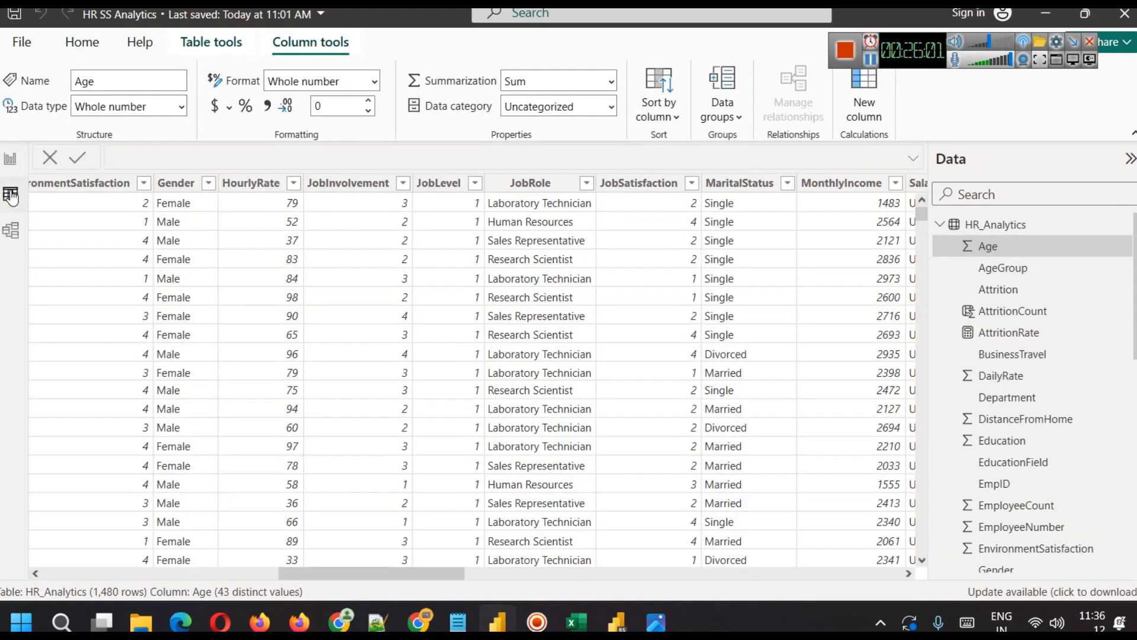
pyautogui.moveTo(382, 564); pyautogui.dragTo(119, 567)
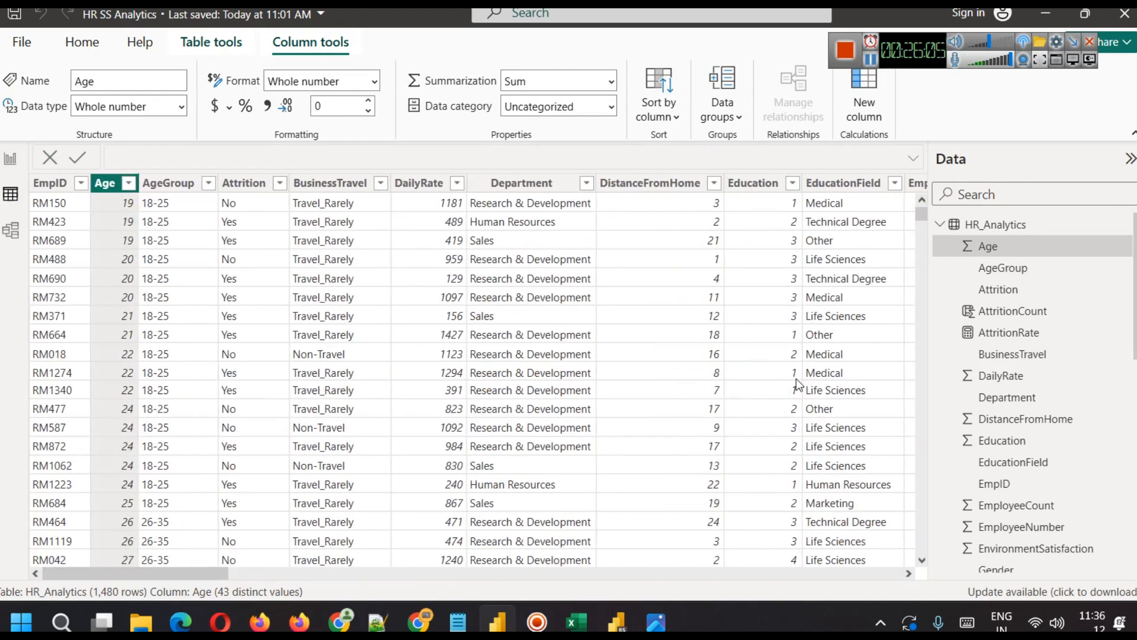
pyautogui.moveTo(169, 575); pyautogui.dragTo(469, 599)
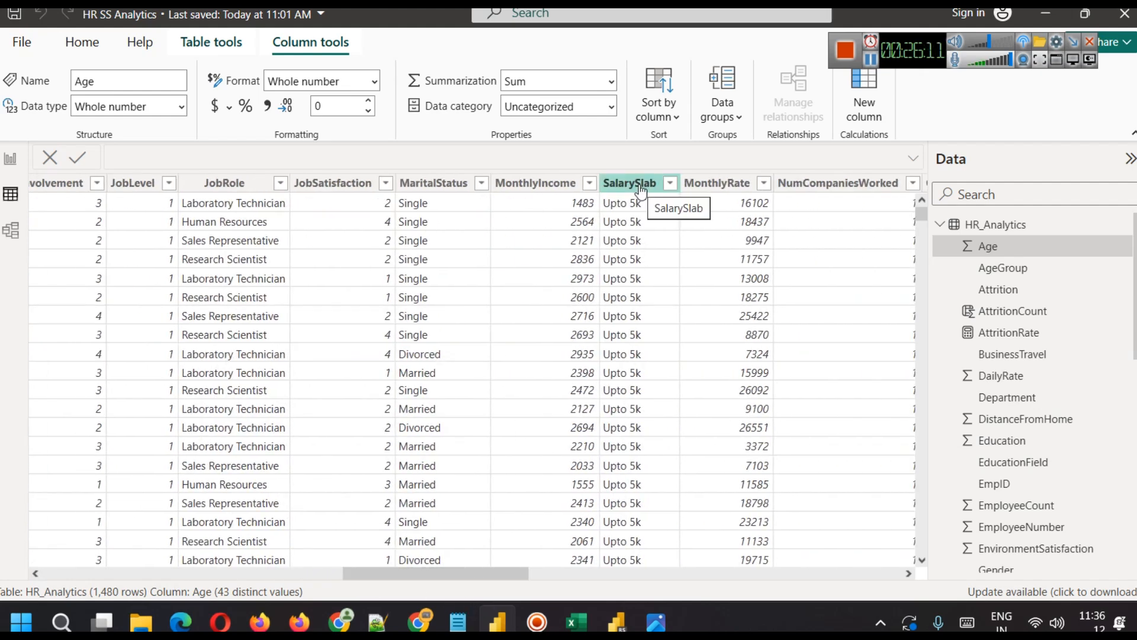
pyautogui.scroll(-20, 635, 235)
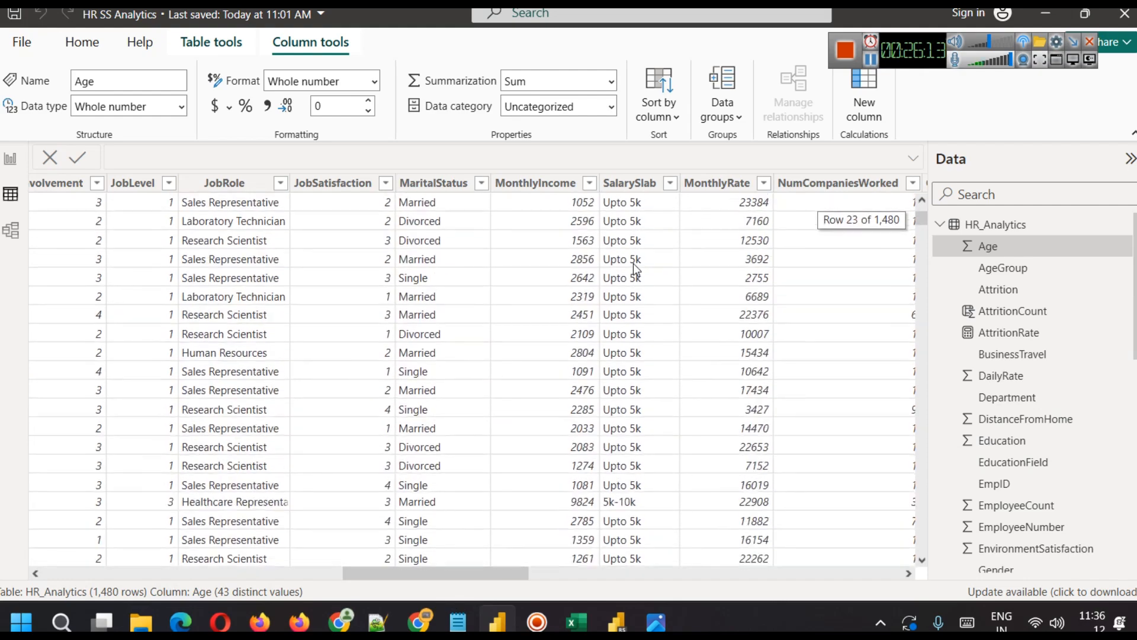
pyautogui.scroll(20, 664, 369)
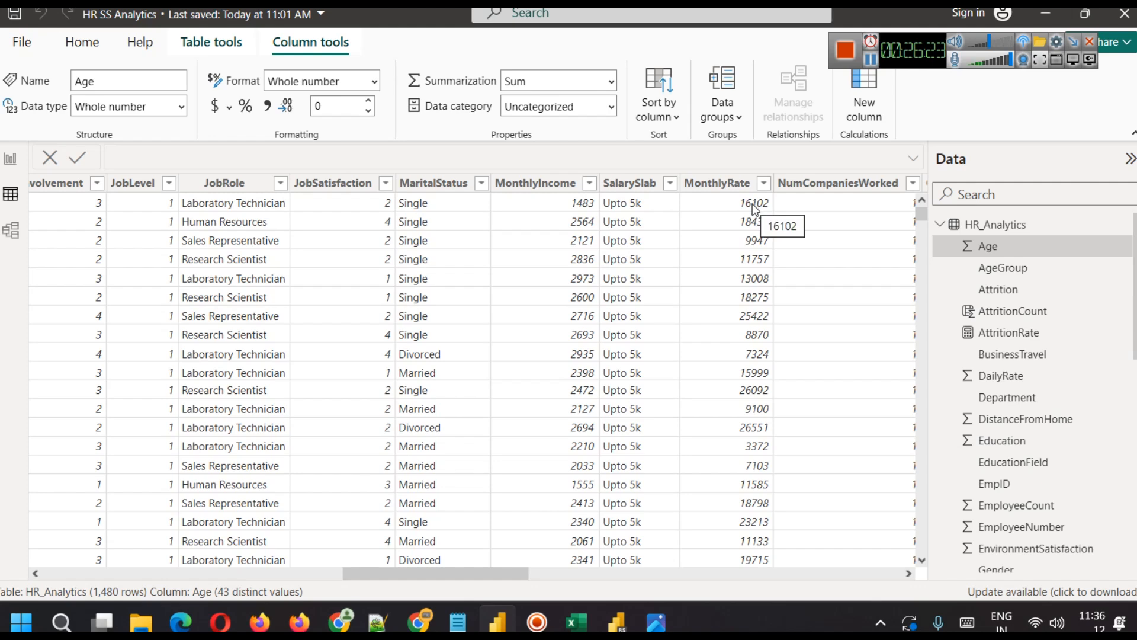
pyautogui.click(7, 161)
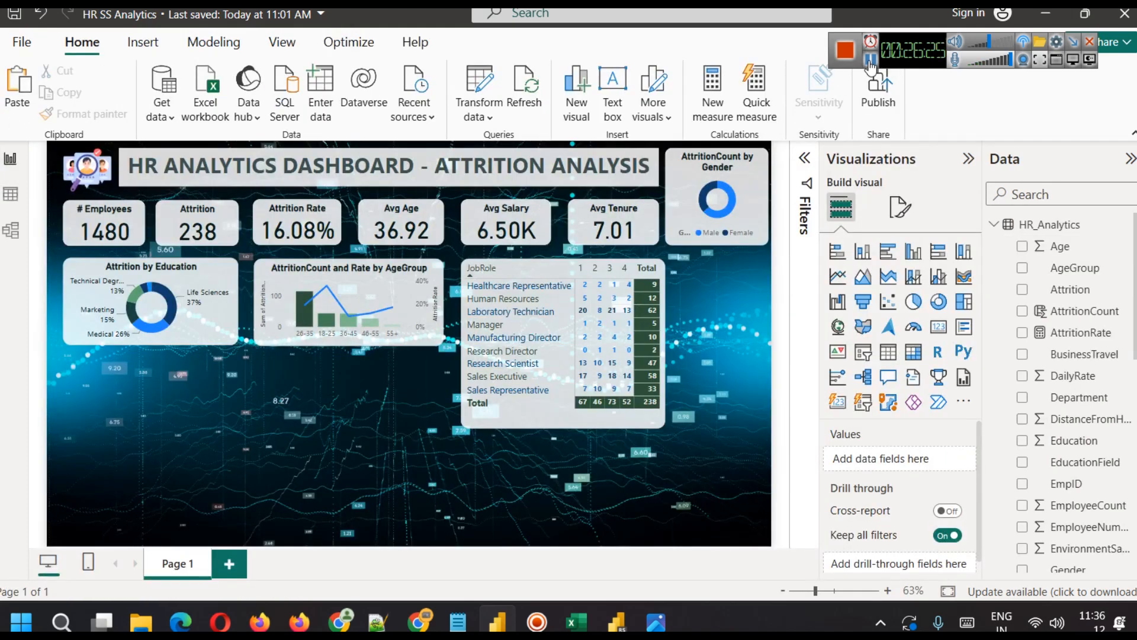
# Step: Duplicate the age group chart, place the copy below the Attrition by Education donut, and narrow it to the donut's width
pyautogui.click(323, 286)
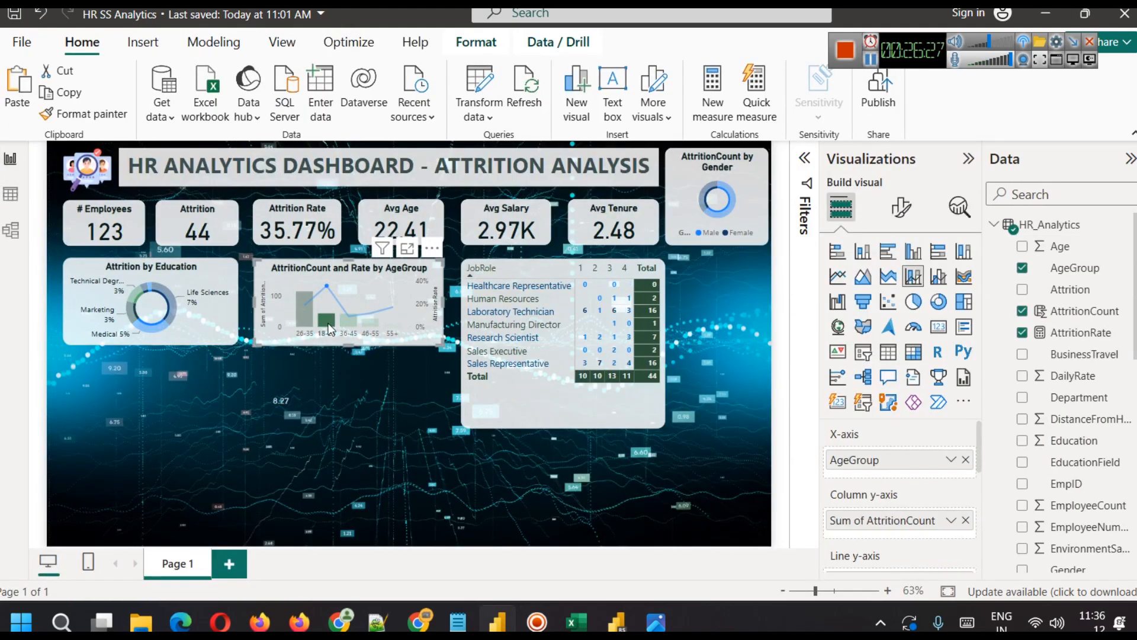
pyautogui.click(344, 297)
pyautogui.hotkey('ctrl', 'c')
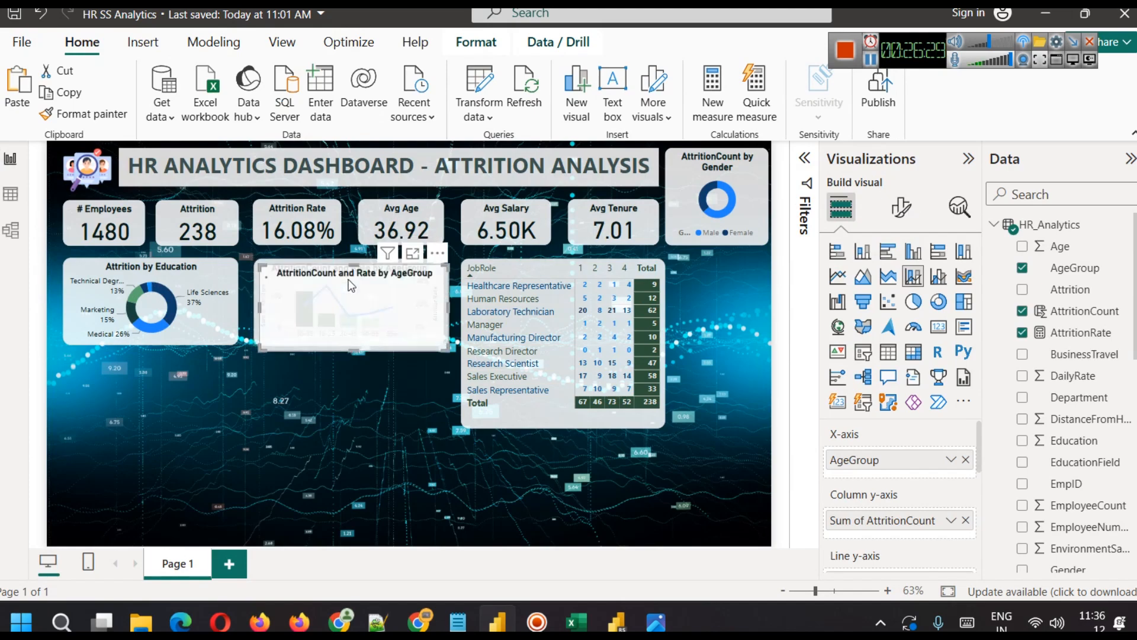
pyautogui.hotkey('ctrl', 'v')
pyautogui.moveTo(277, 393); pyautogui.dragTo(180, 386)
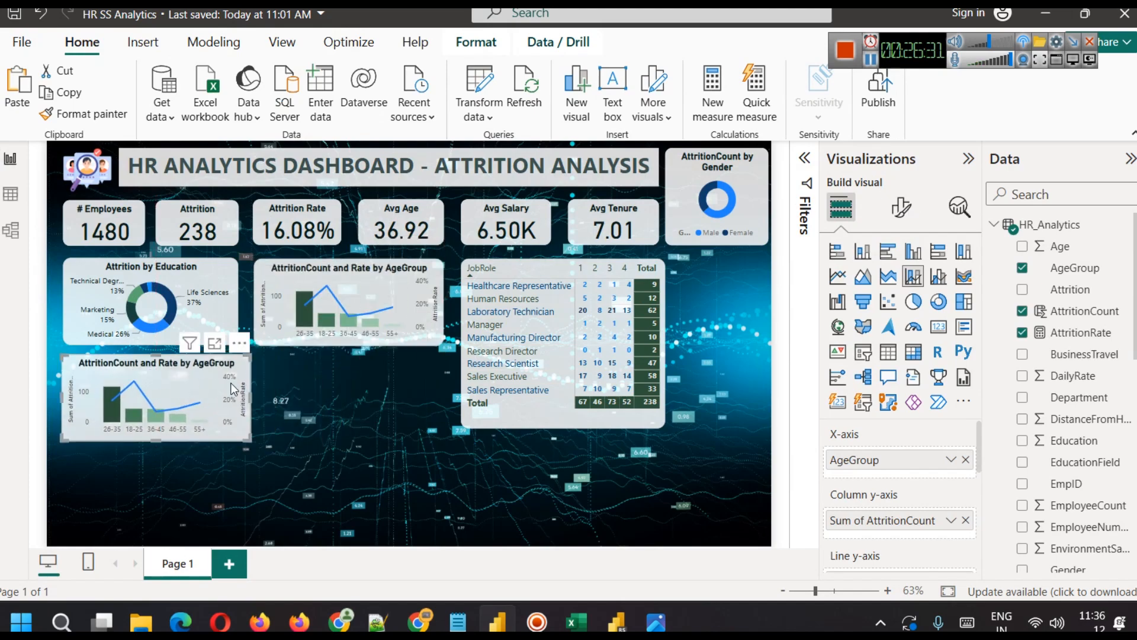
pyautogui.moveTo(249, 396); pyautogui.dragTo(238, 394)
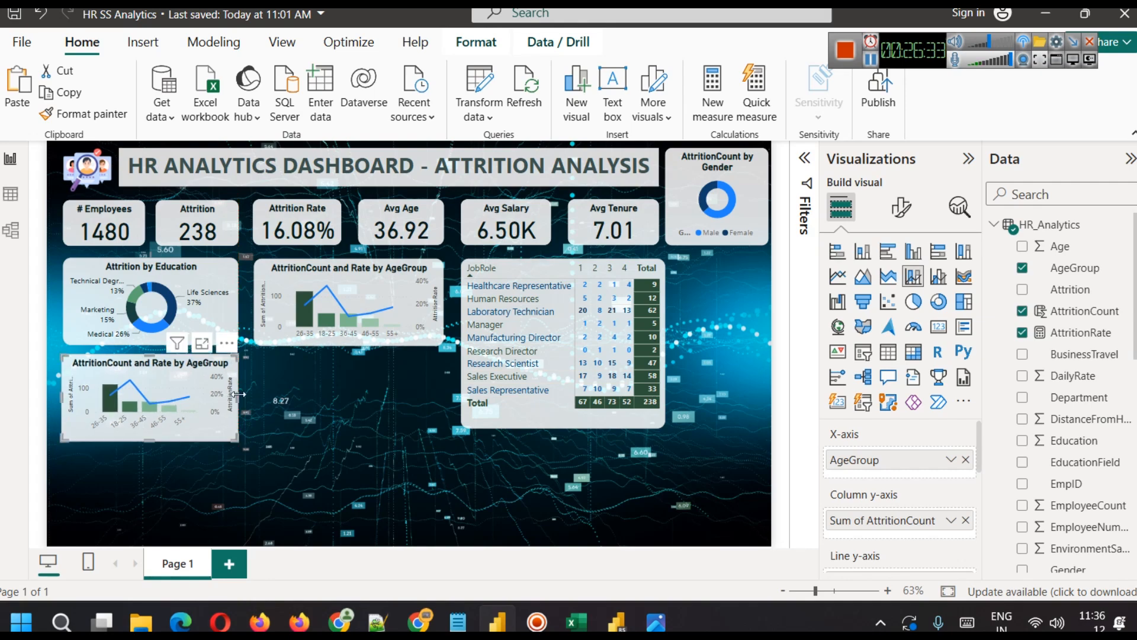
pyautogui.click(273, 450)
# Step: Convert the copied chart to a stacked bar chart and remove AttritionRate and AgeGroup, keeping only the sum of AttritionCount
pyautogui.click(202, 426)
pyautogui.click(837, 252)
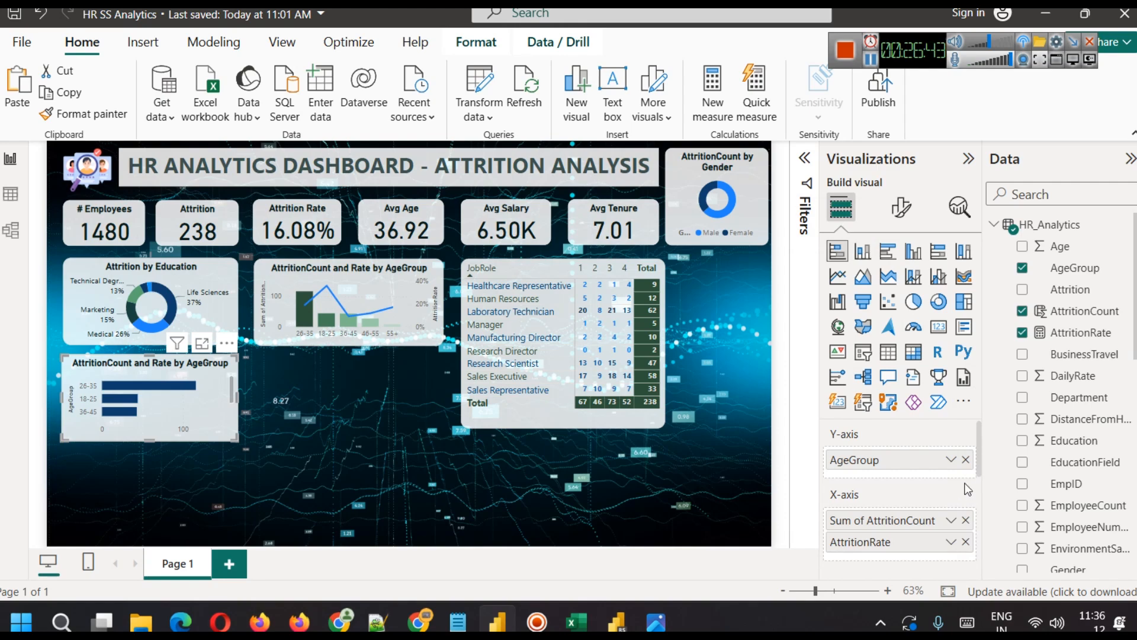
pyautogui.click(965, 542)
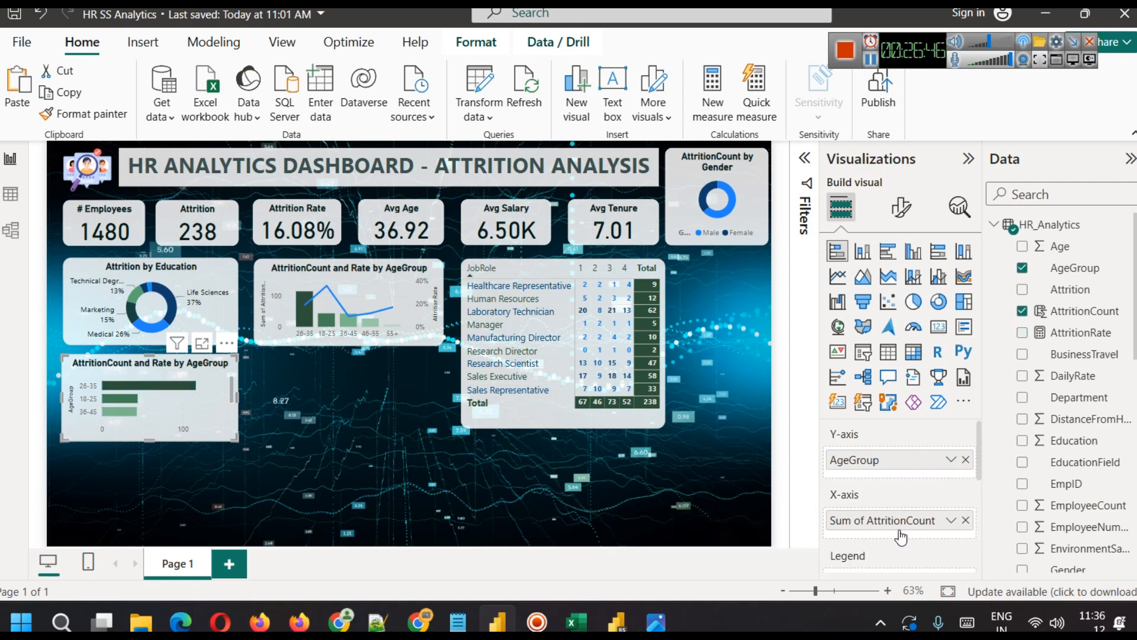
pyautogui.click(964, 460)
pyautogui.scroll(-3, 1033, 446)
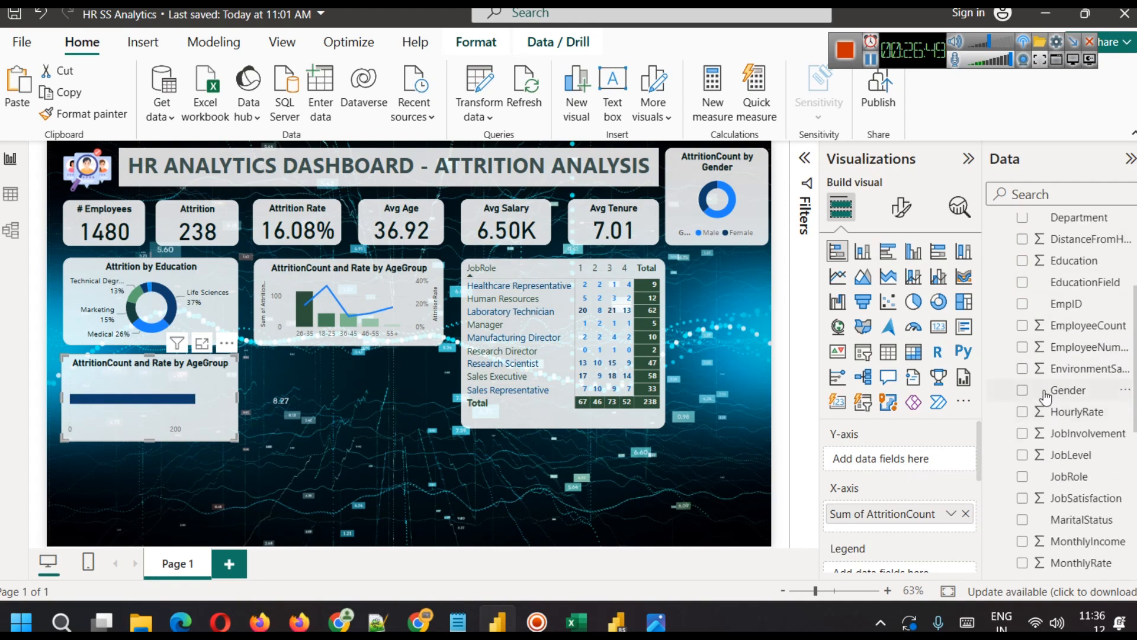
# Step: Put SalarySlab on the bar chart's Y-axis and title it AttritionCount by Salary Slab, clearing the field search
pyautogui.click(1034, 185)
pyautogui.write('sa')
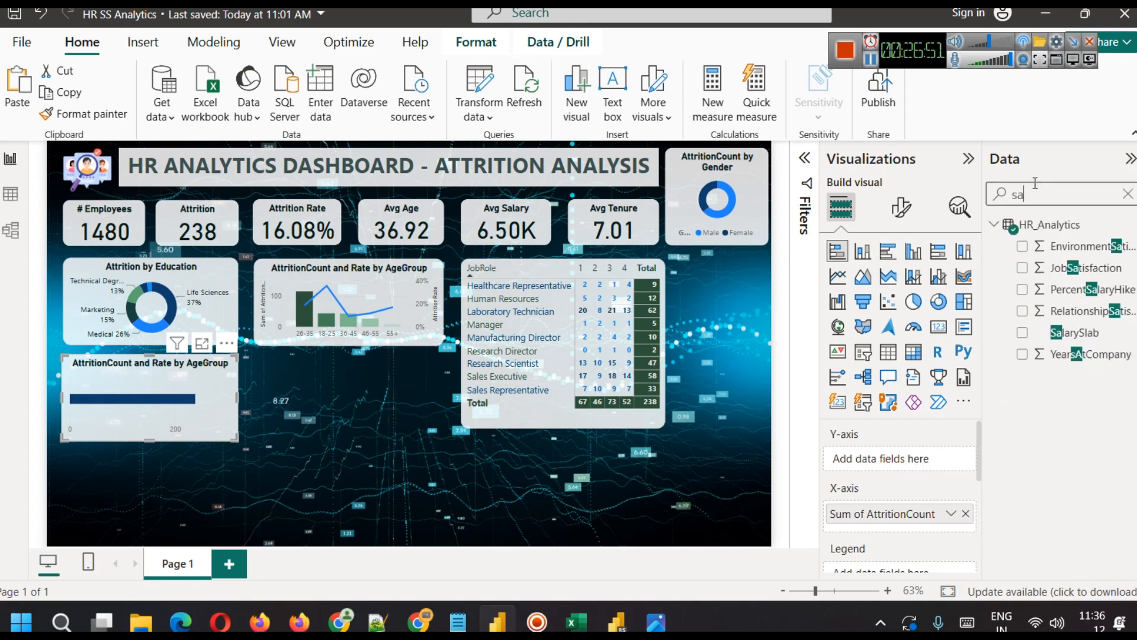
pyautogui.moveTo(1074, 340); pyautogui.dragTo(957, 459)
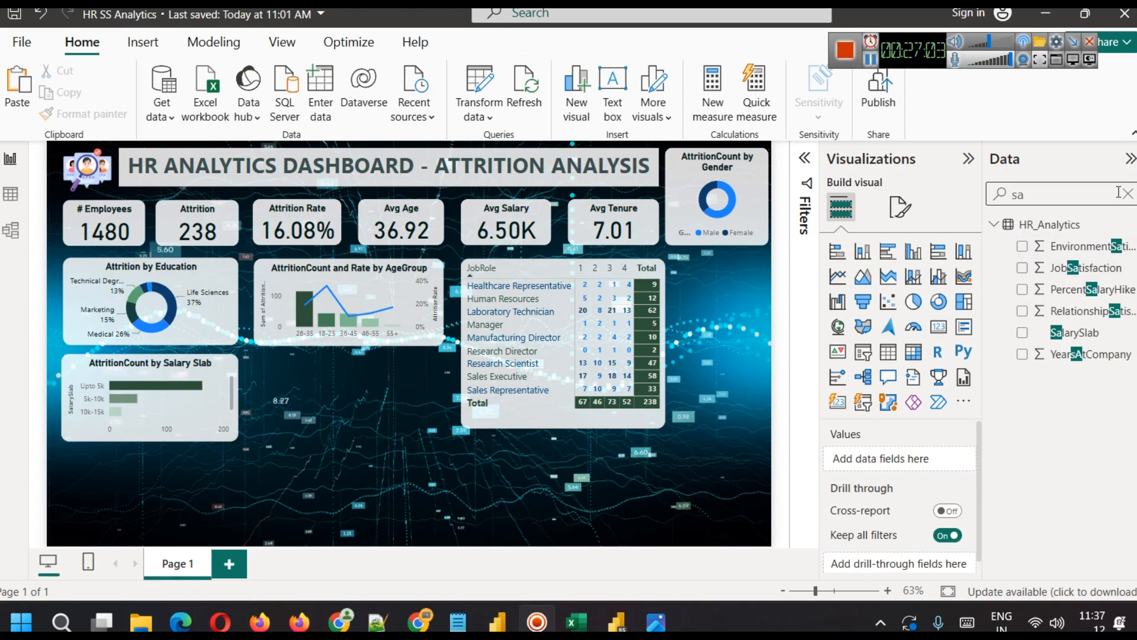
pyautogui.click(1128, 194)
# Step: Paste the Attrition by Years at Company area chart and fit it below the age group chart, matching that chart's width
pyautogui.click(320, 438)
pyautogui.hotkey('ctrl', 'v')
pyautogui.moveTo(351, 418)
pyautogui.mouseDown()
pyautogui.moveTo(318, 425)
pyautogui.moveTo(337, 424)
pyautogui.mouseUp()
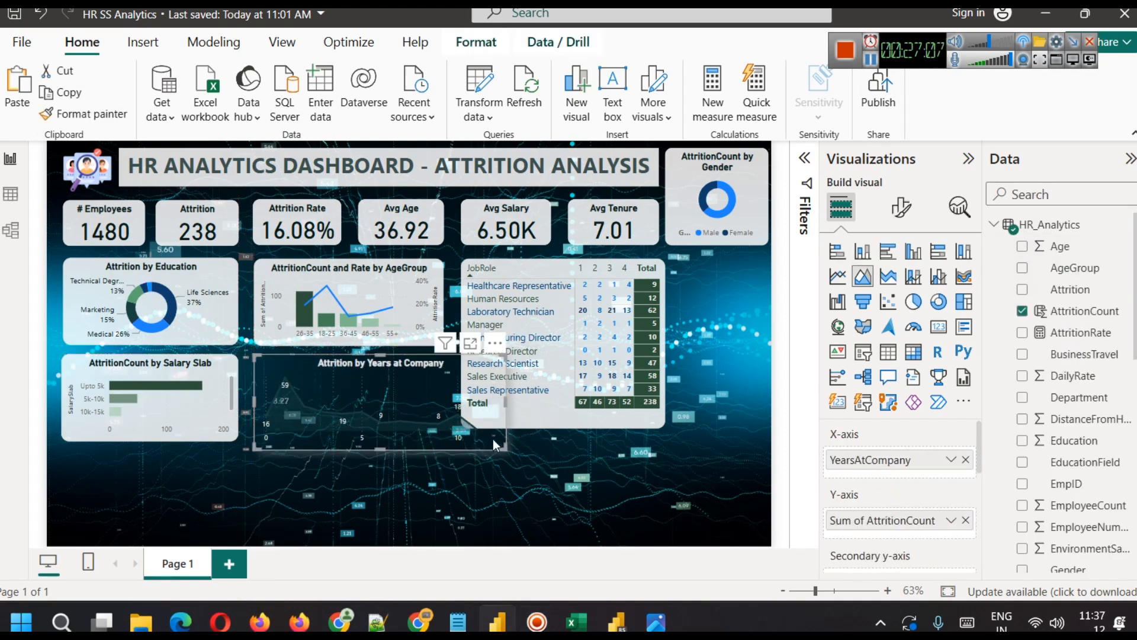
pyautogui.moveTo(504, 447); pyautogui.dragTo(446, 435)
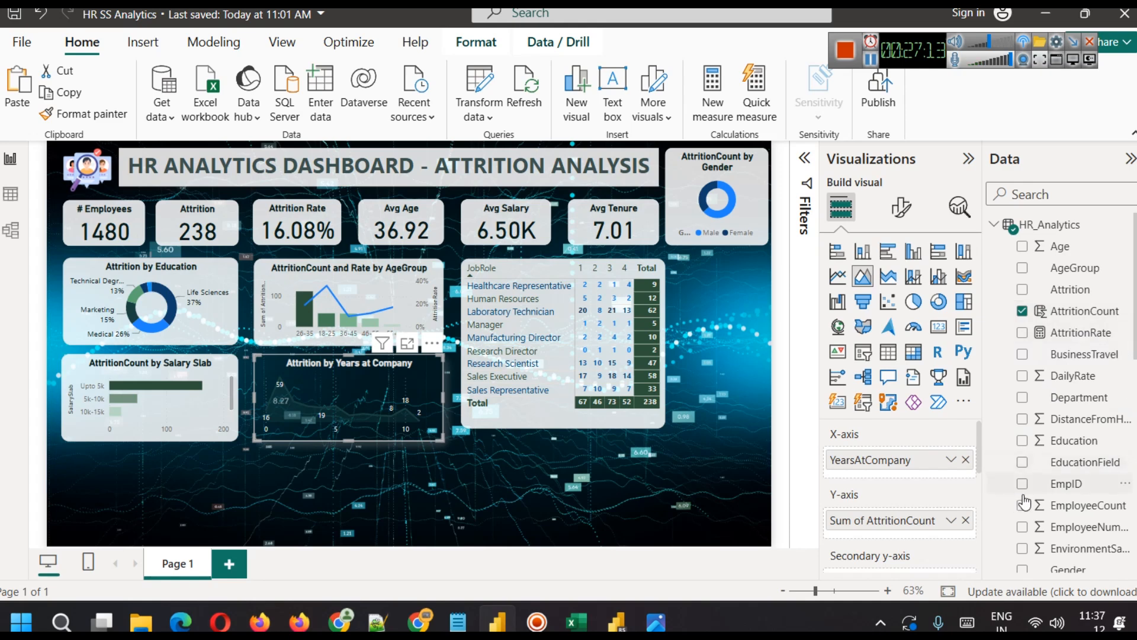
pyautogui.scroll(-3, 1072, 498)
pyautogui.scroll(-6, 1072, 498)
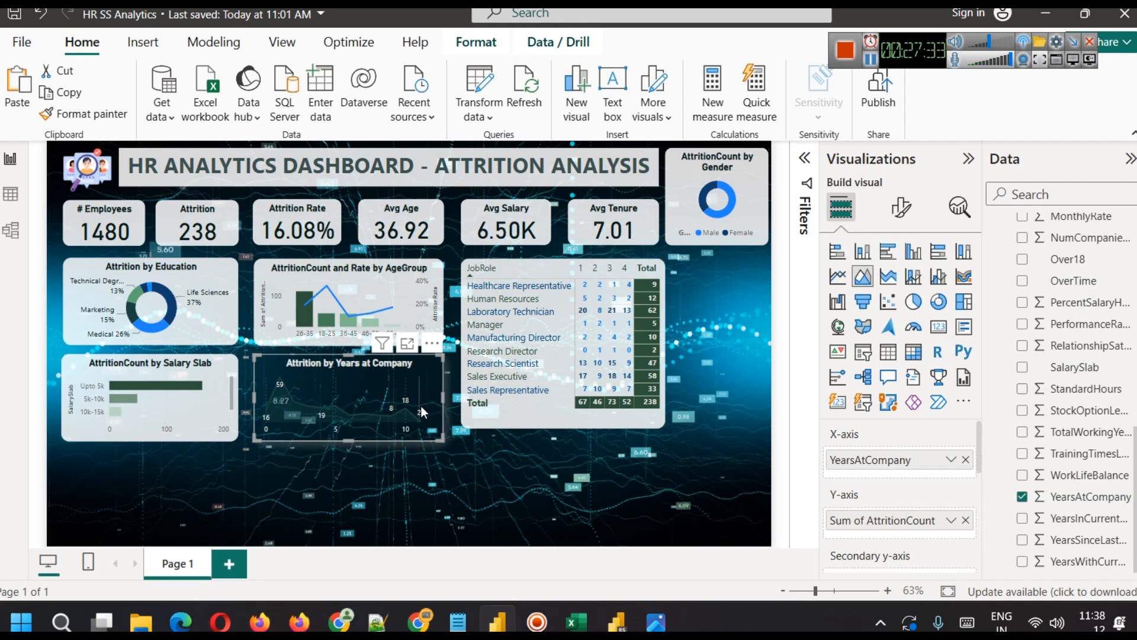
# Step: Set the title text color of the Attrition by Years at Company chart to dark green
pyautogui.click(903, 207)
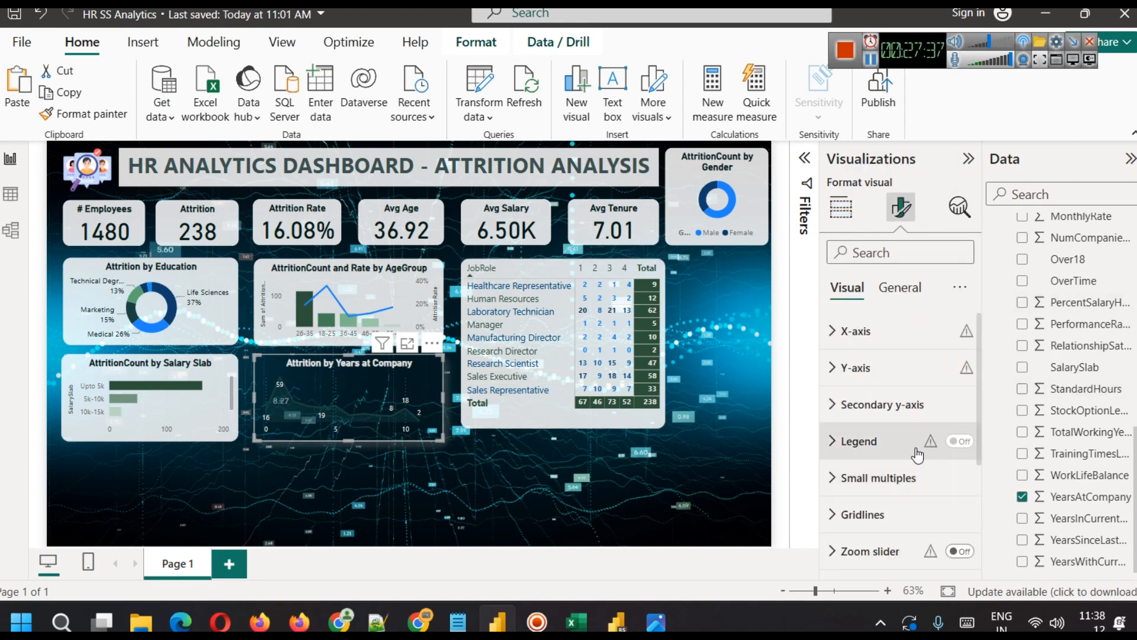
pyautogui.scroll(-3, 885, 492)
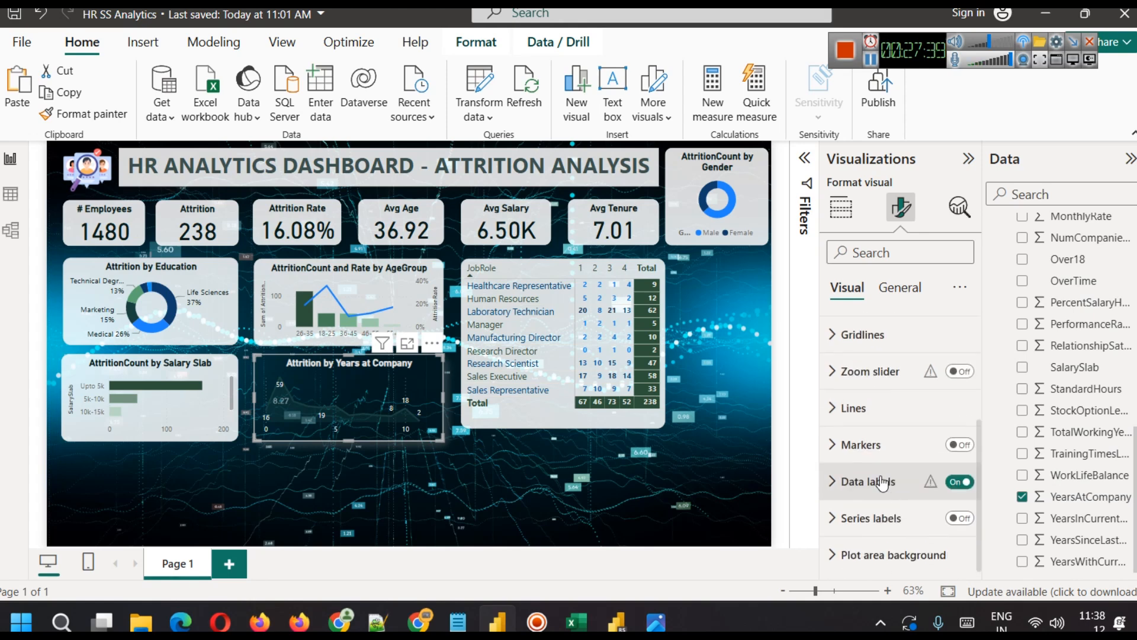
pyautogui.scroll(2, 883, 482)
pyautogui.click(899, 288)
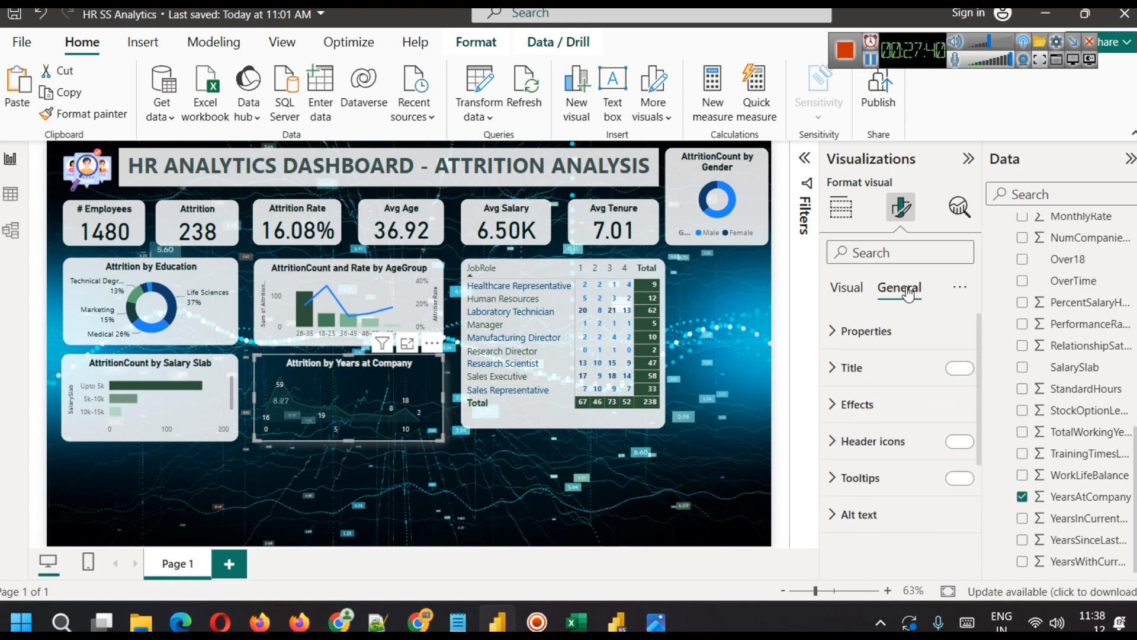
pyautogui.click(878, 379)
pyautogui.scroll(-2, 870, 521)
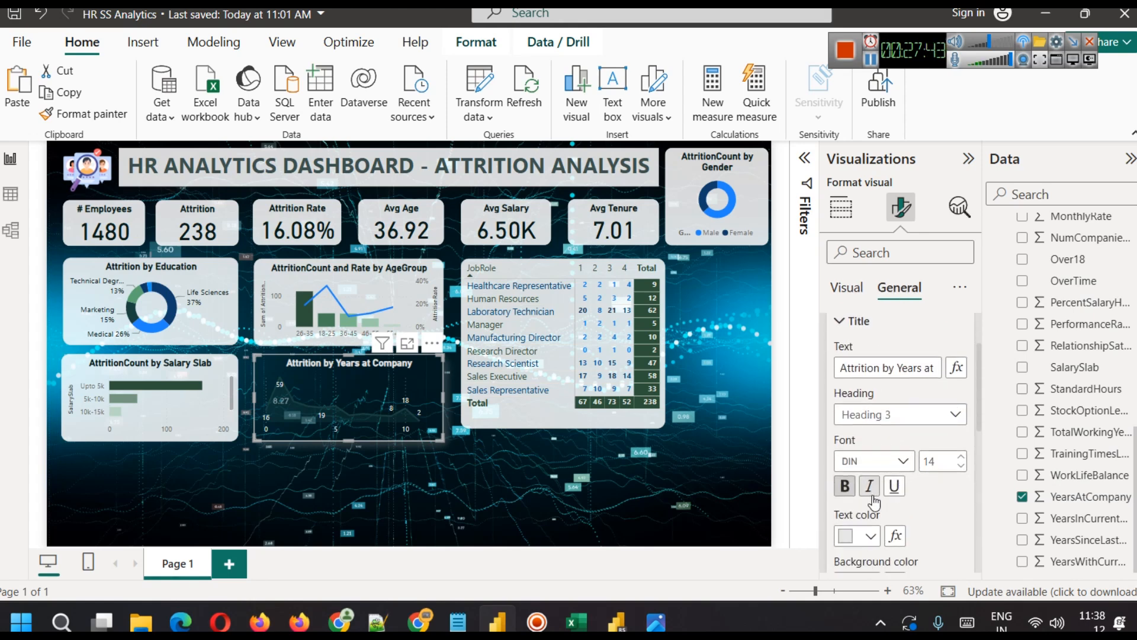
pyautogui.click(870, 536)
pyautogui.click(874, 454)
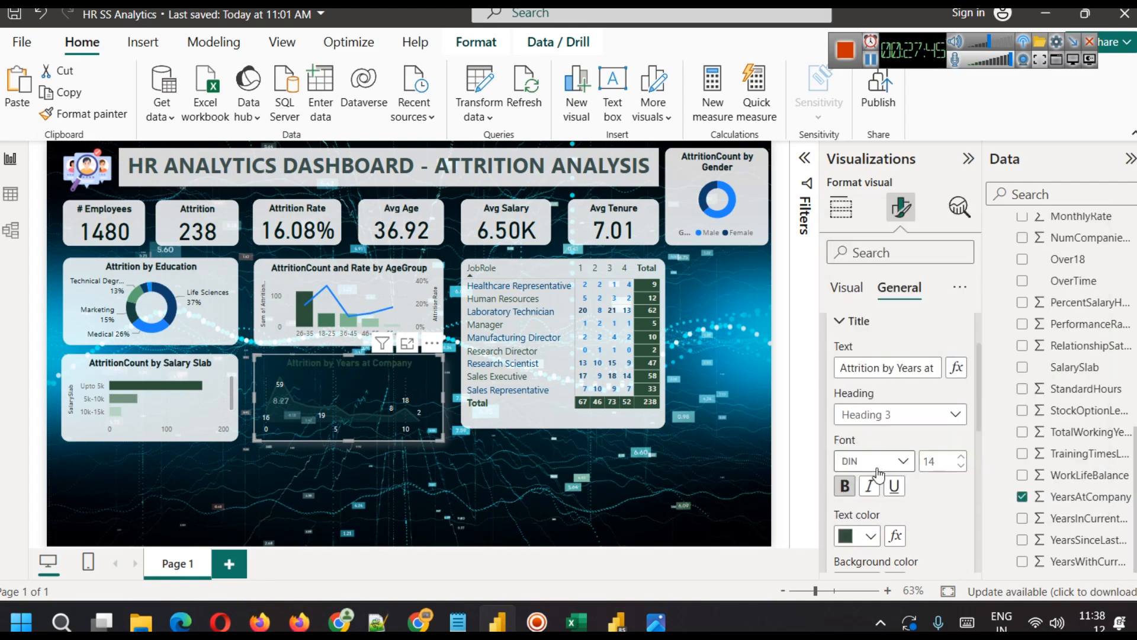
# Step: Set the background transparency of the Attrition by Years at Company chart to 15%
pyautogui.scroll(-3, 930, 530)
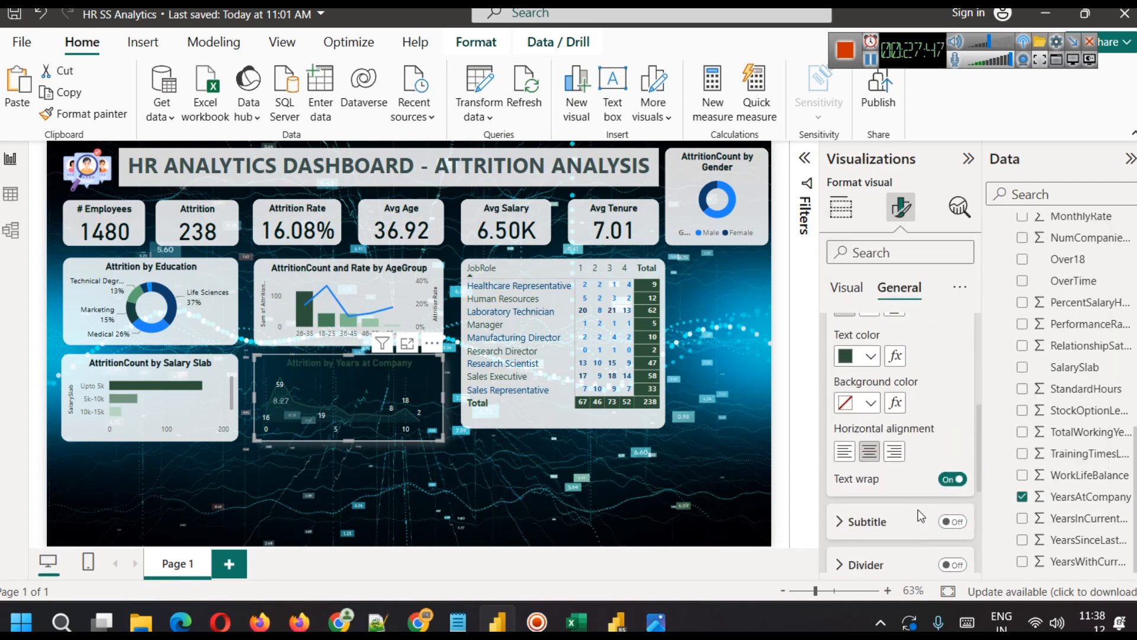
pyautogui.scroll(3, 921, 520)
pyautogui.scroll(-7, 920, 518)
pyautogui.scroll(-1, 919, 517)
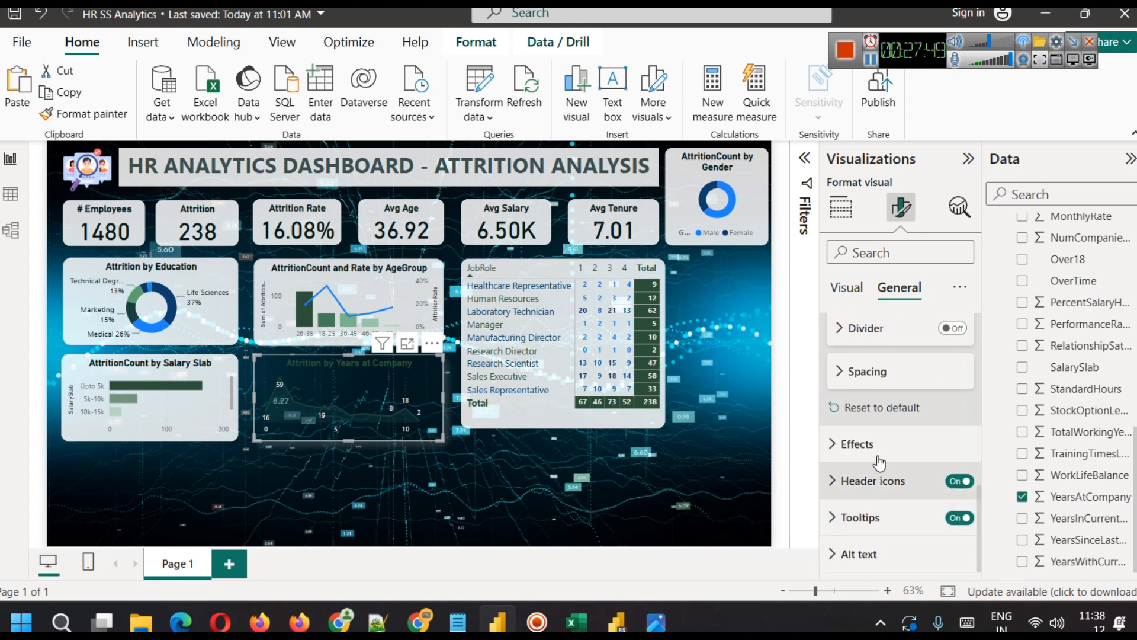
pyautogui.click(864, 442)
pyautogui.scroll(-3, 891, 414)
pyautogui.doubleClick(852, 406)
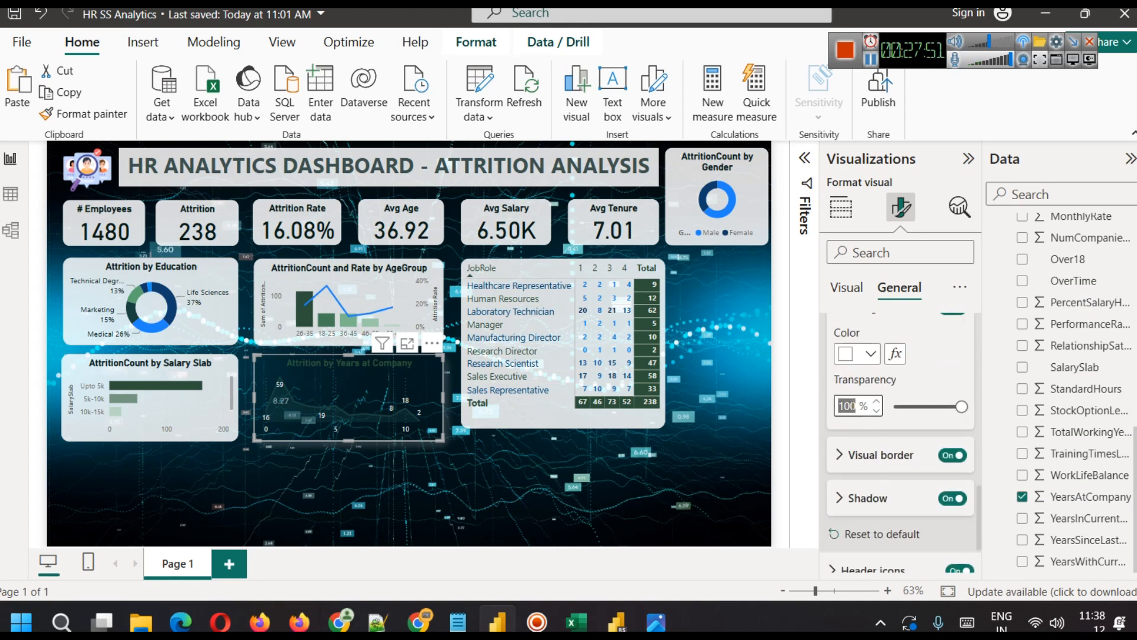
pyautogui.write('15')
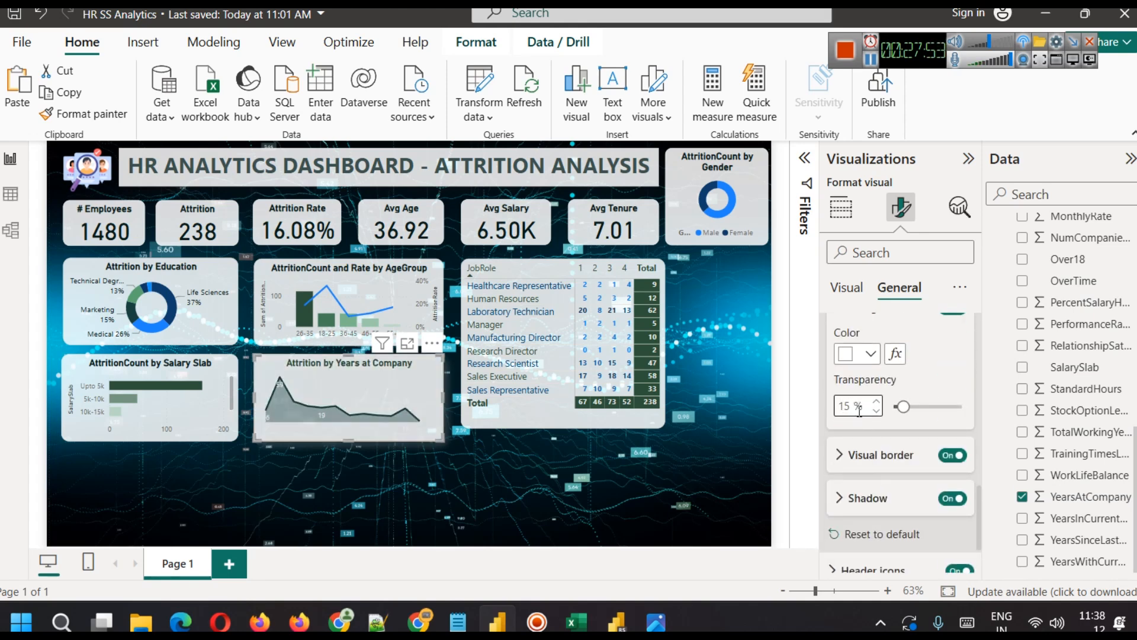
pyautogui.click(399, 470)
# Step: Set the data label text color of the Attrition by Years at Company chart to dark green
pyautogui.click(416, 388)
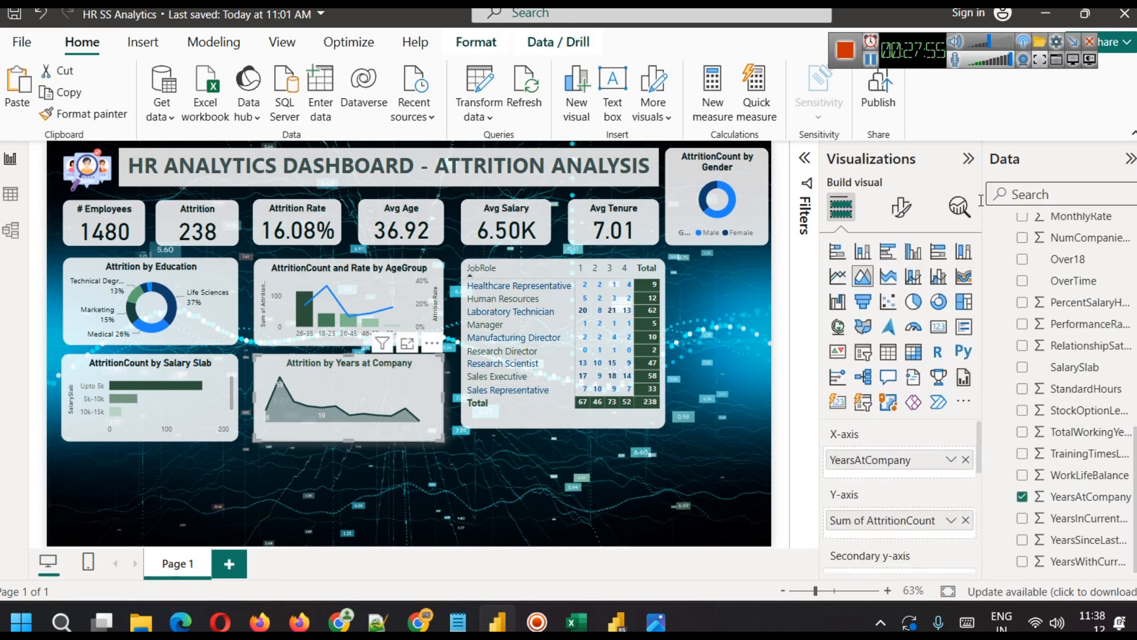
pyautogui.click(901, 207)
pyautogui.scroll(-3, 893, 388)
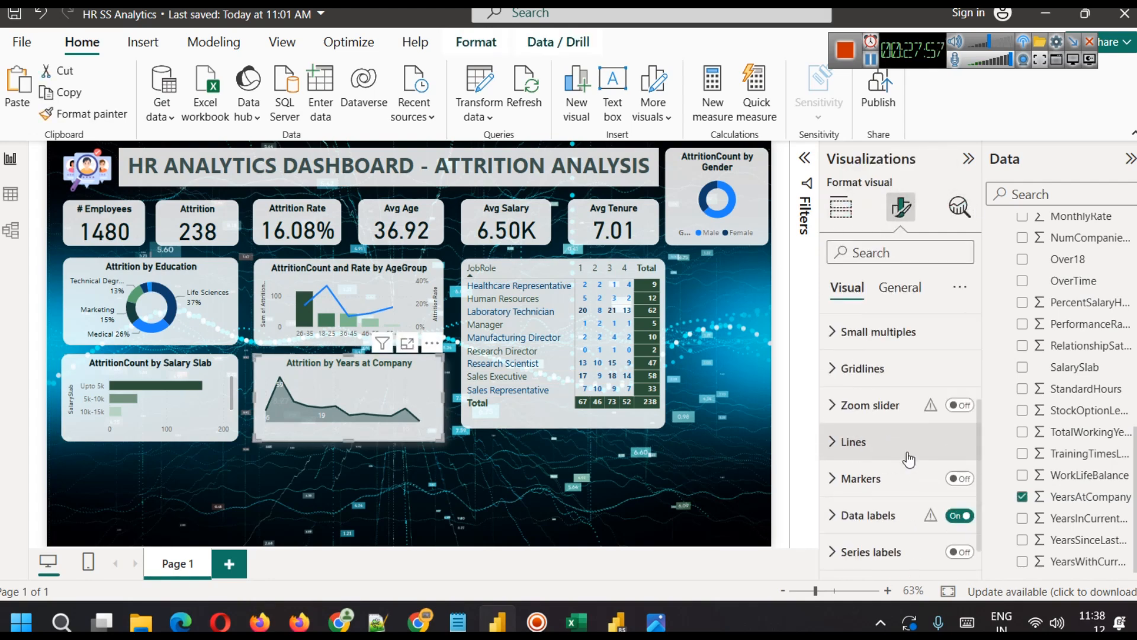
pyautogui.scroll(3, 907, 462)
pyautogui.scroll(-3, 908, 474)
pyautogui.click(907, 477)
pyautogui.scroll(-5, 912, 533)
pyautogui.scroll(-8, 904, 513)
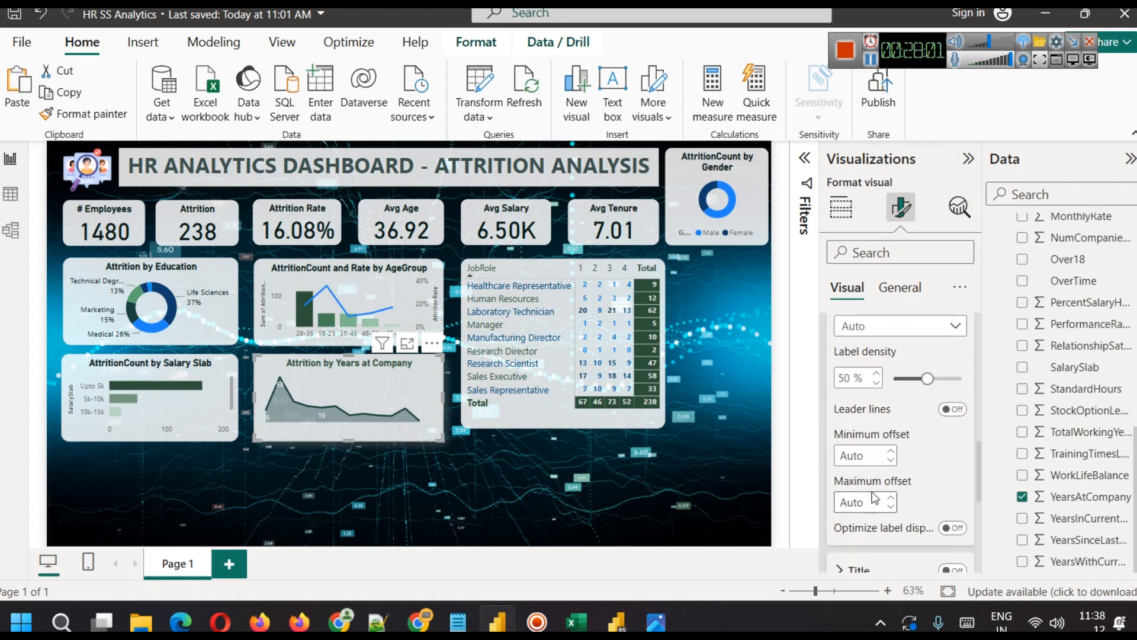
pyautogui.click(875, 442)
pyautogui.scroll(-3, 884, 502)
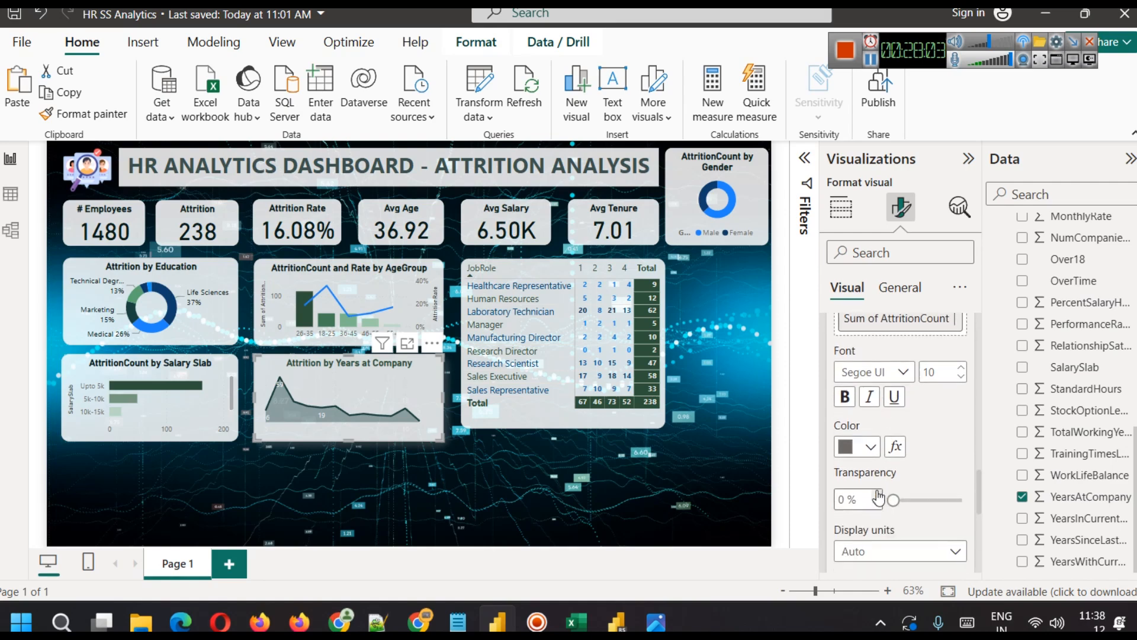
pyautogui.click(856, 437)
pyautogui.click(856, 358)
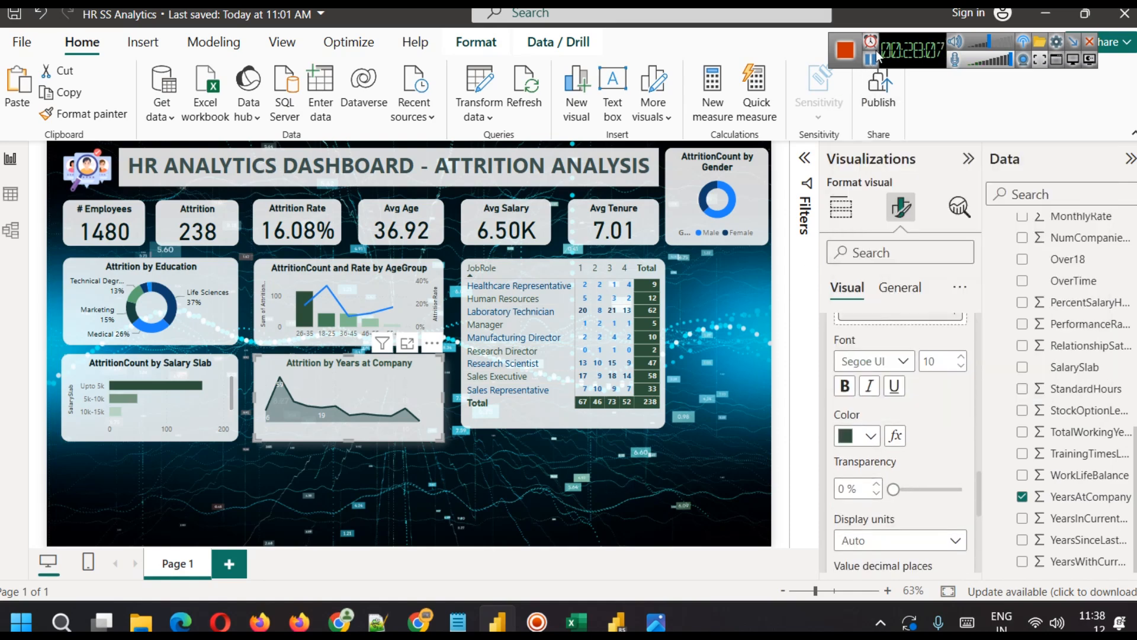
# Step: Set the X-axis values color of the Attrition by Years at Company chart to dark green
pyautogui.click(841, 207)
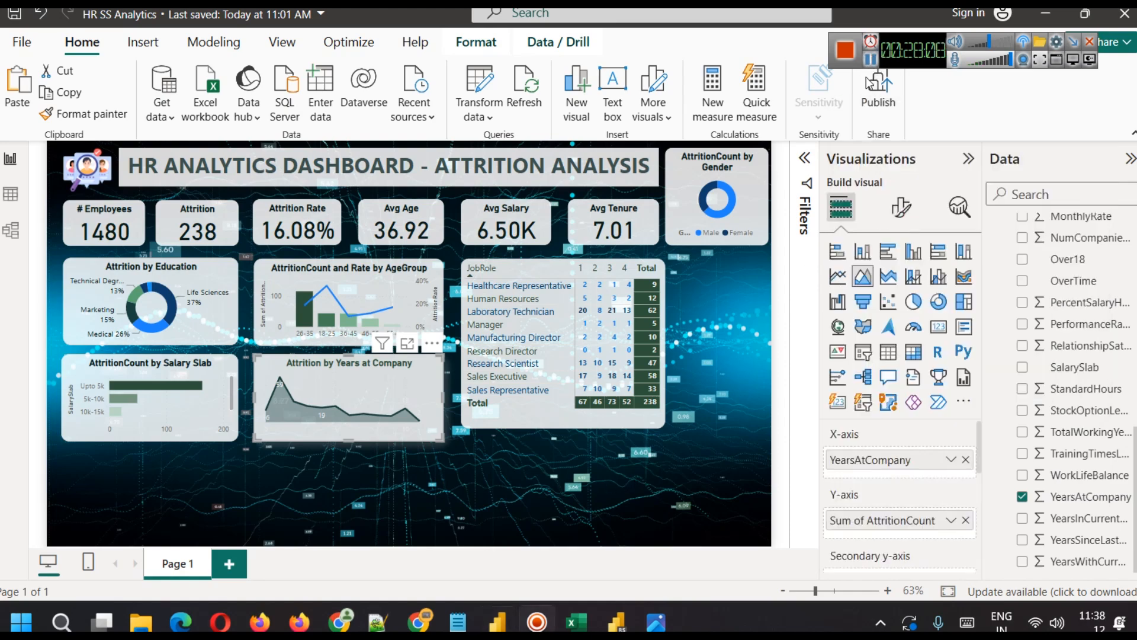
pyautogui.click(902, 207)
pyautogui.click(847, 330)
pyautogui.scroll(-3, 895, 468)
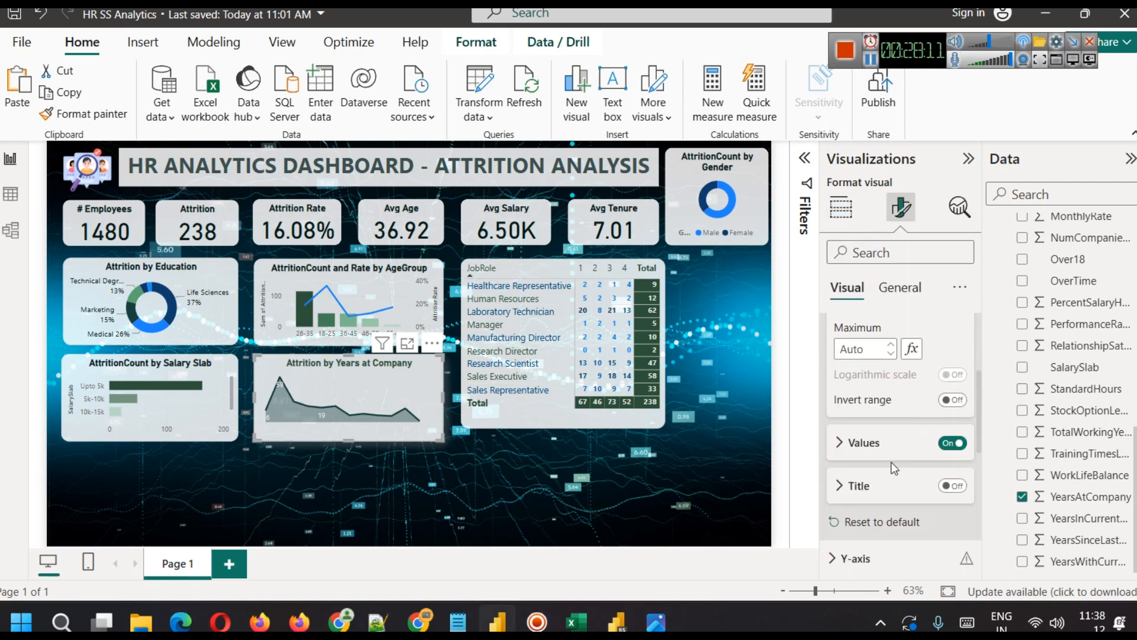
pyautogui.click(864, 443)
pyautogui.scroll(-2, 896, 455)
pyautogui.click(847, 474)
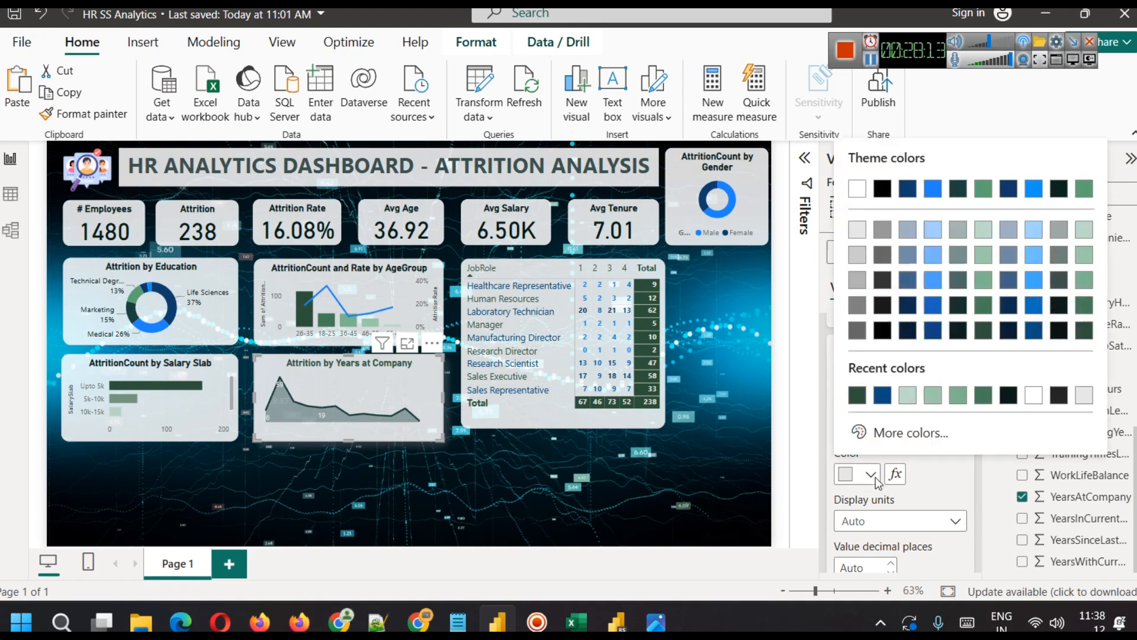
pyautogui.click(850, 397)
pyautogui.scroll(-2, 880, 487)
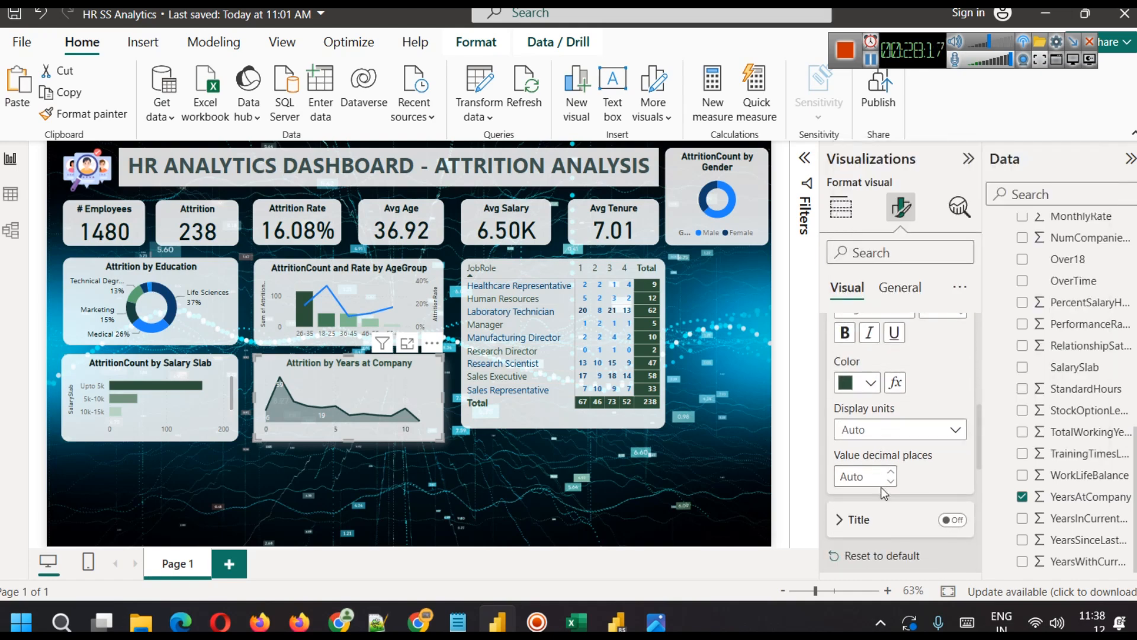
# Step: Try showing the Y-axis values on the Attrition by Years at Company chart
pyautogui.scroll(-3, 880, 487)
pyautogui.click(853, 415)
pyautogui.scroll(-3, 873, 459)
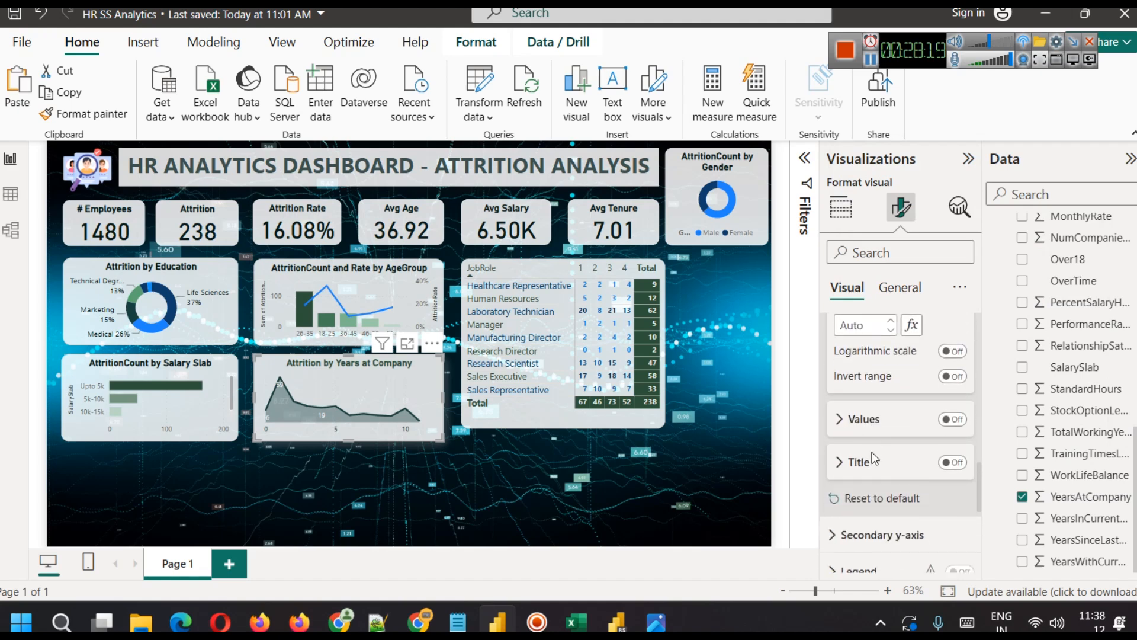
pyautogui.scroll(-1, 873, 459)
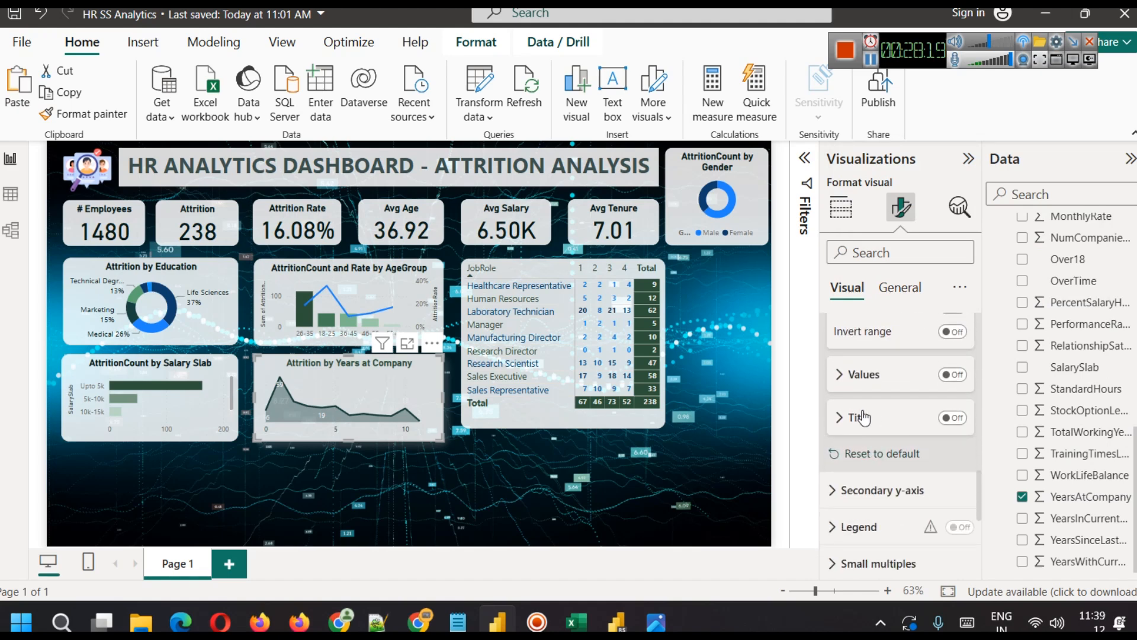
pyautogui.click(955, 375)
pyautogui.click(955, 375)
pyautogui.scroll(-2, 948, 473)
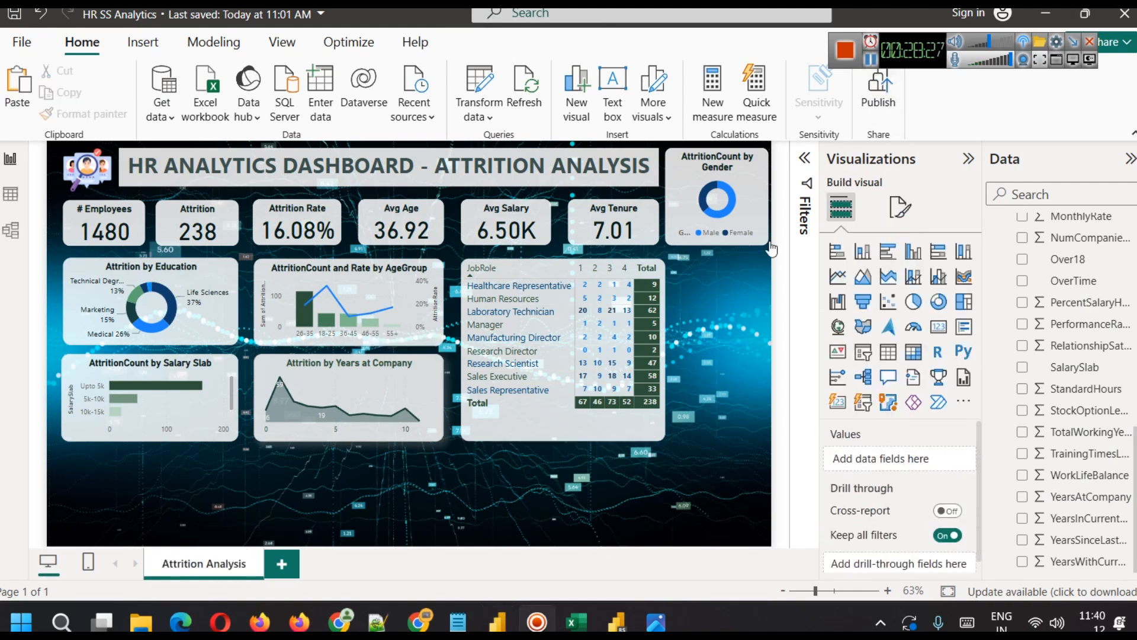
# Step: Duplicate the AttritionCount by Salary Slab bar chart and place the copy directly below the original
pyautogui.click(228, 368)
pyautogui.moveTo(228, 368); pyautogui.dragTo(232, 471)
pyautogui.click(236, 478)
pyautogui.click(229, 475)
# Step: Replace SalarySlab with Department on the copied bar chart's Y-axis
pyautogui.moveTo(958, 461); pyautogui.dragTo(741, 465)
pyautogui.scroll(5, 1086, 388)
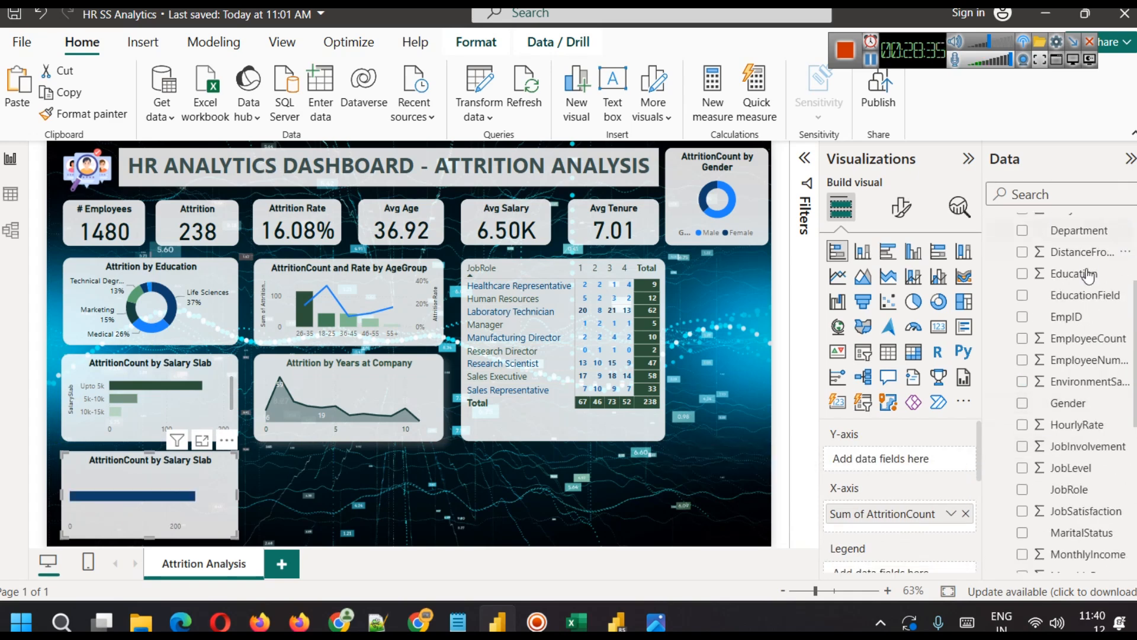
pyautogui.moveTo(1070, 230); pyautogui.dragTo(921, 472)
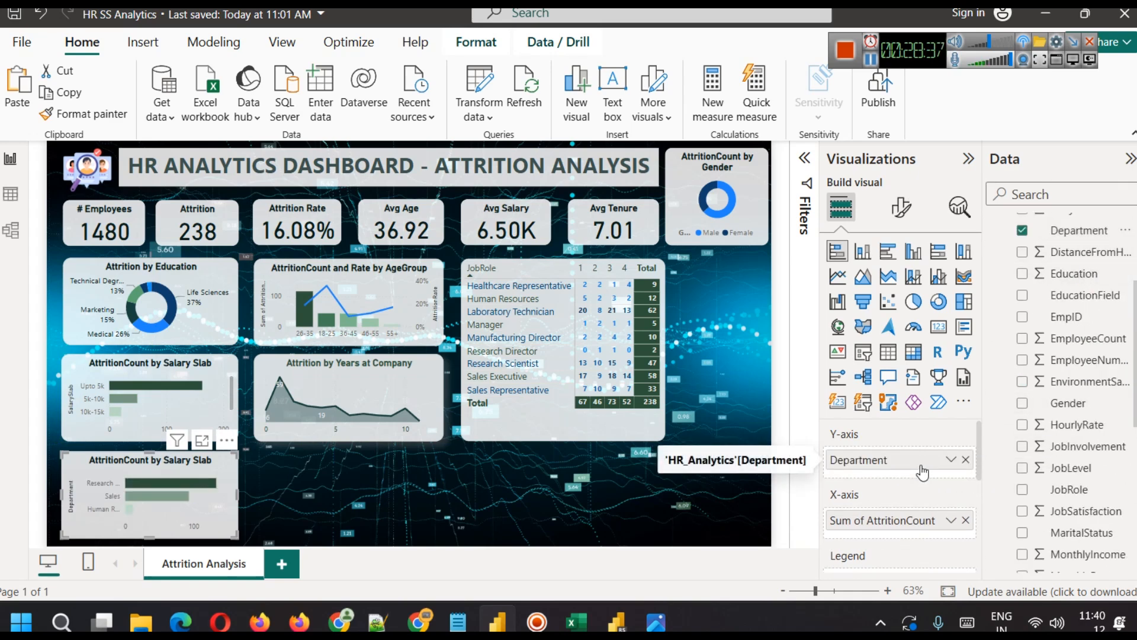
pyautogui.moveTo(176, 492)
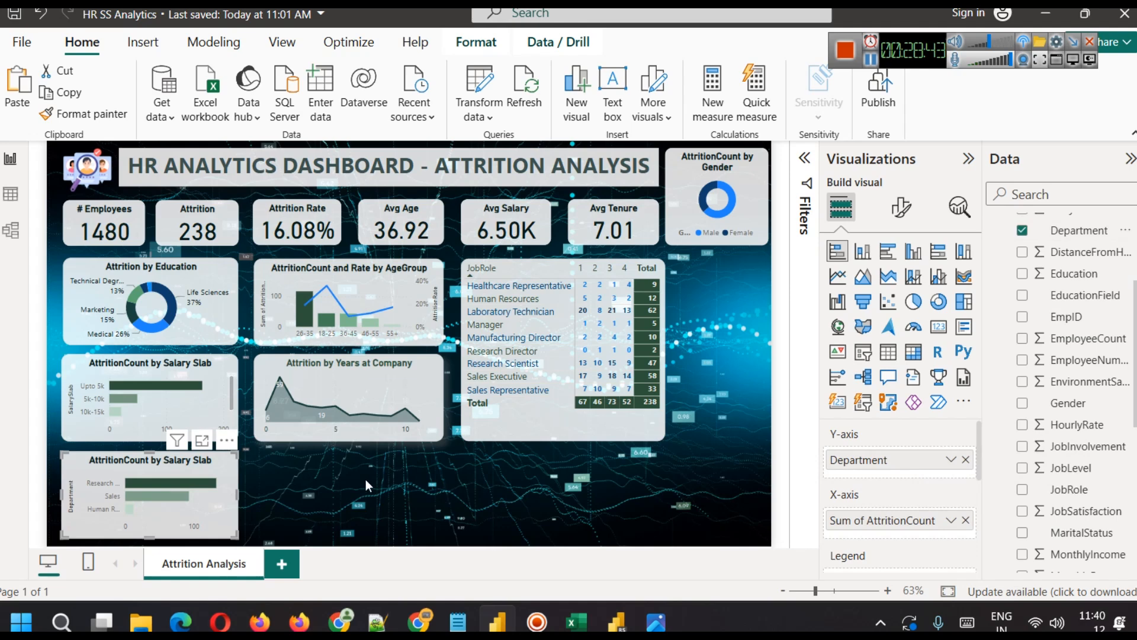
# Step: Base the gradient bar color of the Department chart on Sum of AttritionCount
pyautogui.click(901, 207)
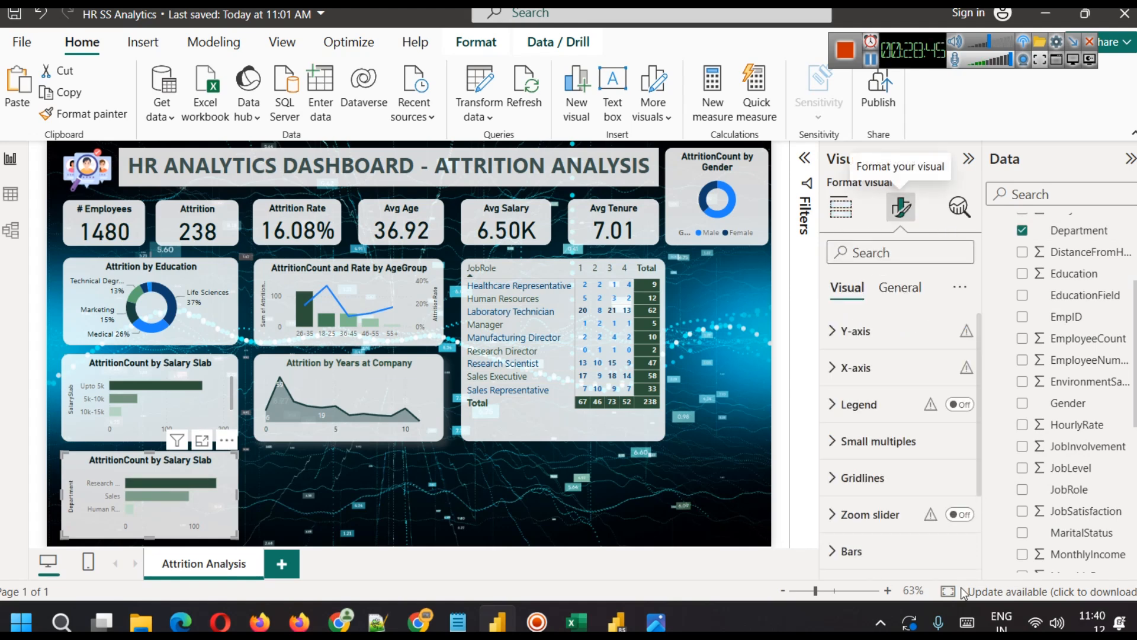
pyautogui.scroll(-3, 888, 468)
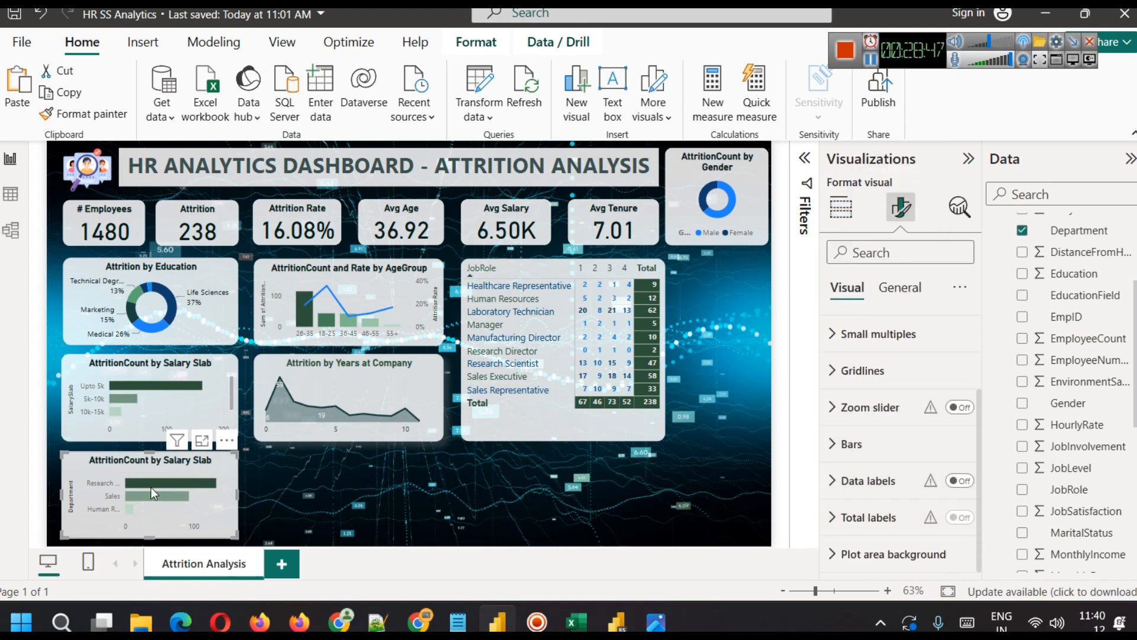
pyautogui.scroll(3, 871, 491)
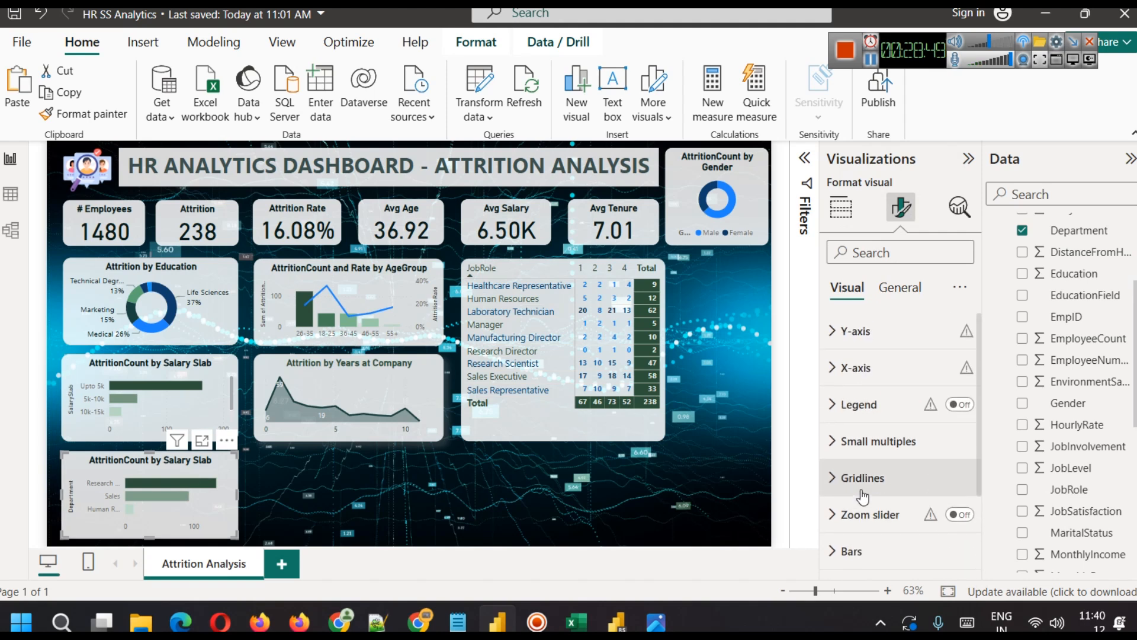
pyautogui.scroll(-2, 874, 496)
pyautogui.click(875, 454)
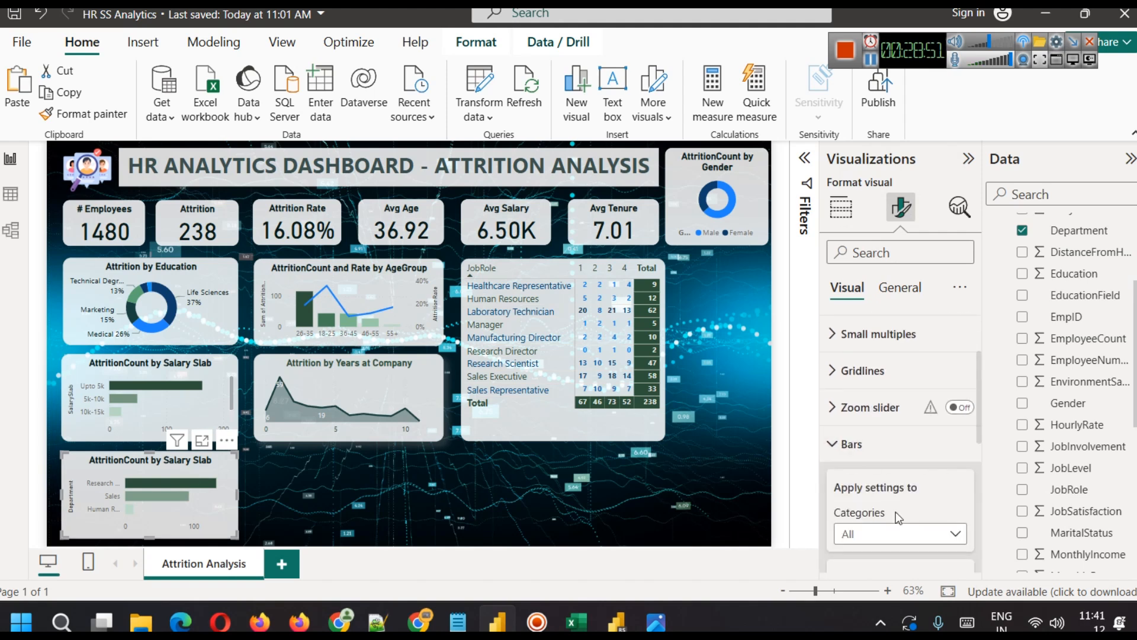
pyautogui.scroll(-1, 889, 486)
pyautogui.scroll(-3, 895, 511)
pyautogui.scroll(2, 928, 484)
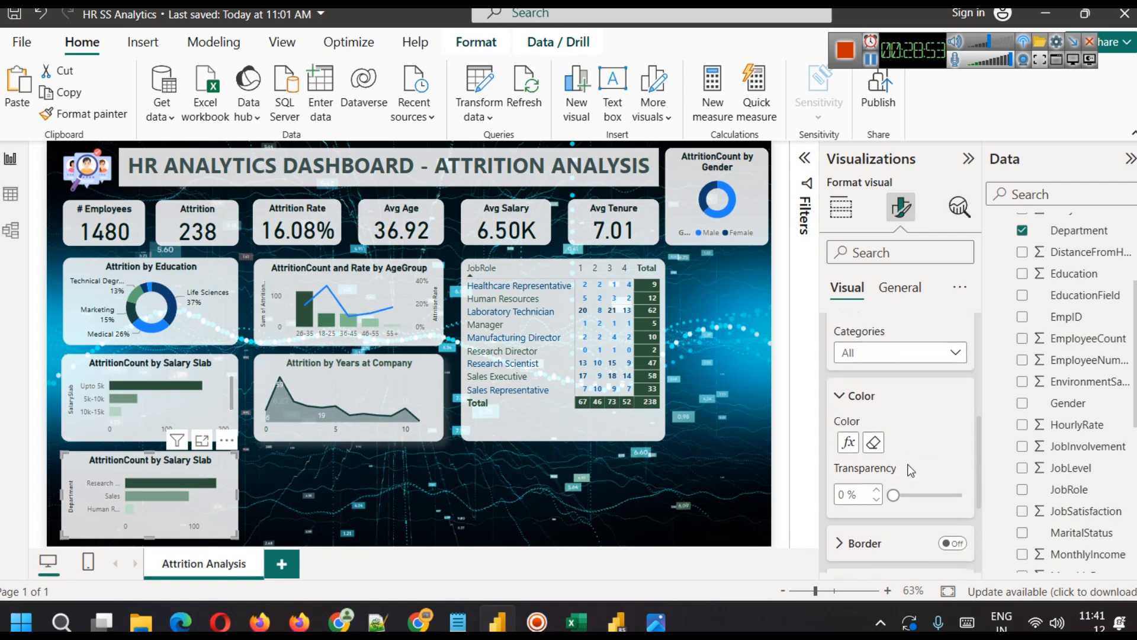
pyautogui.click(859, 446)
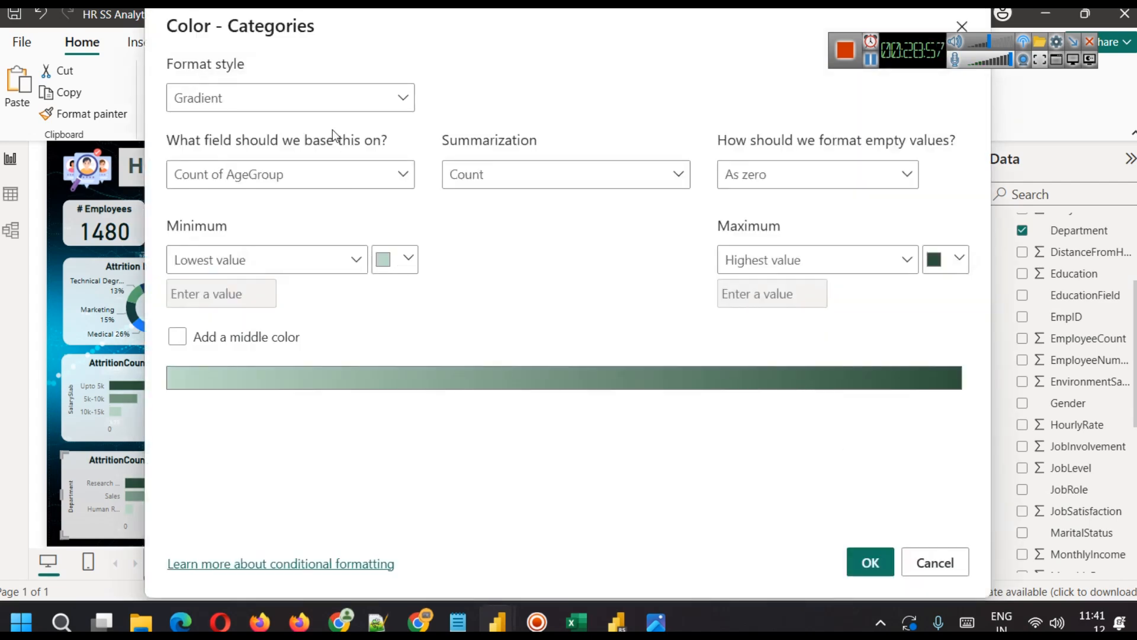
pyautogui.click(324, 100)
pyautogui.click(498, 282)
pyautogui.click(347, 172)
pyautogui.click(180, 237)
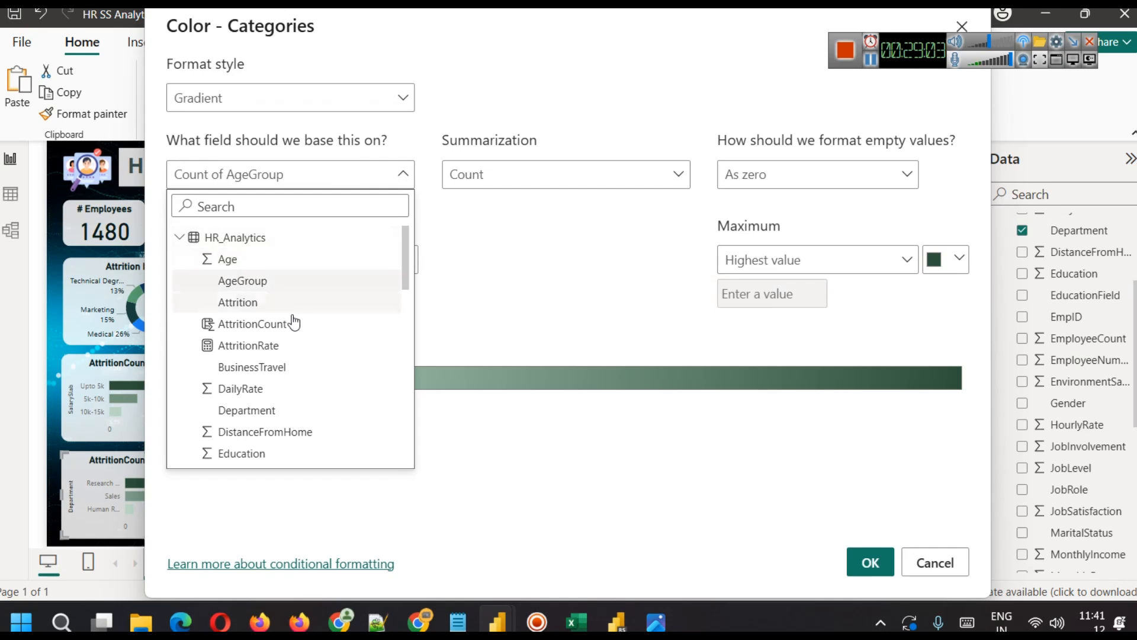
pyautogui.scroll(-3, 296, 318)
pyautogui.scroll(3, 302, 335)
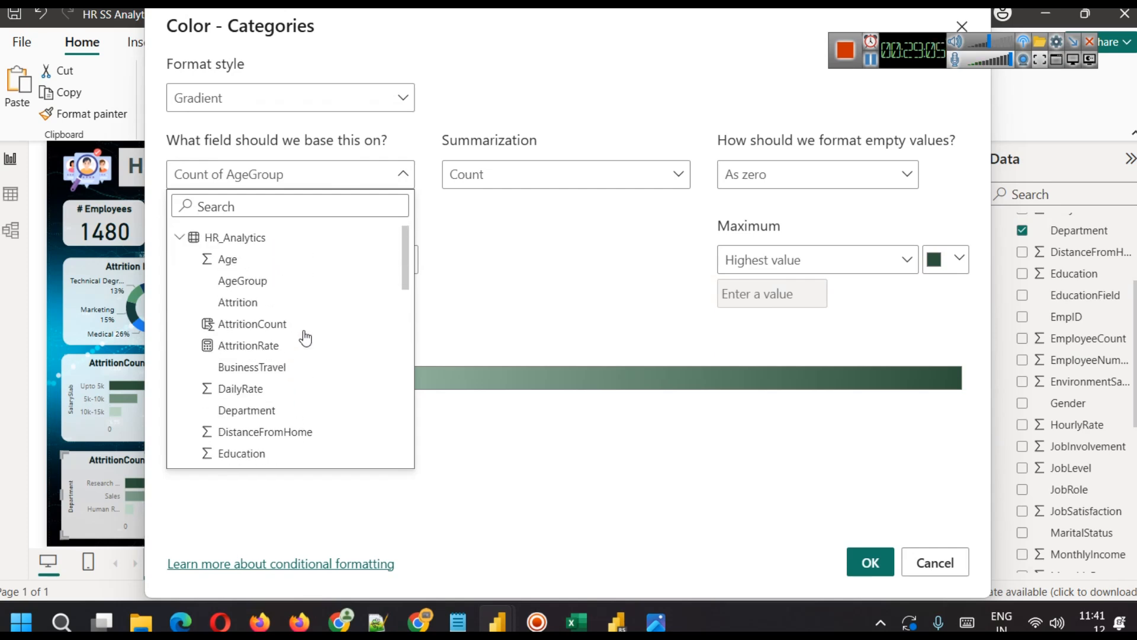
pyautogui.click(305, 334)
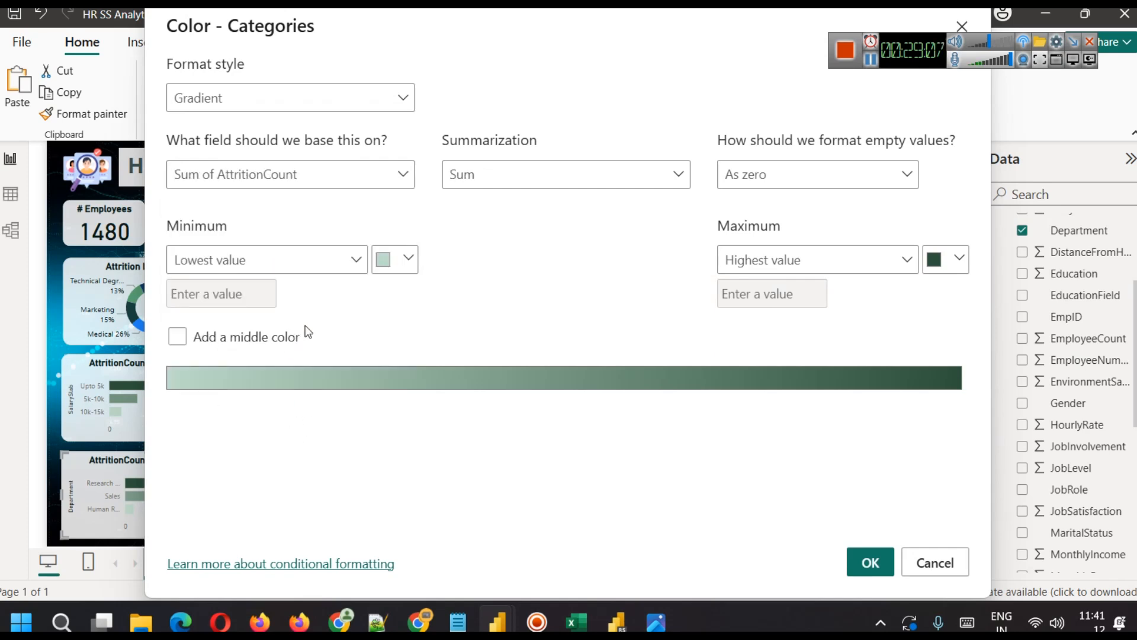
# Step: Set the bar gradient to light blue for the lowest value and dark blue for the highest, and apply it
pyautogui.click(408, 269)
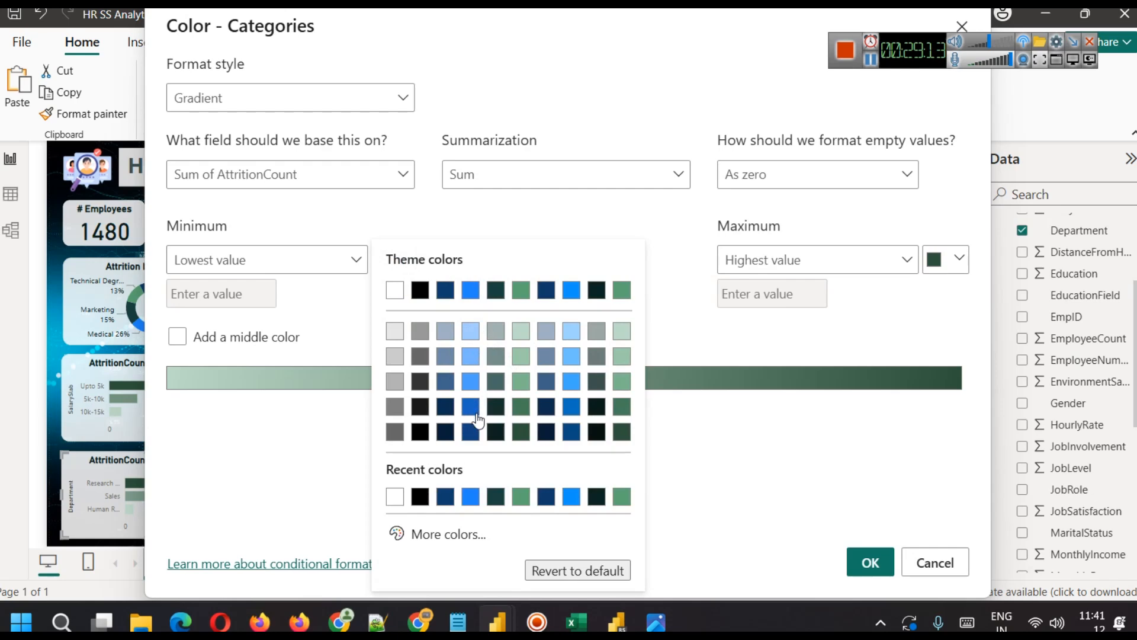
pyautogui.click(471, 358)
pyautogui.click(945, 262)
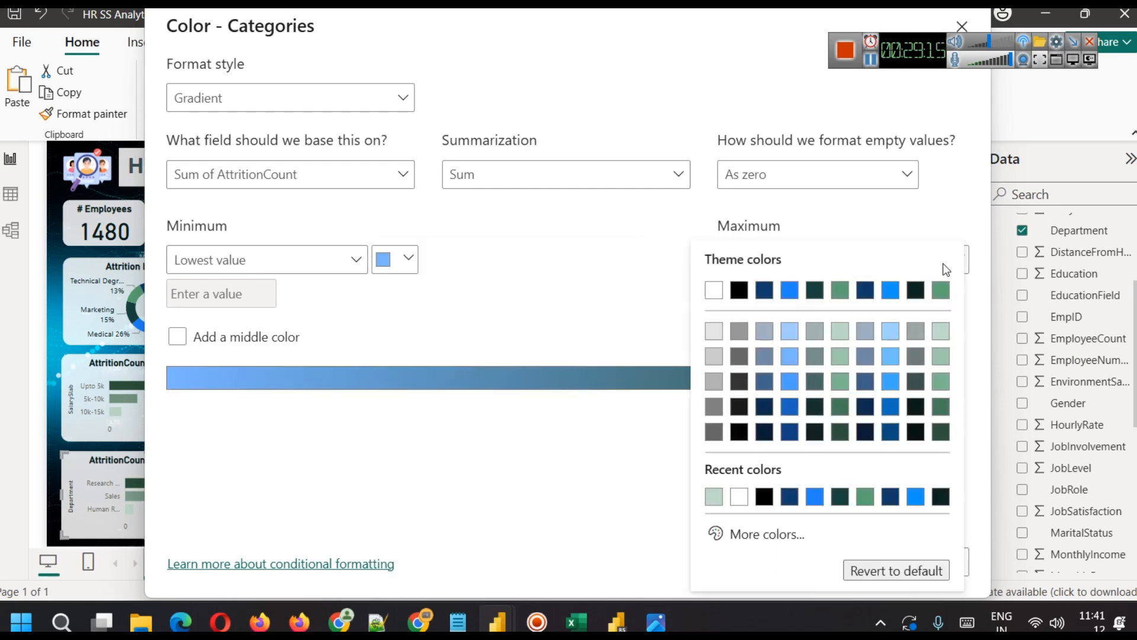
pyautogui.click(788, 433)
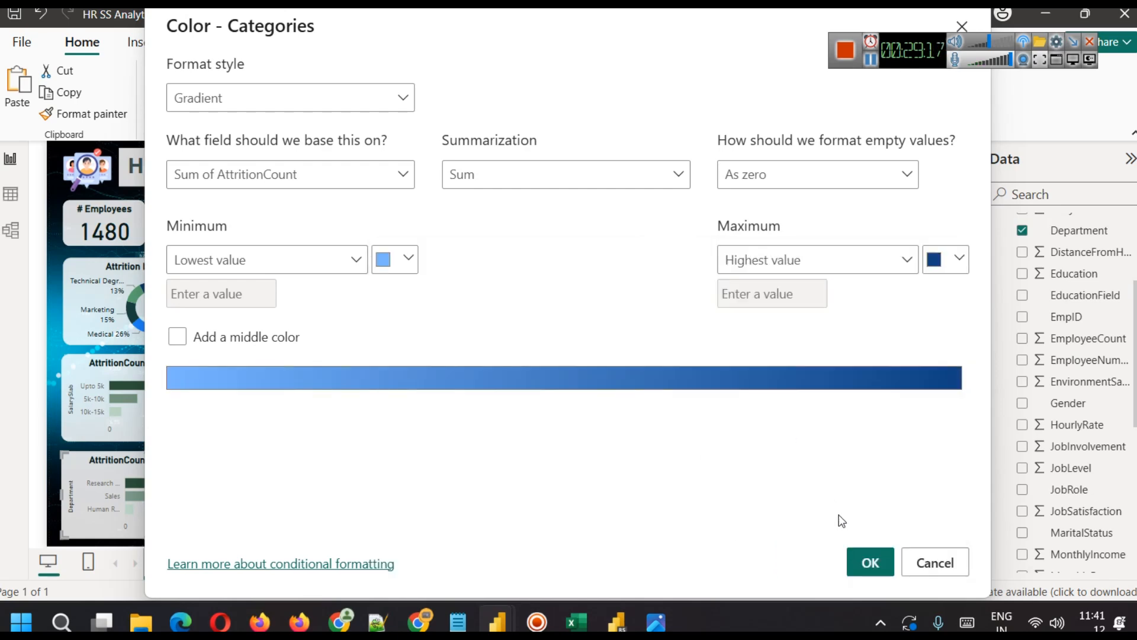
pyautogui.click(870, 562)
pyautogui.click(324, 500)
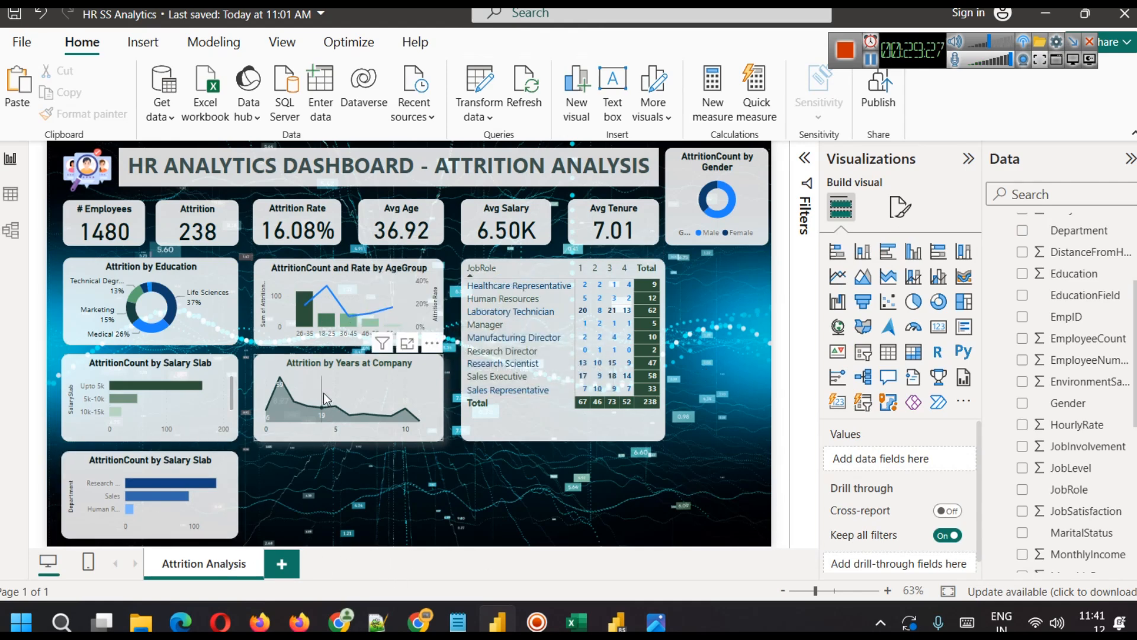
# Step: Duplicate the Attrition by Education donut chart below the Attrition by Years at Company chart and widen the copy to match it
pyautogui.click(205, 269)
pyautogui.hotkey('ctrl', 'c')
pyautogui.hotkey('ctrl', 'v')
pyautogui.moveTo(205, 268); pyautogui.dragTo(393, 457)
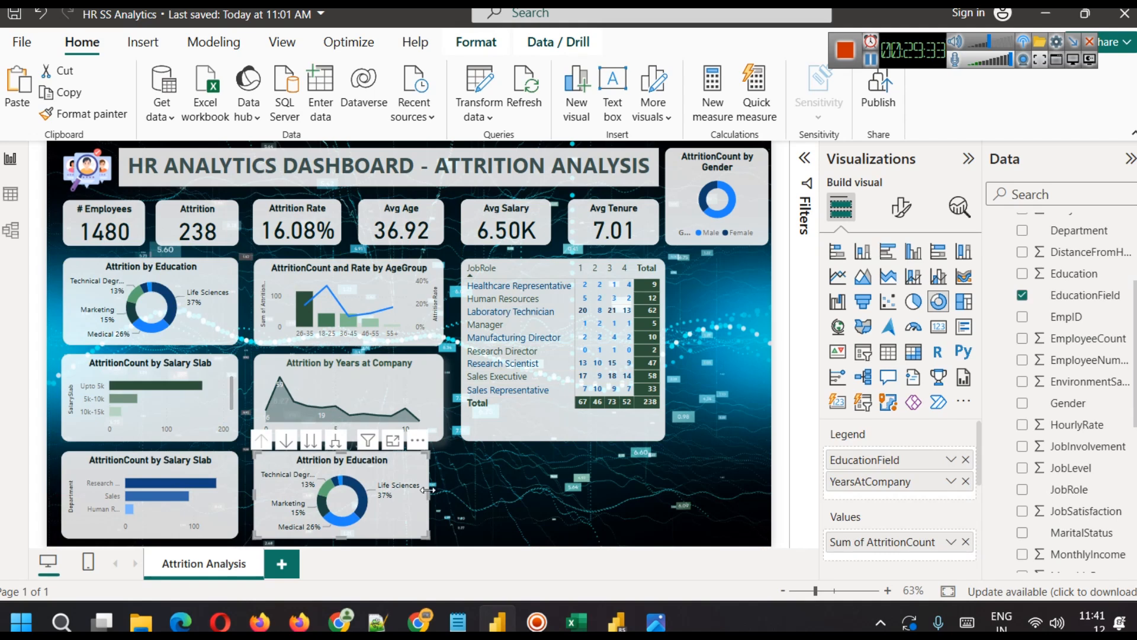
pyautogui.moveTo(428, 489); pyautogui.dragTo(443, 489)
pyautogui.click(549, 491)
pyautogui.click(413, 523)
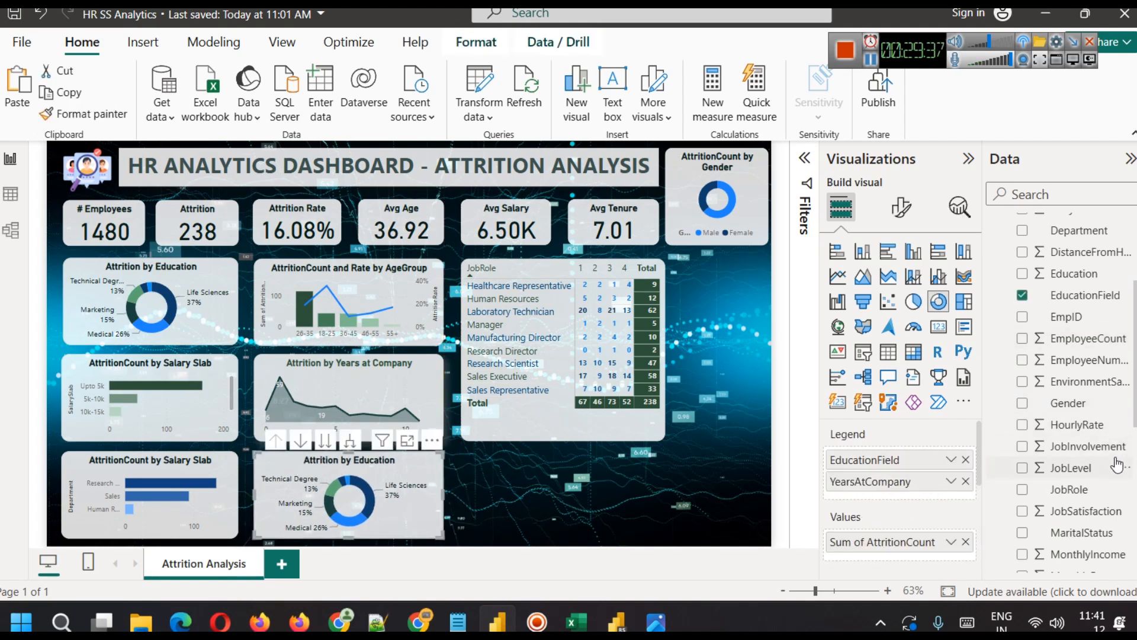
# Step: Replace EducationField and YearsAtCompany with MaritalStatus as the copied donut chart's legend
pyautogui.click(966, 459)
pyautogui.click(966, 459)
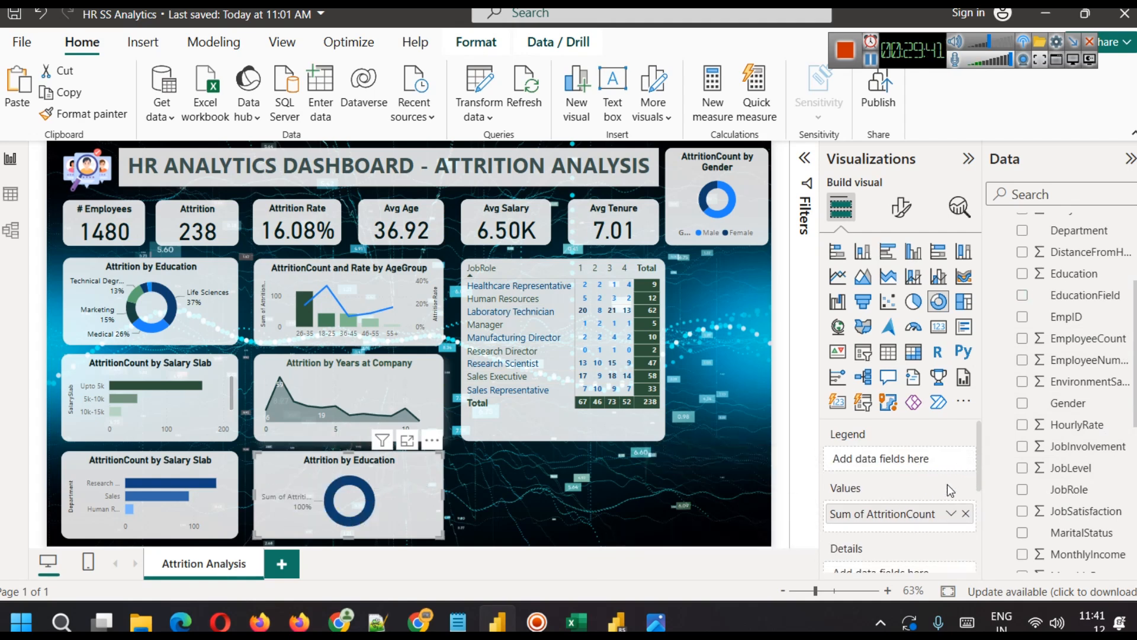
pyautogui.scroll(3, 1090, 323)
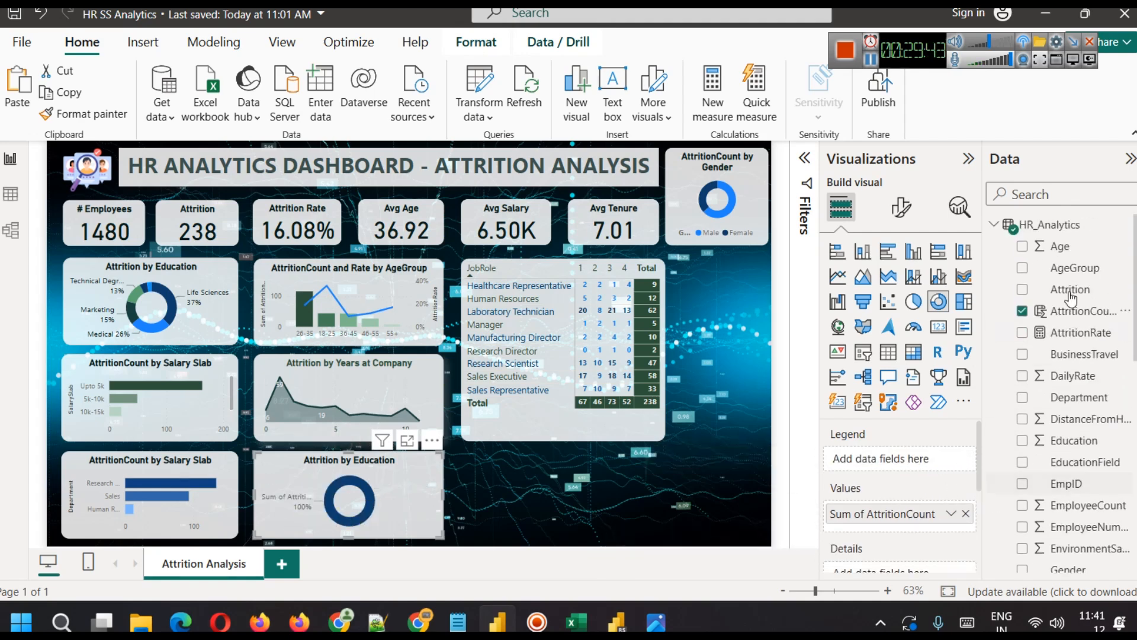
pyautogui.click(1050, 194)
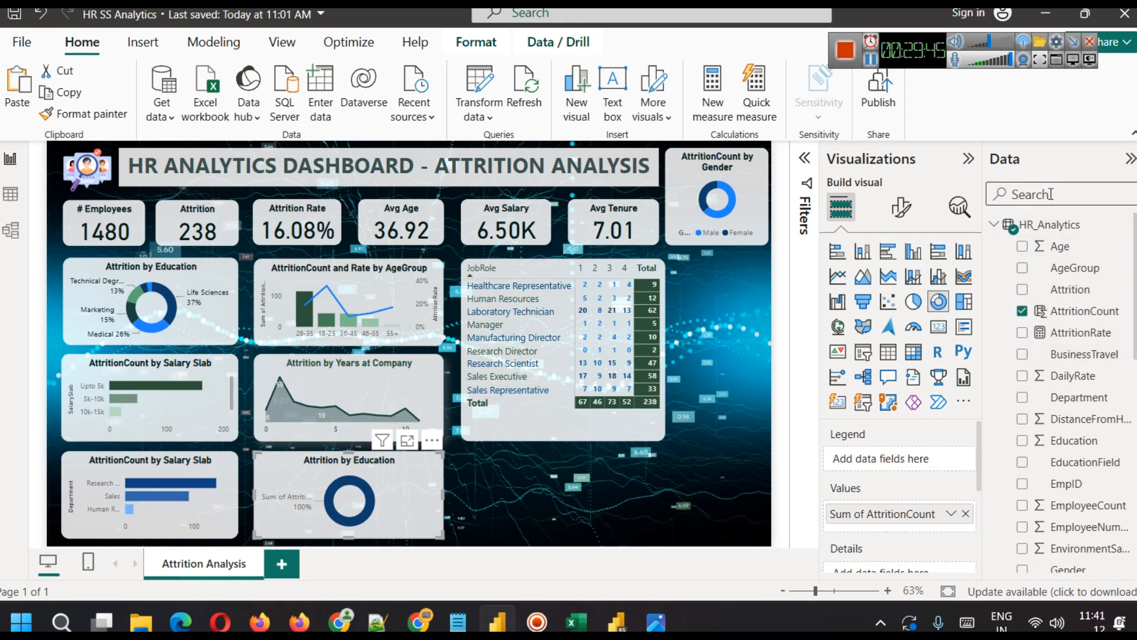
pyautogui.write('marit')
pyautogui.moveTo(1082, 246); pyautogui.dragTo(900, 460)
pyautogui.click(553, 494)
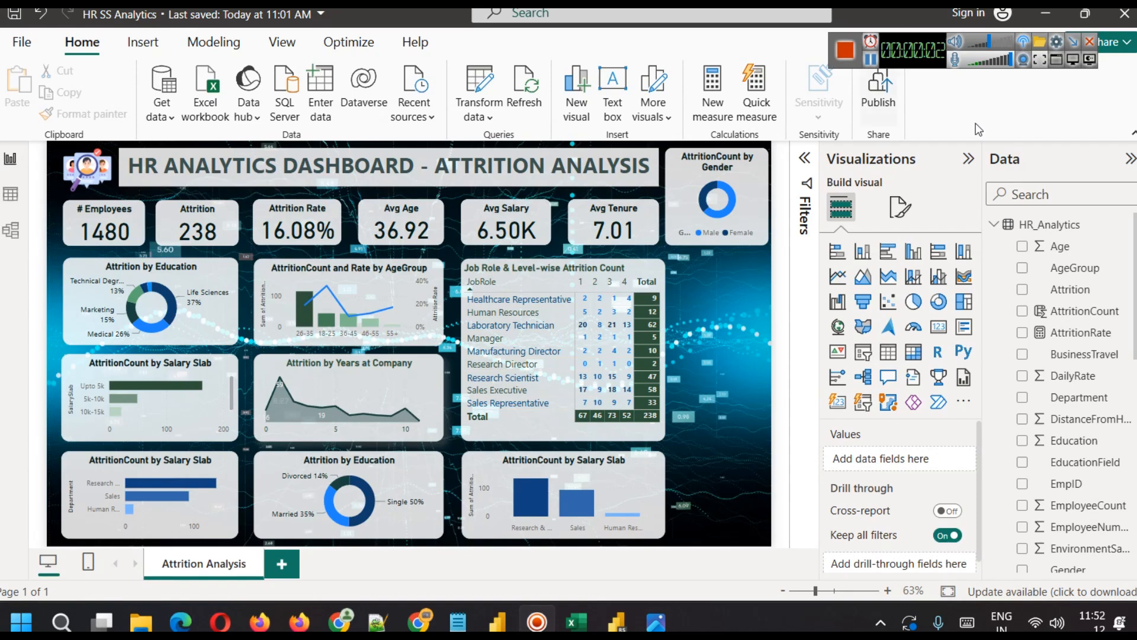
# Step: Replace Department with BusinessTravel as the X-axis of the column chart below the job role matrix
pyautogui.click(619, 472)
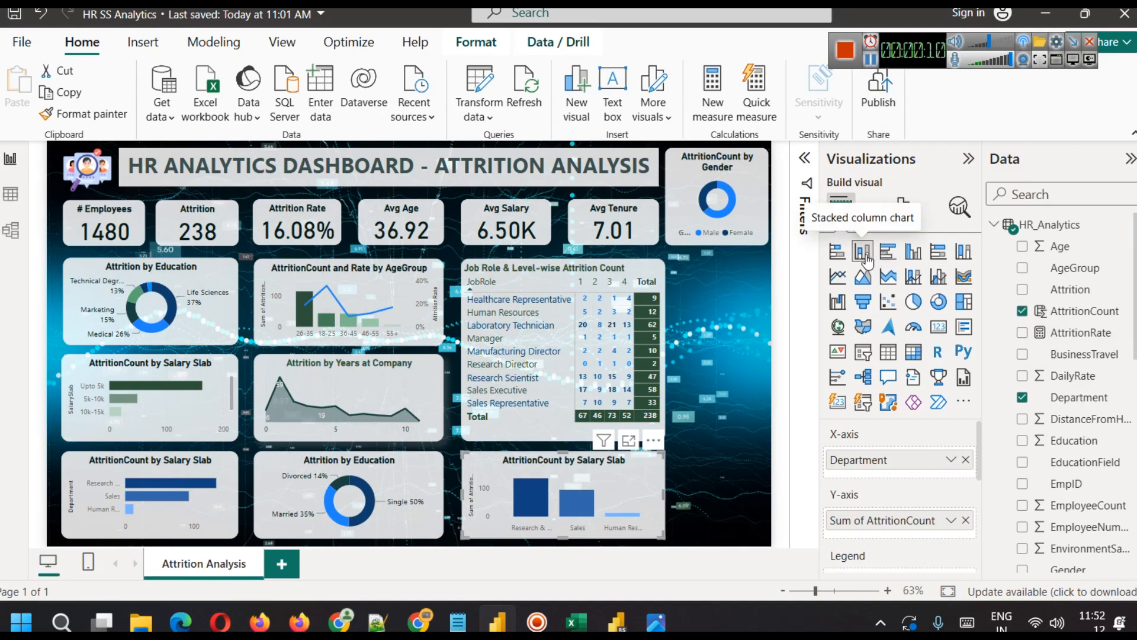
pyautogui.click(965, 460)
pyautogui.moveTo(1078, 354); pyautogui.dragTo(891, 461)
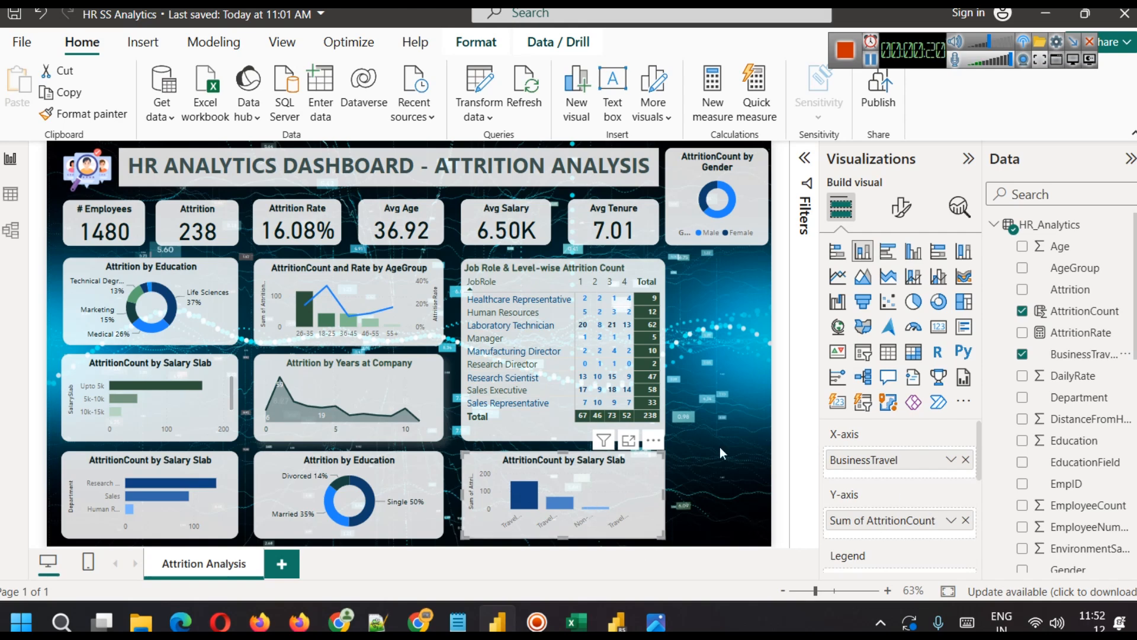
# Step: Set the Travel_Frequently column of the BusinessTravel chart to brown, hex #824F2D
pyautogui.click(901, 208)
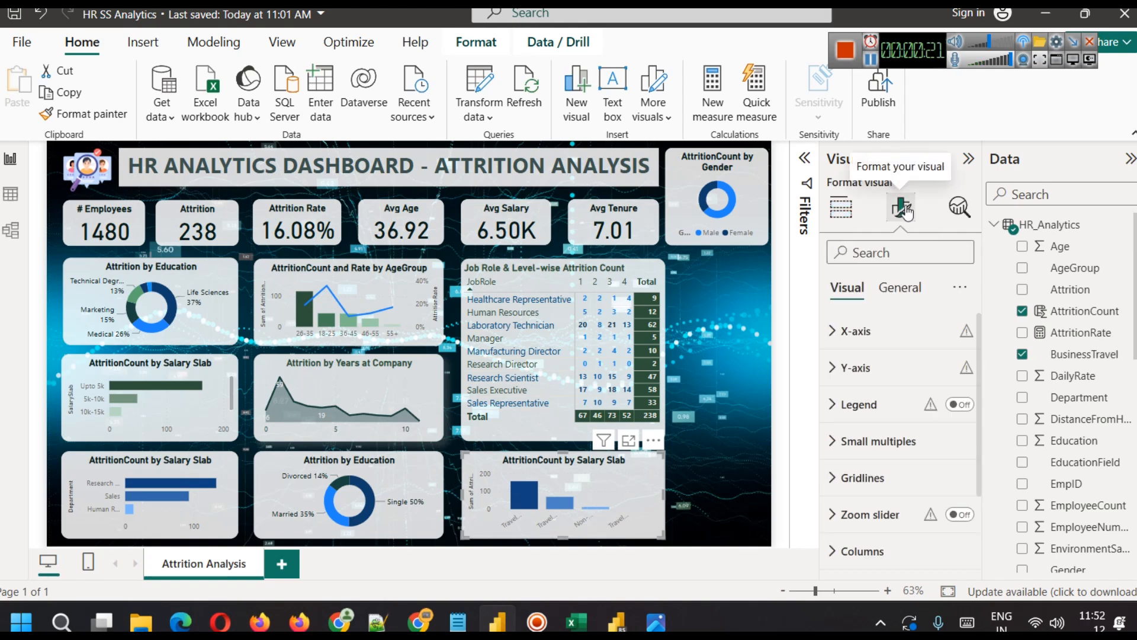
pyautogui.scroll(-2, 902, 443)
pyautogui.click(901, 438)
pyautogui.scroll(-2, 912, 459)
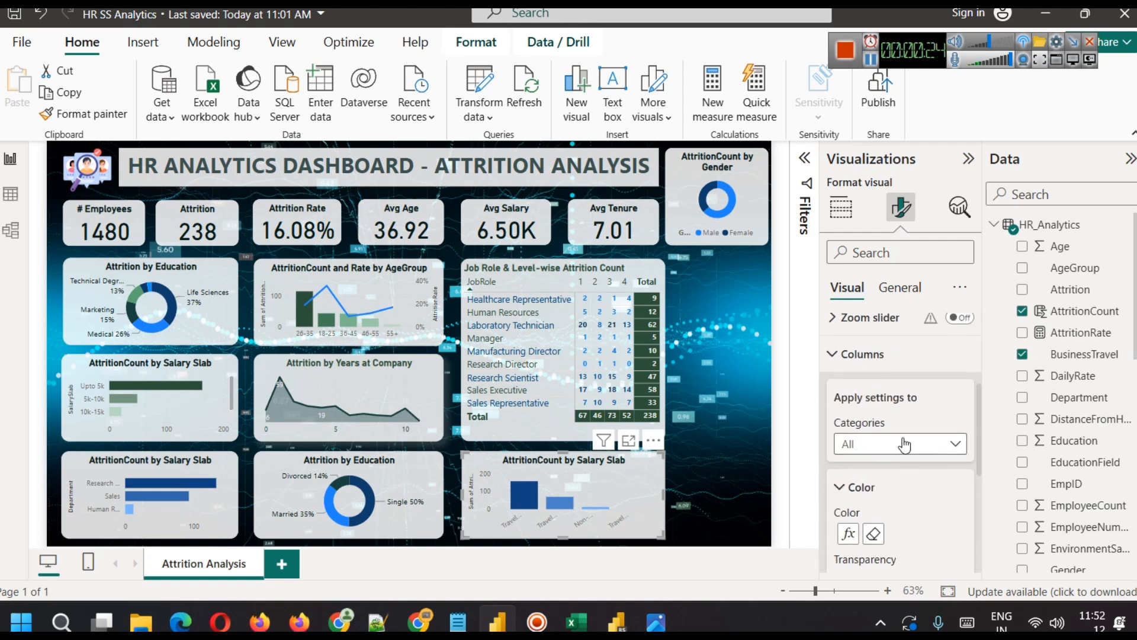
pyautogui.click(903, 445)
pyautogui.click(915, 486)
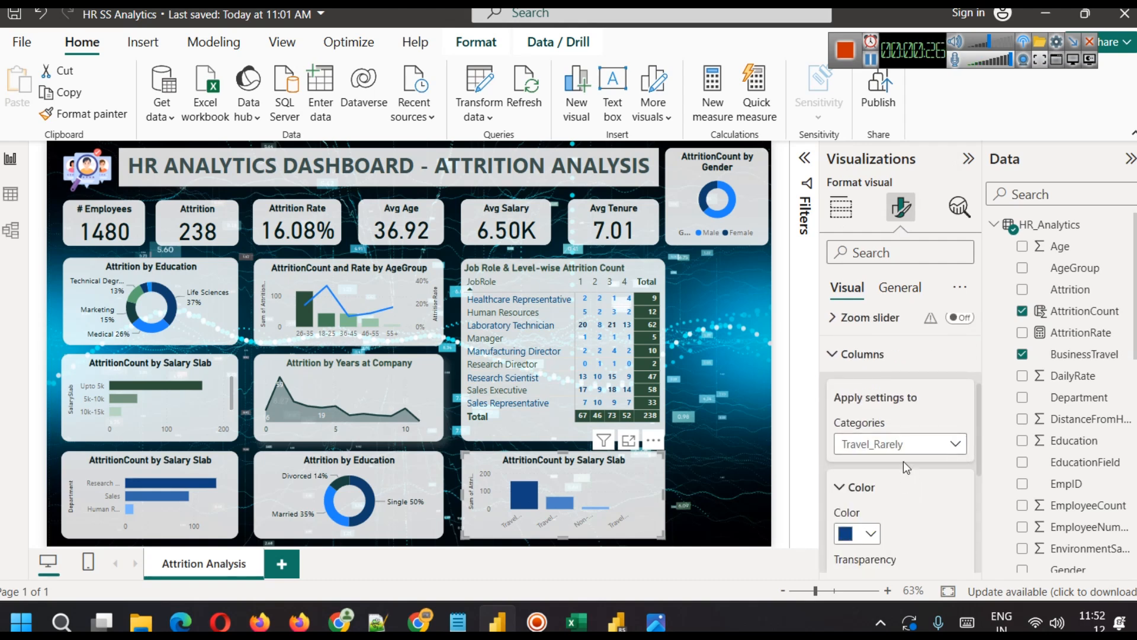
pyautogui.scroll(-2, 904, 466)
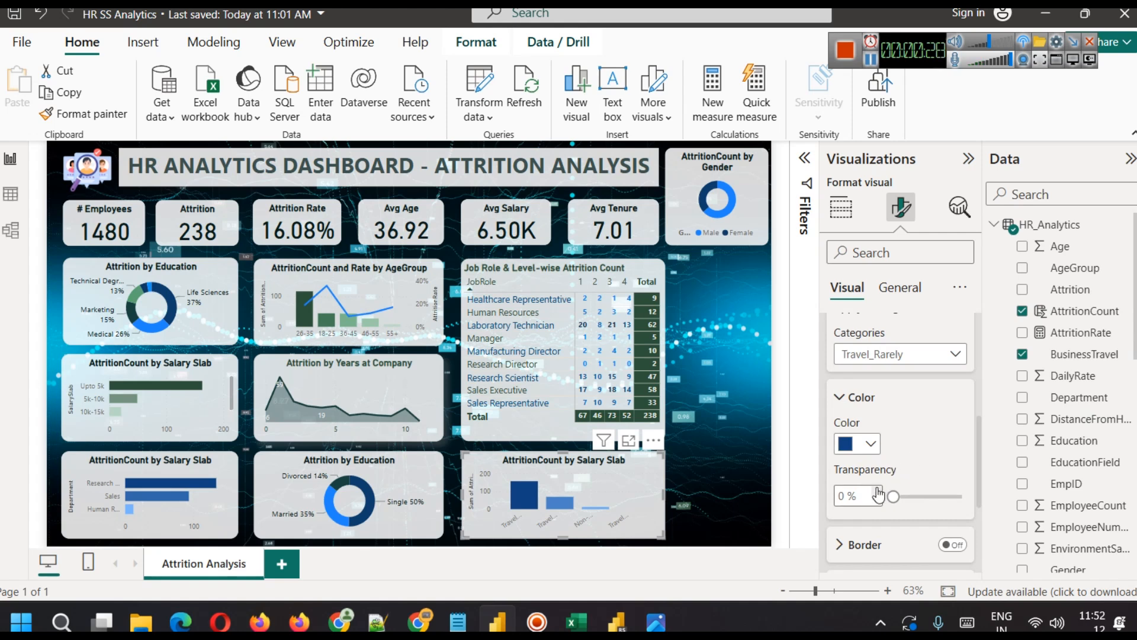
pyautogui.click(887, 354)
pyautogui.click(902, 421)
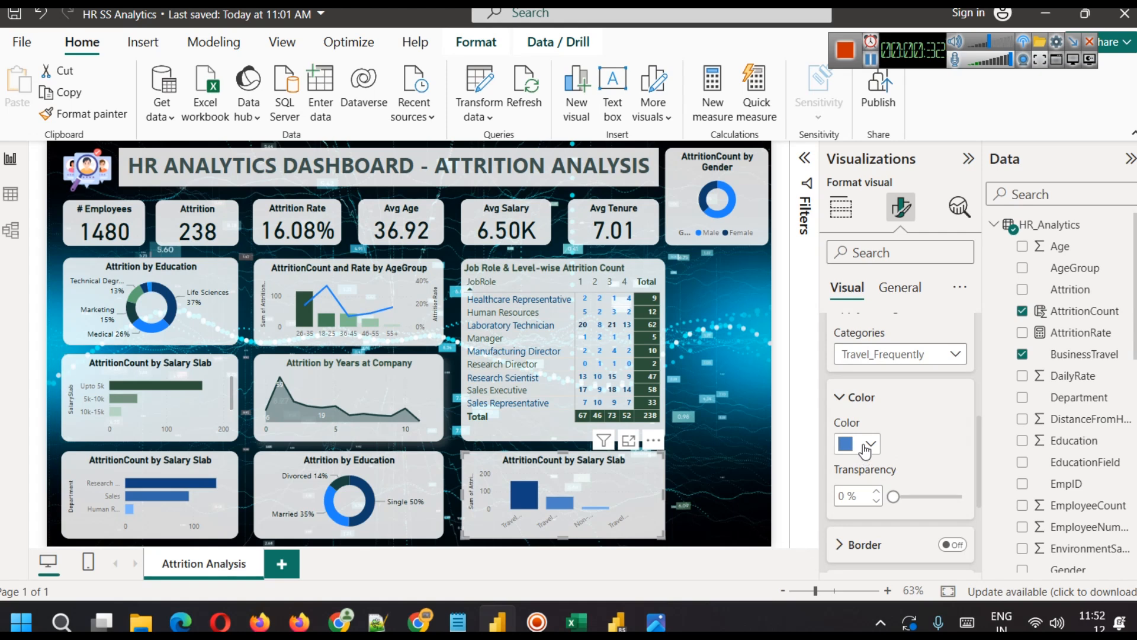
pyautogui.click(858, 445)
pyautogui.click(911, 401)
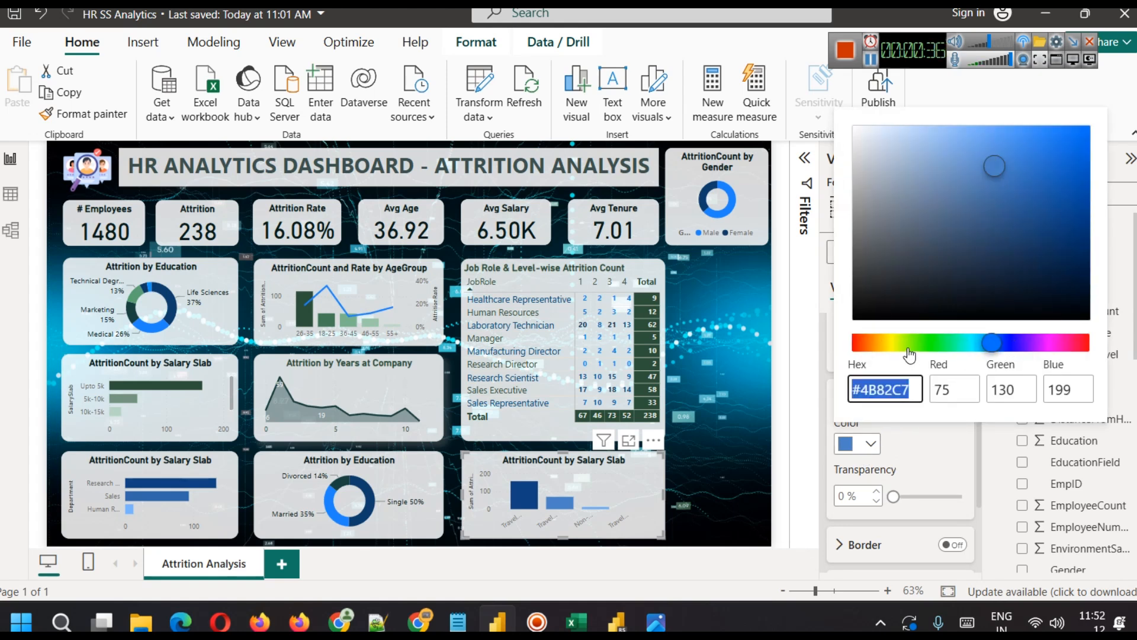
pyautogui.click(867, 343)
pyautogui.moveTo(988, 204); pyautogui.dragTo(1007, 223)
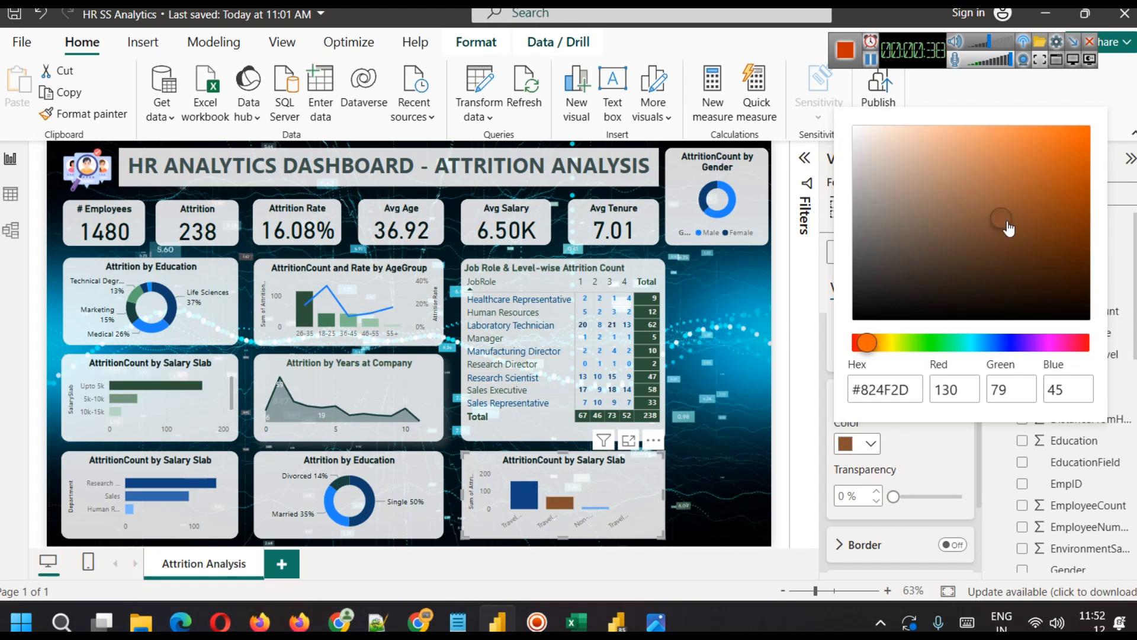
pyautogui.click(919, 479)
# Step: Set the third column of the BusinessTravel chart to crimson, hex #95224C
pyautogui.click(899, 367)
pyautogui.click(889, 438)
pyautogui.click(860, 444)
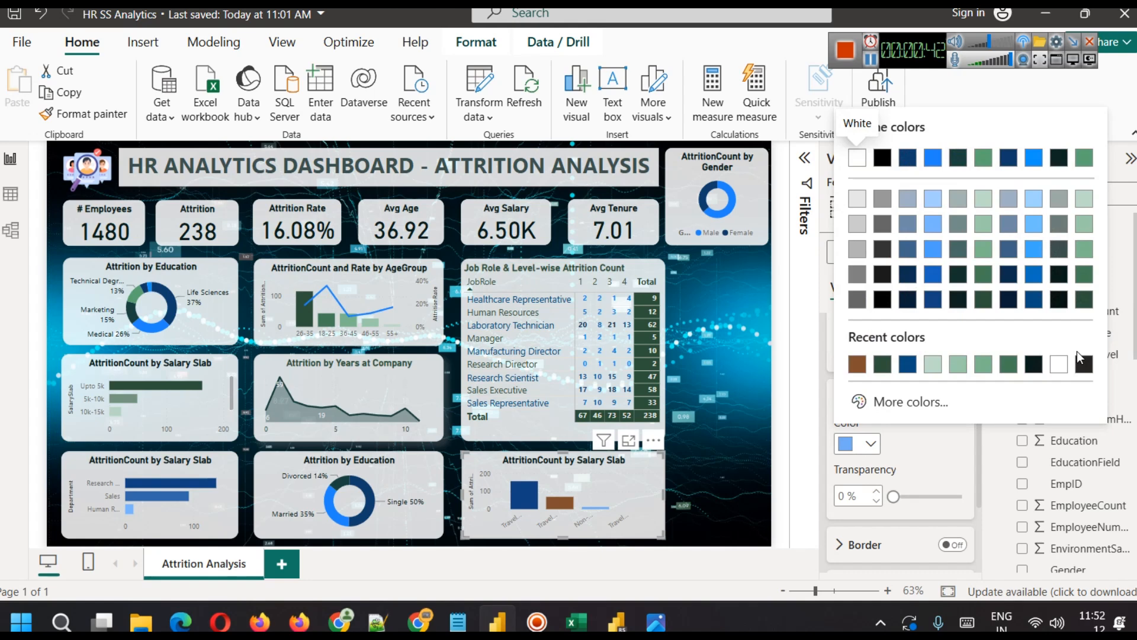
pyautogui.click(913, 401)
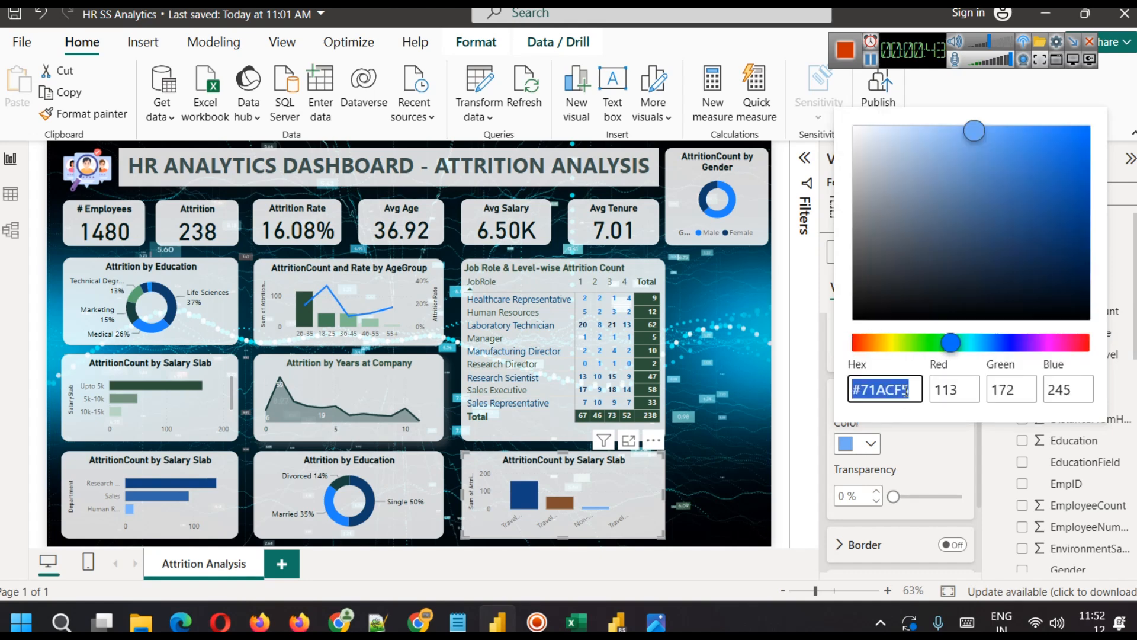
pyautogui.click(1076, 346)
pyautogui.click(1033, 185)
pyautogui.click(1031, 205)
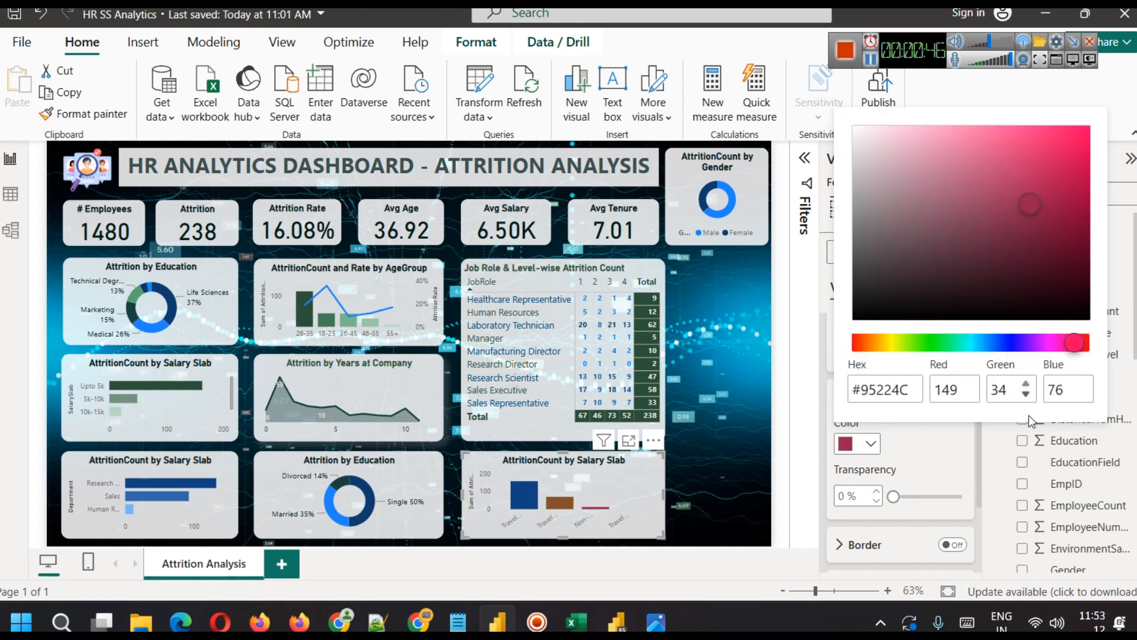
pyautogui.click(944, 462)
pyautogui.scroll(-3, 916, 463)
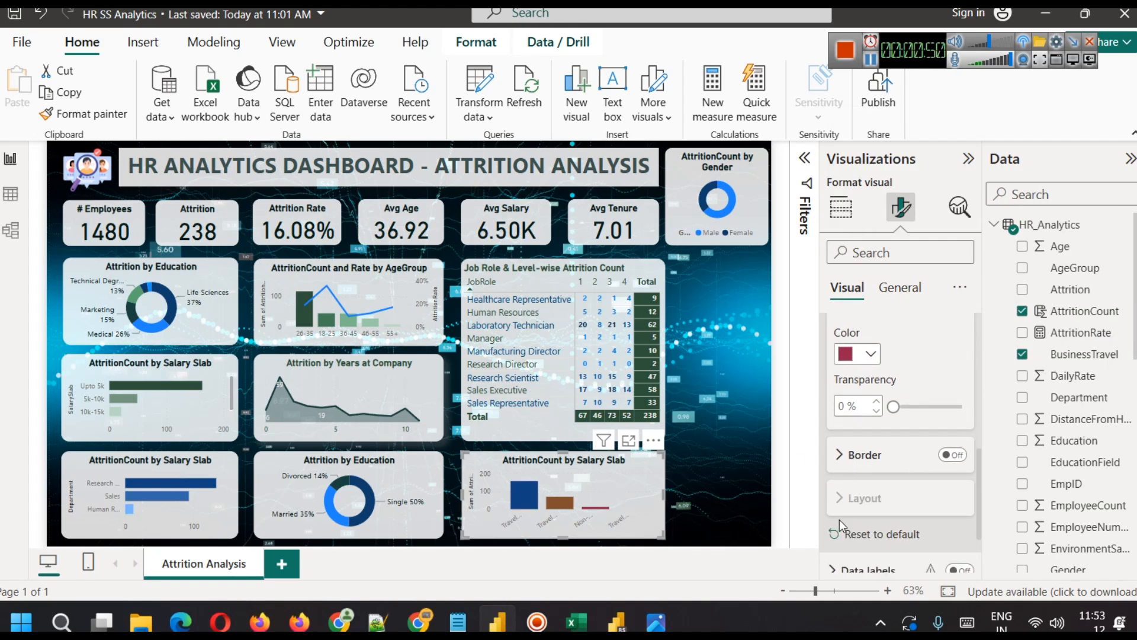
pyautogui.click(745, 482)
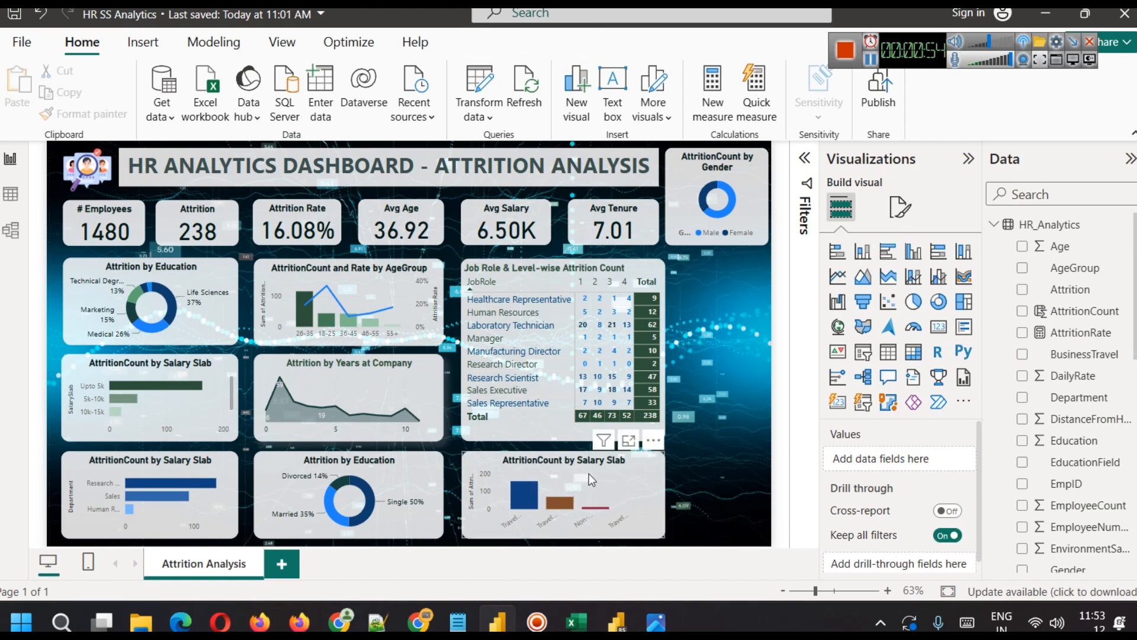
# Step: Change the BusinessTravel column chart's title to "AttritionCount by Business_Travel"
pyautogui.click(643, 478)
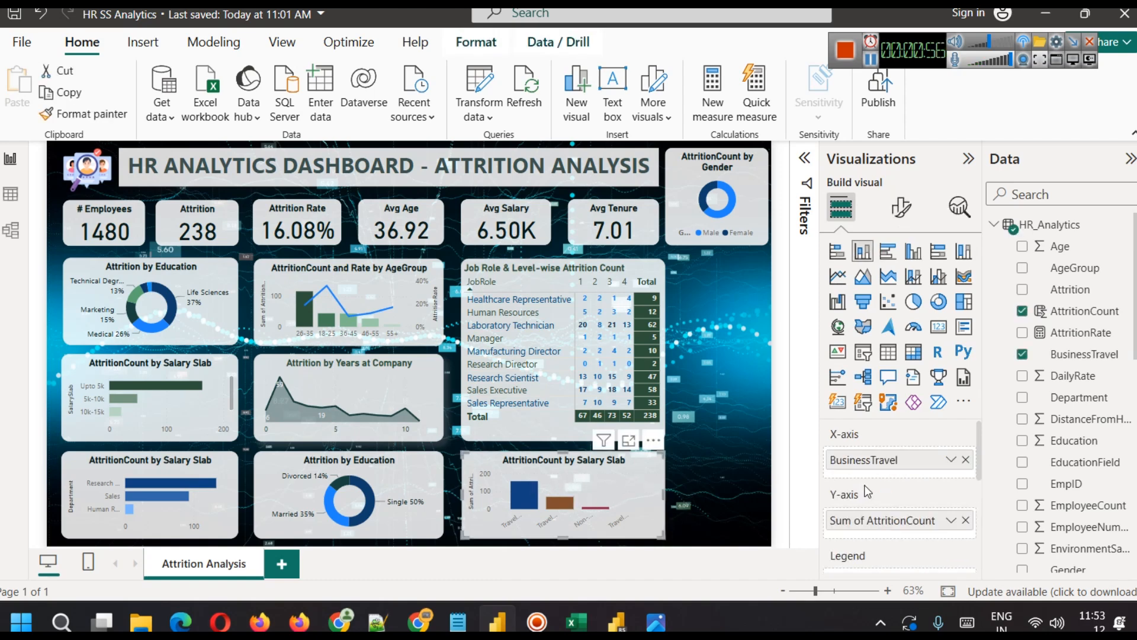
pyautogui.click(901, 207)
pyautogui.click(900, 288)
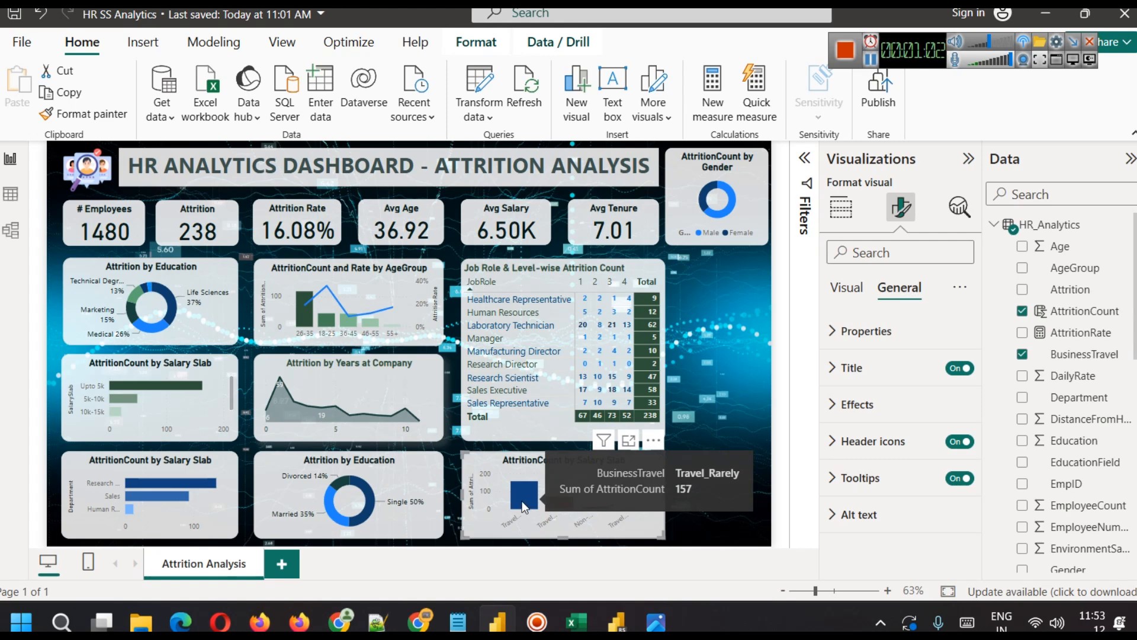
pyautogui.click(880, 366)
pyautogui.moveTo(907, 466); pyautogui.dragTo(962, 462)
pyautogui.press('BackSpace')
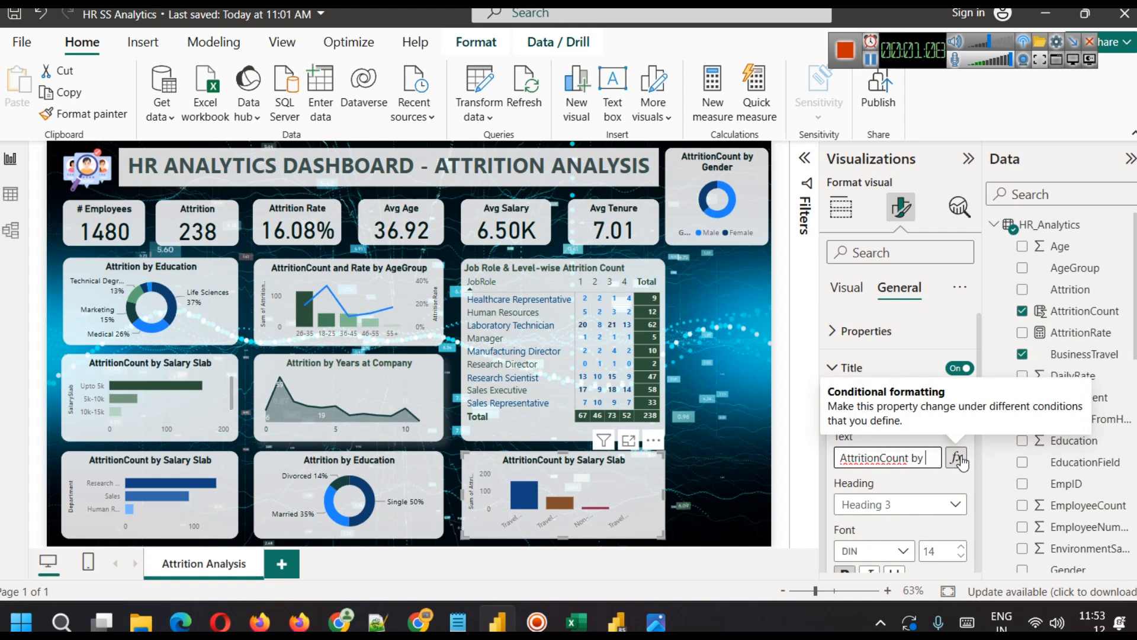
pyautogui.write('Bus')
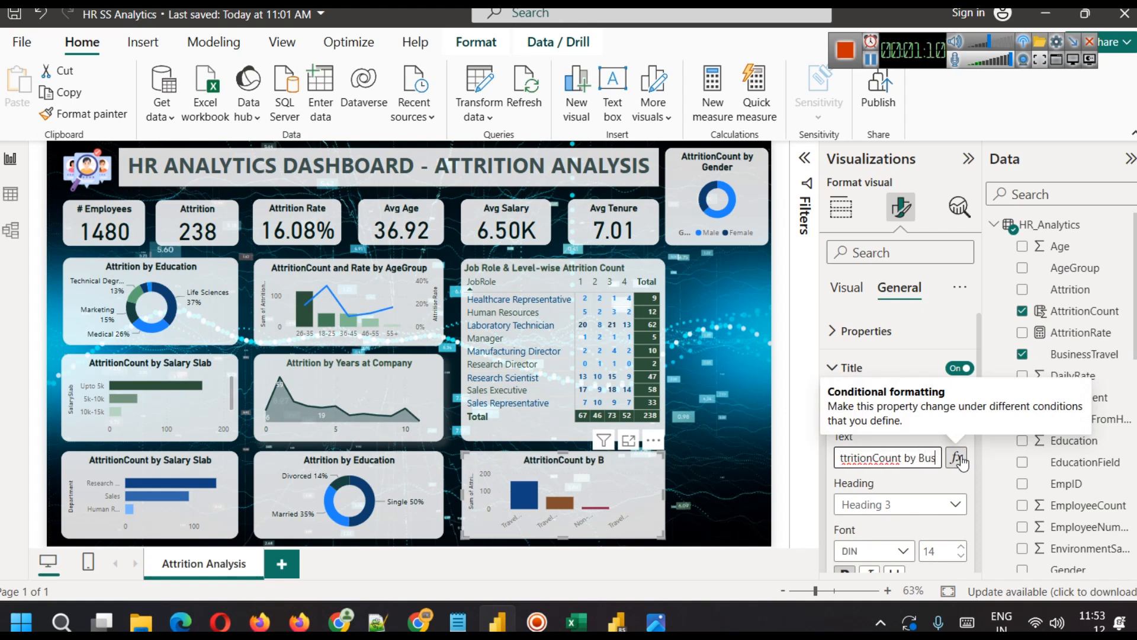
pyautogui.write('iness')
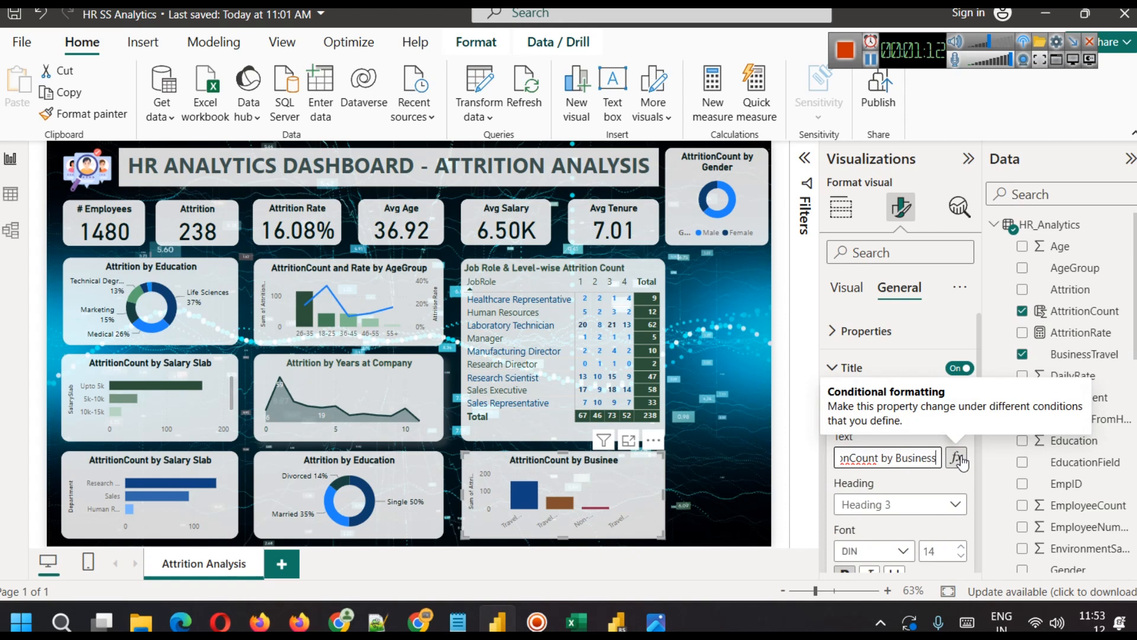
pyautogui.write(' Travel')
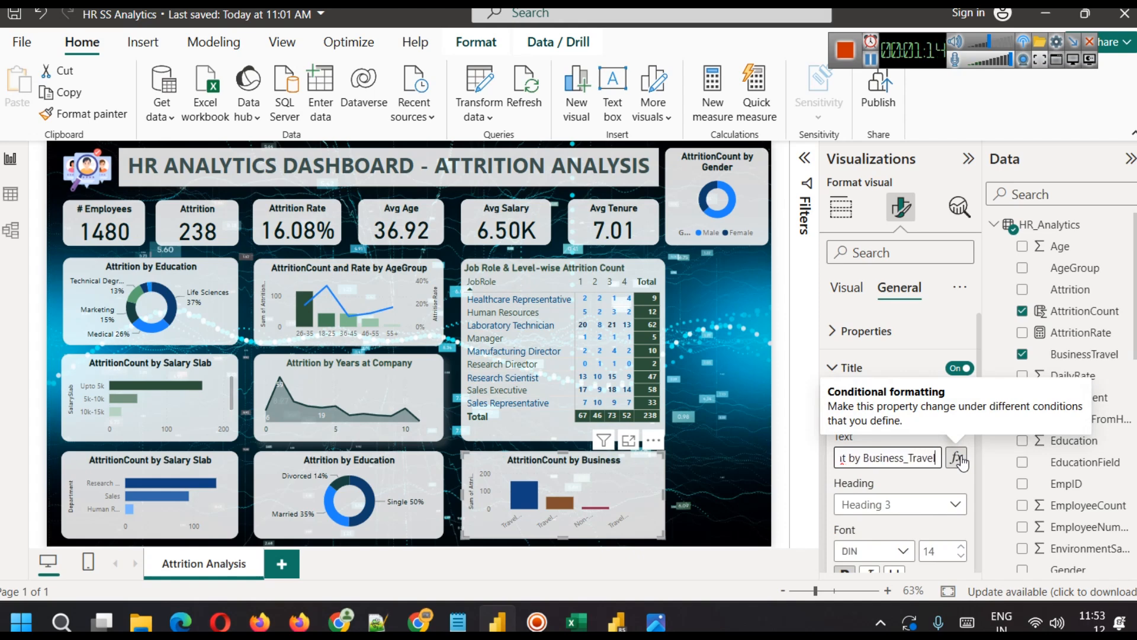
pyautogui.click(764, 483)
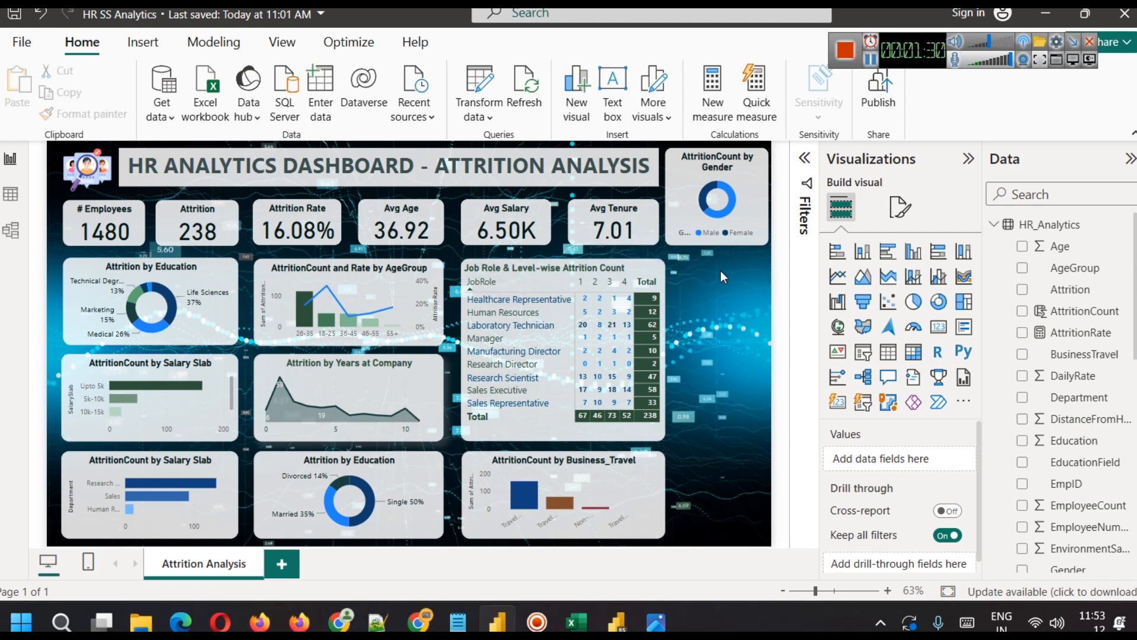
# Step: Add a slicer below the AttritionCount by Gender chart and shorten it to a narrow strip
pyautogui.click(863, 354)
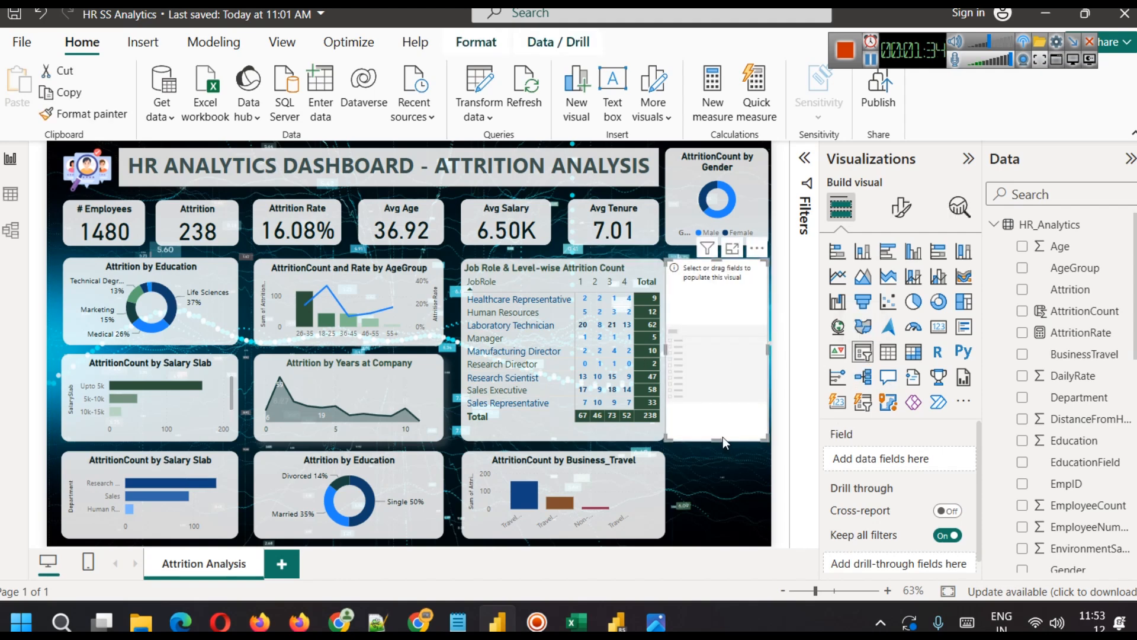
pyautogui.click(715, 441)
pyautogui.click(713, 439)
pyautogui.moveTo(713, 439); pyautogui.dragTo(713, 299)
pyautogui.click(713, 336)
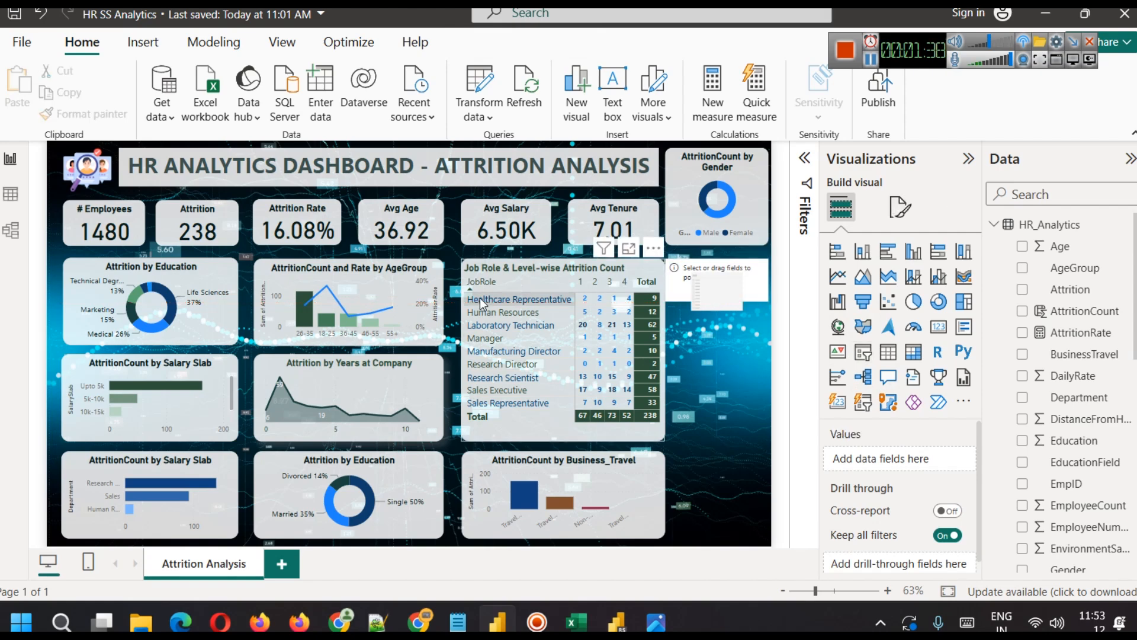
# Step: Nudge the Avg Salary card, the job role matrix and the Business_Travel chart slightly left, away from the slicer column
pyautogui.click(486, 209)
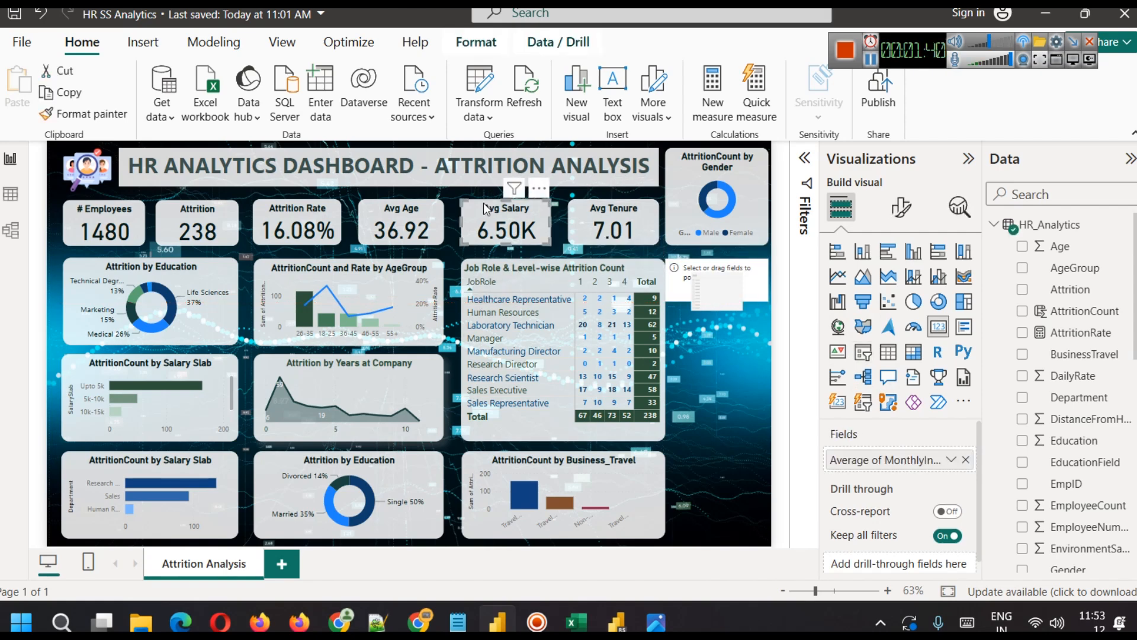
pyautogui.click(511, 262)
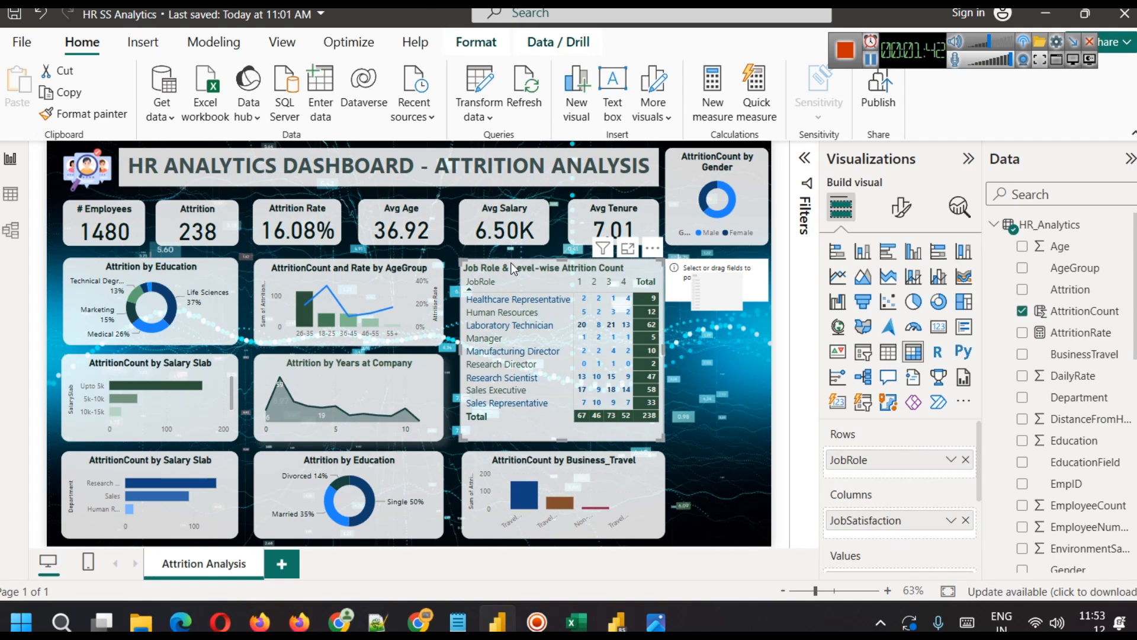
pyautogui.click(753, 429)
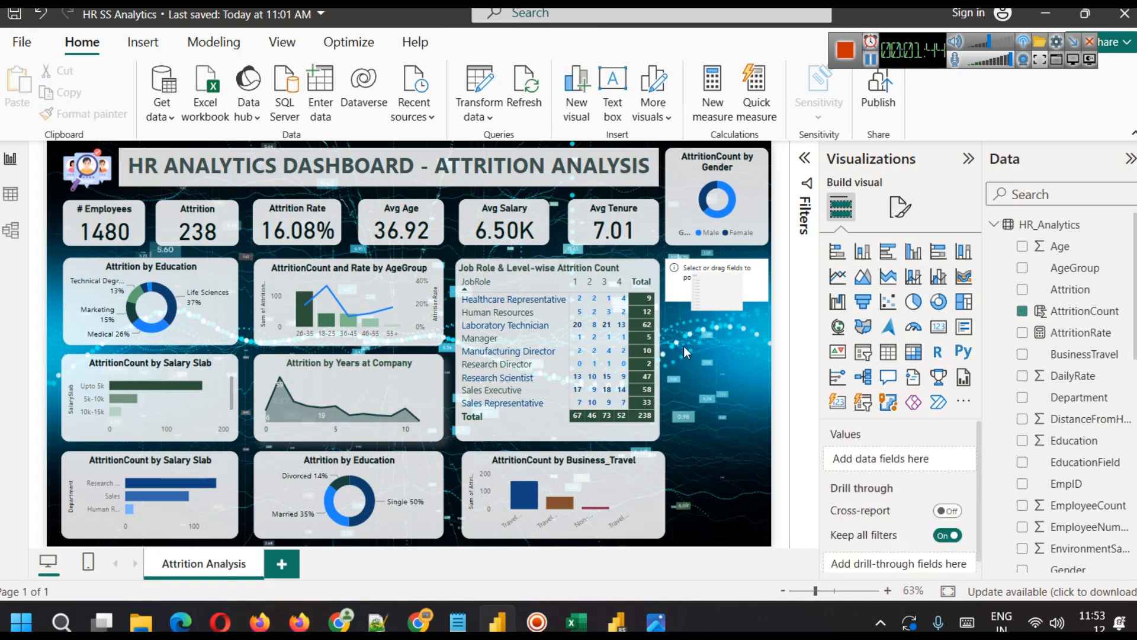
pyautogui.click(754, 282)
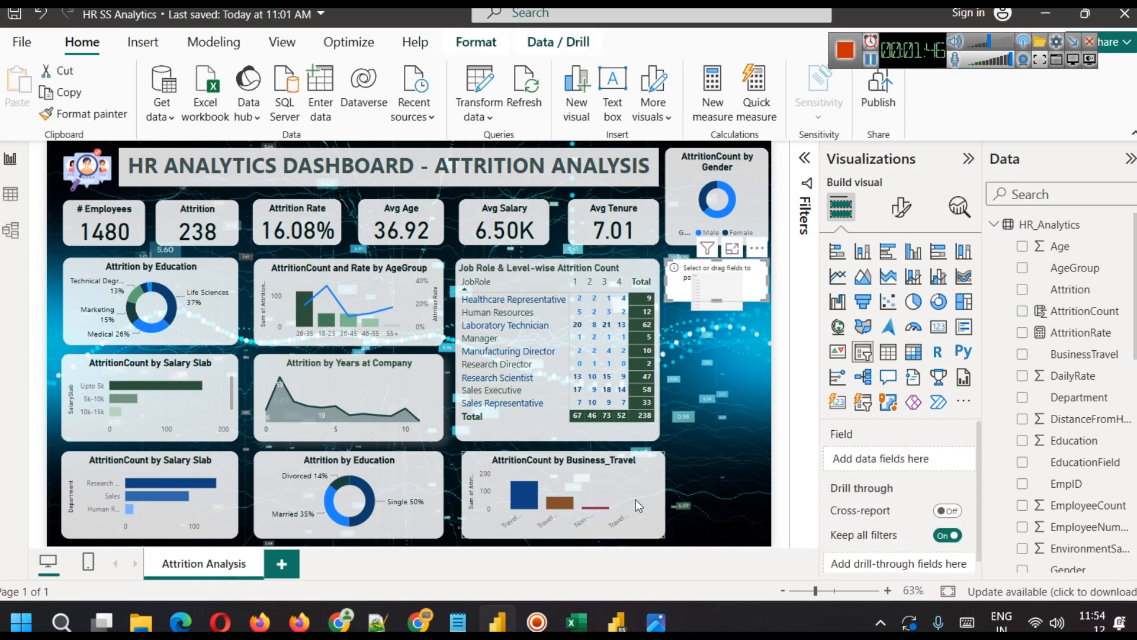
pyautogui.click(475, 485)
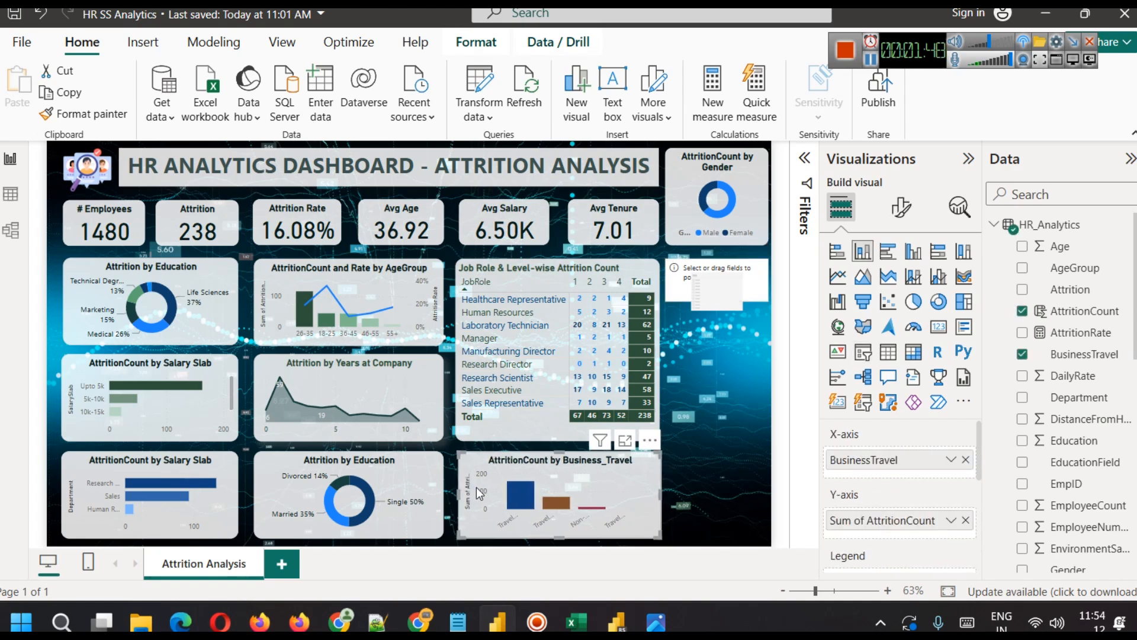
pyautogui.click(692, 467)
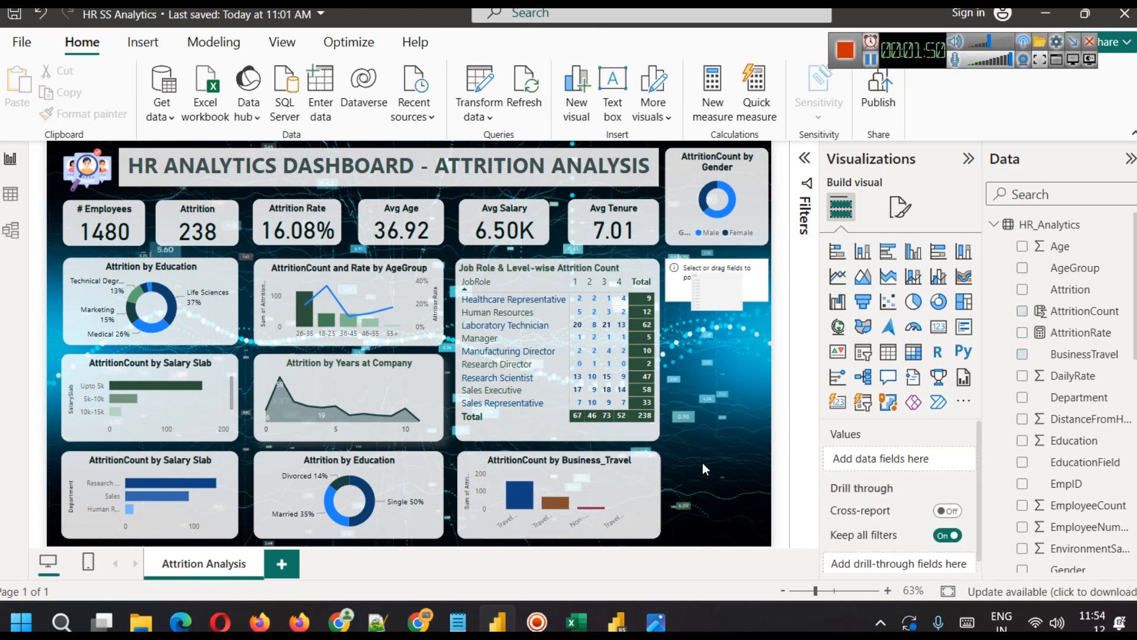
# Step: Assign AgeGroup to the new slicer and set its style to Dropdown
pyautogui.click(720, 280)
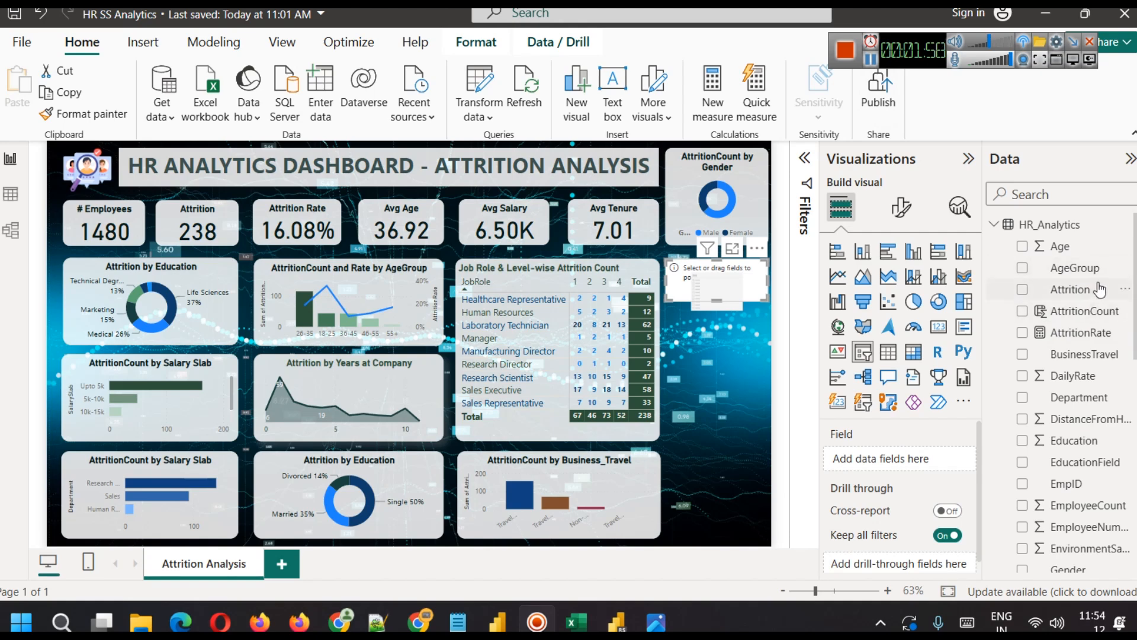
pyautogui.moveTo(1093, 273); pyautogui.dragTo(751, 291)
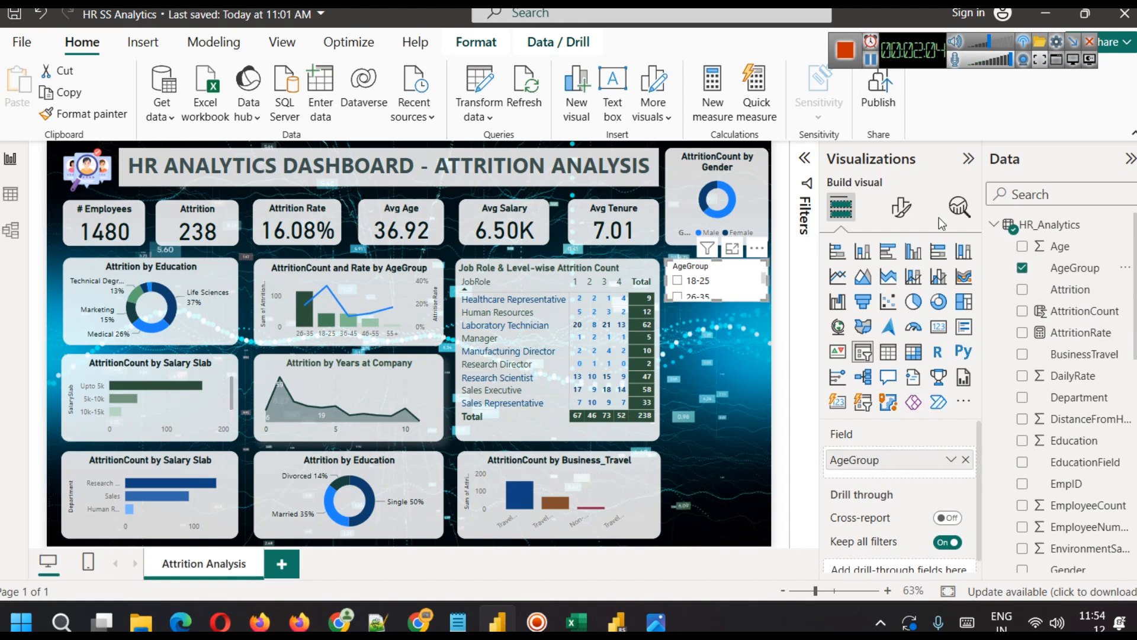
pyautogui.click(901, 207)
pyautogui.click(871, 335)
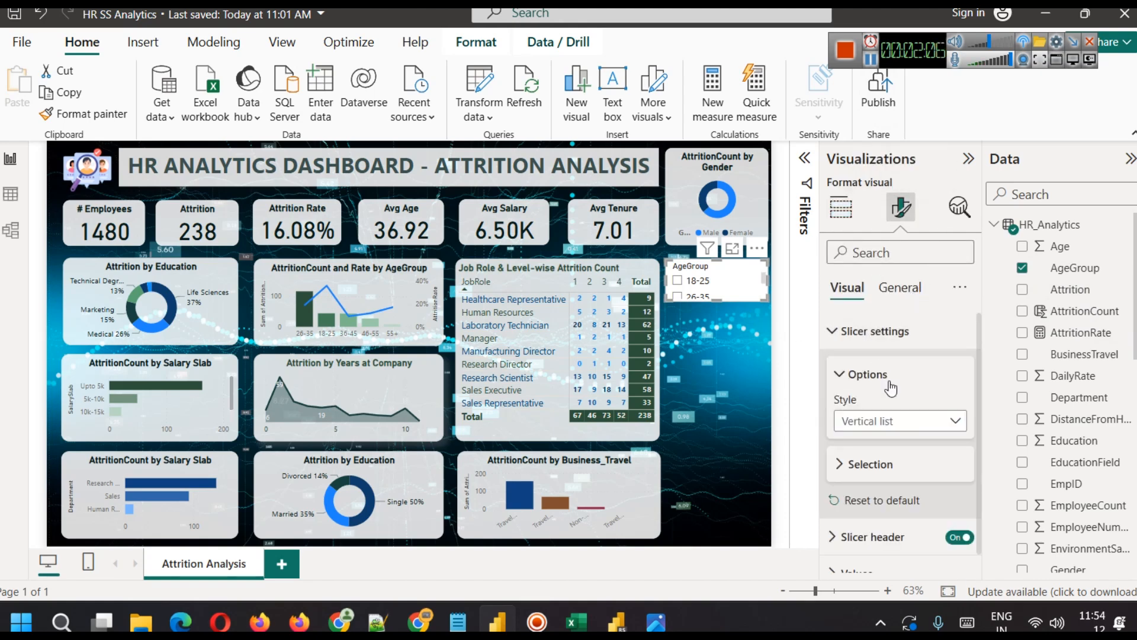
pyautogui.click(890, 420)
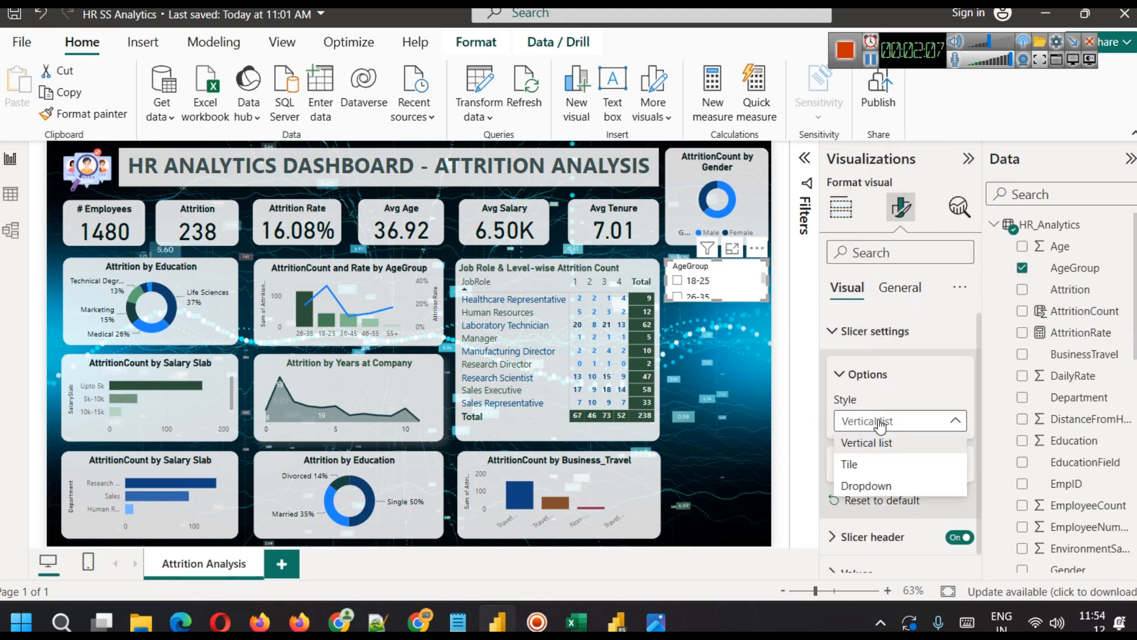
pyautogui.click(864, 485)
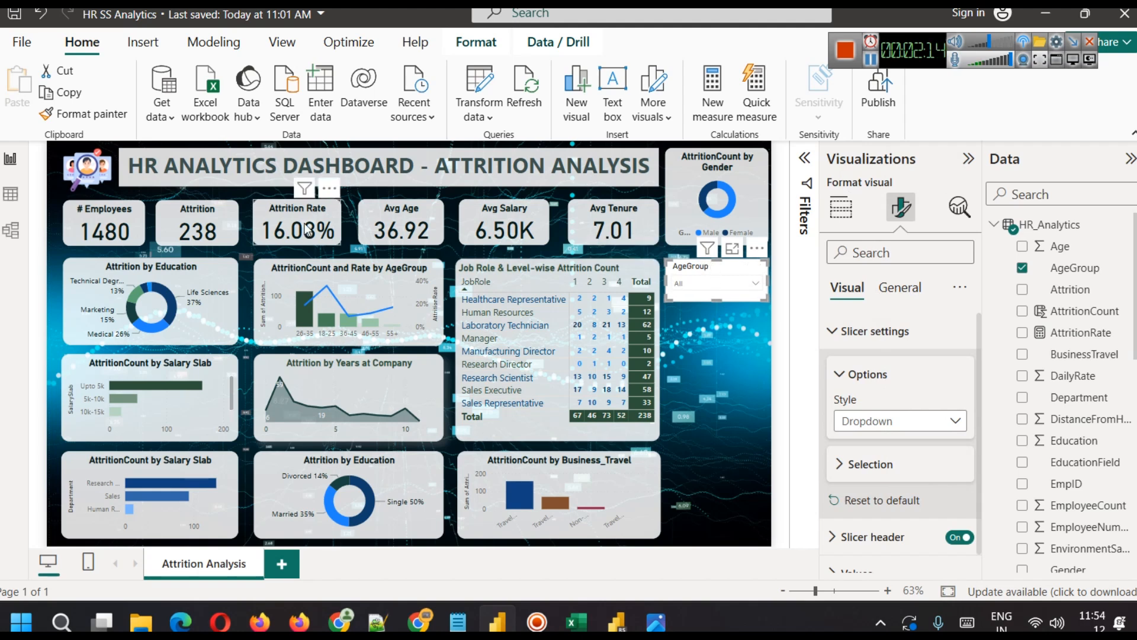
# Step: Copy the formatting of the # Employees card onto the AgeGroup slicer with the format painter
pyautogui.click(65, 211)
pyautogui.click(73, 121)
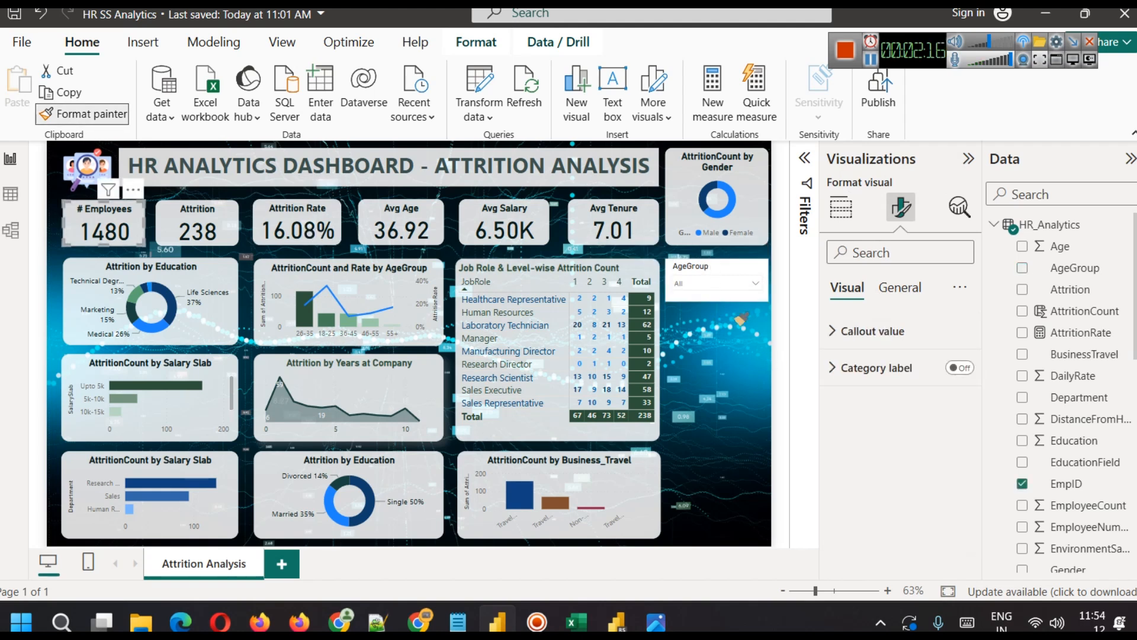
pyautogui.click(681, 271)
pyautogui.click(721, 360)
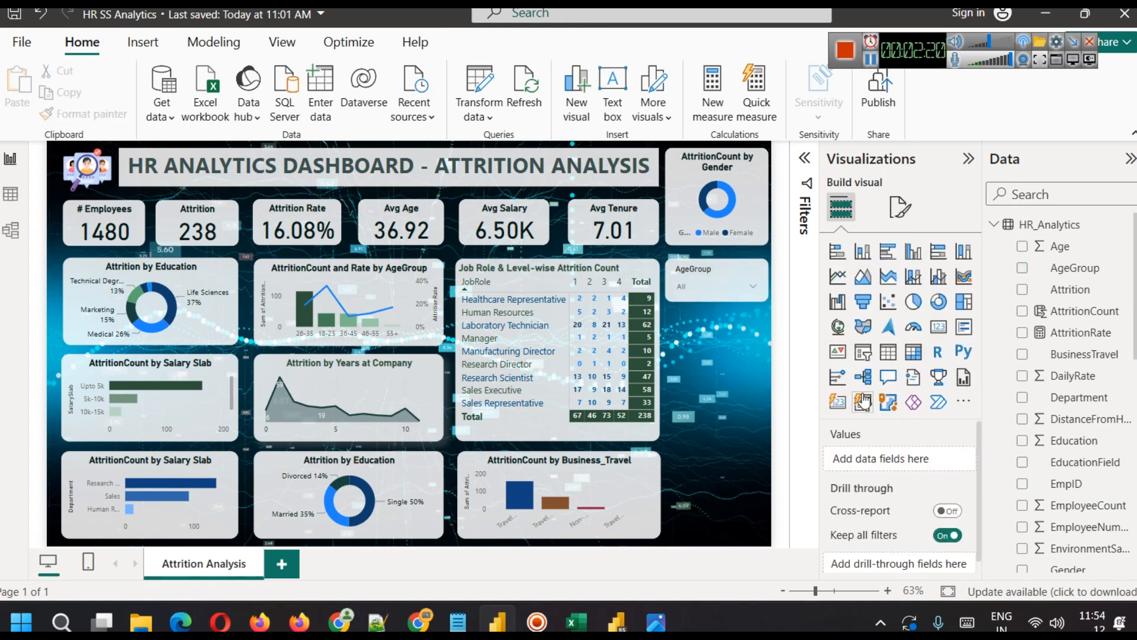
# Step: Format the AgeGroup slicer's header text in dark green and bold
pyautogui.click(733, 266)
pyautogui.click(901, 207)
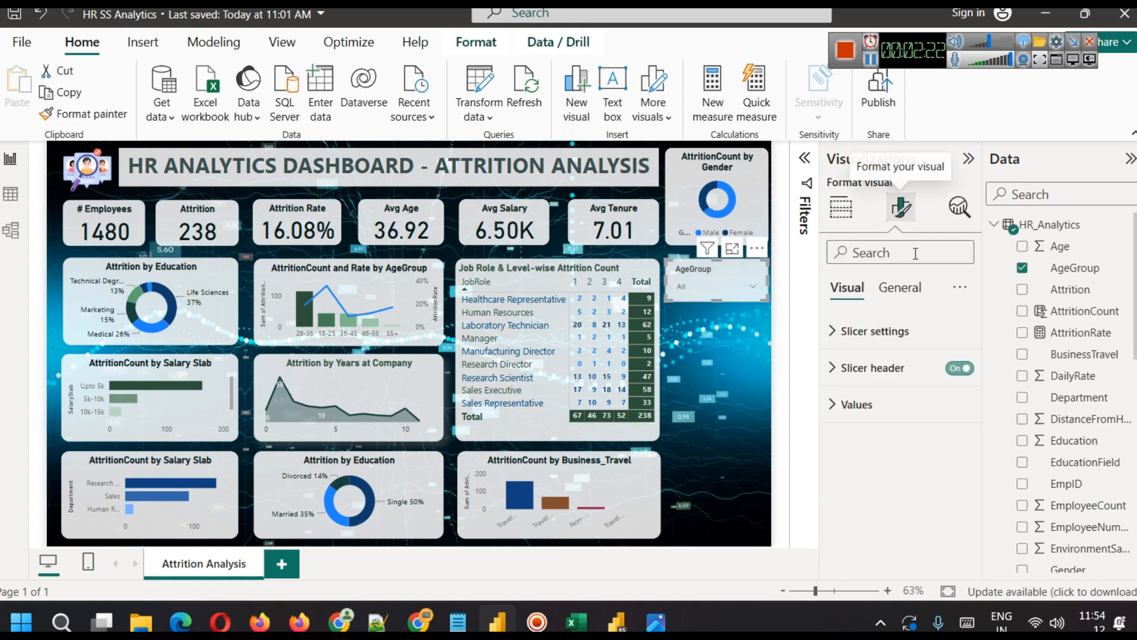
pyautogui.click(872, 368)
pyautogui.scroll(-2, 934, 430)
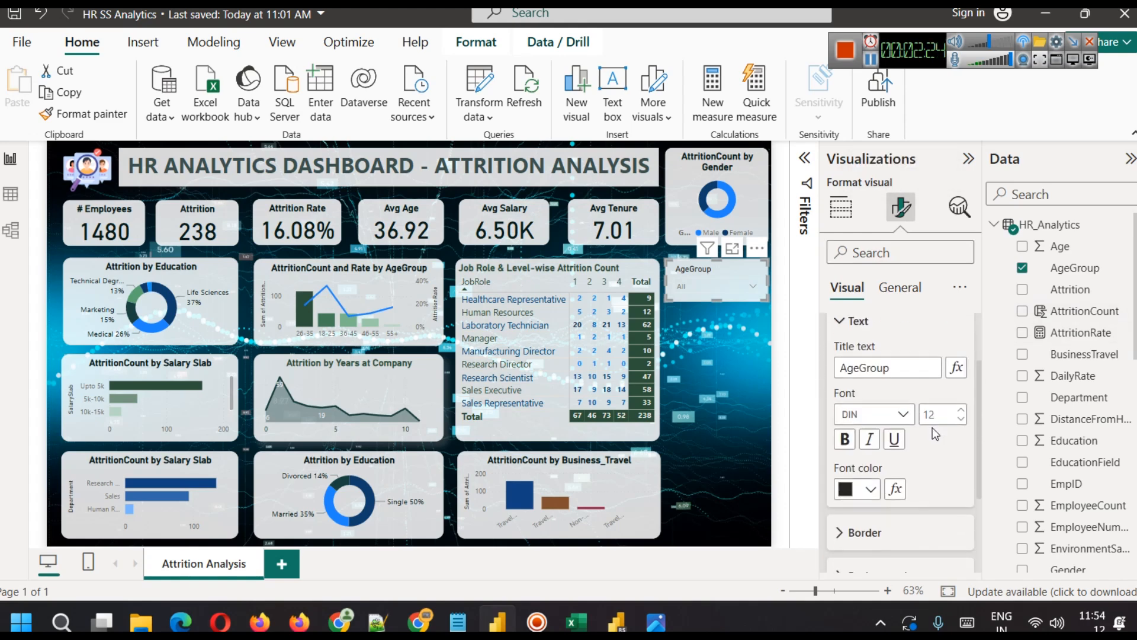
pyautogui.click(869, 489)
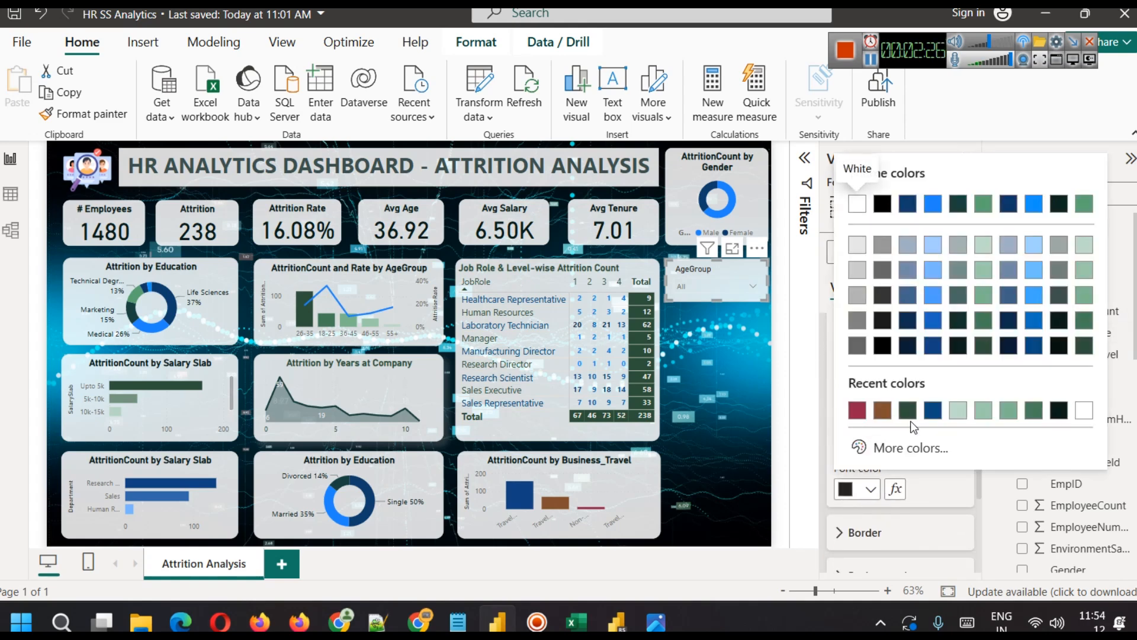
pyautogui.click(908, 410)
pyautogui.click(847, 445)
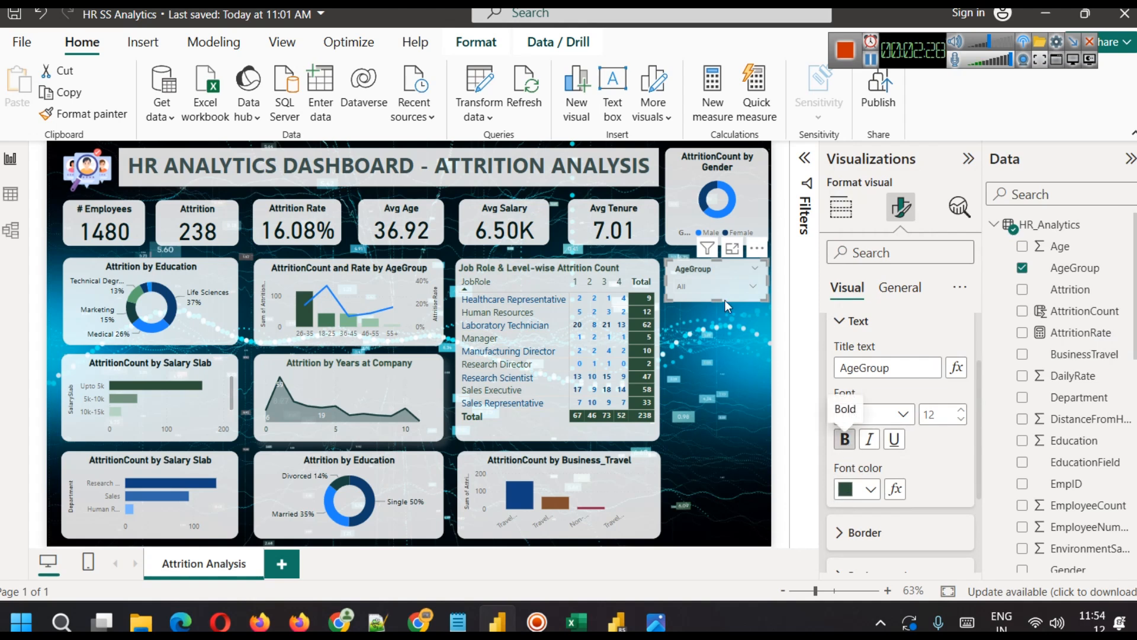
pyautogui.click(847, 323)
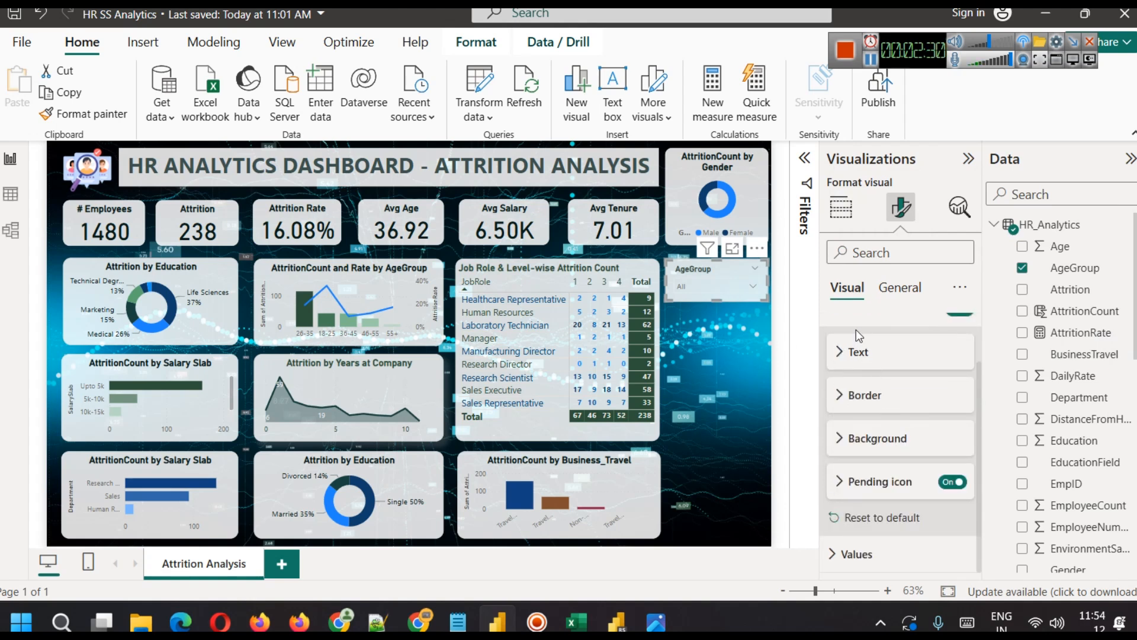
# Step: Format the AgeGroup slicer's values in bold, dark green, with font size 14
pyautogui.scroll(2, 855, 329)
pyautogui.click(871, 368)
pyautogui.click(858, 405)
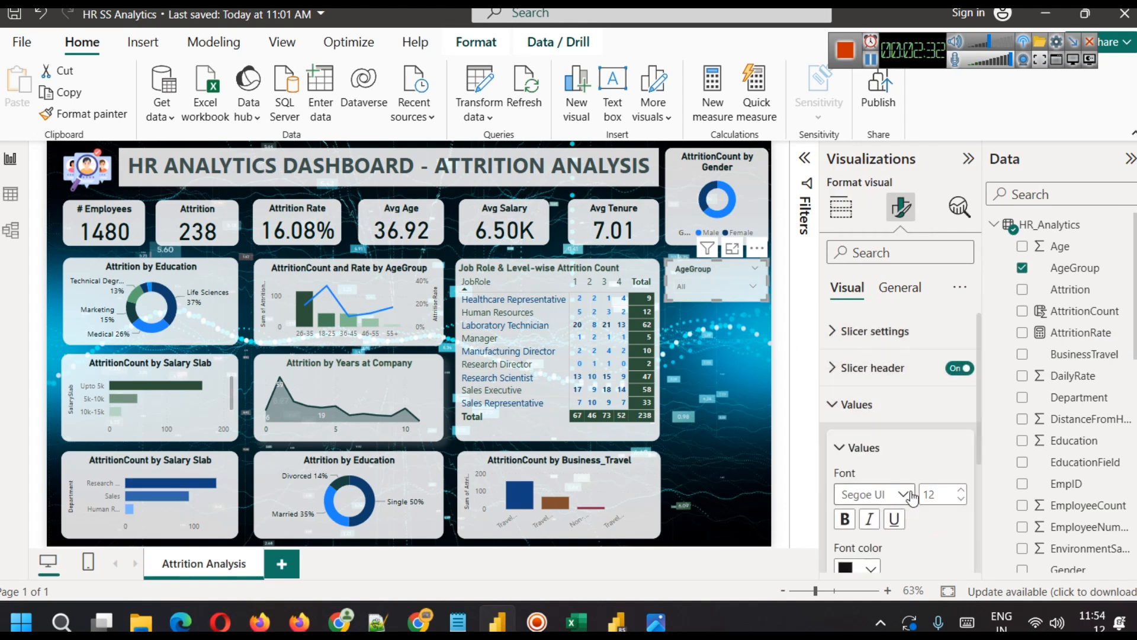
pyautogui.scroll(-1, 871, 414)
pyautogui.click(847, 429)
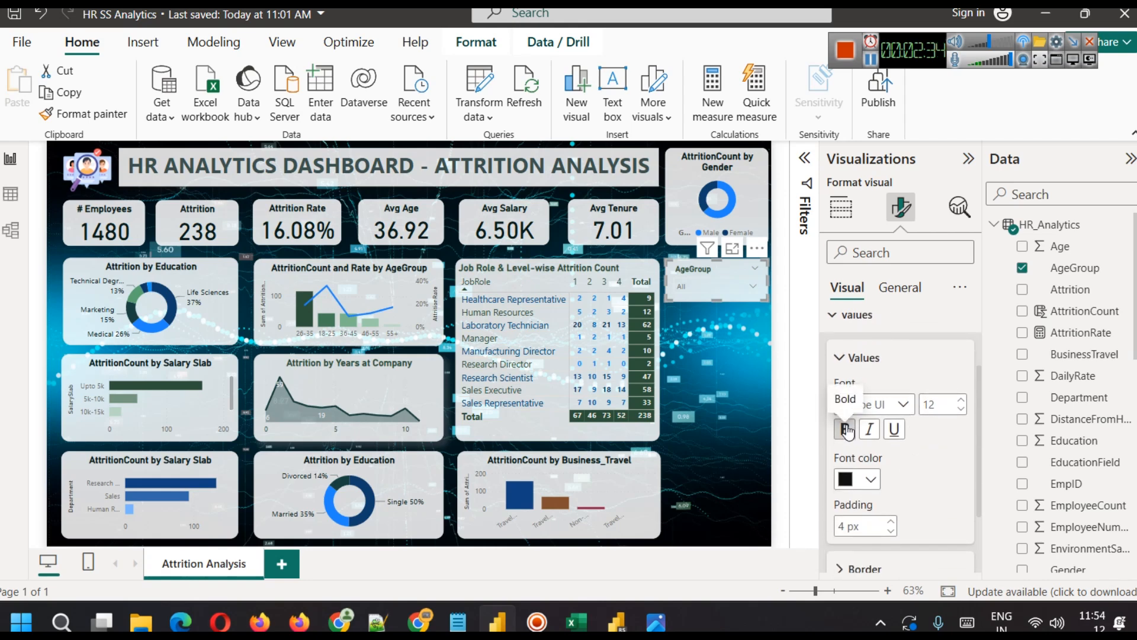
pyautogui.click(870, 483)
pyautogui.click(858, 400)
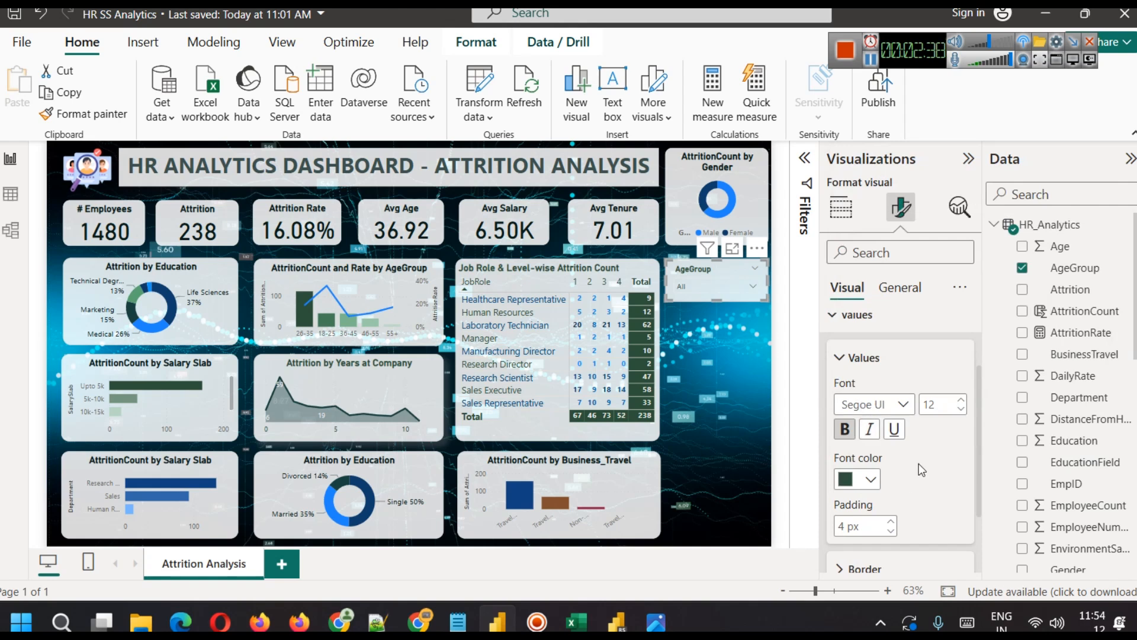
pyautogui.click(960, 401)
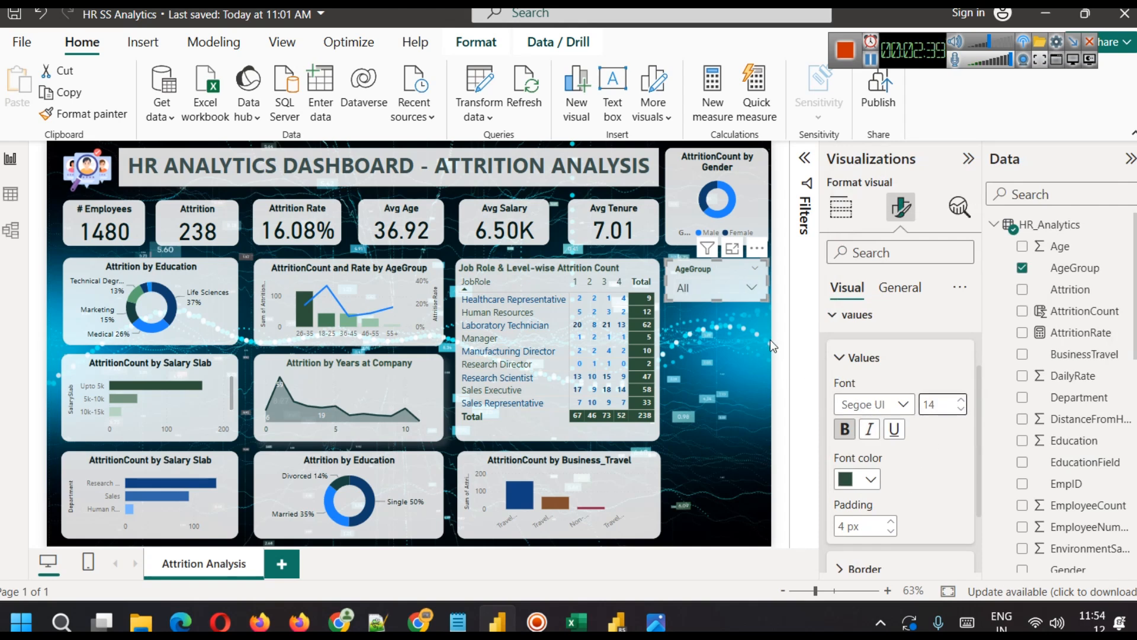
# Step: Test the AgeGroup slicer with the 46-55, 55+ and 36-45 groups one at a time, and clear the selection
pyautogui.click(726, 289)
pyautogui.click(705, 366)
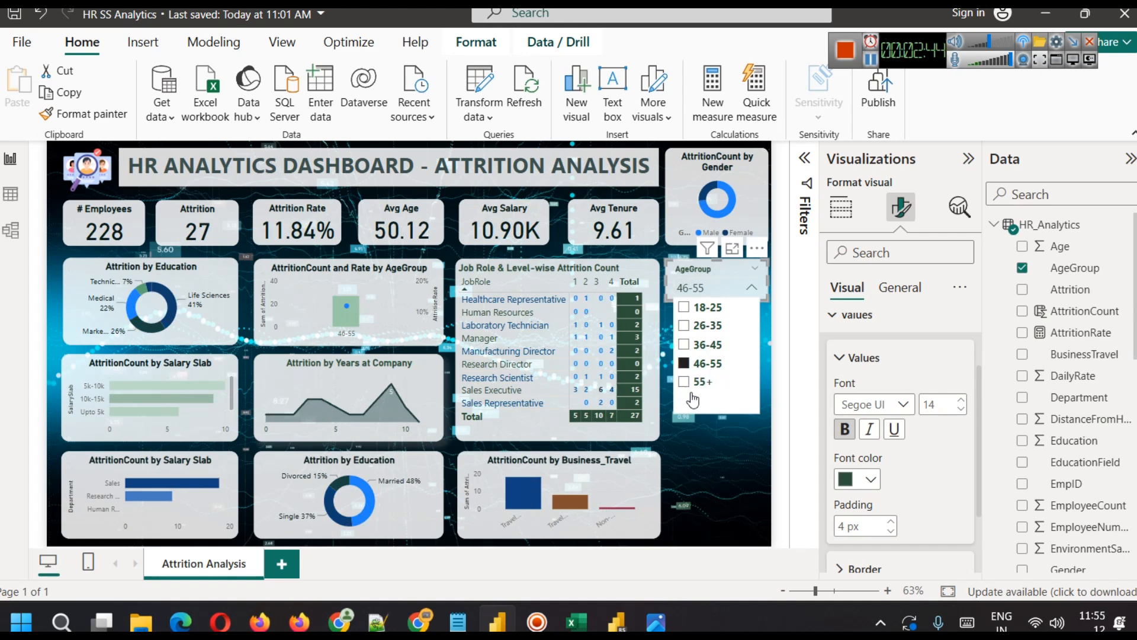
pyautogui.click(704, 383)
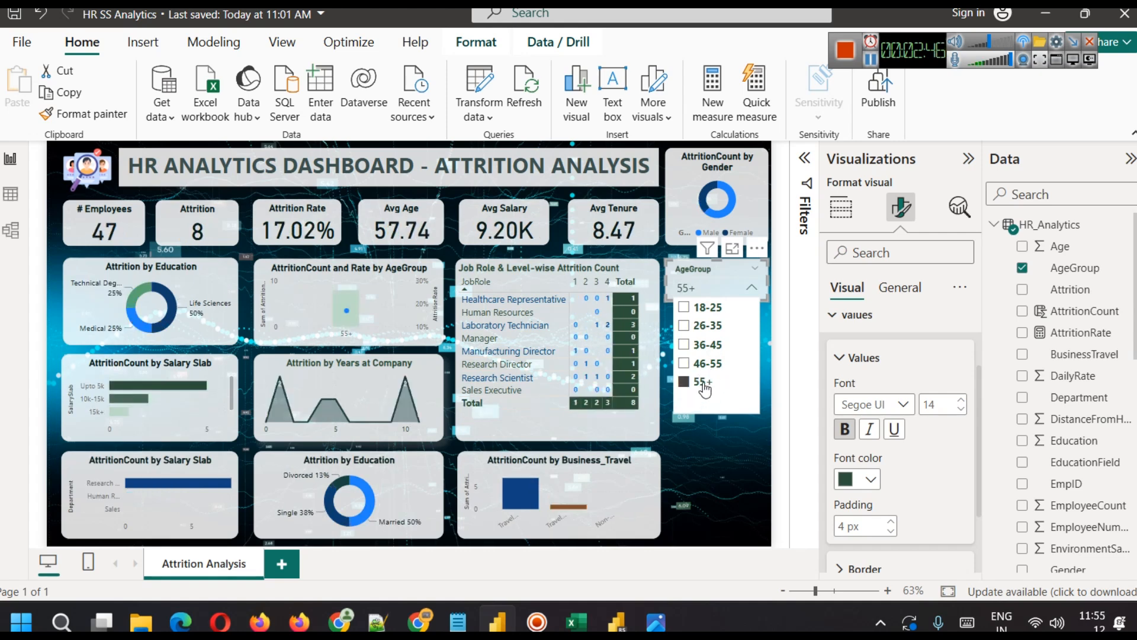
pyautogui.click(706, 346)
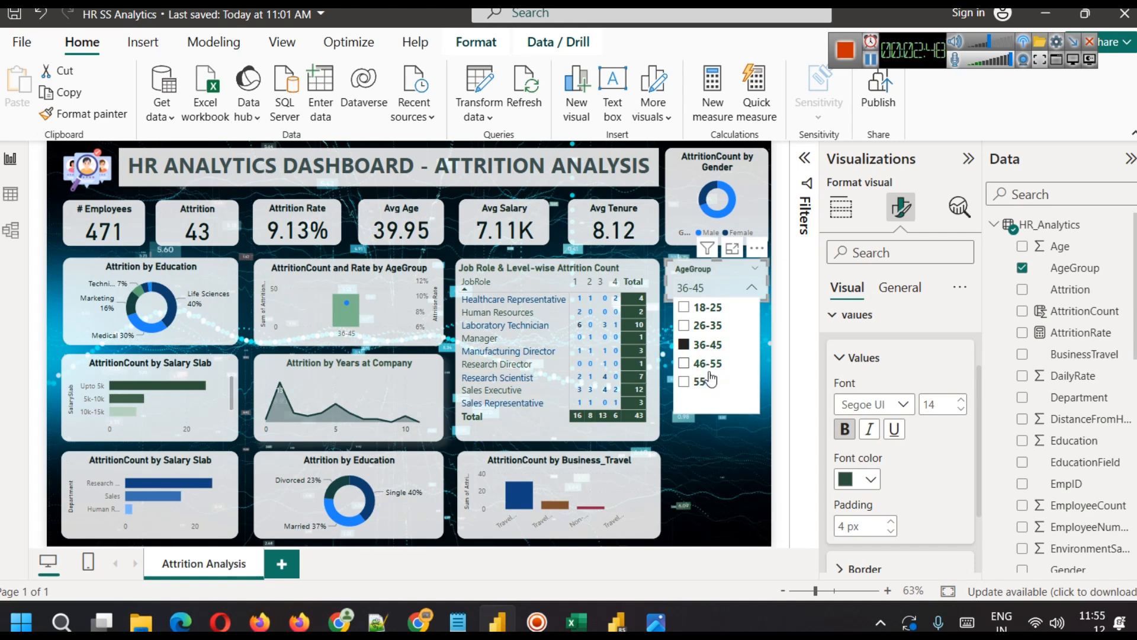
pyautogui.click(704, 346)
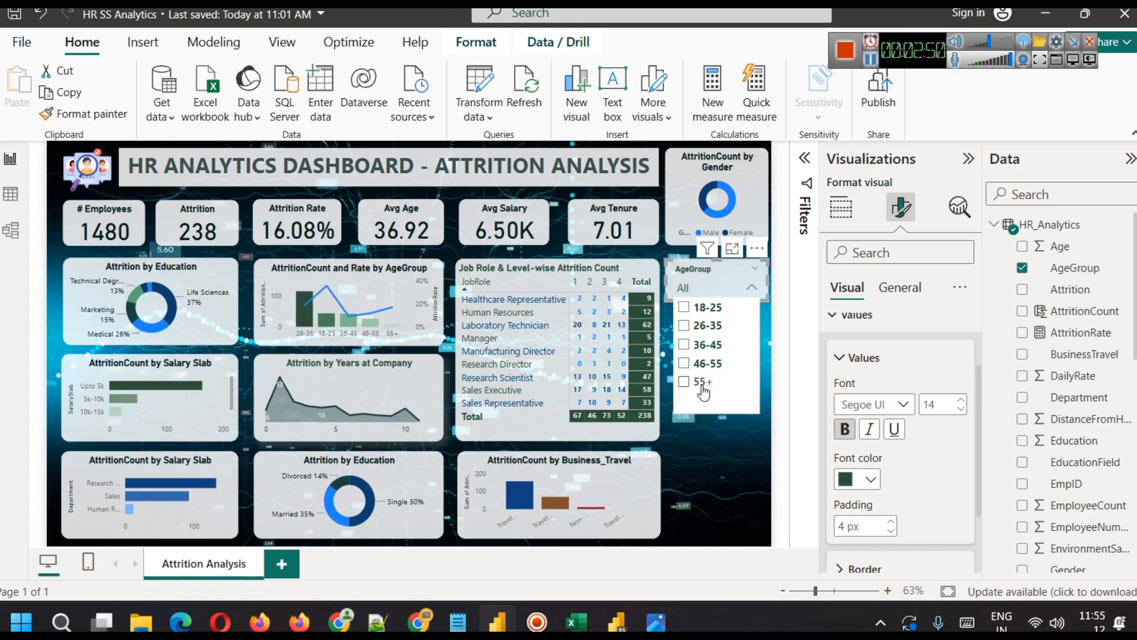
# Step: Turn on the "Select all" option for the AgeGroup slicer and check it in the slicer's list
pyautogui.scroll(3, 873, 309)
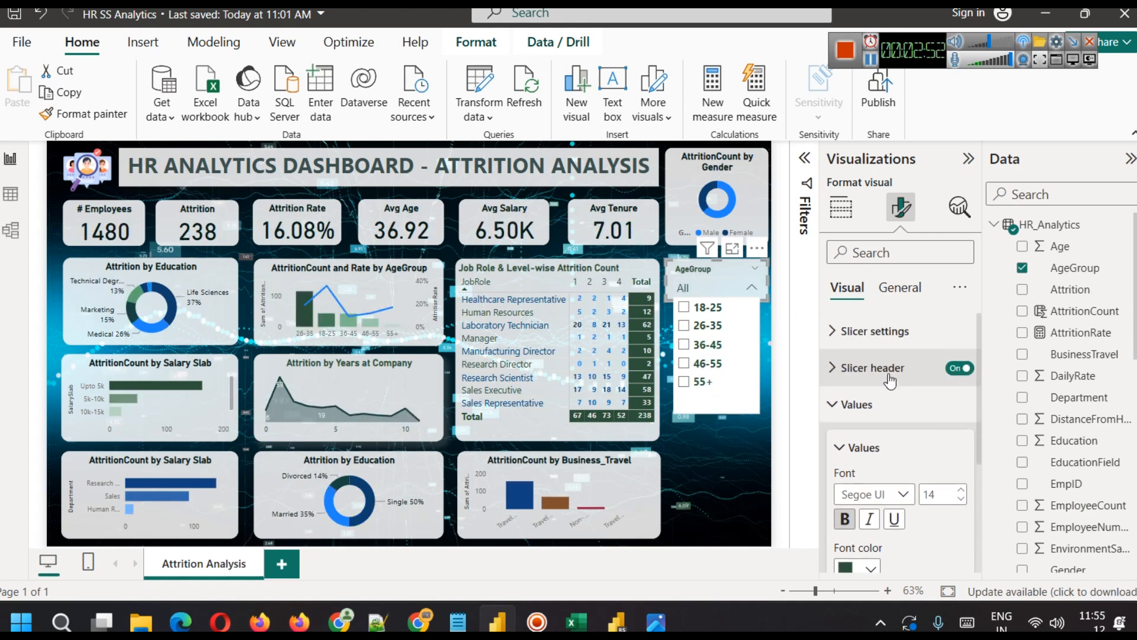
pyautogui.click(900, 345)
pyautogui.scroll(-2, 936, 414)
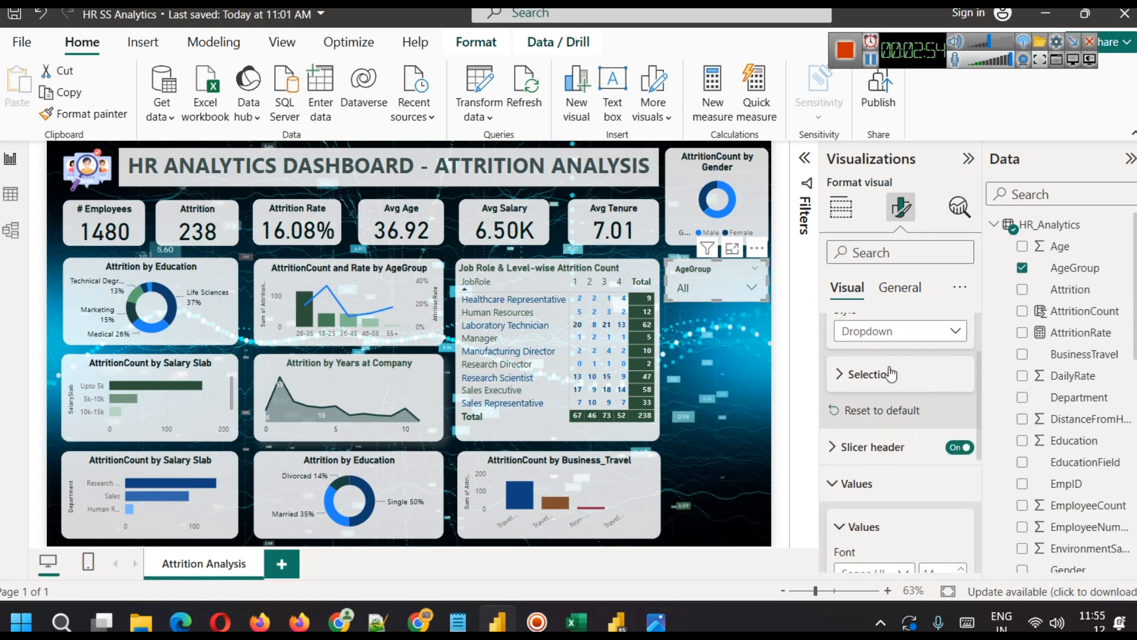
pyautogui.click(889, 373)
pyautogui.click(952, 450)
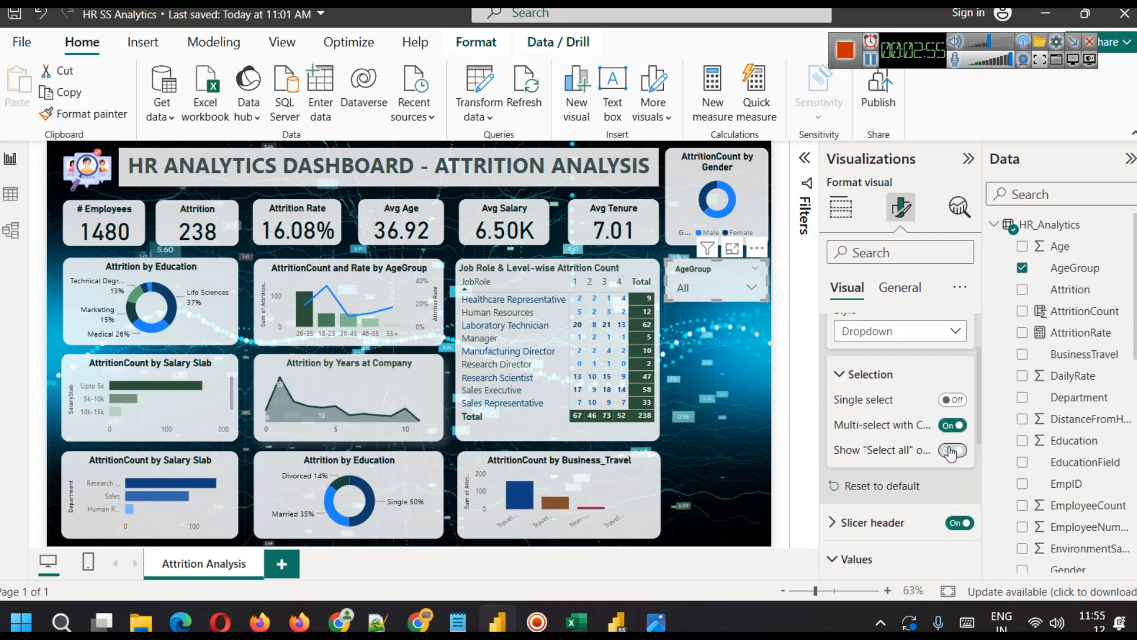
pyautogui.click(717, 292)
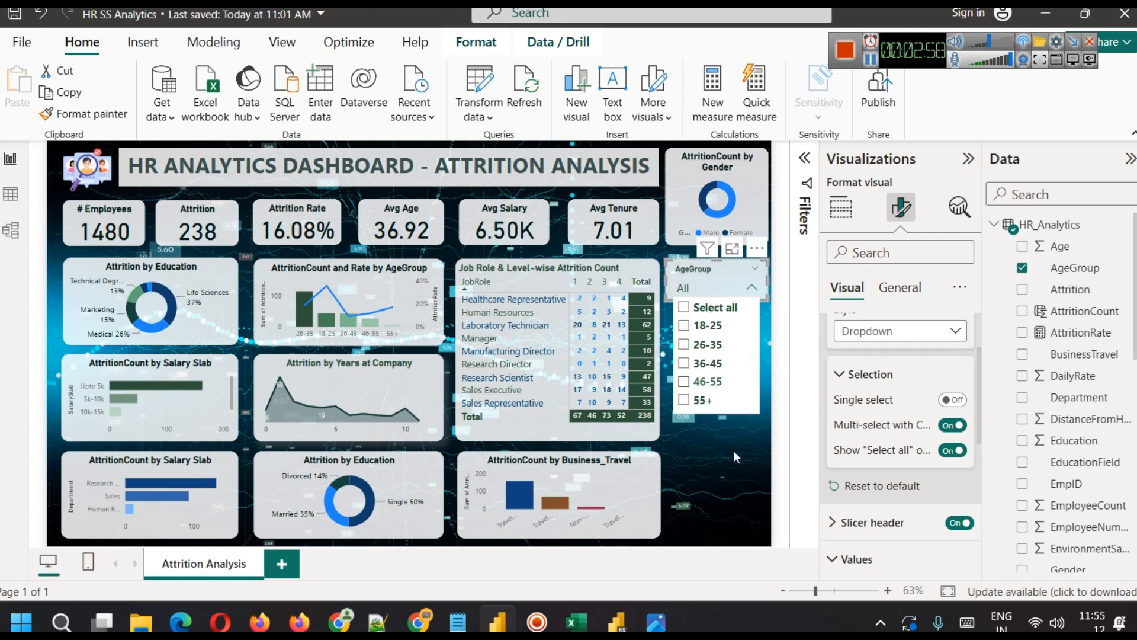
pyautogui.click(729, 477)
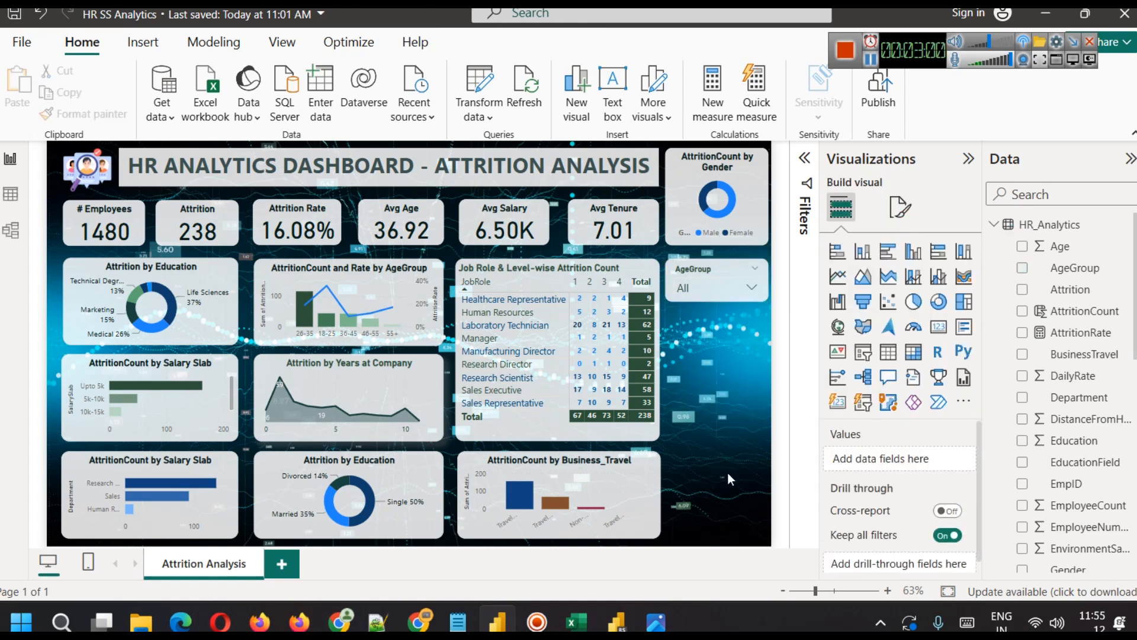
# Step: Duplicate the AgeGroup slicer and place the copy directly below the original
pyautogui.click(686, 269)
pyautogui.hotkey('ctrl', 'c')
pyautogui.hotkey('ctrl', 'v')
pyautogui.moveTo(680, 329); pyautogui.dragTo(686, 315)
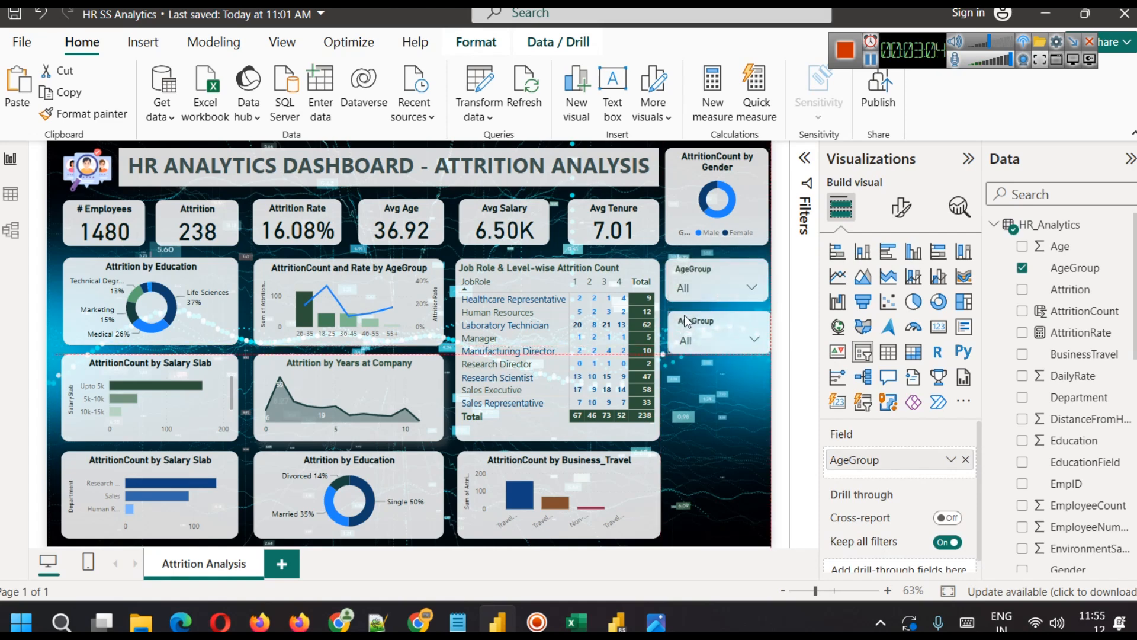
pyautogui.click(731, 446)
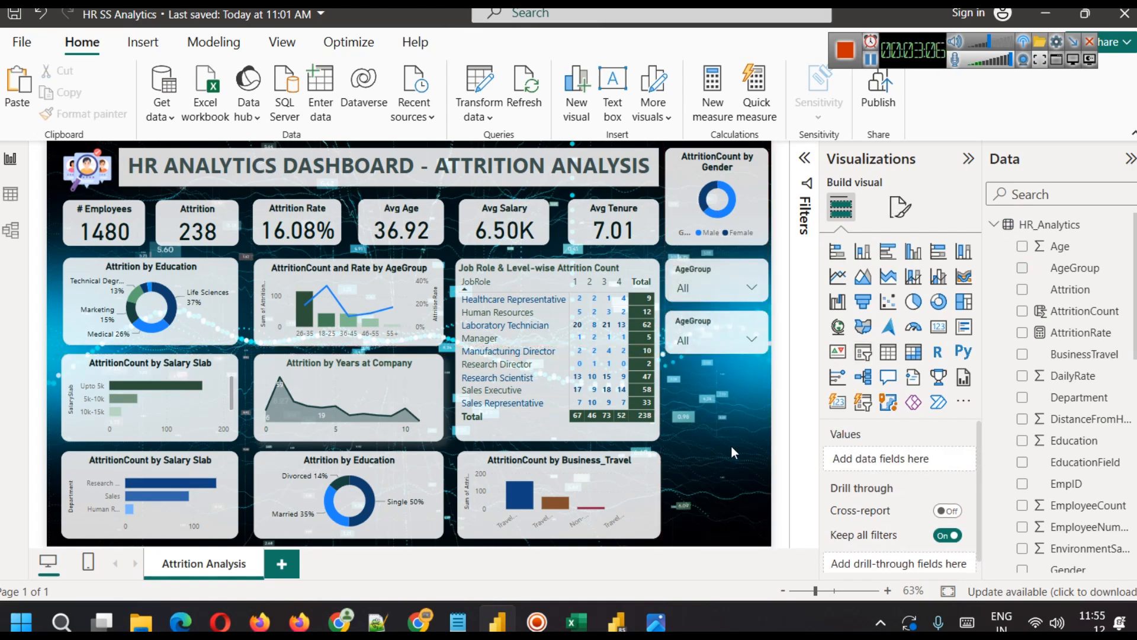
# Step: Replace the AgeGroup field with BusinessTravel in the lower slicer and check its list of options
pyautogui.click(707, 321)
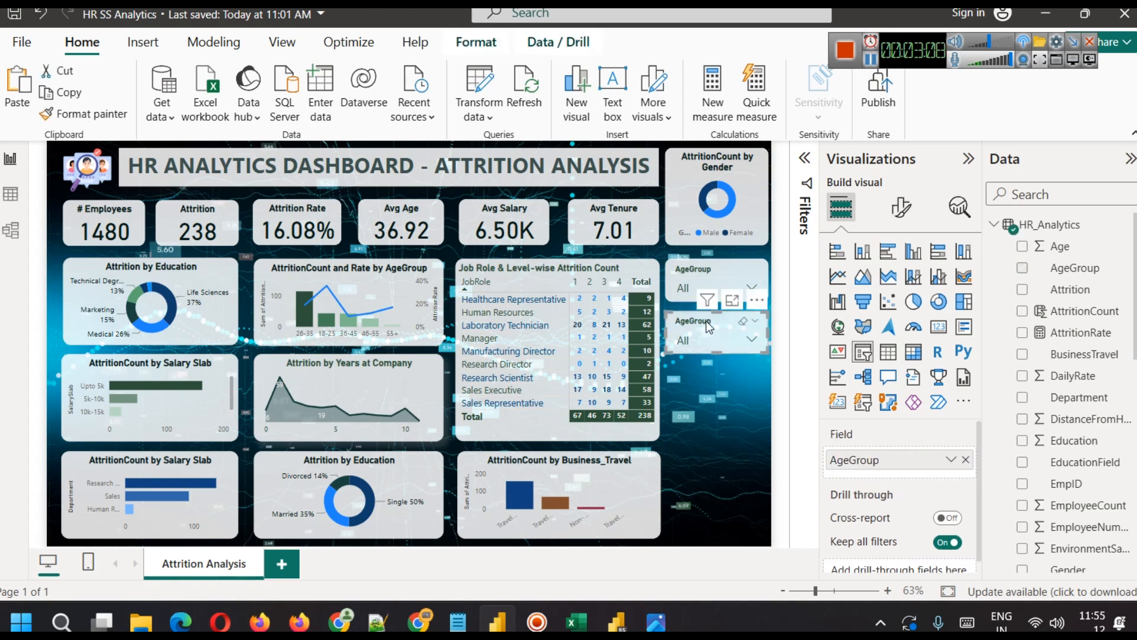
pyautogui.click(966, 460)
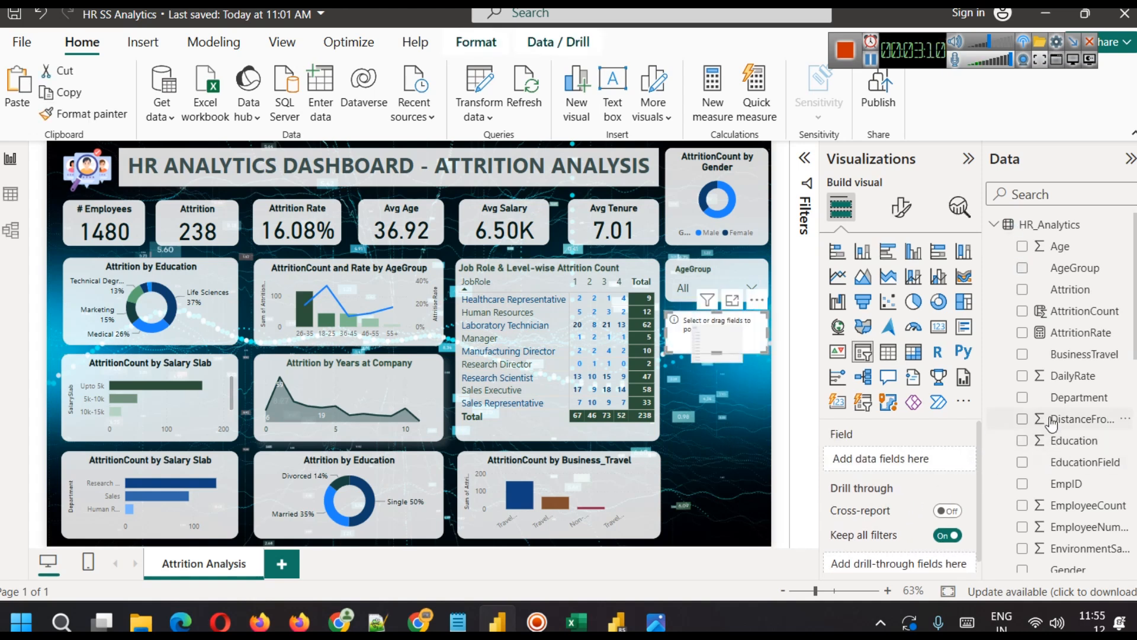
pyautogui.moveTo(1098, 355); pyautogui.dragTo(917, 459)
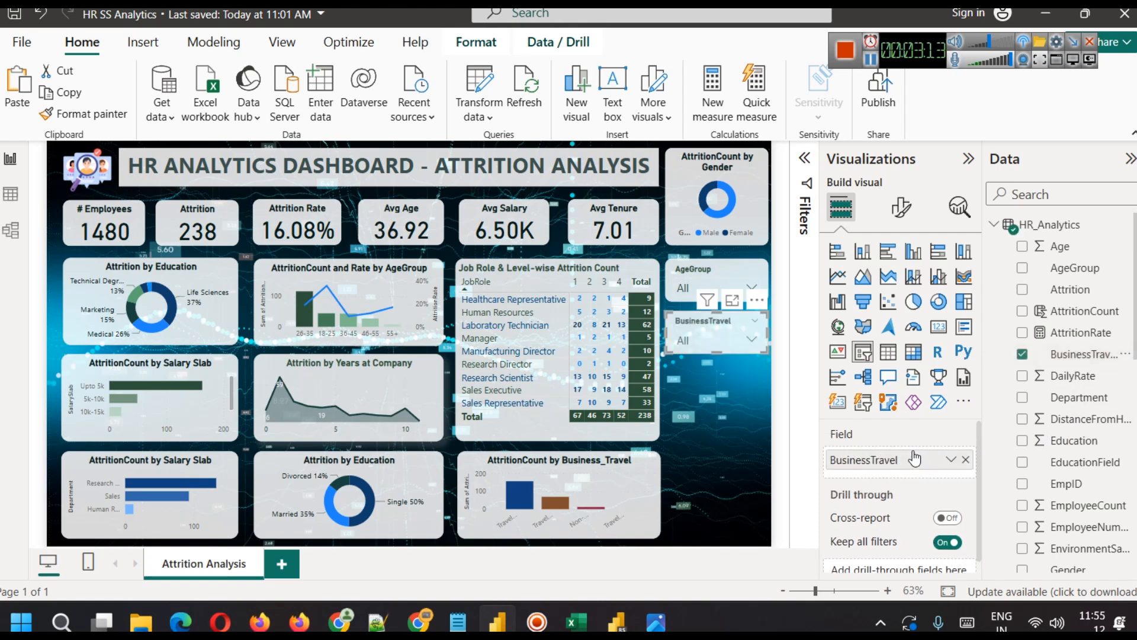
pyautogui.click(731, 344)
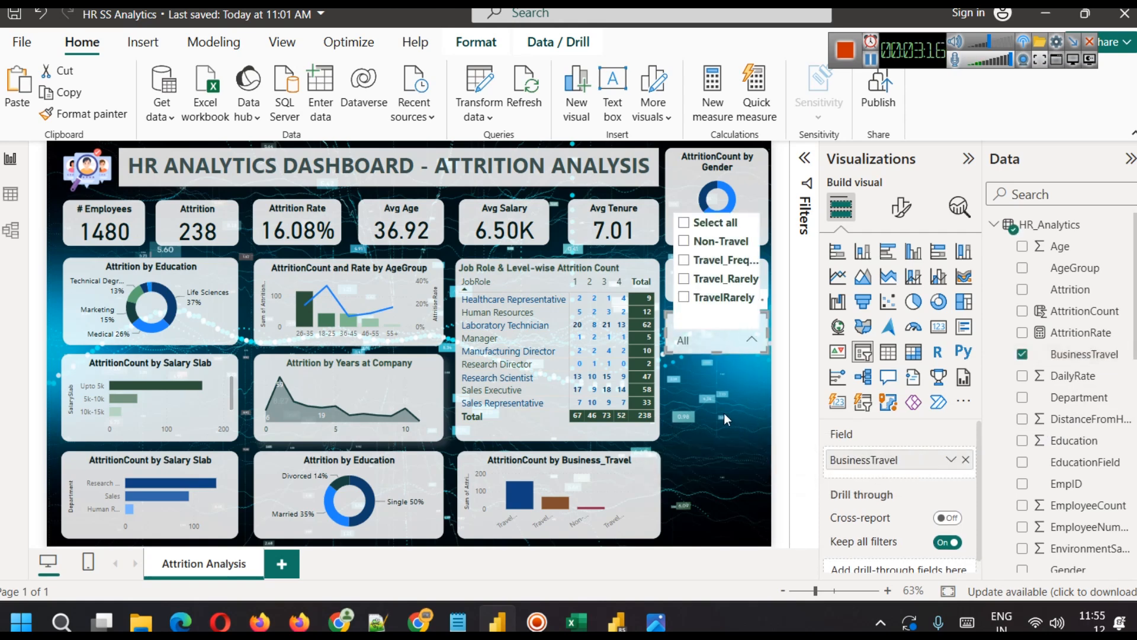
pyautogui.click(723, 413)
# Step: Duplicate the BusinessTravel slicer and place the copy directly below it
pyautogui.click(705, 325)
pyautogui.hotkey('ctrl', 'v')
pyautogui.moveTo(705, 324); pyautogui.dragTo(704, 375)
pyautogui.click(724, 469)
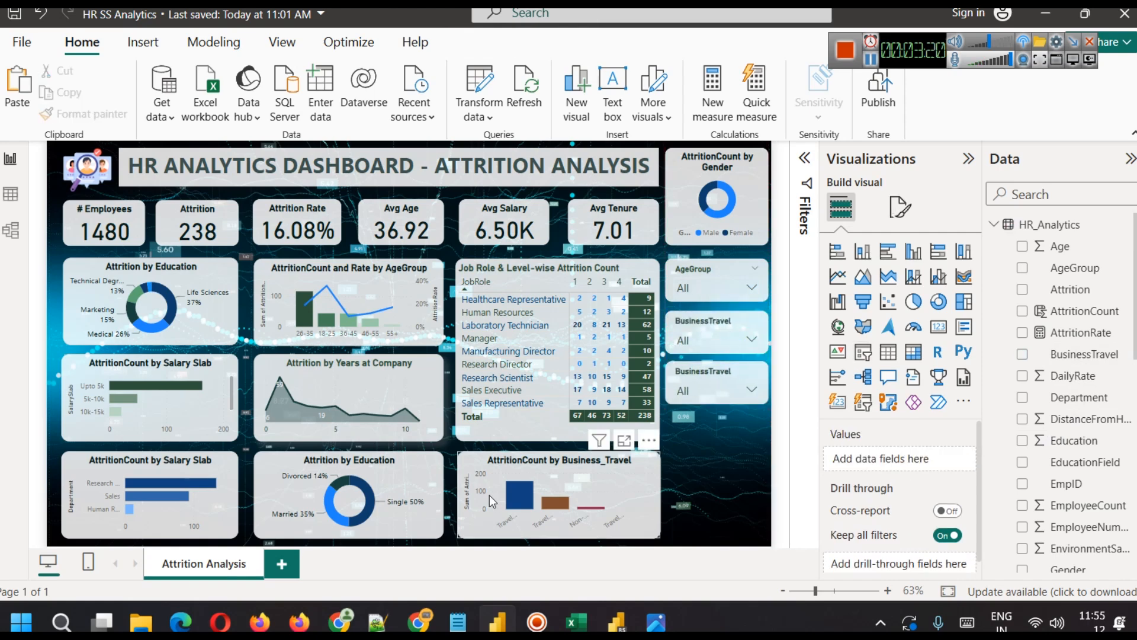
# Step: Test the upper BusinessTravel slicer by filtering the dashboard to Non-Travel, and clear the selection
pyautogui.click(520, 498)
pyautogui.click(522, 504)
pyautogui.click(714, 339)
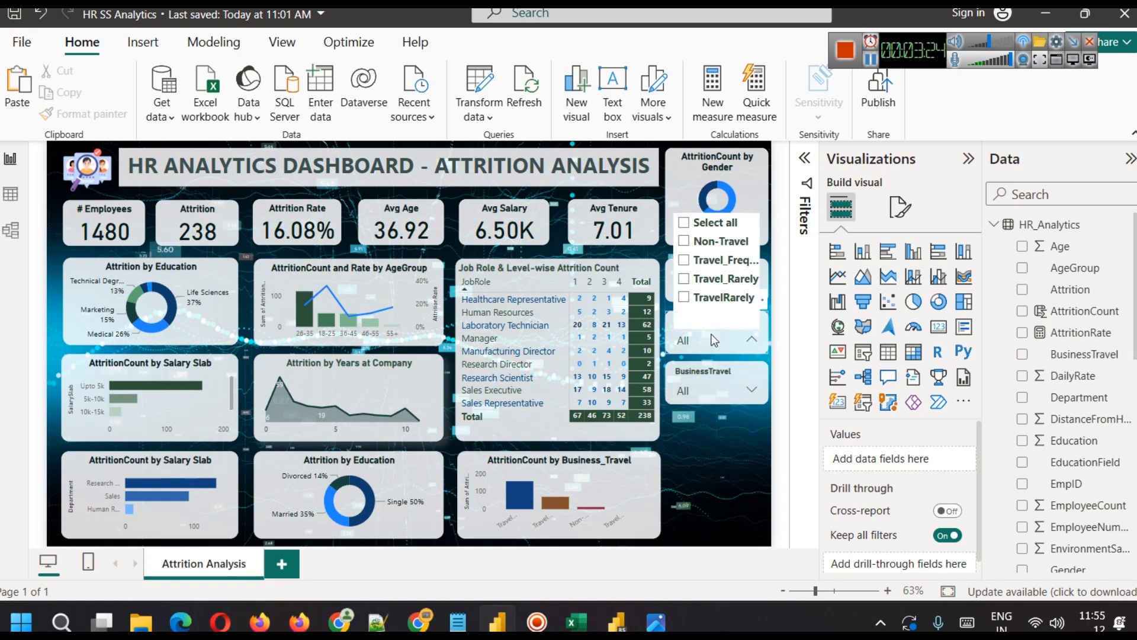
pyautogui.click(718, 245)
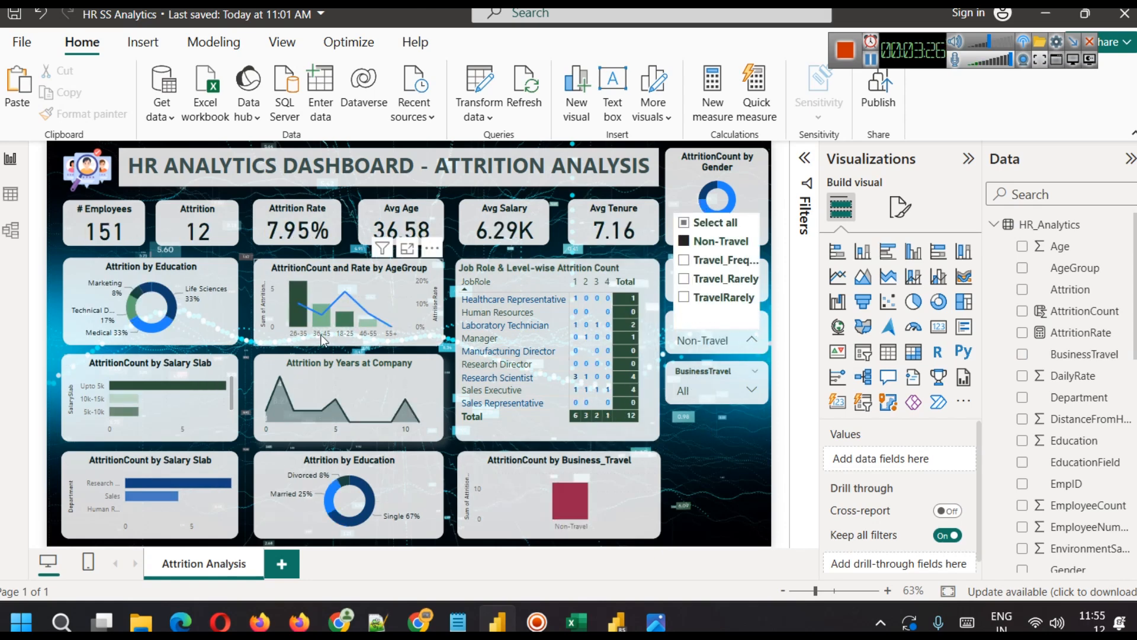
pyautogui.click(704, 241)
pyautogui.click(699, 449)
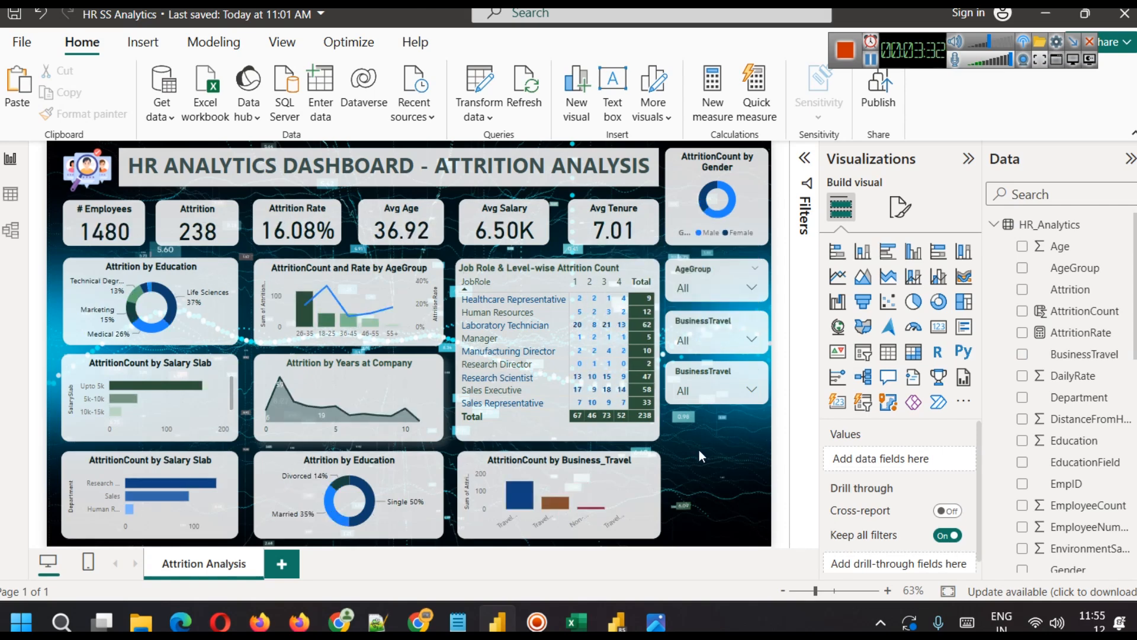
# Step: Replace the BusinessTravel field with Department in the lowest slicer
pyautogui.click(714, 374)
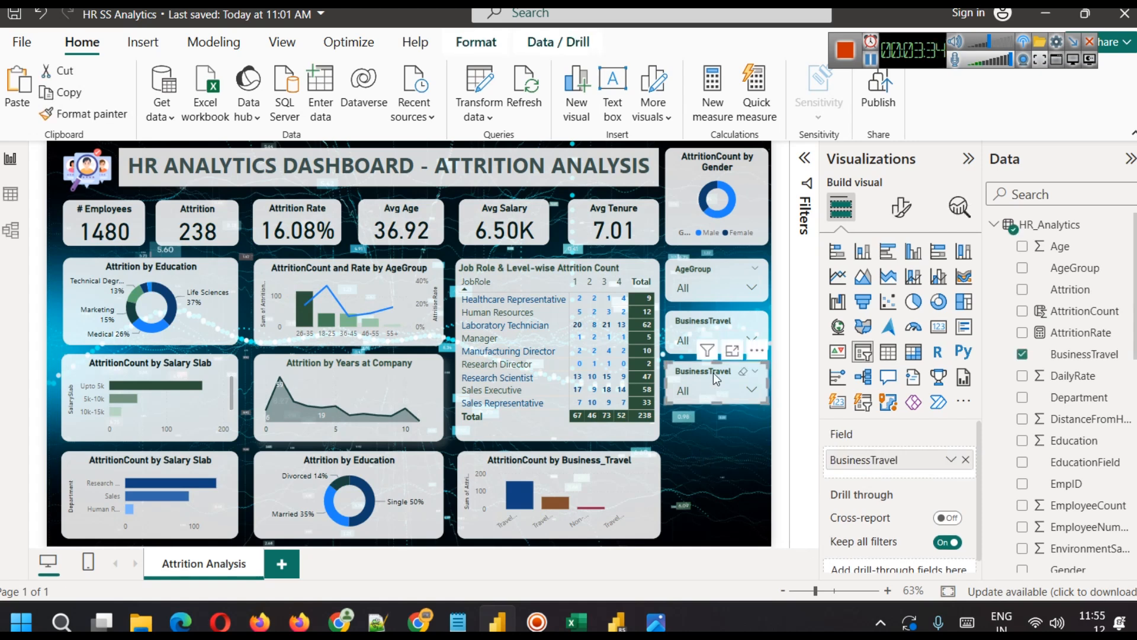
pyautogui.click(966, 460)
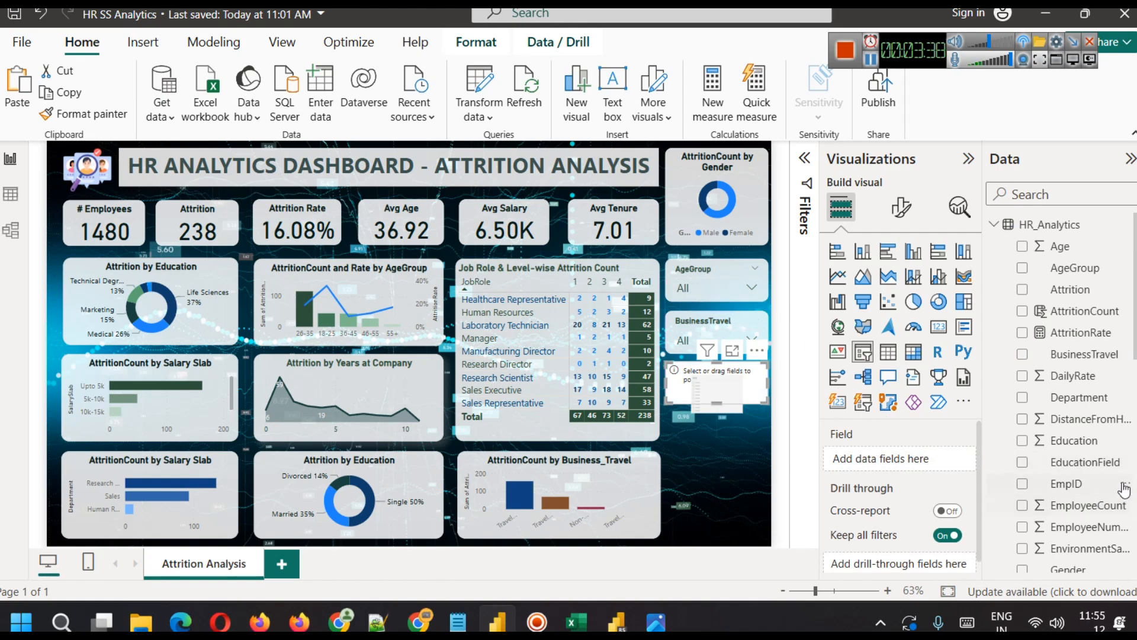
pyautogui.moveTo(1095, 397); pyautogui.dragTo(904, 456)
# Step: Test the Department slicer by filtering the dashboard to the research department and to Sales, and clear the selection
pyautogui.click(712, 392)
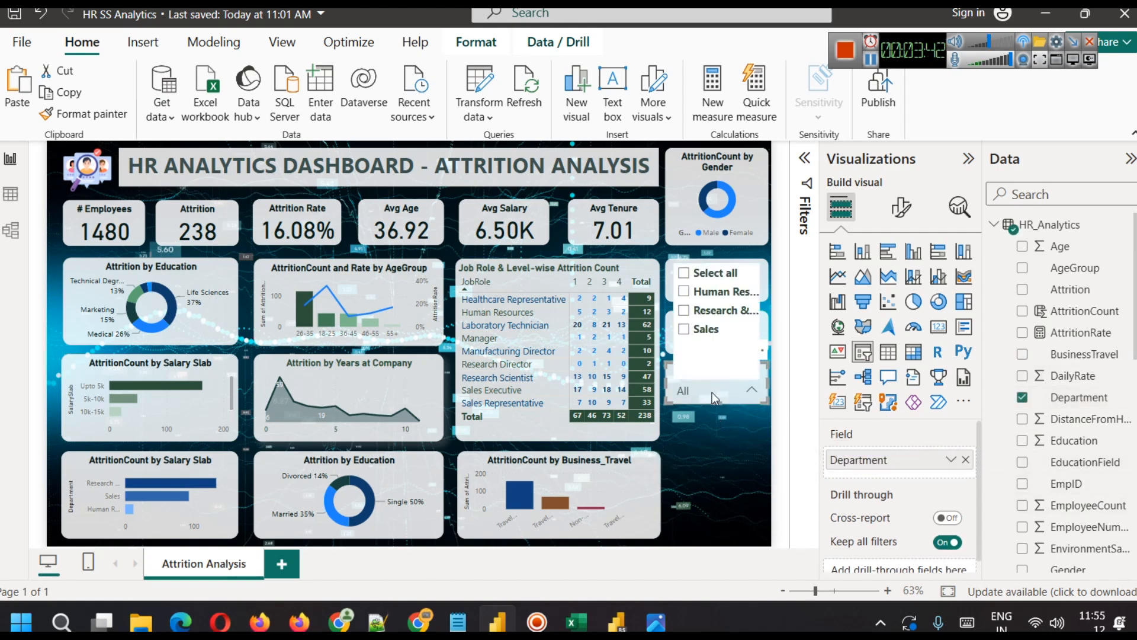
pyautogui.click(686, 311)
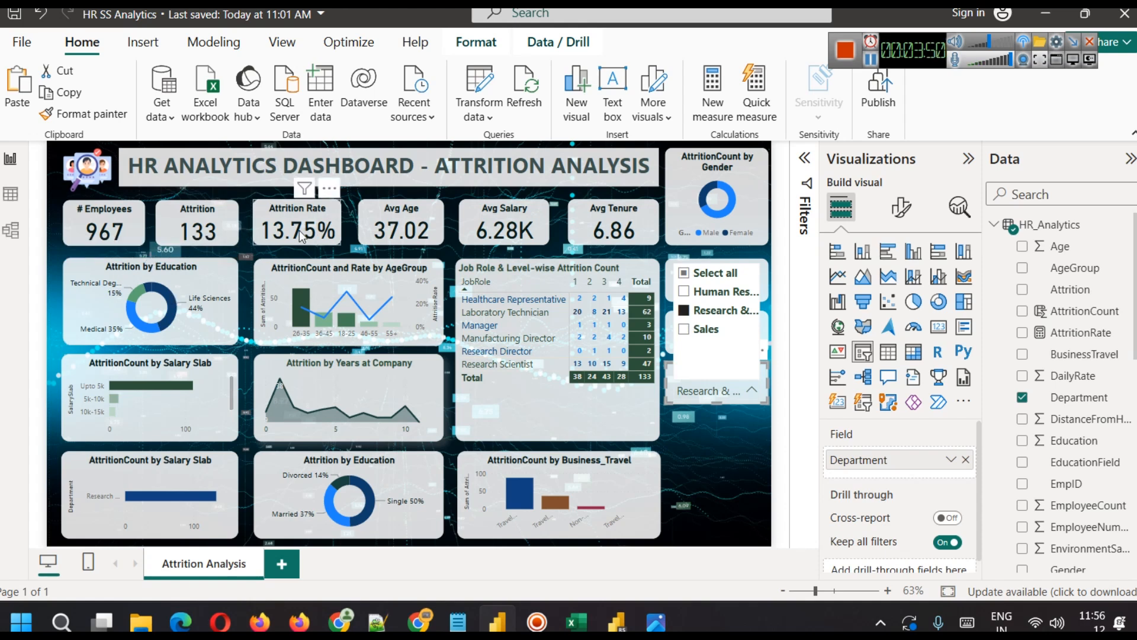
pyautogui.click(697, 335)
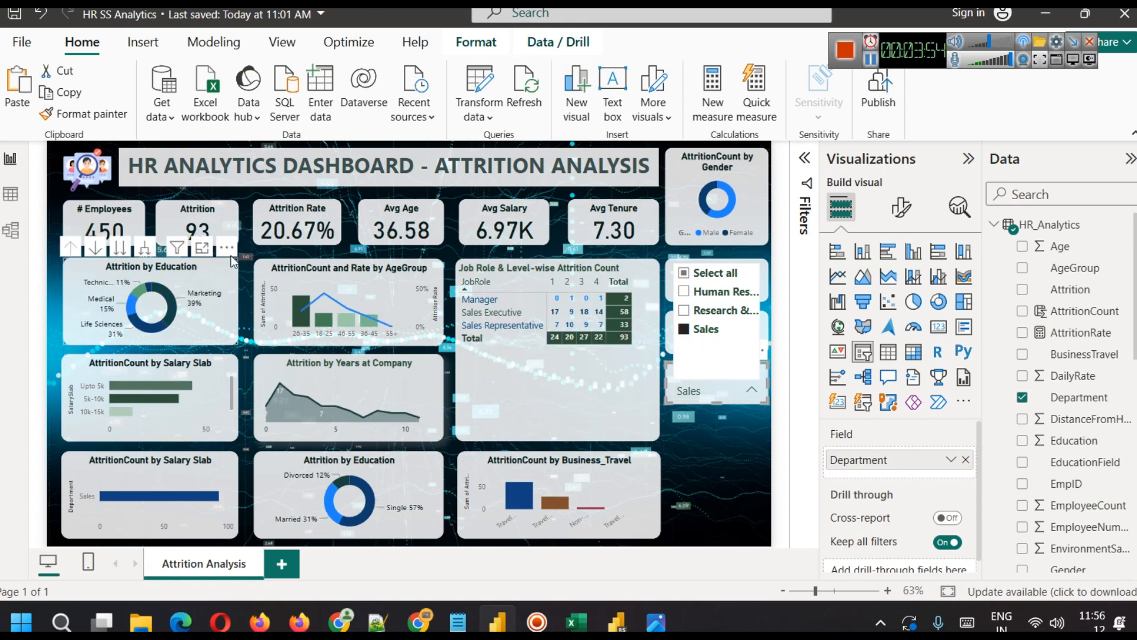
pyautogui.click(687, 332)
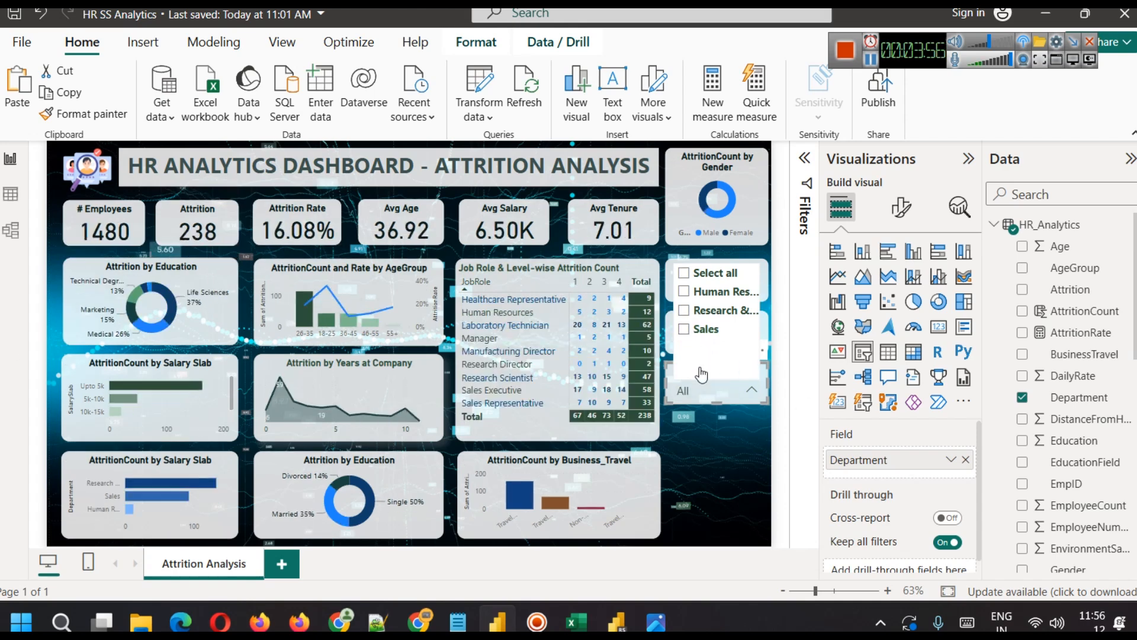
pyautogui.click(694, 457)
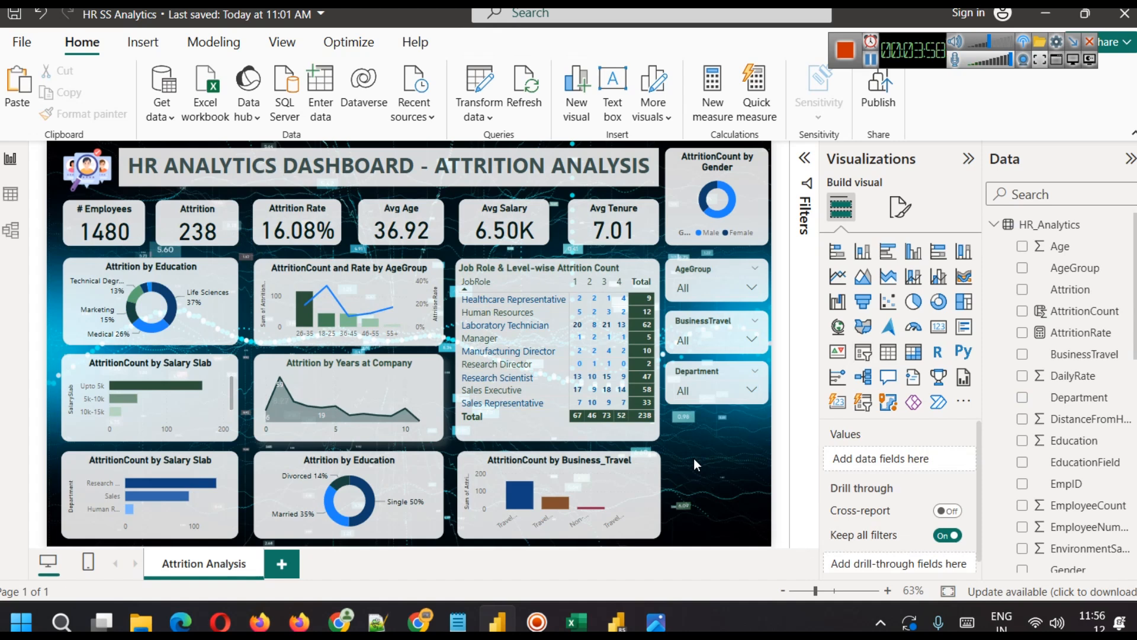
# Step: Duplicate the Department slicer and place the copy directly below it
pyautogui.click(713, 371)
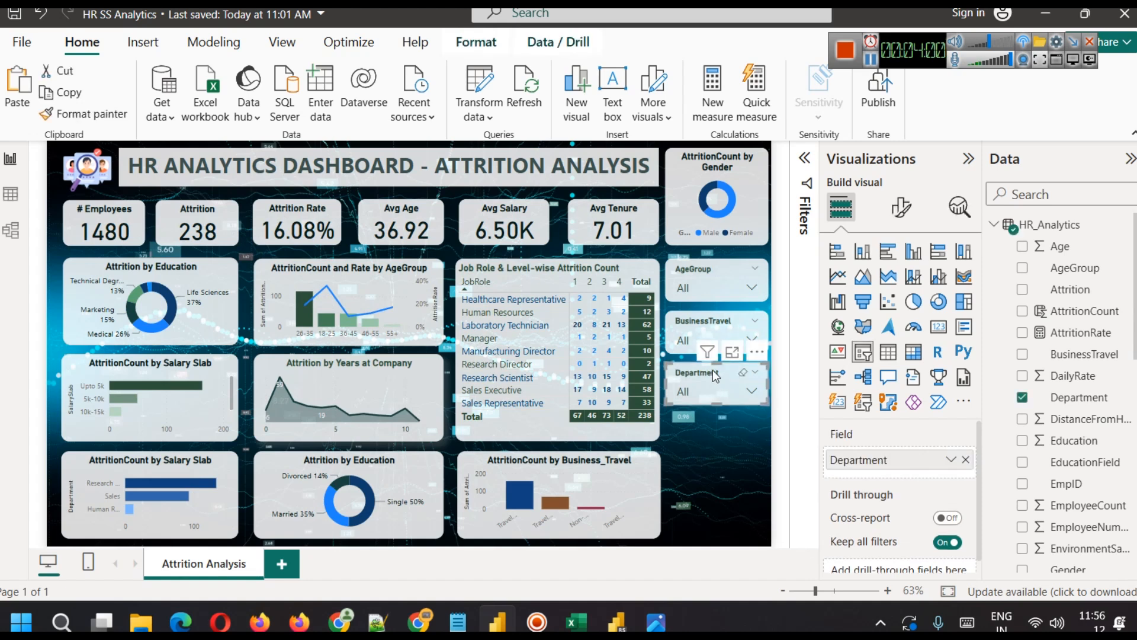
pyautogui.click(711, 436)
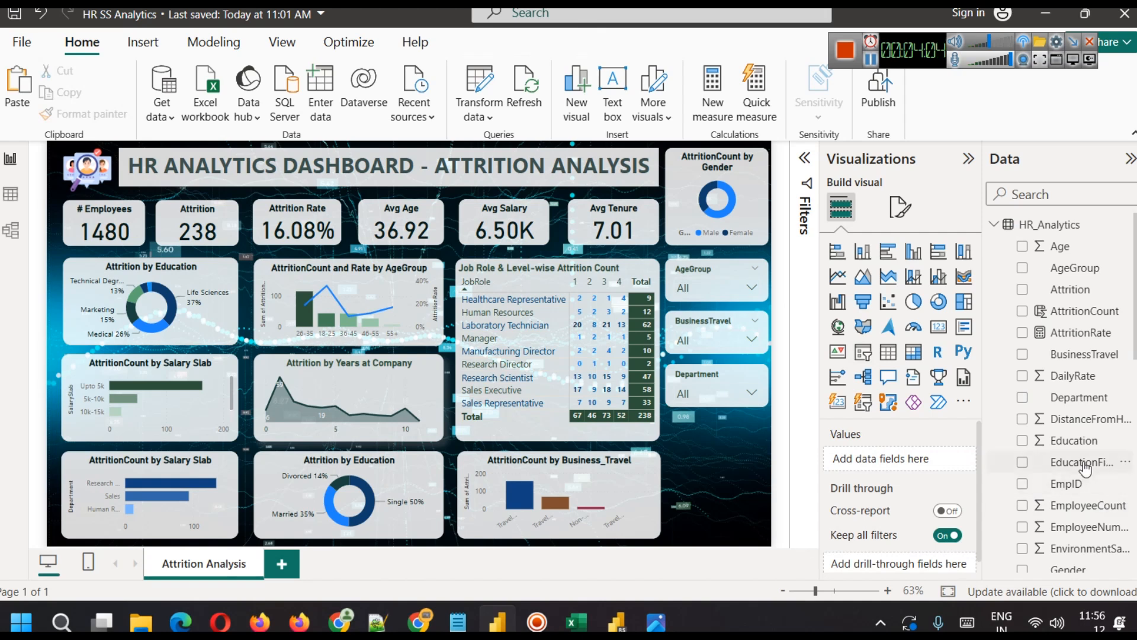
pyautogui.click(712, 386)
pyautogui.moveTo(711, 386); pyautogui.dragTo(705, 436)
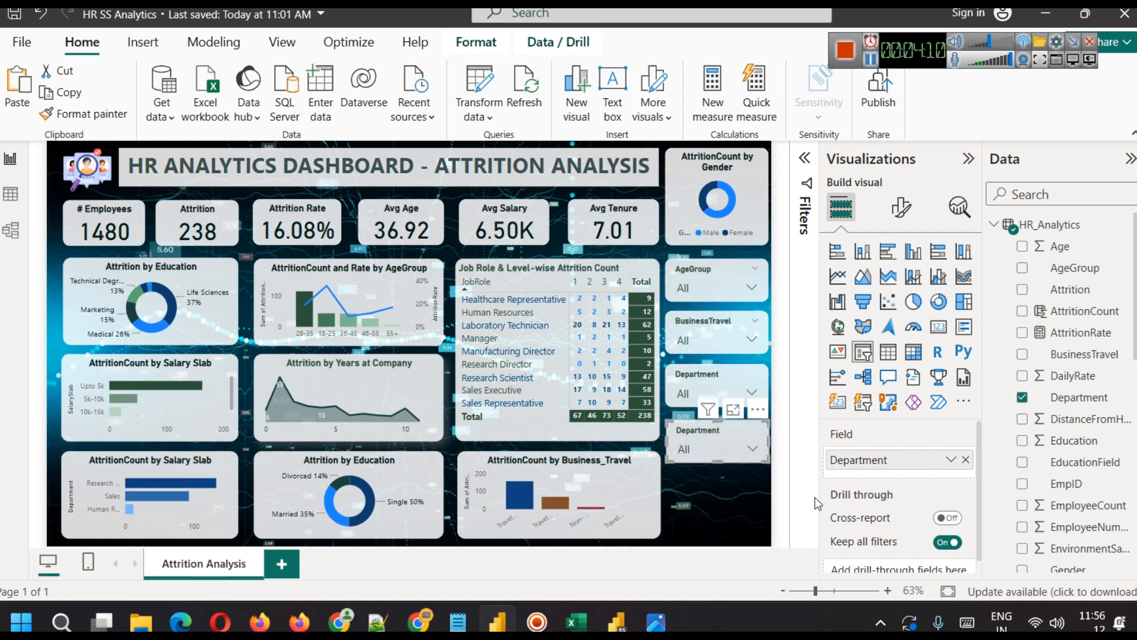
# Step: Replace the Department field with EducationField in the lowest slicer and check its list of options
pyautogui.click(966, 460)
pyautogui.moveTo(1060, 462); pyautogui.dragTo(888, 461)
pyautogui.click(719, 451)
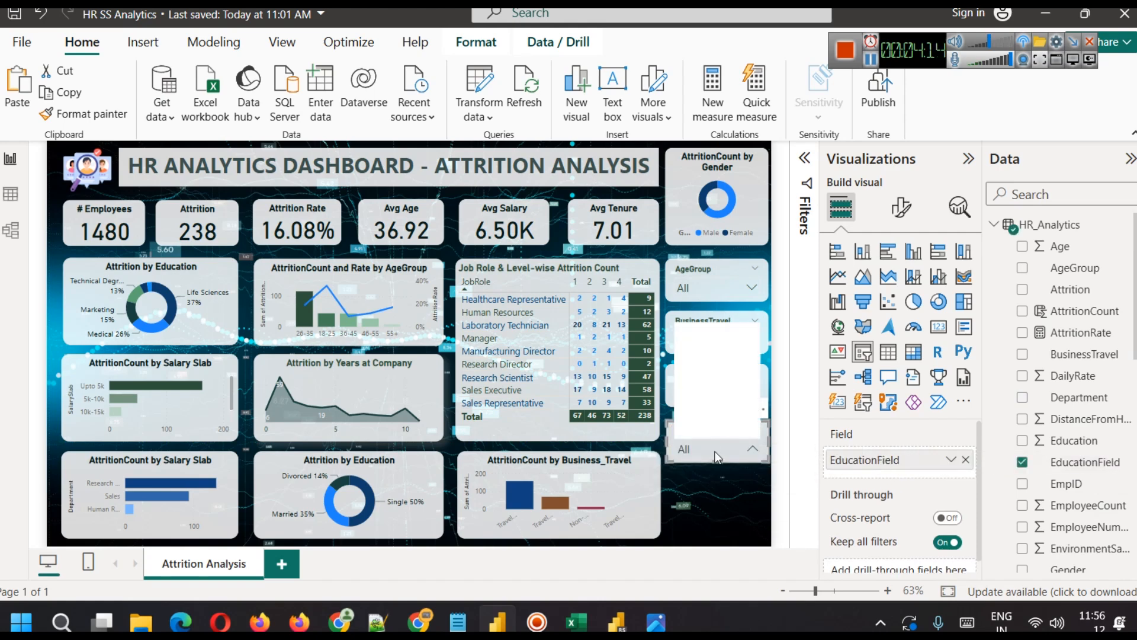
pyautogui.scroll(-1, 714, 391)
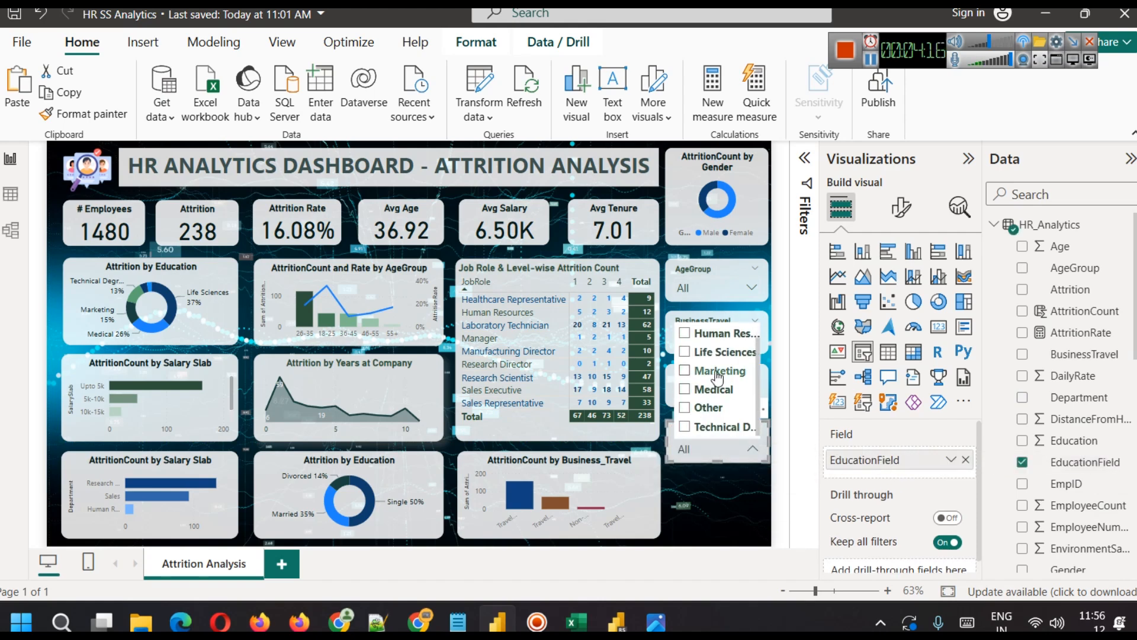
# Step: Test the EducationField slicer by filtering the dashboard to Marketing, and clear the selection
pyautogui.click(717, 372)
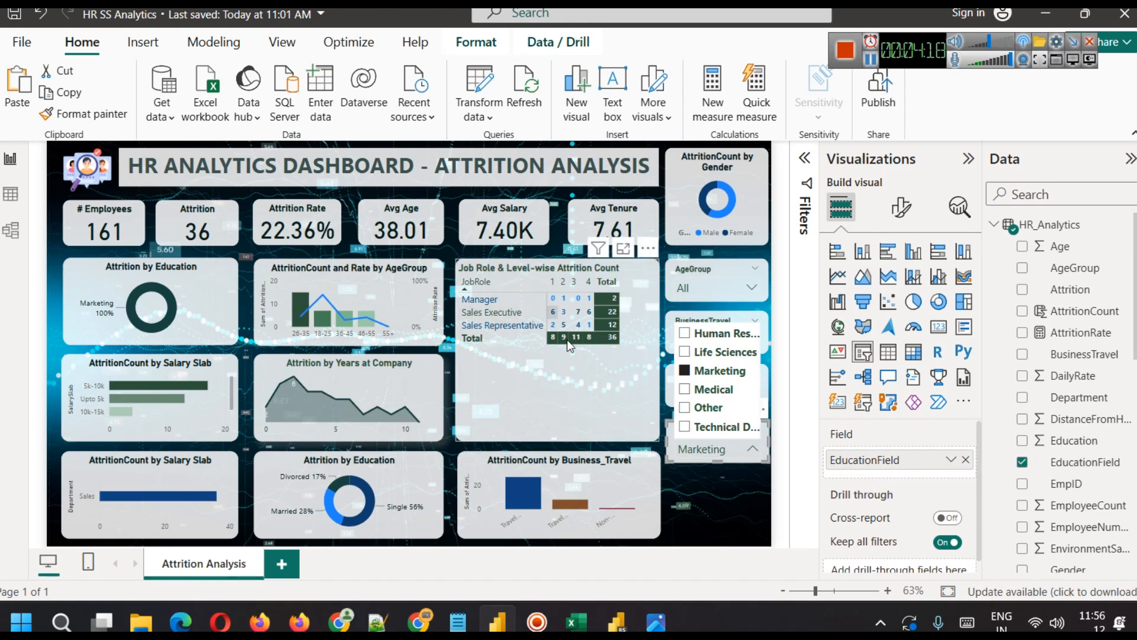
pyautogui.click(711, 371)
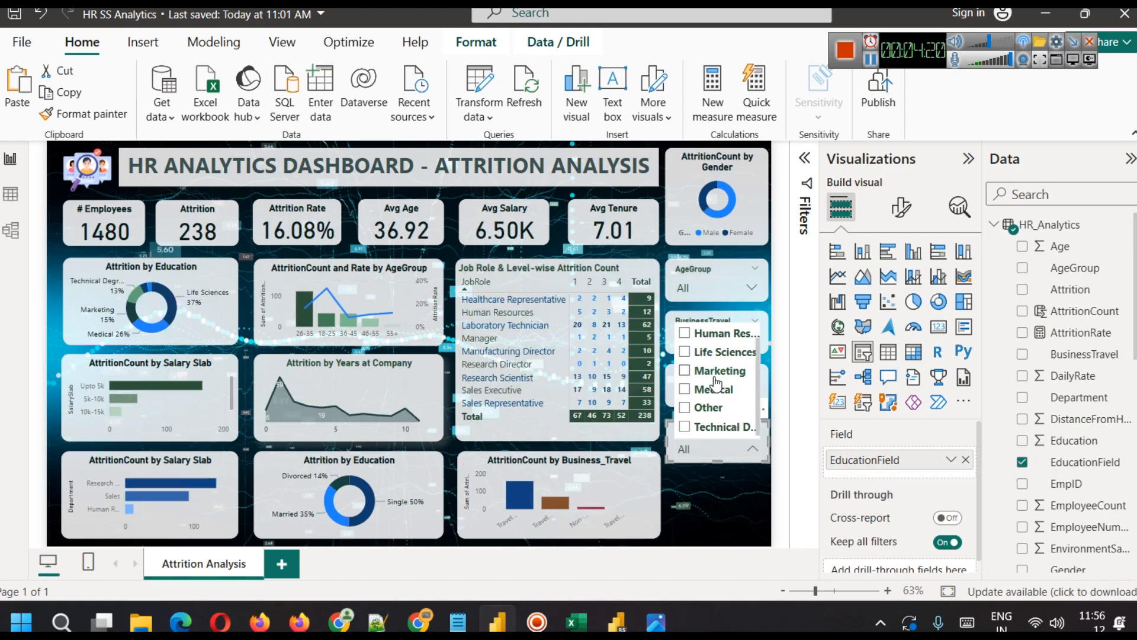
pyautogui.click(726, 481)
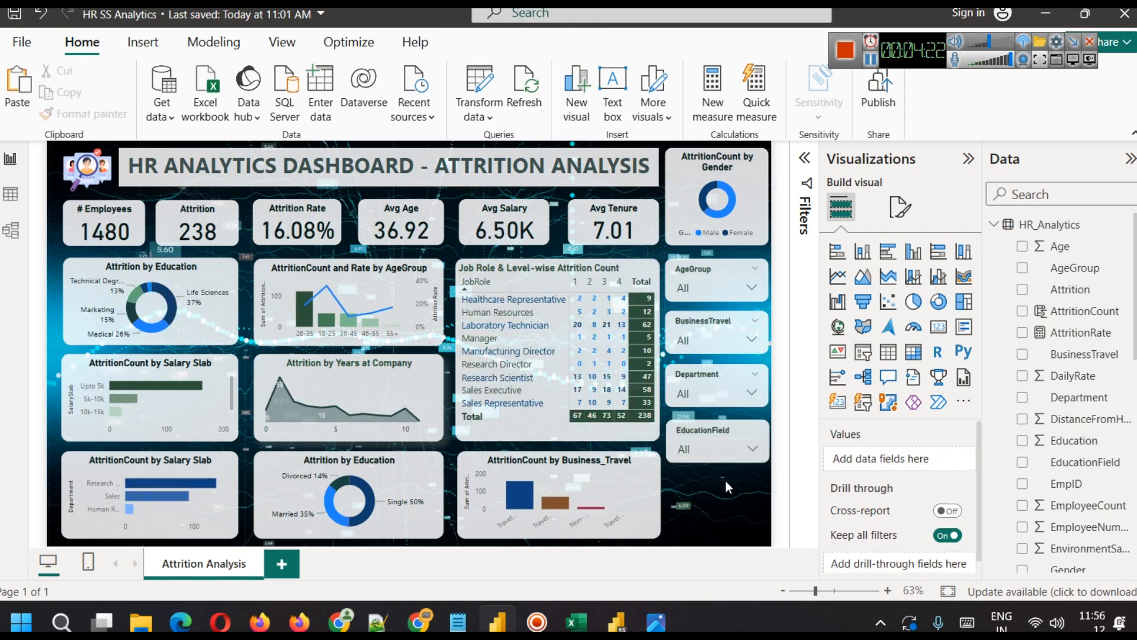
# Step: Move the EducationField, Department and BusinessTravel slicers up so that all four slicers are closely and evenly spaced
pyautogui.moveTo(719, 428); pyautogui.dragTo(716, 414)
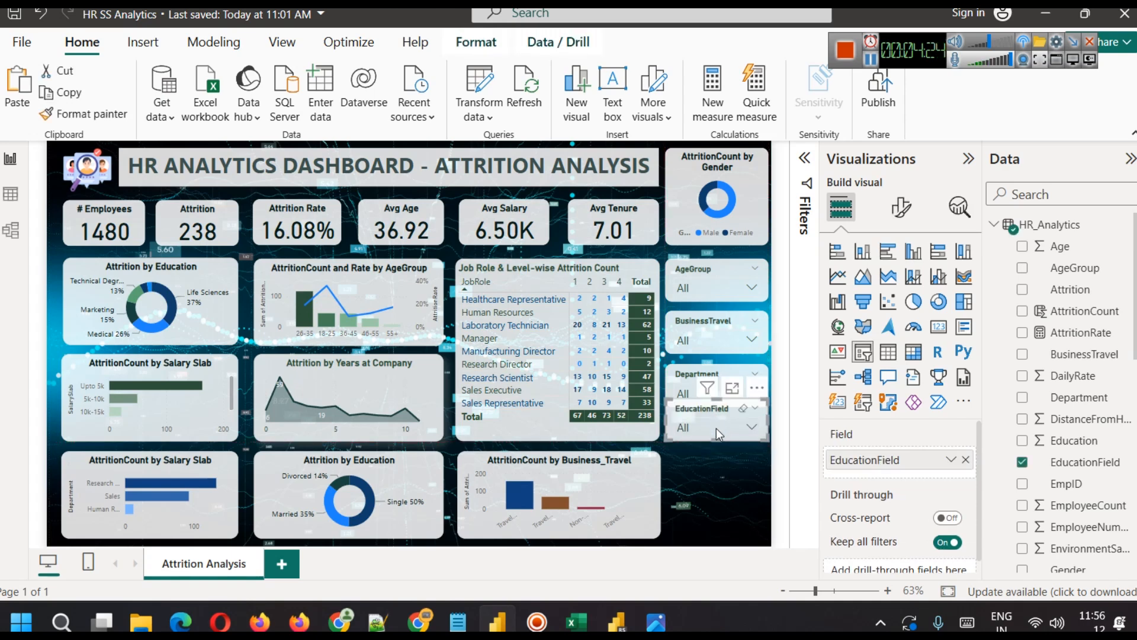
pyautogui.click(726, 503)
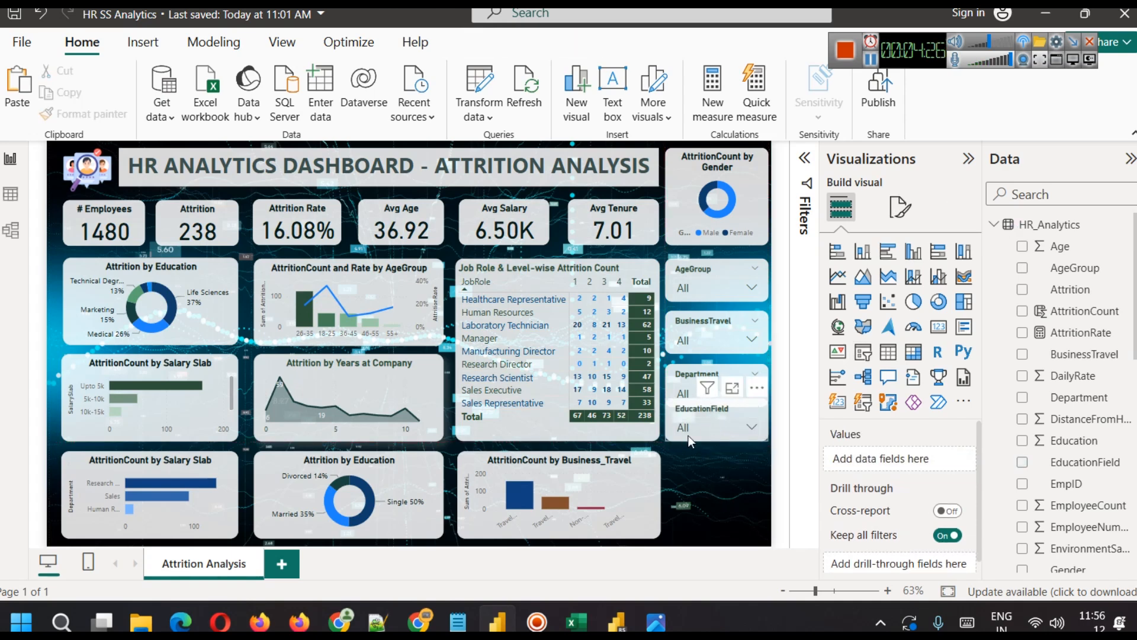
pyautogui.click(691, 369)
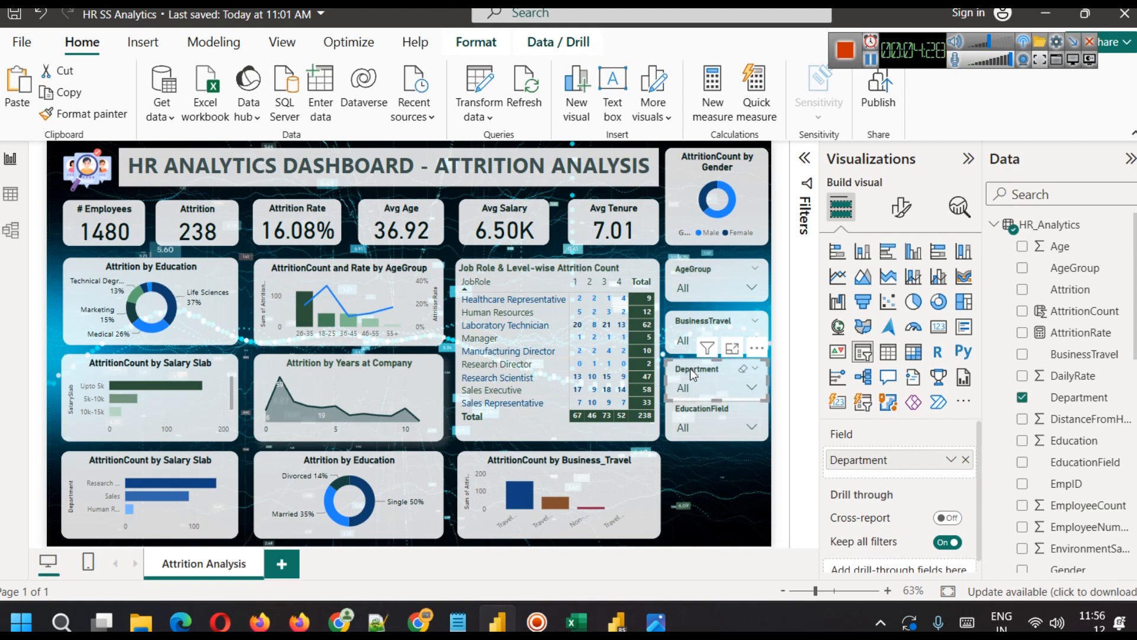
pyautogui.click(687, 319)
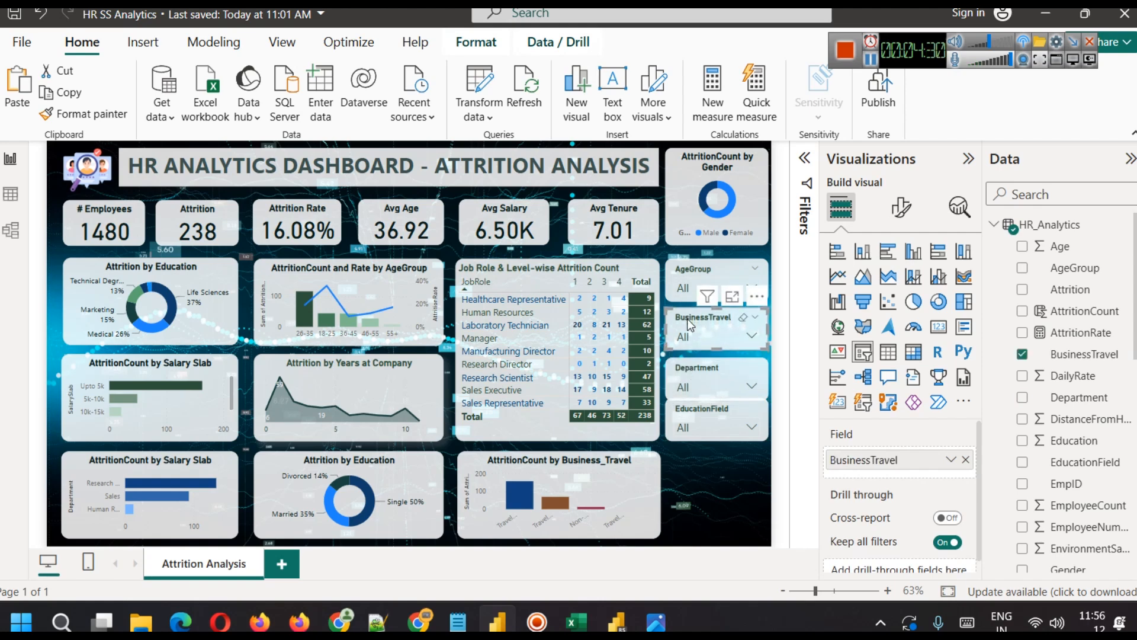
pyautogui.click(702, 372)
pyautogui.click(720, 491)
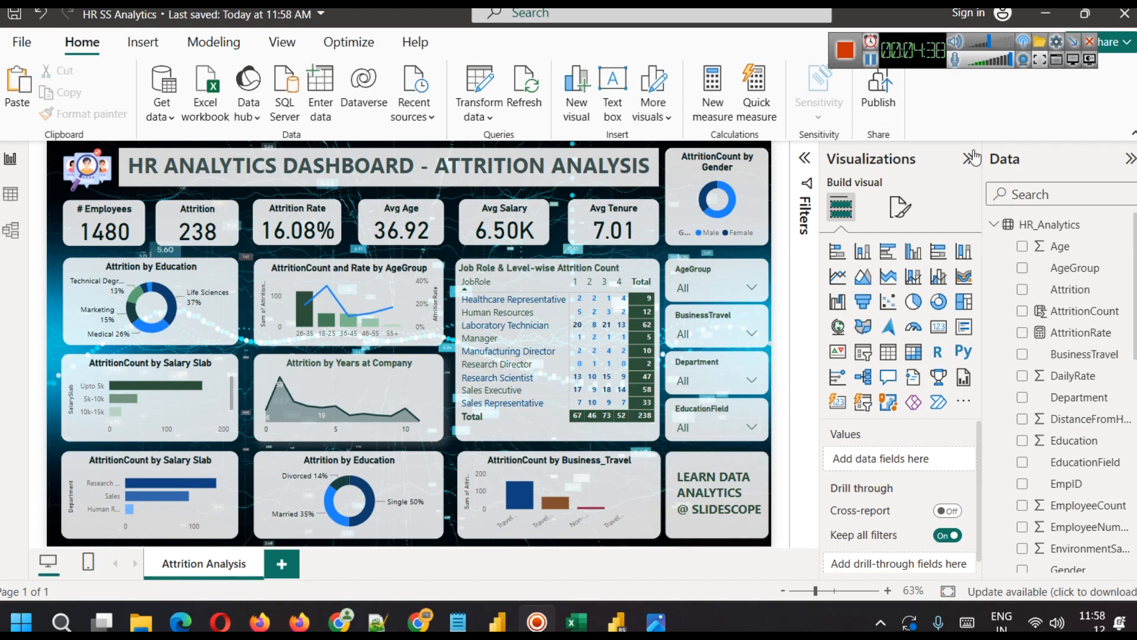
# Step: Collapse the Visualizations and Data panes and the ribbon to enlarge the report canvas
pyautogui.click(968, 159)
pyautogui.click(1129, 158)
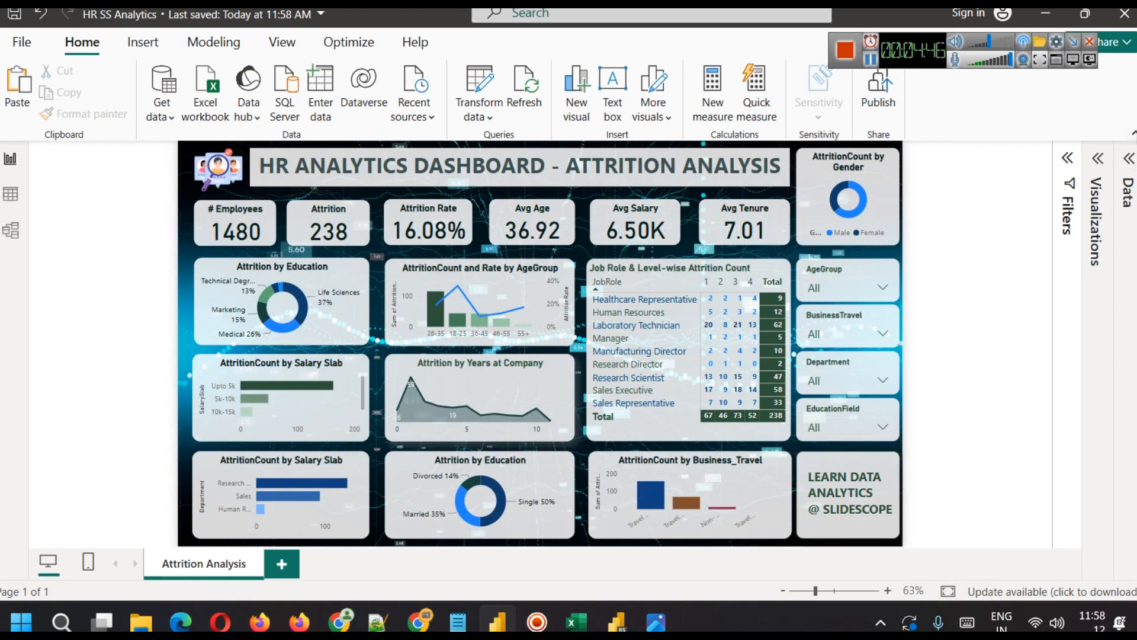
pyautogui.click(1134, 134)
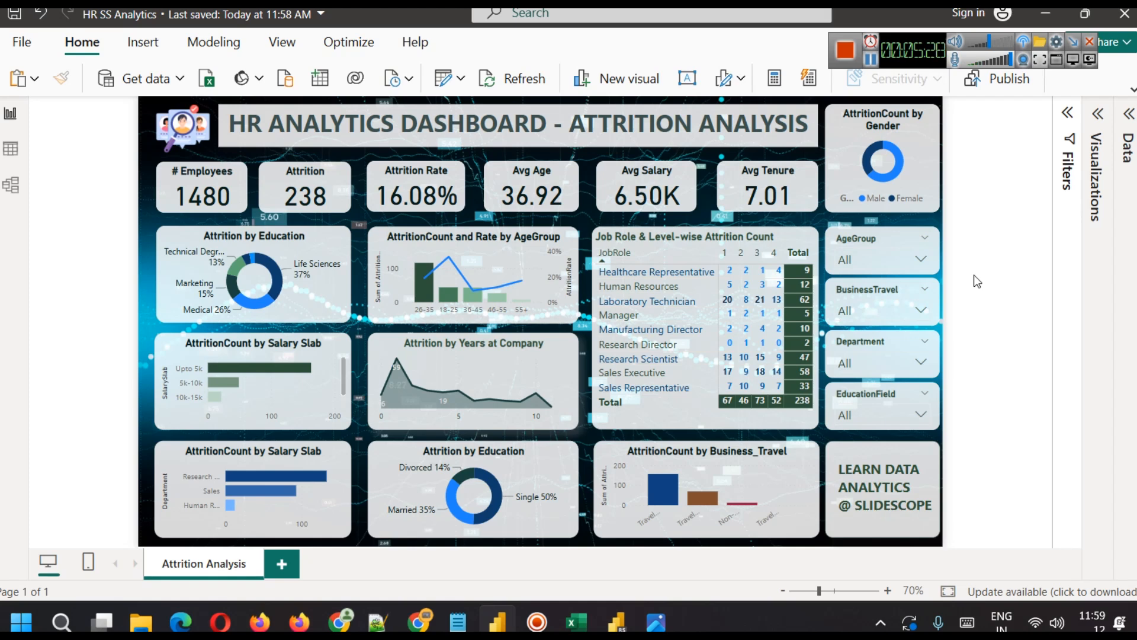
# Step: Turn on the visual border of the dashboard title text box and color it dark green
pyautogui.doubleClick(529, 124)
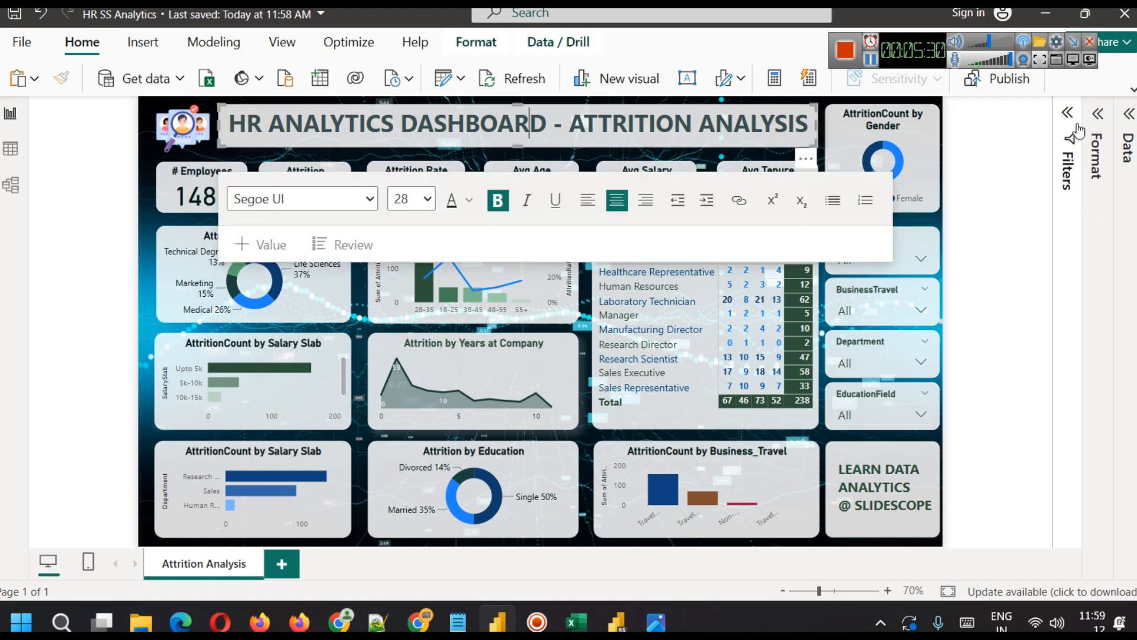
pyautogui.click(1098, 113)
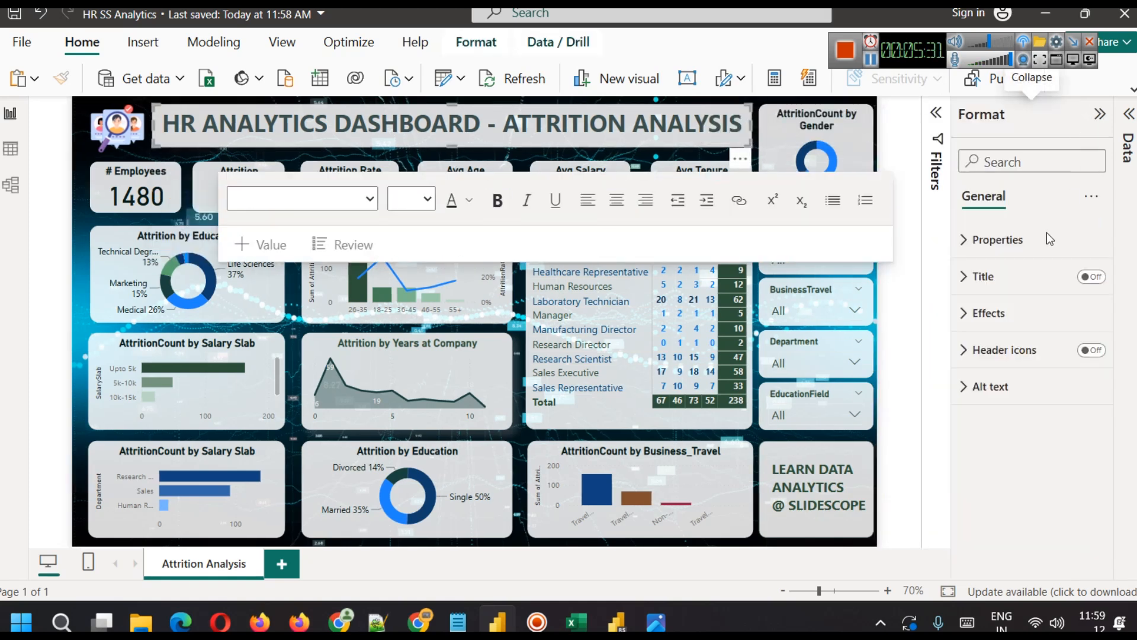
pyautogui.click(1003, 315)
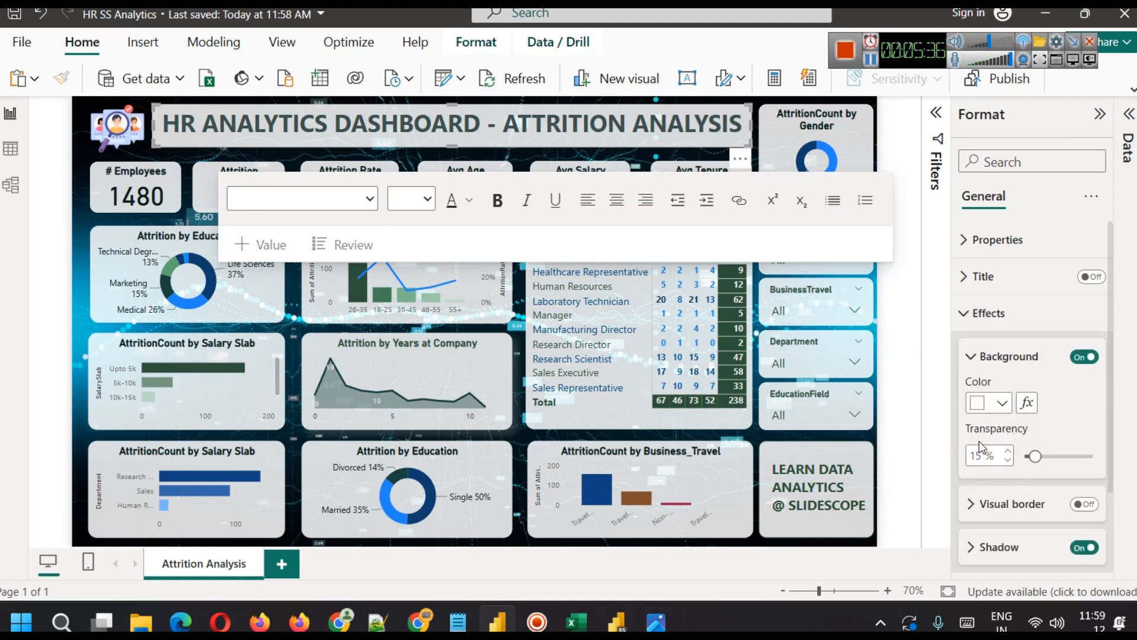
pyautogui.click(1087, 504)
pyautogui.click(986, 507)
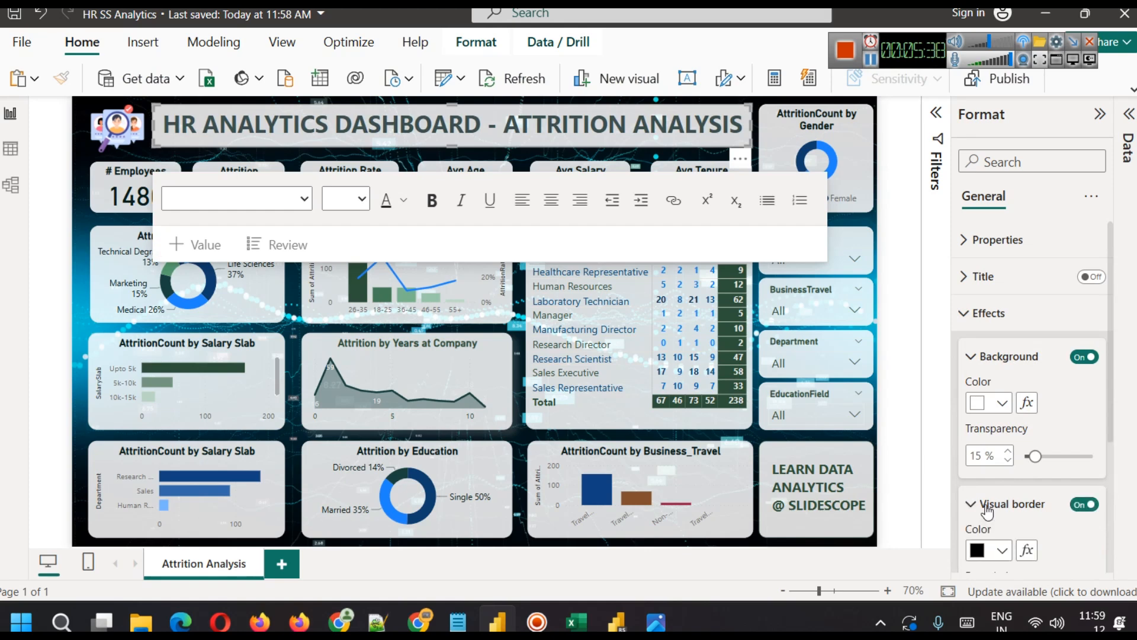
pyautogui.click(998, 550)
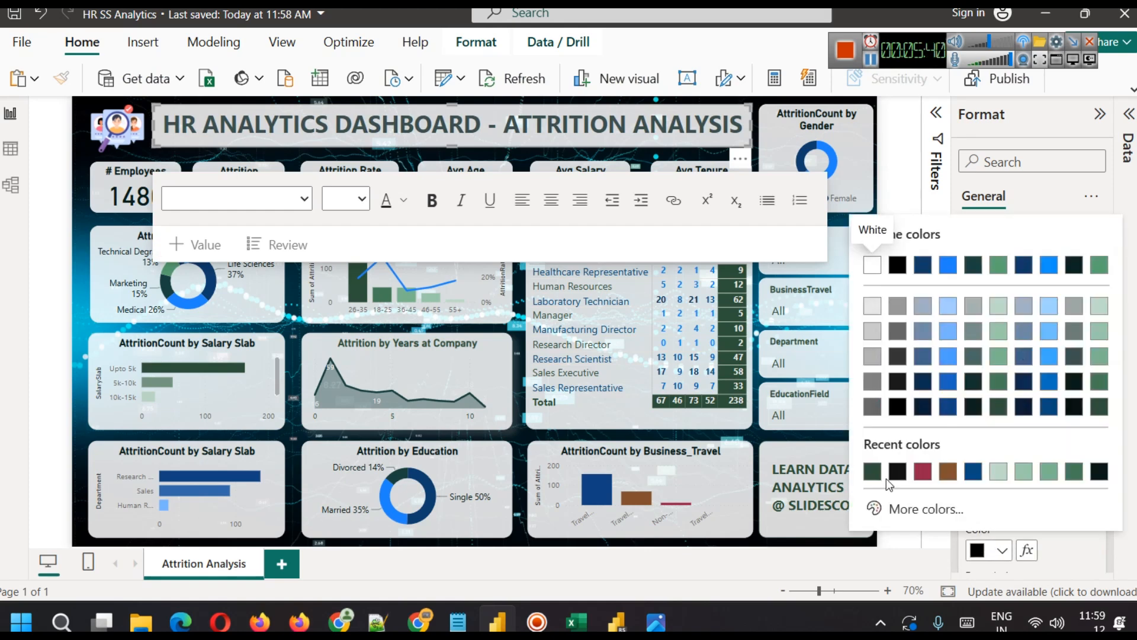
pyautogui.click(869, 470)
# Step: Set the rounded corners of the dashboard title's border to 12 px and deselect the title
pyautogui.scroll(-3, 993, 494)
pyautogui.click(974, 422)
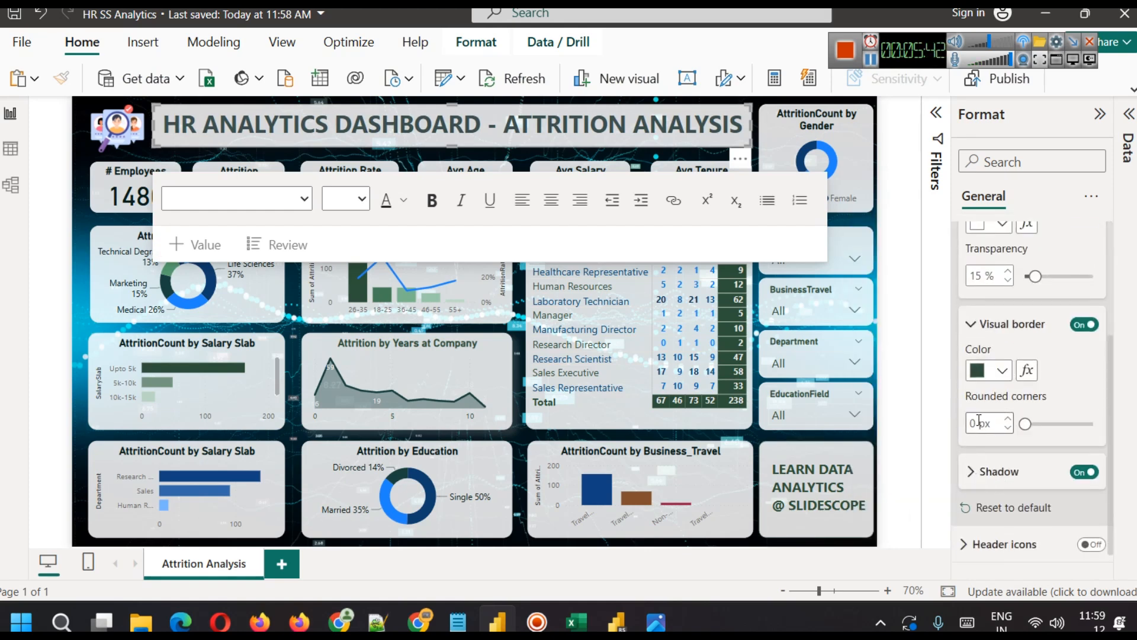
pyautogui.write('12')
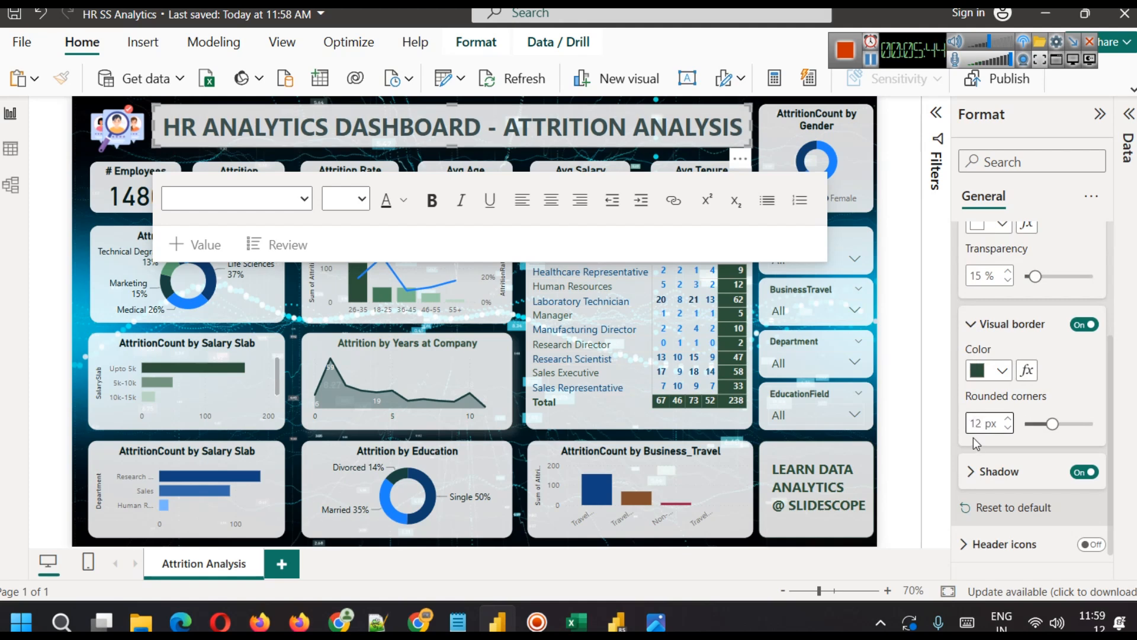
pyautogui.click(886, 300)
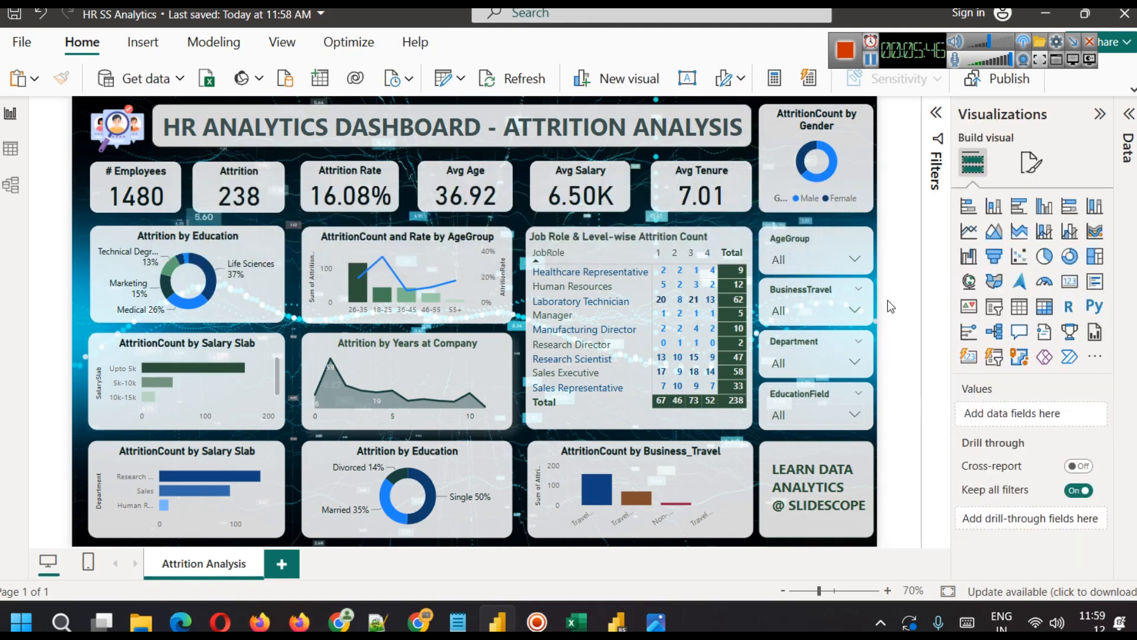